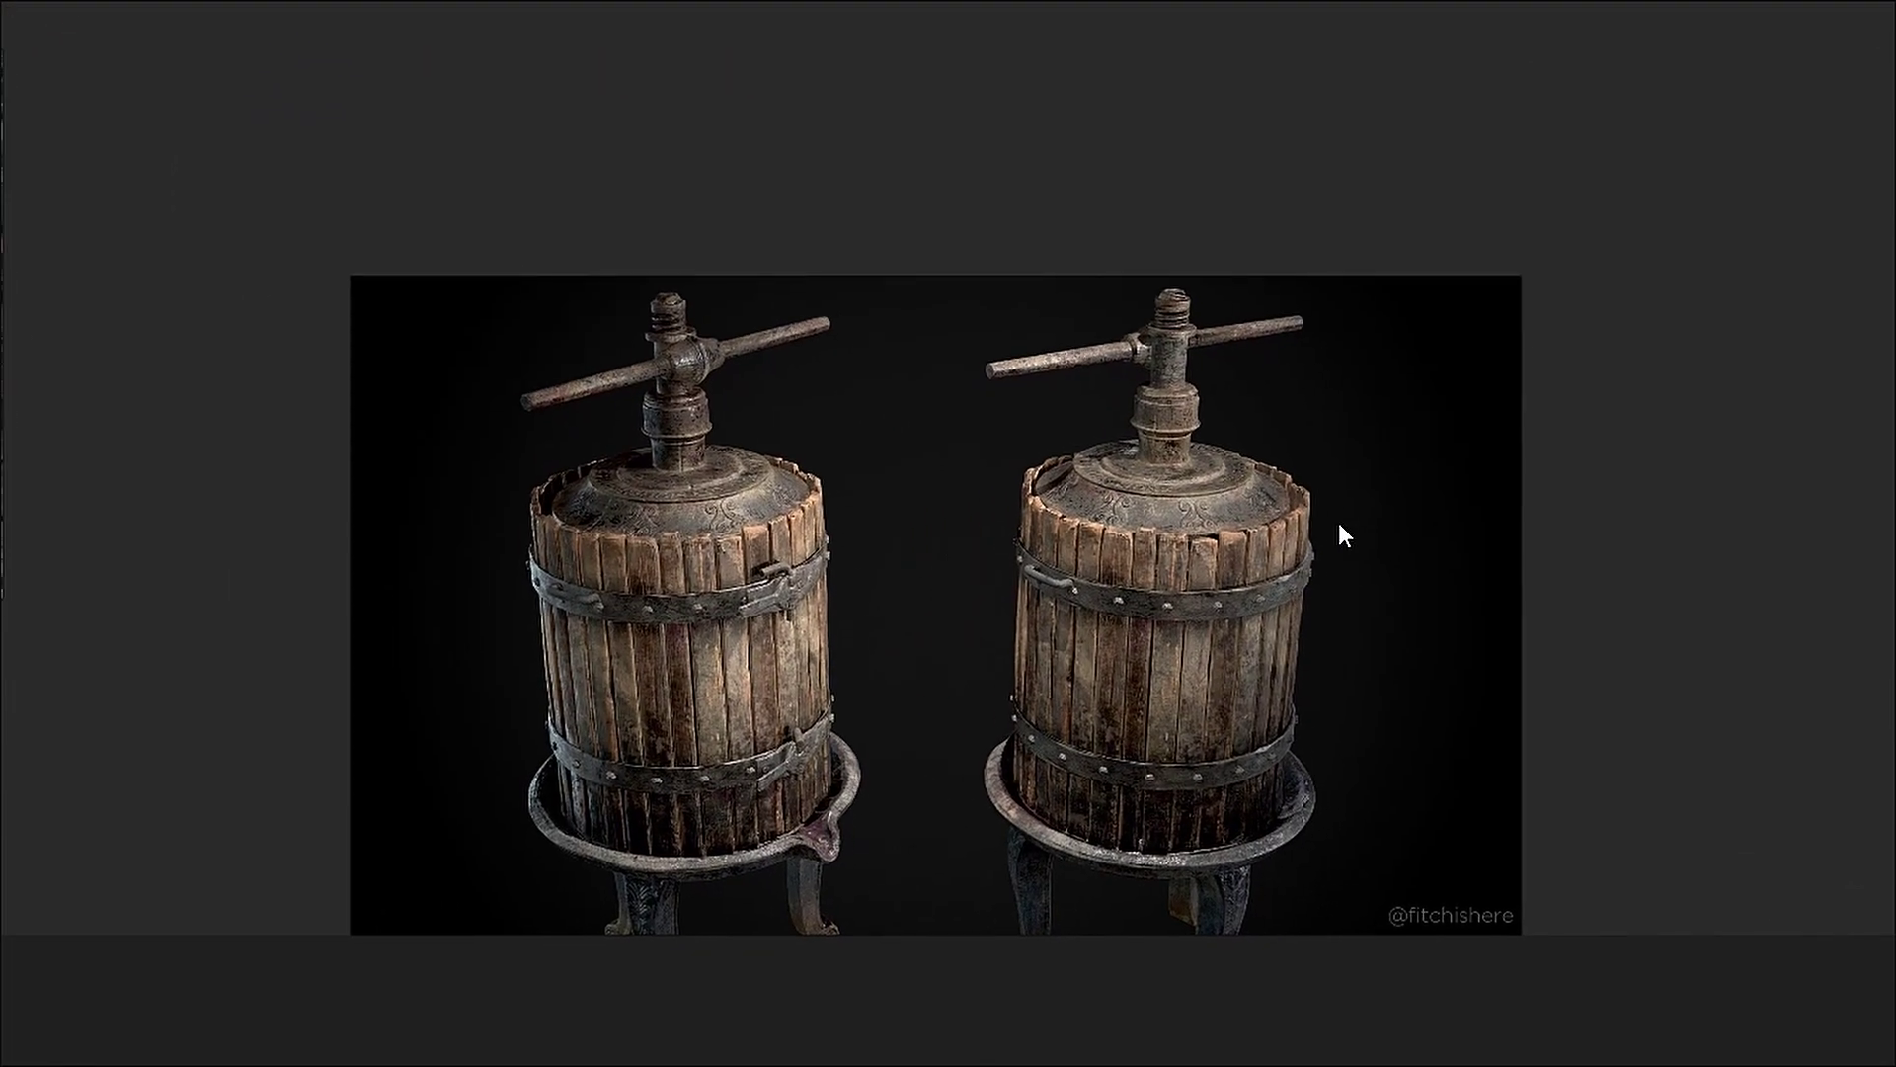
{"action": "middle_click_drag", "start_coordinate": [635, 567], "coordinate": [1690, 726]}
{"action": "middle_click_drag", "start_coordinate": [934, 589], "coordinate": [1772, 442]}
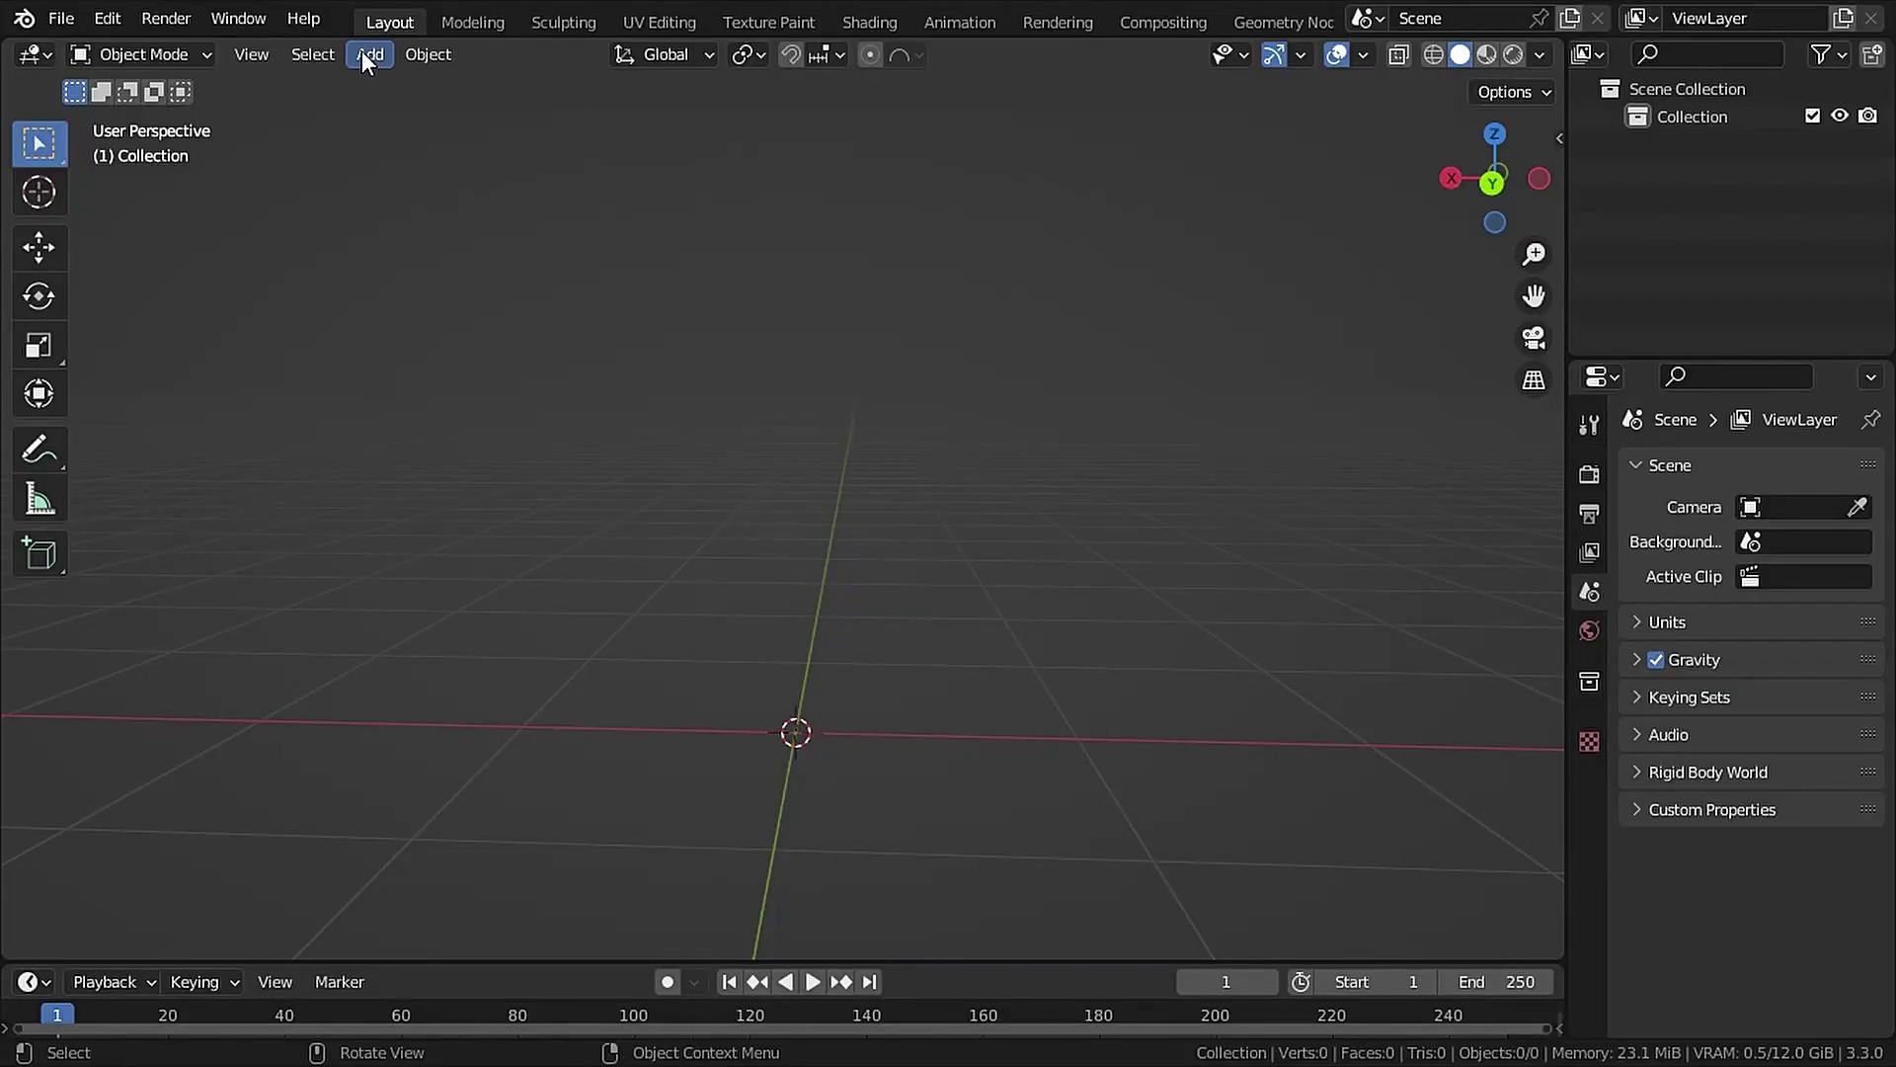
Add a cube for the first barrel stave and set its Z dimension to 90 cm
{"action": "left_click", "coordinate": [366, 53]}
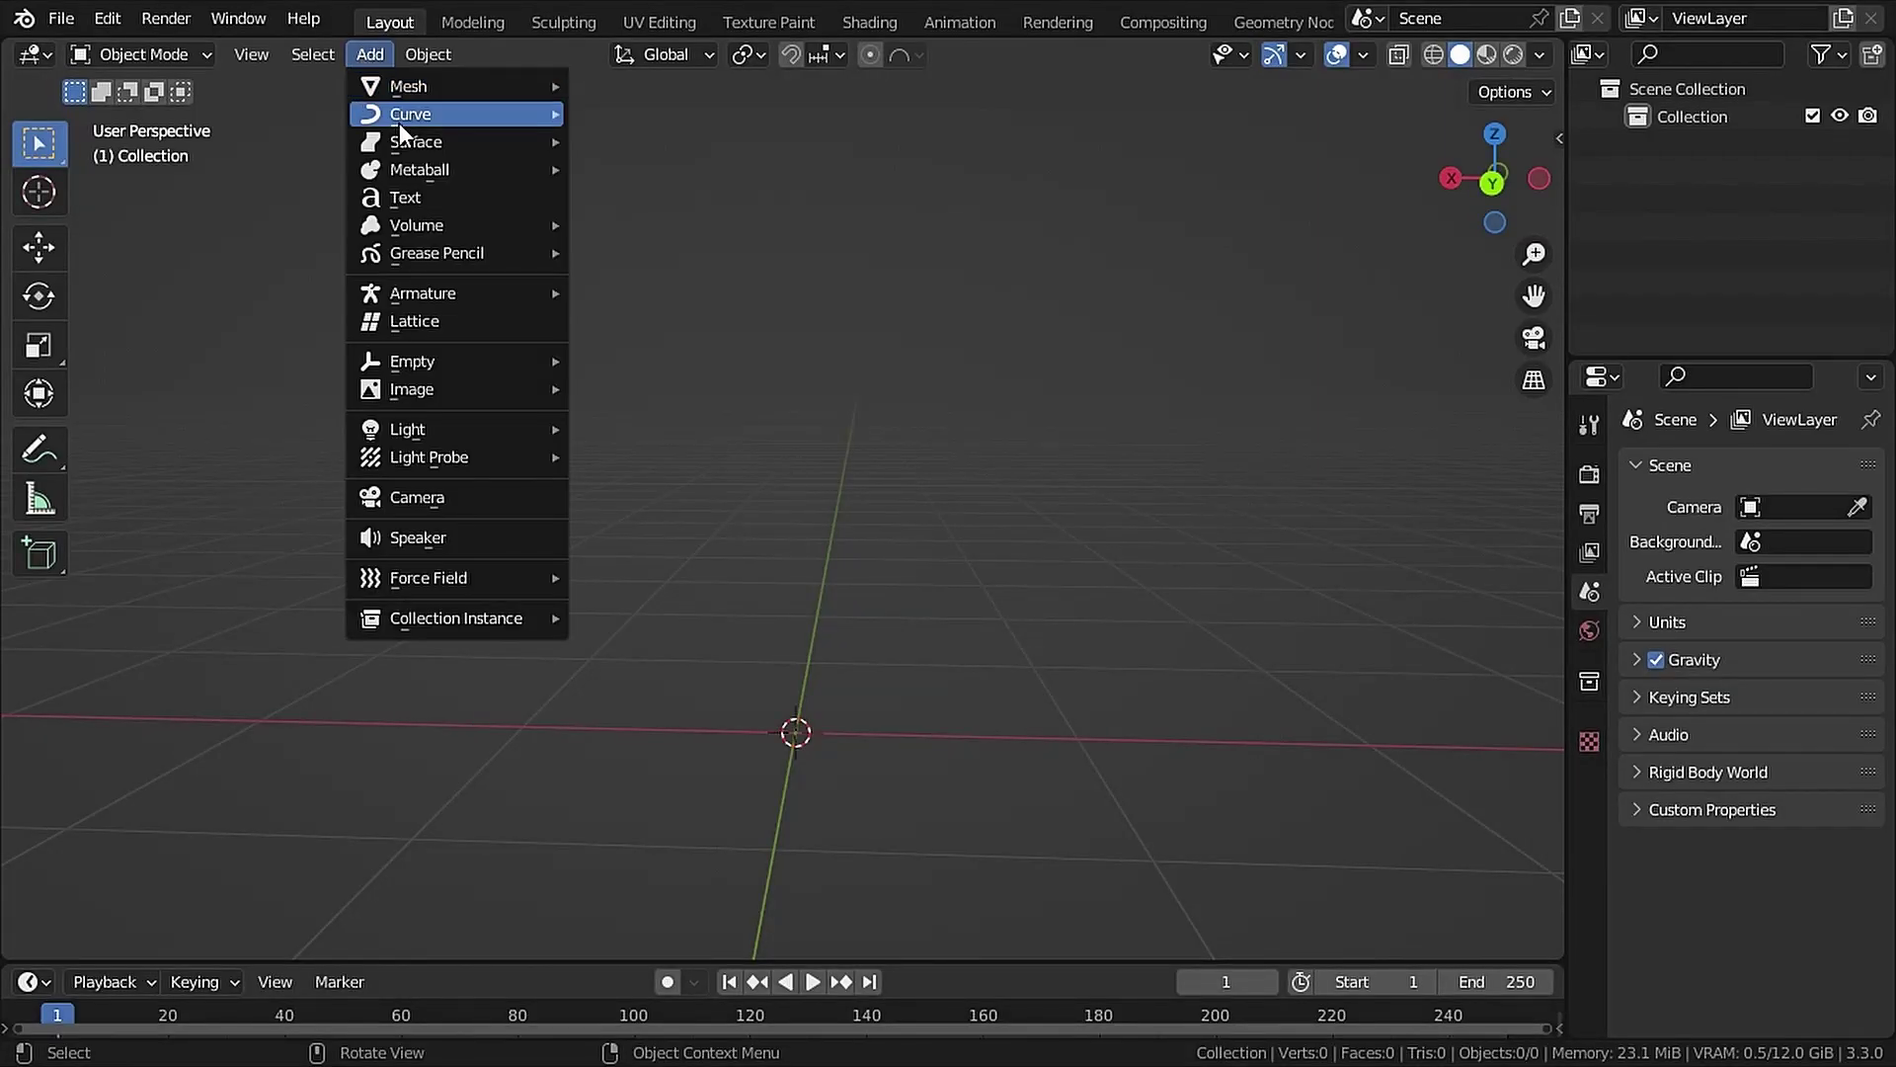
{"action": "mouse_move", "coordinate": [427, 89]}
{"action": "left_click", "coordinate": [634, 117]}
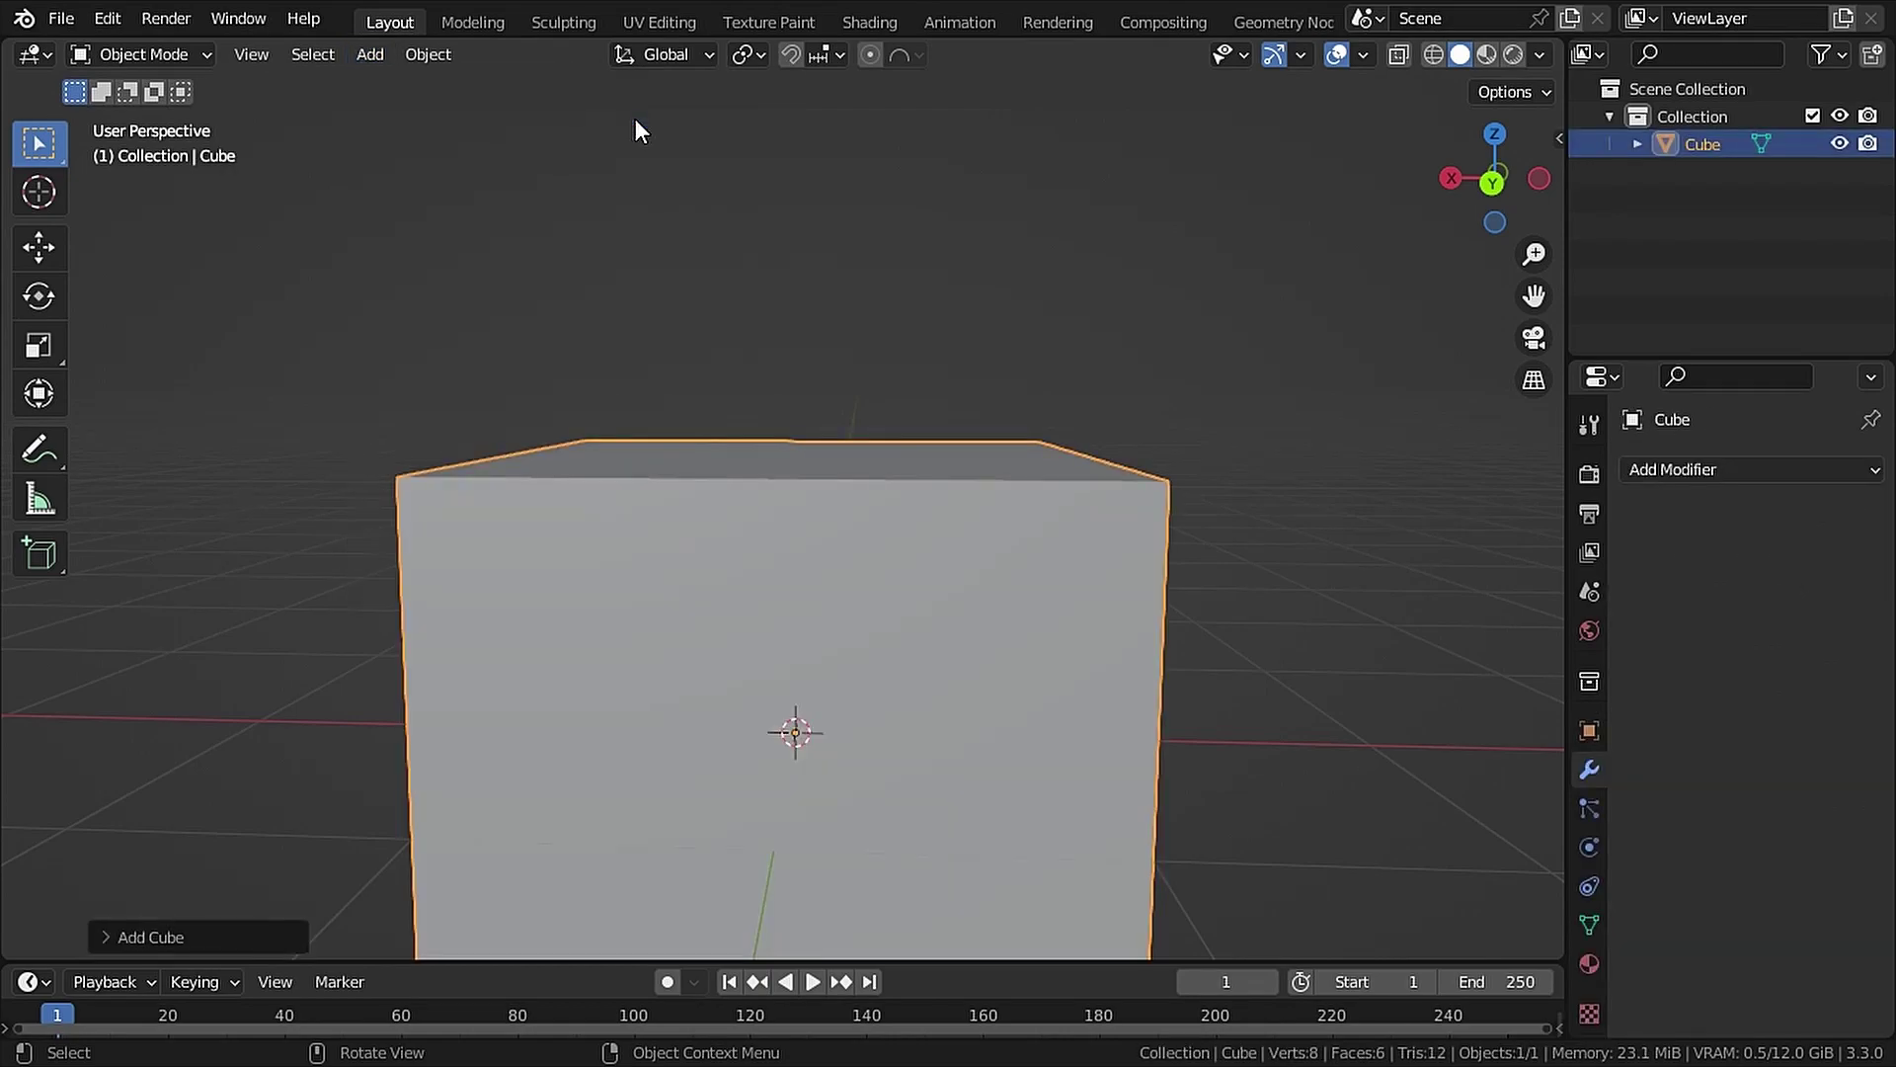
{"action": "double_click", "coordinate": [1444, 624]}
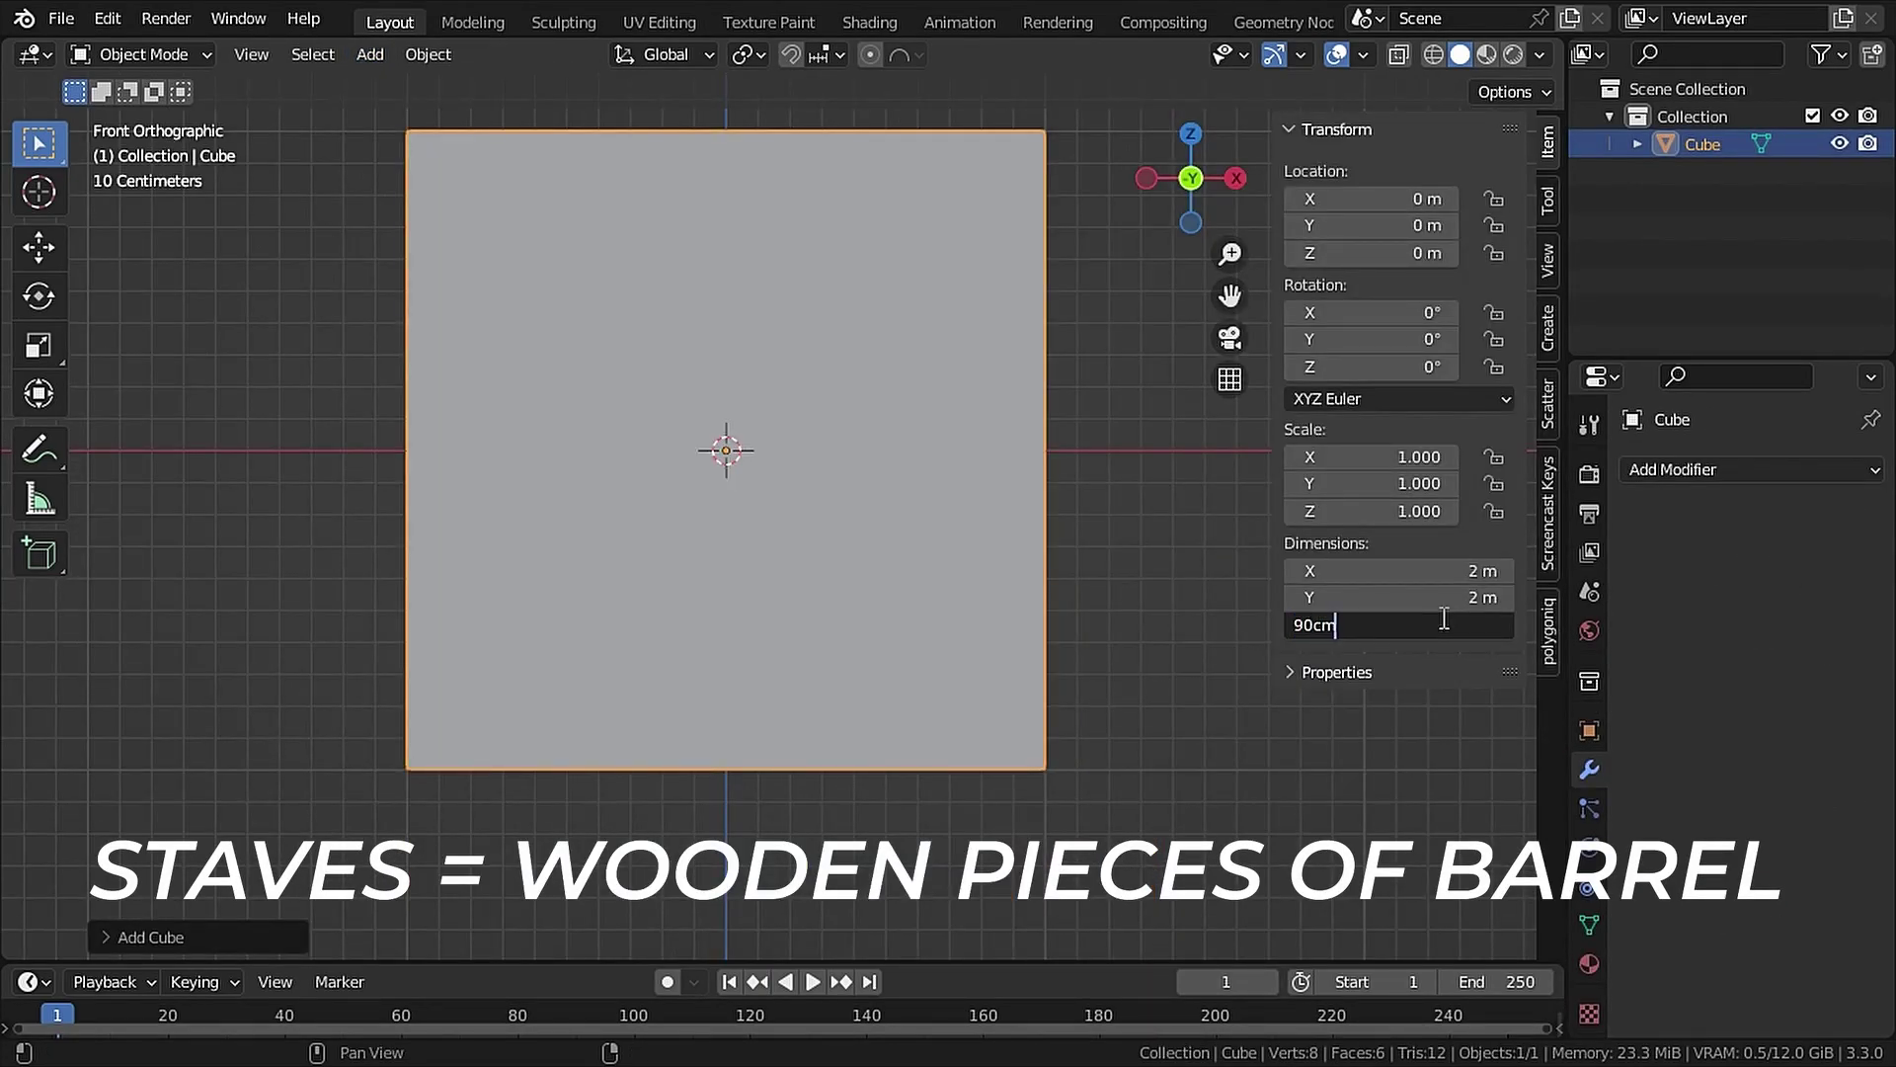
{"action": "key", "text": "Return"}
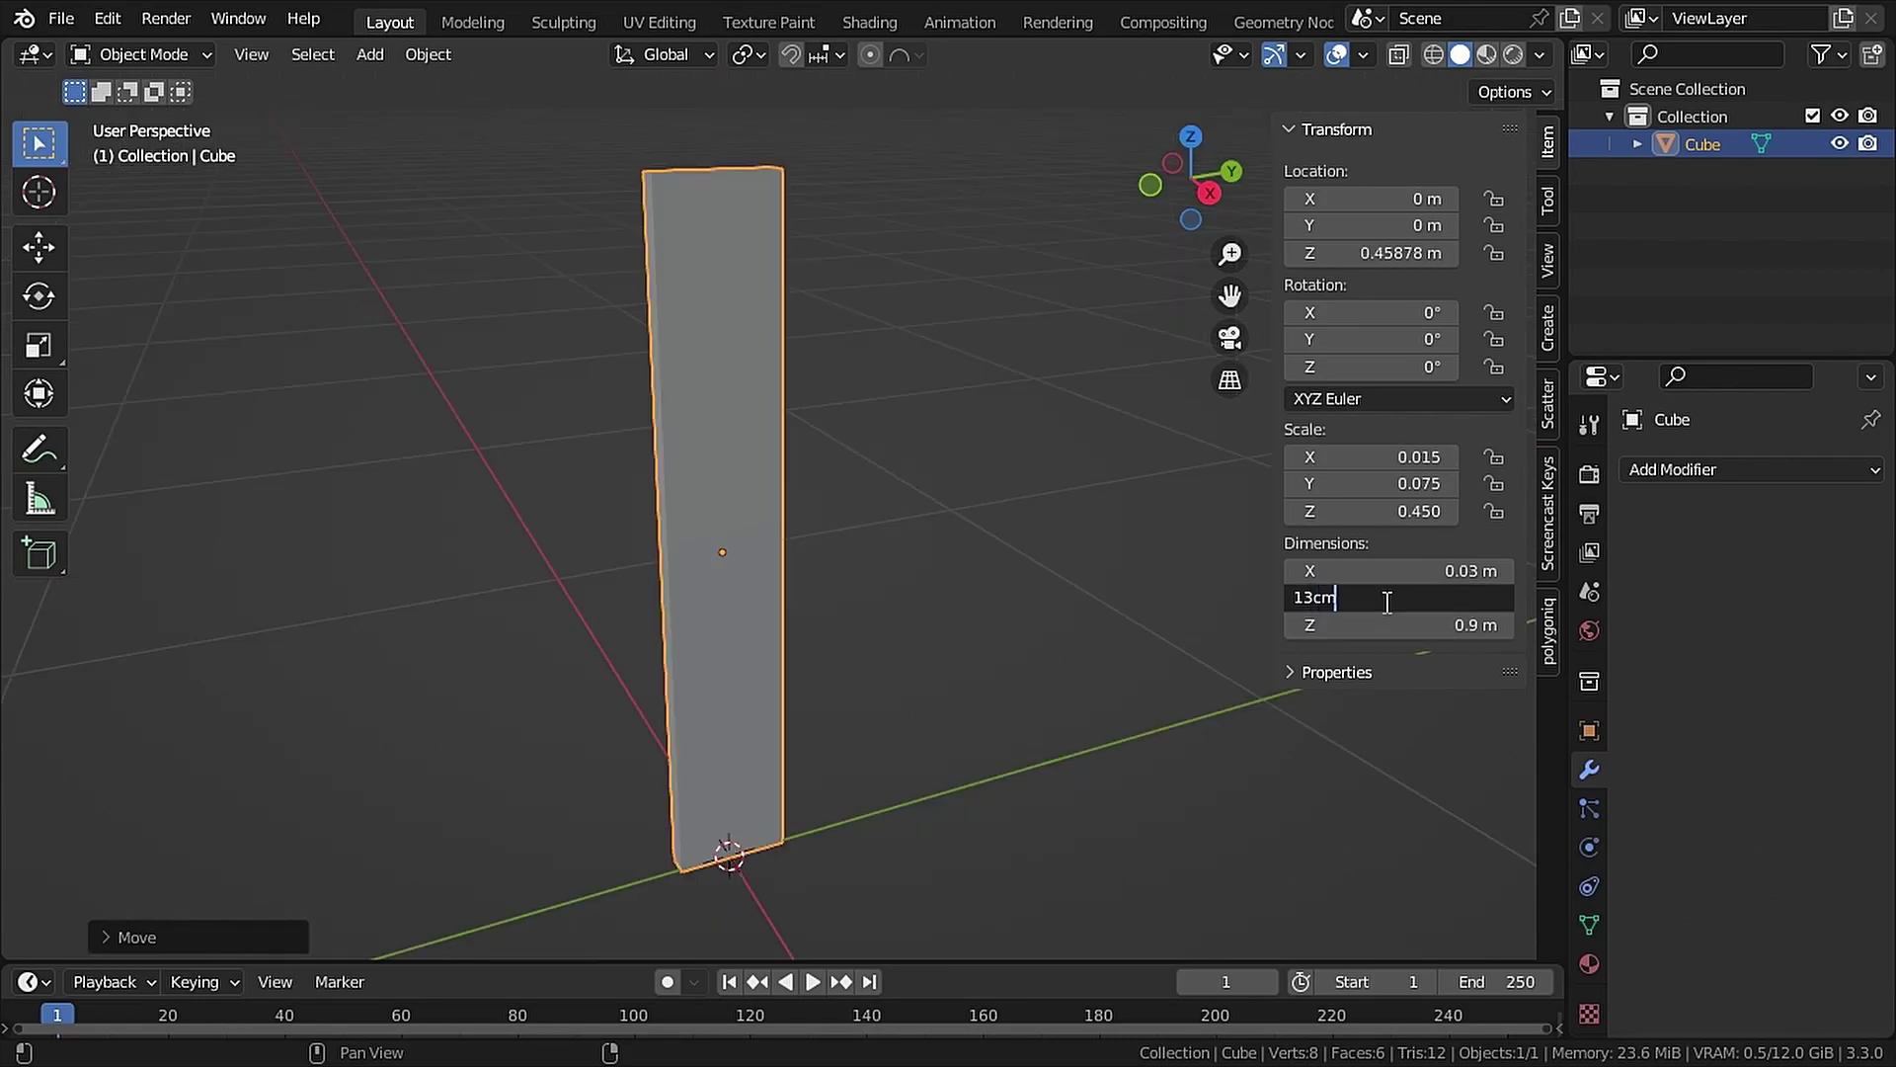
Set the stave's Y dimension to 13 cm and its X dimension to 2 cm
{"action": "left_click", "coordinate": [1388, 597]}
{"action": "type", "text": "13cm"}
{"action": "key", "text": "Return"}
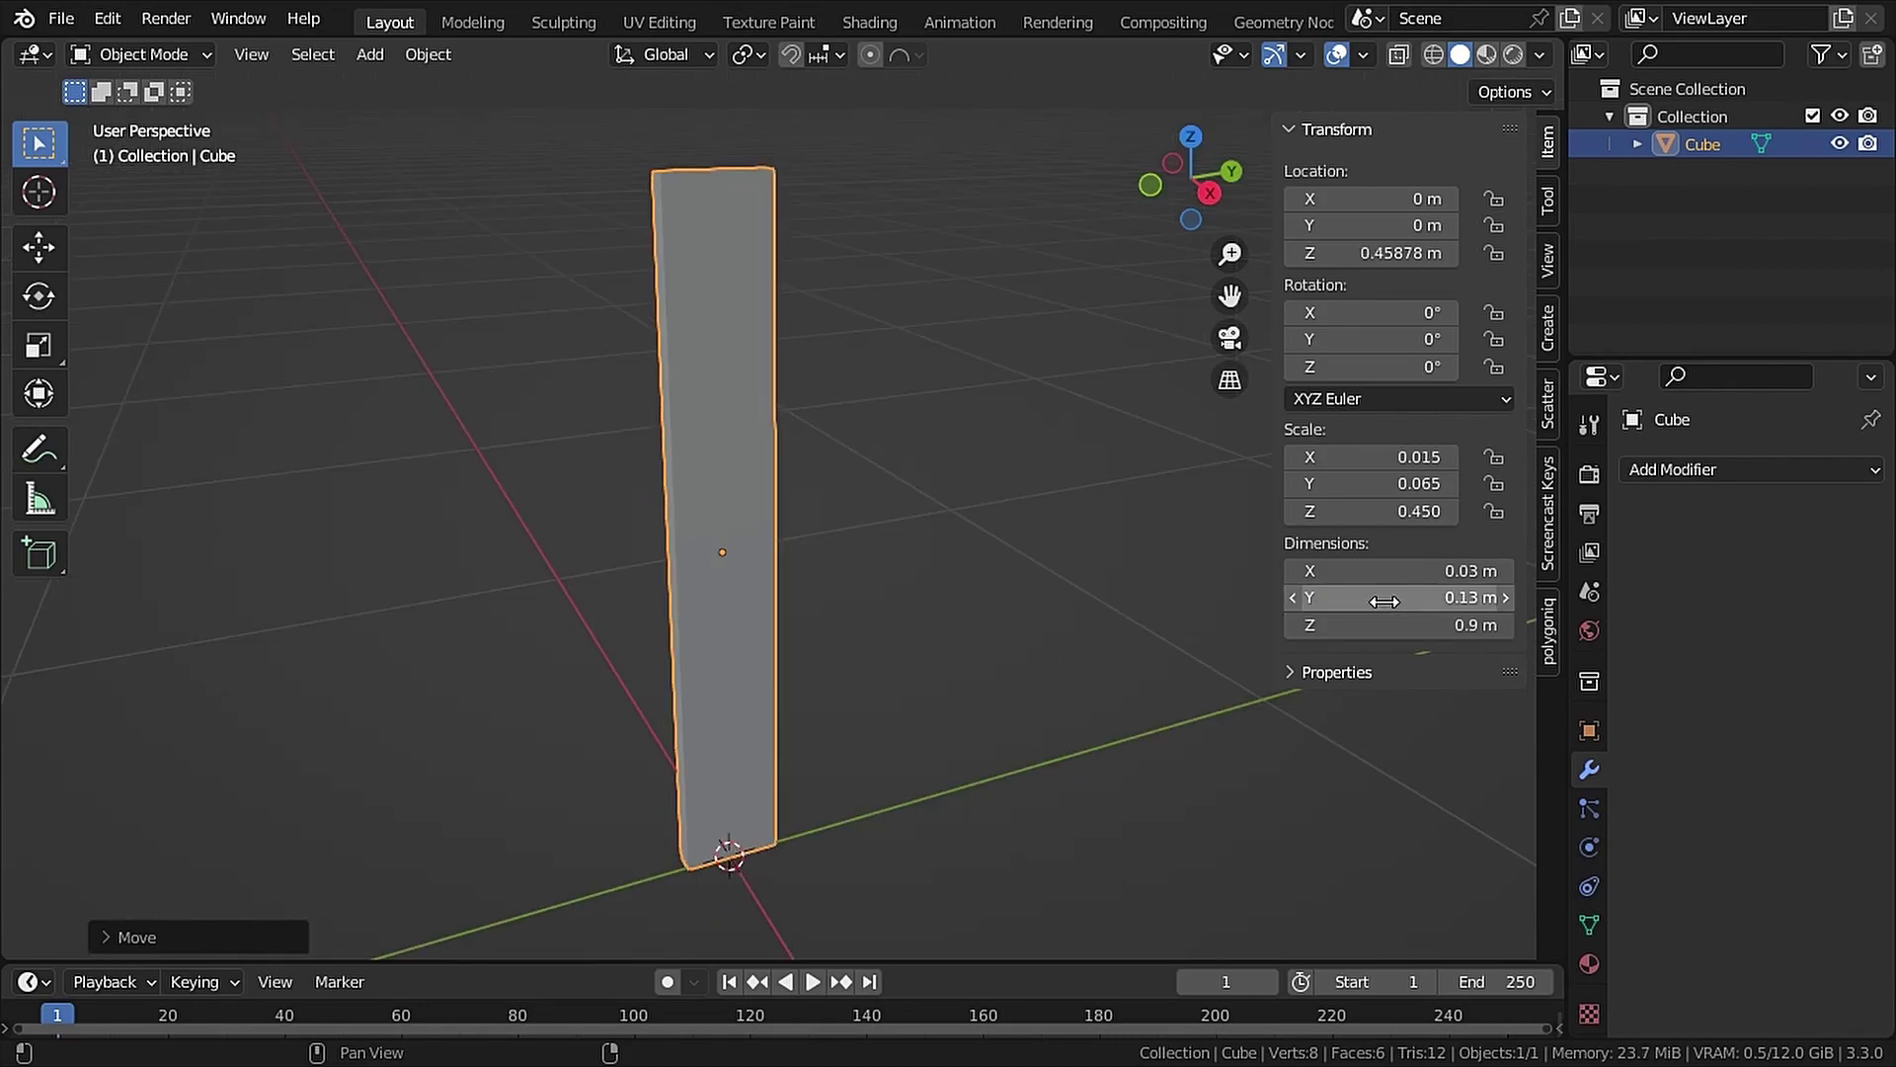
{"action": "double_click", "coordinate": [1451, 570]}
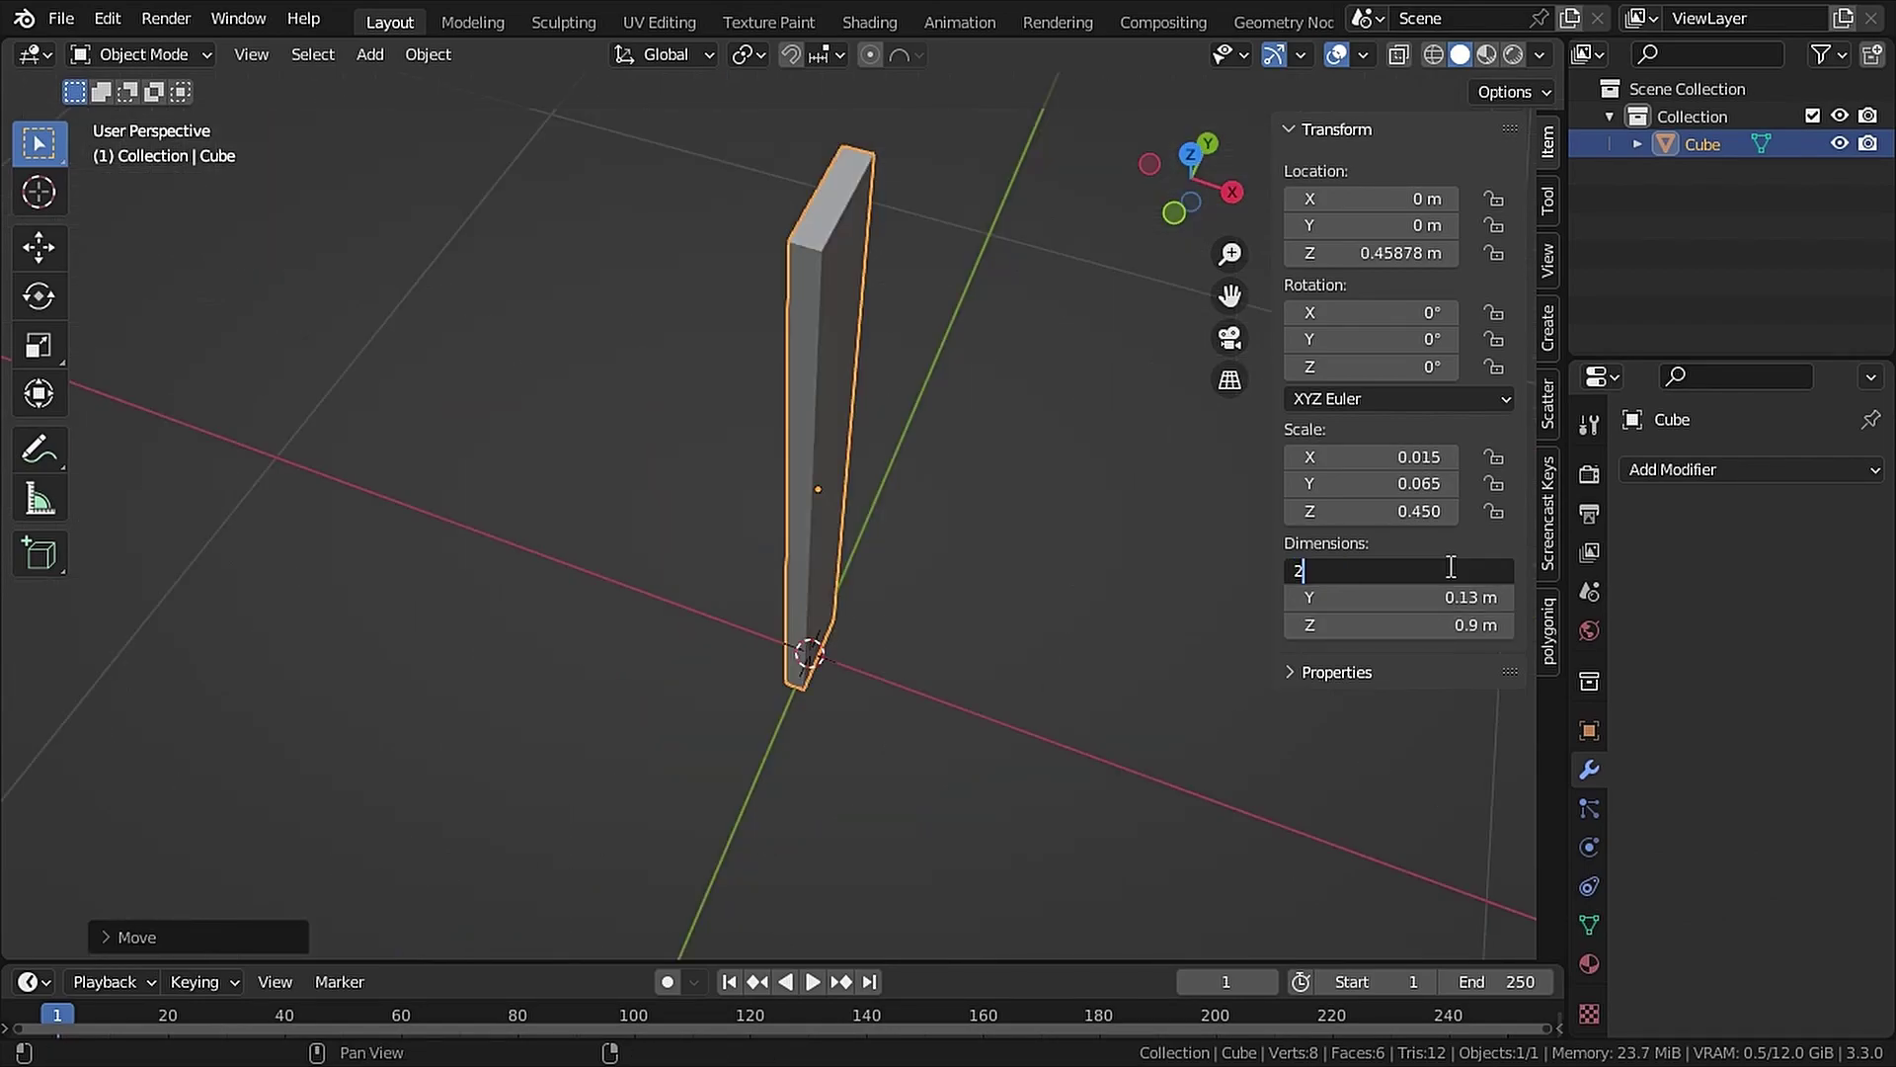
{"action": "key", "text": "Return"}
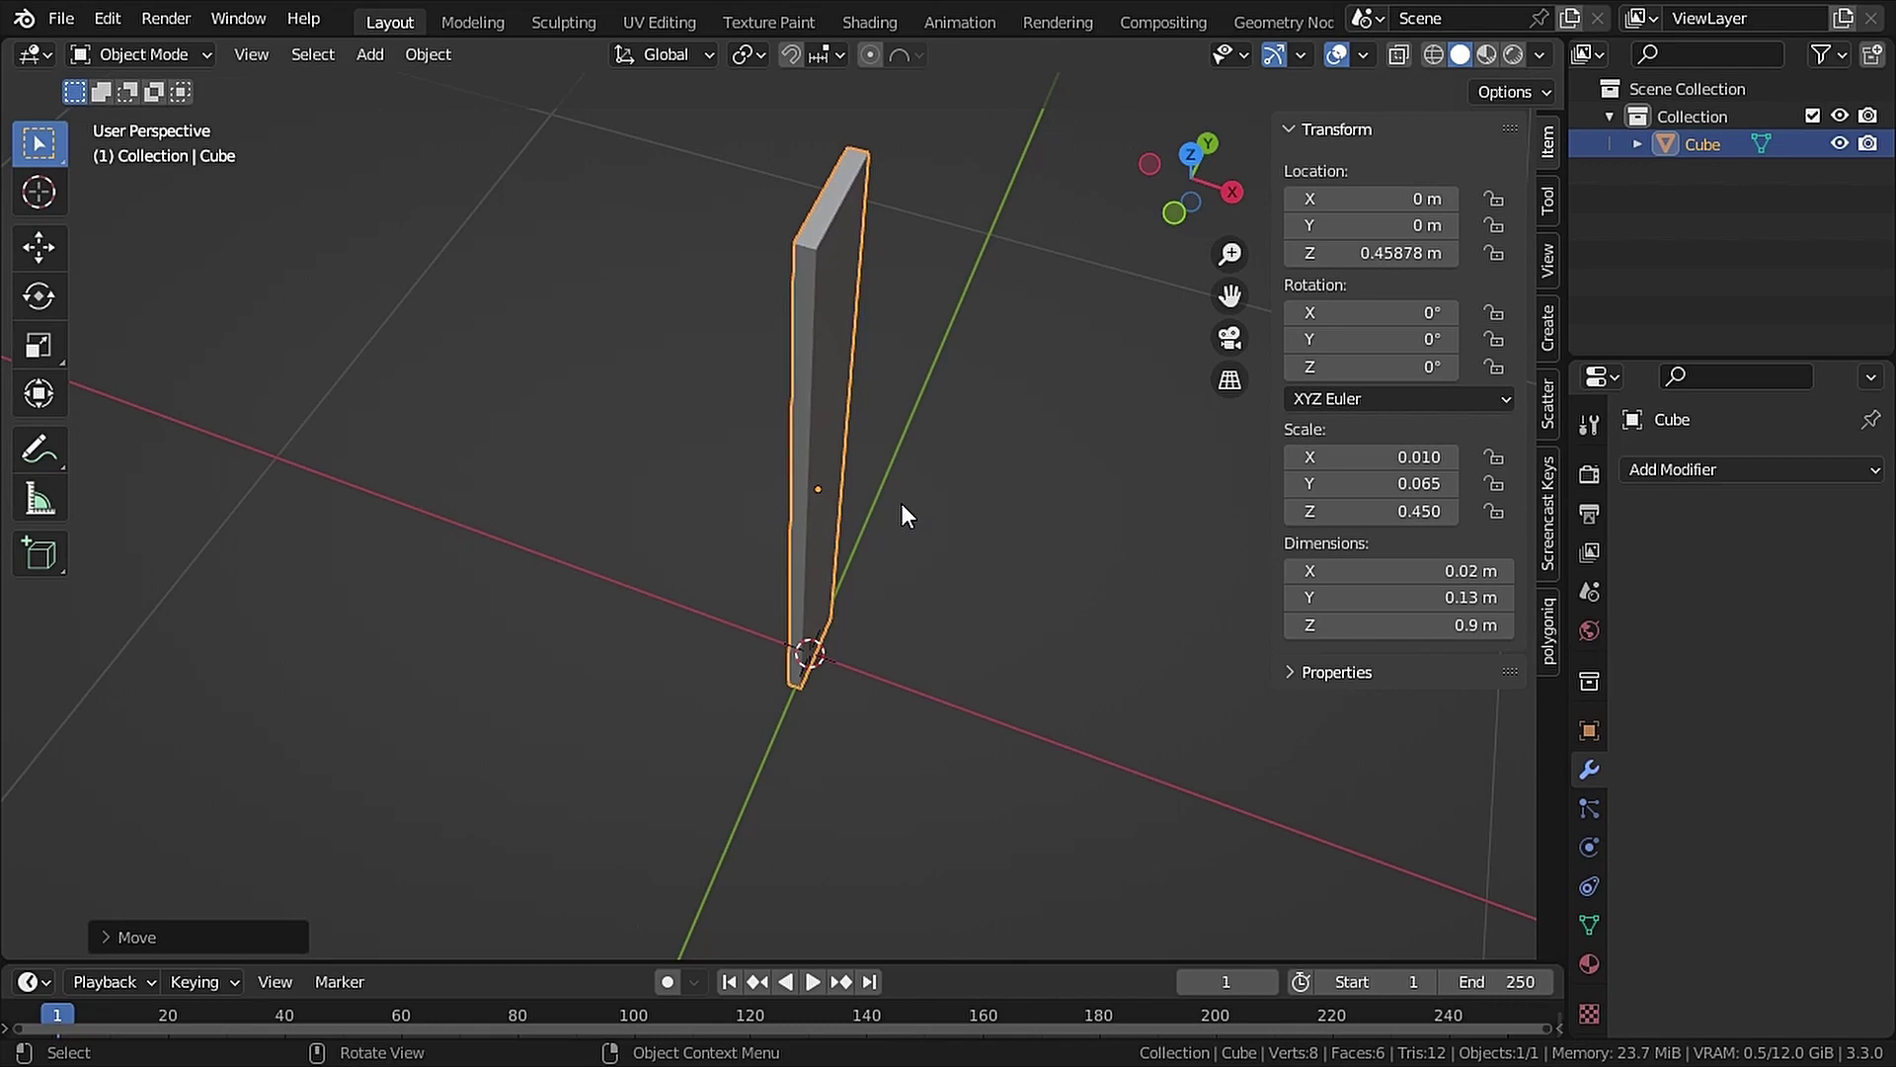
{"action": "key", "text": "n"}
Divide the stave along its height with three loop cuts
{"action": "middle_click_drag", "start_coordinate": [901, 504], "coordinate": [733, 456]}
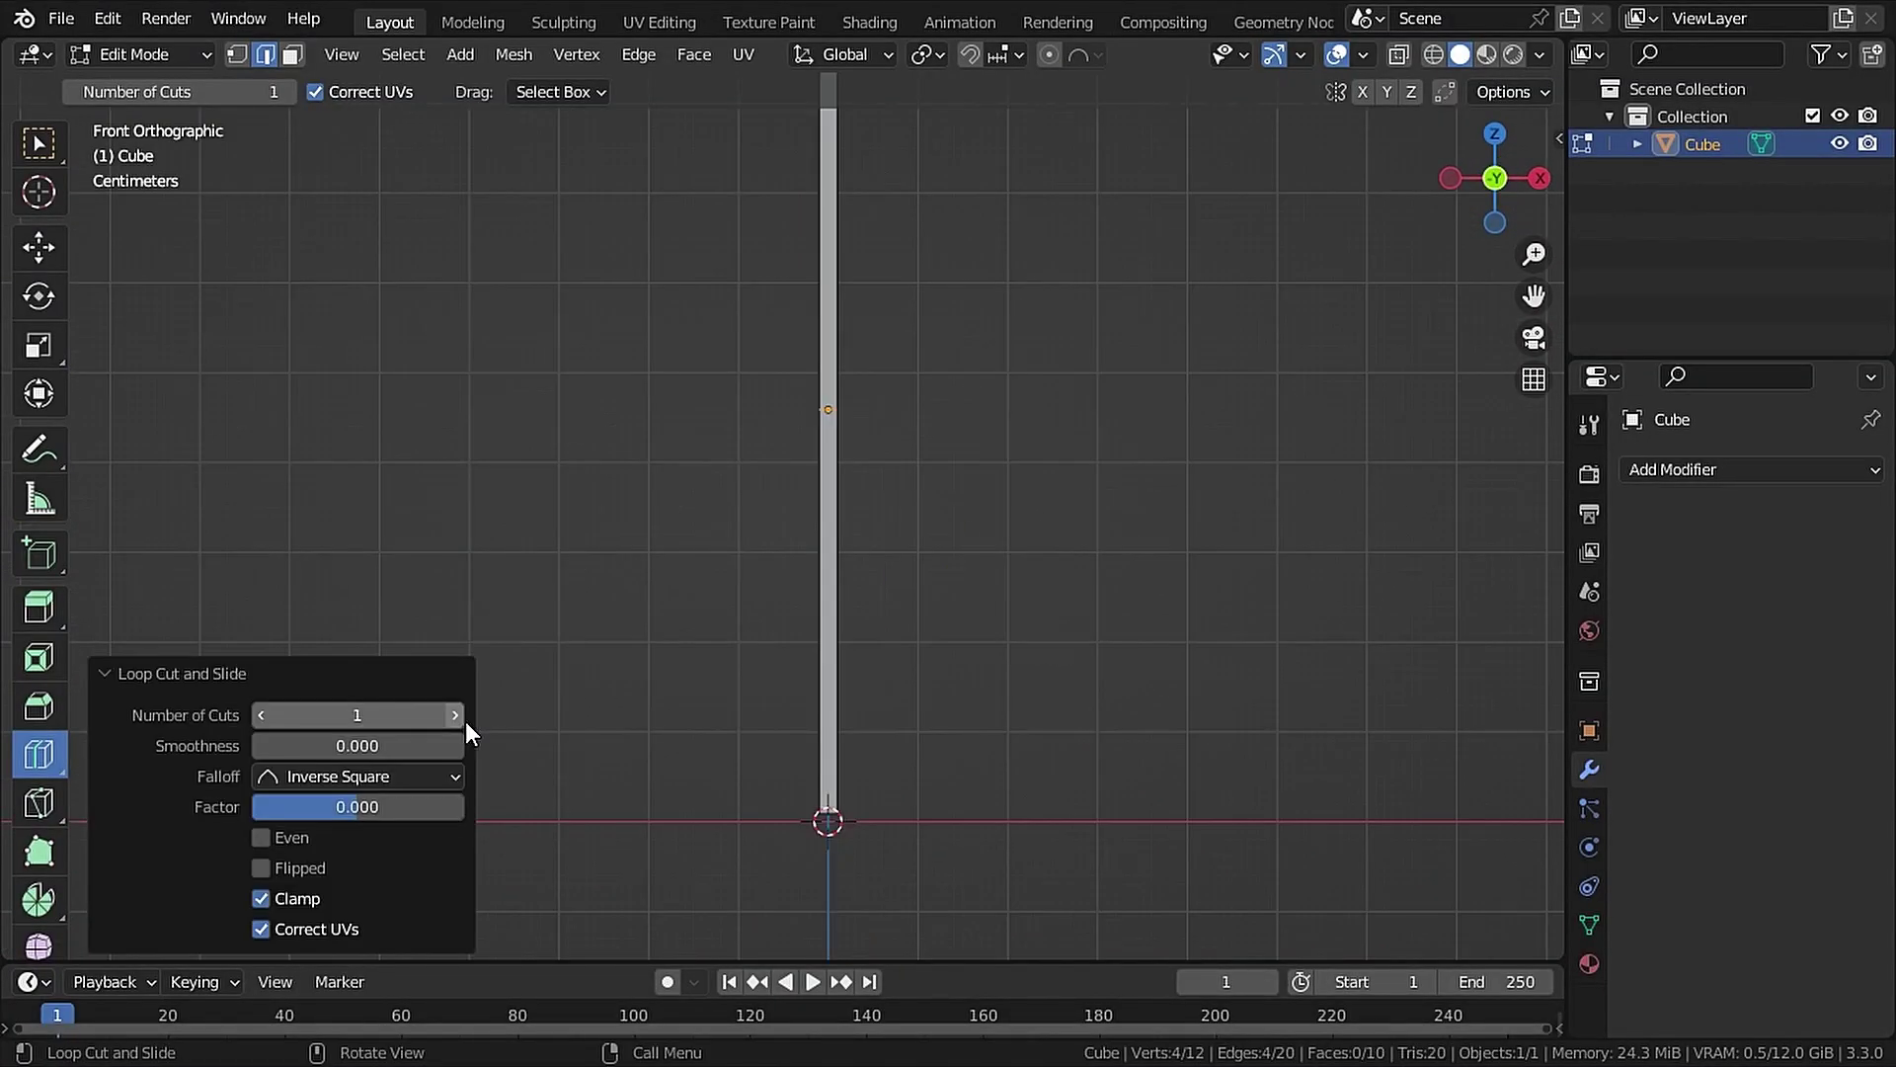
{"action": "left_click", "coordinate": [462, 718]}
{"action": "left_click", "coordinate": [465, 721]}
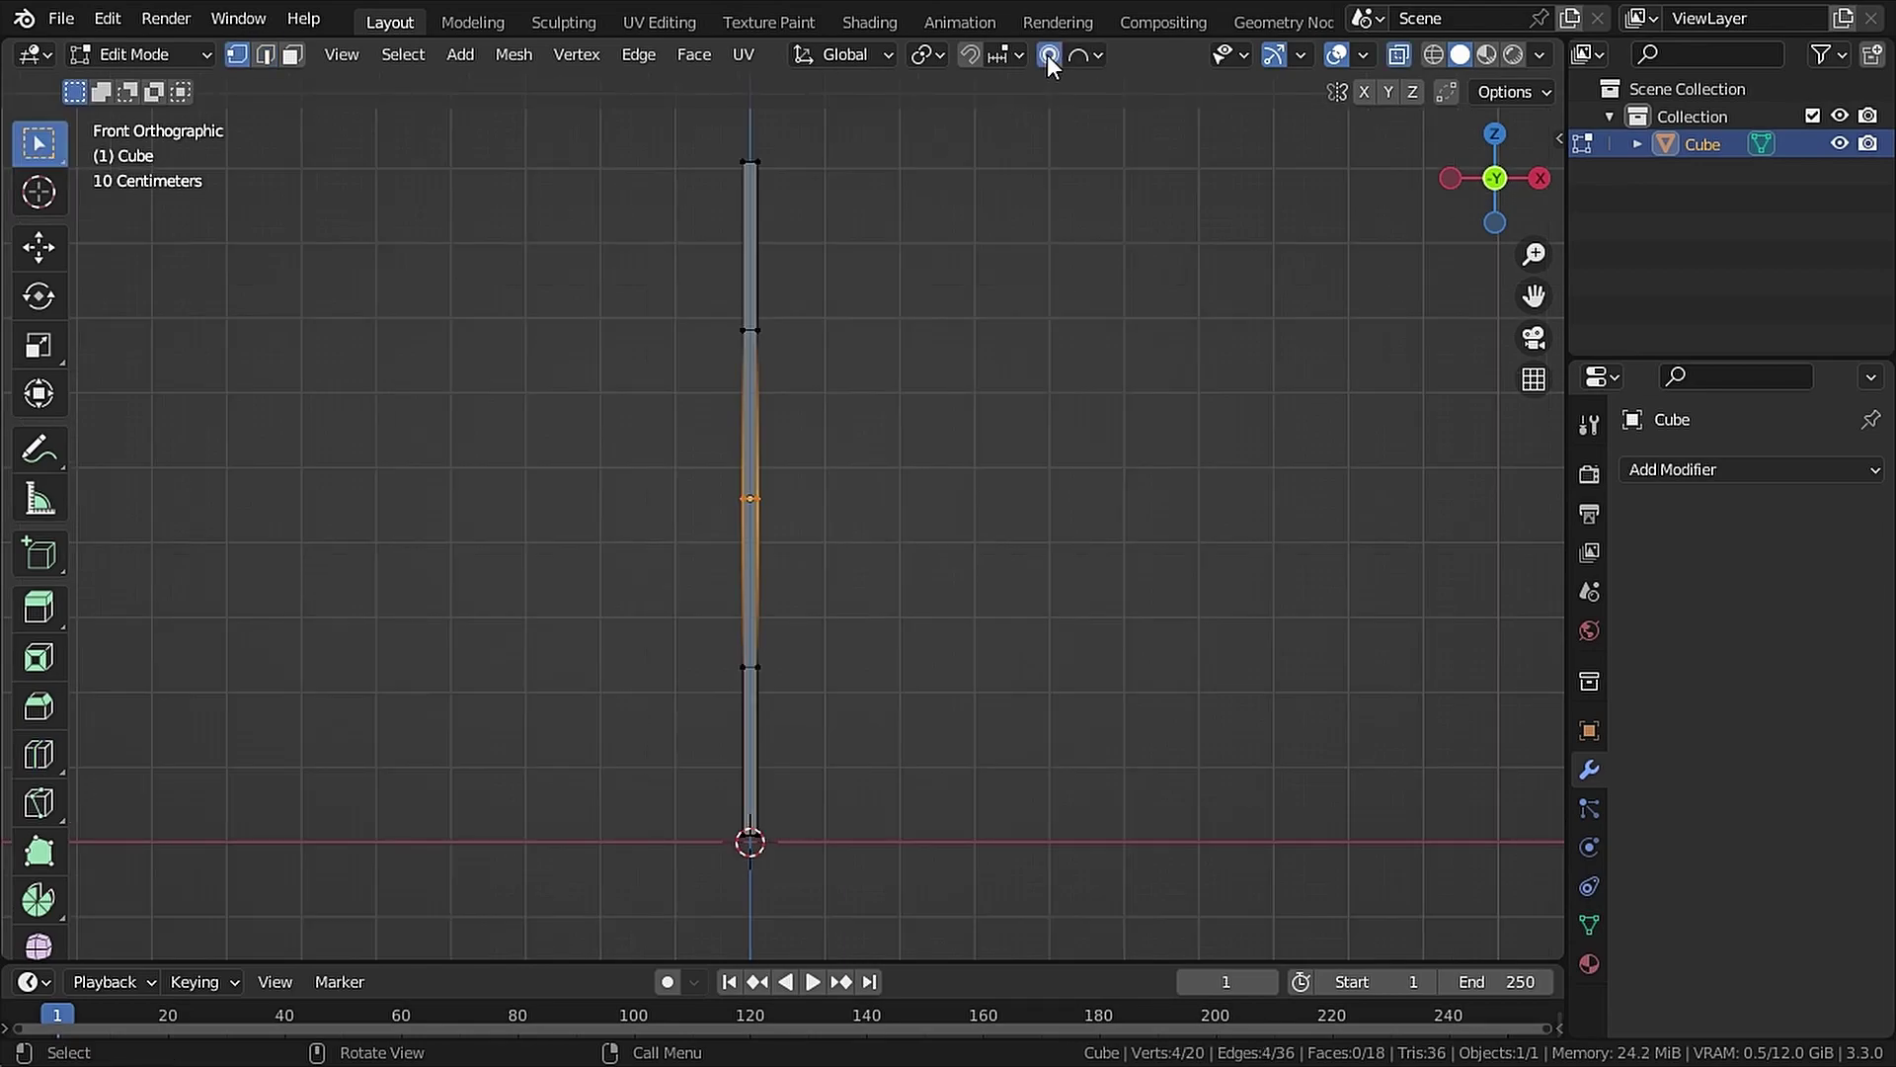
Bow the stave outward by moving its middle edge loop along X, using proportional editing with Sphere falloff and Connected Only
{"action": "left_click", "coordinate": [1079, 55]}
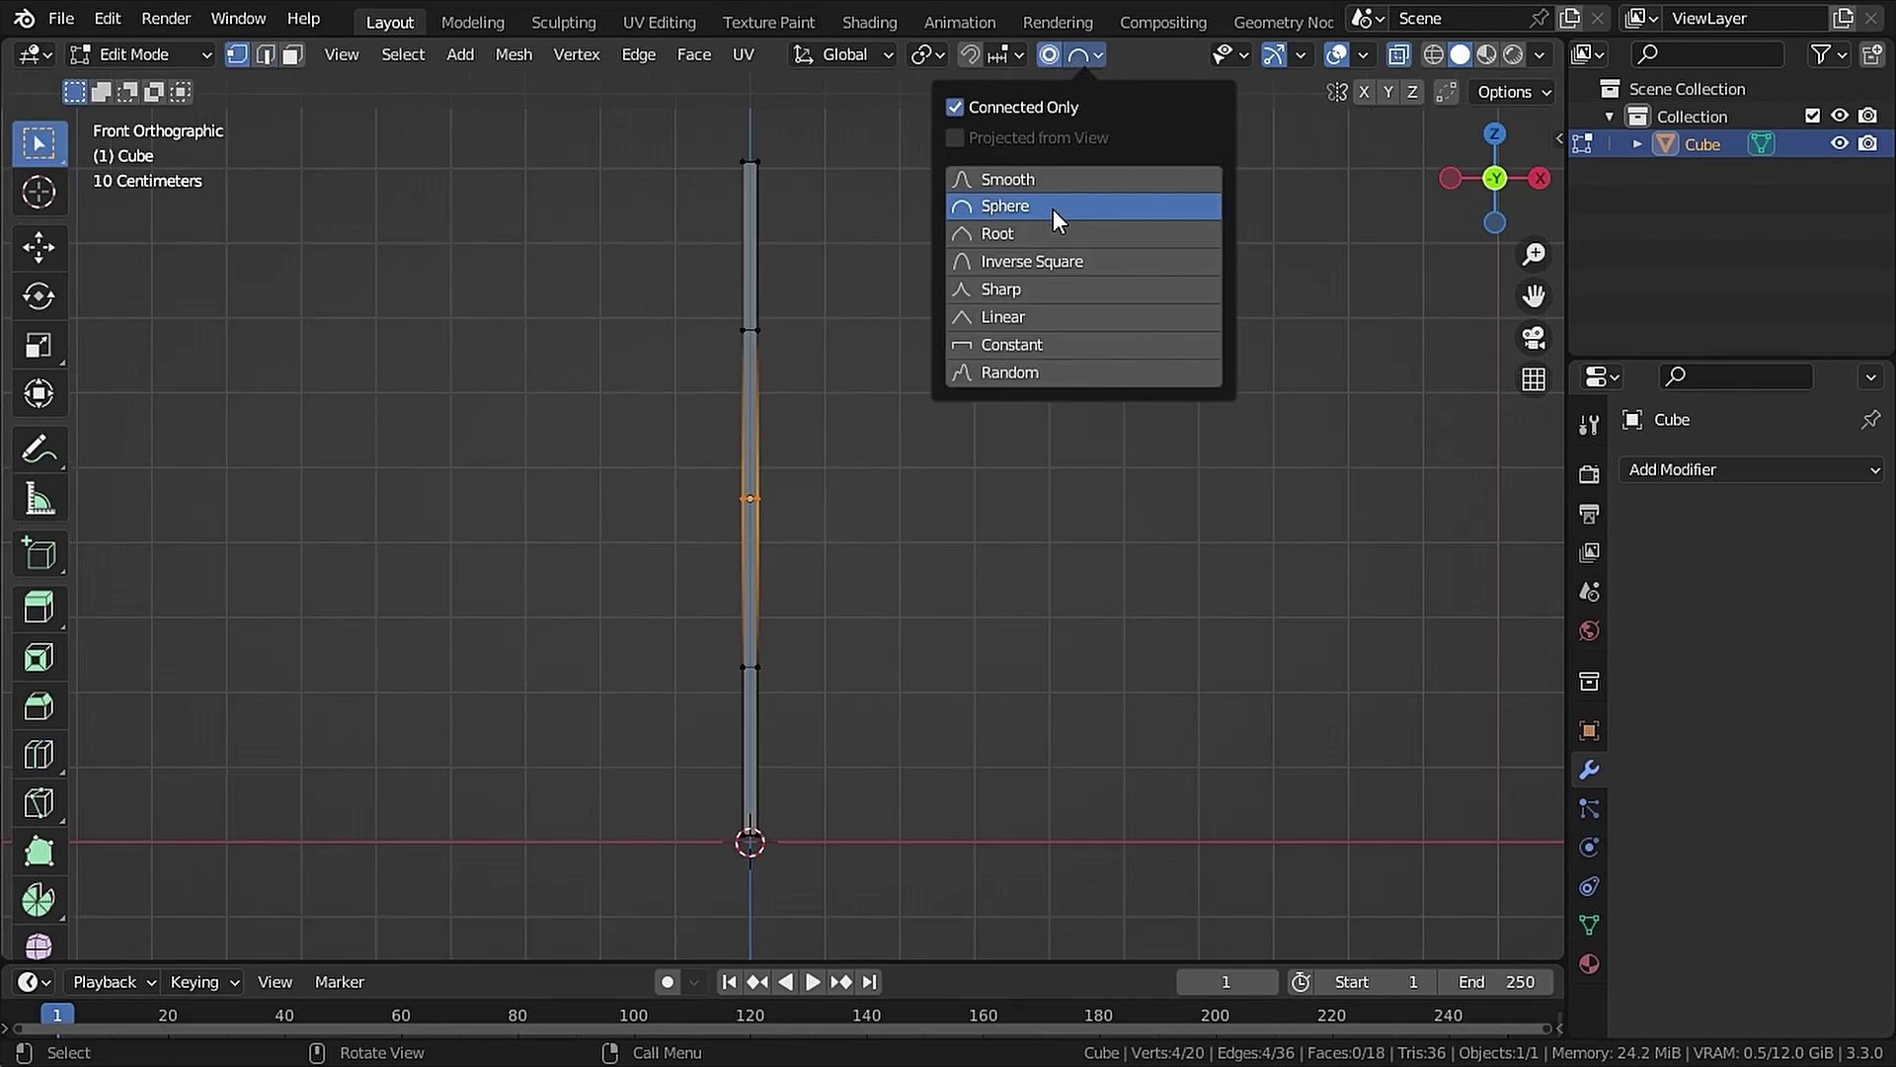
{"action": "left_click", "coordinate": [1052, 209]}
{"action": "left_click", "coordinate": [1066, 57]}
{"action": "left_click", "coordinate": [957, 105]}
{"action": "left_click", "coordinate": [957, 105]}
{"action": "key", "text": "g"}
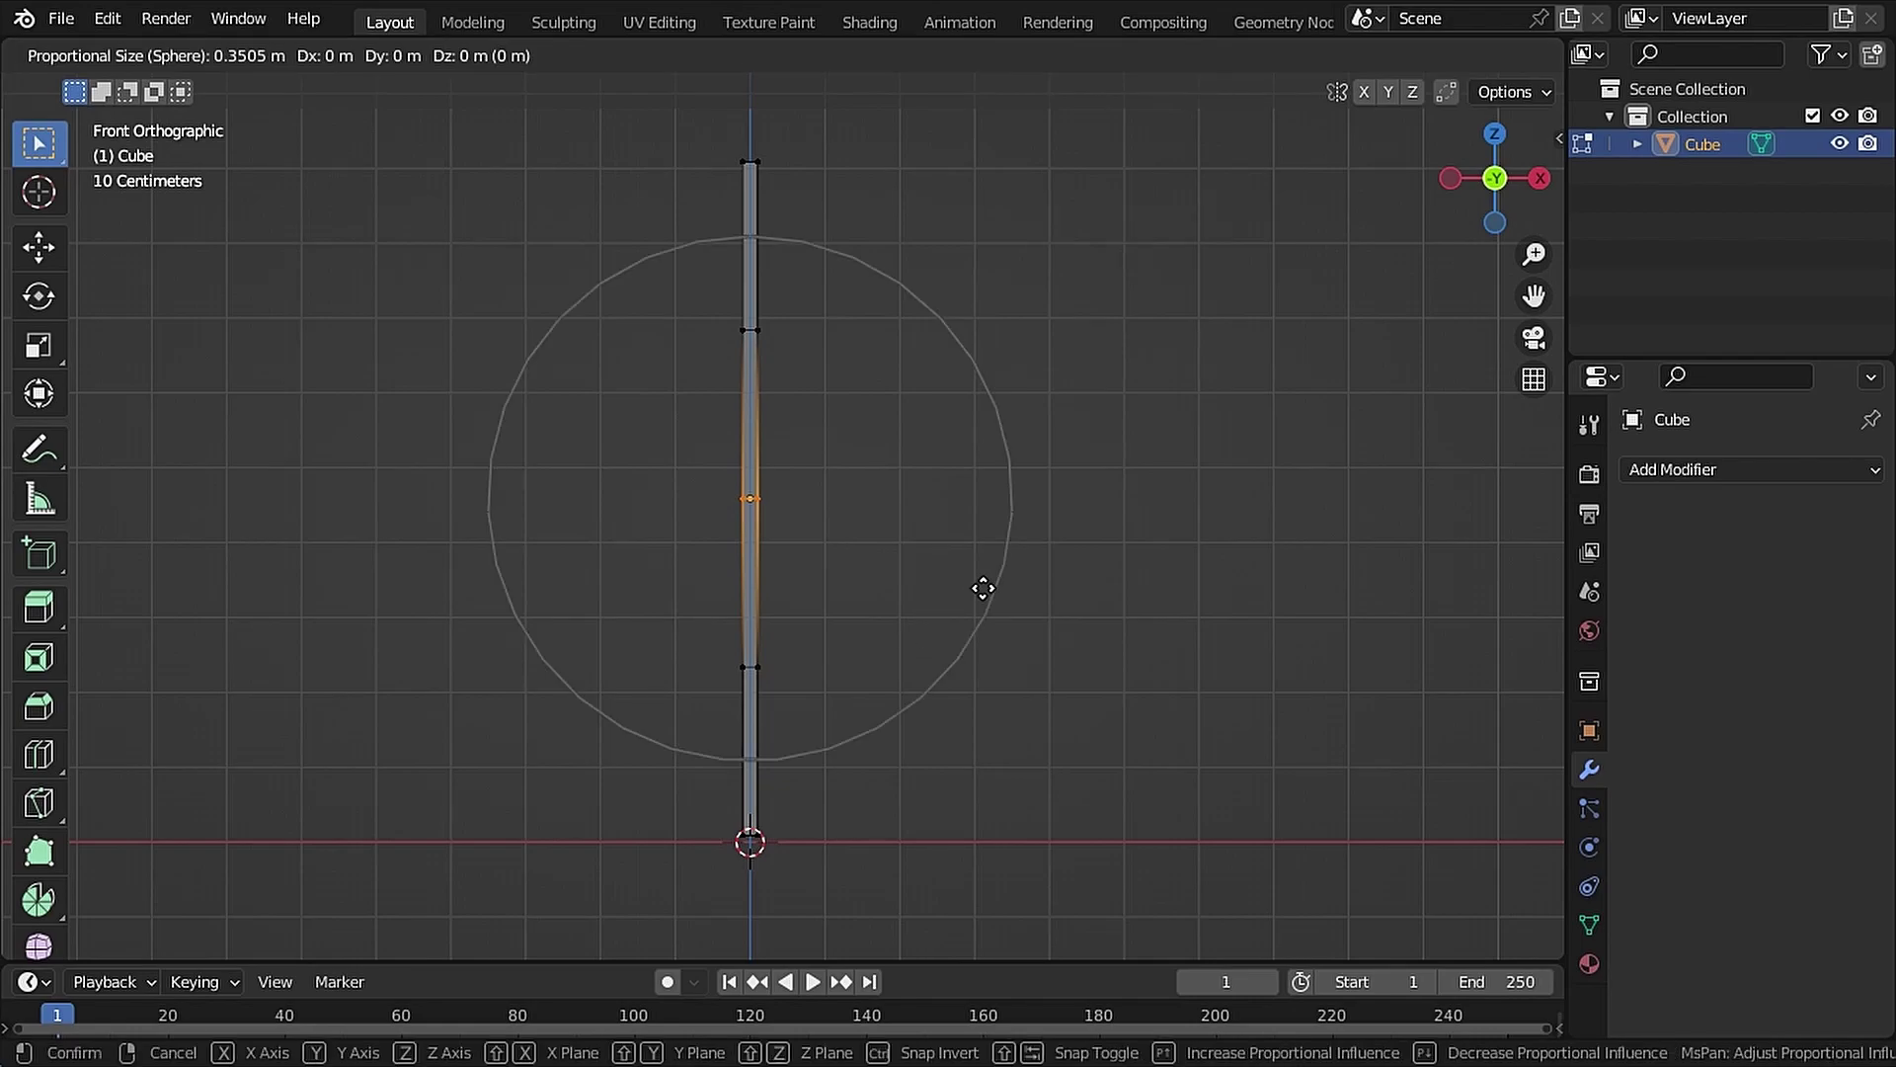
{"action": "key", "text": "x"}
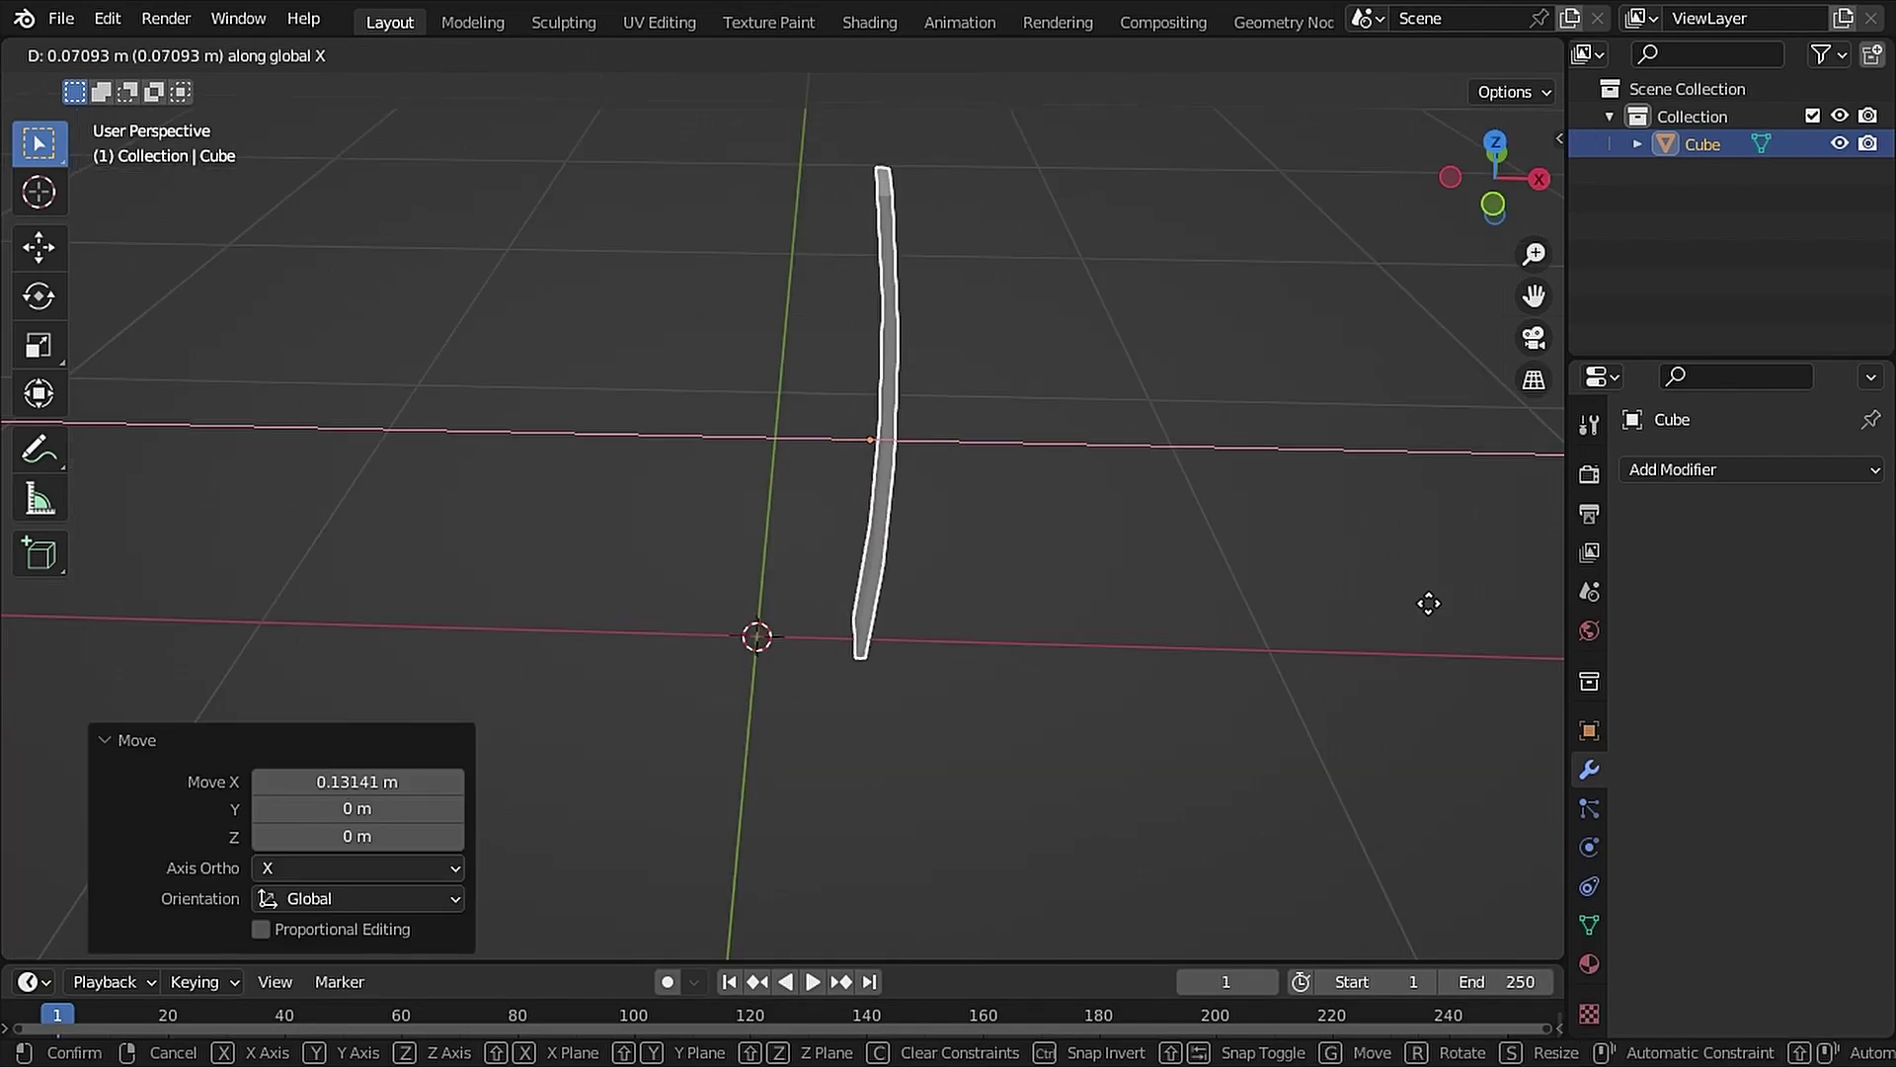
Move the stave about 0.19 m along X and set its origin to the 3D cursor
{"action": "left_click", "coordinate": [523, 550]}
{"action": "right_click", "coordinate": [917, 341]}
{"action": "mouse_move", "coordinate": [910, 344]}
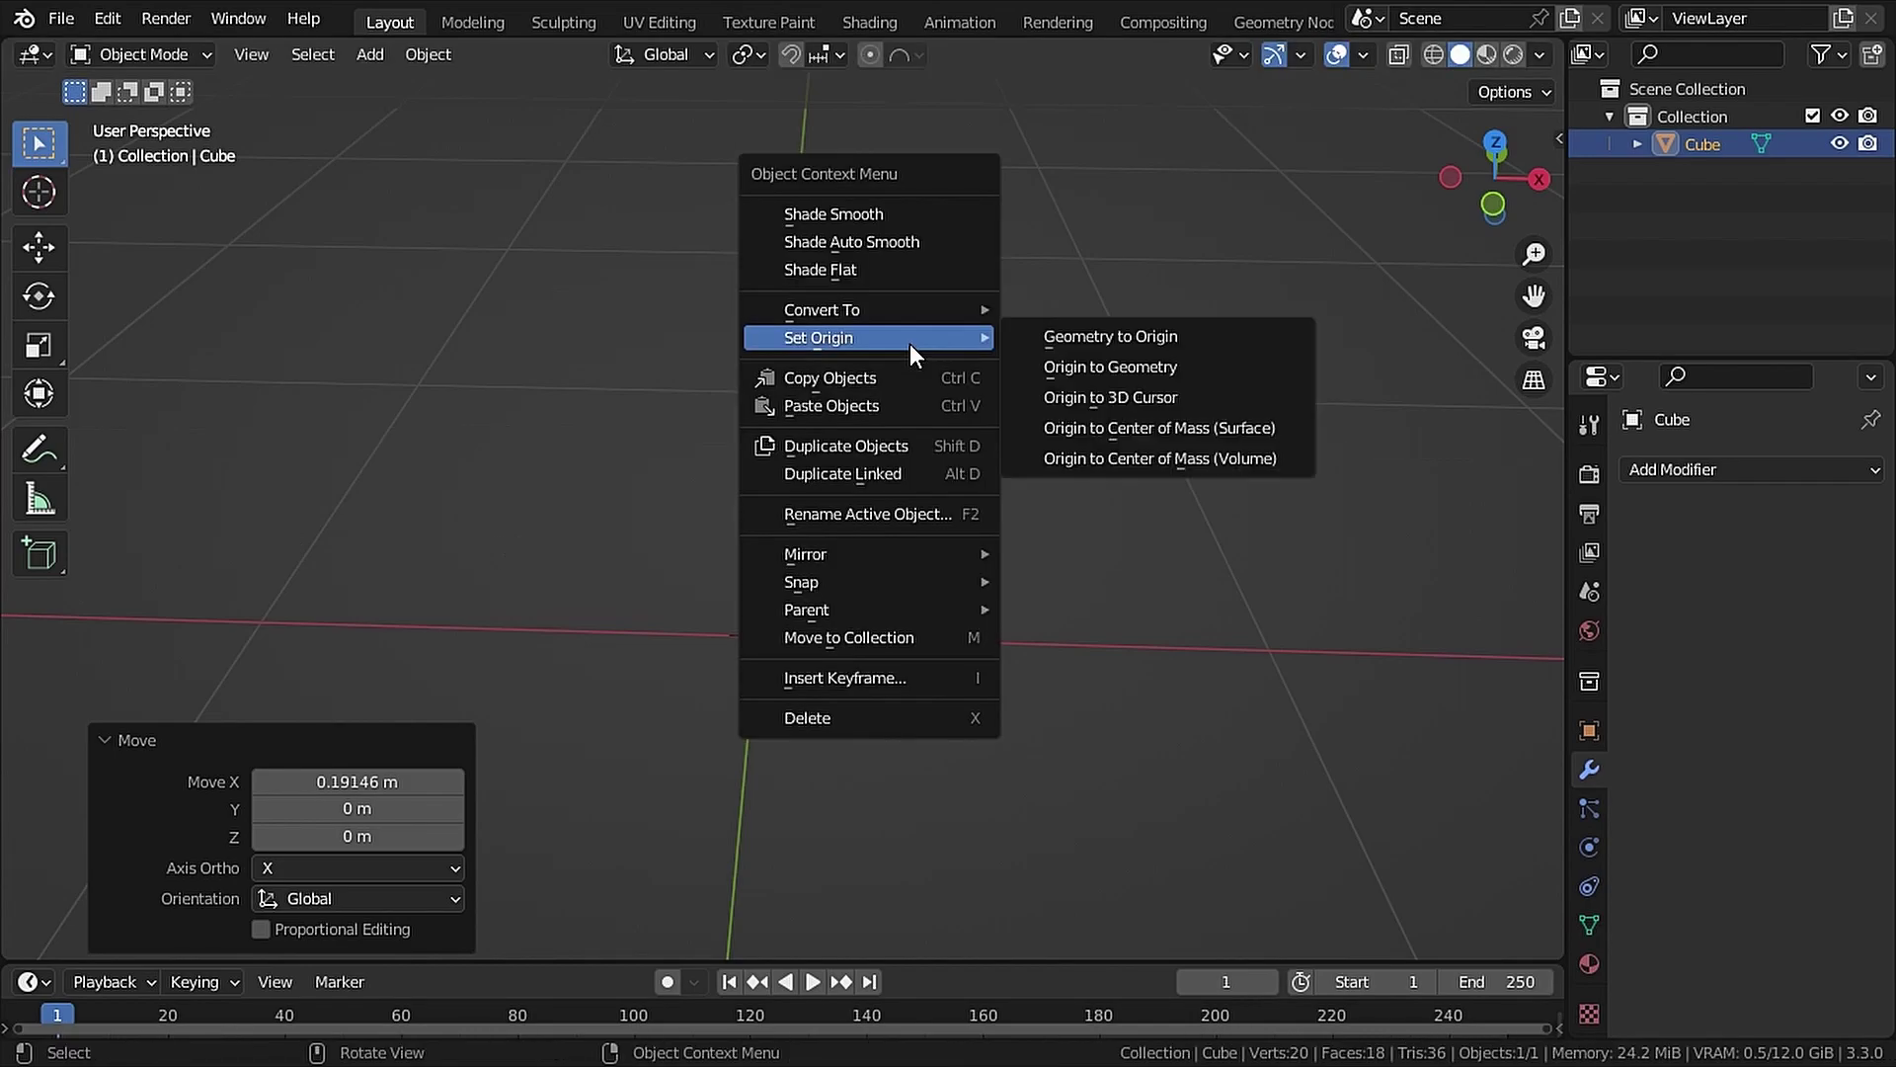
{"action": "left_click", "coordinate": [1166, 396]}
Add a Plain Axes empty at the 3D cursor
{"action": "left_click", "coordinate": [370, 54]}
{"action": "mouse_move", "coordinate": [400, 363]}
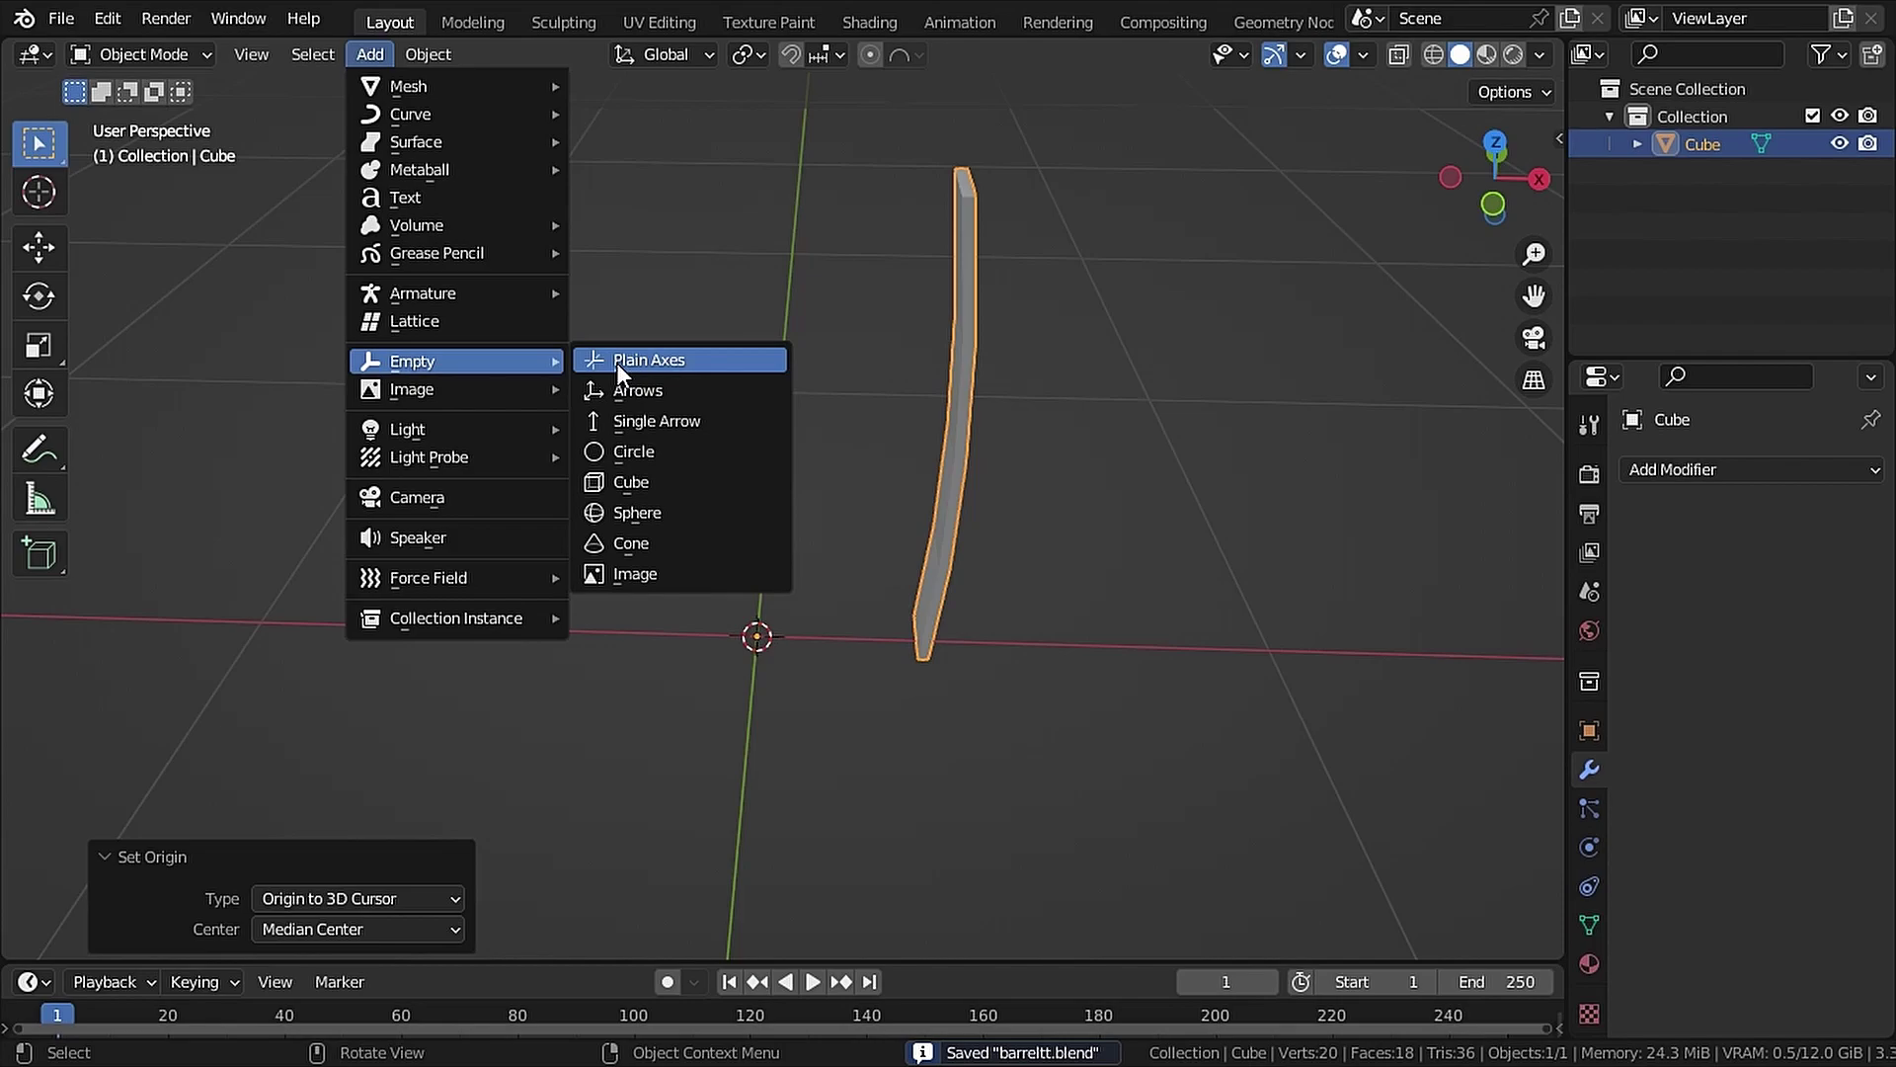
{"action": "left_click", "coordinate": [623, 364]}
Give the stave an Array modifier with Object Offset enabled and the empty as its offset object
{"action": "left_click", "coordinate": [946, 533]}
{"action": "left_click", "coordinate": [1751, 469]}
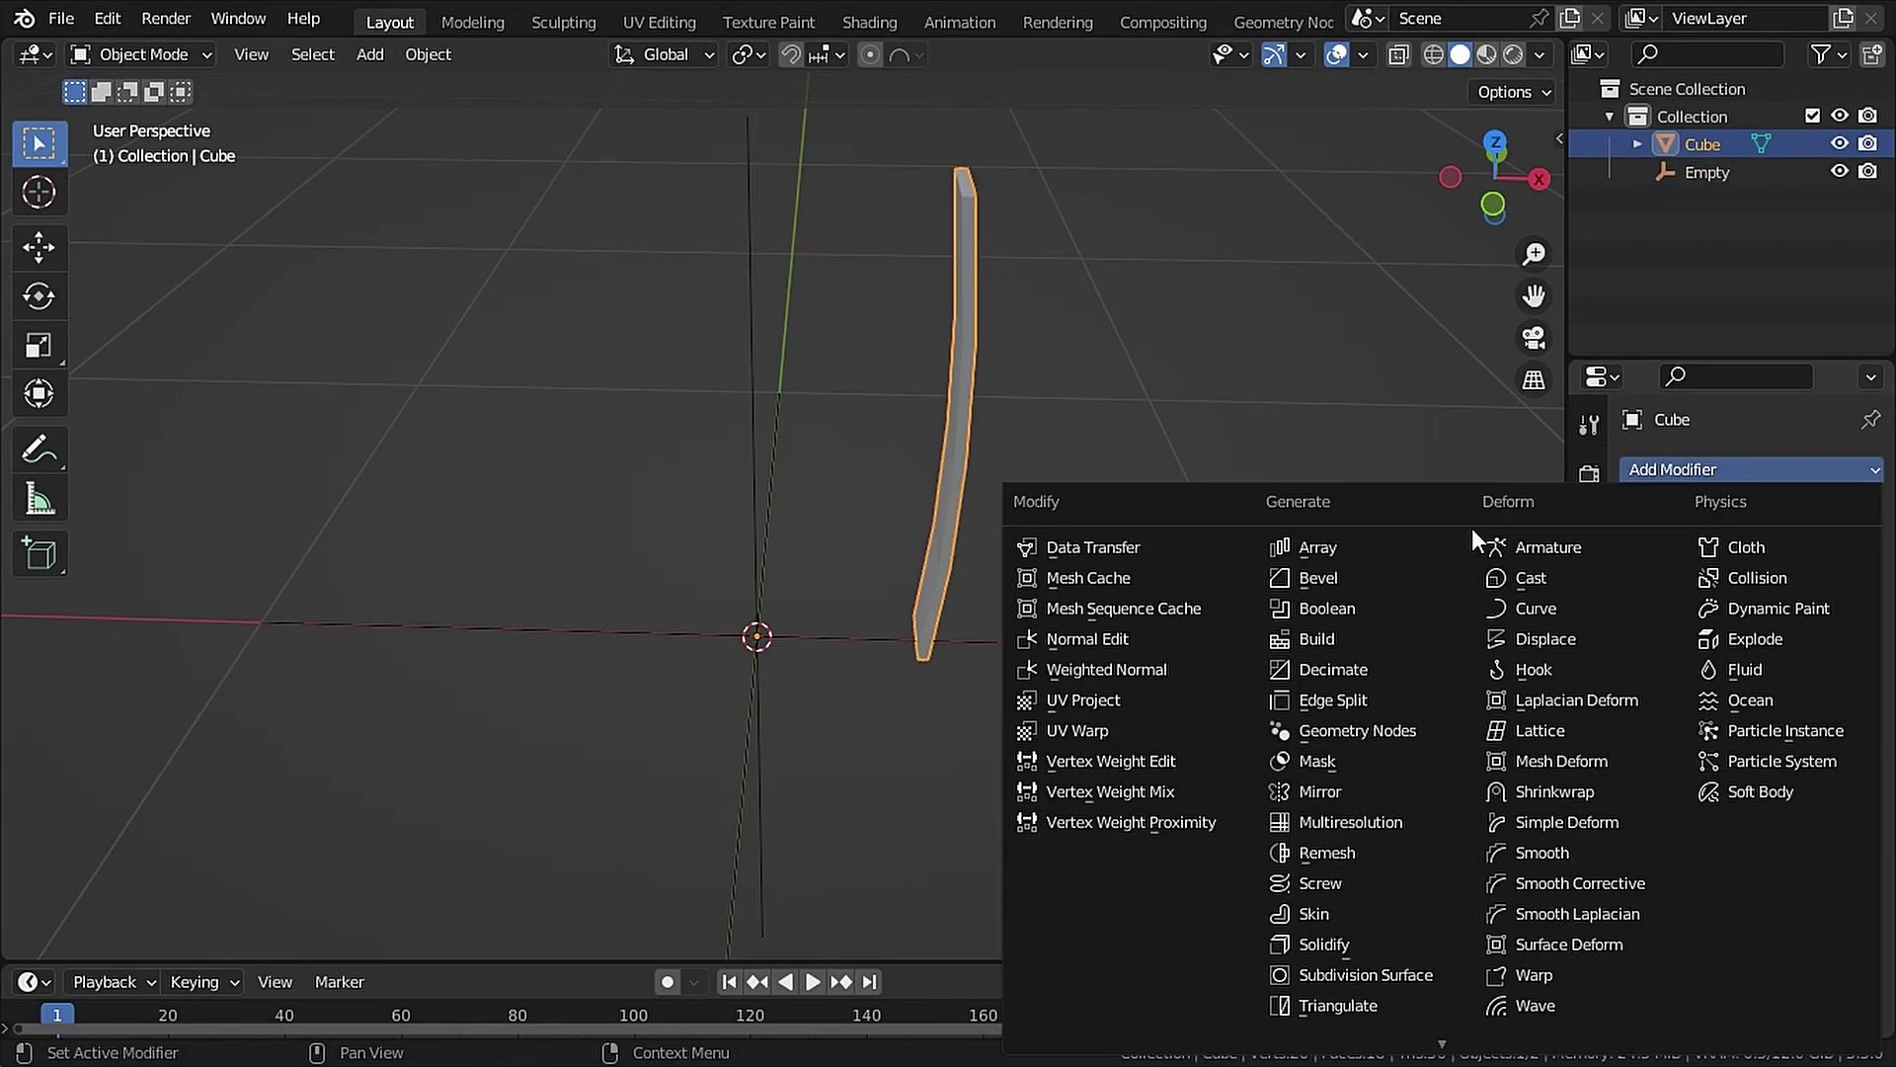
{"action": "left_click", "coordinate": [1349, 549]}
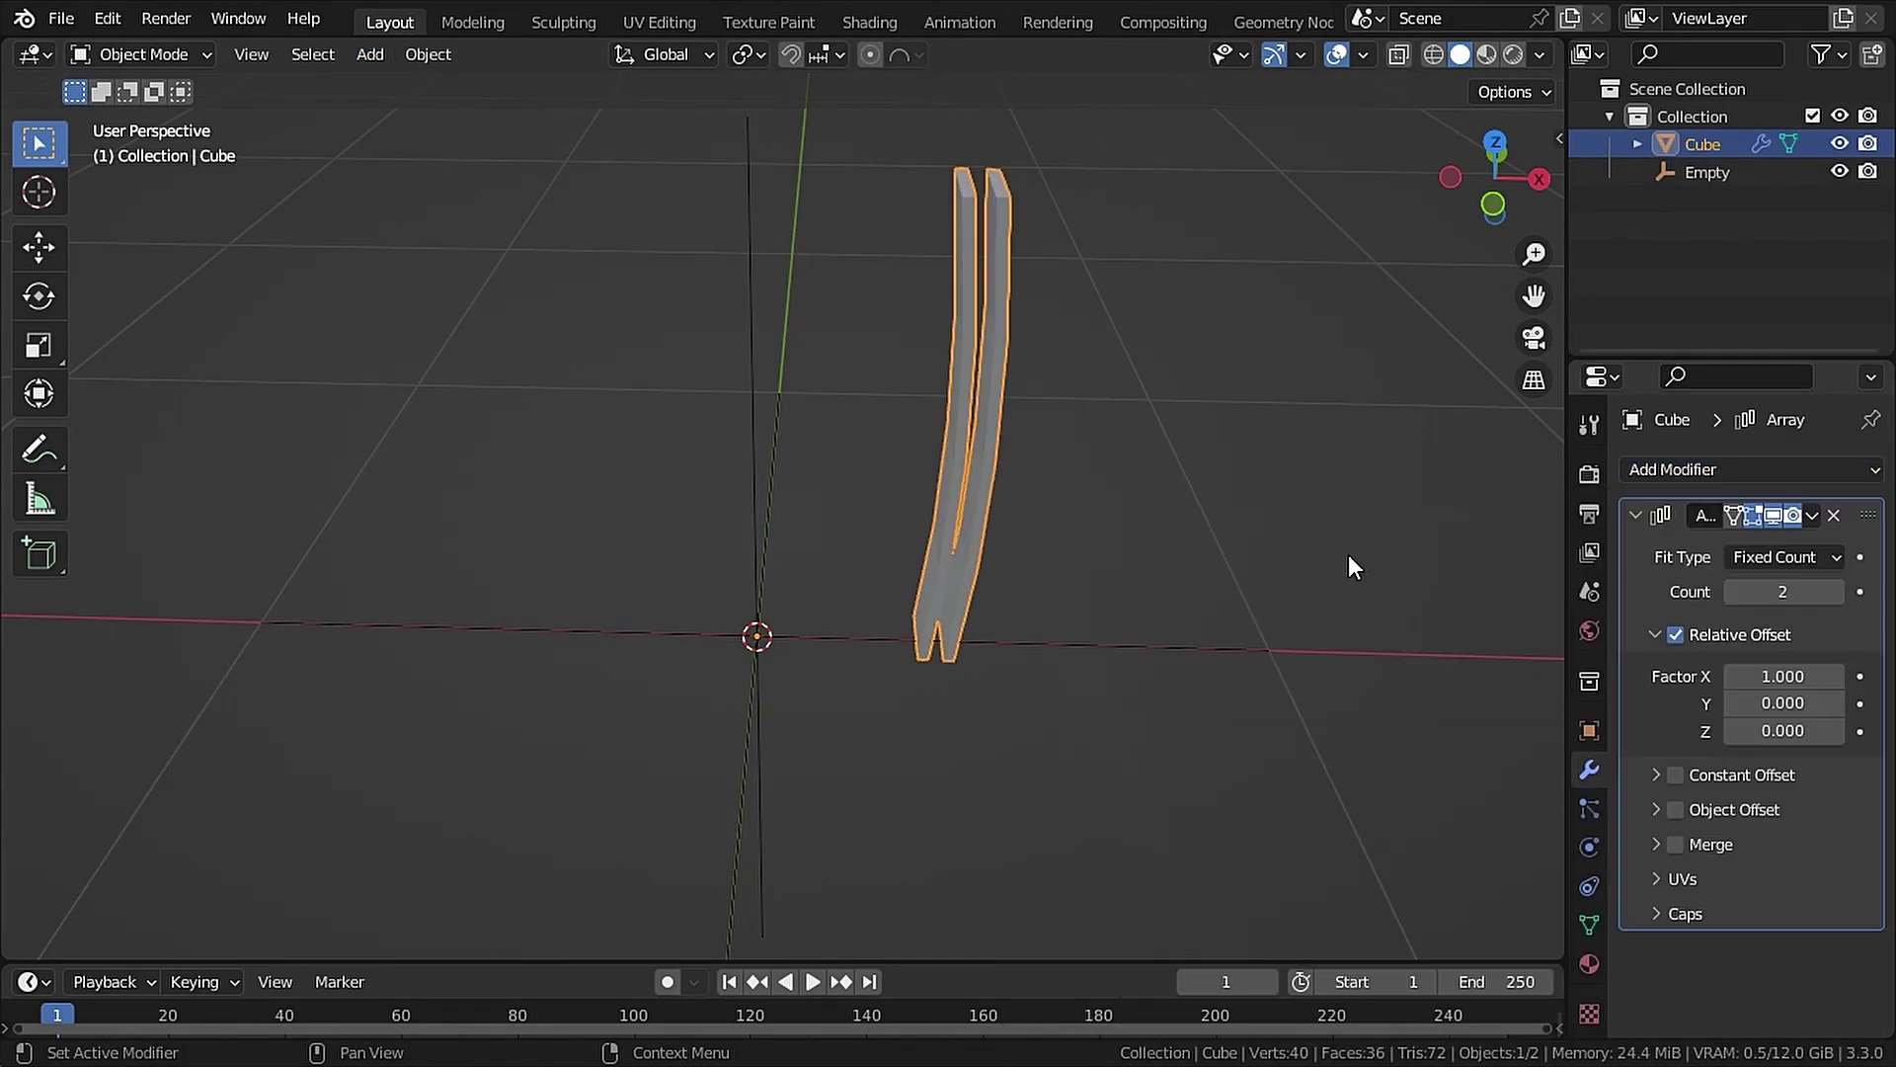
{"action": "left_click", "coordinate": [1676, 809]}
{"action": "left_click", "coordinate": [1829, 850]}
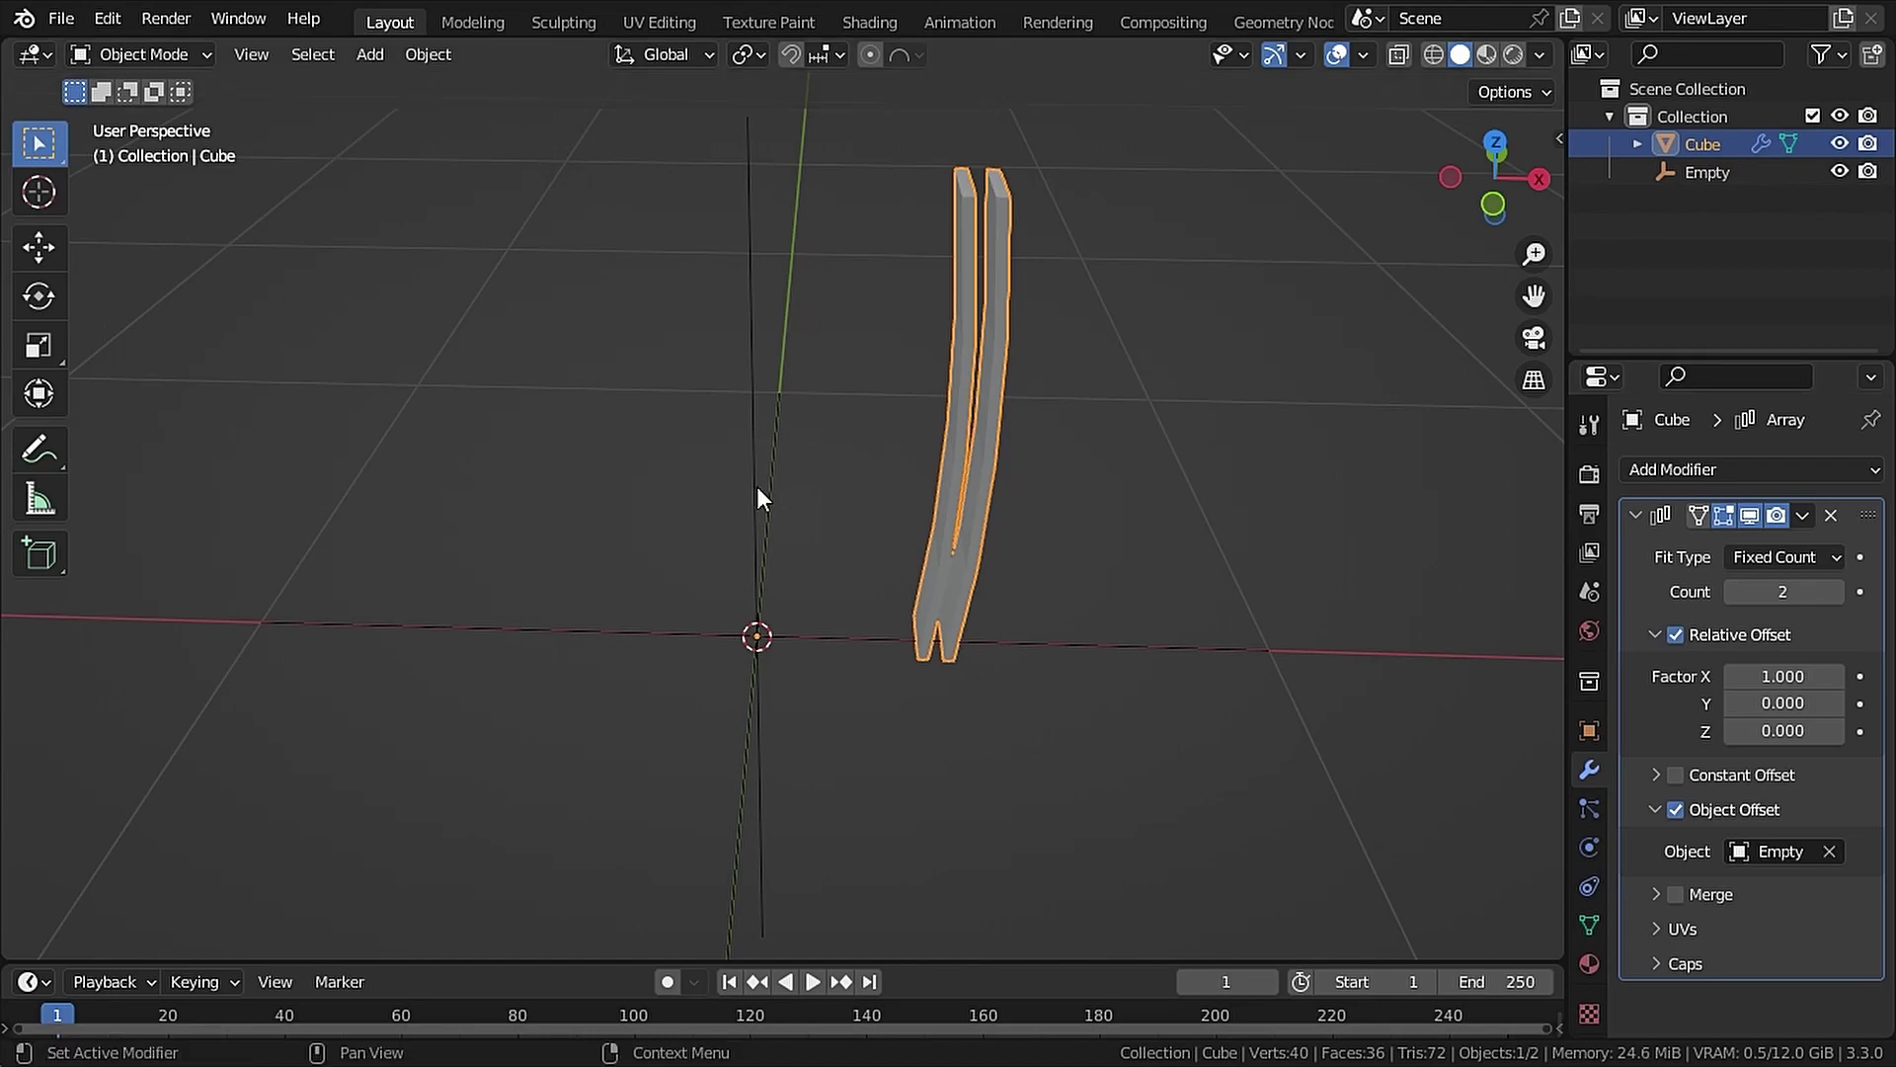
Set the array's relative offset X factor to 0 and raise its copy count
{"action": "type", "text": "0"}
{"action": "key", "text": "Return"}
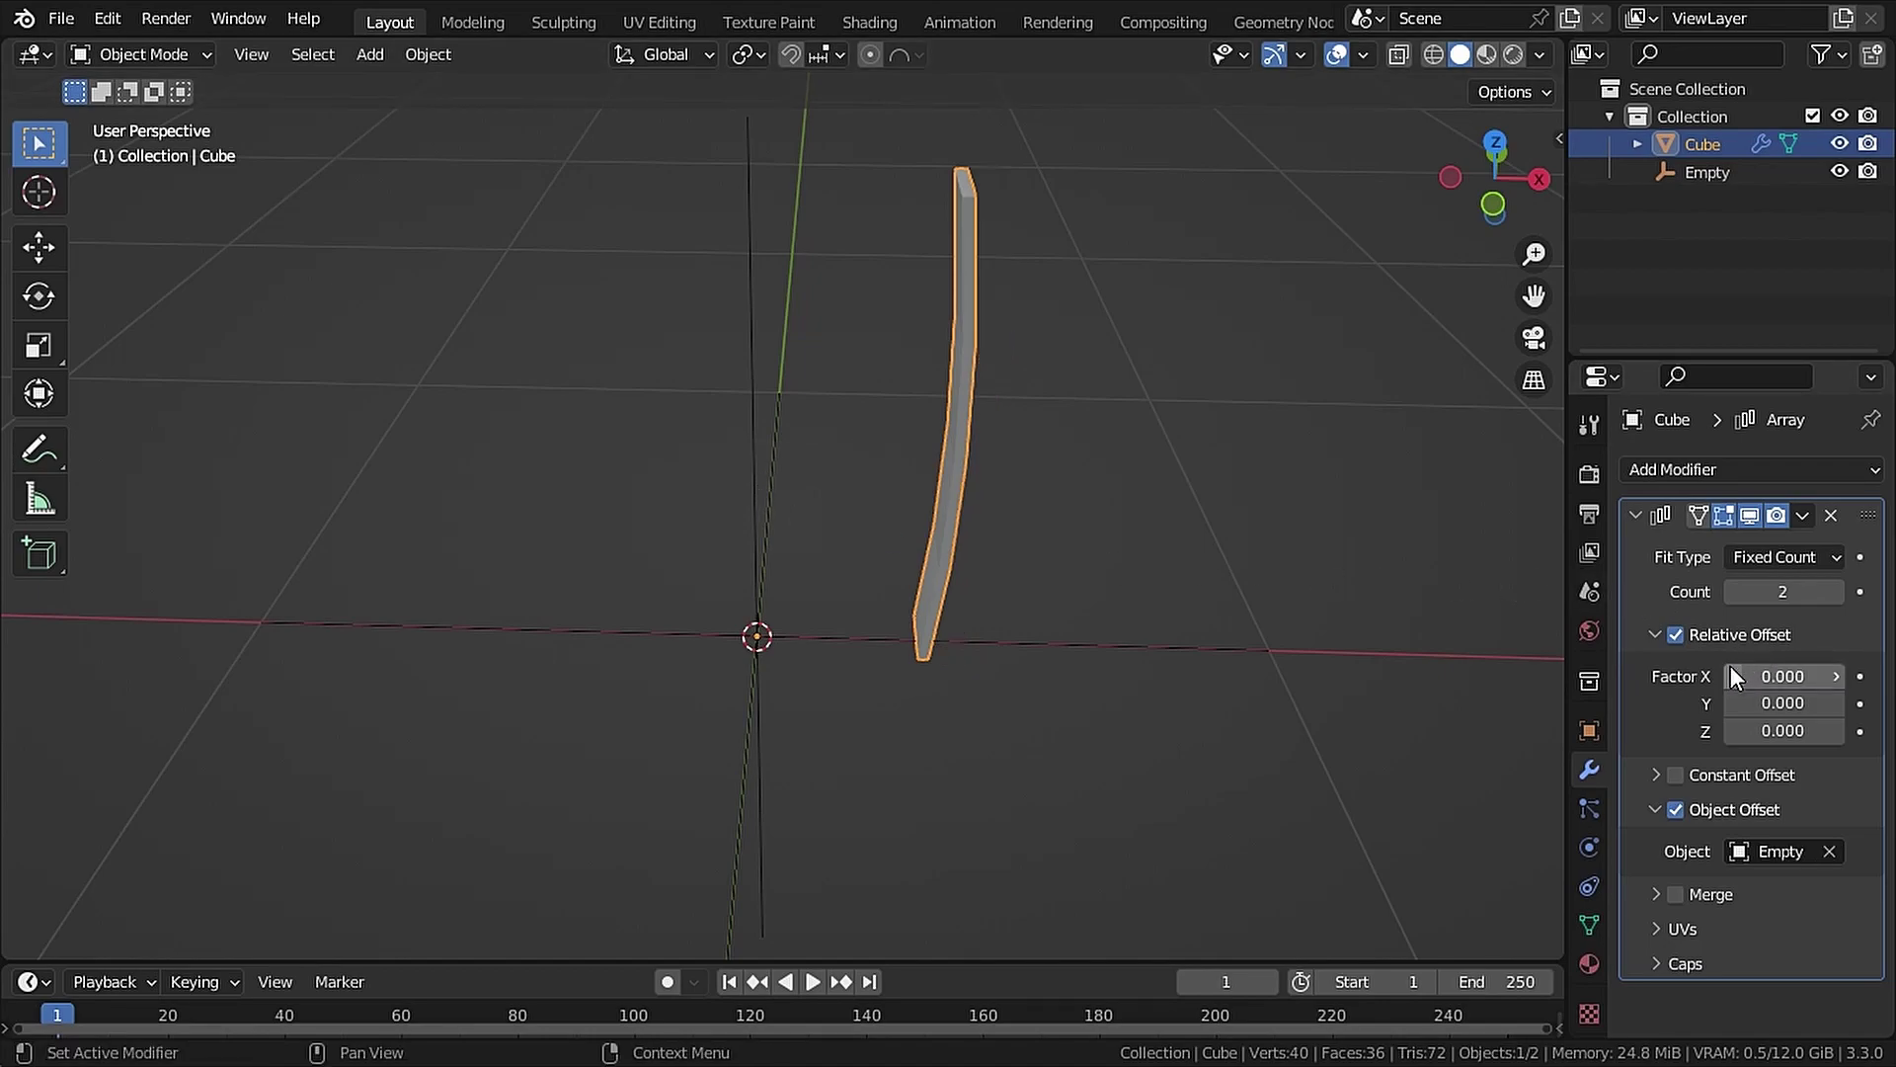
{"action": "left_click", "coordinate": [1652, 636]}
{"action": "left_click", "coordinate": [1813, 590]}
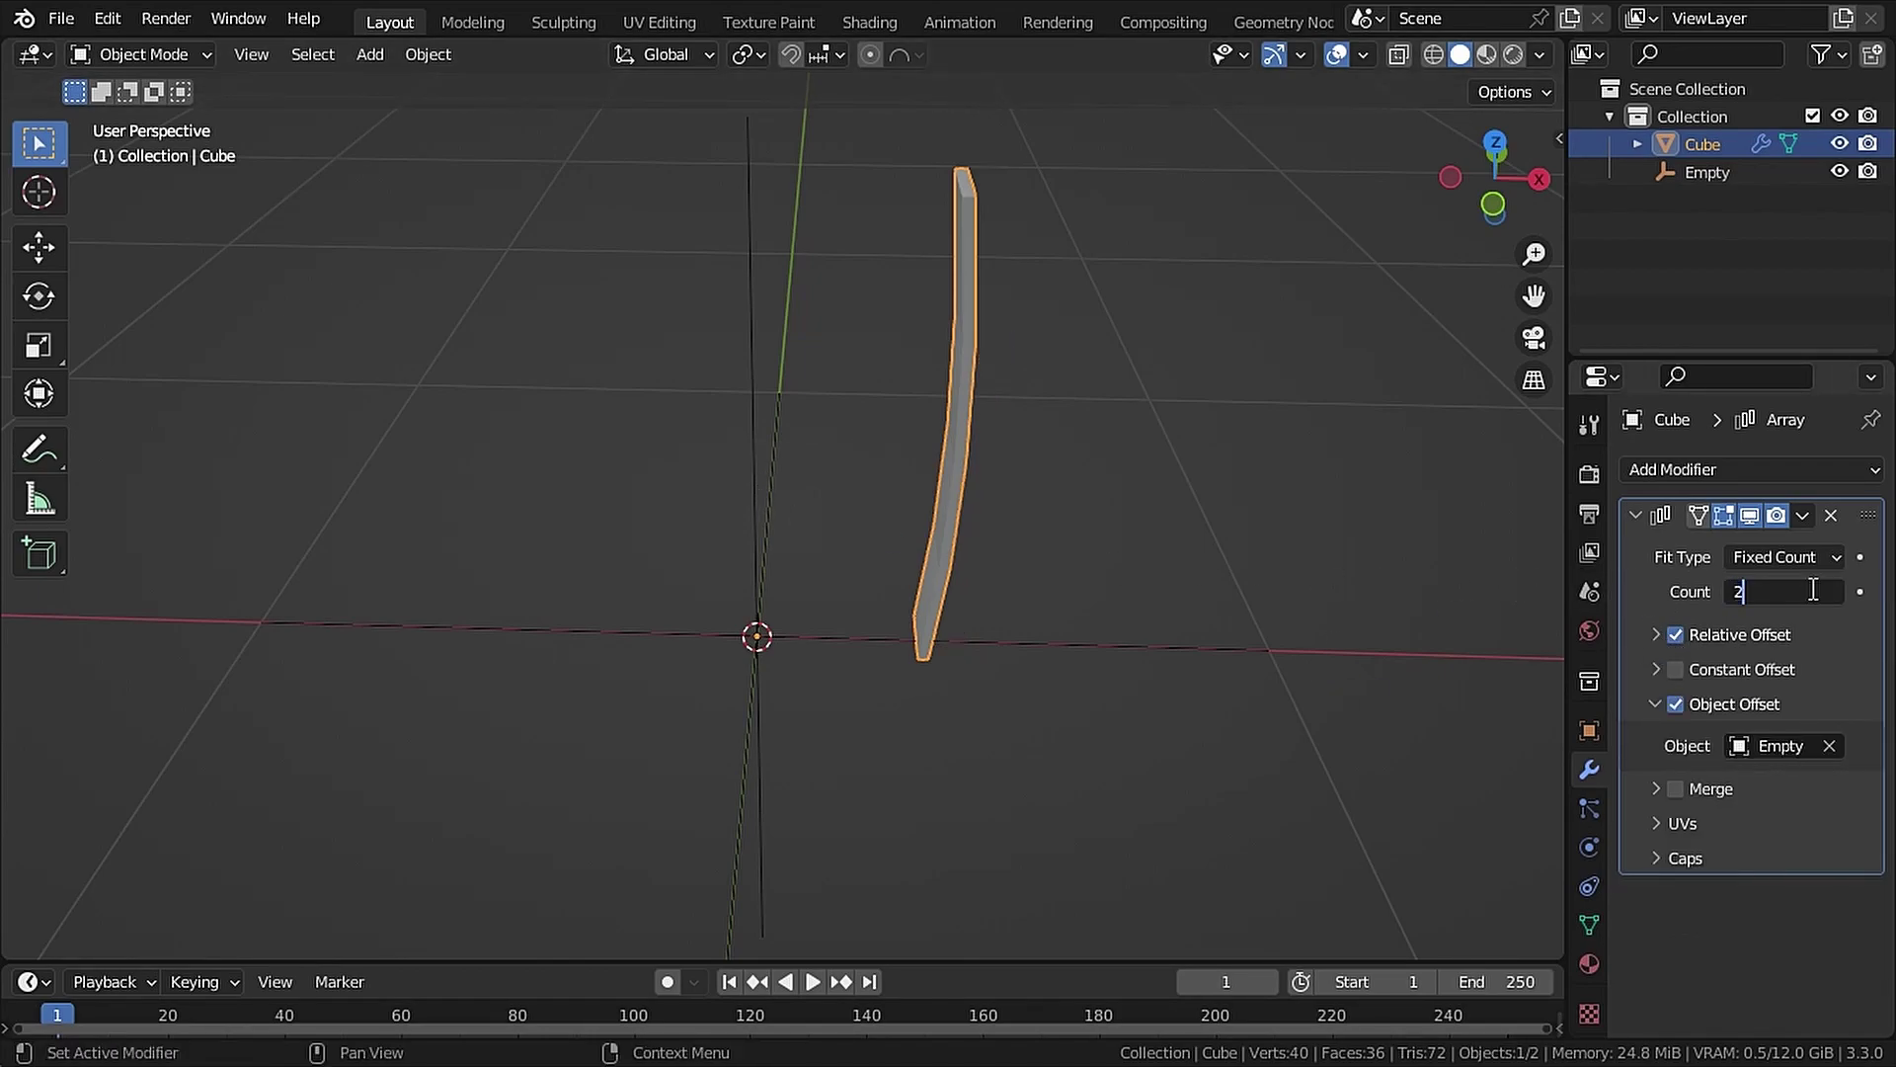
Rotate the empty about Z to fan the stave copies into a ring
{"action": "left_click", "coordinate": [763, 473]}
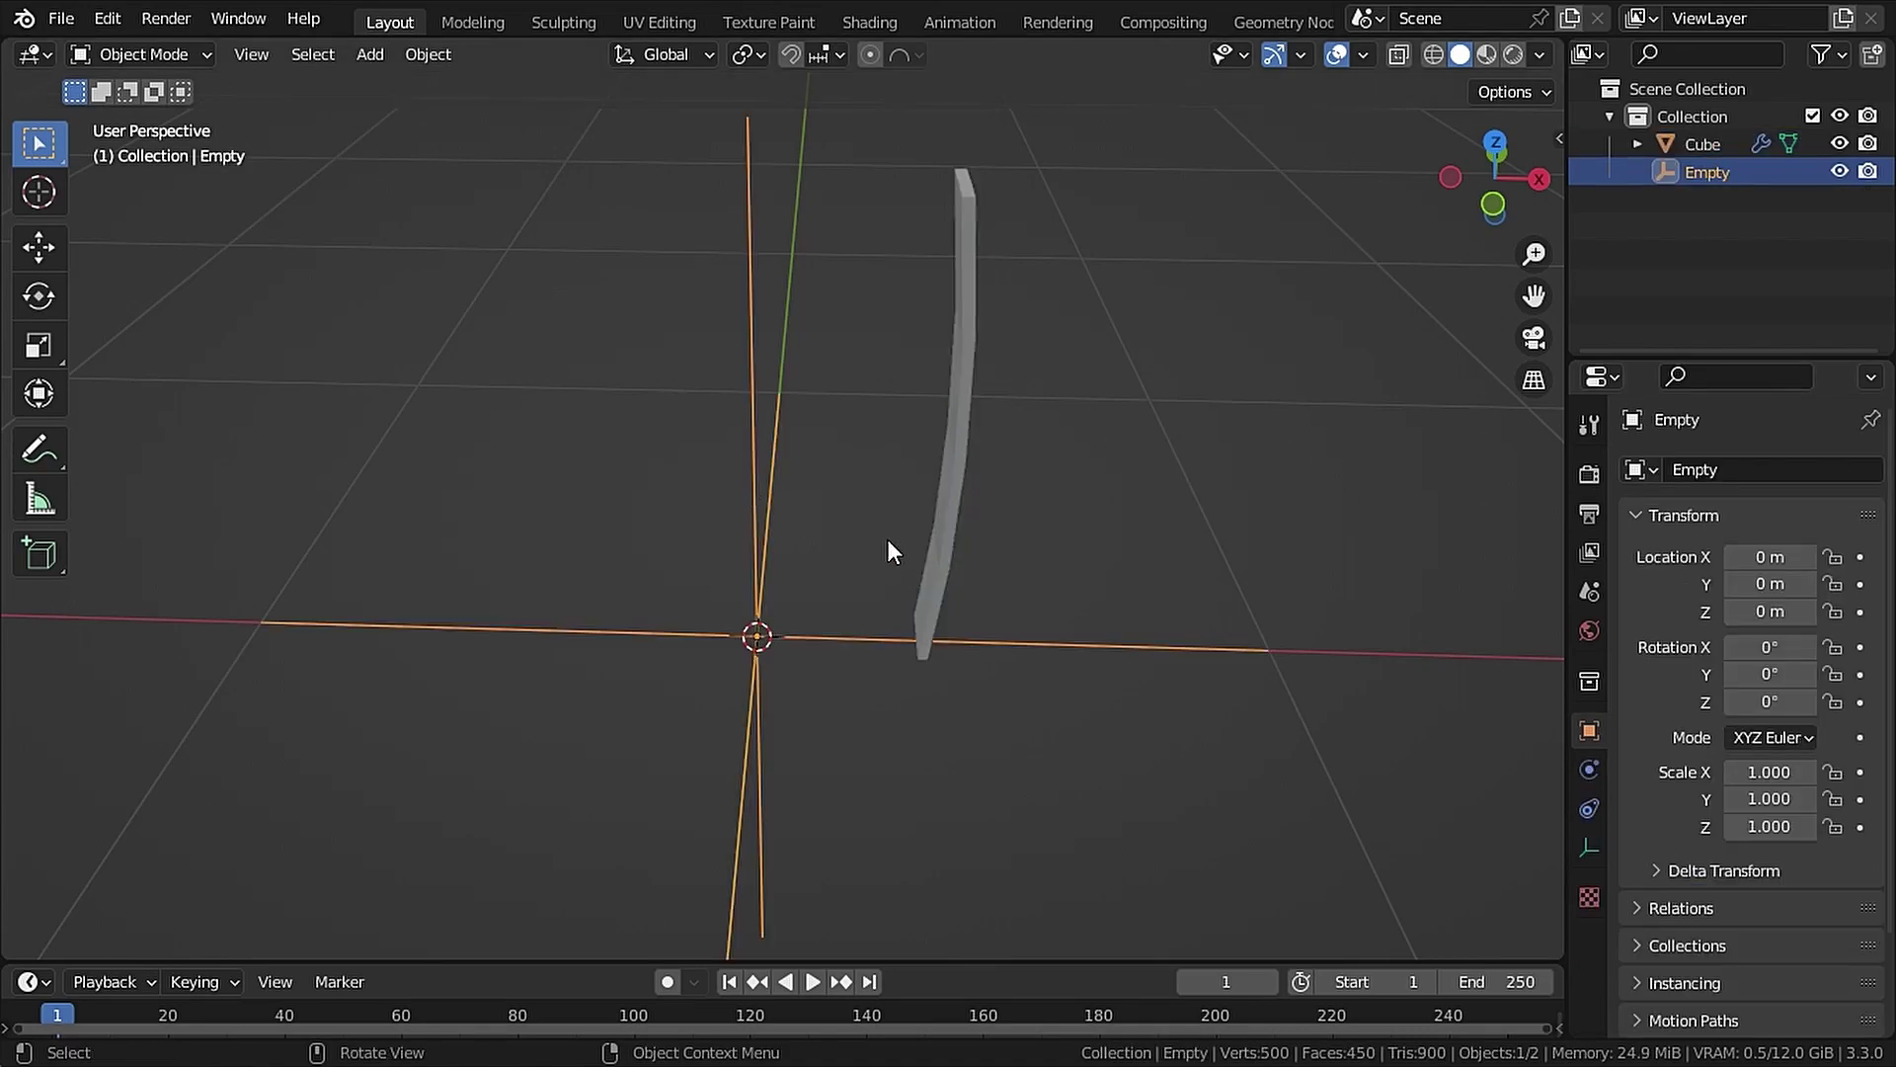
{"action": "key", "text": "r"}
{"action": "key", "text": "z"}
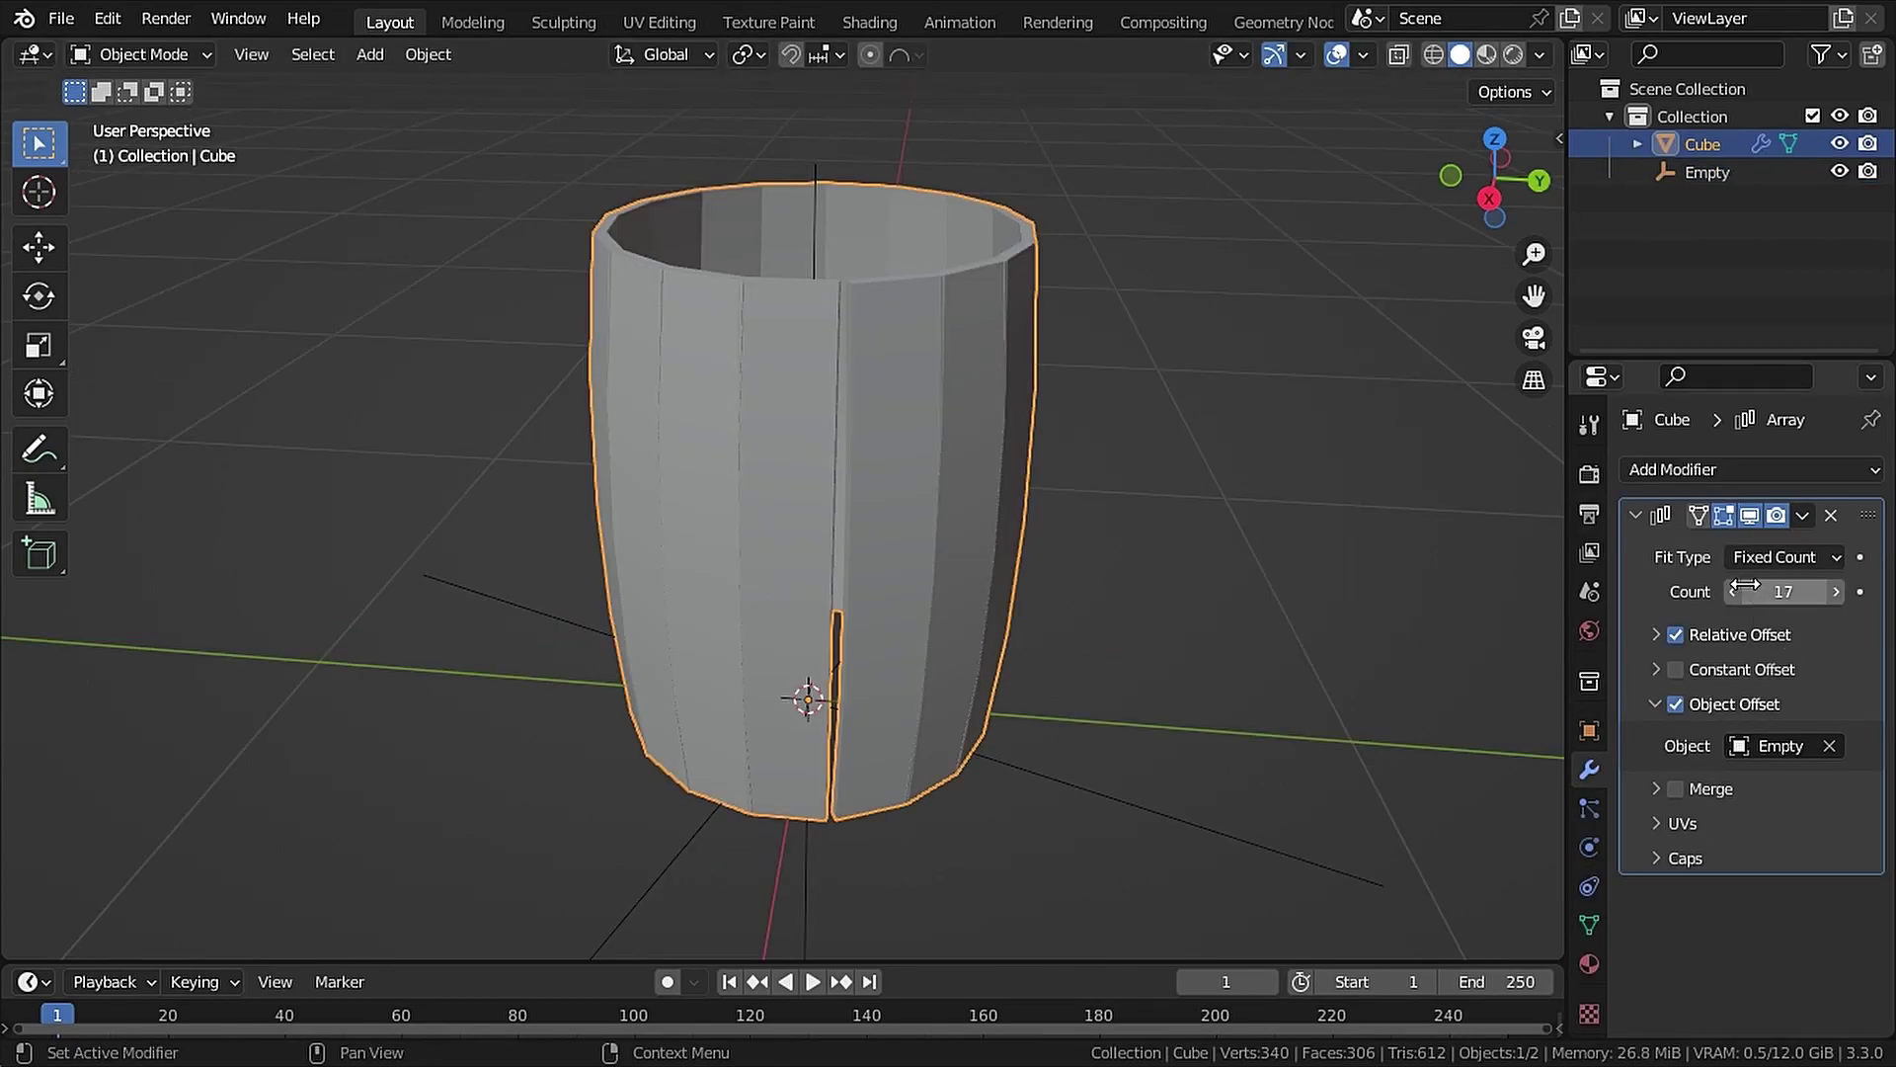
Reduce the array count to 16 and rotate the empty about Z to close the gap in the barrel ring
{"action": "left_click", "coordinate": [1736, 590]}
{"action": "left_click", "coordinate": [1265, 849]}
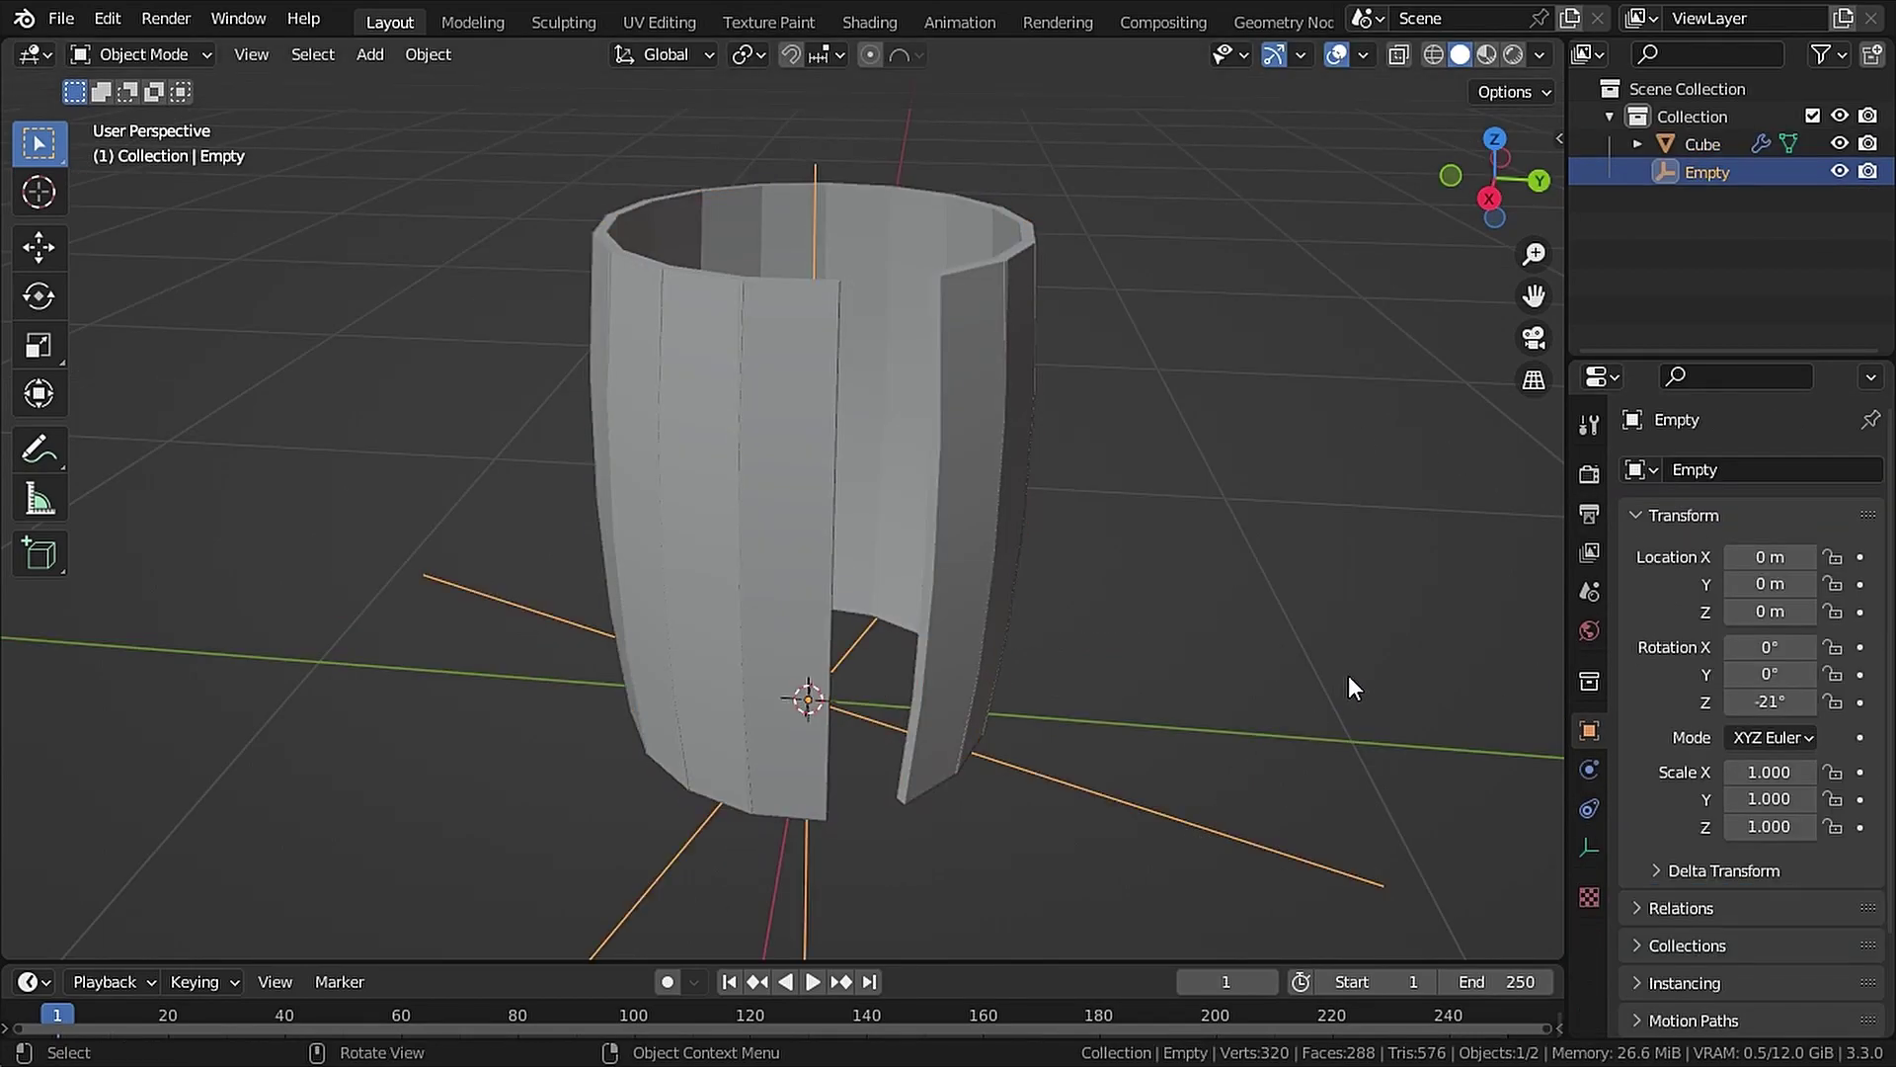
{"action": "key", "text": "r"}
{"action": "key", "text": "z"}
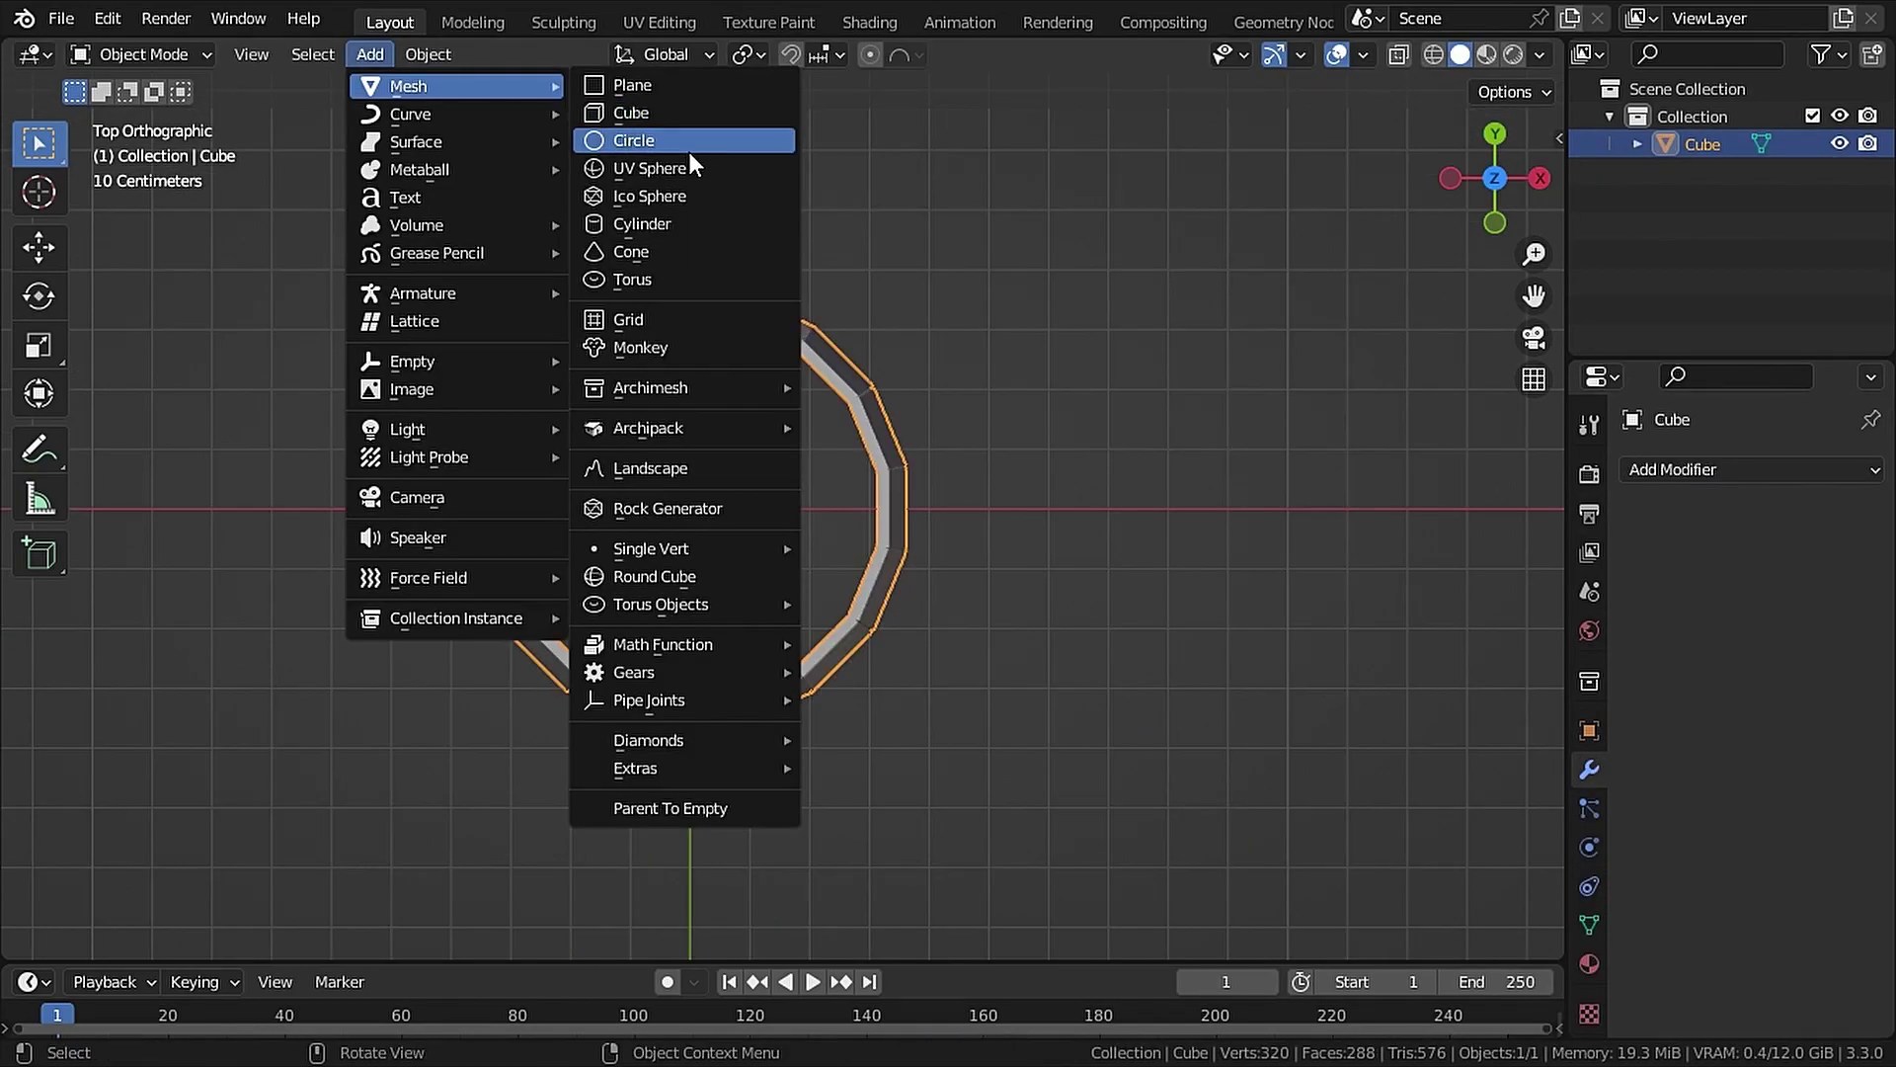
Add a mesh circle for the lid and scale it down to match the barrel's outline from above
{"action": "left_click", "coordinate": [691, 148]}
{"action": "key", "text": "s"}
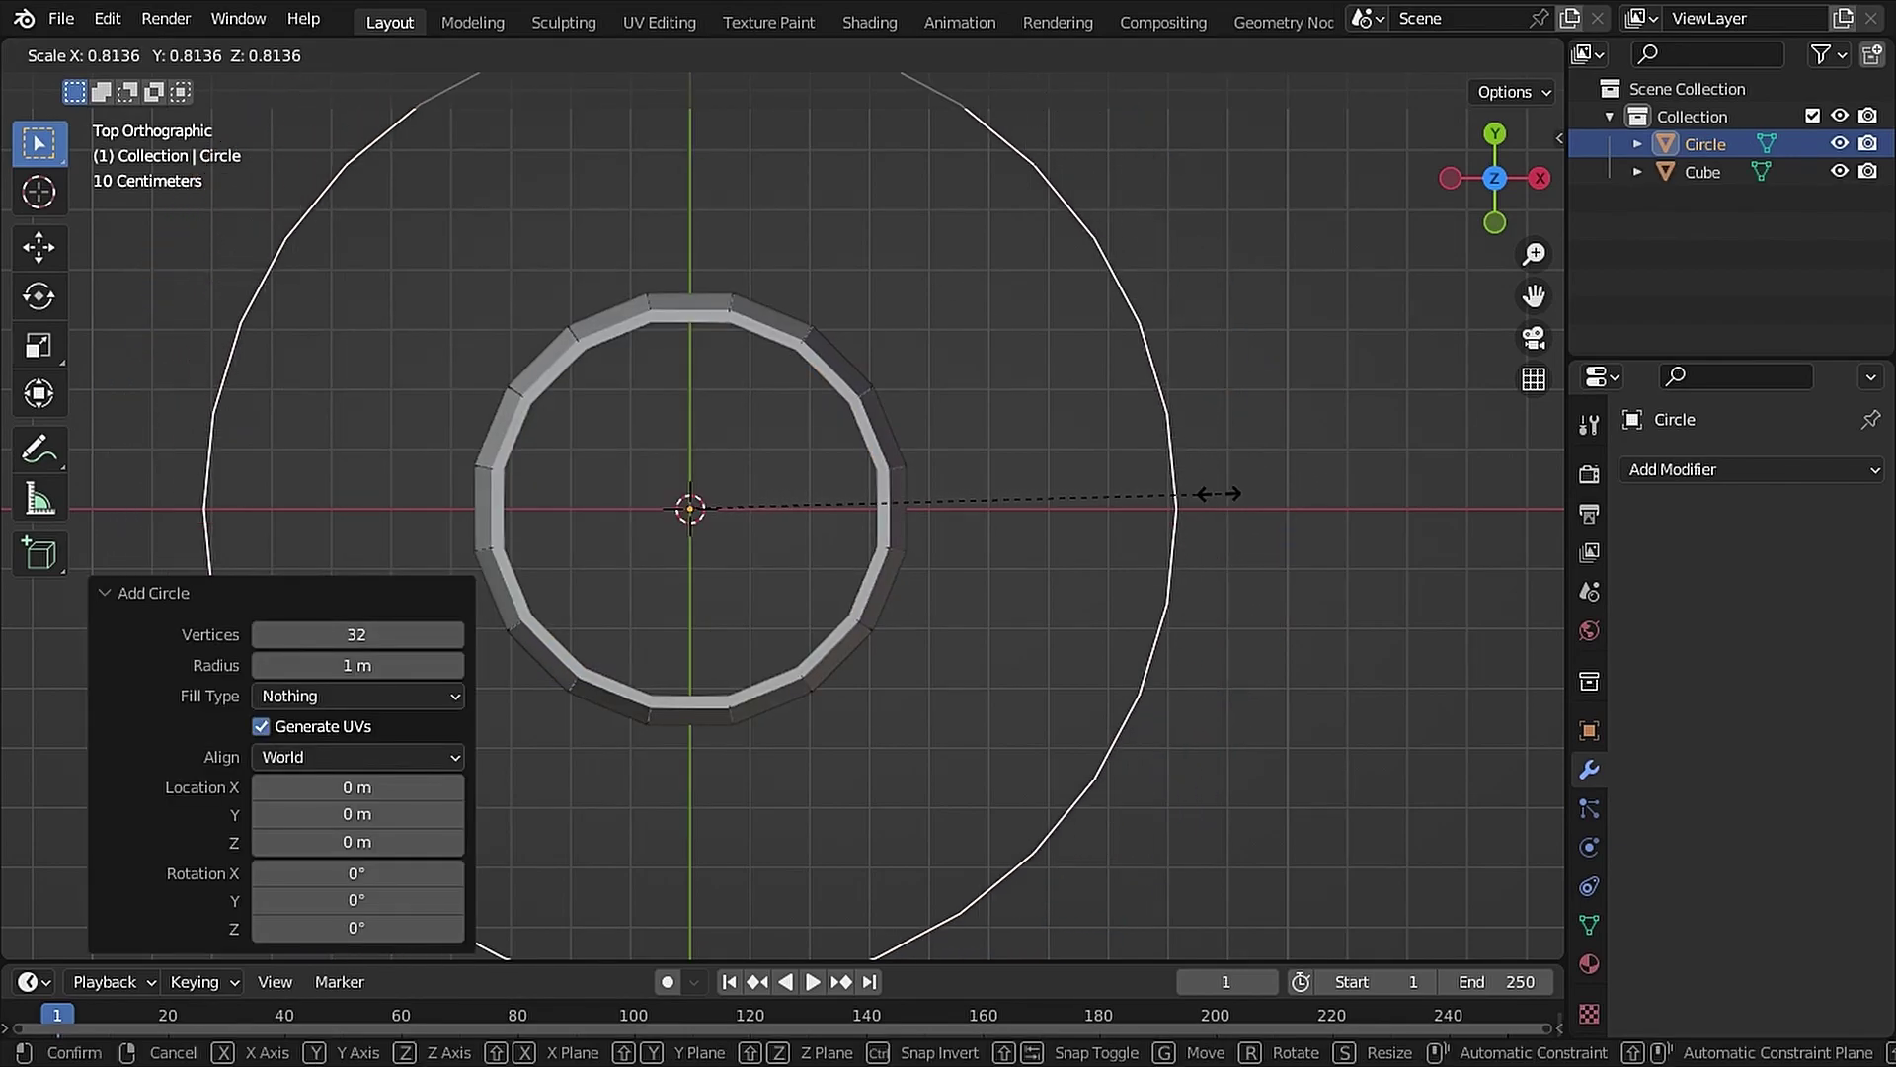
{"action": "left_click", "coordinate": [902, 508]}
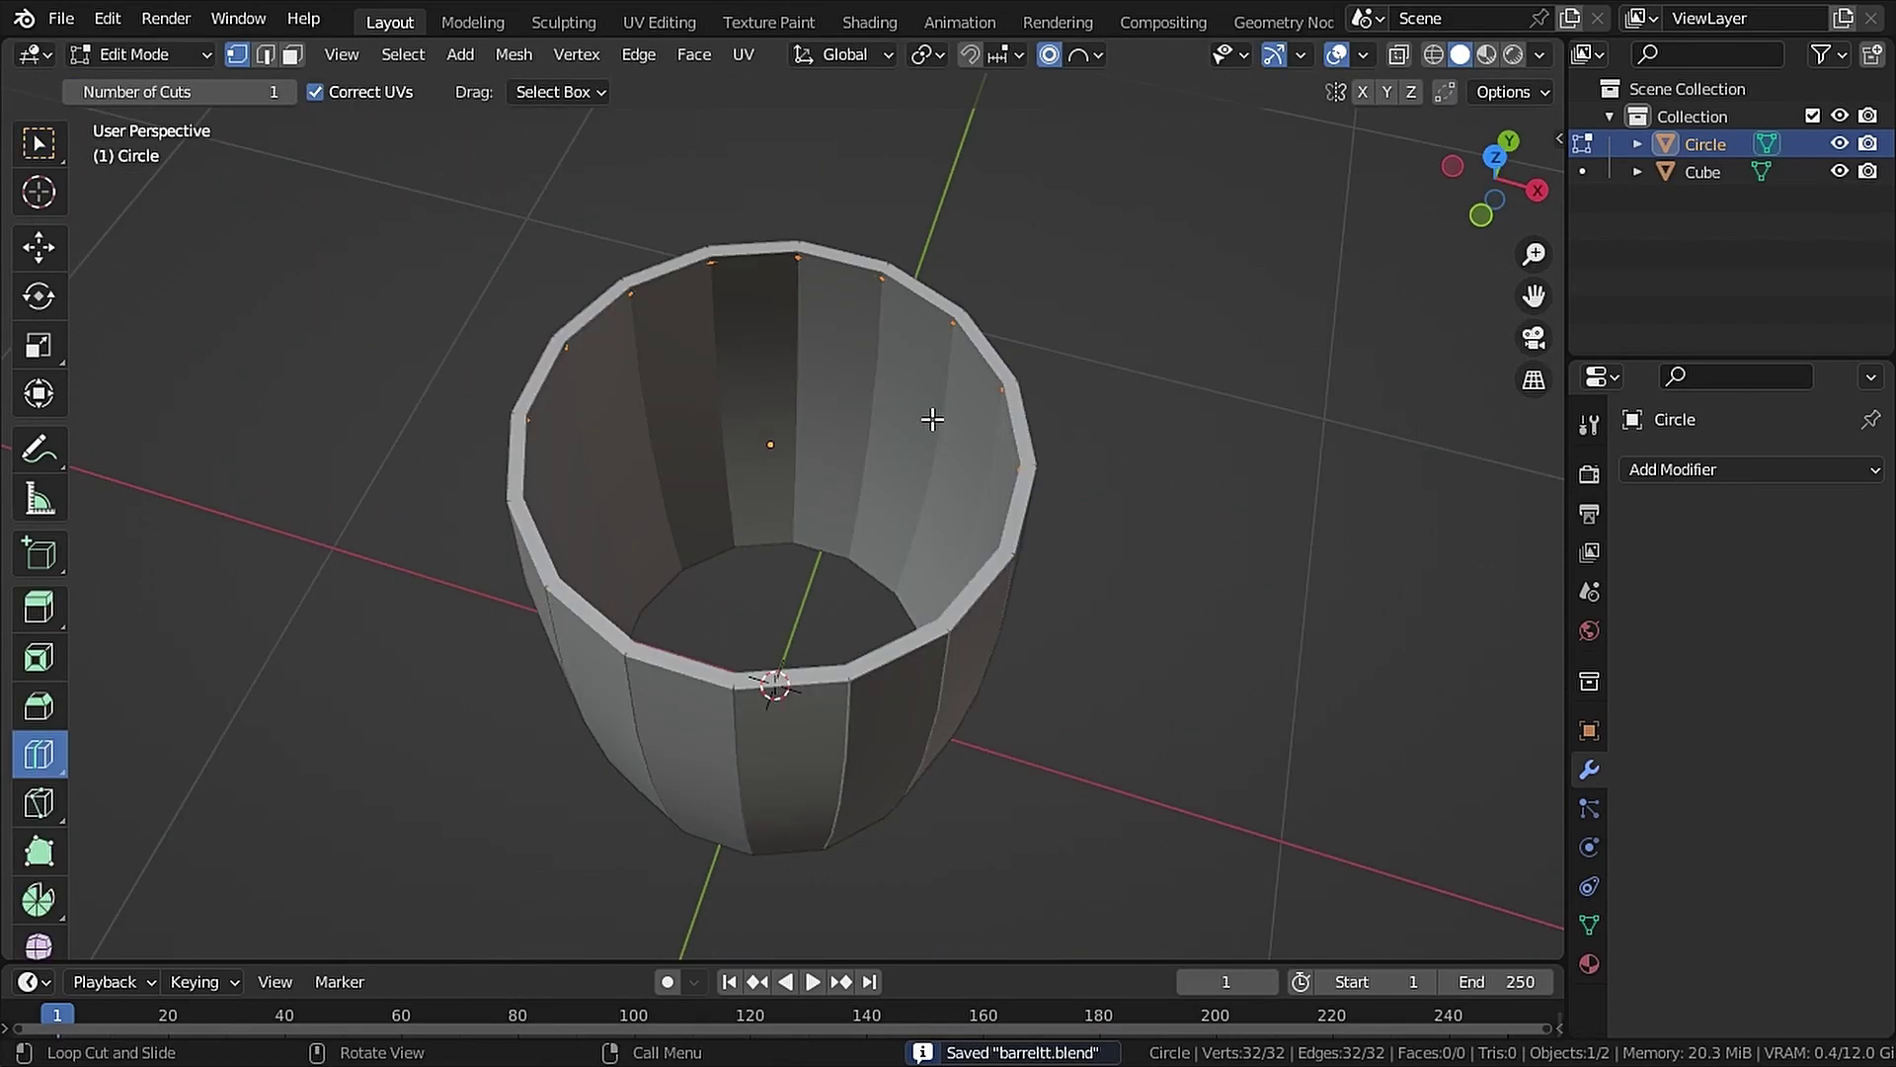
Fill the lid circle with a face and connect two opposite rim vertices with an edge across it
{"action": "key", "text": "f"}
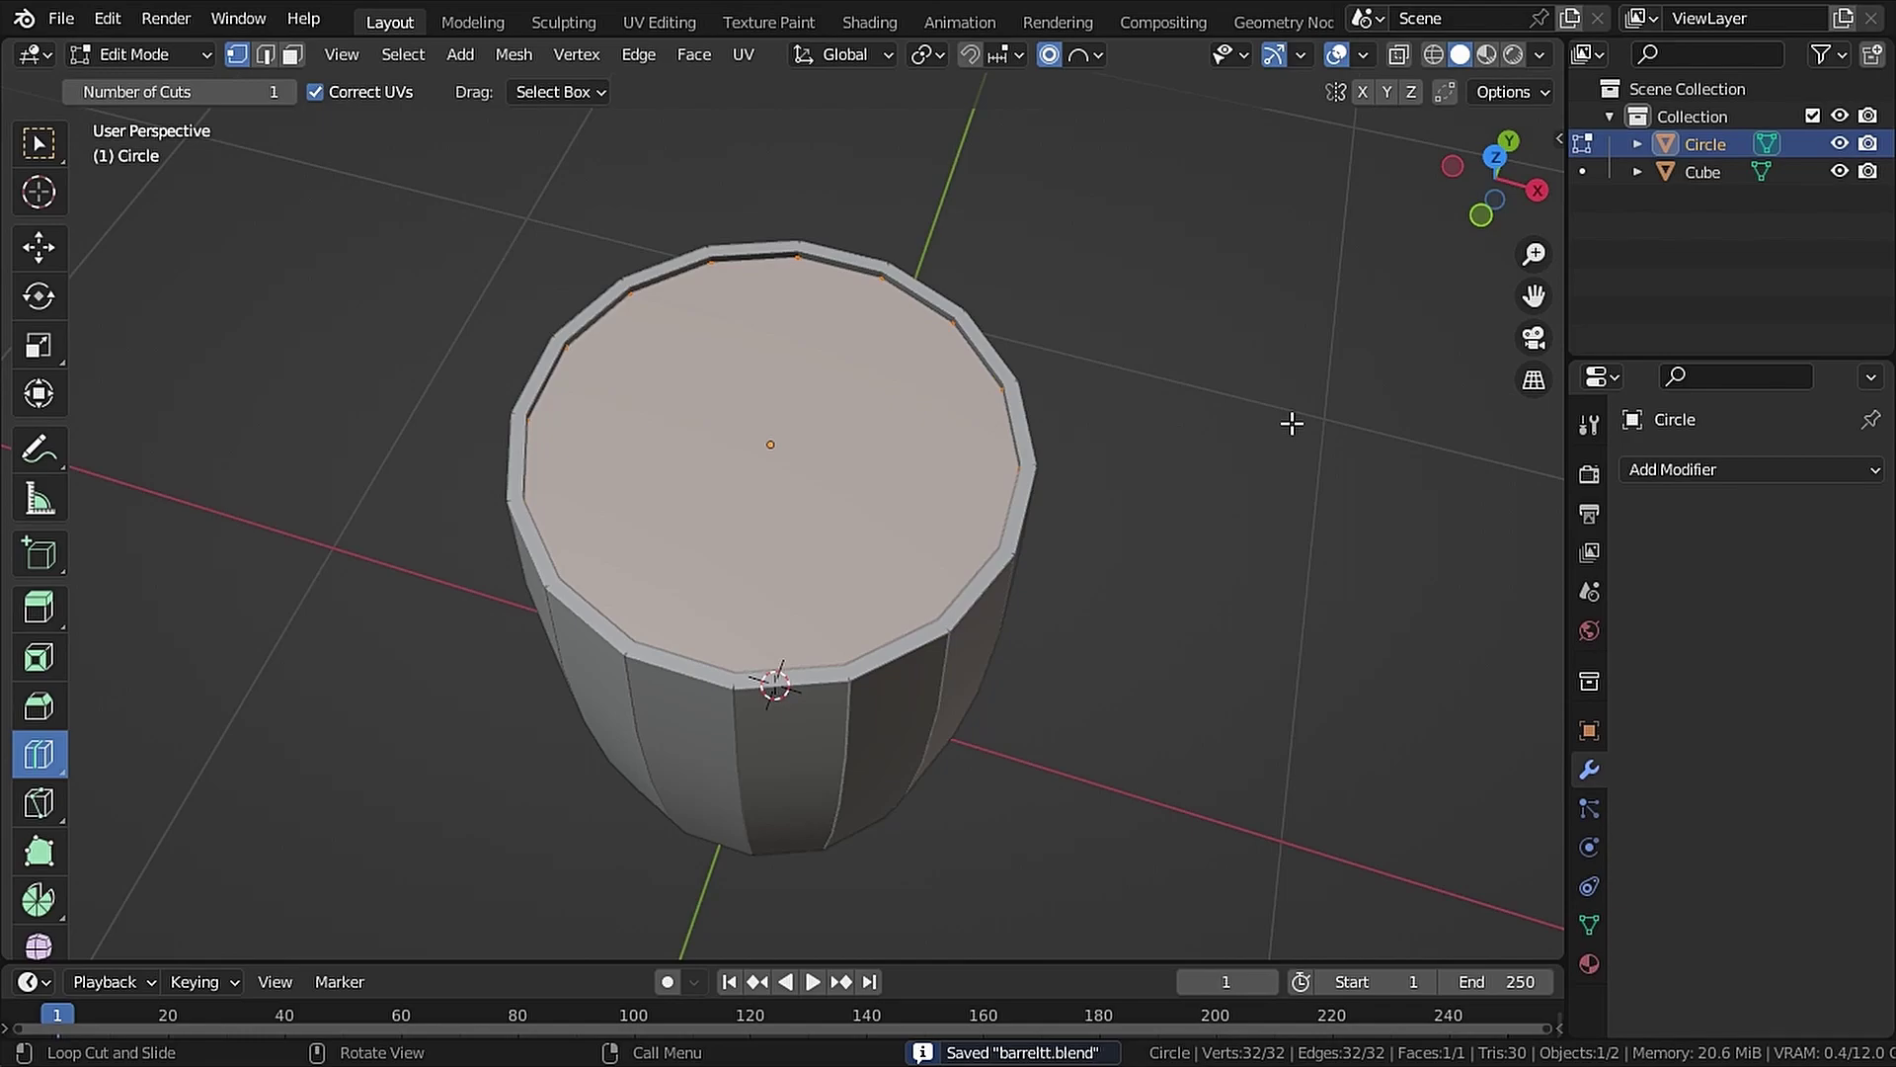
{"action": "middle_click_drag", "start_coordinate": [1075, 414], "coordinate": [1084, 365]}
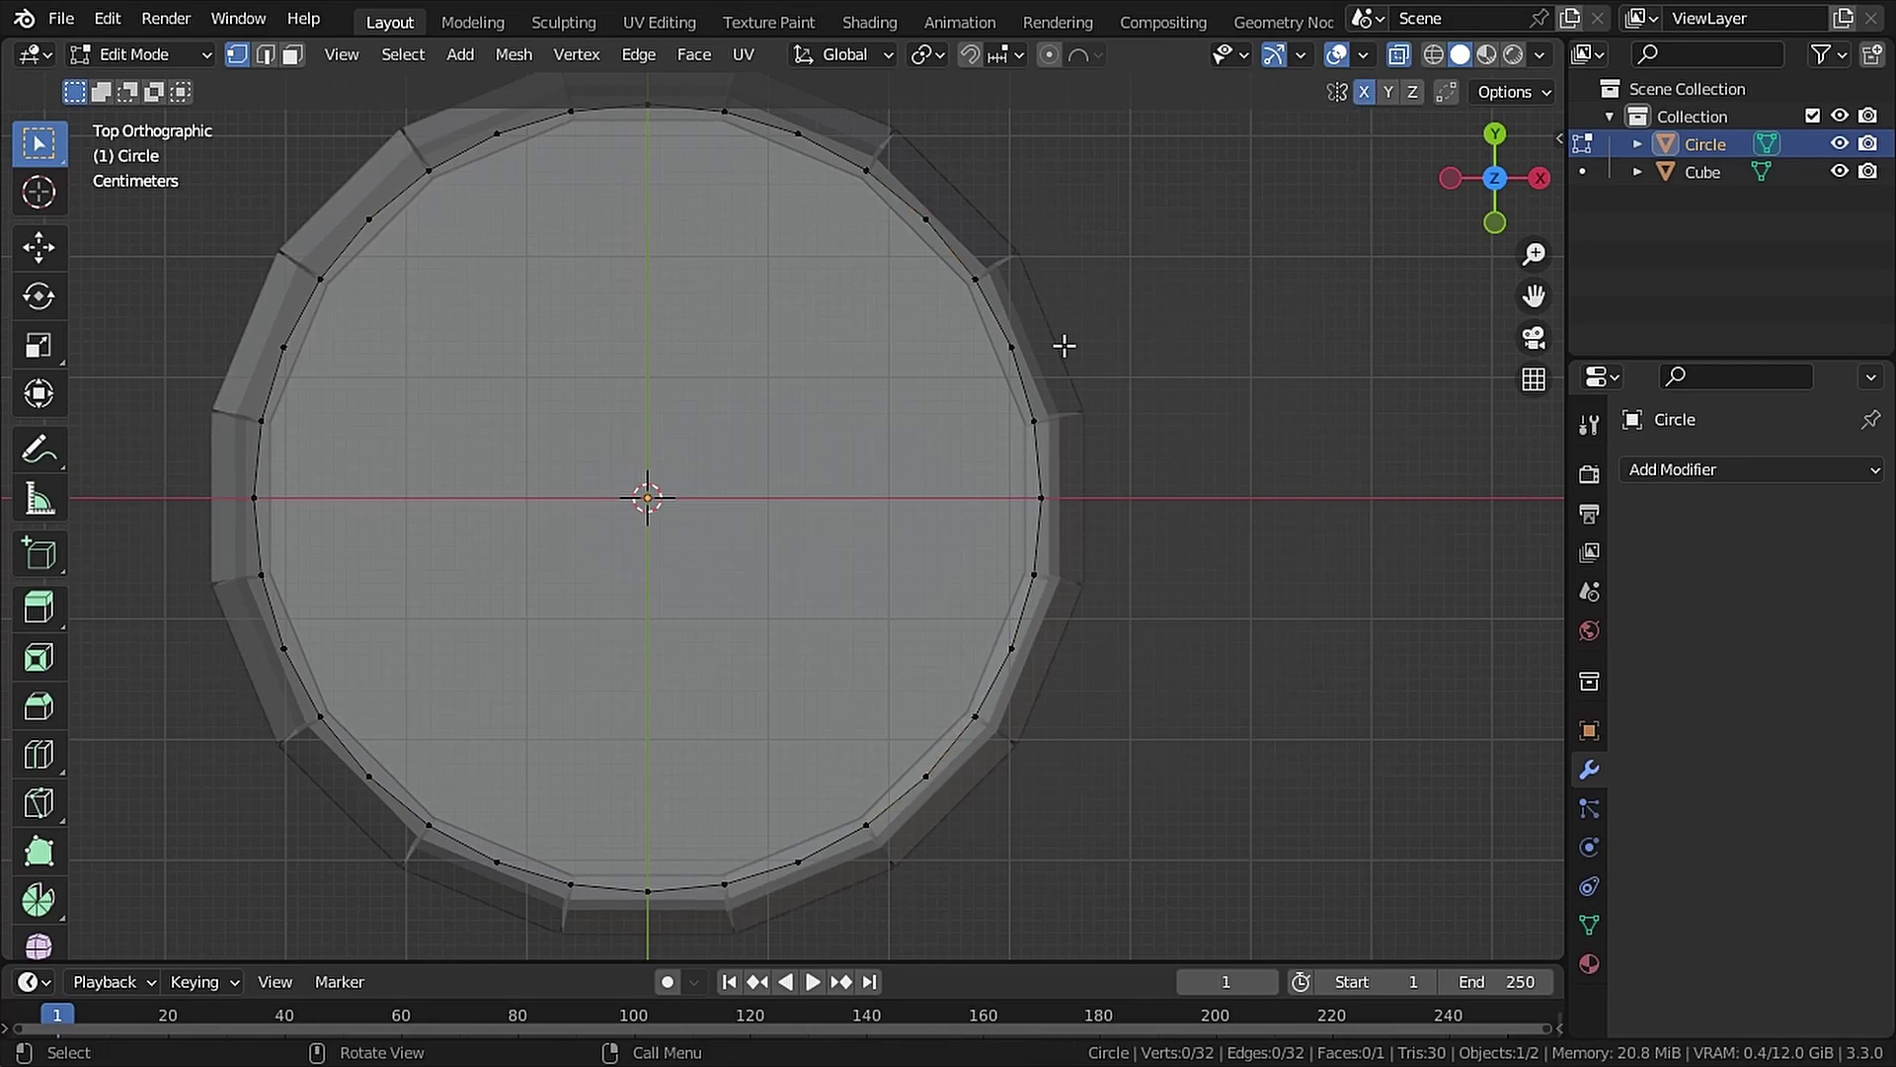
{"action": "right_click", "coordinate": [869, 576]}
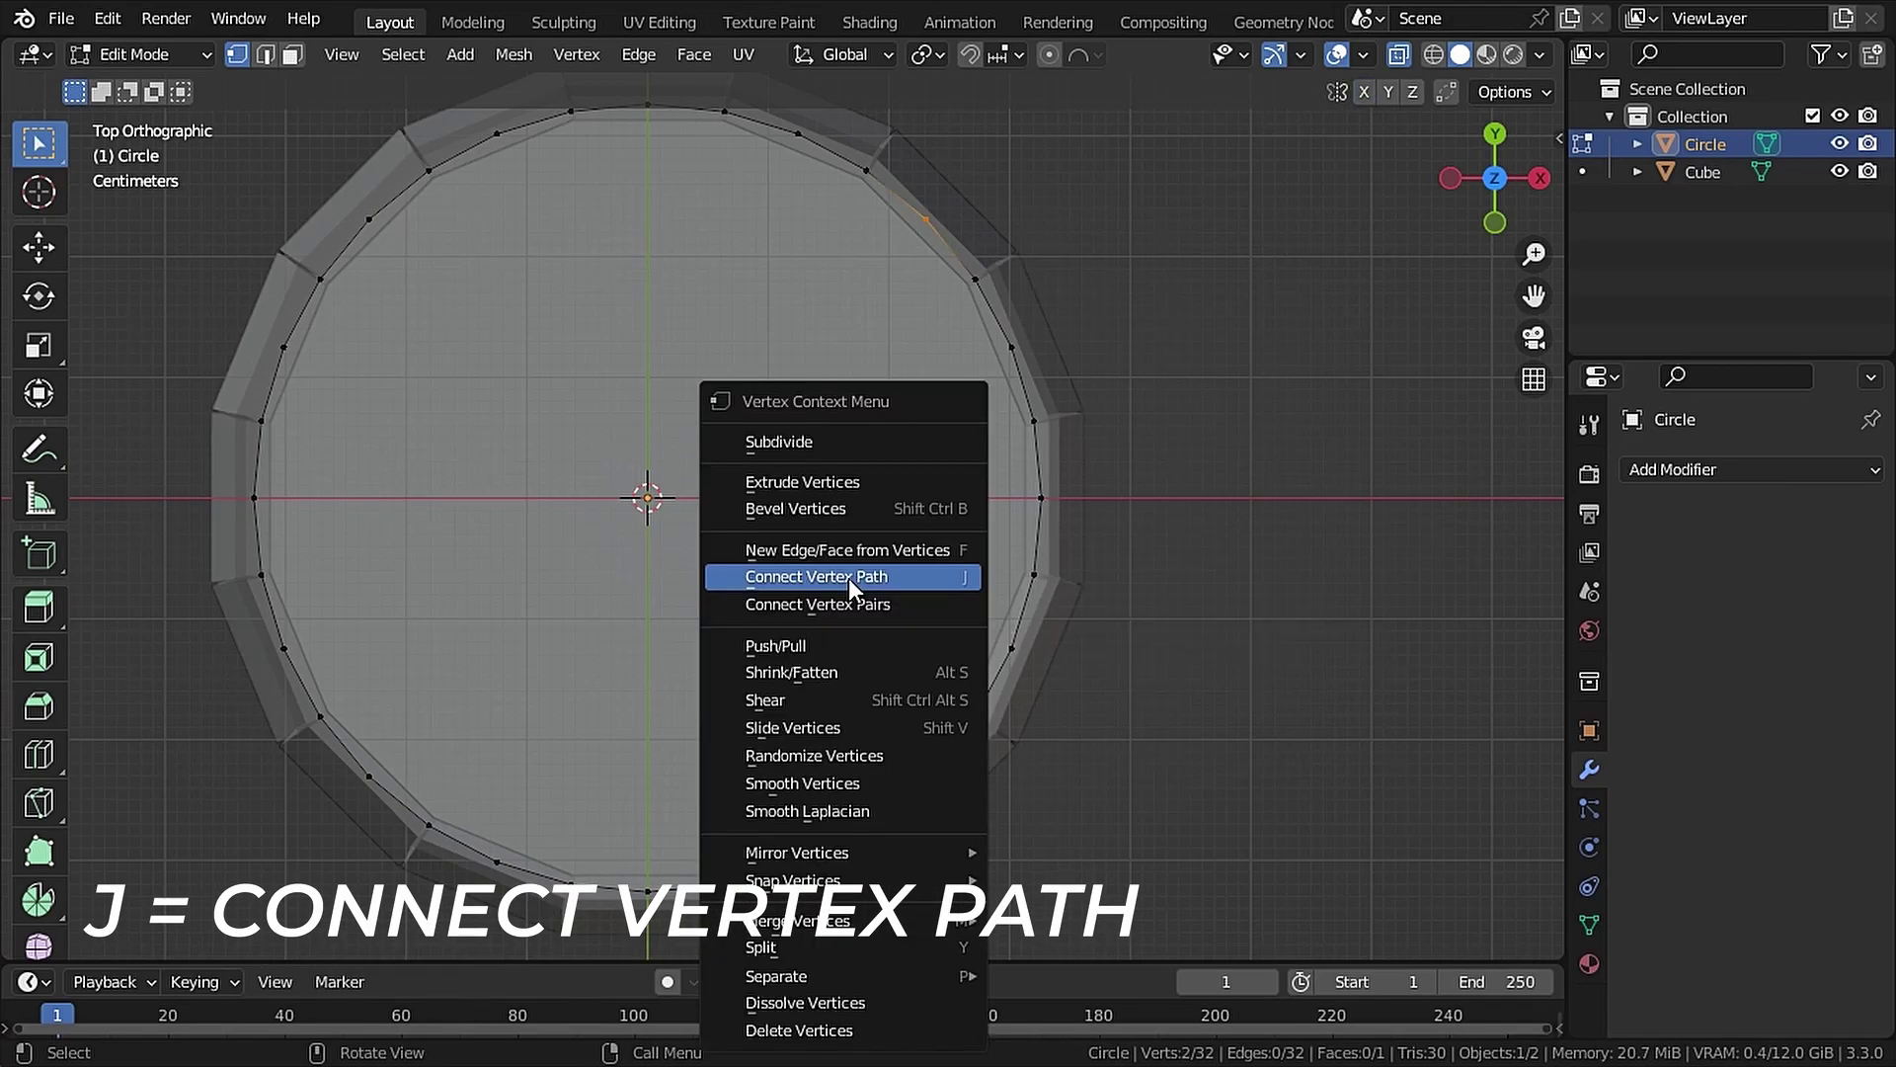
{"action": "left_click", "coordinate": [868, 576]}
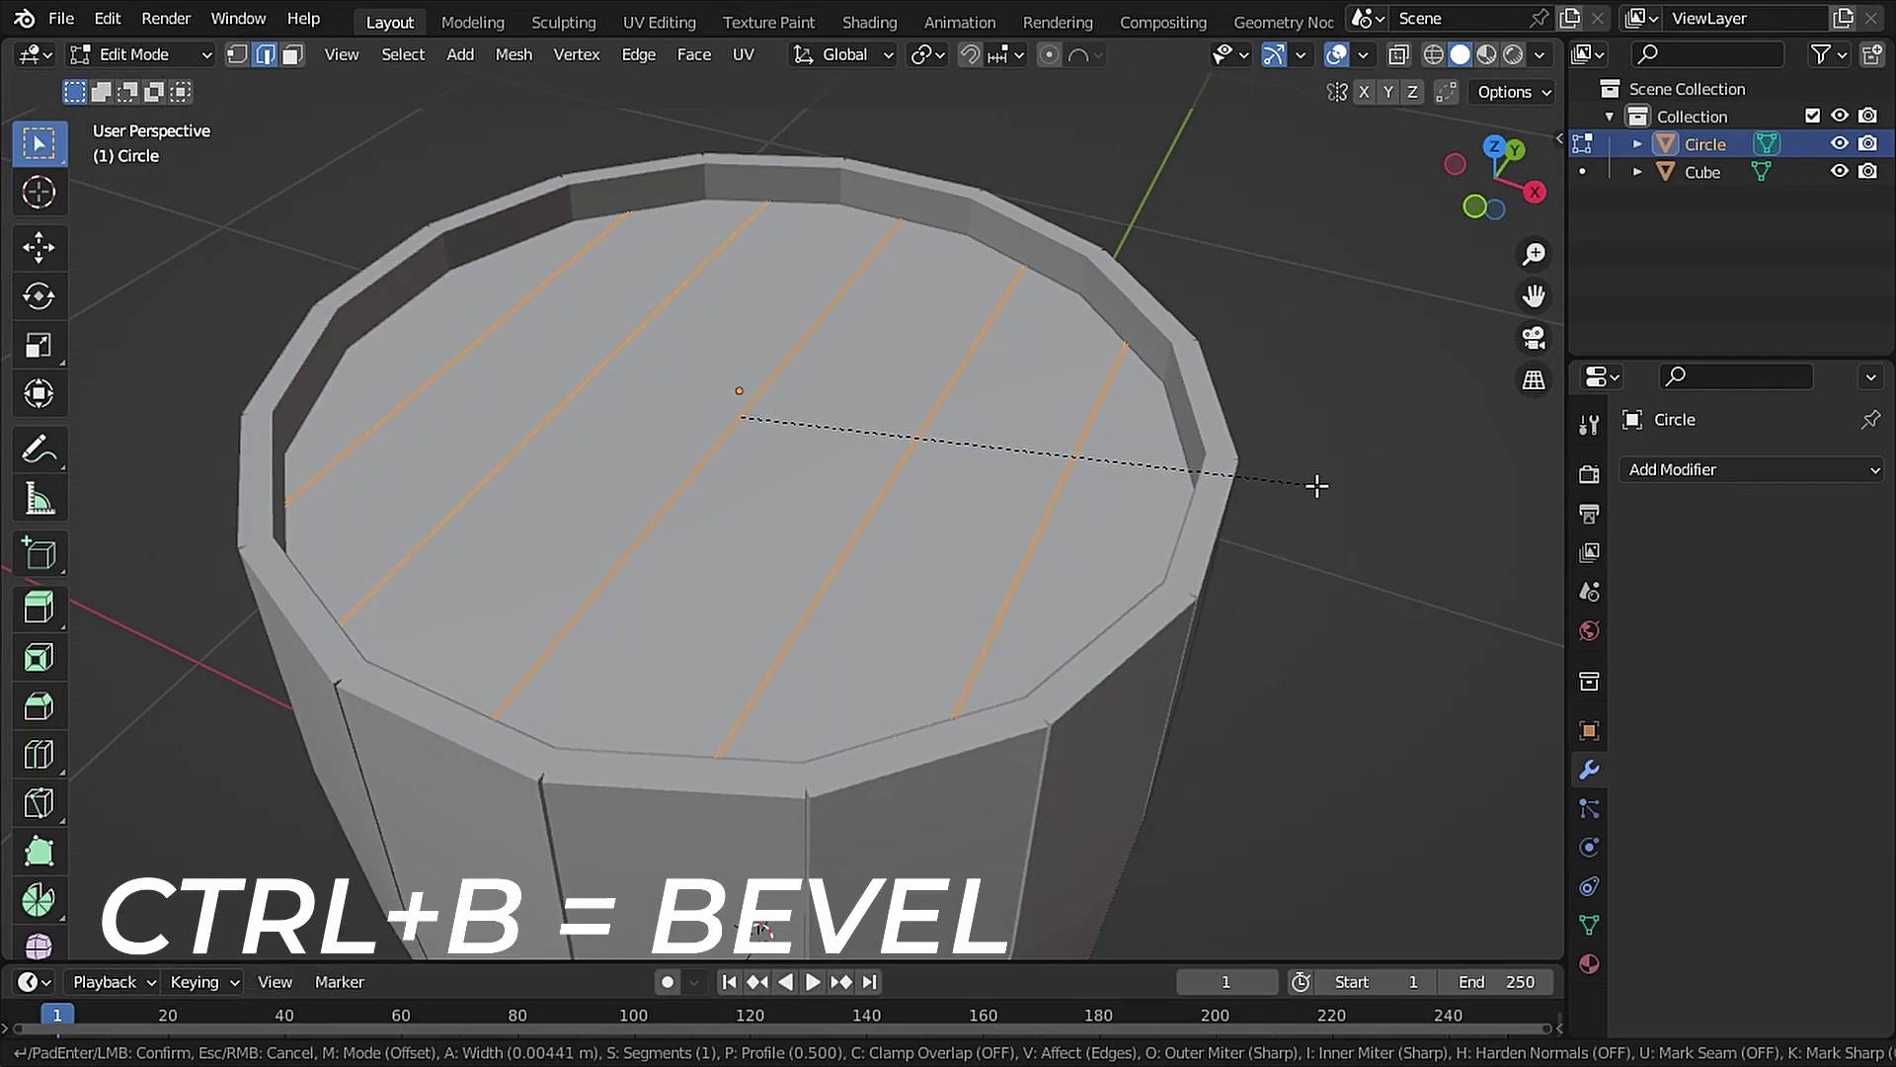
Bevel the five dividing edges of the lid by about 0.0044 m and extrude the narrow strips to form plank gaps
{"action": "left_click", "coordinate": [1317, 486]}
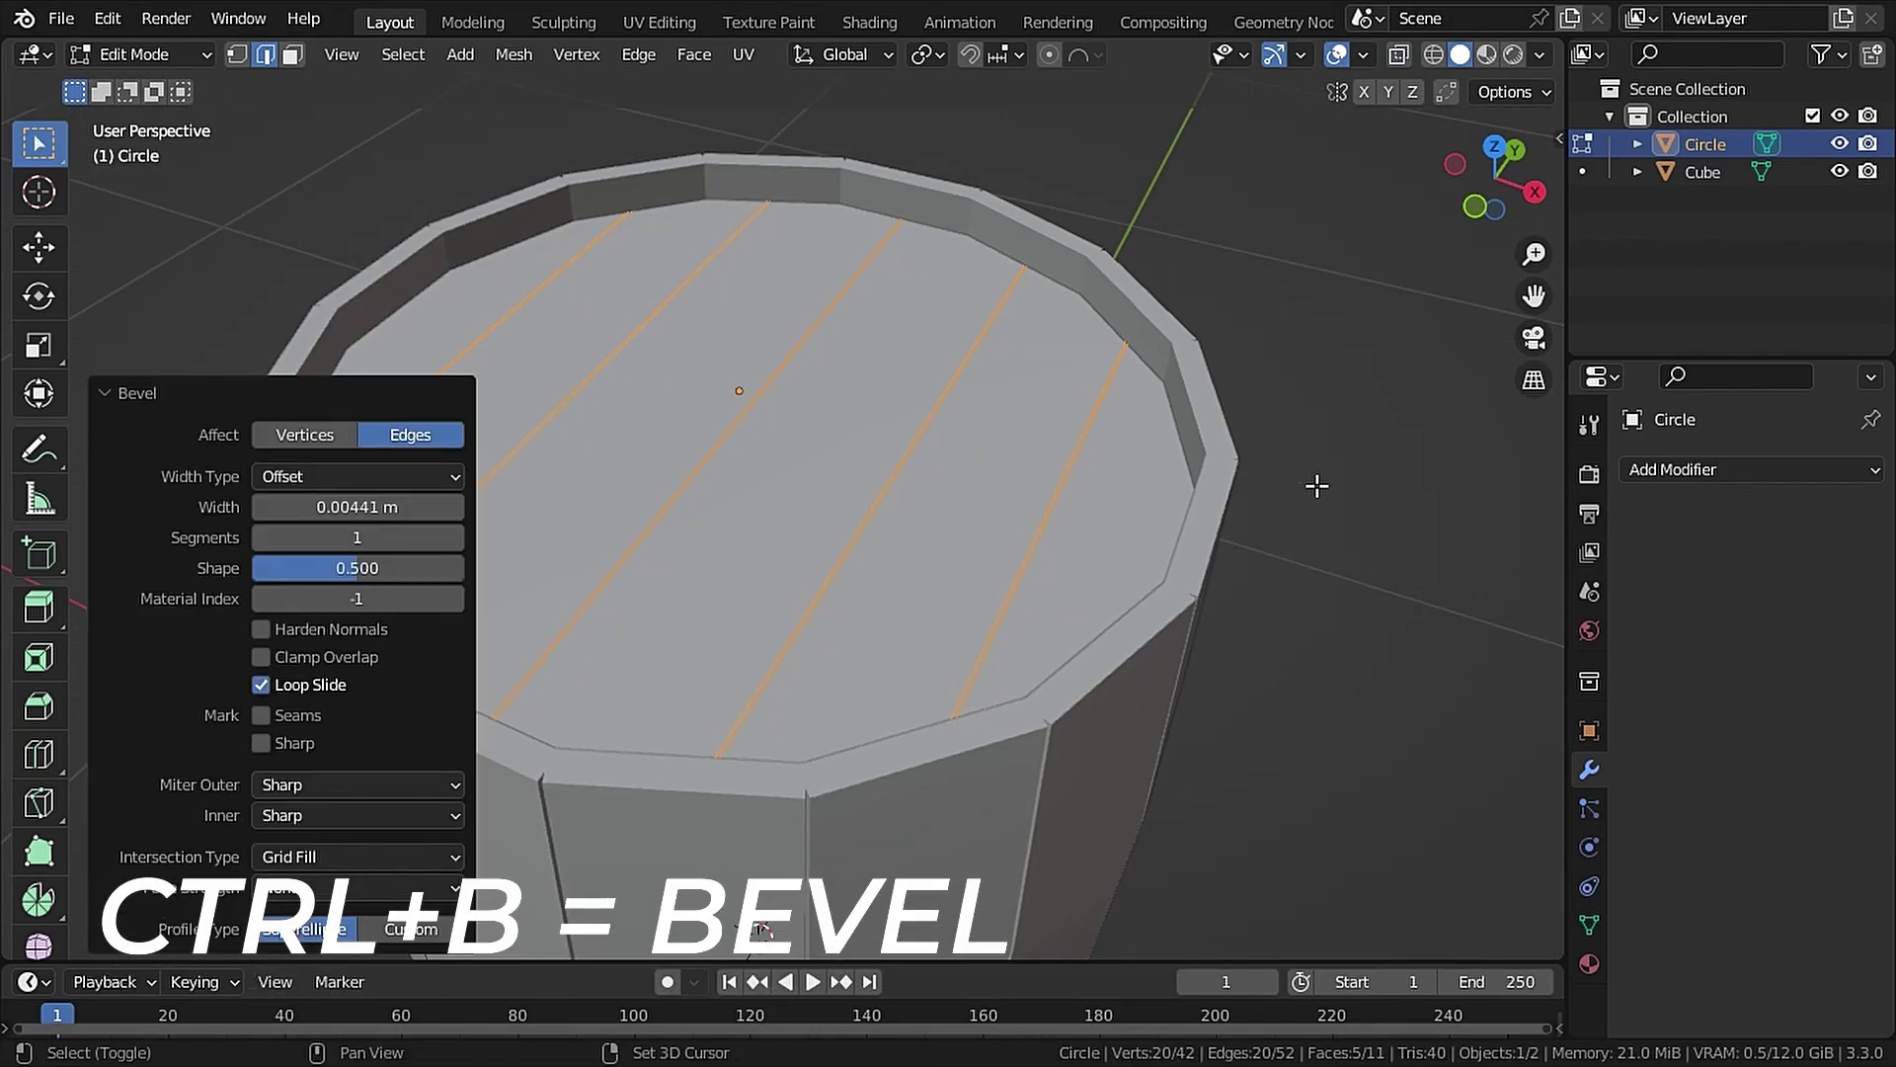
{"action": "key", "text": "e"}
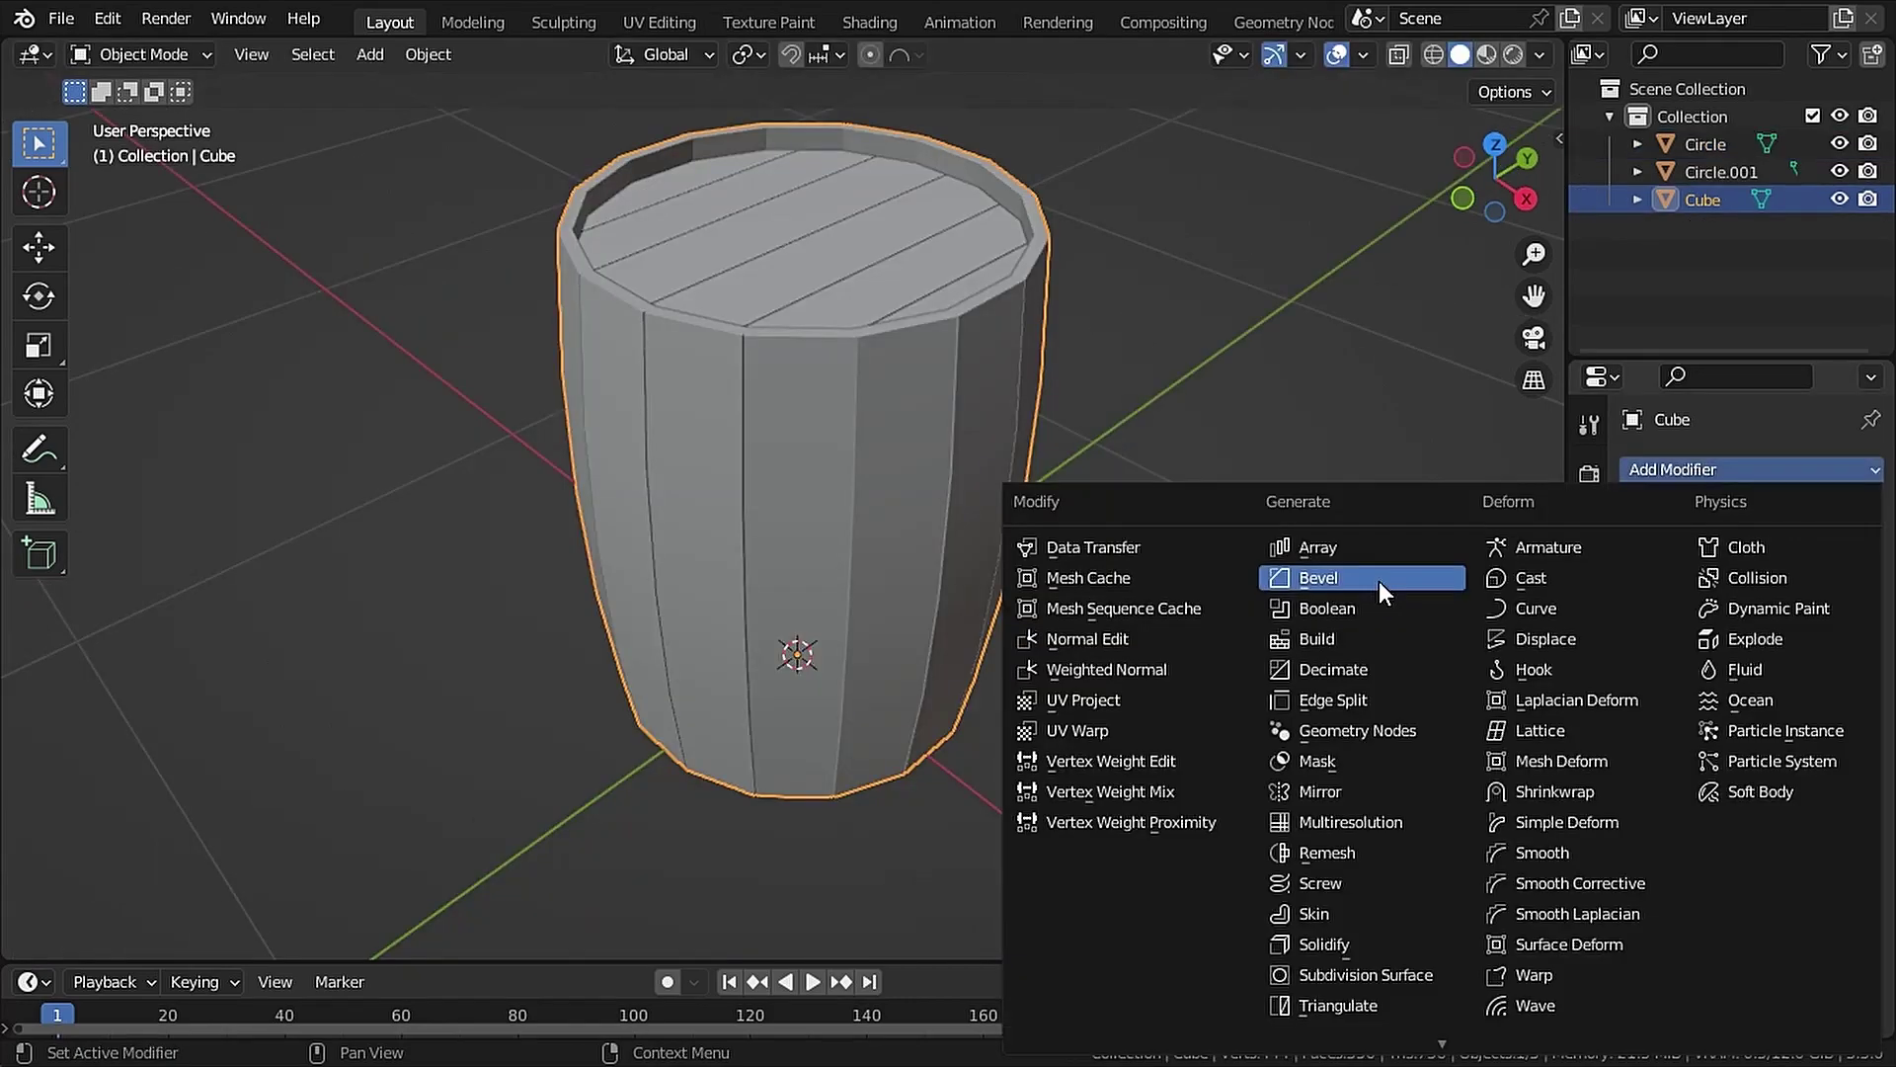
Add a Bevel modifier to the barrel staves with an amount of 0.002 m and 2 segments
{"action": "left_click", "coordinate": [1379, 581]}
{"action": "scroll", "coordinate": [1481, 582], "scroll_direction": "up", "scroll_amount": 5}
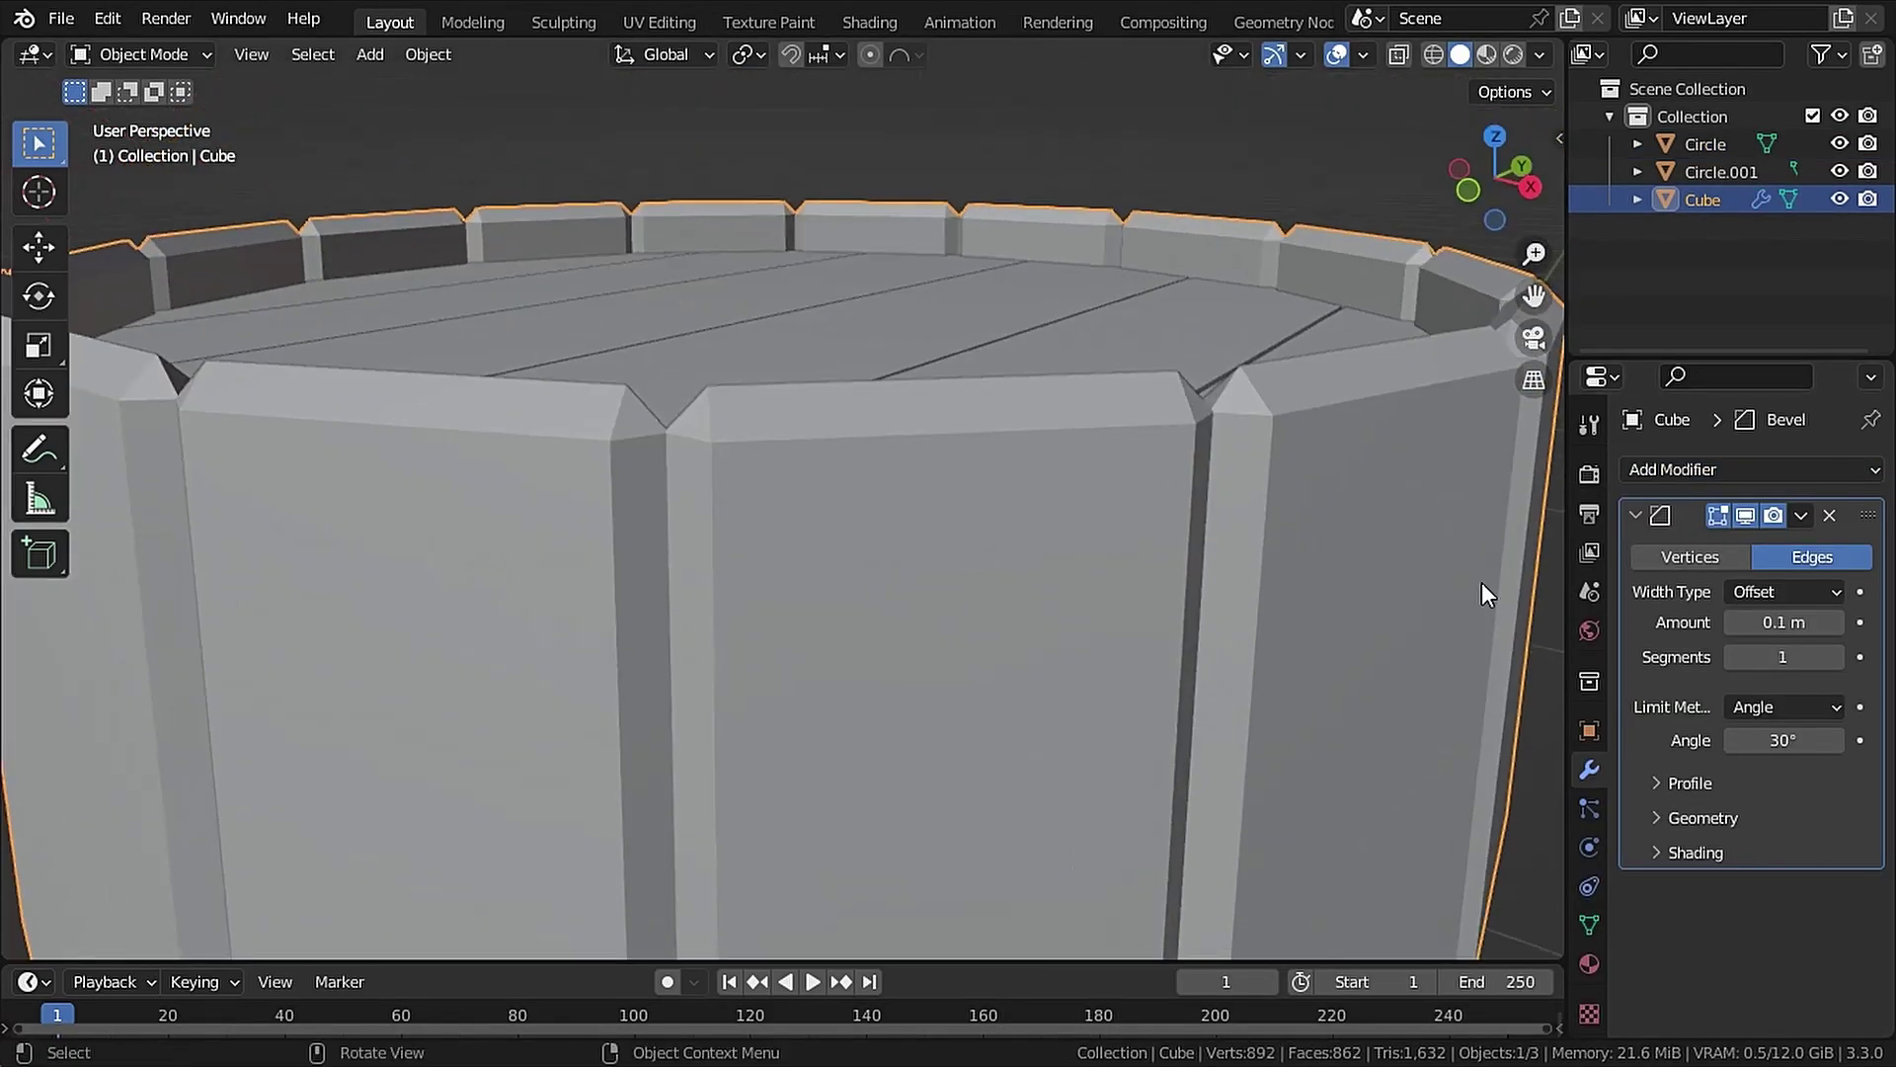
{"action": "key", "text": "BackSpace"}
{"action": "type", "text": "01"}
{"action": "key", "text": "Return"}
{"action": "double_click", "coordinate": [1778, 626]}
{"action": "type", "text": "01"}
{"action": "double_click", "coordinate": [1782, 626]}
{"action": "type", "text": "2"}
{"action": "left_click", "coordinate": [1838, 658]}
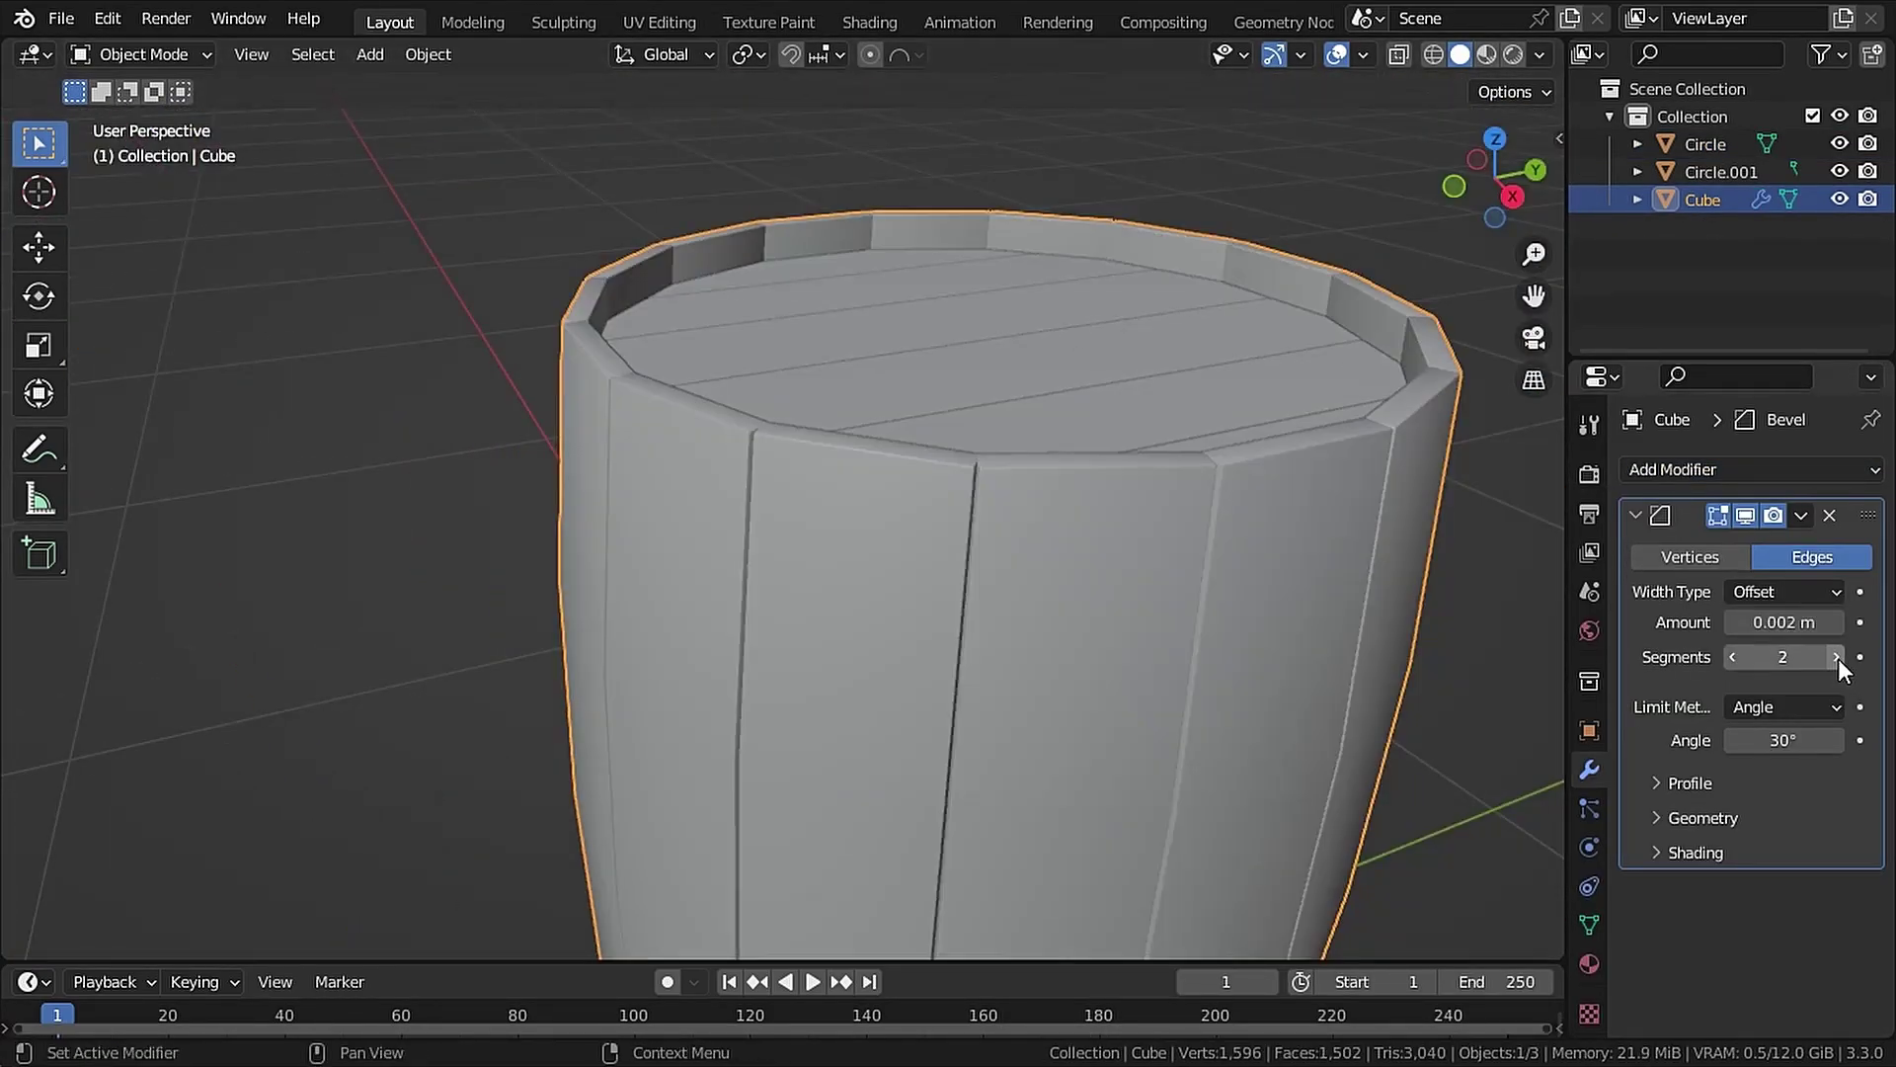
Add a 32-vertex mesh circle for the first hoop and raise it along Z to the upper part of the barrel
{"action": "left_click", "coordinate": [370, 55]}
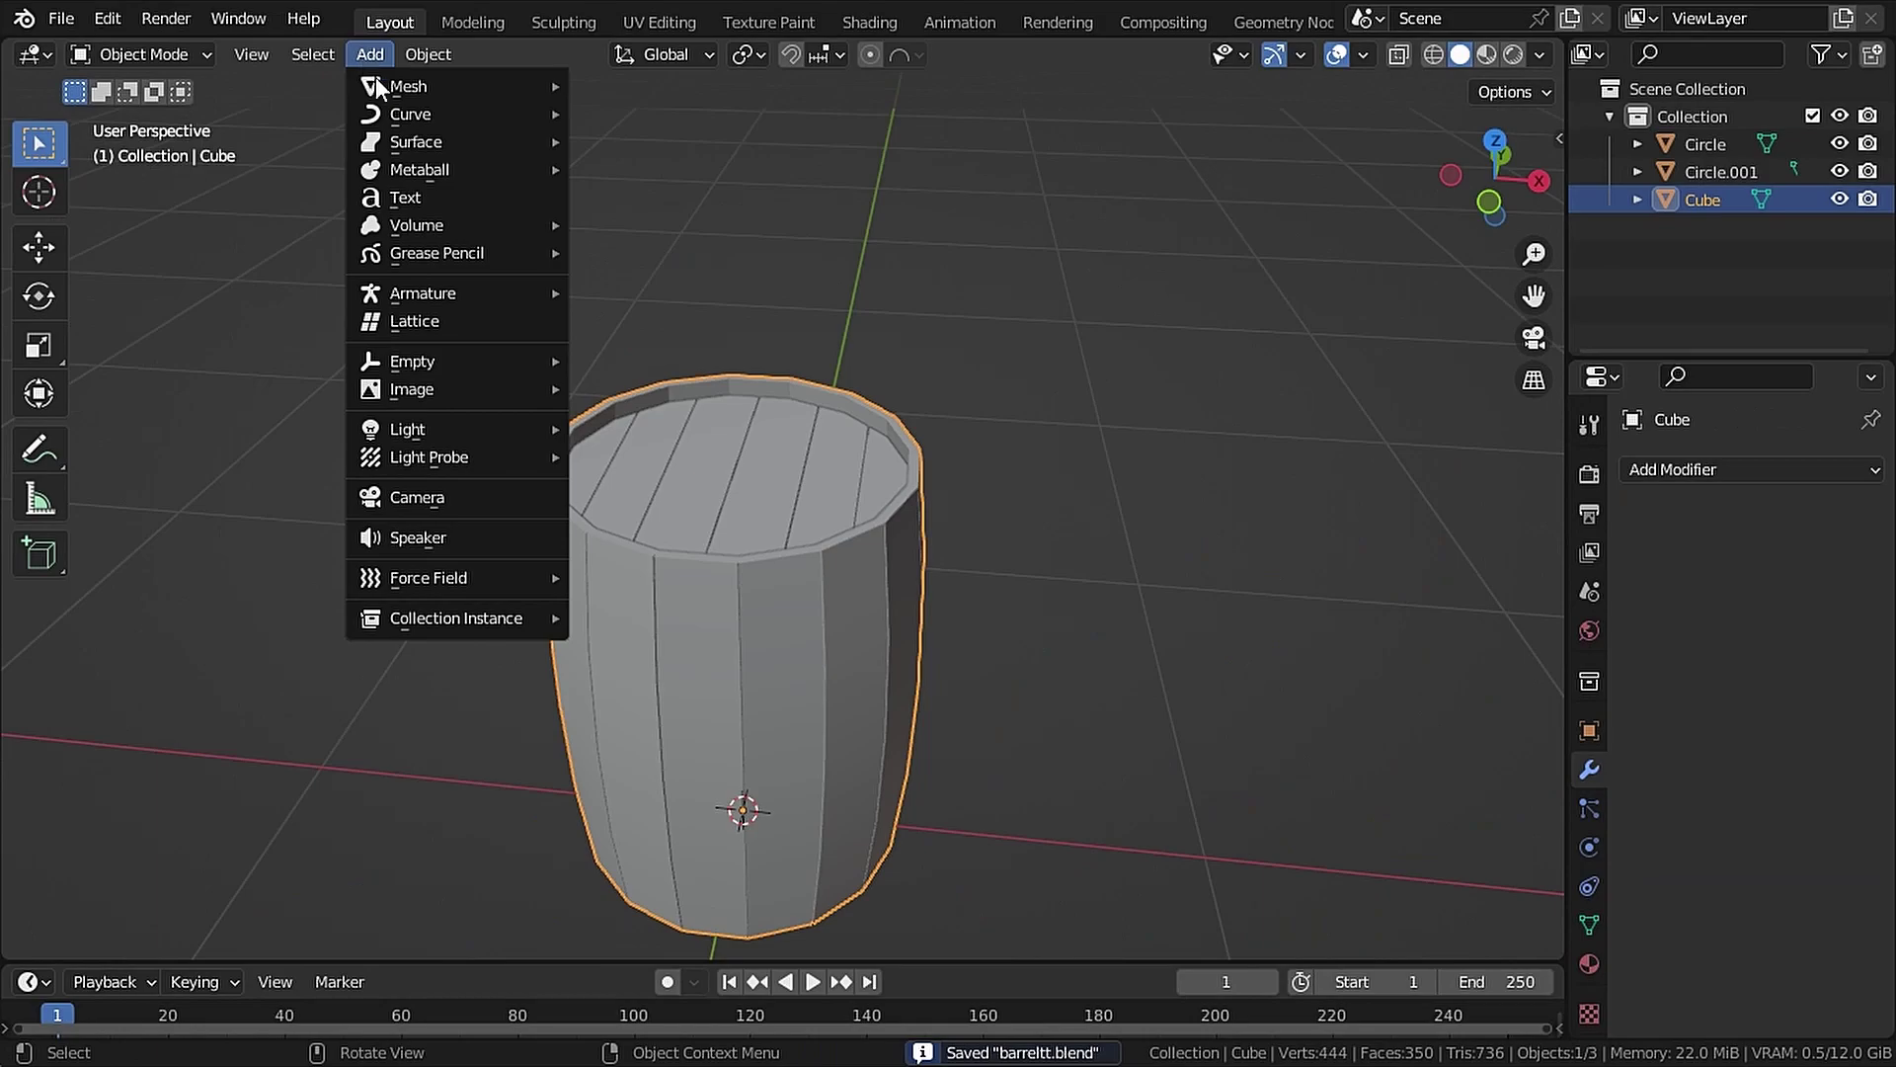
{"action": "mouse_move", "coordinate": [385, 86]}
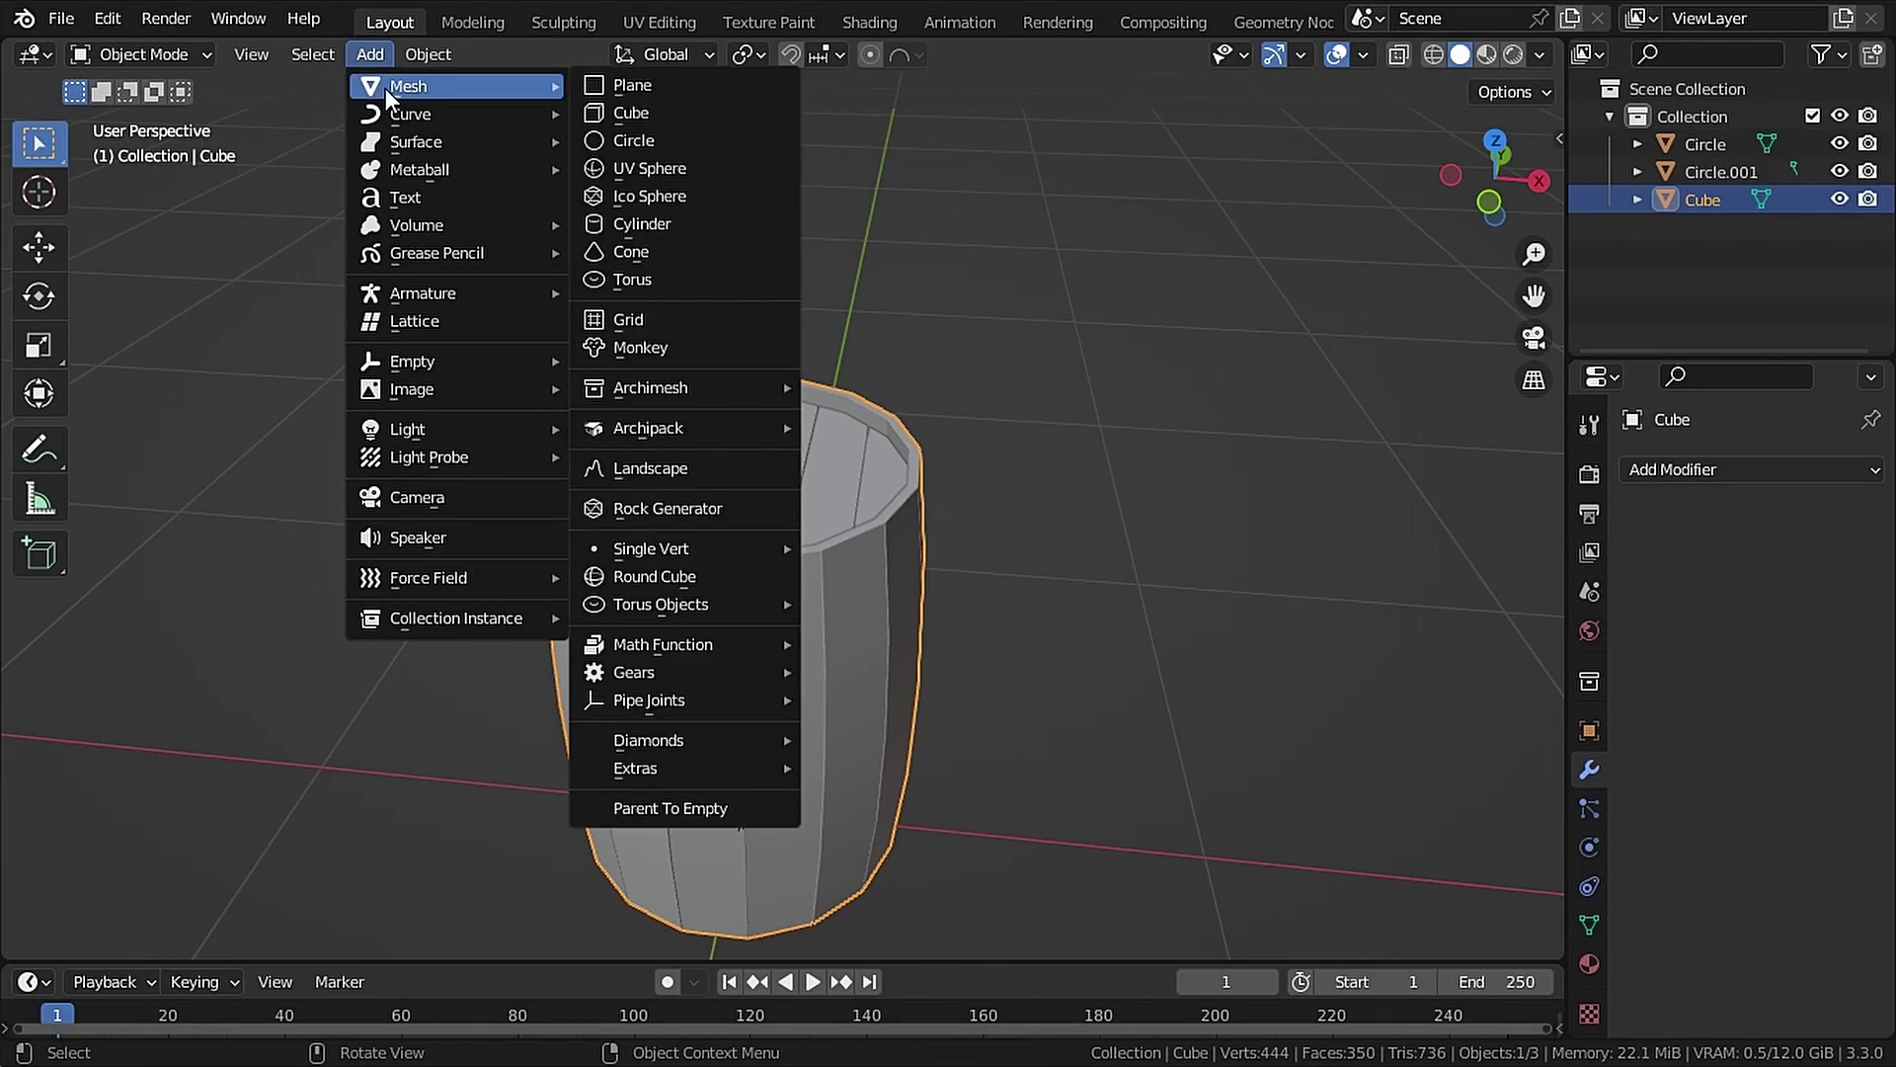
{"action": "left_click", "coordinate": [638, 140]}
{"action": "middle_click_drag", "start_coordinate": [1039, 600], "coordinate": [1197, 393], "text": "shift"}
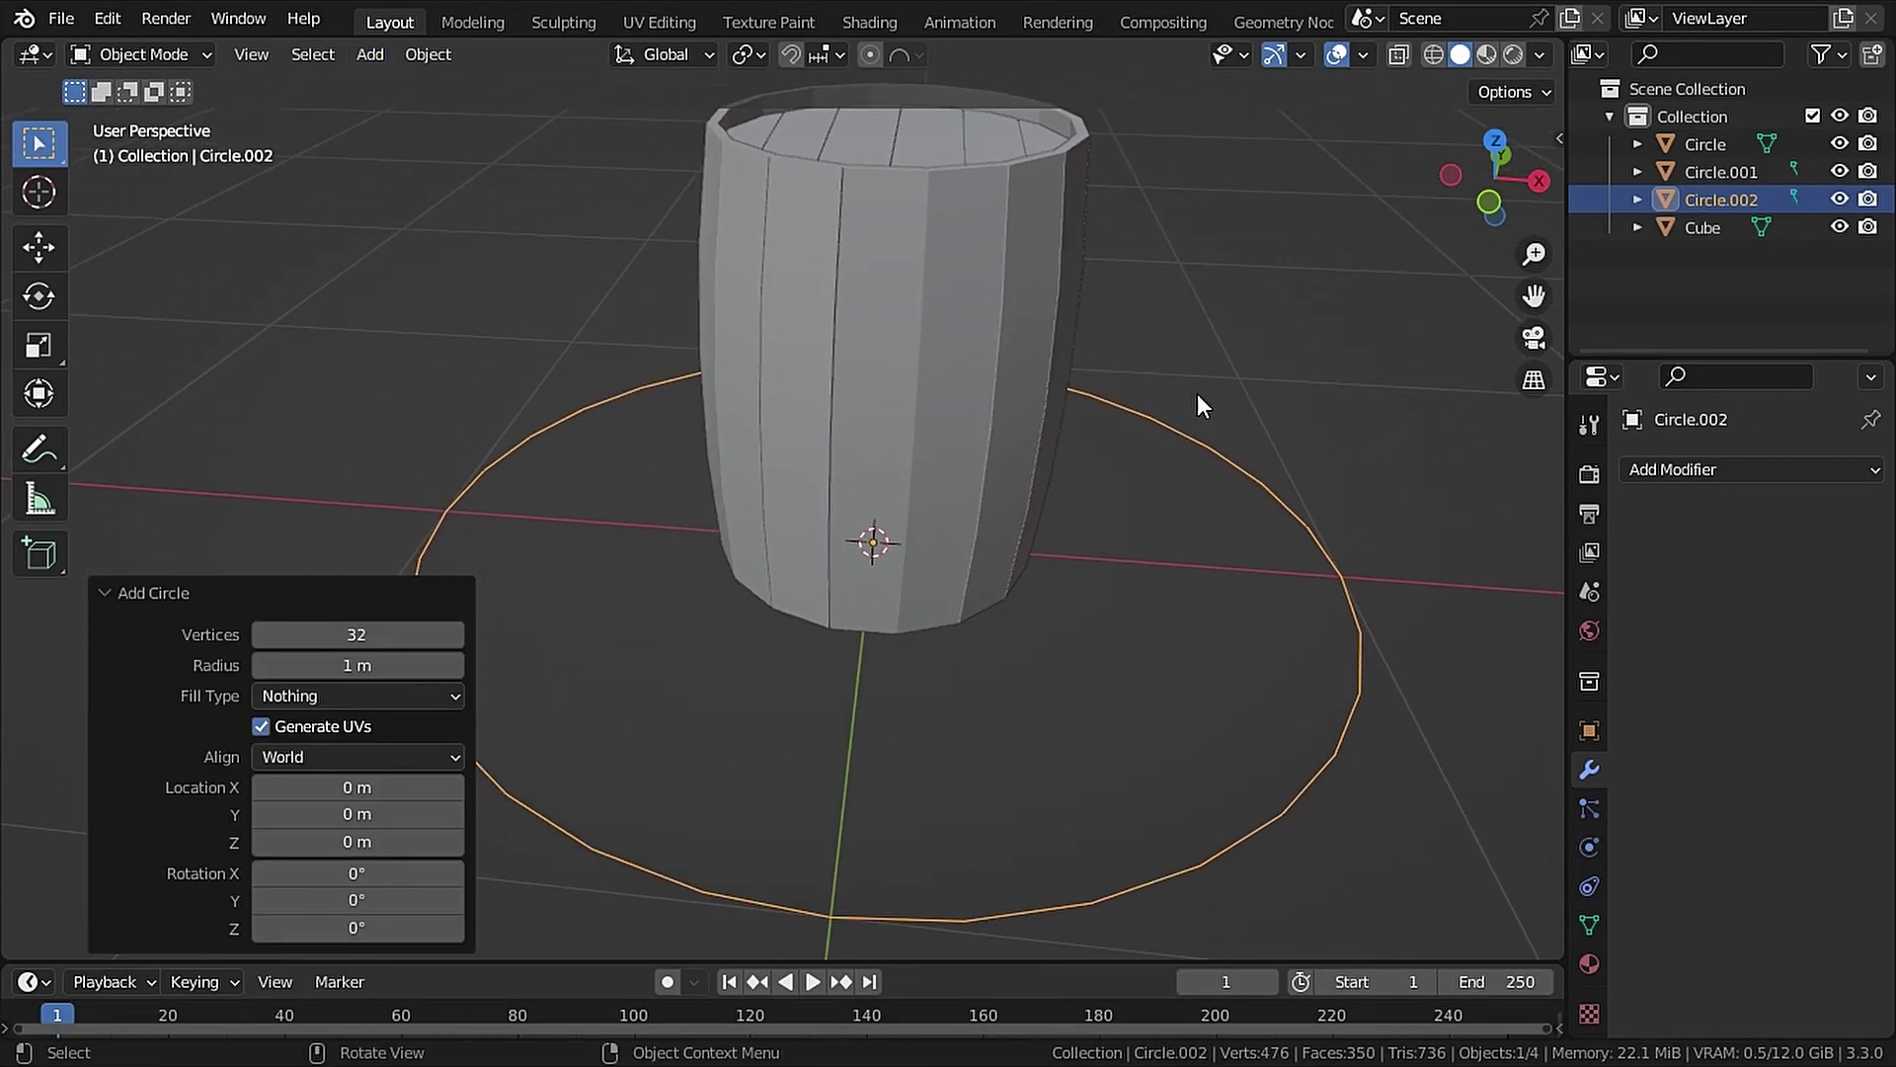
{"action": "key", "text": "g"}
{"action": "key", "text": "z"}
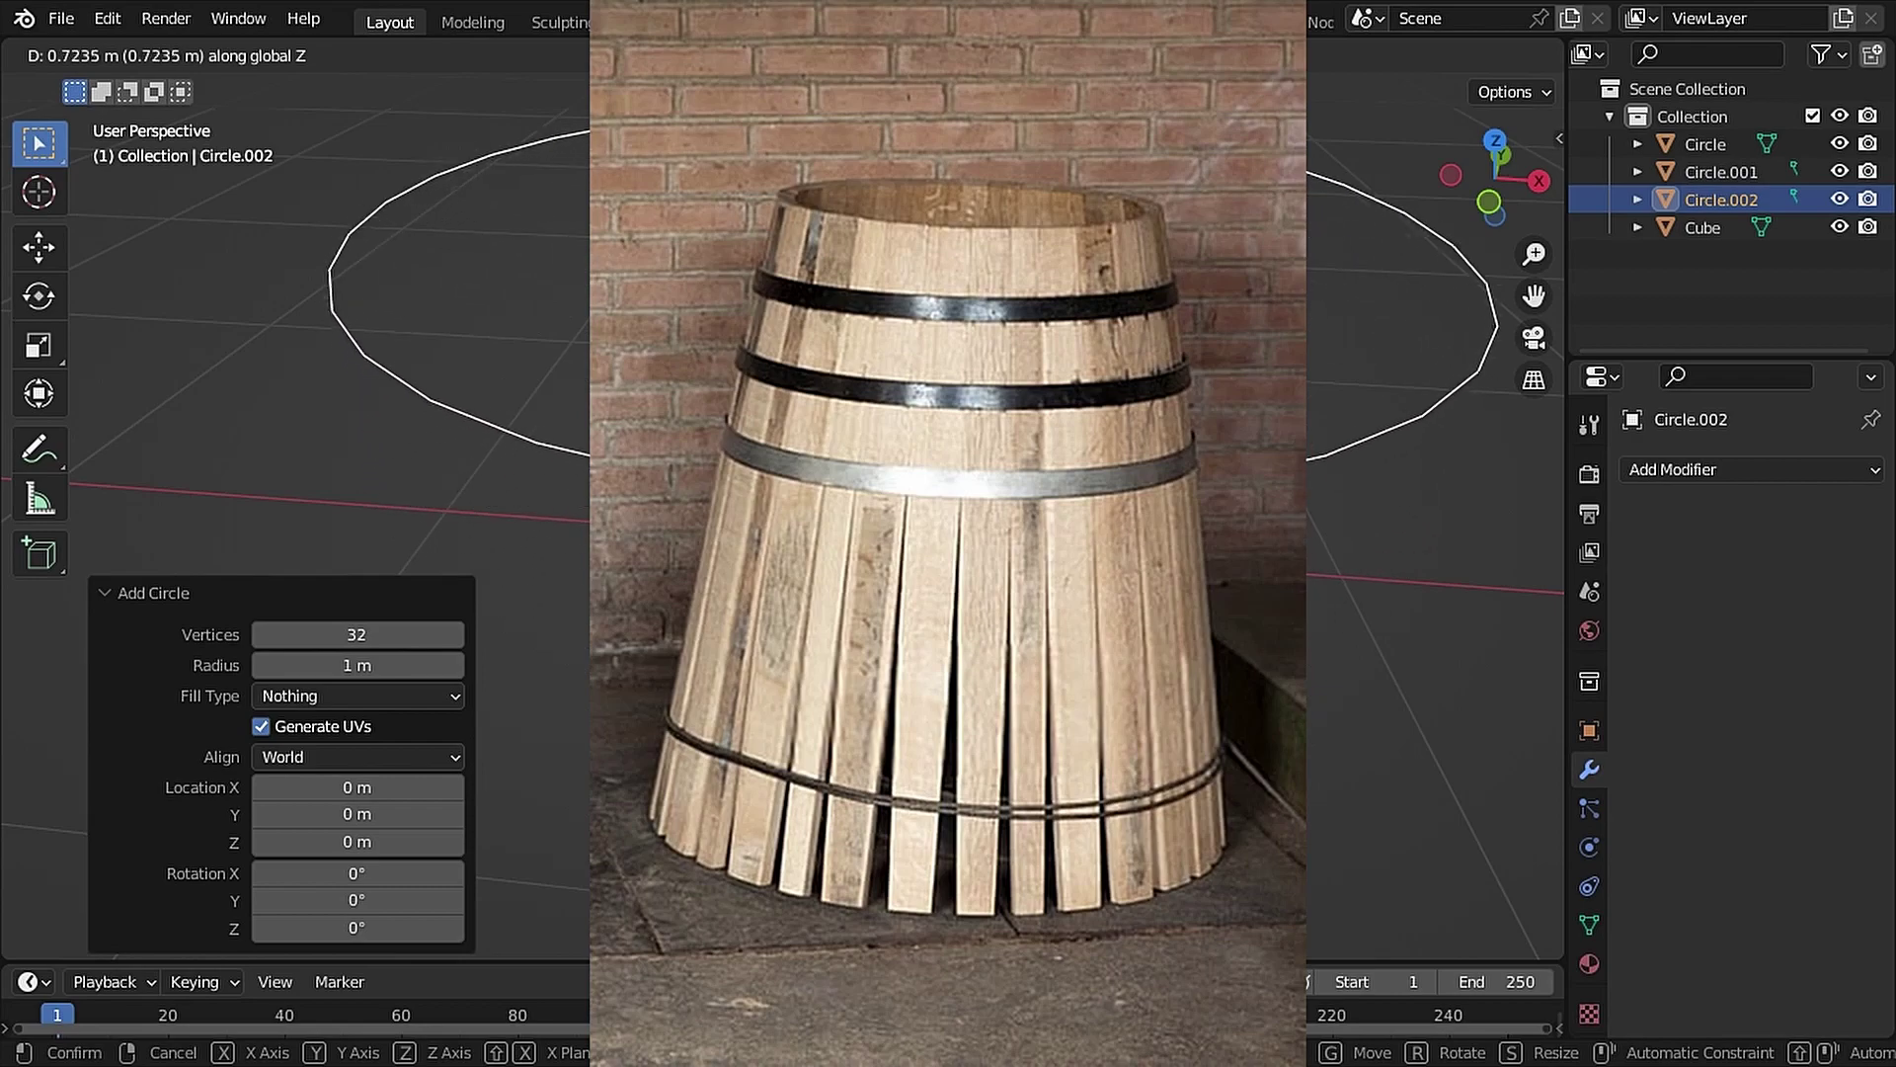
{"action": "key", "text": "Return"}
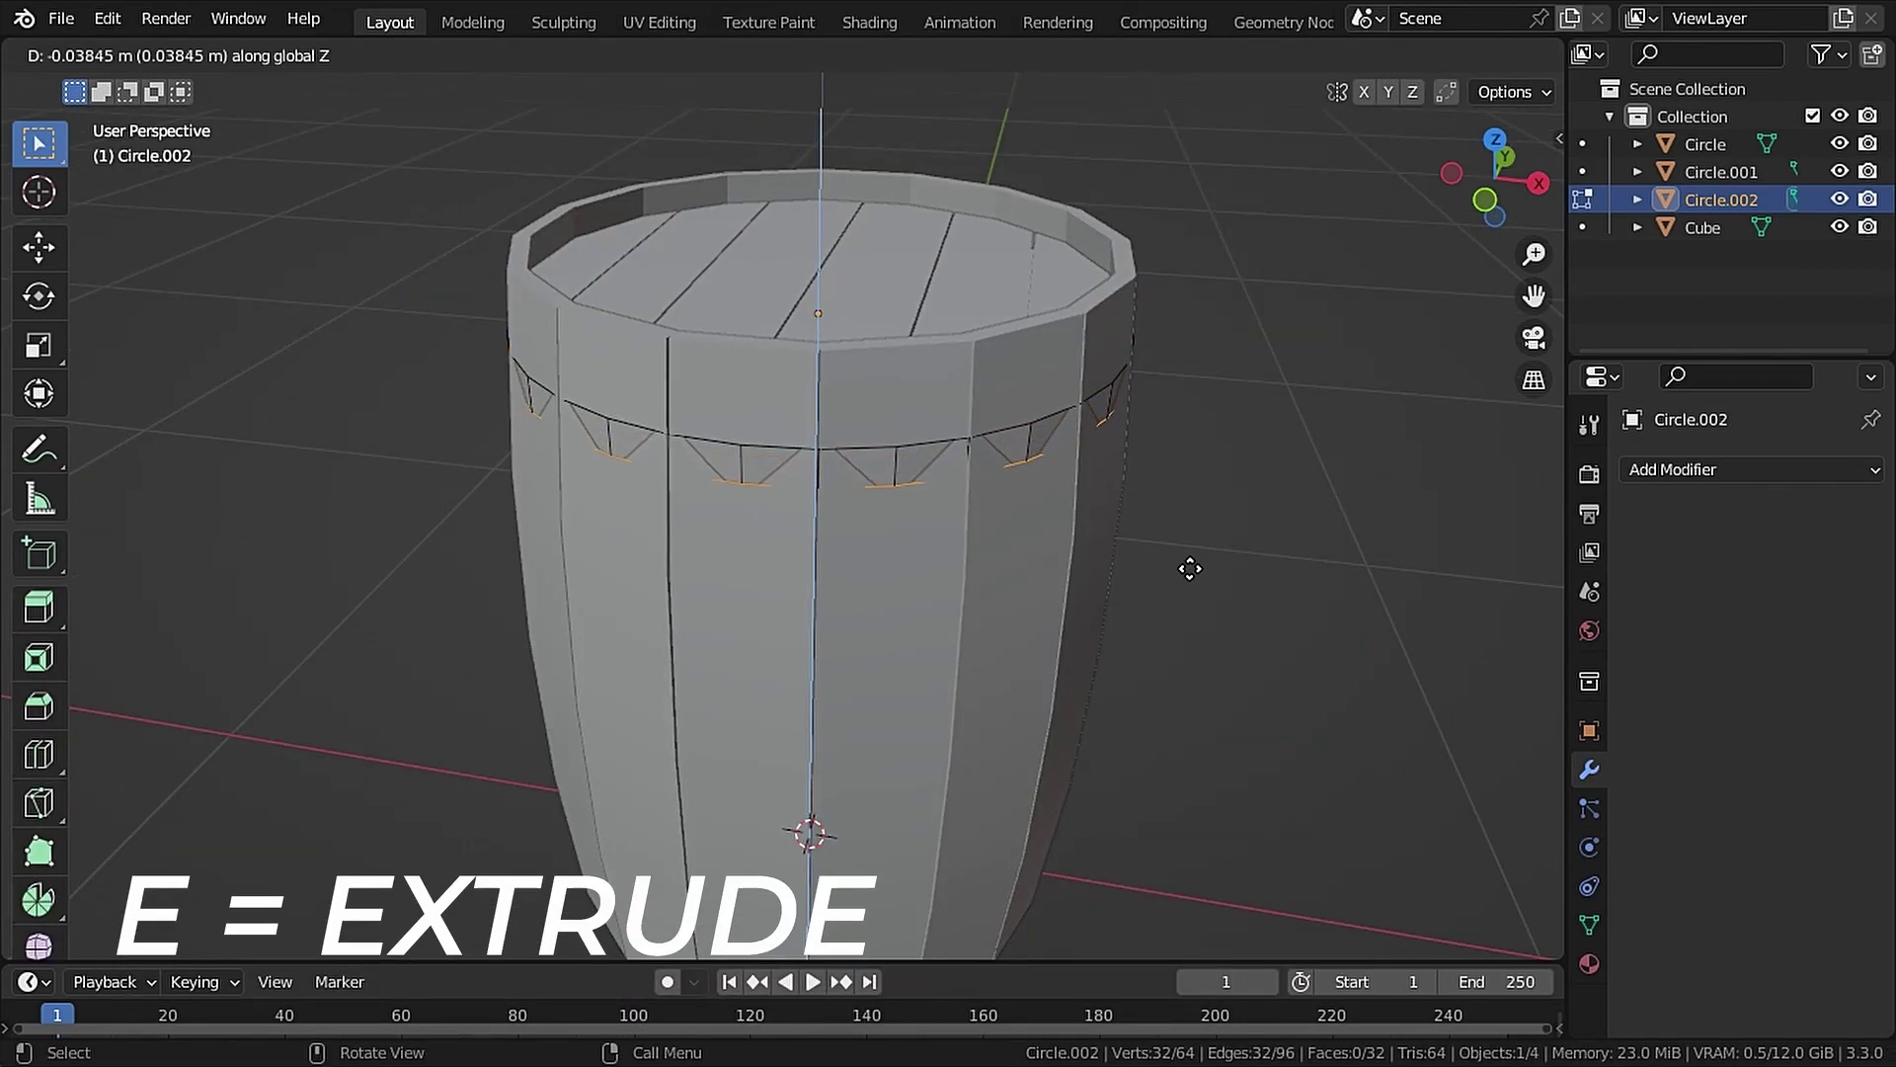
Extrude the hoop circle about 0.037 m downward along Z and scale the new edge loop to follow the staves
{"action": "left_click", "coordinate": [1197, 573]}
{"action": "key", "text": "s"}
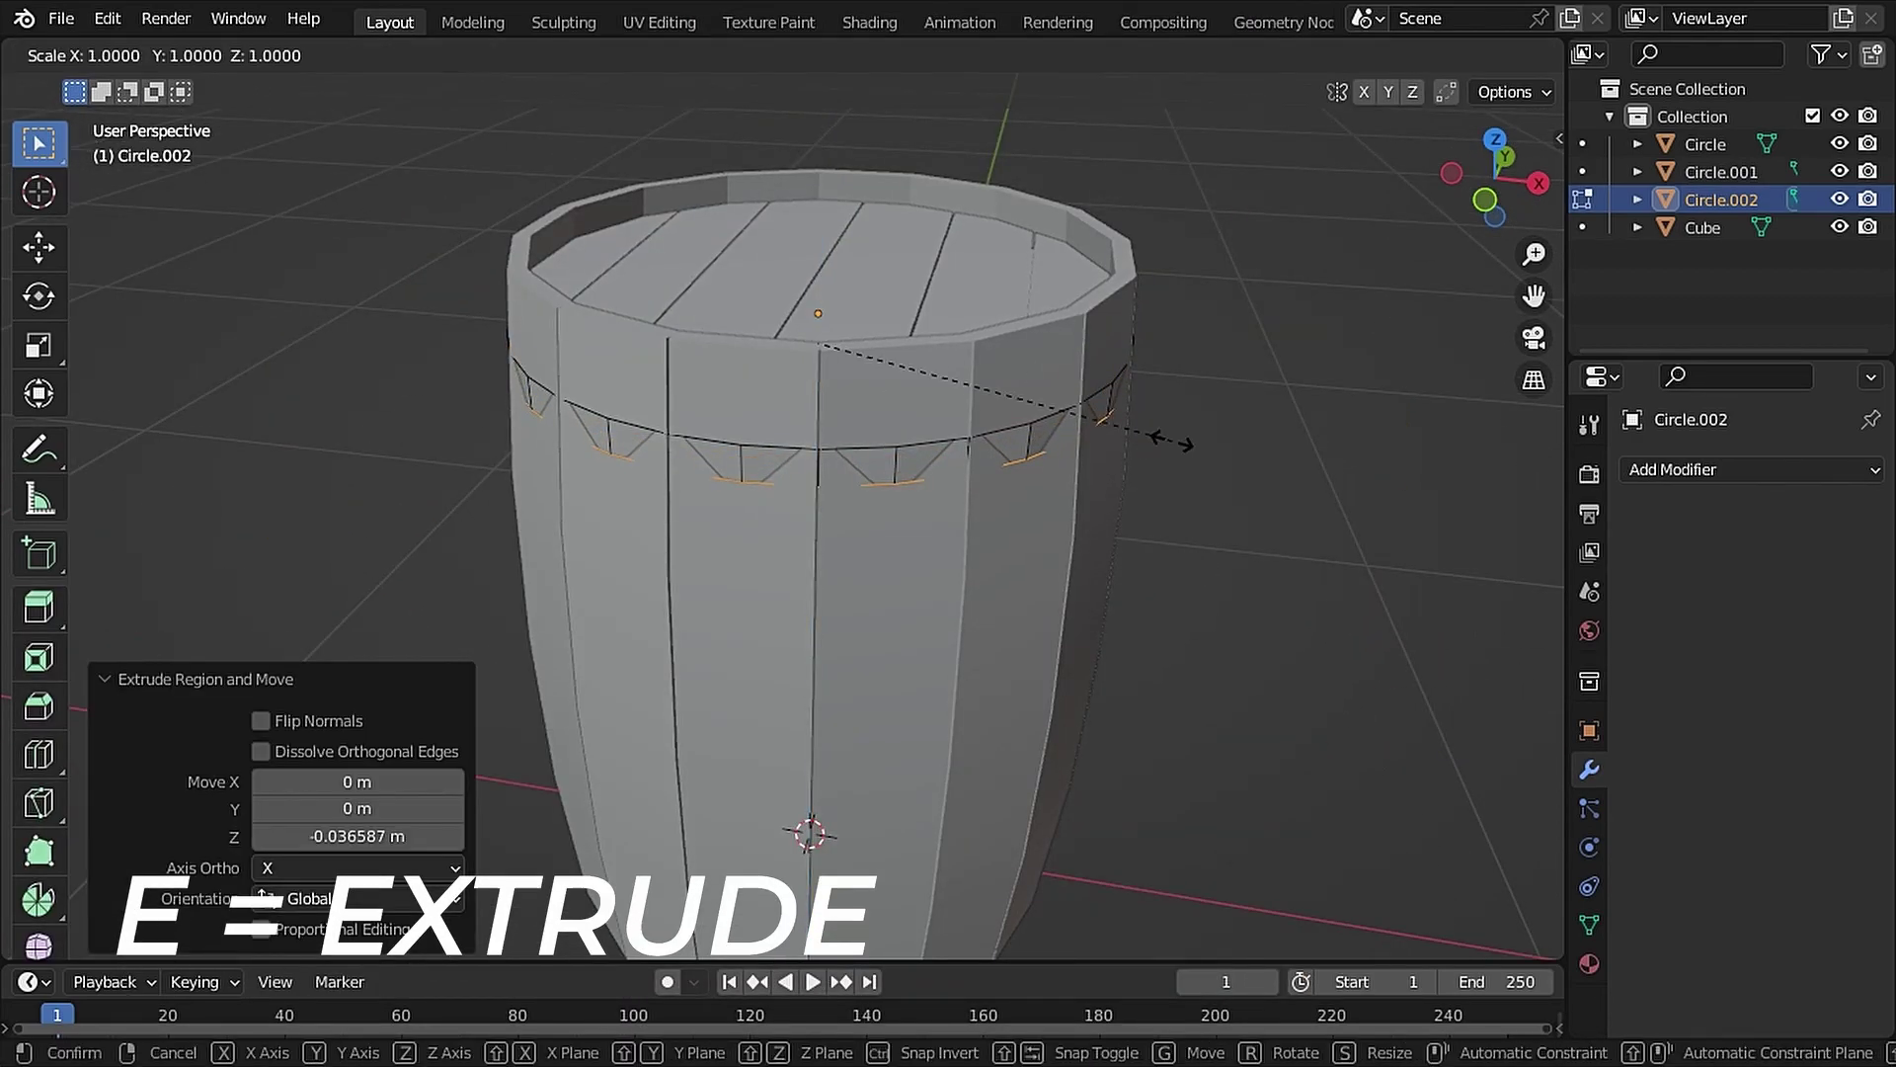
{"action": "left_click", "coordinate": [1214, 435]}
Delete one front face of the hoop and extrude the open end edge across the gap, shifting it about -0.0082 m along Y
{"action": "scroll", "coordinate": [1214, 436], "scroll_direction": "up", "scroll_amount": 2}
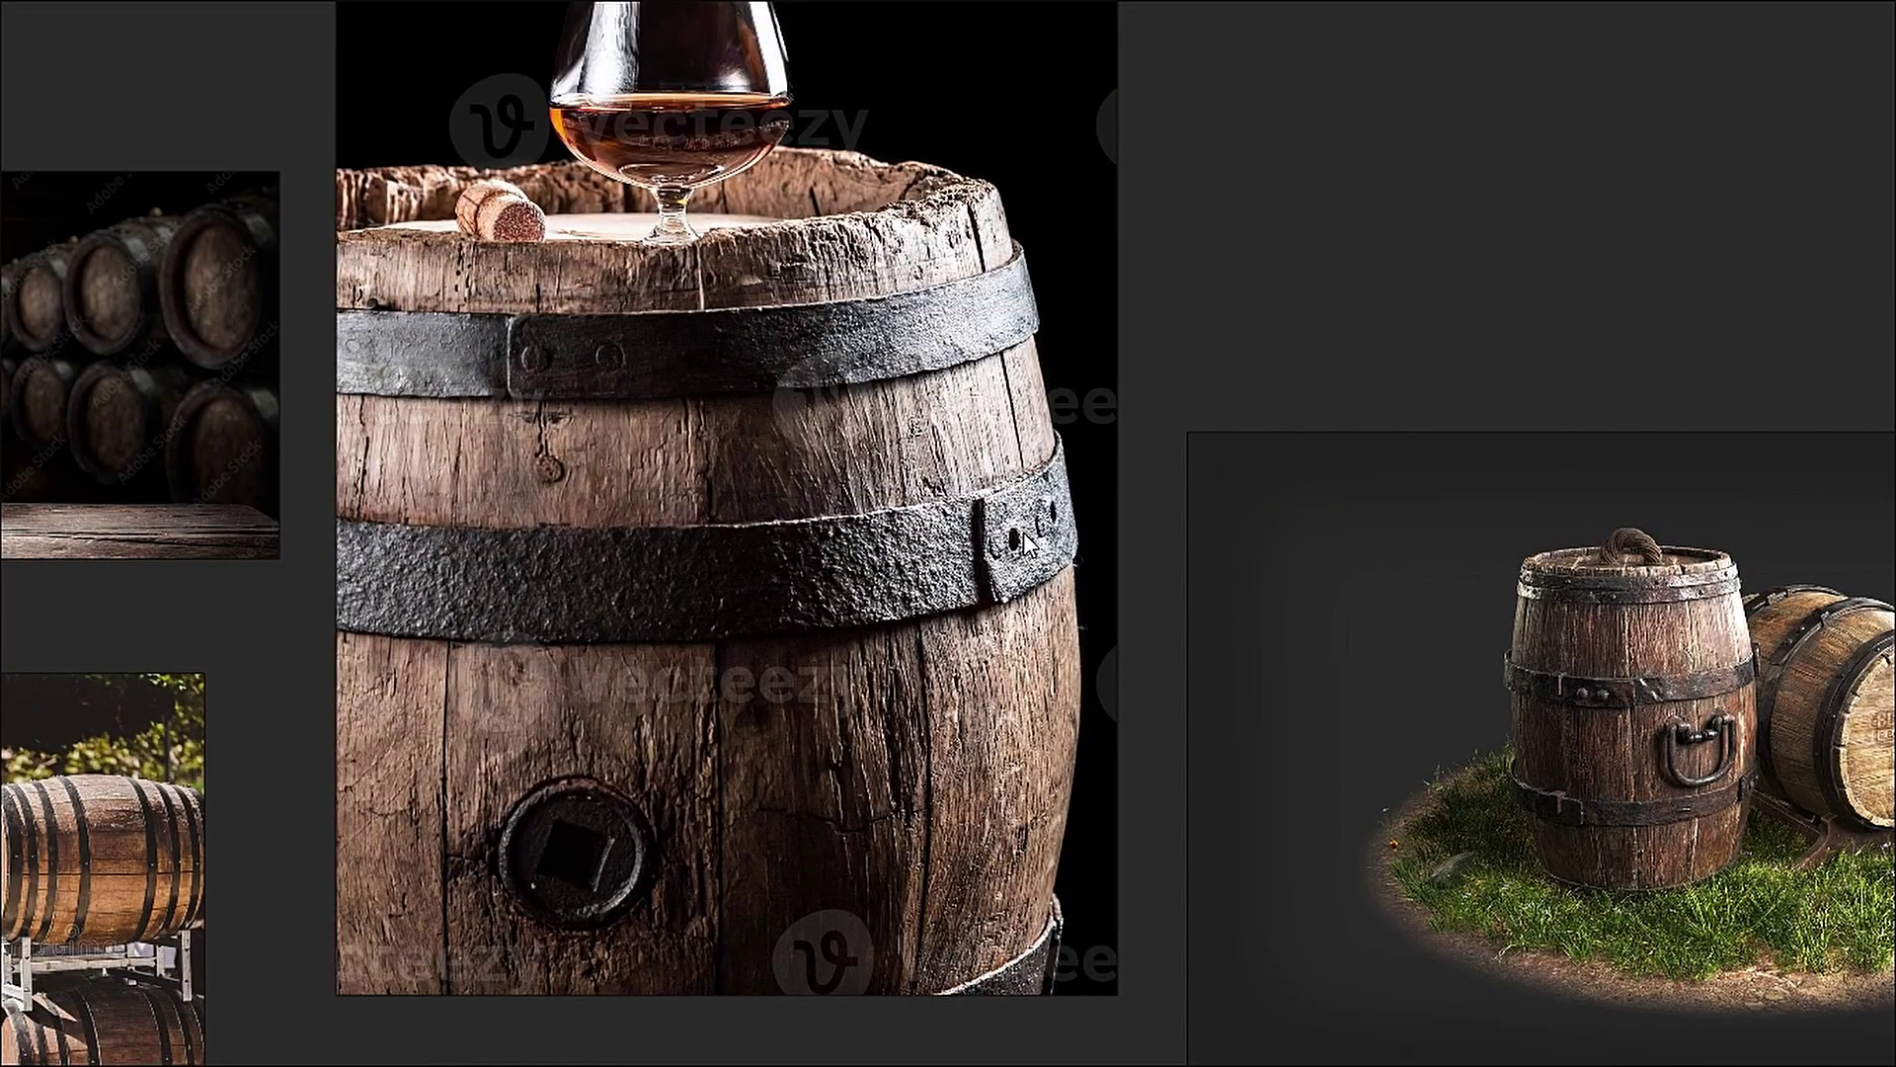
{"action": "middle_click_drag", "start_coordinate": [1432, 599], "coordinate": [1028, 428]}
{"action": "scroll", "coordinate": [1029, 427], "scroll_direction": "up", "scroll_amount": 4}
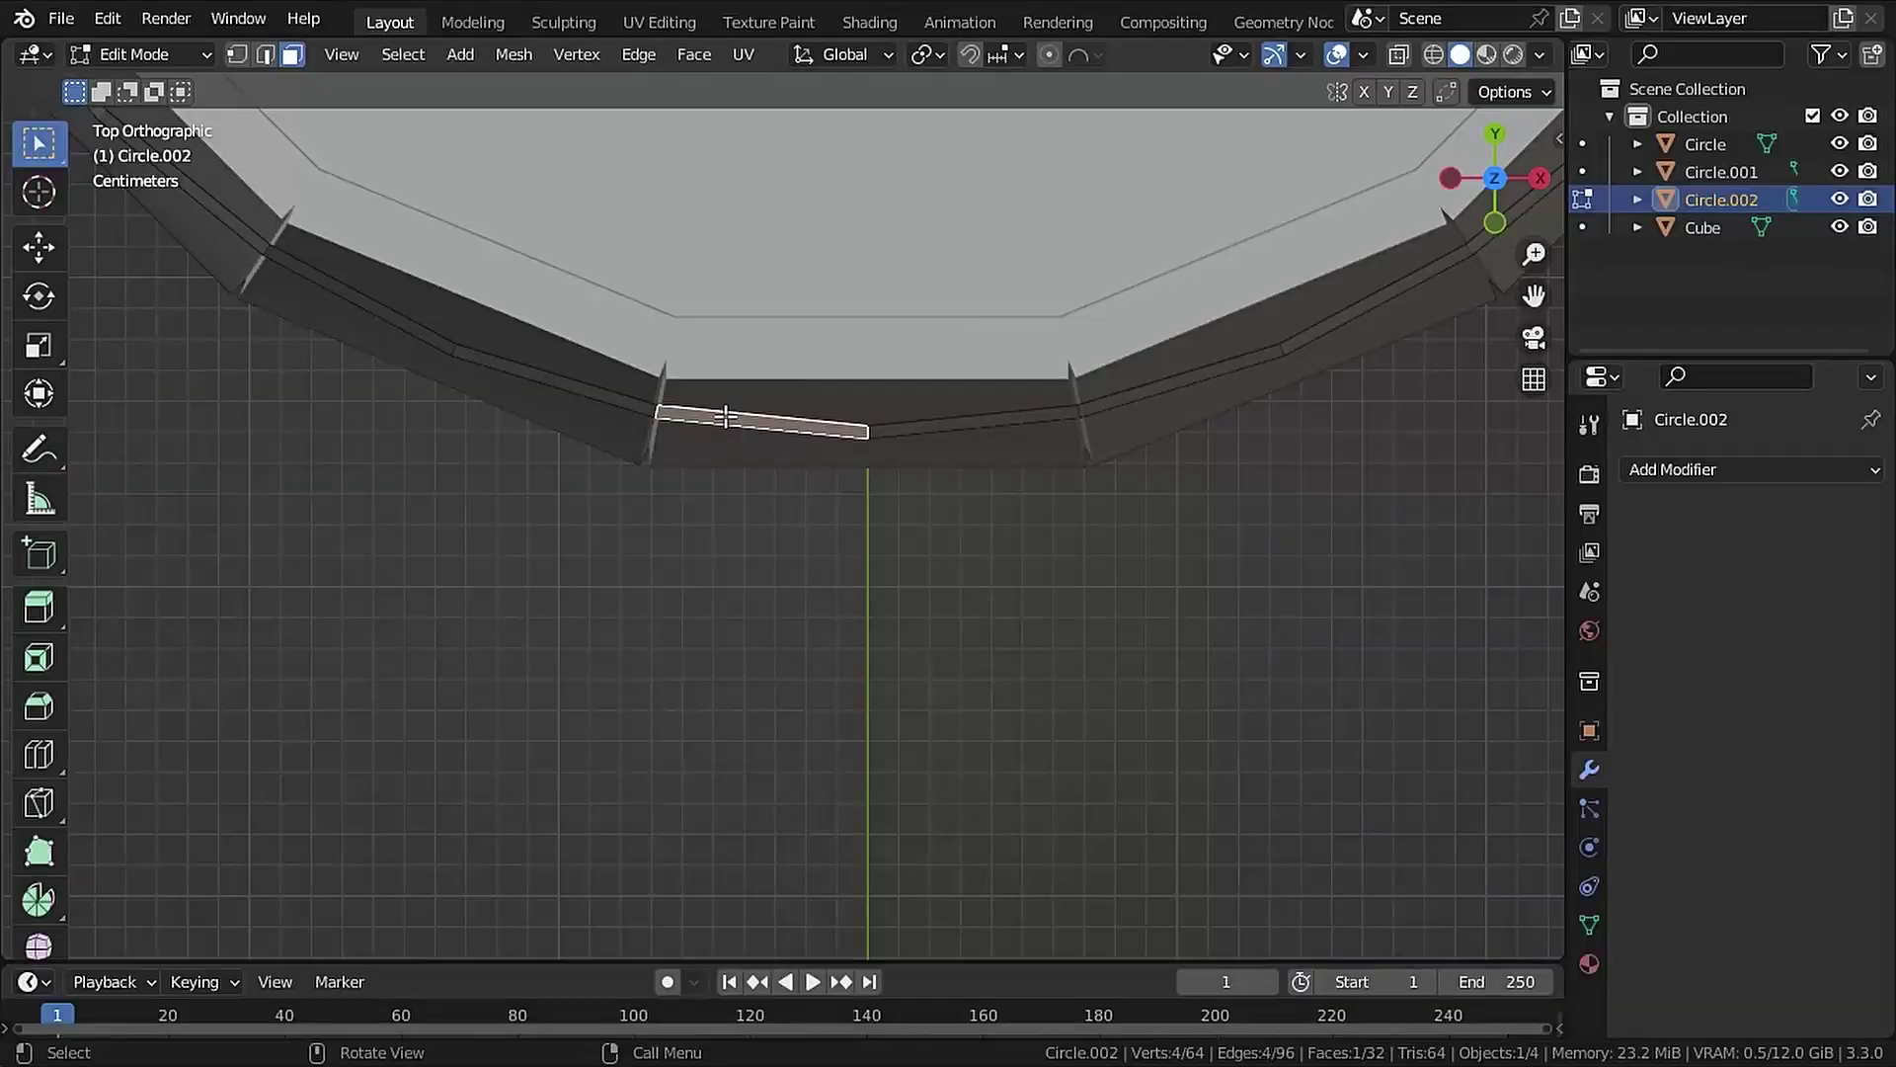
{"action": "key", "text": "x"}
{"action": "left_click", "coordinate": [674, 478]}
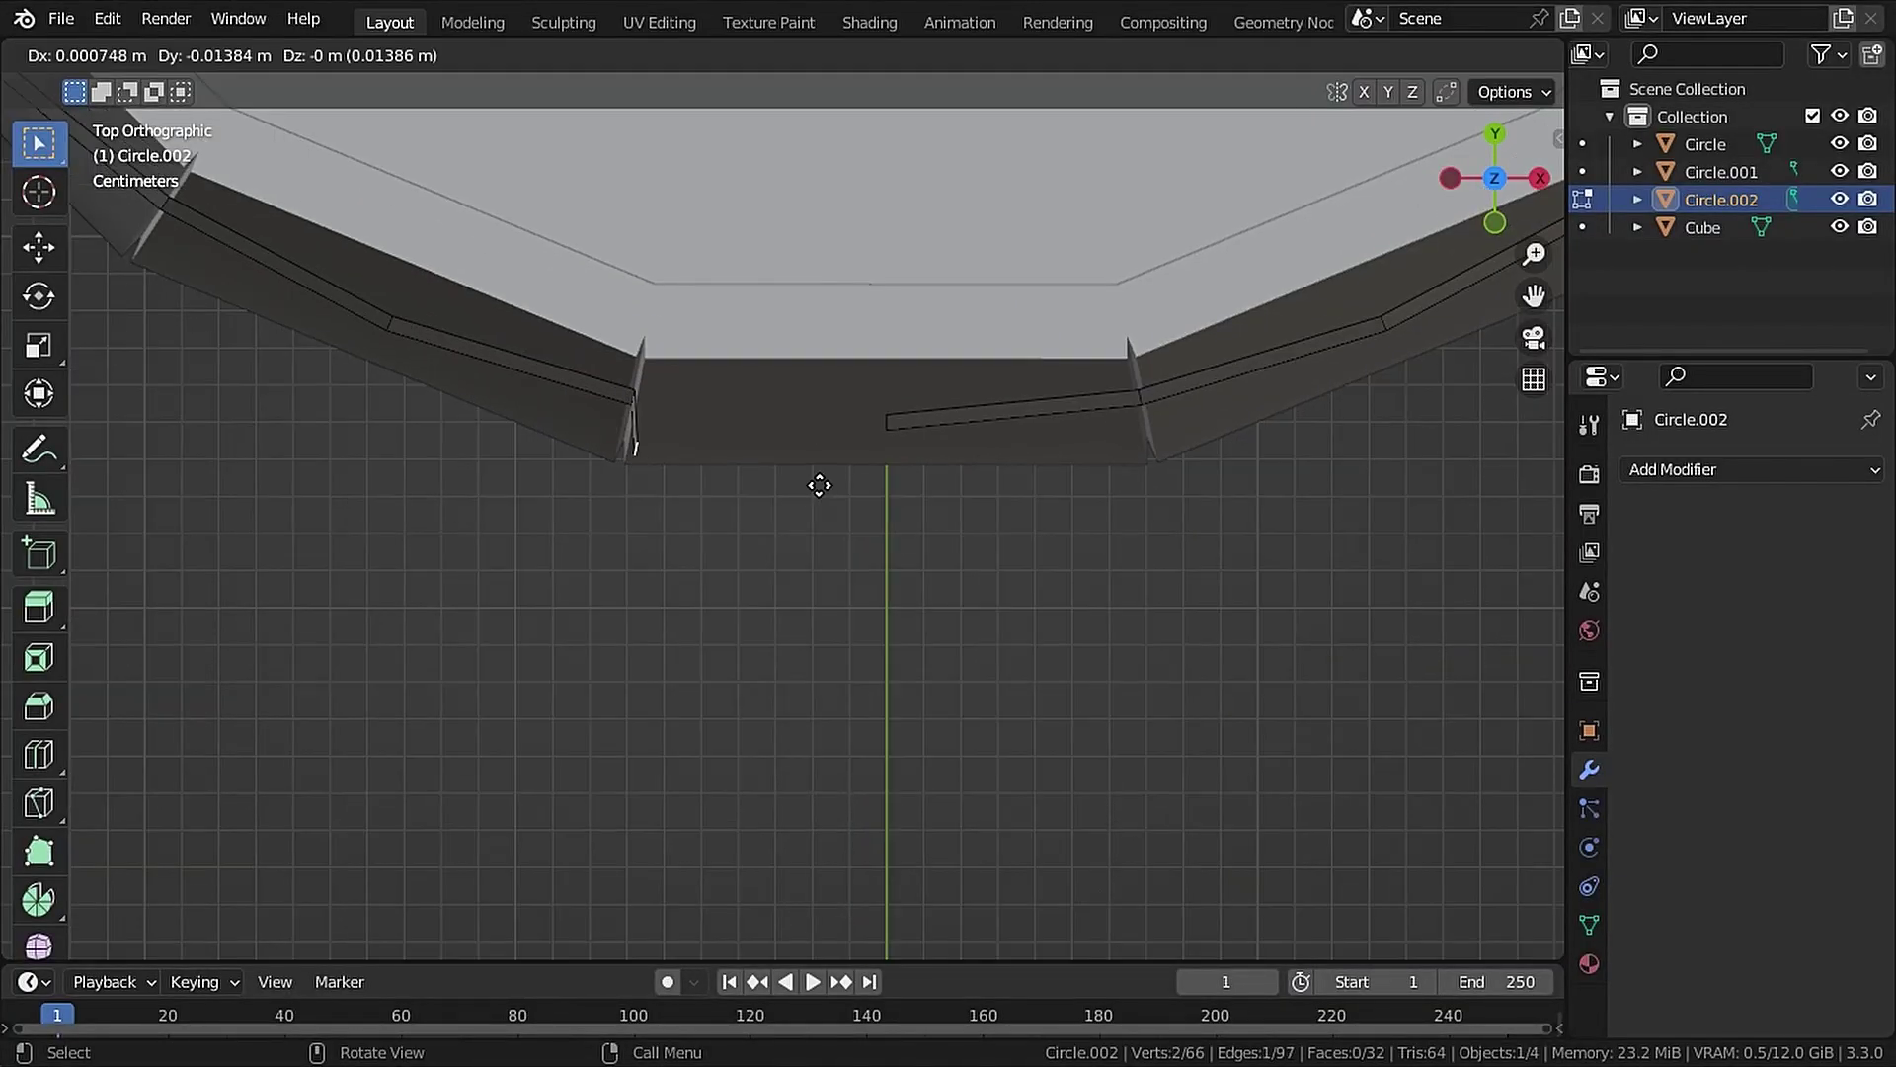
{"action": "left_click", "coordinate": [1072, 536]}
{"action": "key", "text": "g"}
{"action": "key", "text": "y"}
{"action": "left_click", "coordinate": [1089, 568]}
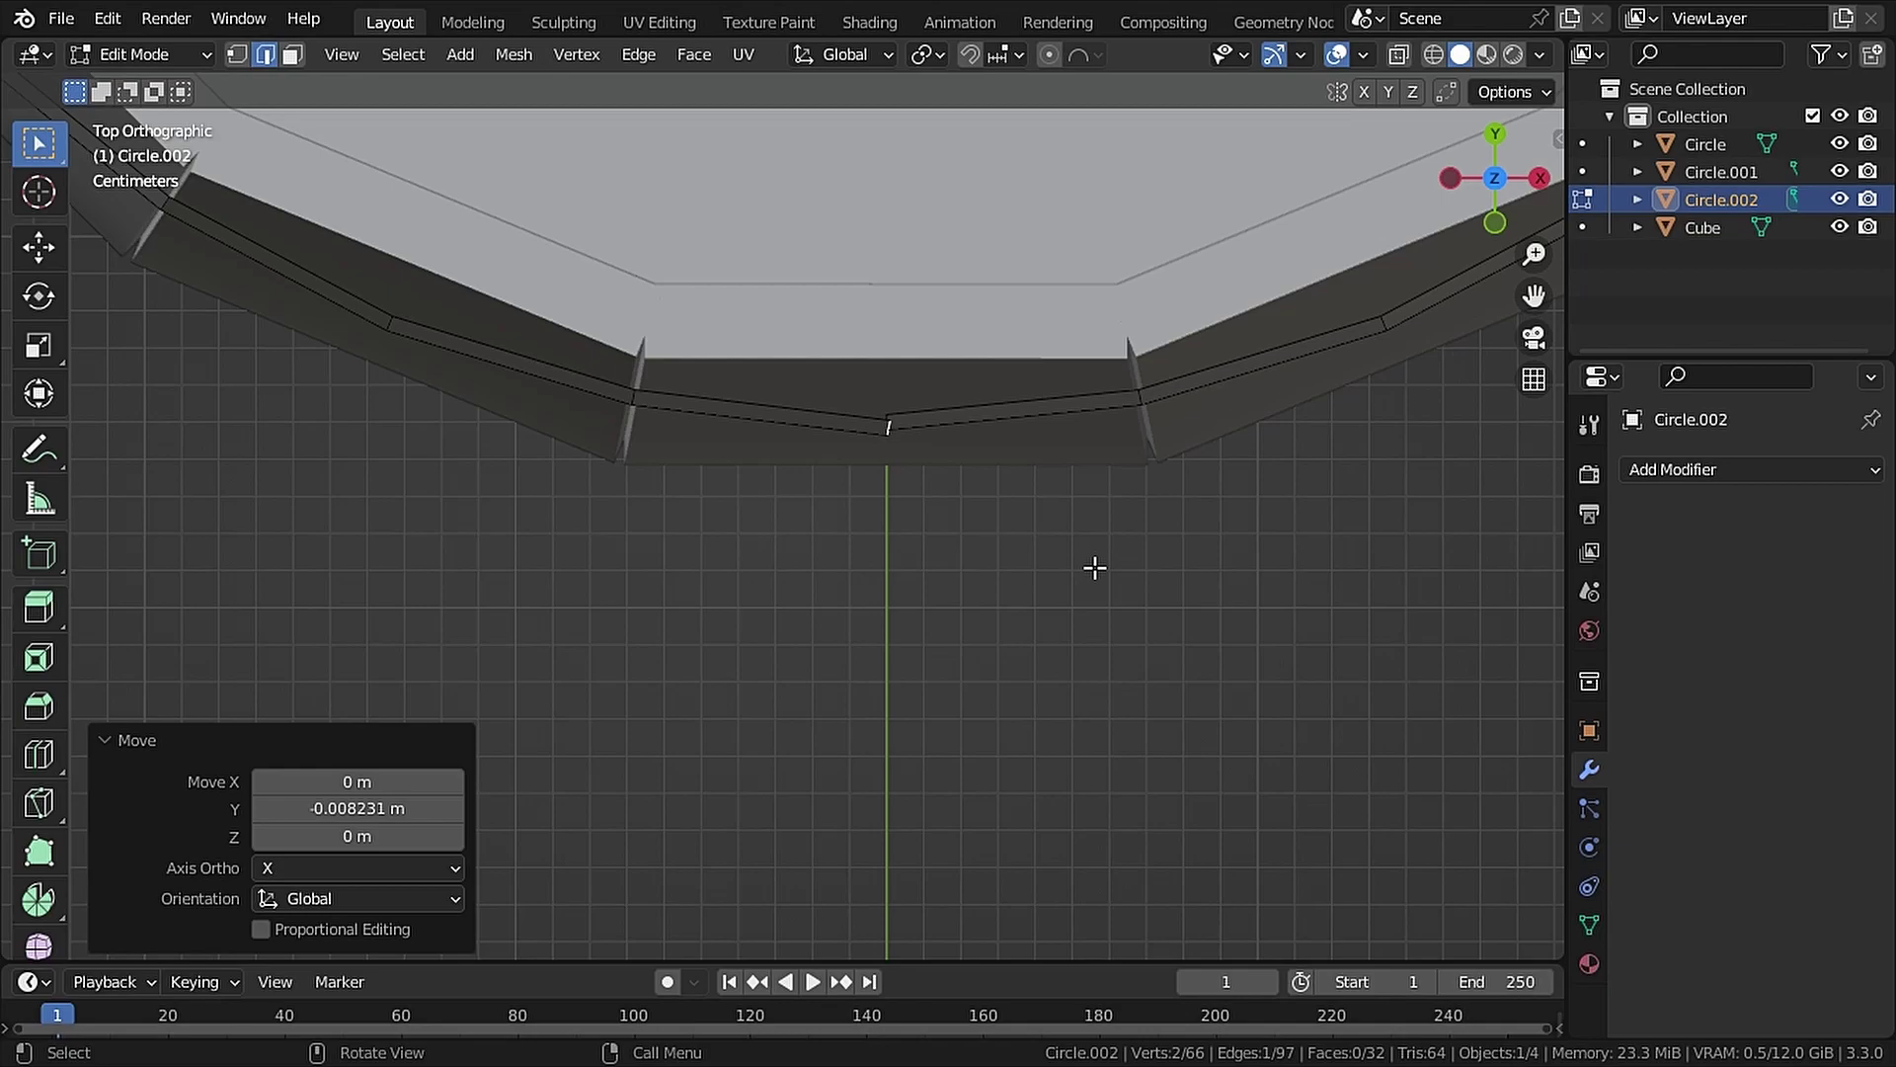
Extrude the hoop's end edge about 0.069 m along X and shift it along Y so it overlaps the band
{"action": "middle_click_drag", "start_coordinate": [1091, 567], "coordinate": [891, 599], "text": "shift"}
{"action": "key", "text": "e"}
{"action": "key", "text": "x"}
{"action": "left_click", "coordinate": [1149, 600]}
{"action": "key", "text": "g"}
{"action": "key", "text": "y"}
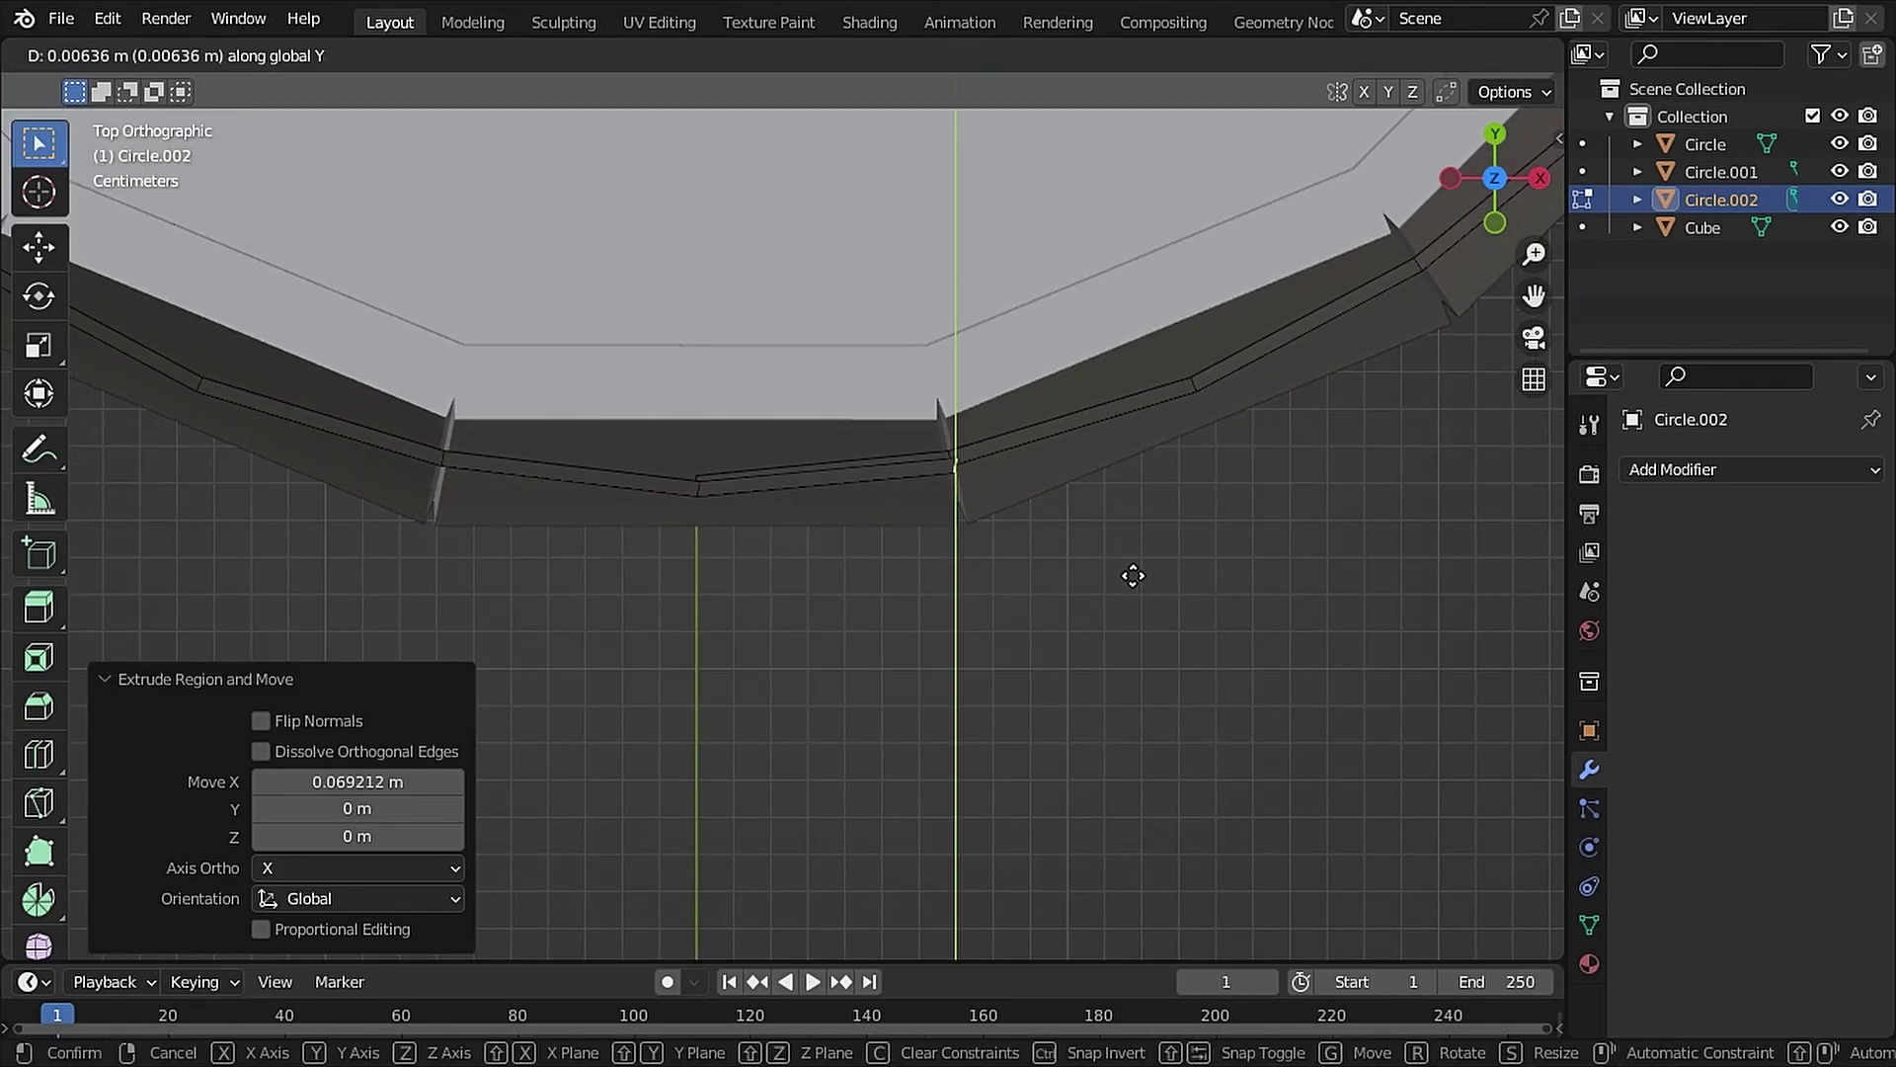
{"action": "left_click", "coordinate": [1134, 579]}
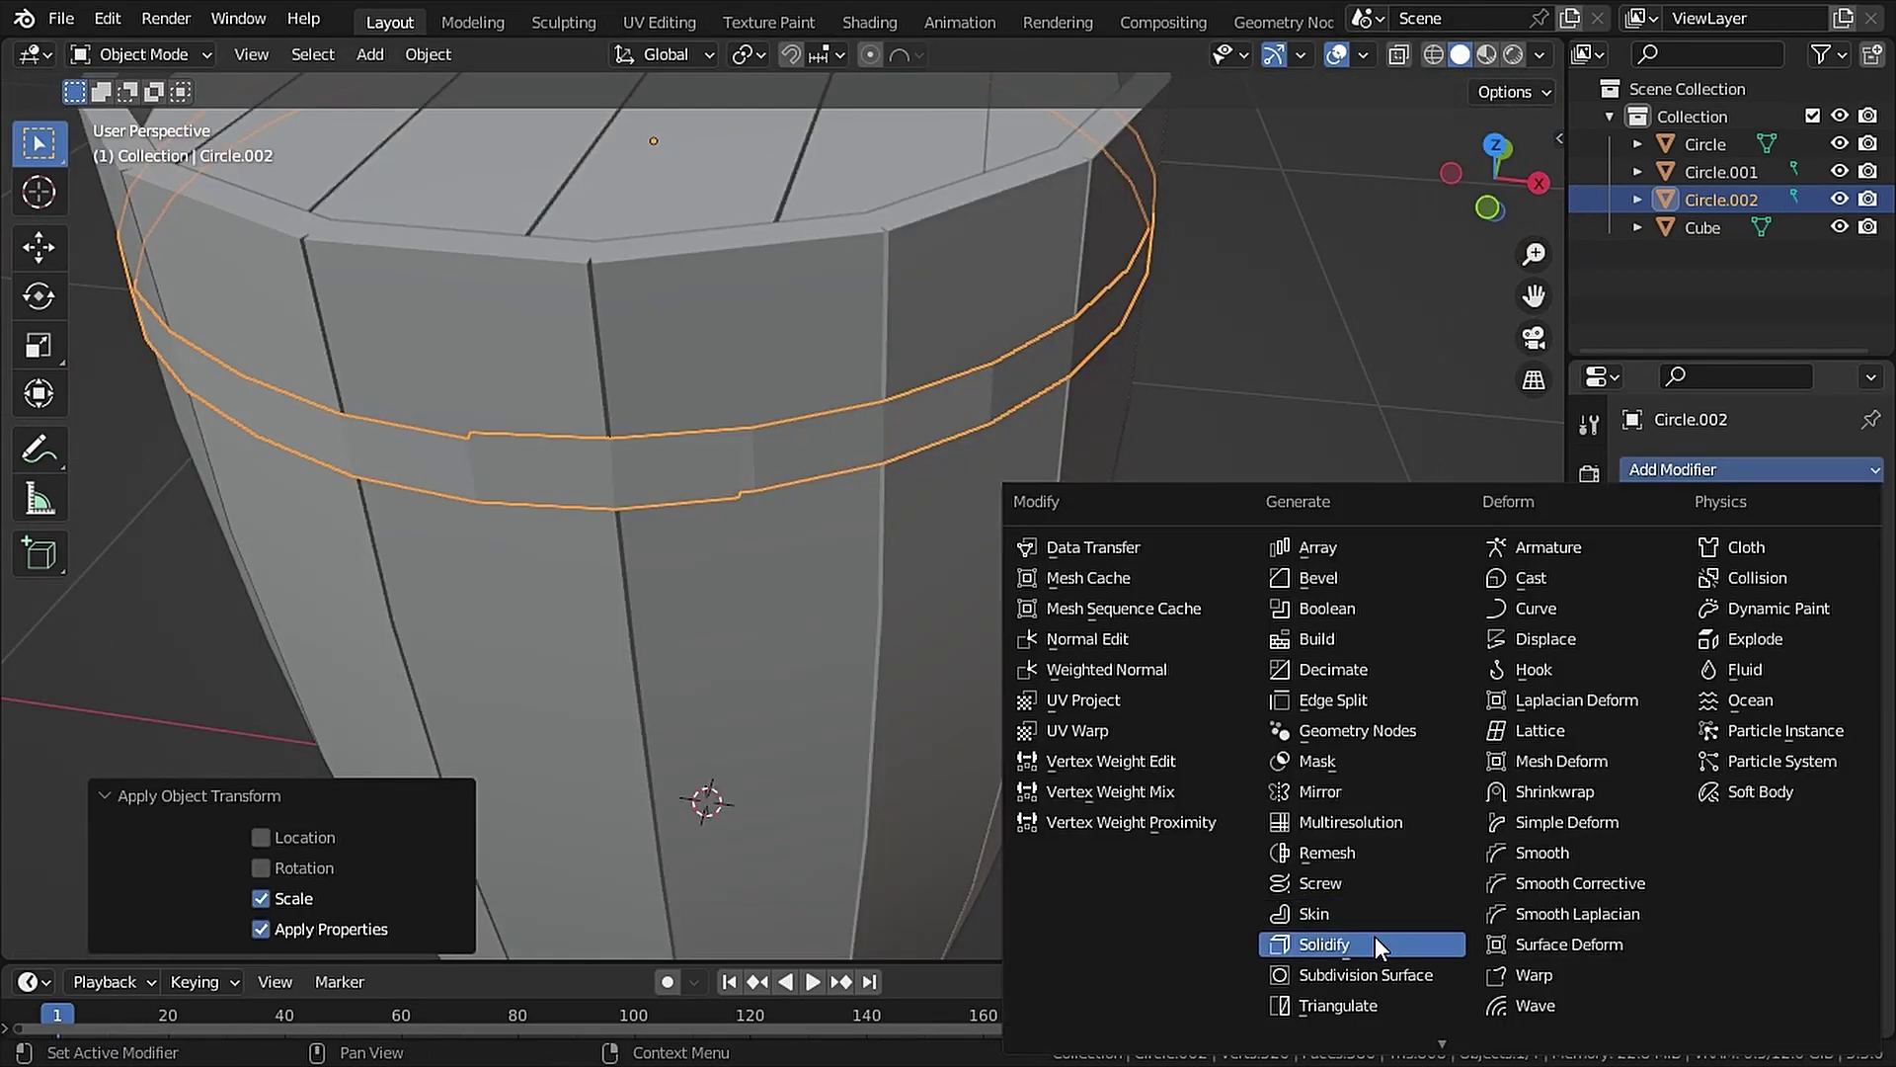
Add a Solidify modifier to the hoop
{"action": "left_click", "coordinate": [1375, 938]}
{"action": "left_click", "coordinate": [1248, 638]}
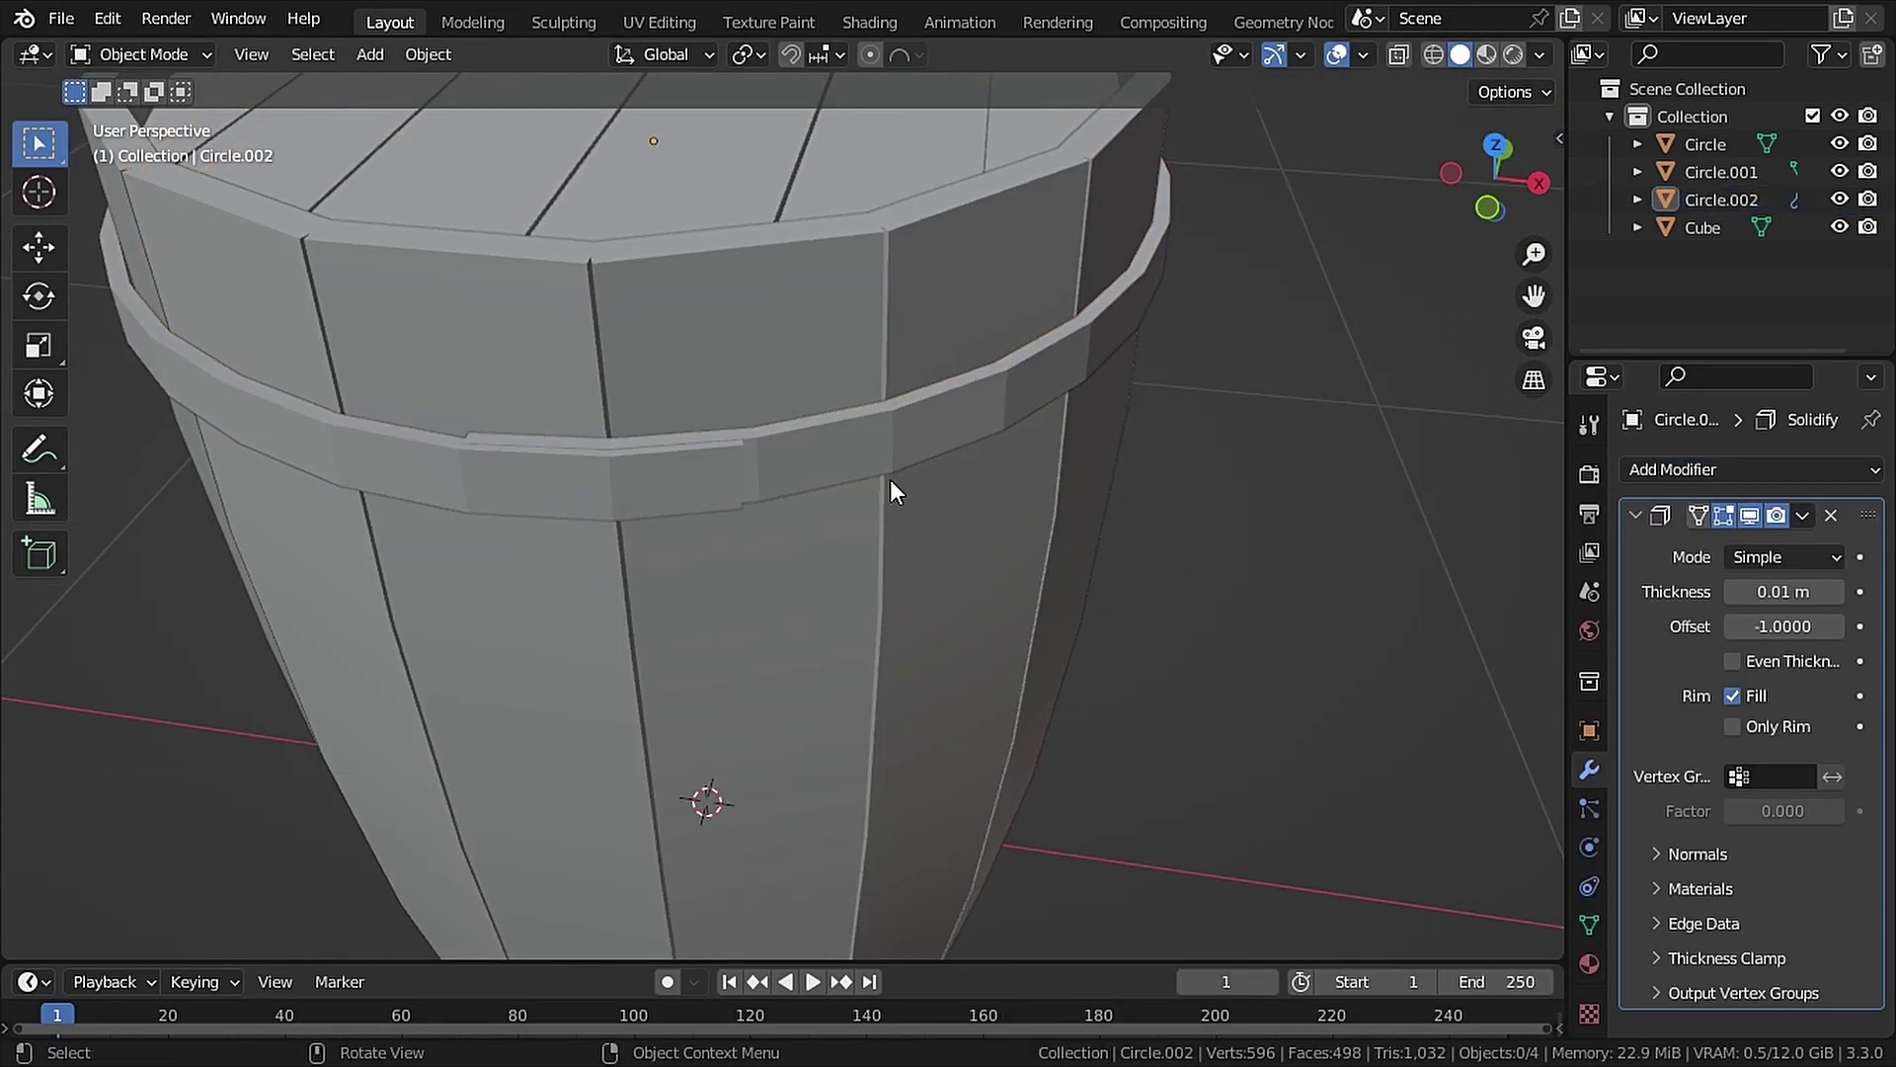
{"action": "scroll", "coordinate": [869, 474], "scroll_direction": "up", "scroll_amount": 4}
Add a Subdivision Surface modifier to the hoop and slide a loop cut toward its overlapping end
{"action": "left_click", "coordinate": [1375, 965]}
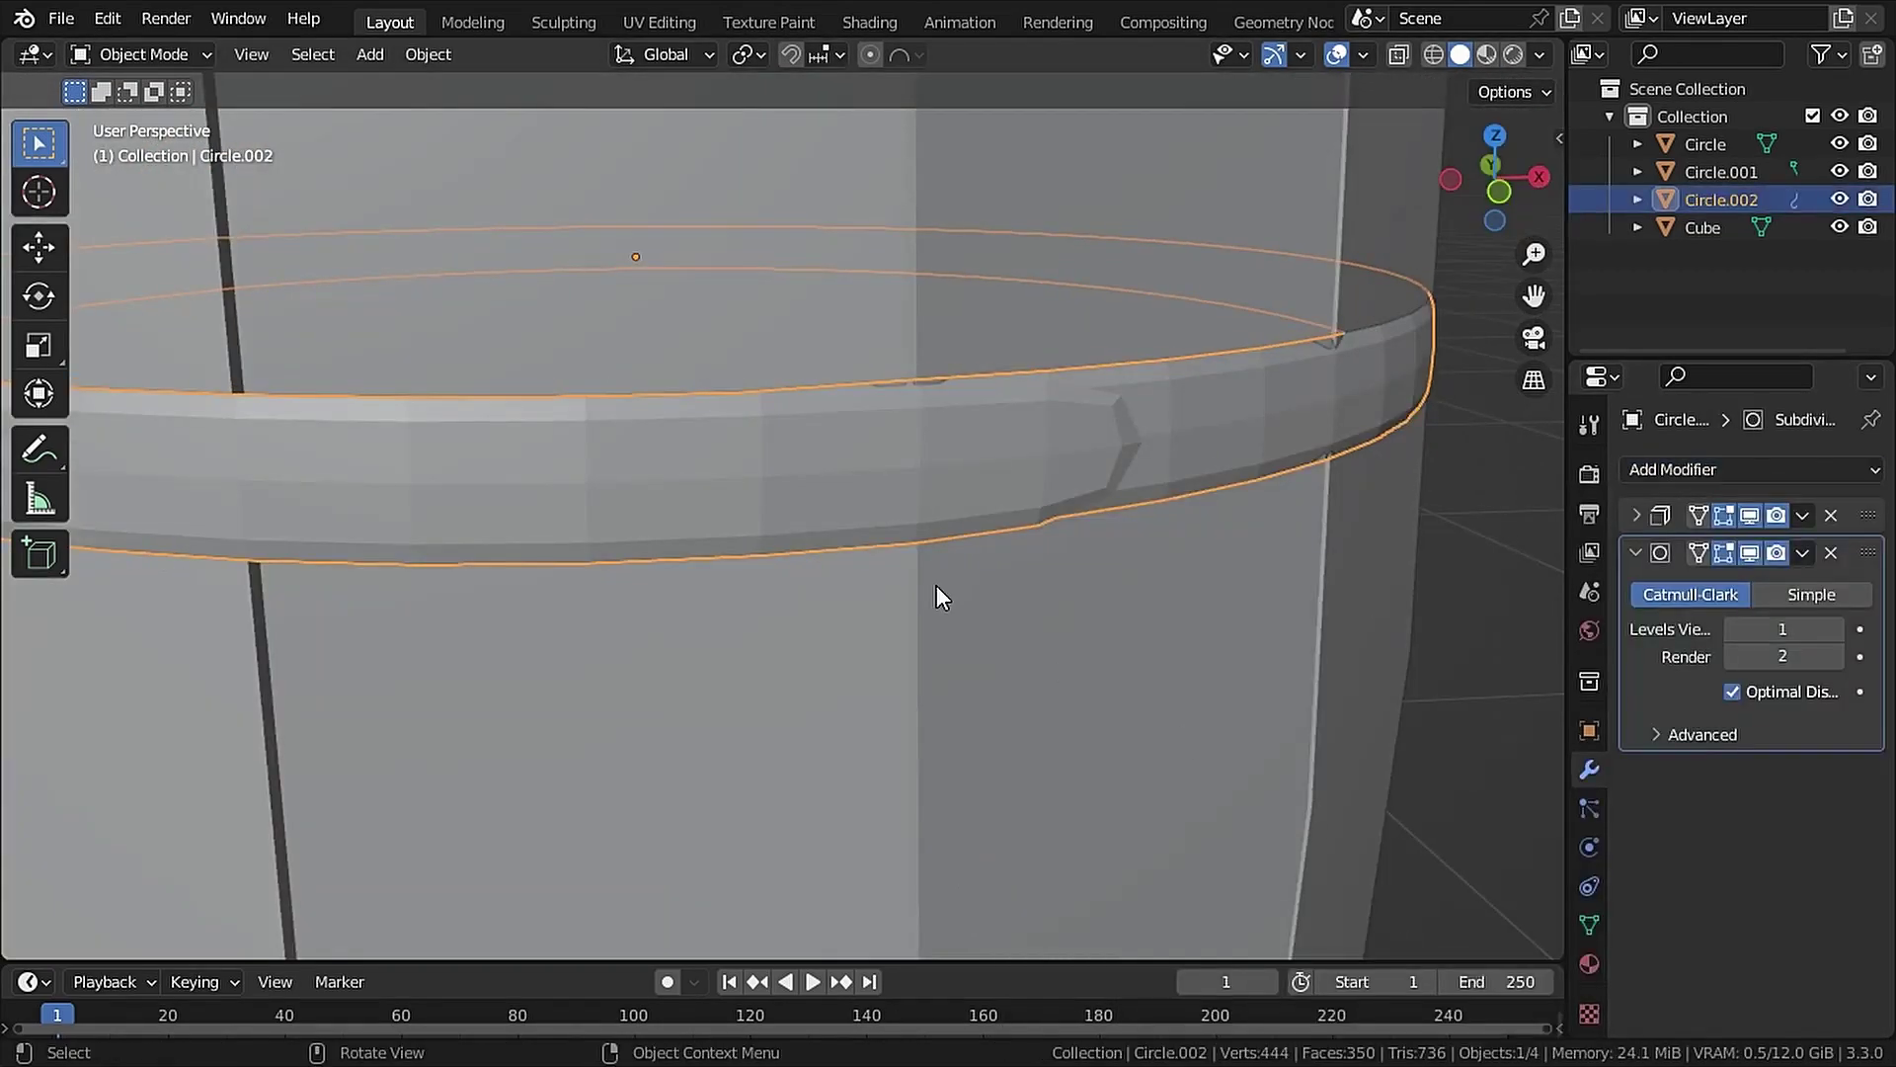
{"action": "middle_click_drag", "start_coordinate": [791, 469], "coordinate": [880, 517]}
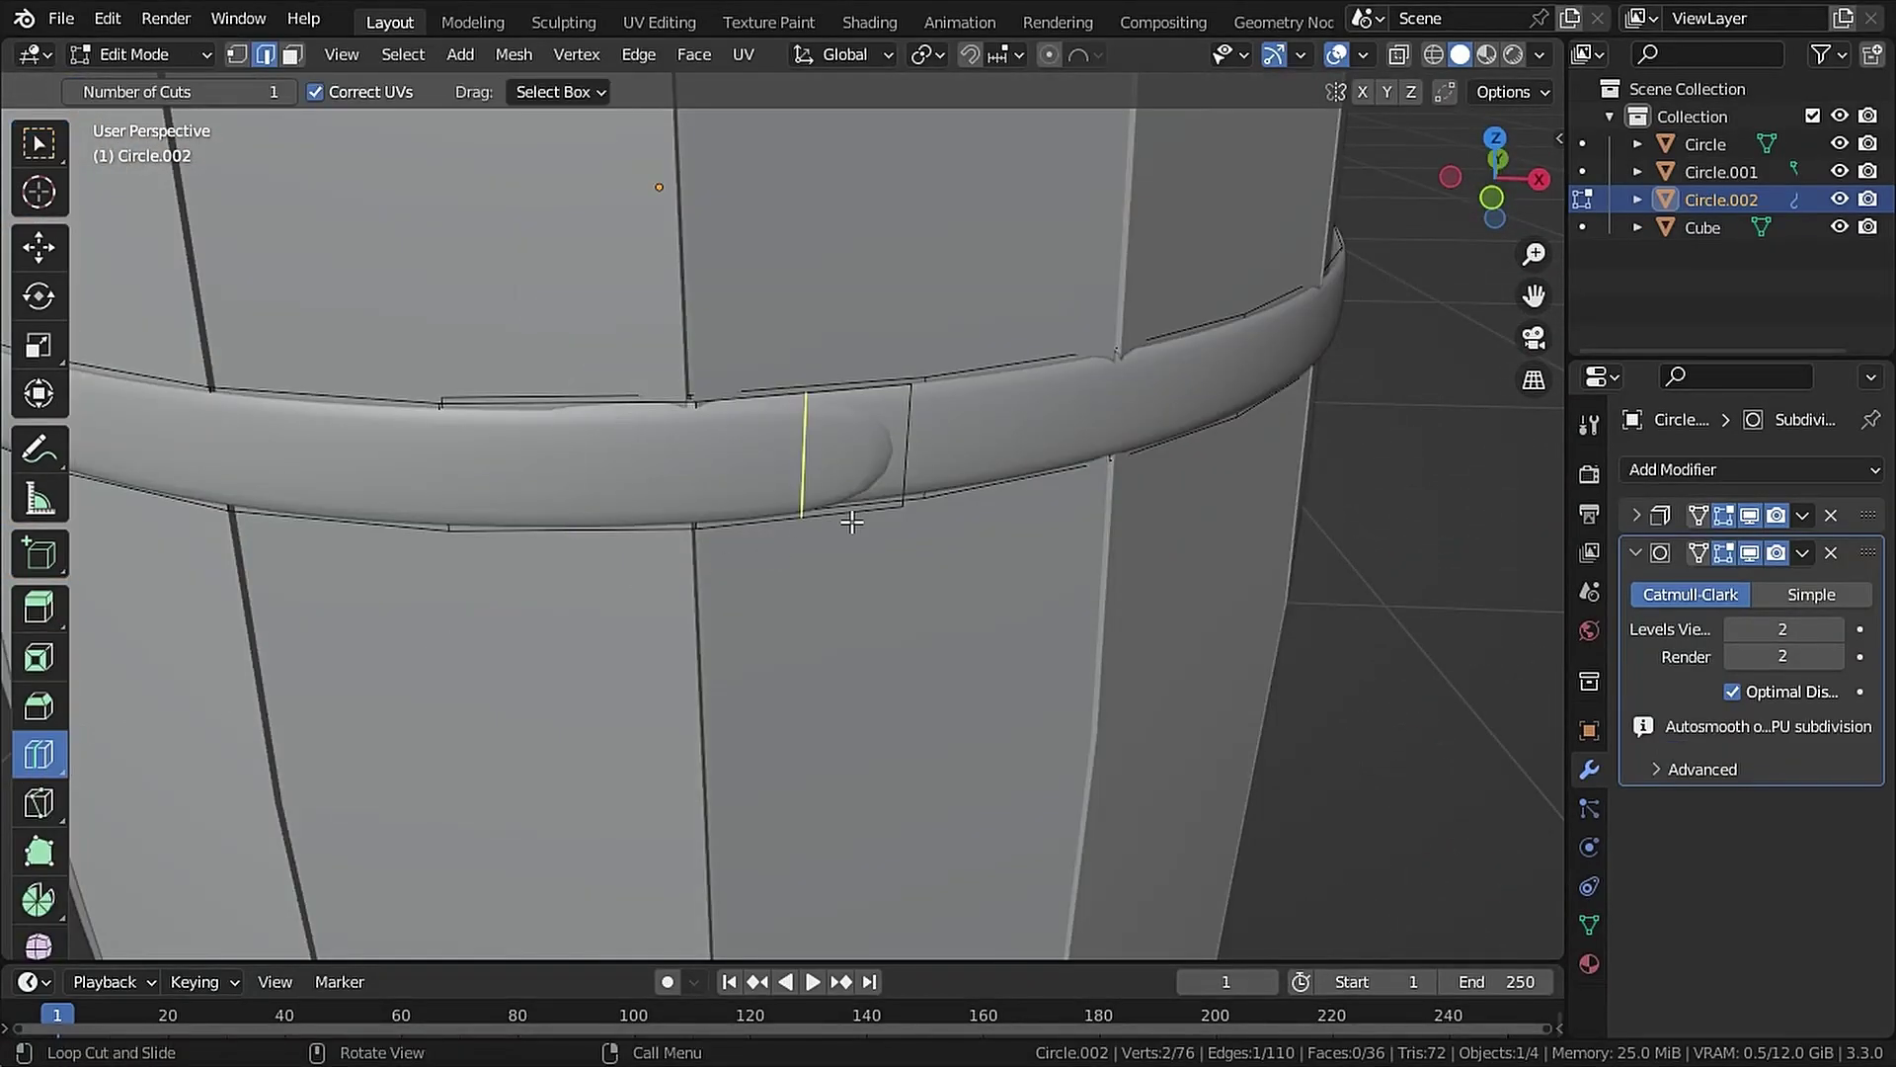
{"action": "left_click_drag", "start_coordinate": [855, 516], "coordinate": [878, 530]}
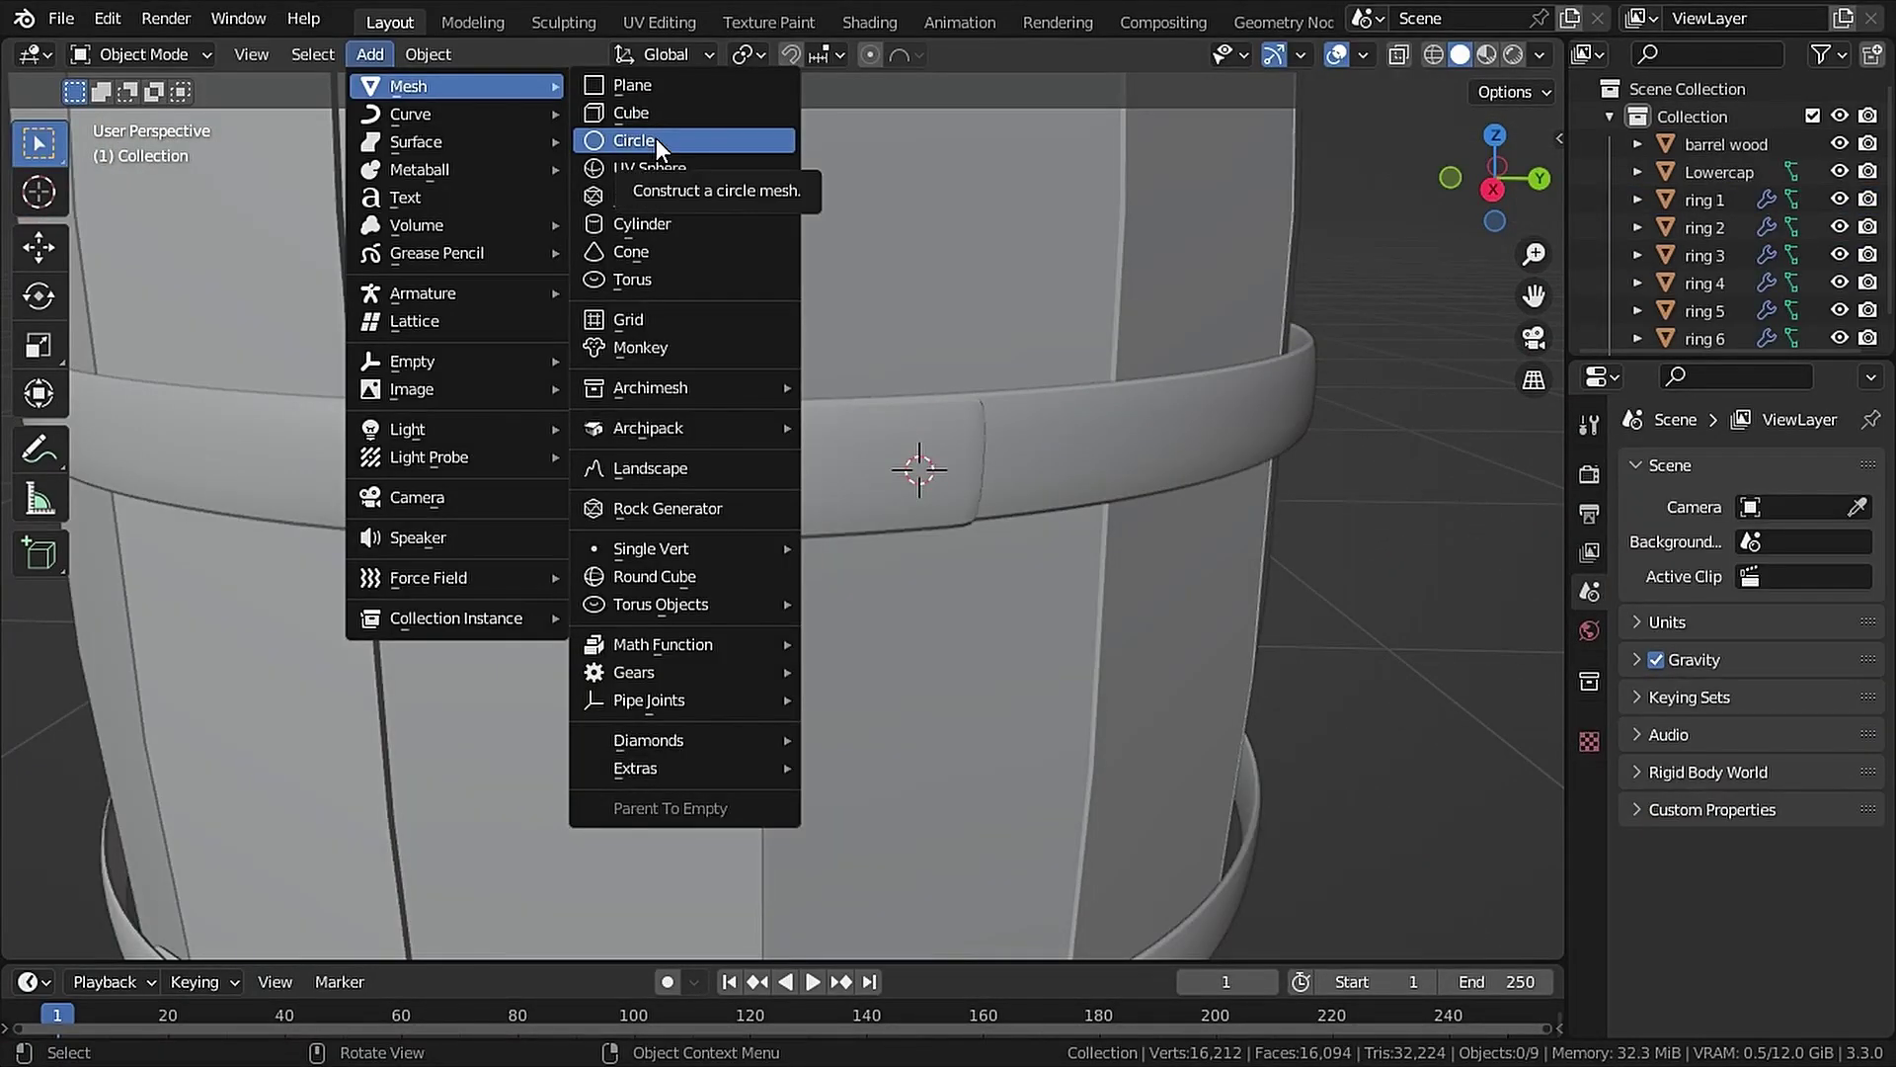
Add a mesh circle at the hoop's overlap, scale it down to rivet size and extrude it about 0.0009 m along local Z
{"action": "left_click", "coordinate": [656, 141]}
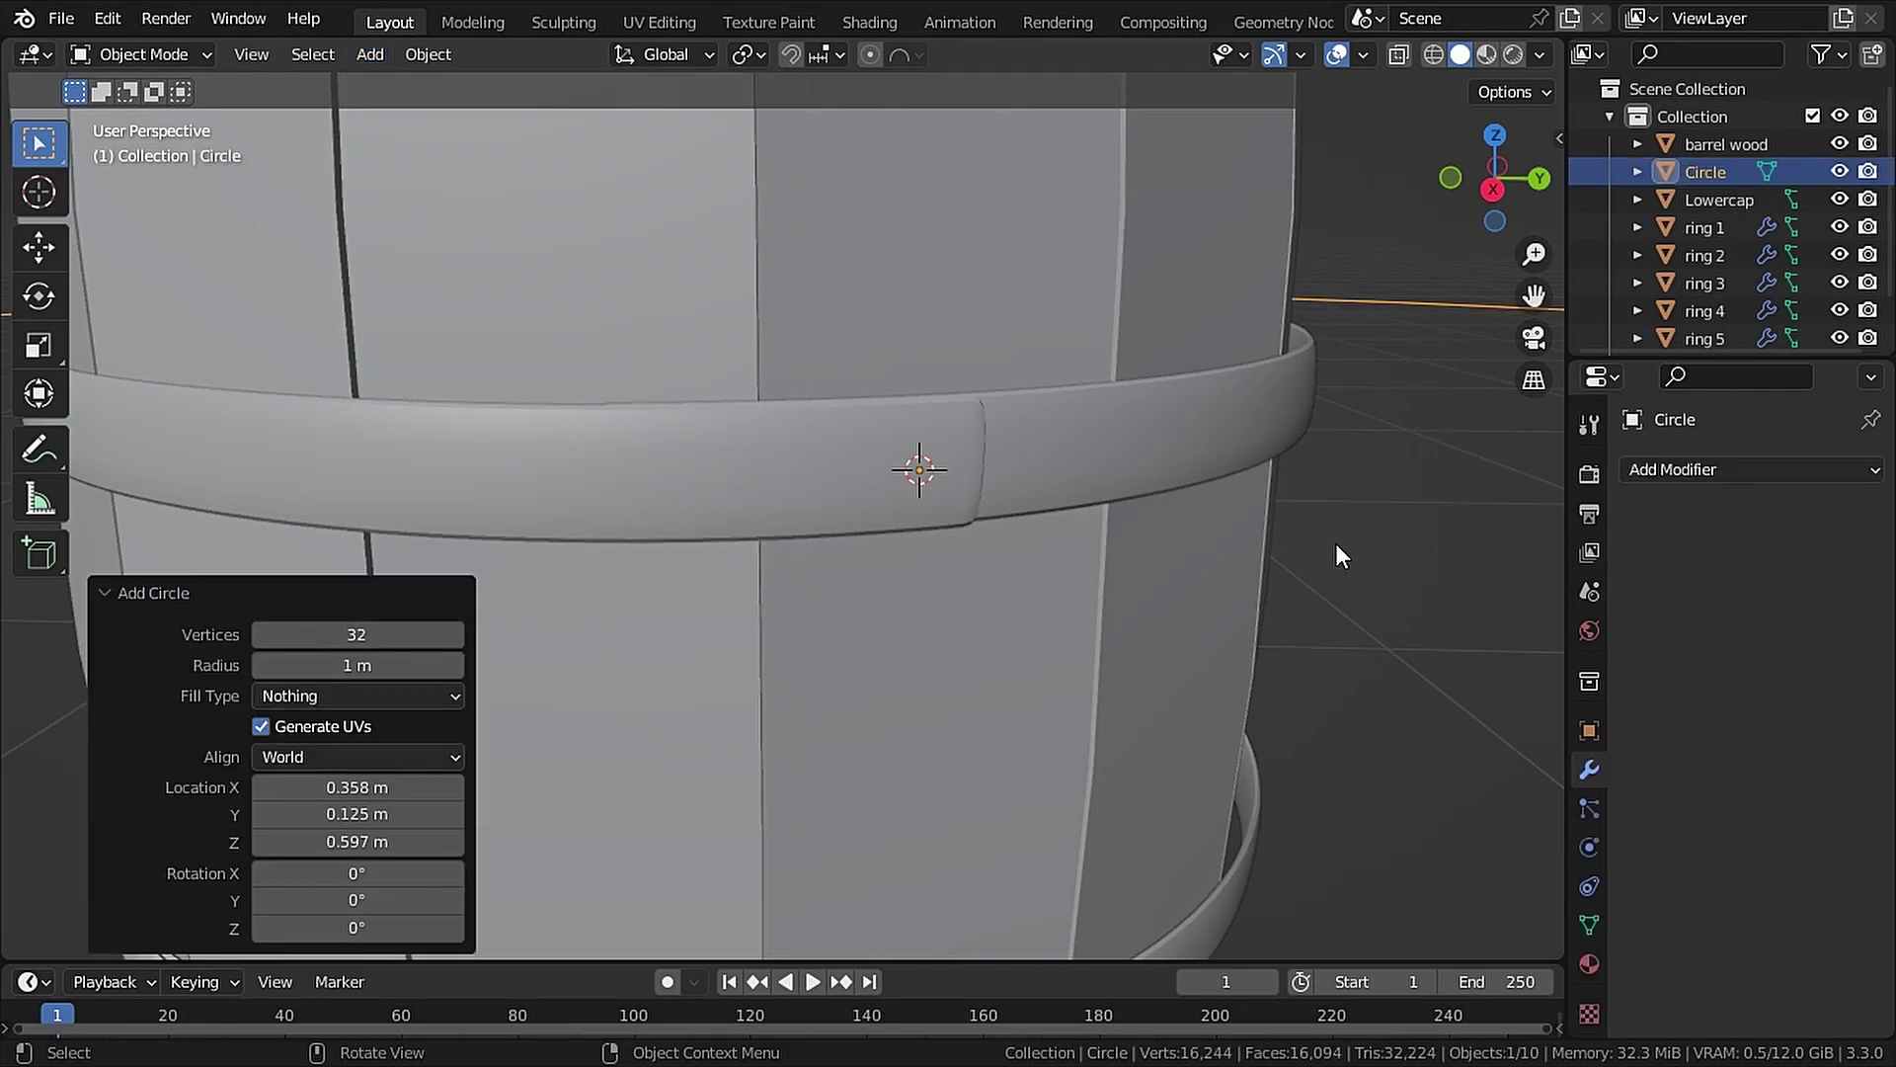
{"action": "key", "text": "s"}
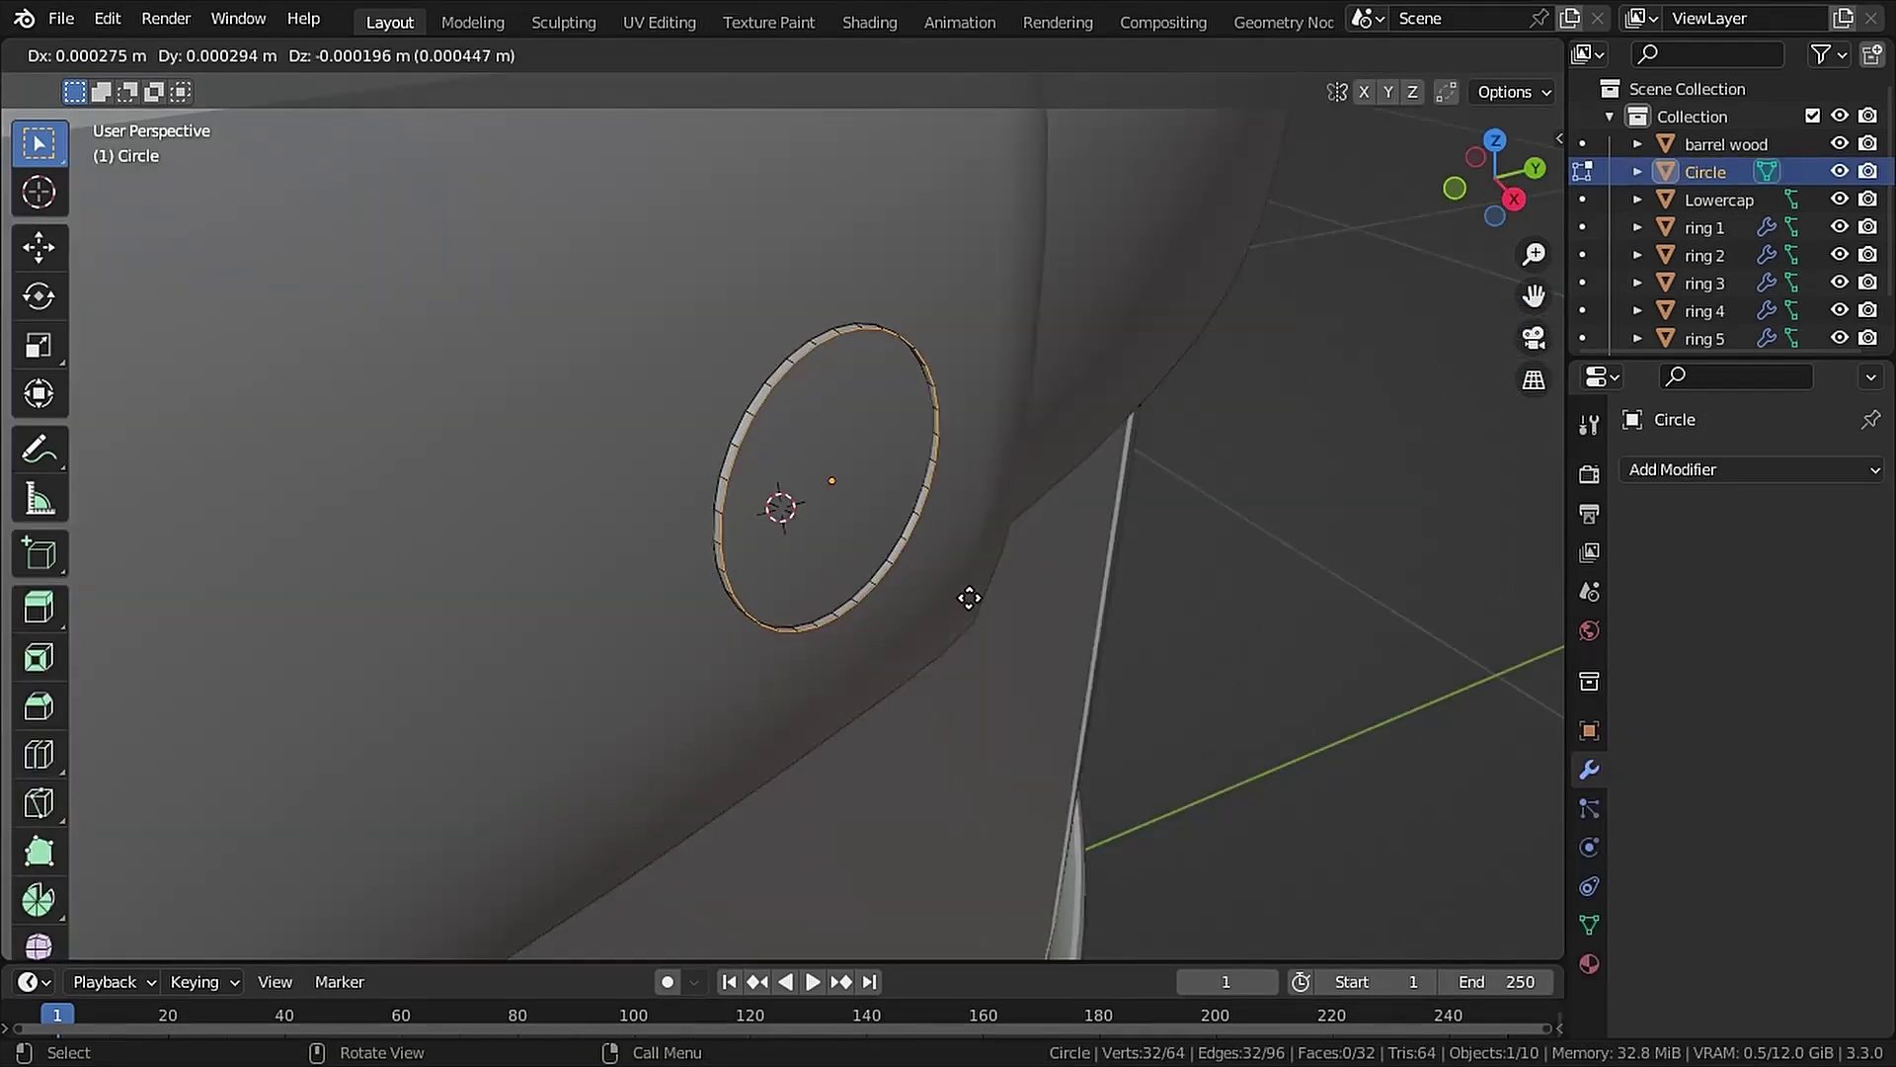
{"action": "key", "text": "z"}
{"action": "key", "text": "z"}
{"action": "left_click", "coordinate": [953, 592]}
{"action": "key", "text": "i"}
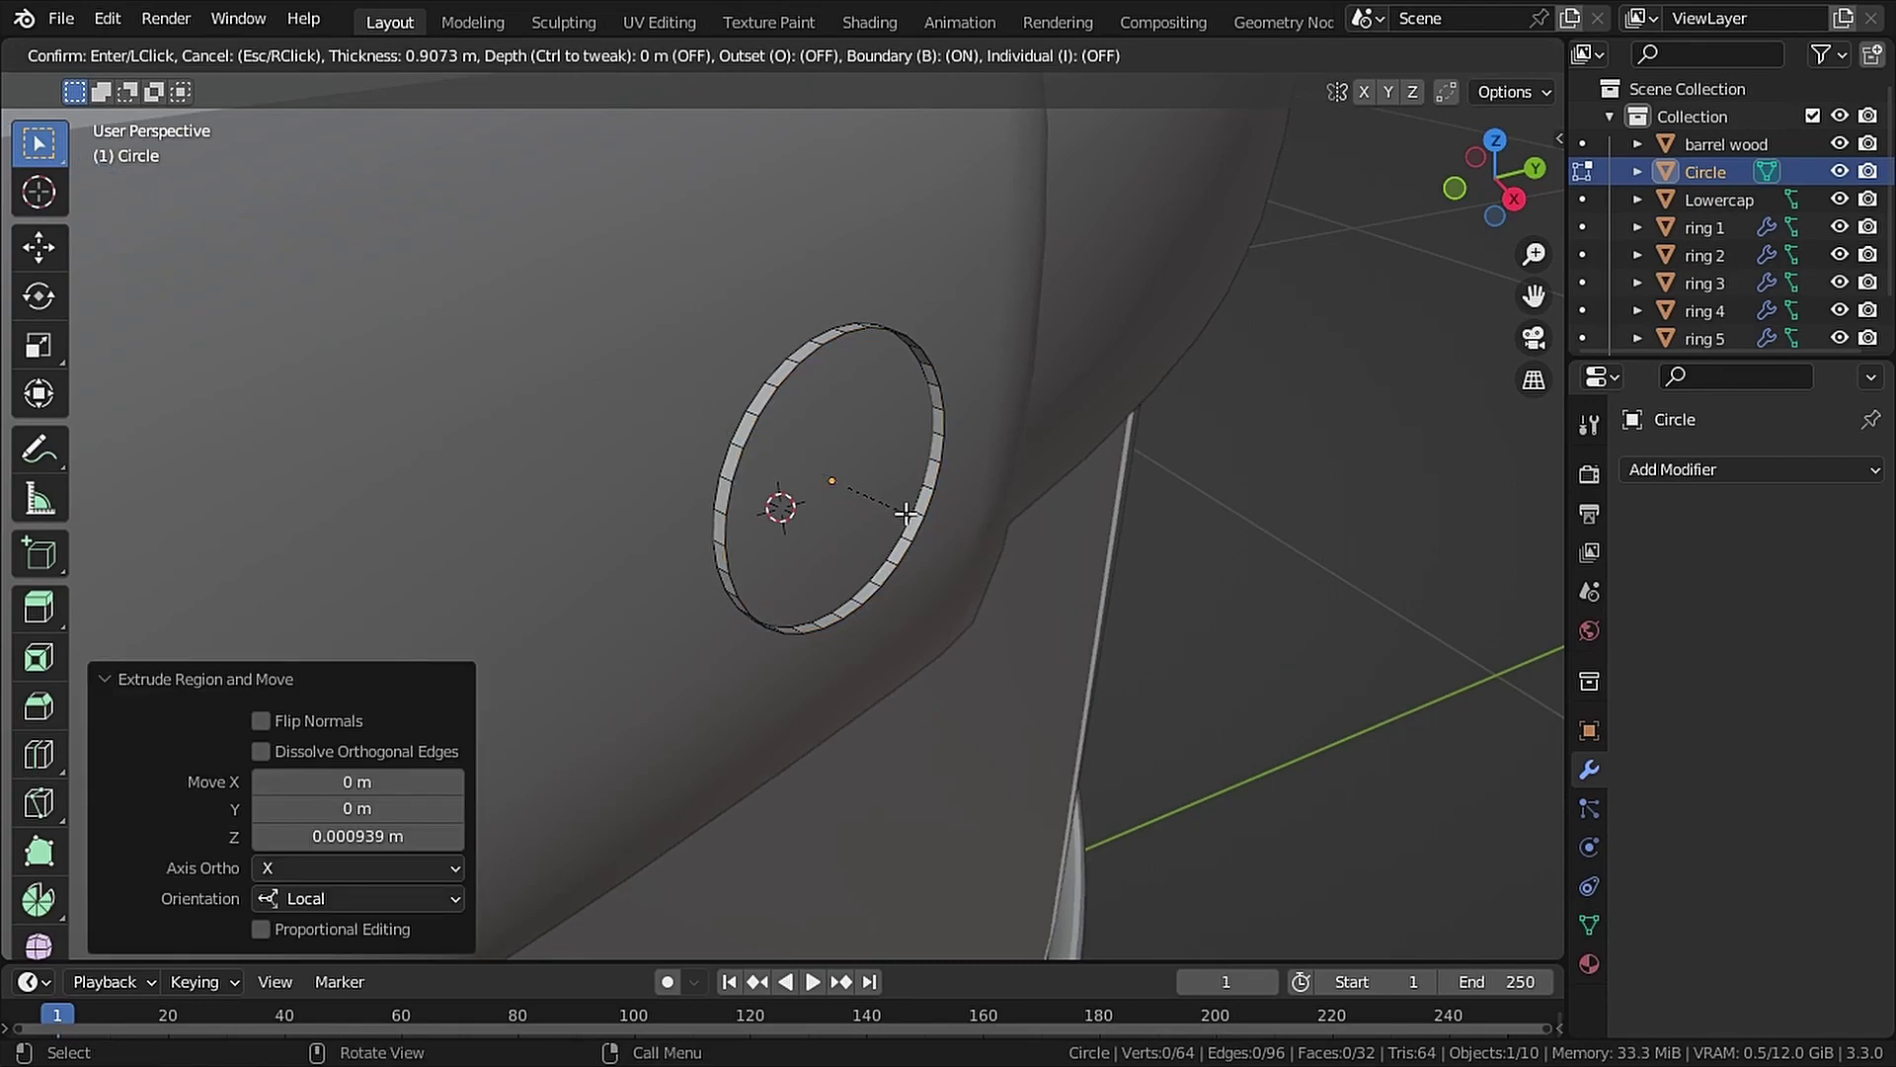
{"action": "left_click", "coordinate": [907, 513]}
{"action": "key", "text": "ctrl+z"}
Extrude the rivet's outer rim in place and scale the new loop inward to 0.881
{"action": "key", "text": "e"}
{"action": "right_click", "coordinate": [1144, 570]}
{"action": "key", "text": "s"}
{"action": "left_click", "coordinate": [1169, 517]}
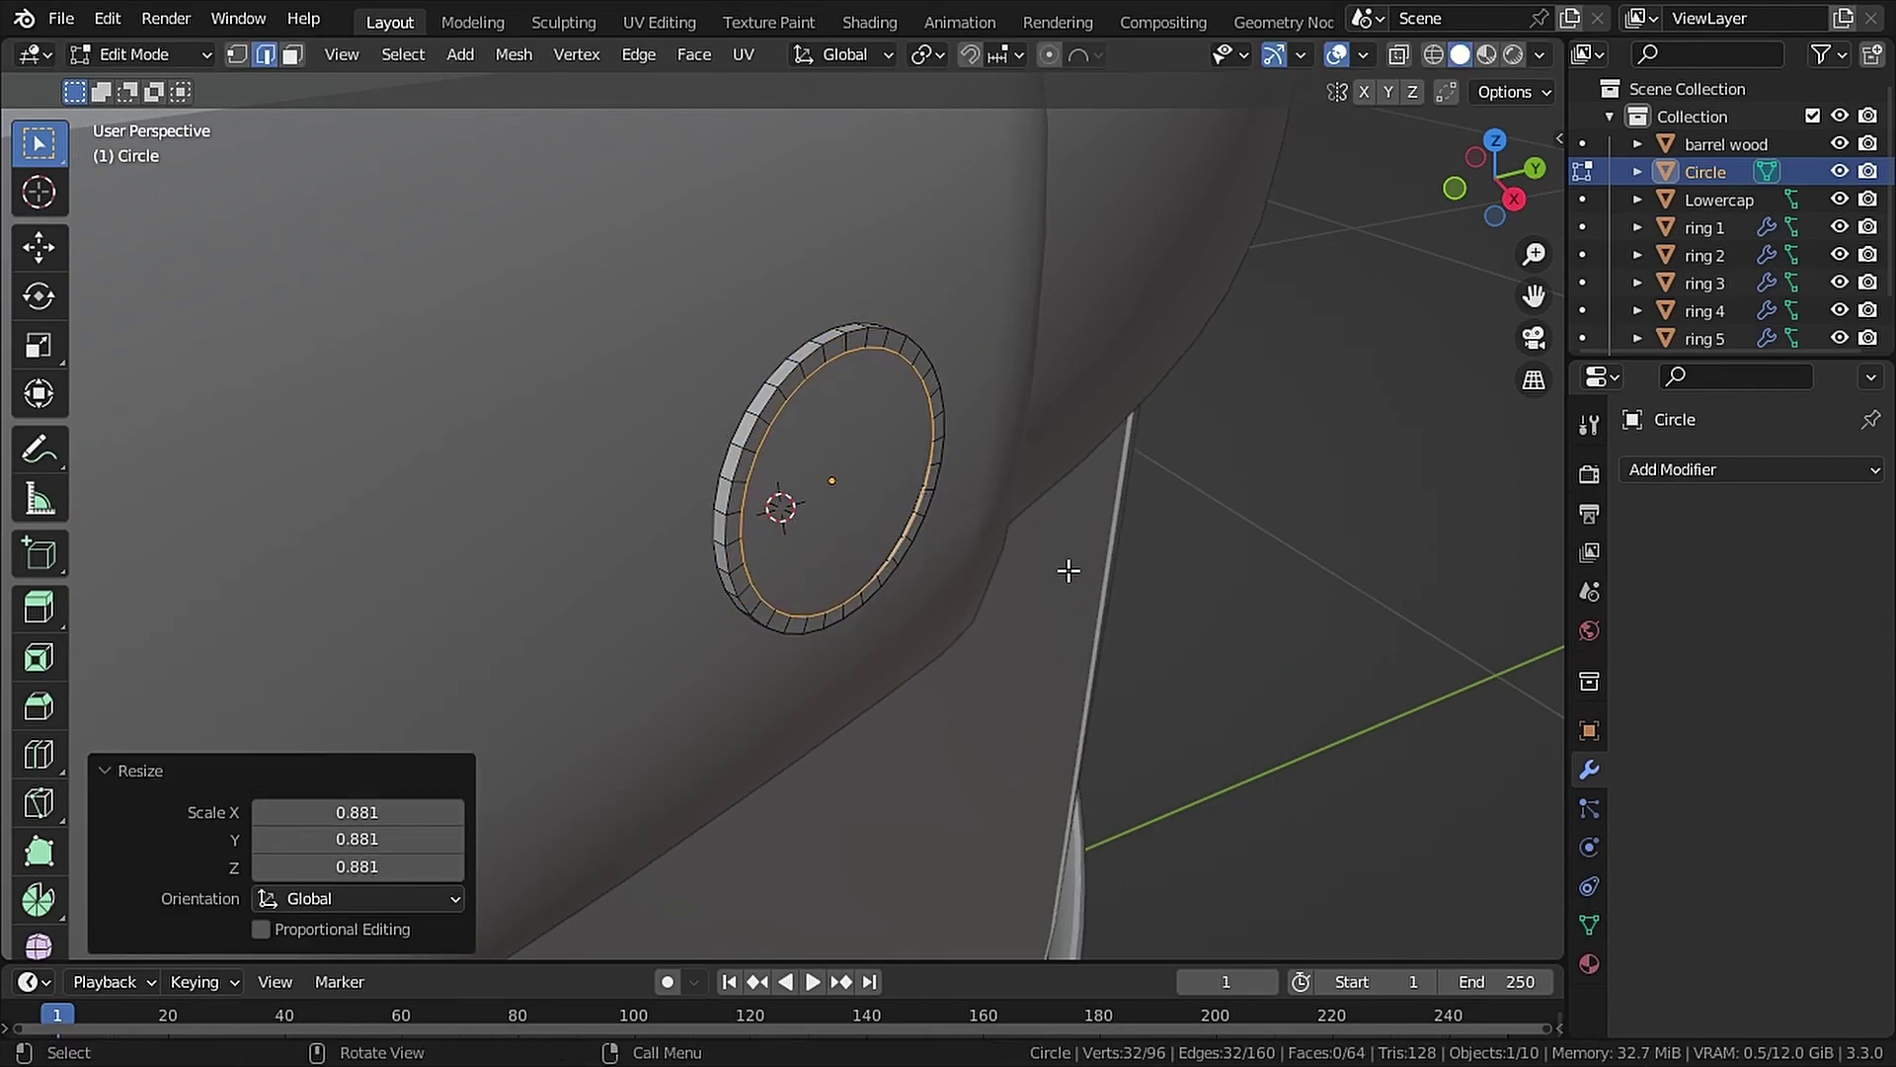
Extrude the rivet's inner loop about 0.0034 m along local Z and close it with a bevelled face
{"action": "key", "text": "e"}
{"action": "key", "text": "z"}
{"action": "key", "text": "z"}
{"action": "left_click", "coordinate": [1118, 579]}
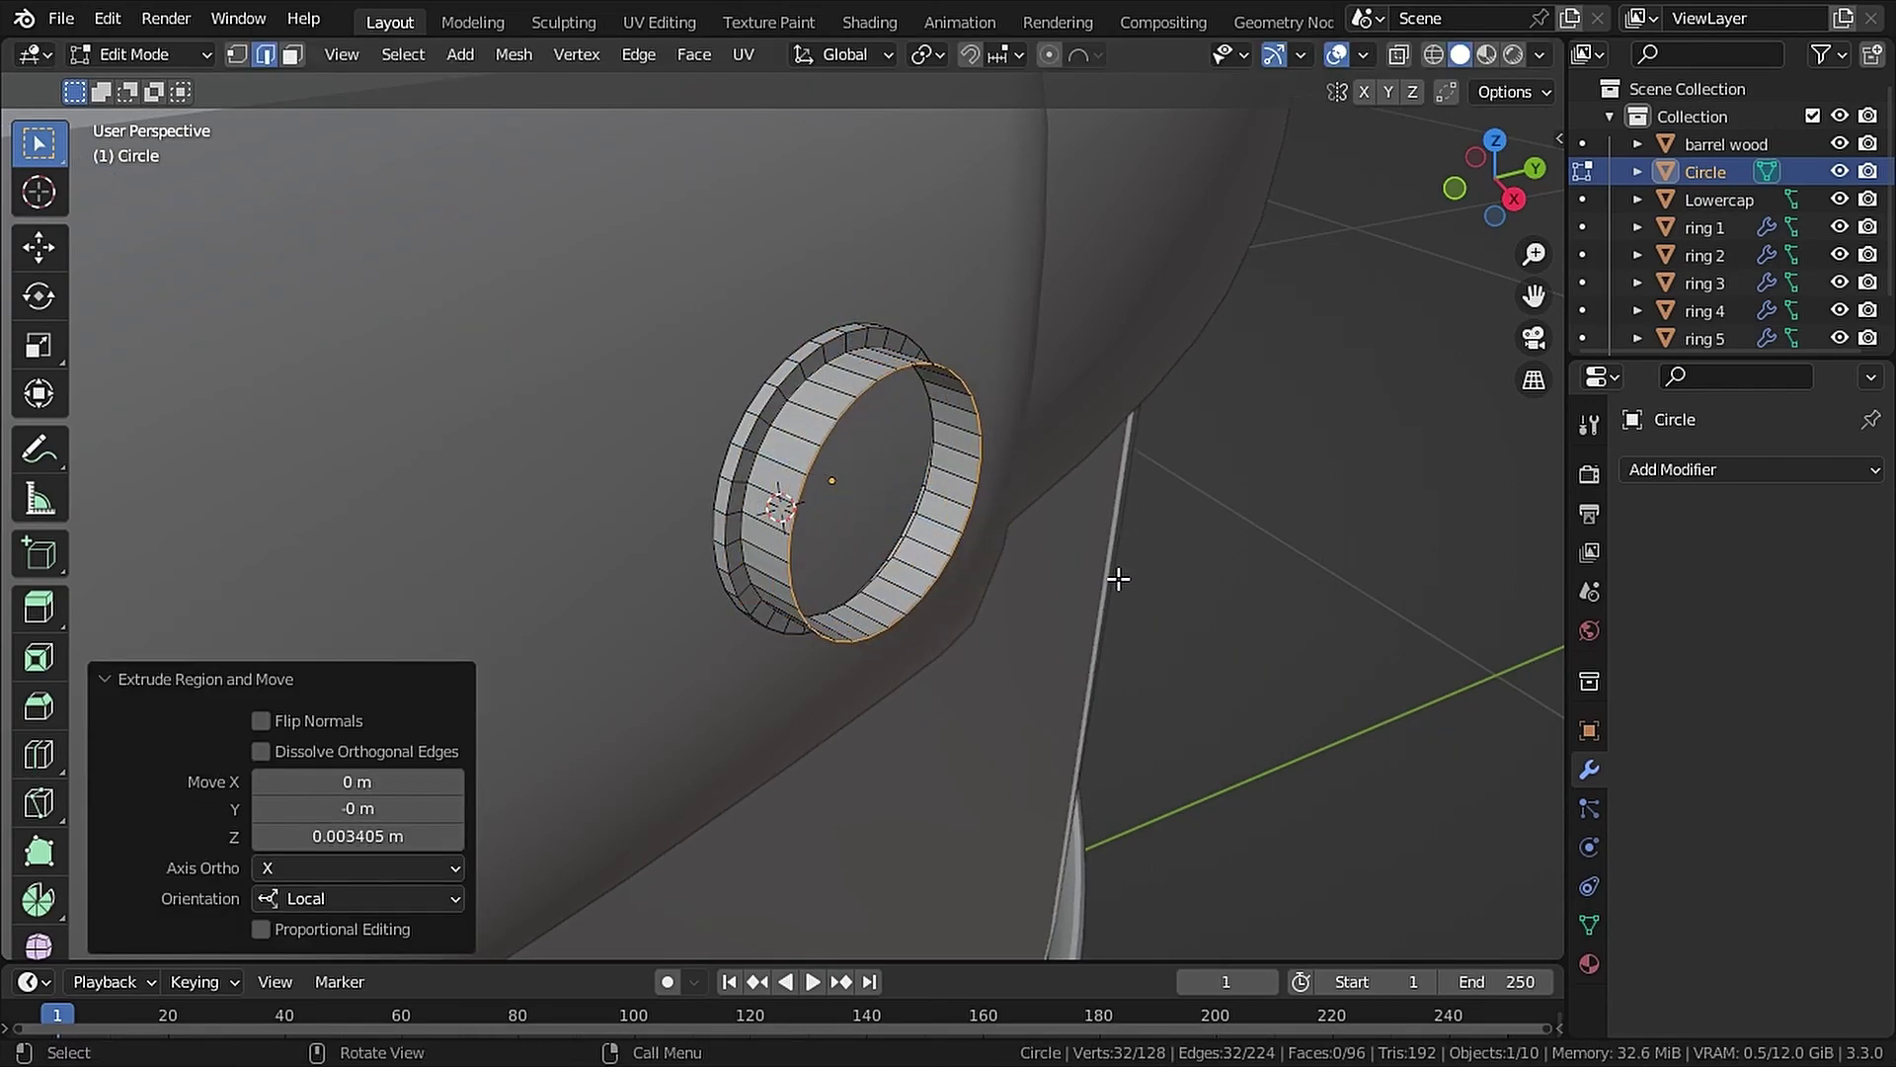
{"action": "key", "text": "f"}
{"action": "key", "text": "ctrl+b"}
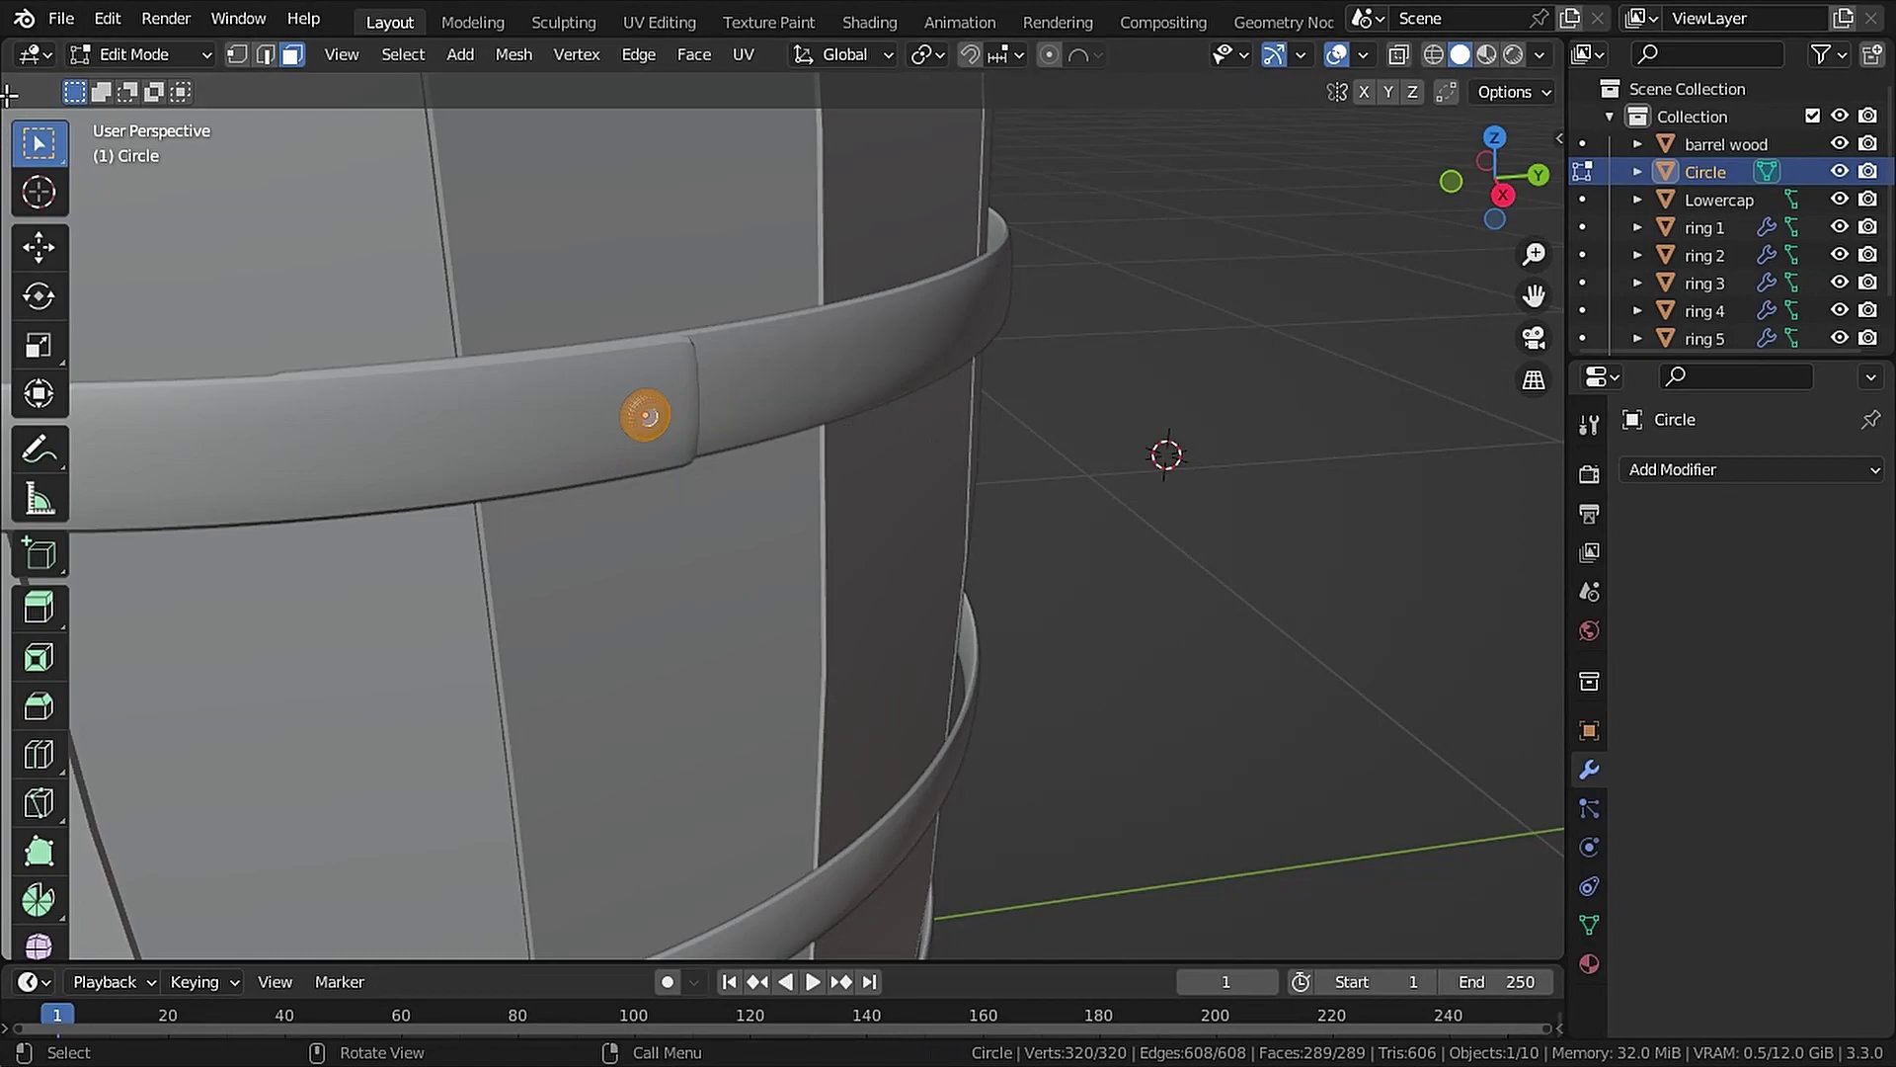
Return the rivet to Object Mode and save the file
{"action": "left_click", "coordinate": [174, 54]}
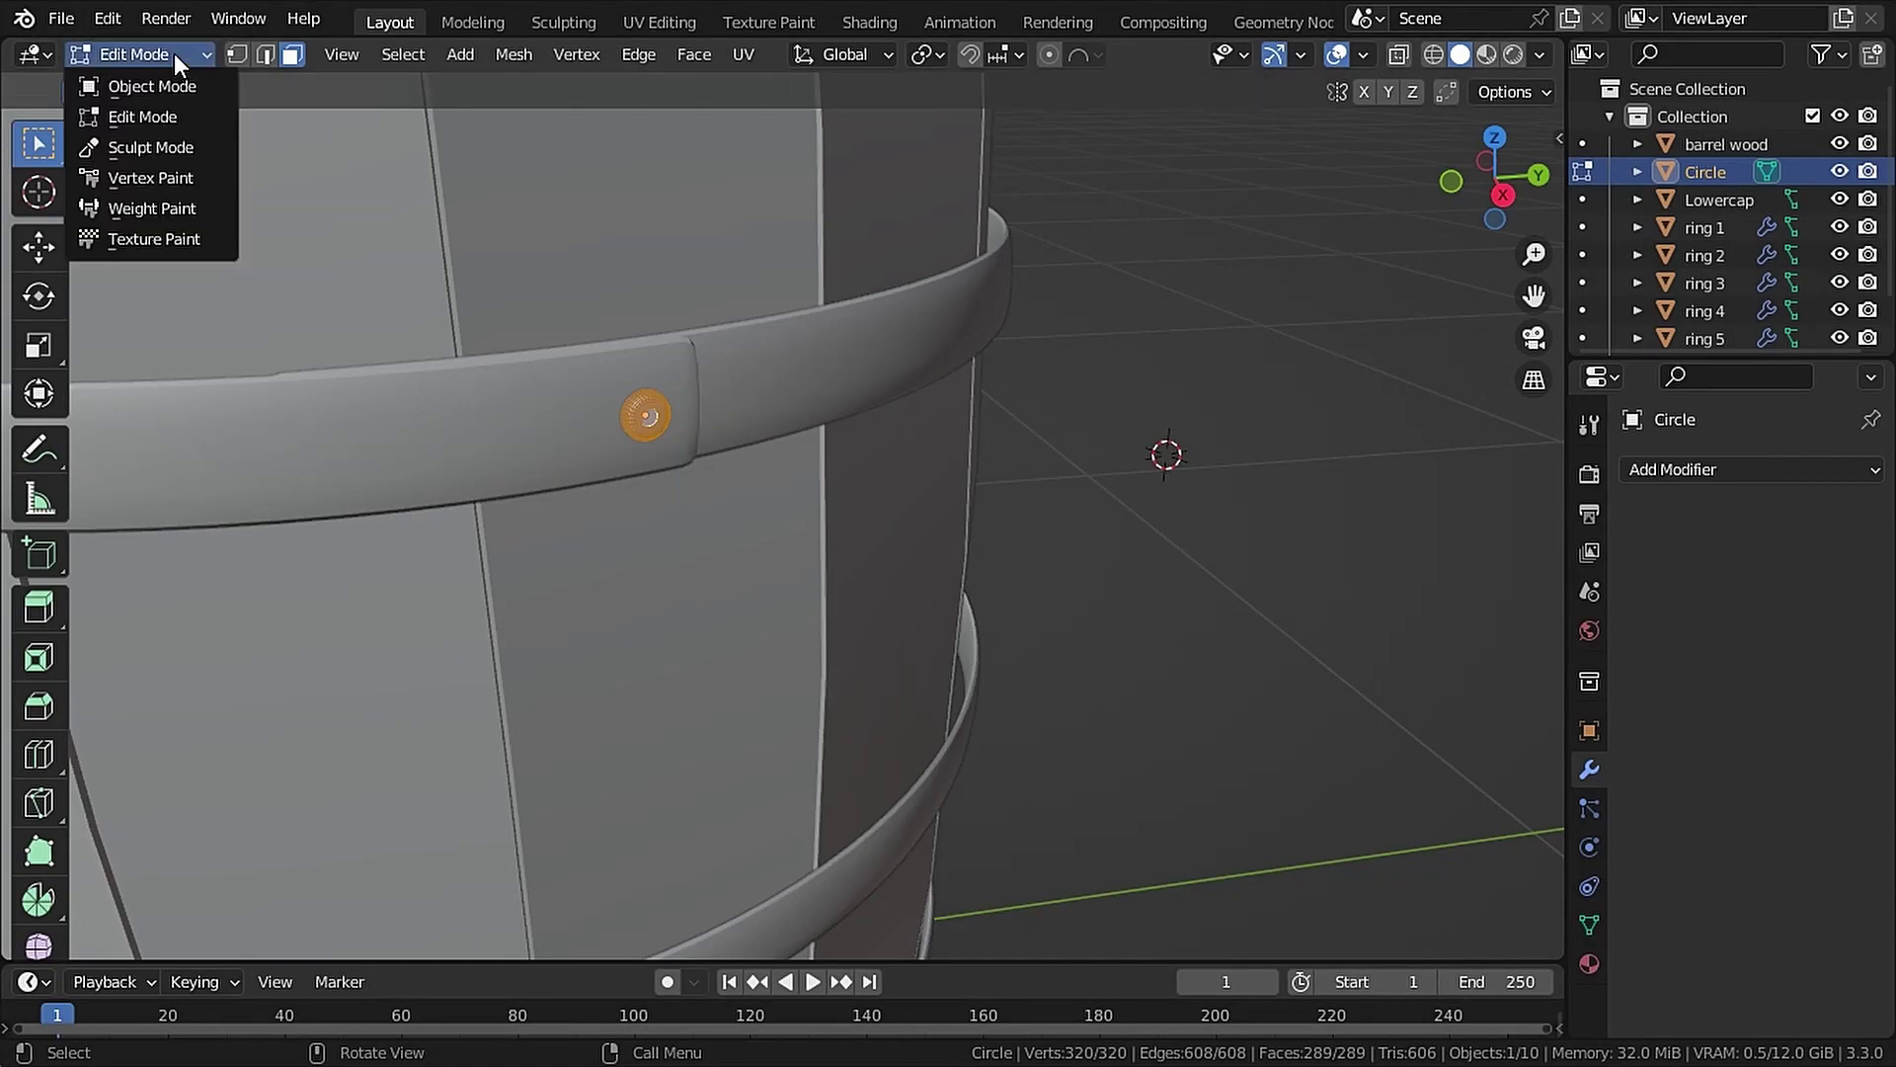
{"action": "left_click", "coordinate": [166, 80]}
{"action": "key", "text": "ctrl+s"}
Duplicate the rivet in place and snap the copy to the 3D cursor beside the original on the hoop
{"action": "scroll", "coordinate": [673, 424], "scroll_direction": "up", "scroll_amount": 3}
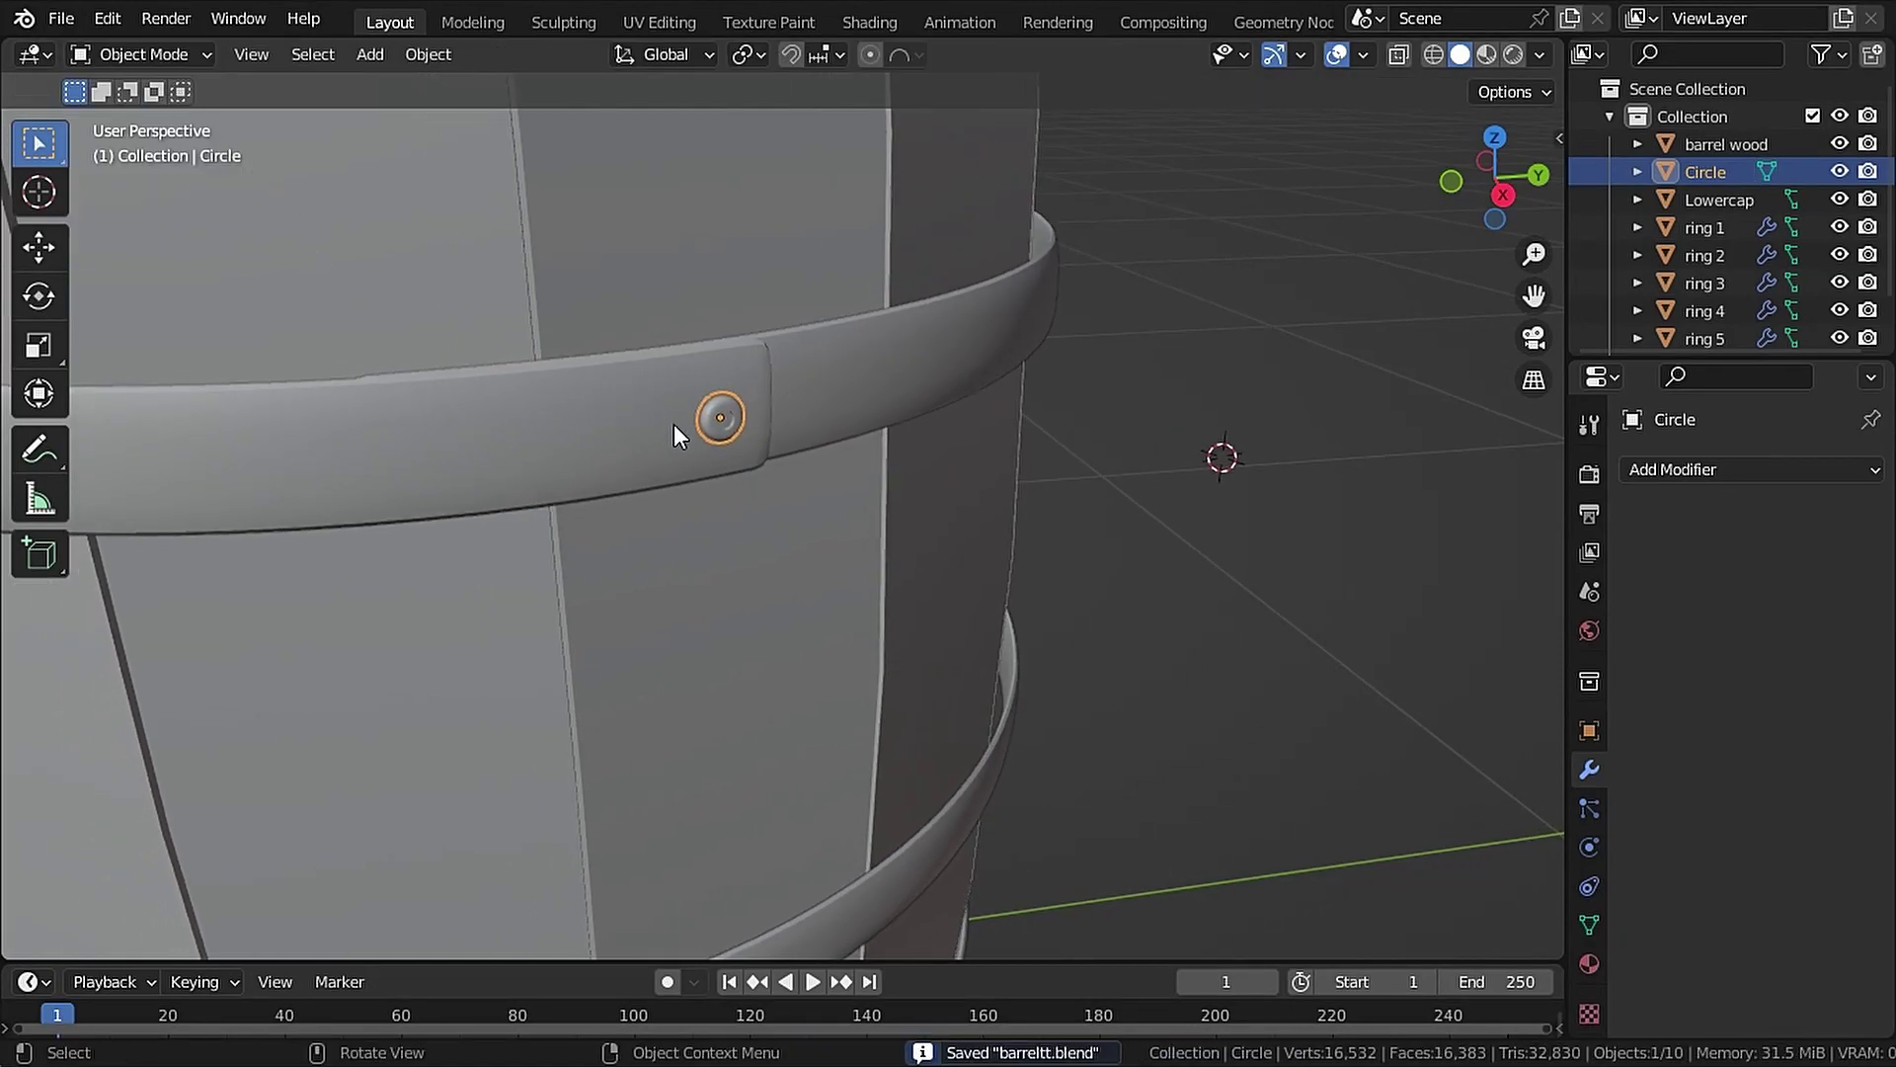
{"action": "middle_click_drag", "start_coordinate": [667, 426], "coordinate": [731, 507], "text": "shift"}
{"action": "key", "text": "shift+d"}
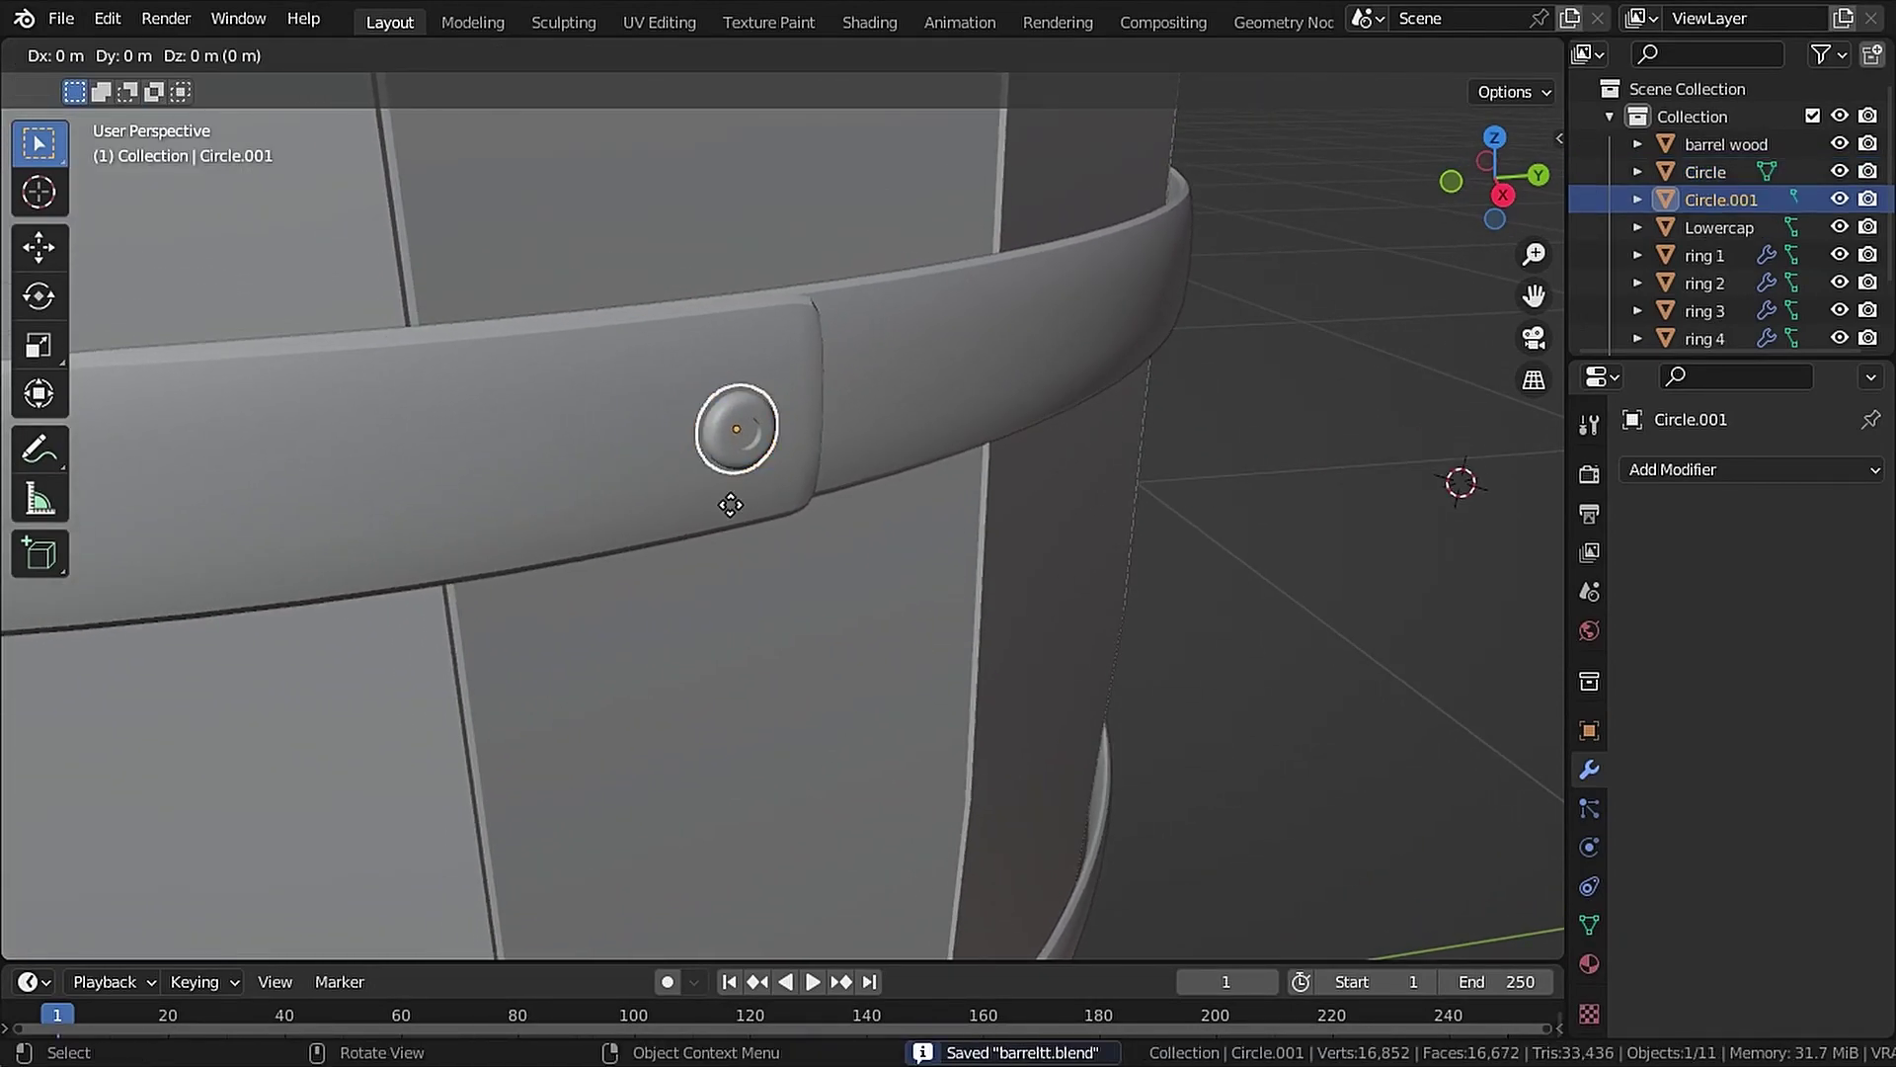
{"action": "right_click", "coordinate": [851, 461]}
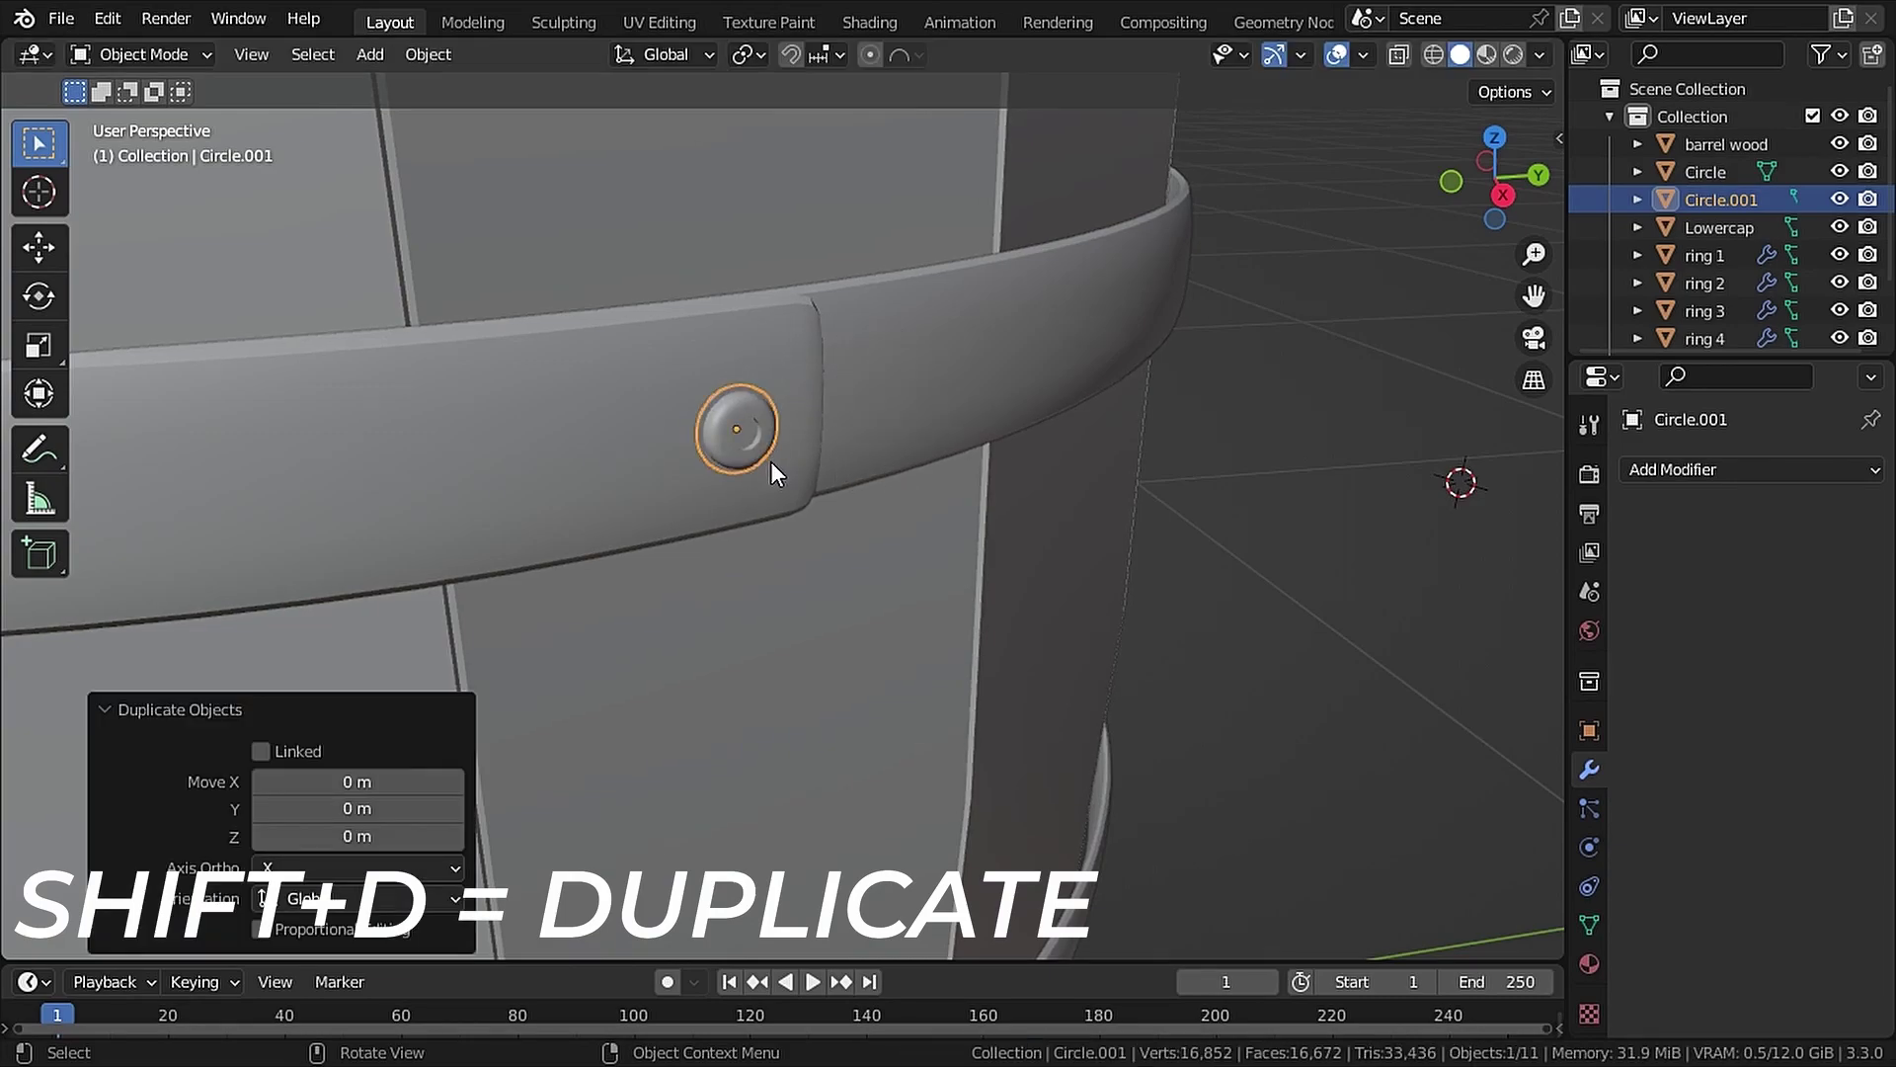
{"action": "key", "text": "KP_1"}
{"action": "key", "text": "KP_3"}
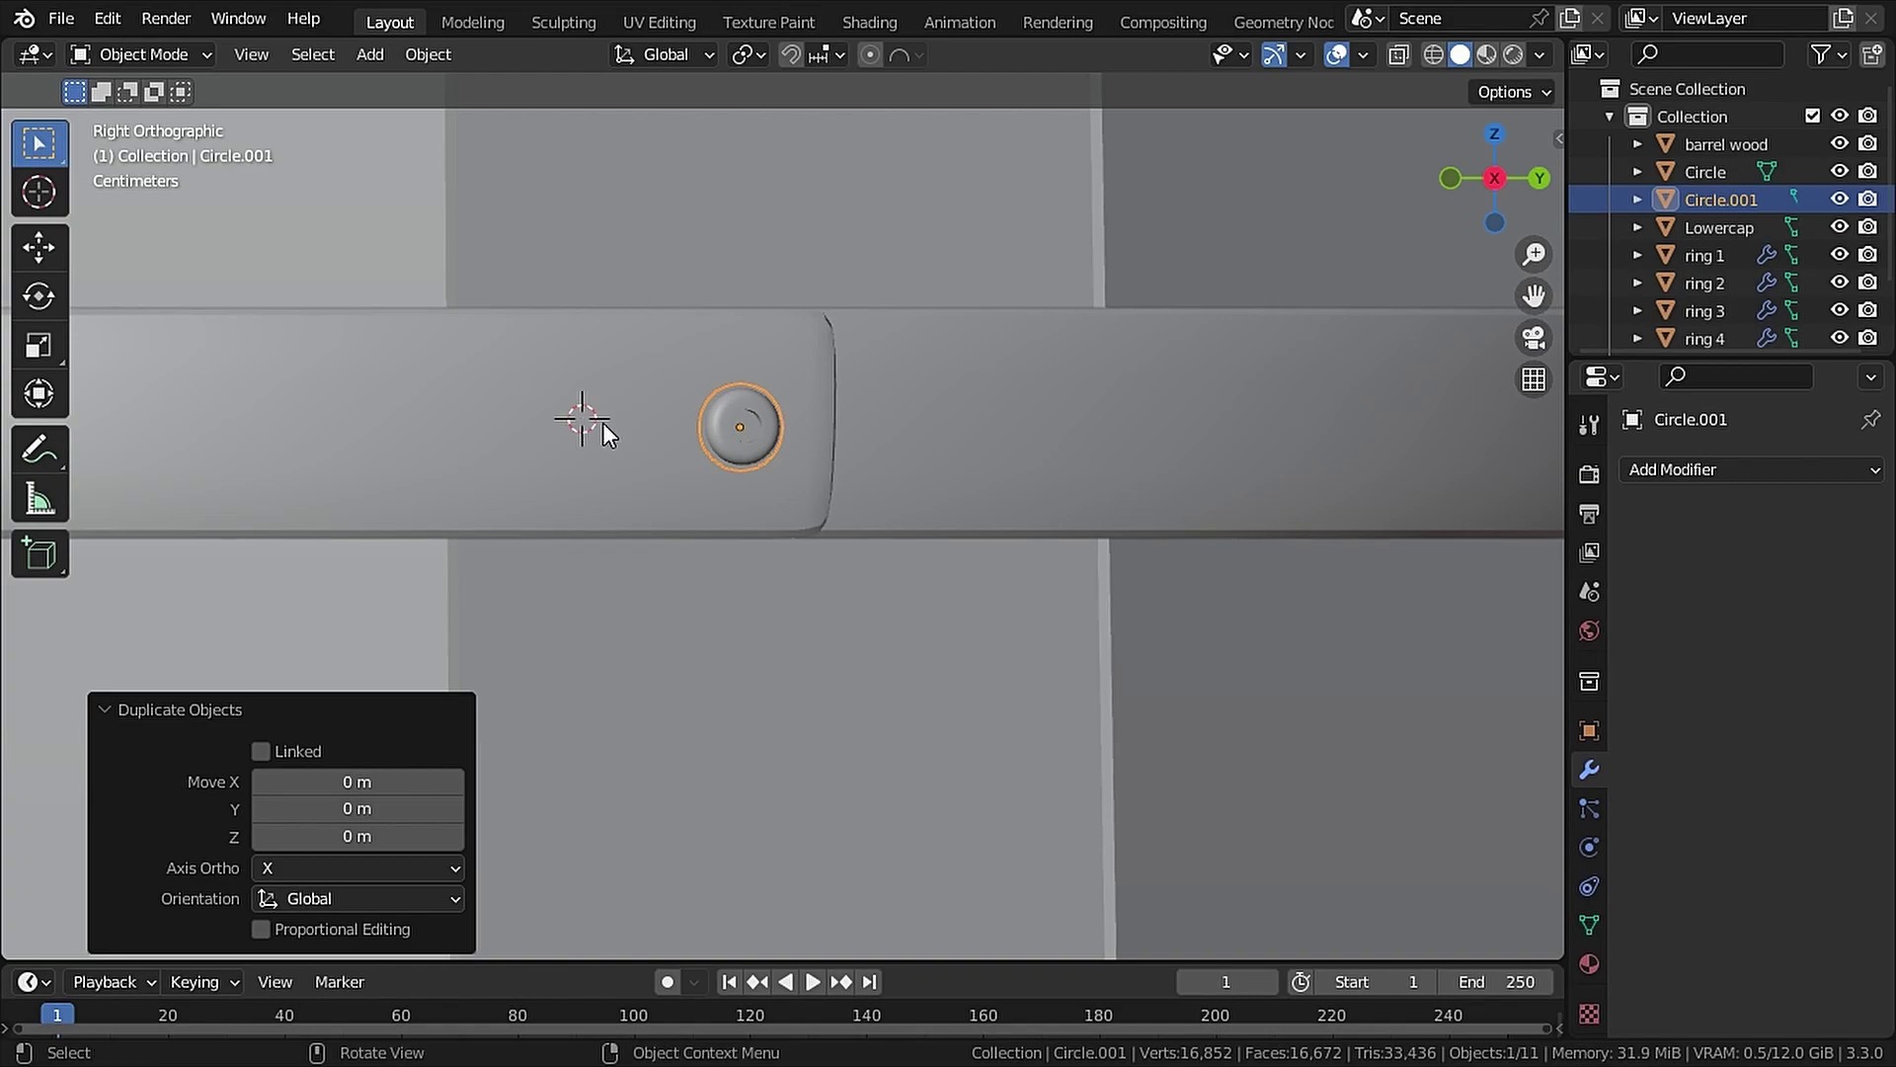
{"action": "right_click", "coordinate": [608, 413]}
{"action": "mouse_move", "coordinate": [544, 751]}
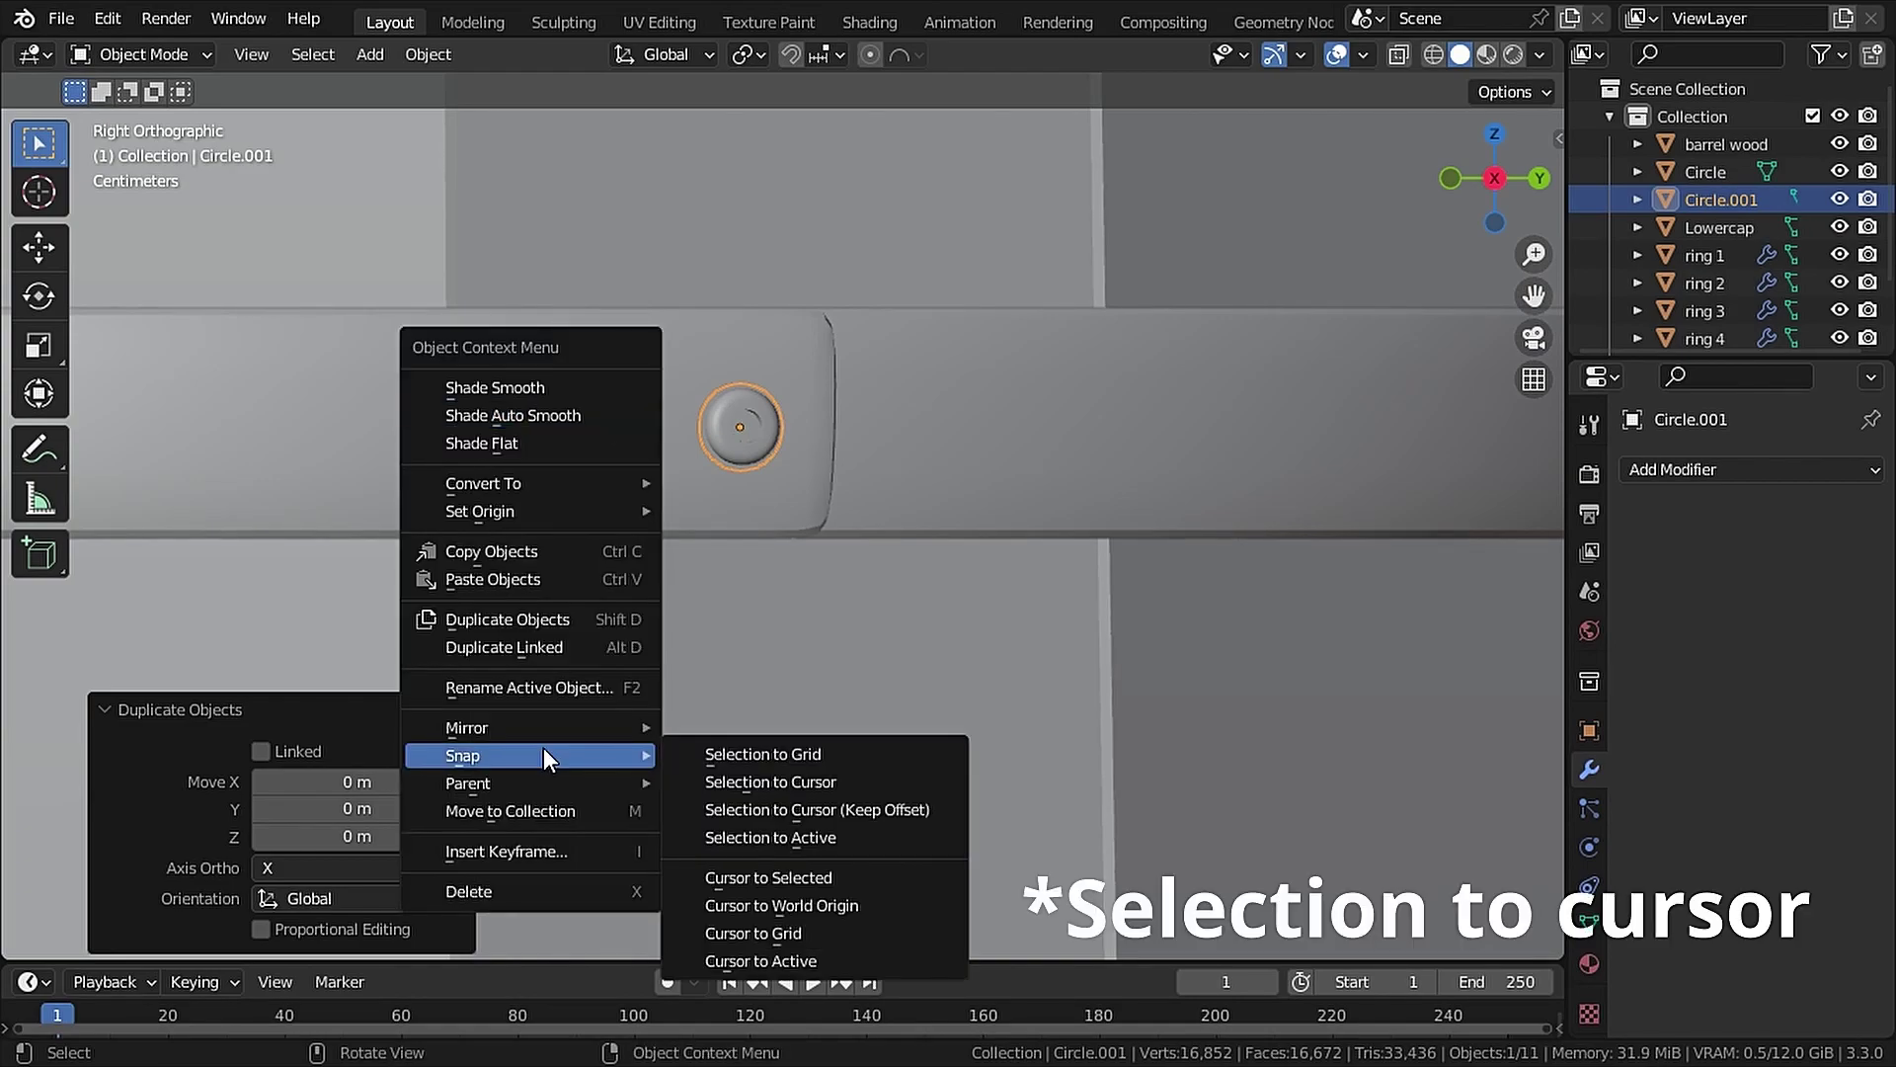
{"action": "left_click", "coordinate": [743, 781]}
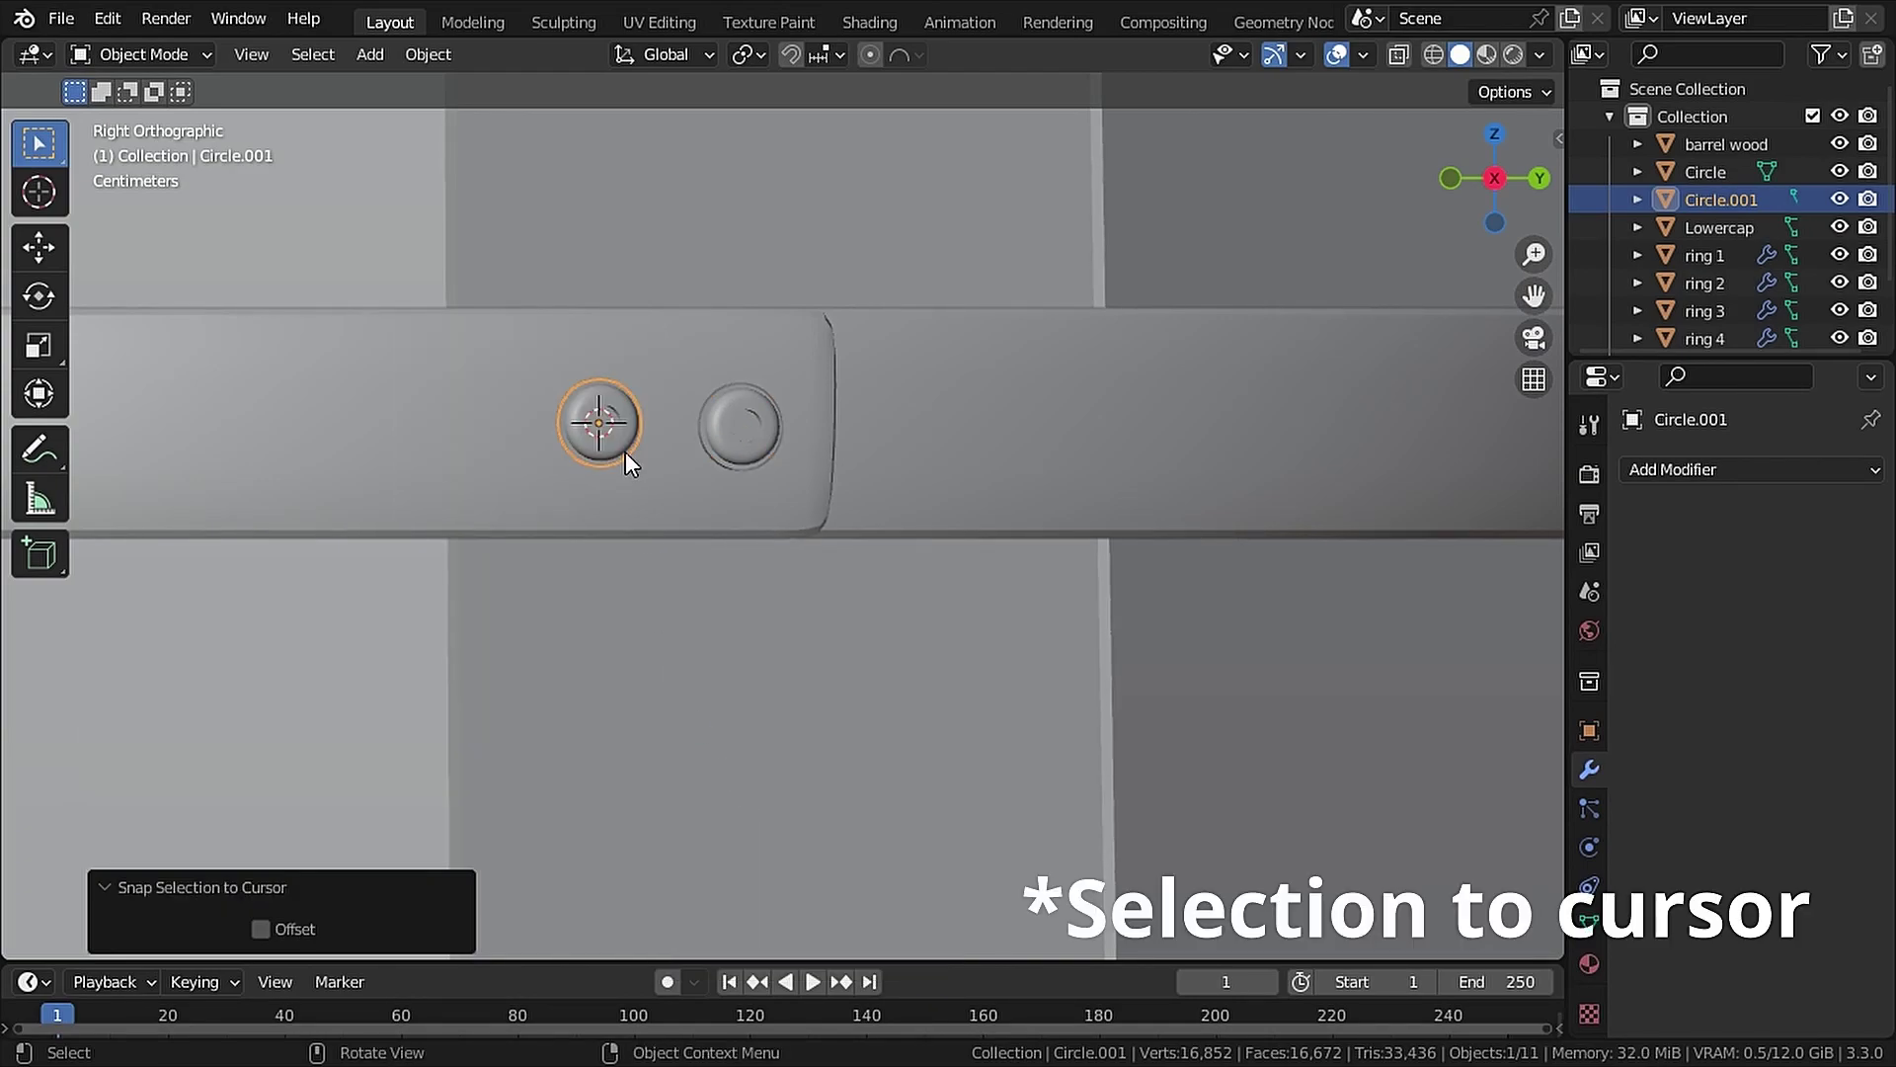
Rotate the rivet copy on the top hoop about Z and Y and move it to sit flush on the overlap
{"action": "middle_click_drag", "start_coordinate": [625, 453], "coordinate": [993, 545]}
{"action": "middle_click_drag", "start_coordinate": [755, 463], "coordinate": [1037, 554]}
{"action": "scroll", "coordinate": [1037, 553], "scroll_direction": "down", "scroll_amount": 5}
{"action": "middle_click_drag", "start_coordinate": [597, 506], "coordinate": [684, 502]}
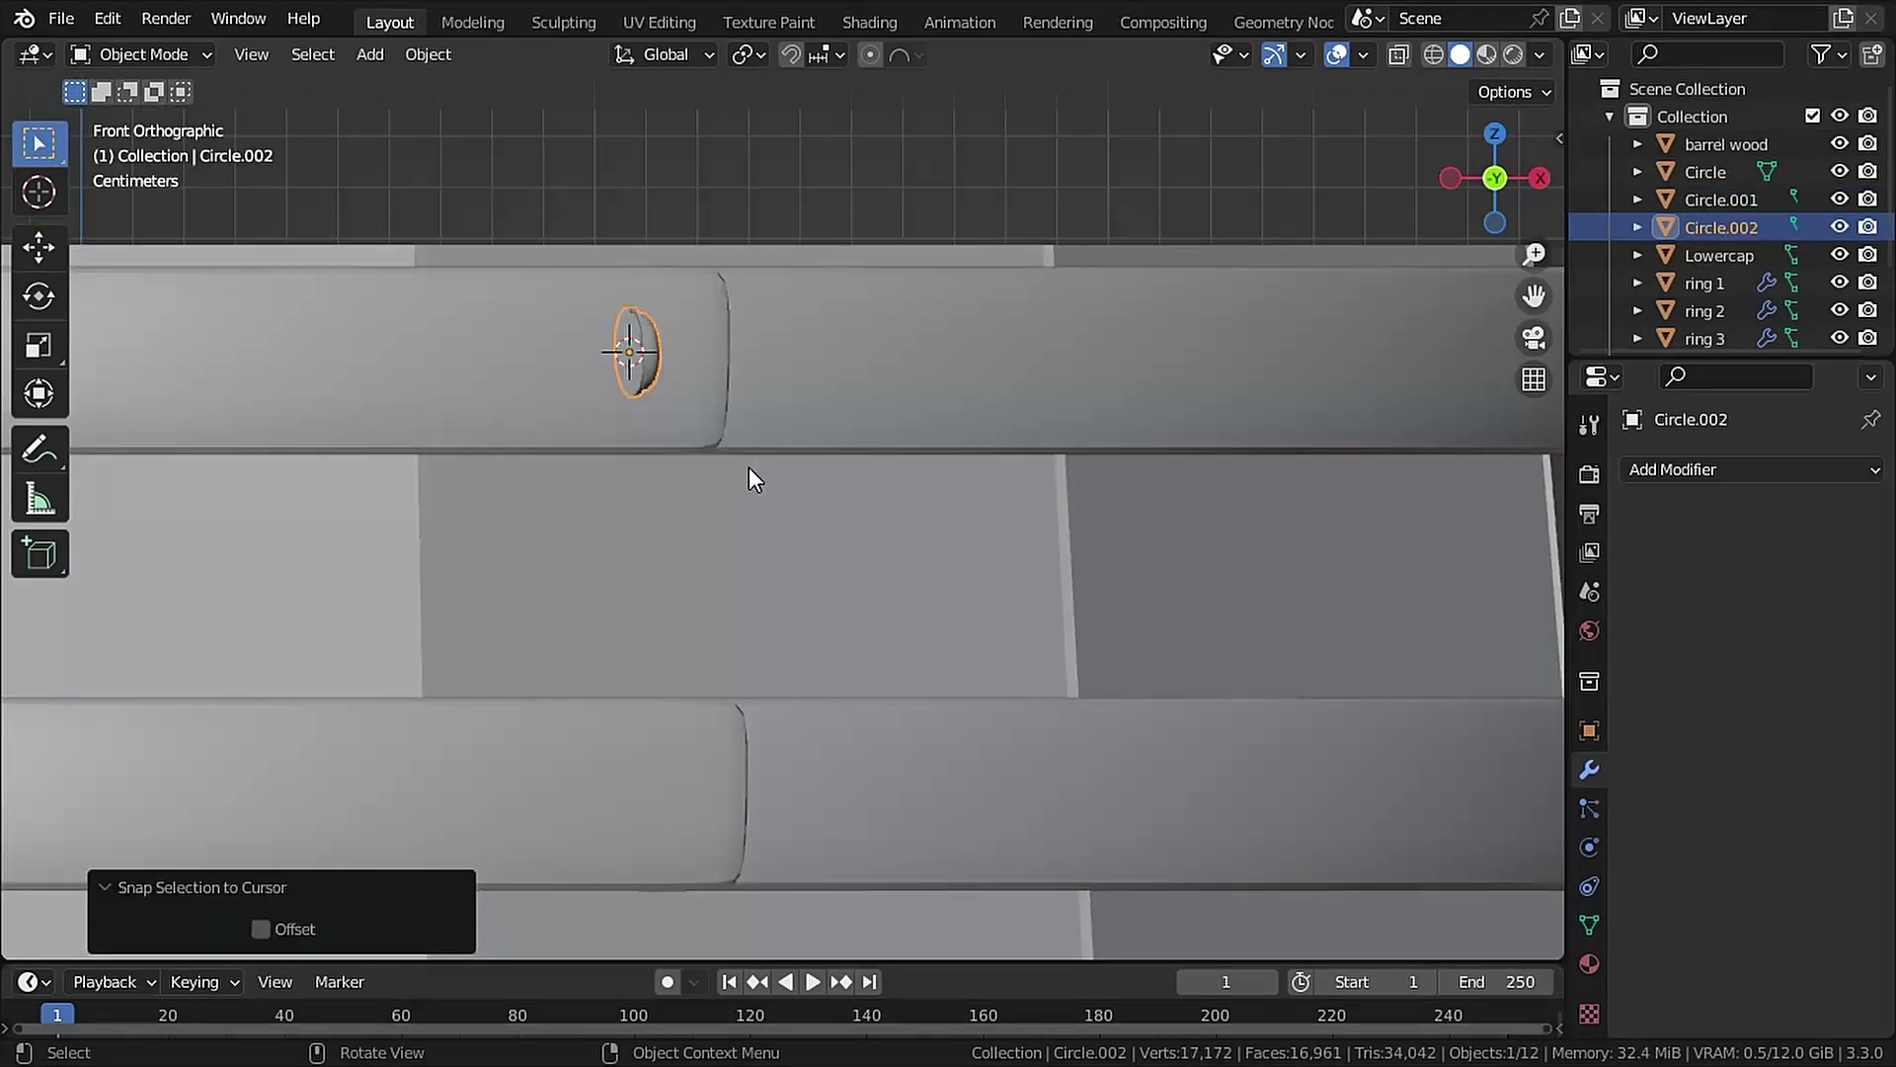
{"action": "key", "text": "r"}
{"action": "key", "text": "z"}
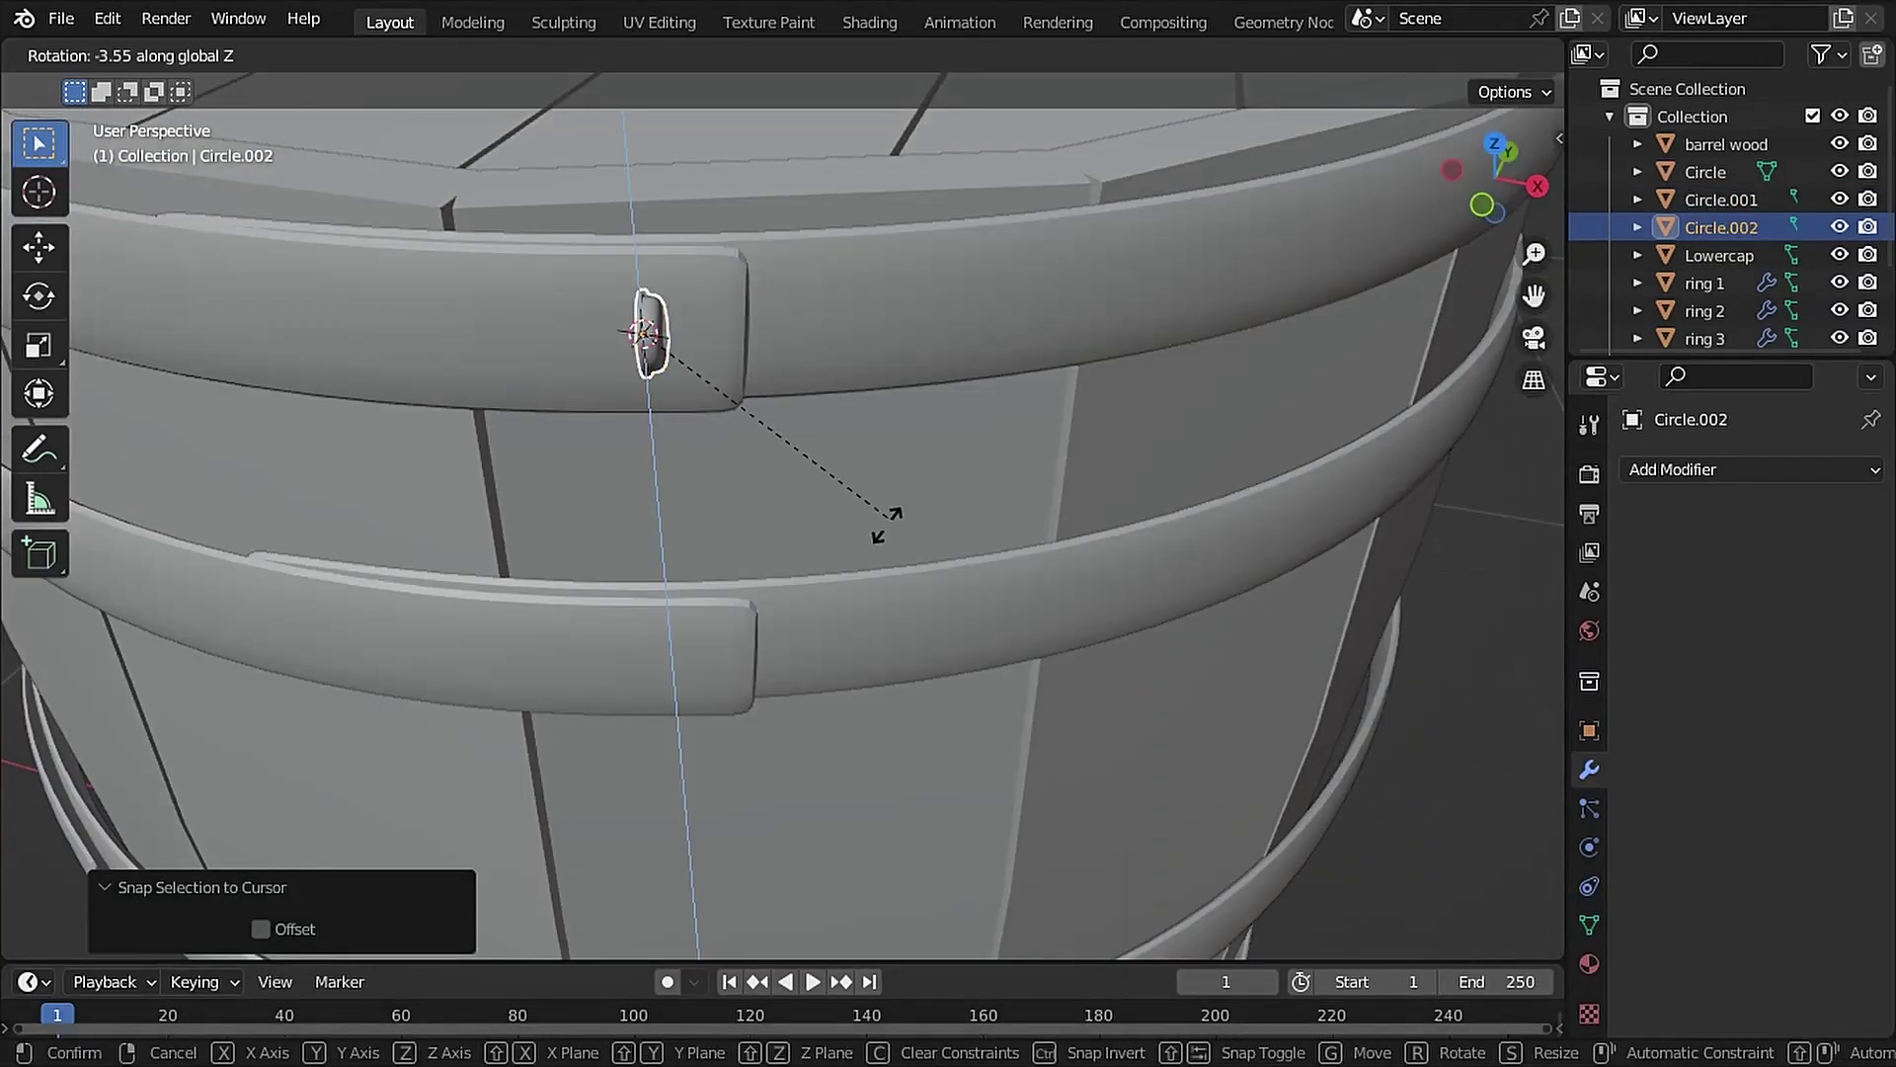
{"action": "left_click", "coordinate": [726, 331]}
{"action": "key", "text": "r"}
{"action": "key", "text": "y"}
{"action": "key", "text": "g"}
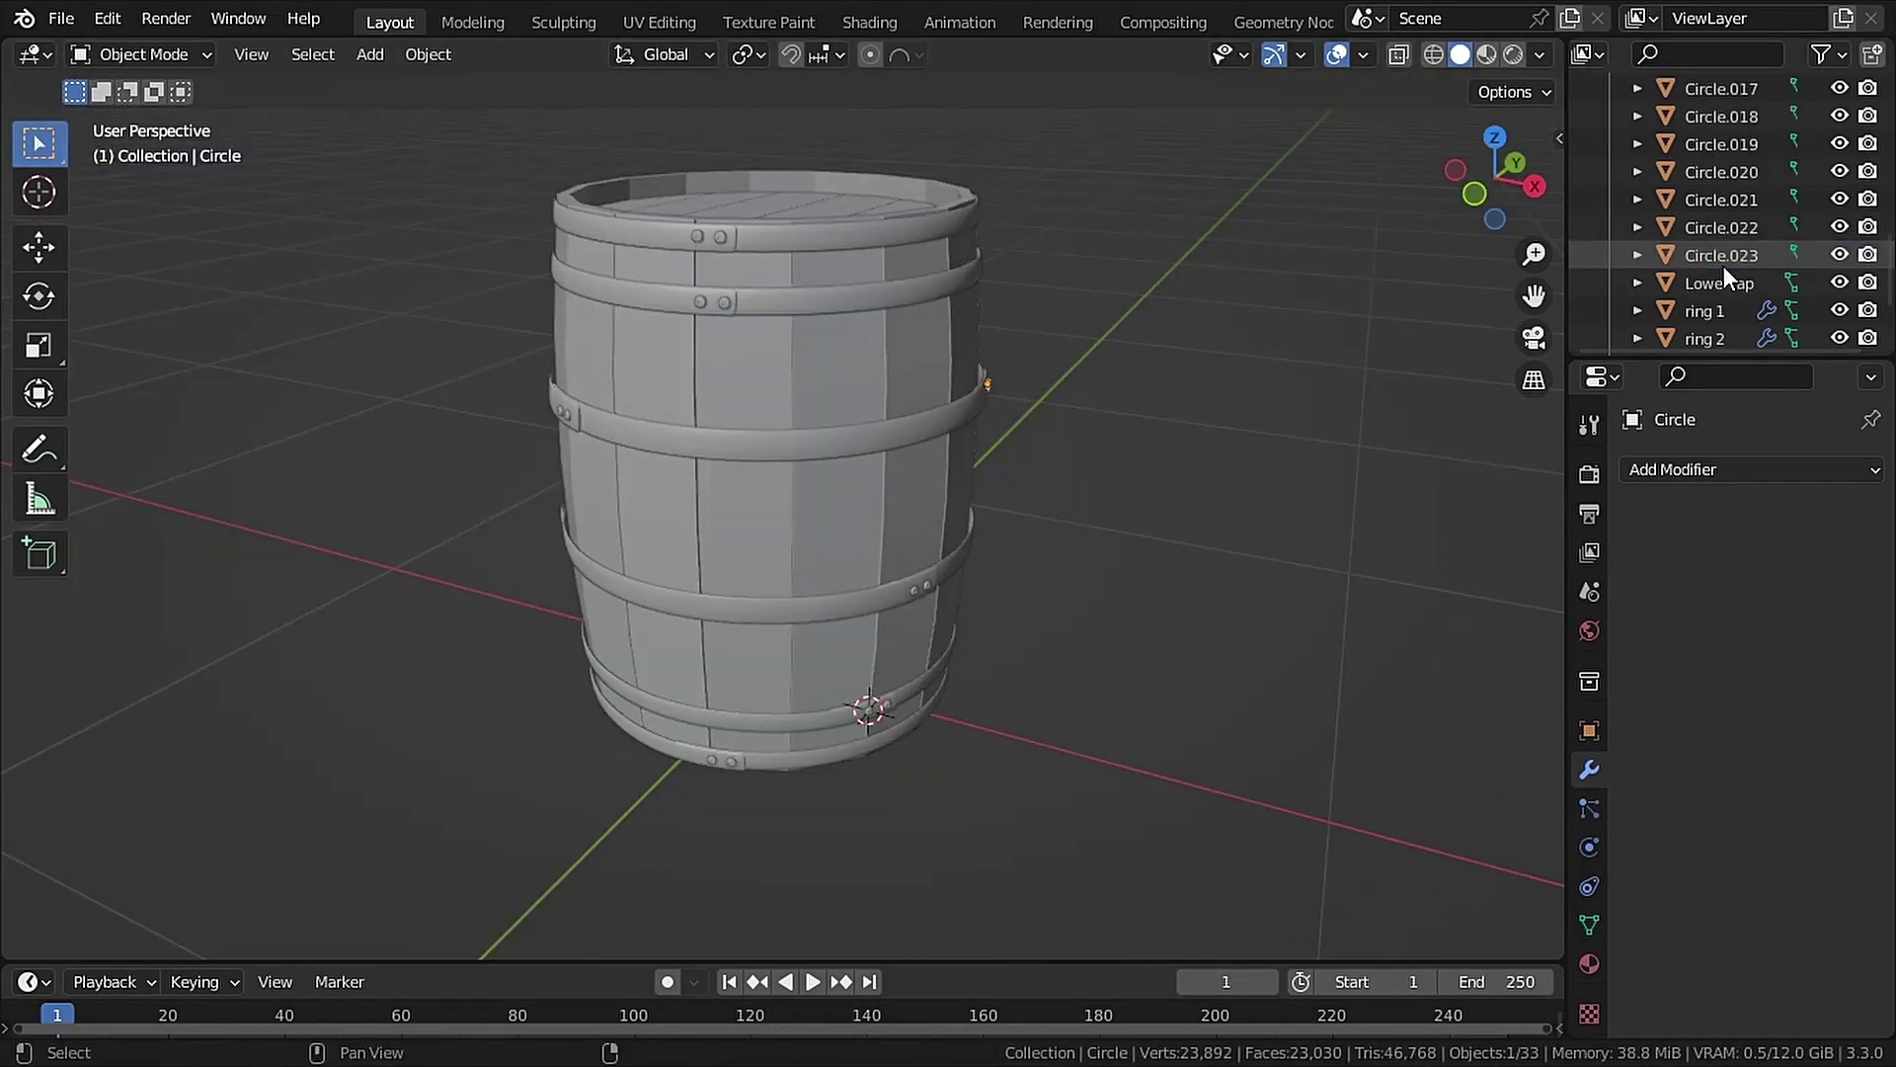
Select all the rivet objects from Circle through Circle.023 and join them into one object
{"action": "left_click", "coordinate": [1722, 264], "text": "shift"}
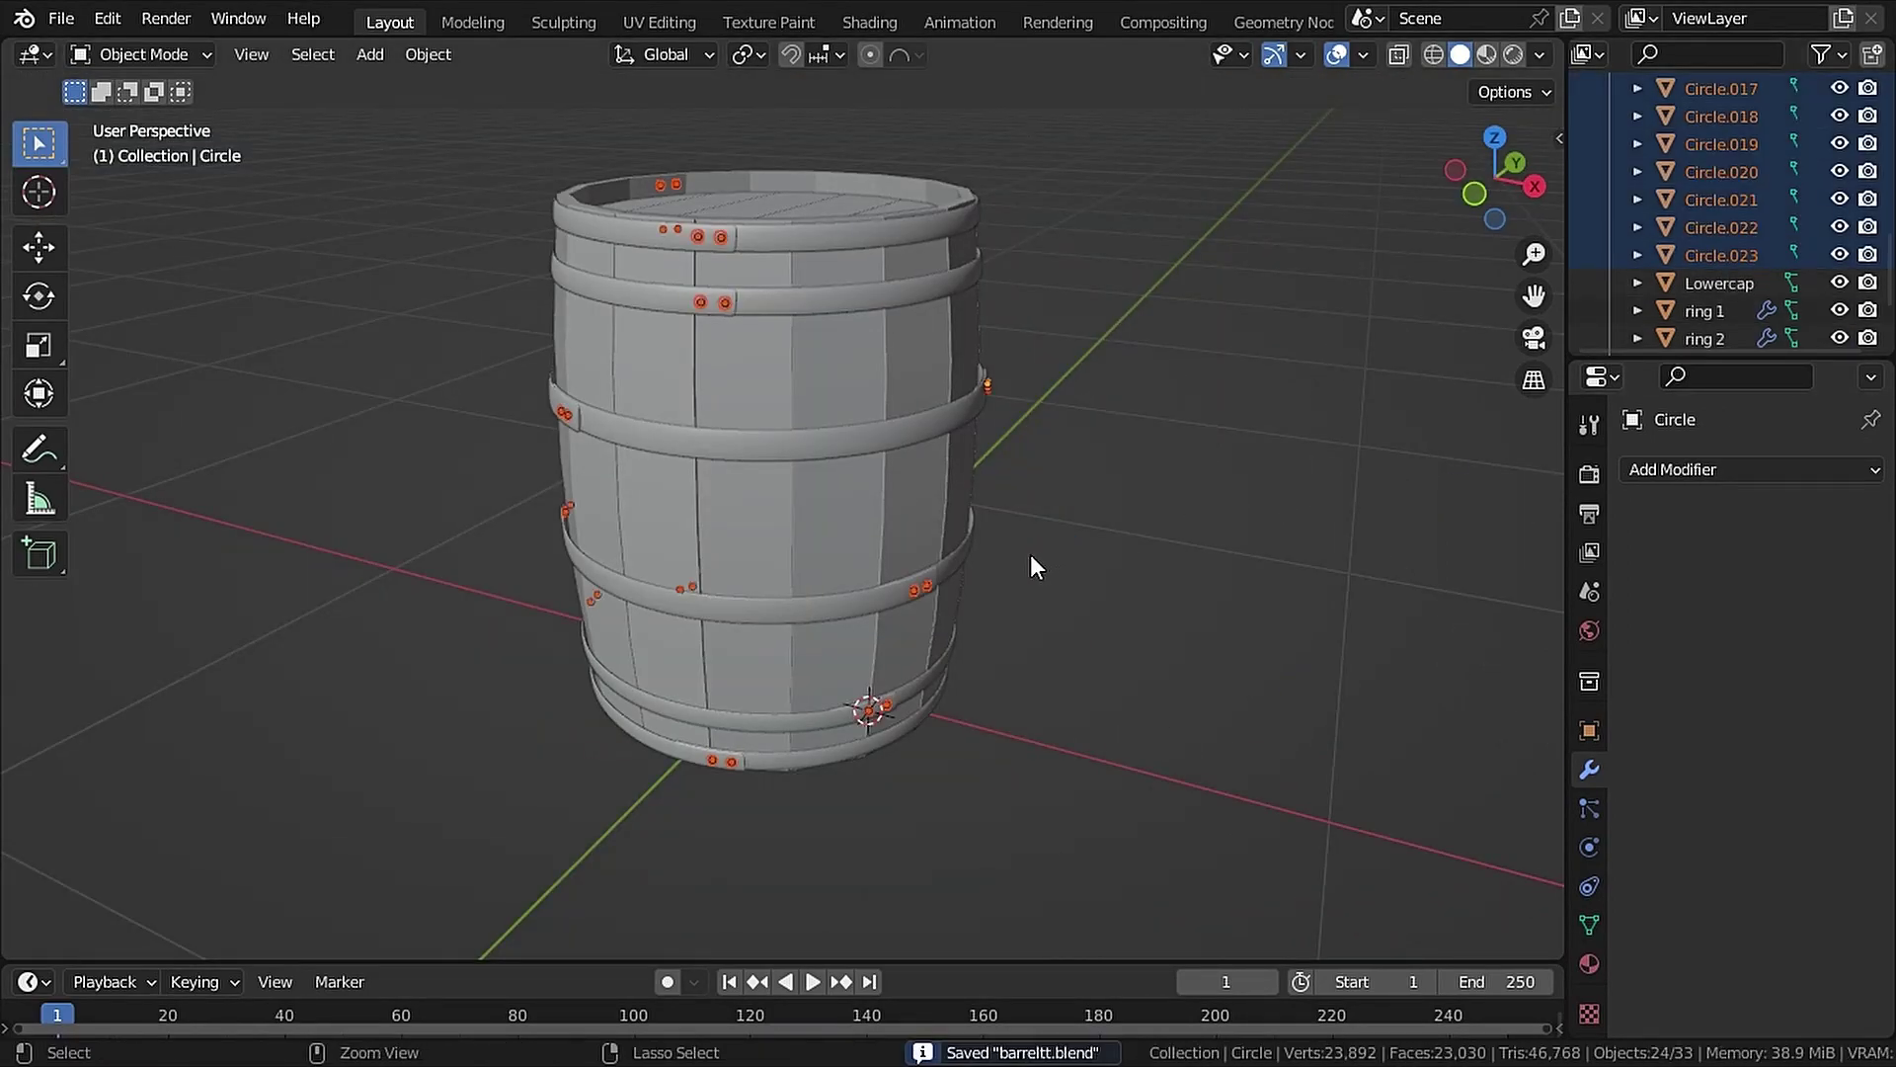
{"action": "middle_click_drag", "start_coordinate": [1030, 556], "coordinate": [1106, 559]}
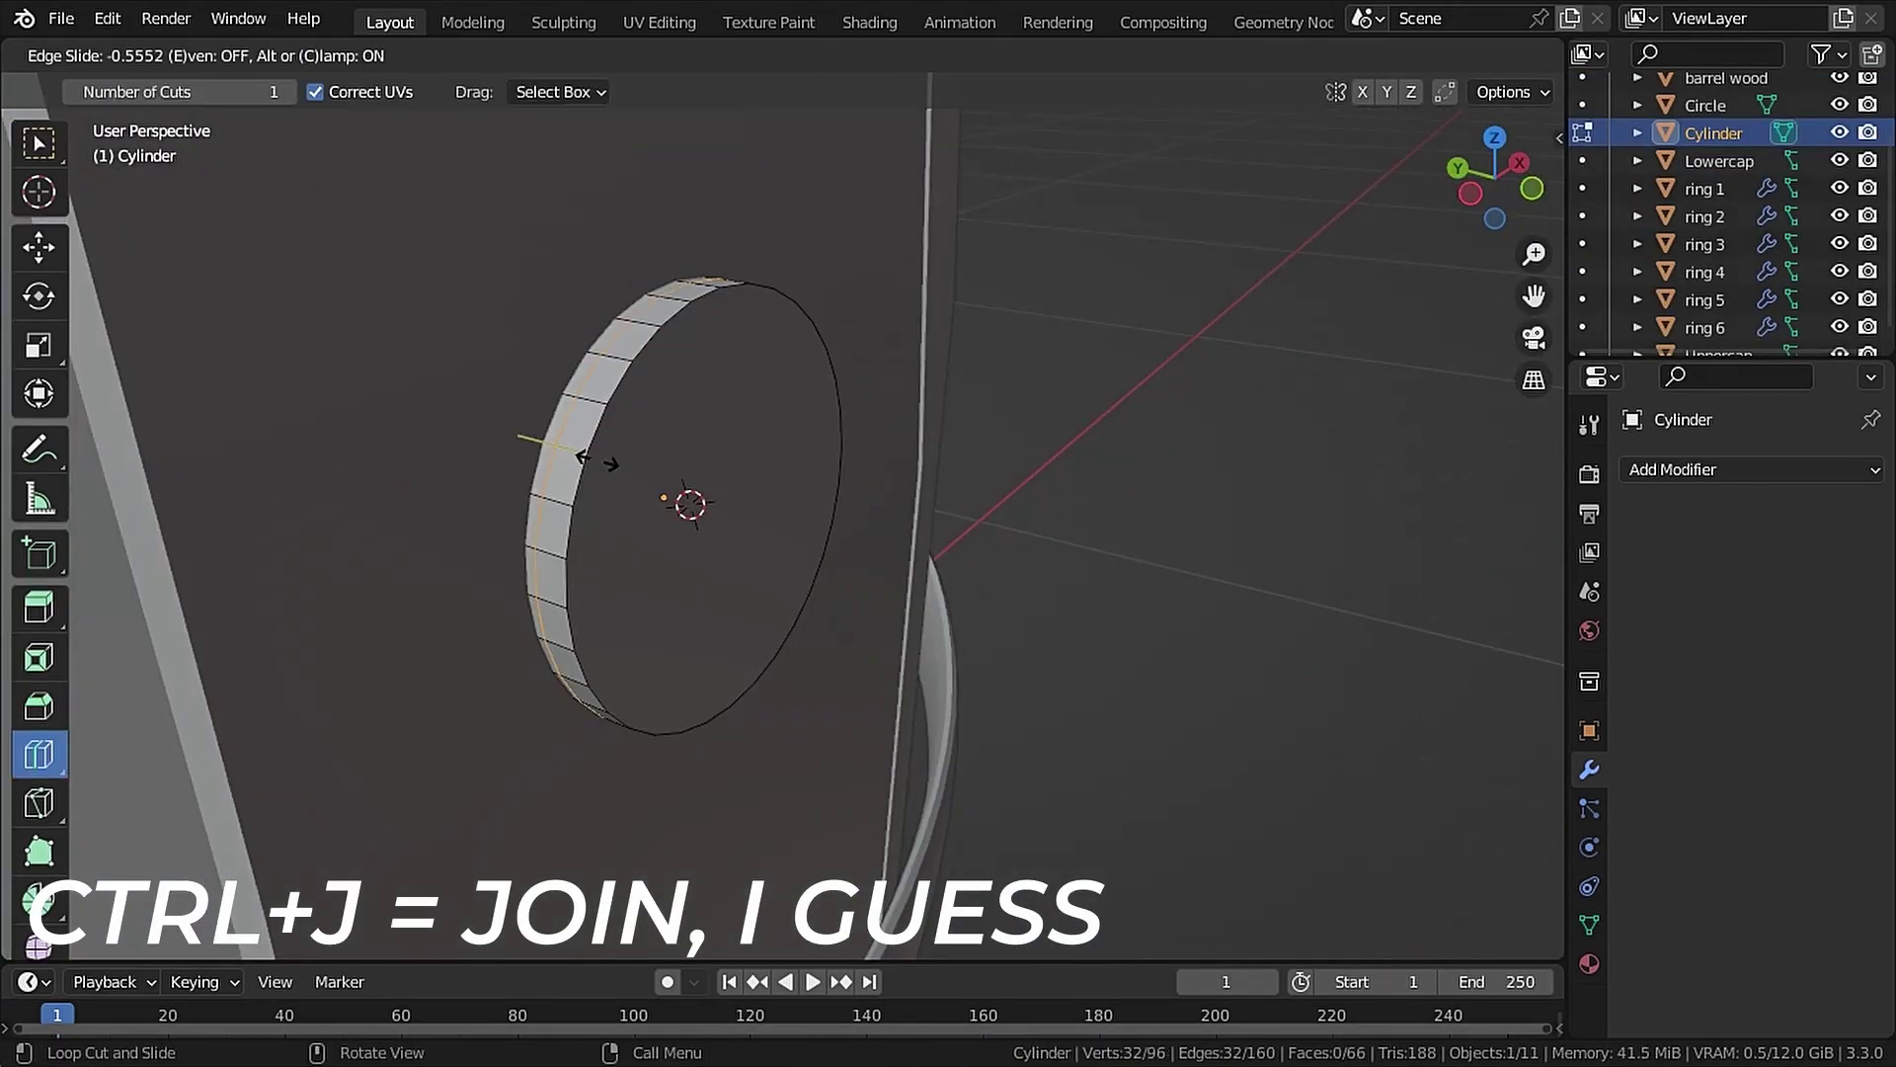
Cut an edge loop around the cylinder's rim and extrude the rear ring of faces along its normals by -0.0298 m
{"action": "left_click_drag", "start_coordinate": [598, 461], "coordinate": [593, 482]}
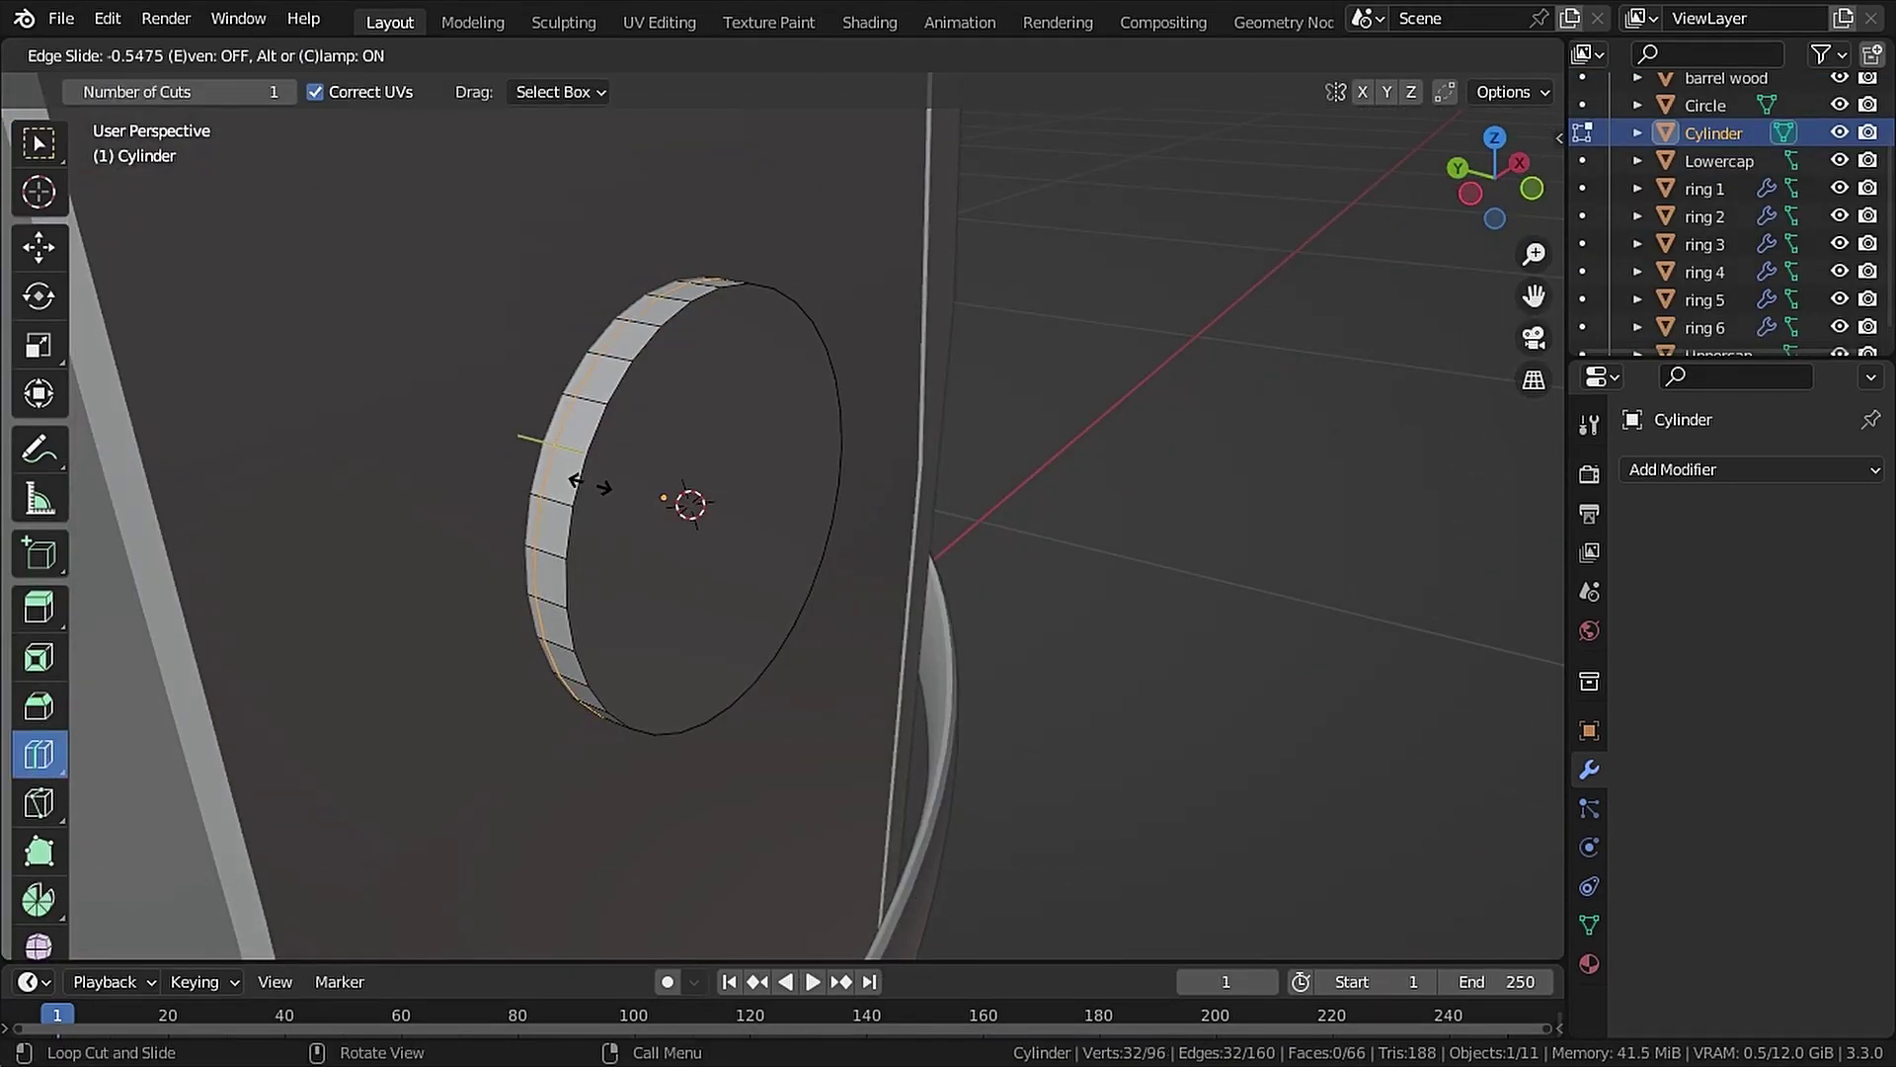
{"action": "left_click_drag", "start_coordinate": [593, 482], "coordinate": [592, 483]}
{"action": "left_click", "coordinate": [571, 391], "text": "alt"}
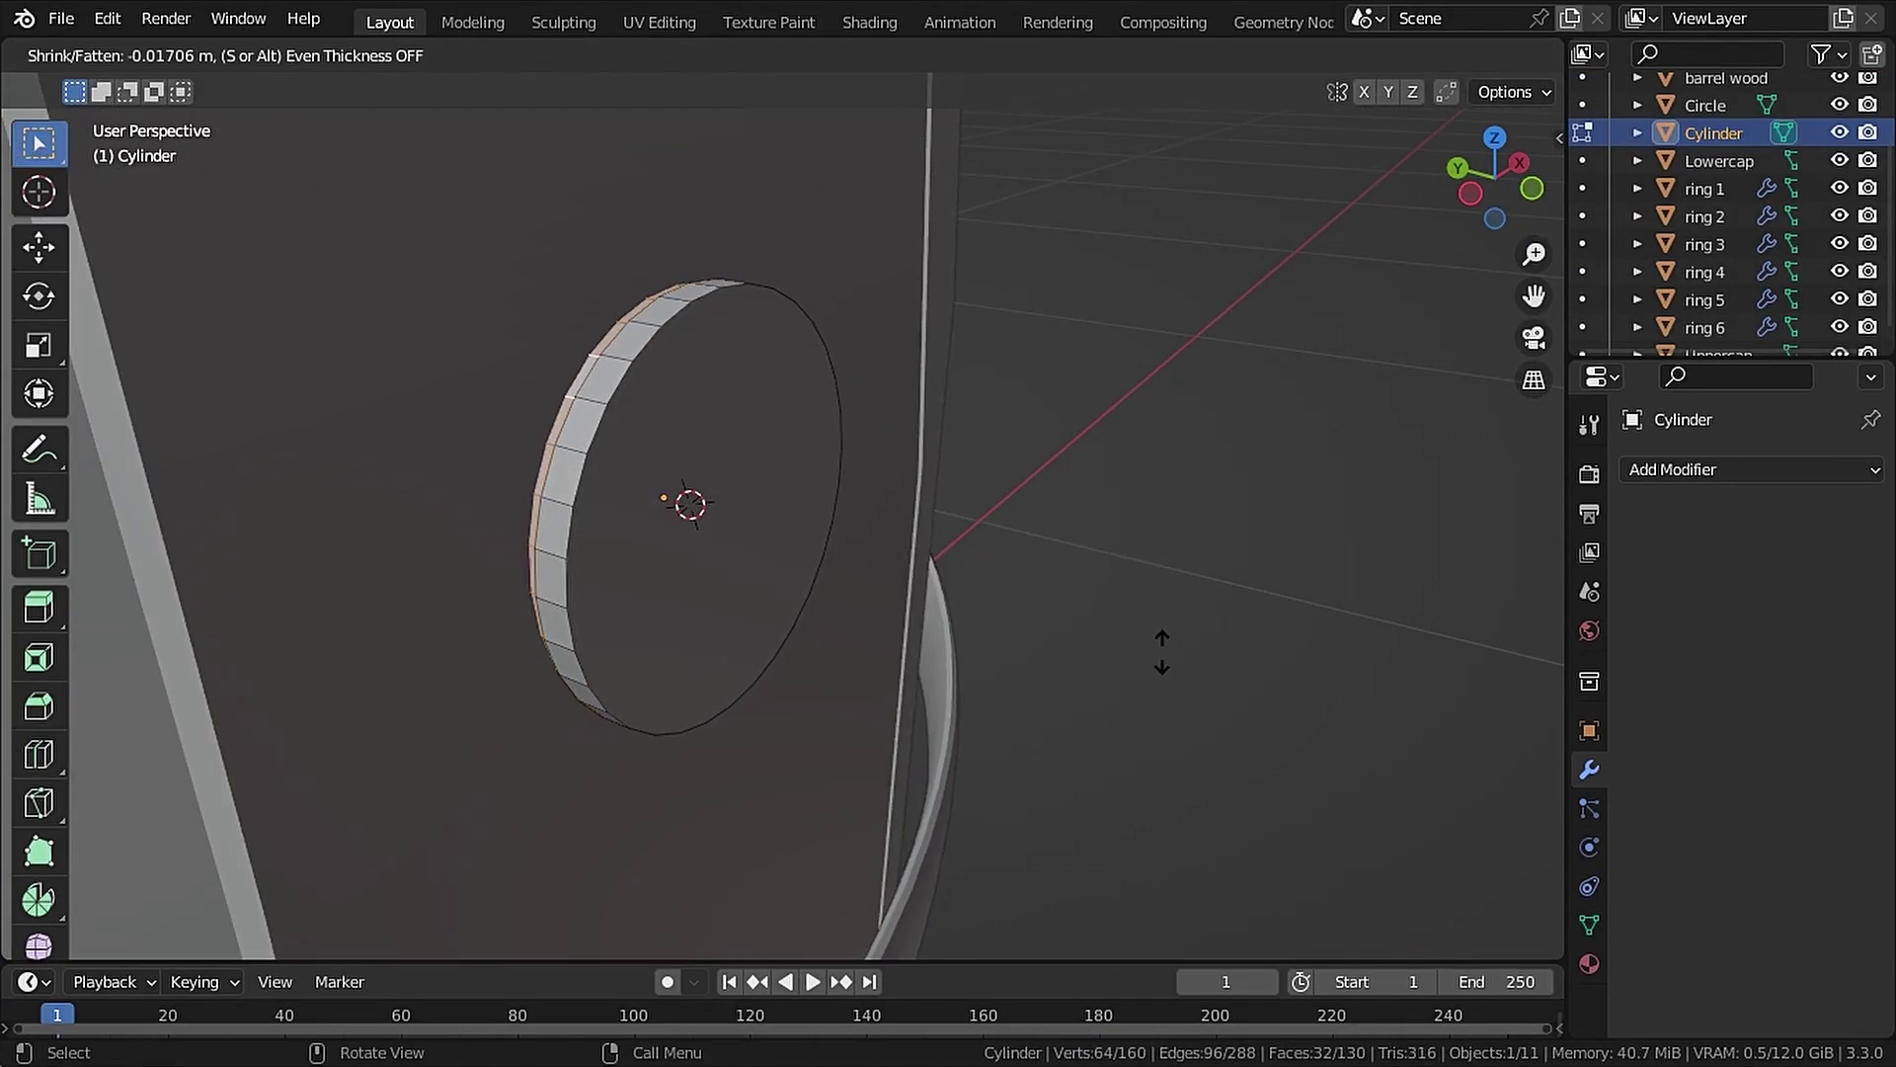
{"action": "left_click", "coordinate": [1162, 652]}
Scale the extruded rear ring of faces on the cylinder
{"action": "middle_click_drag", "start_coordinate": [696, 489], "coordinate": [774, 470]}
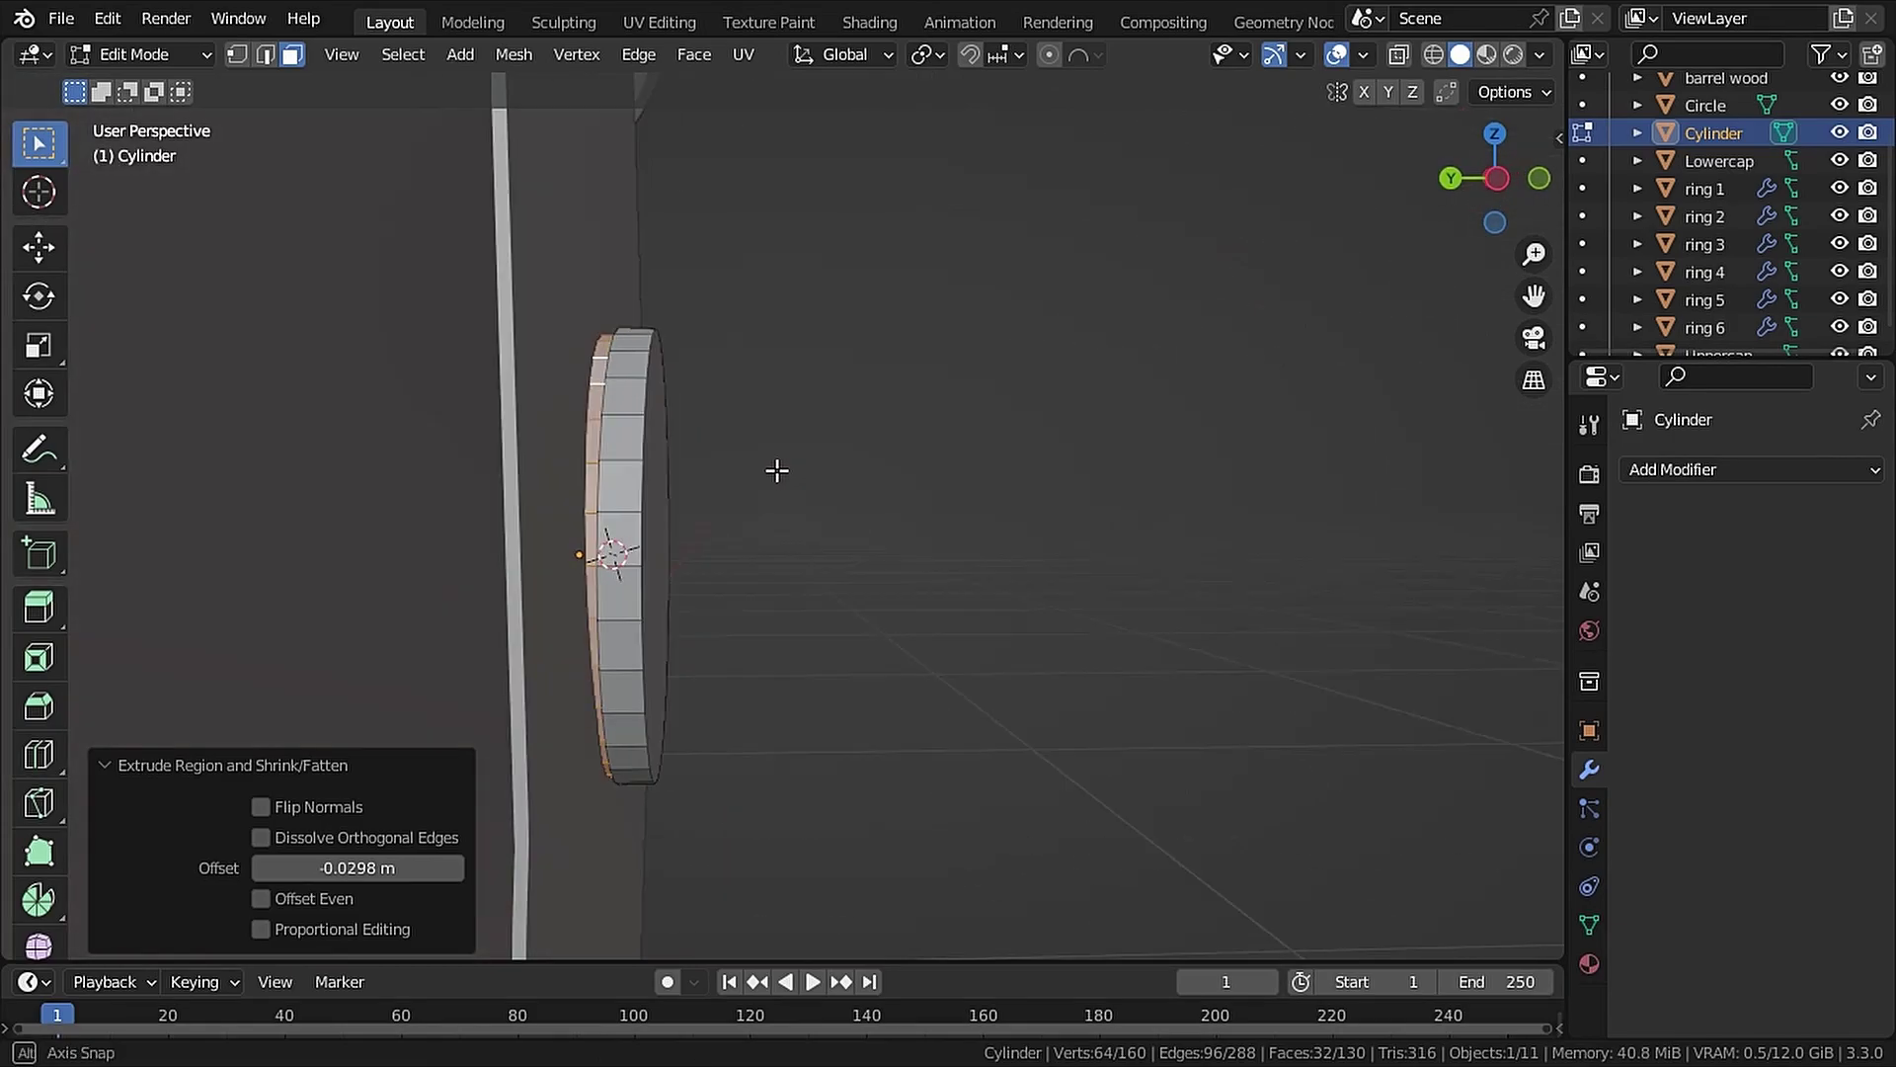
{"action": "key", "text": "s"}
{"action": "left_click", "coordinate": [829, 588]}
Inset the cylinder's front face with a thickness of 0.1254 m, then scale and extrude the inset face
{"action": "middle_click_drag", "start_coordinate": [830, 589], "coordinate": [642, 563]}
{"action": "left_click", "coordinate": [790, 533]}
{"action": "key", "text": "i"}
{"action": "left_click", "coordinate": [790, 545]}
{"action": "middle_click_drag", "start_coordinate": [777, 546], "coordinate": [987, 563]}
{"action": "key", "text": "s"}
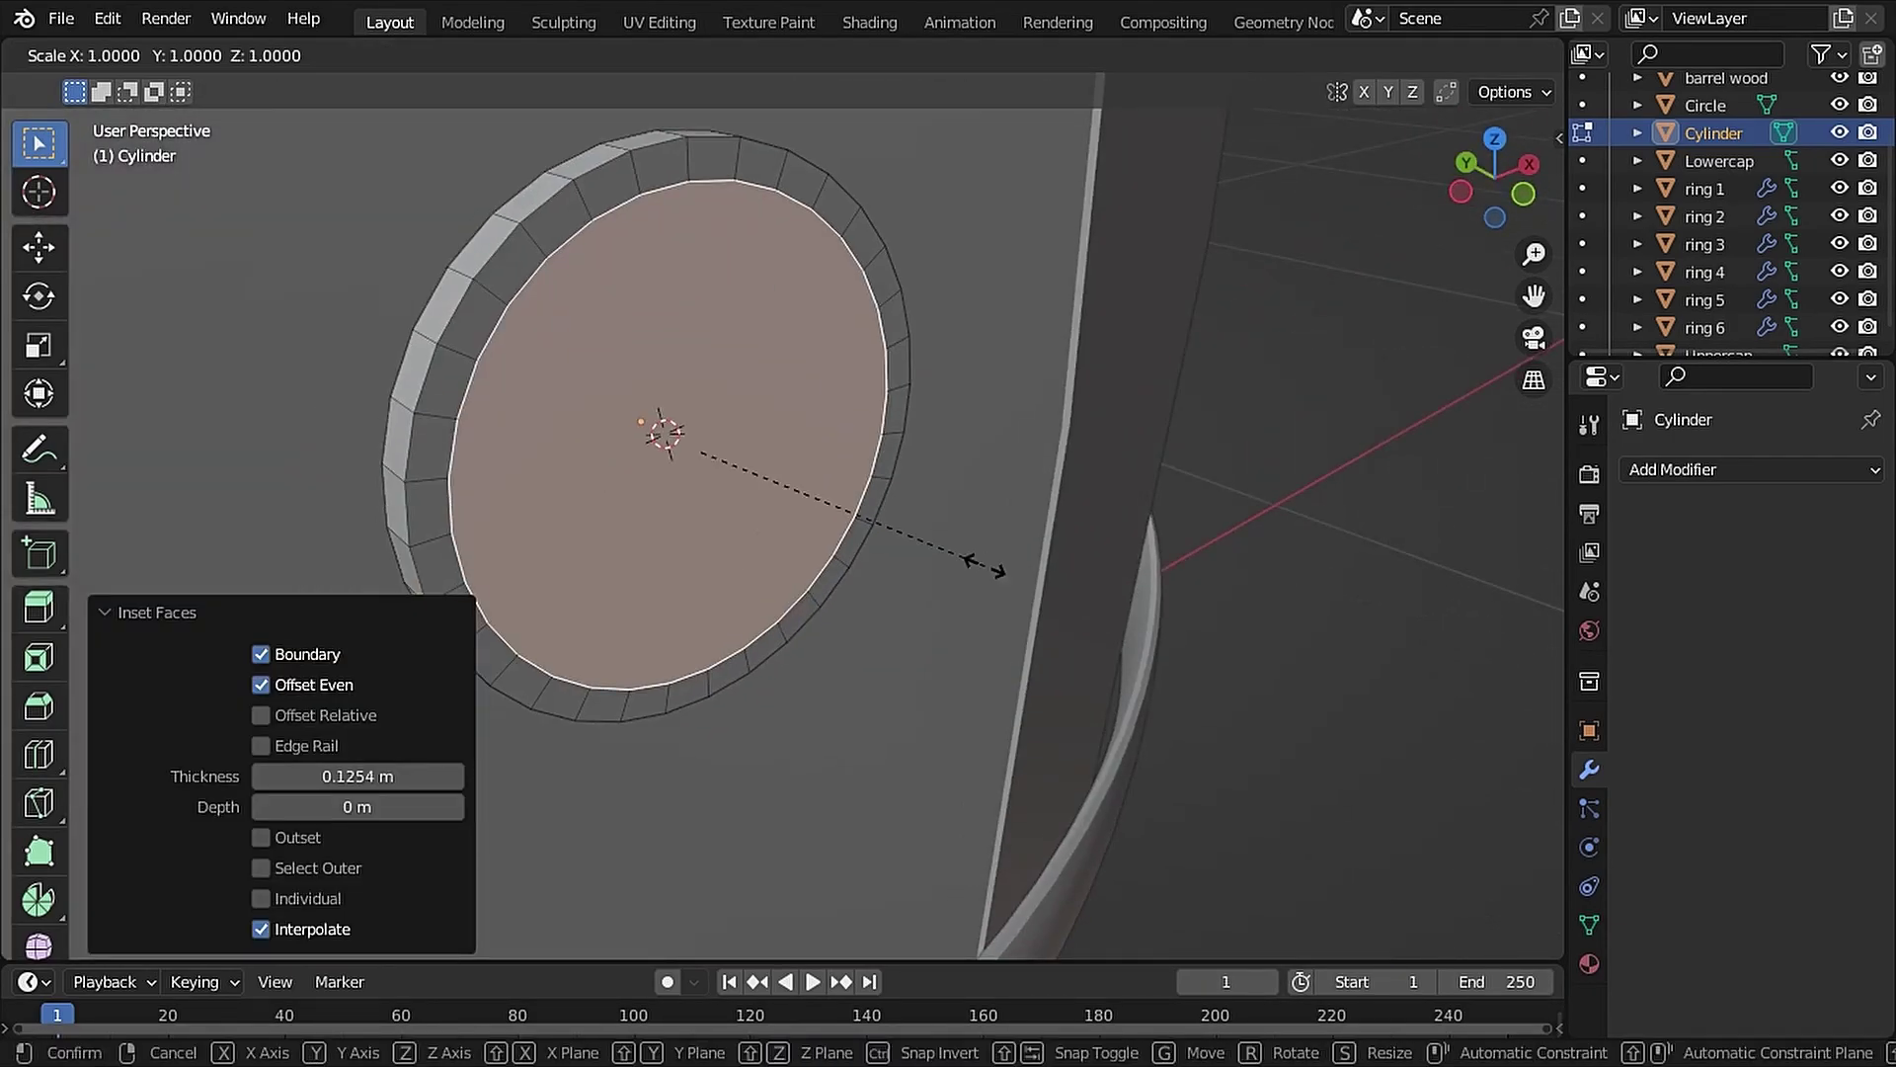
{"action": "left_click", "coordinate": [992, 565]}
{"action": "key", "text": "e"}
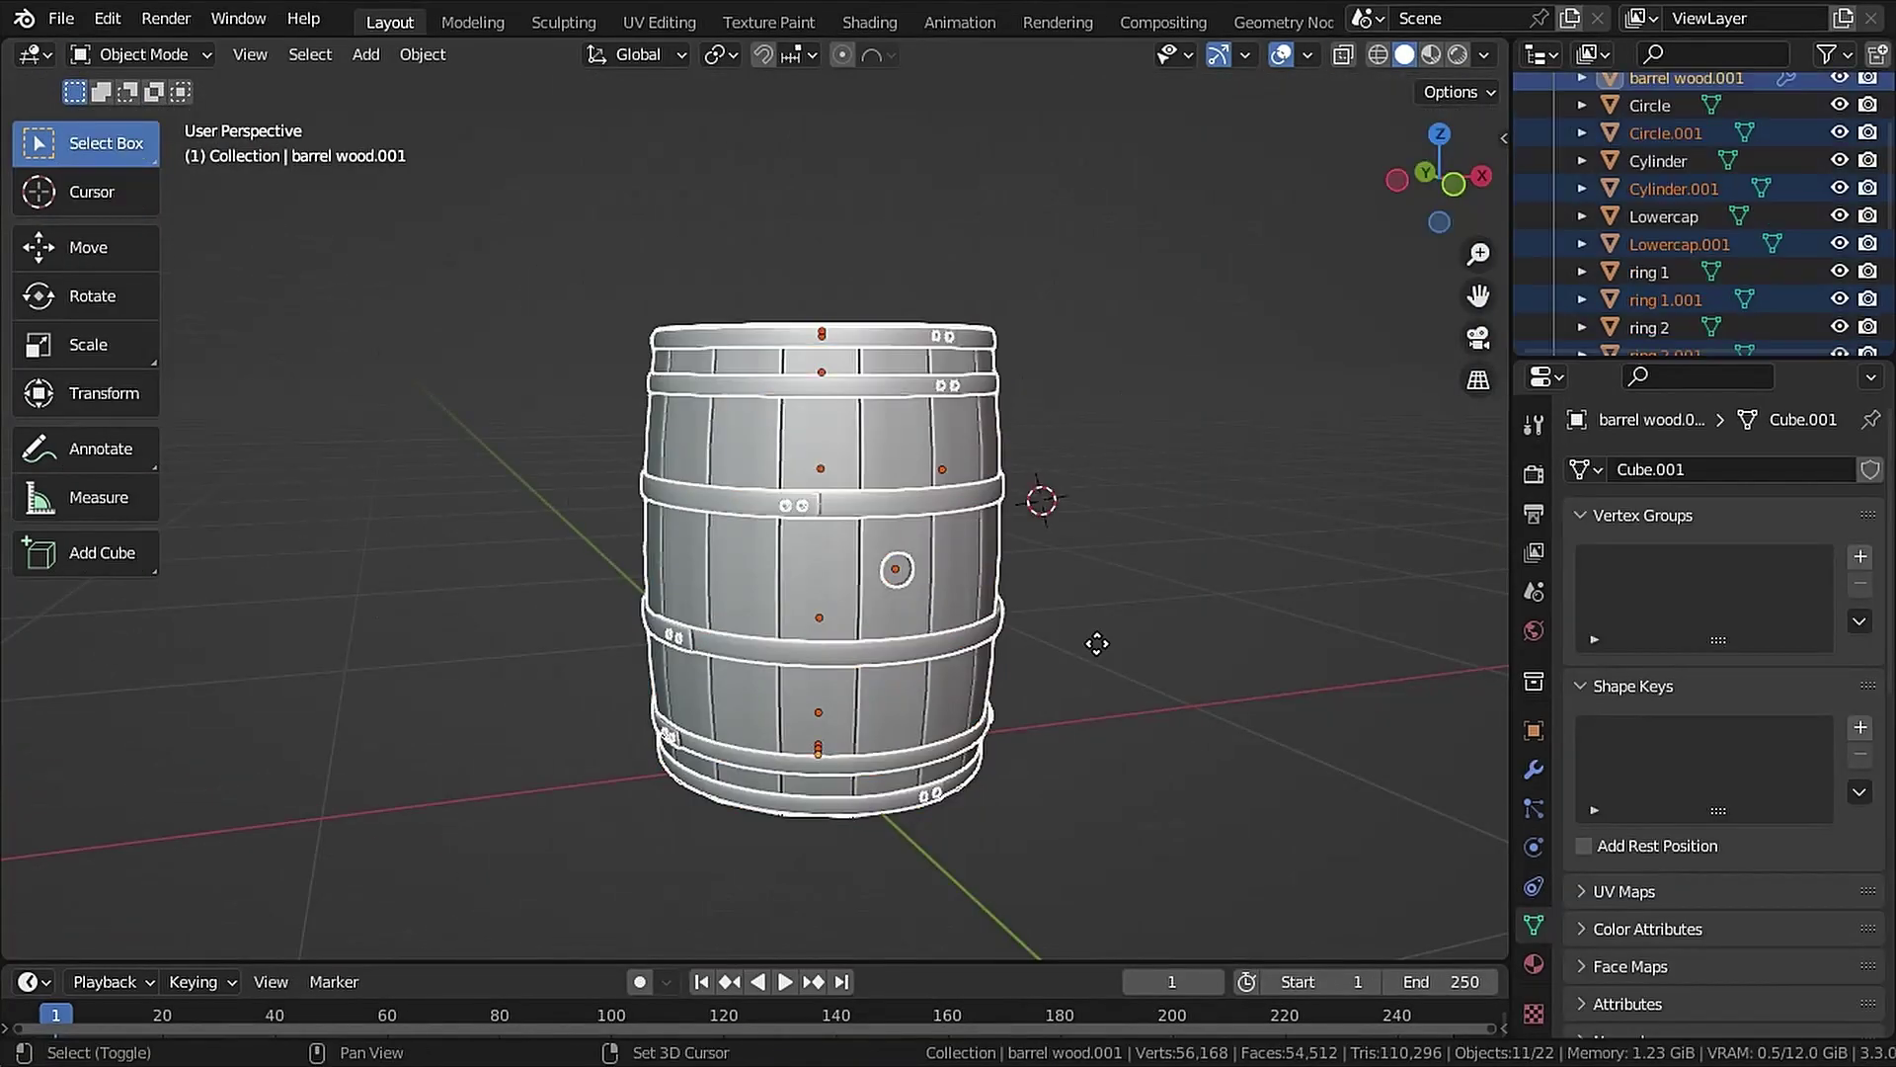
Duplicate all the barrel objects in place and move the copies to a new collection named LOW POLY
{"action": "key", "text": "shift+d"}
{"action": "right_click", "coordinate": [1282, 461]}
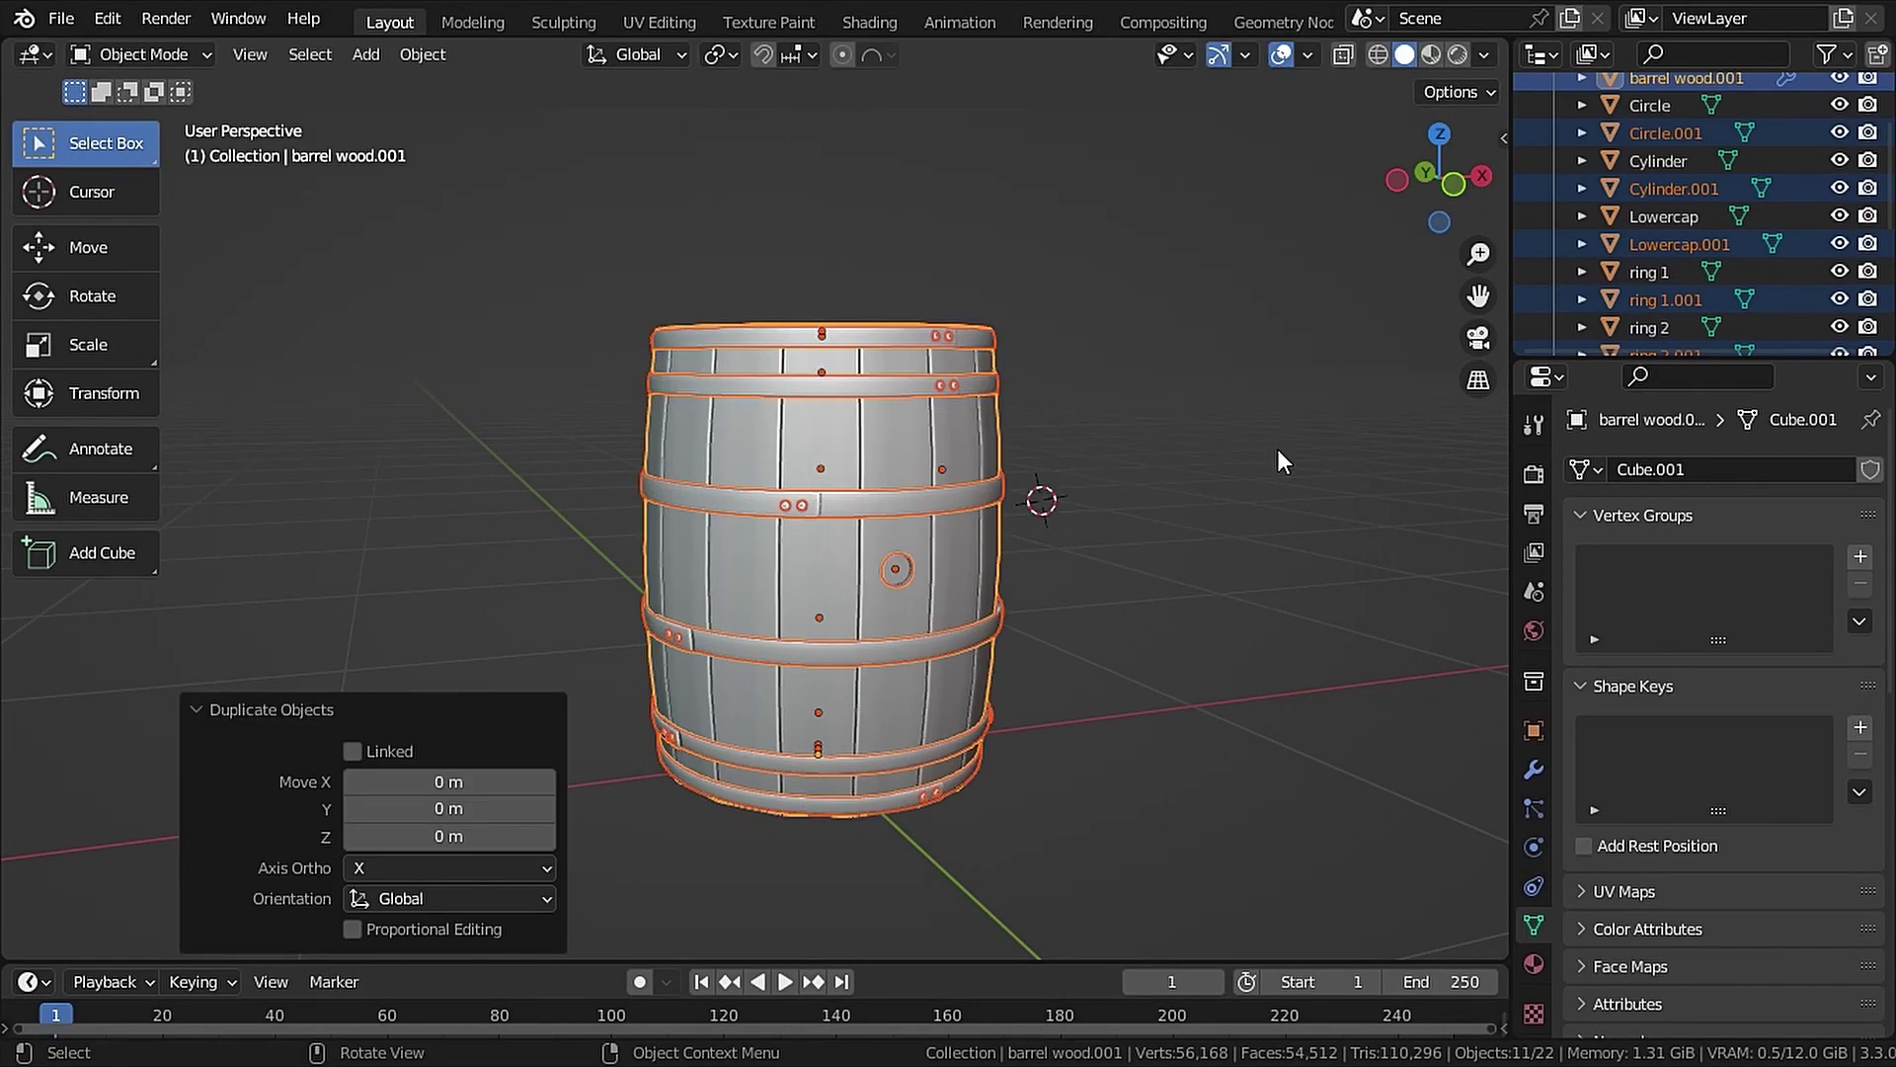
{"action": "key", "text": "m"}
{"action": "left_click", "coordinate": [1277, 449]}
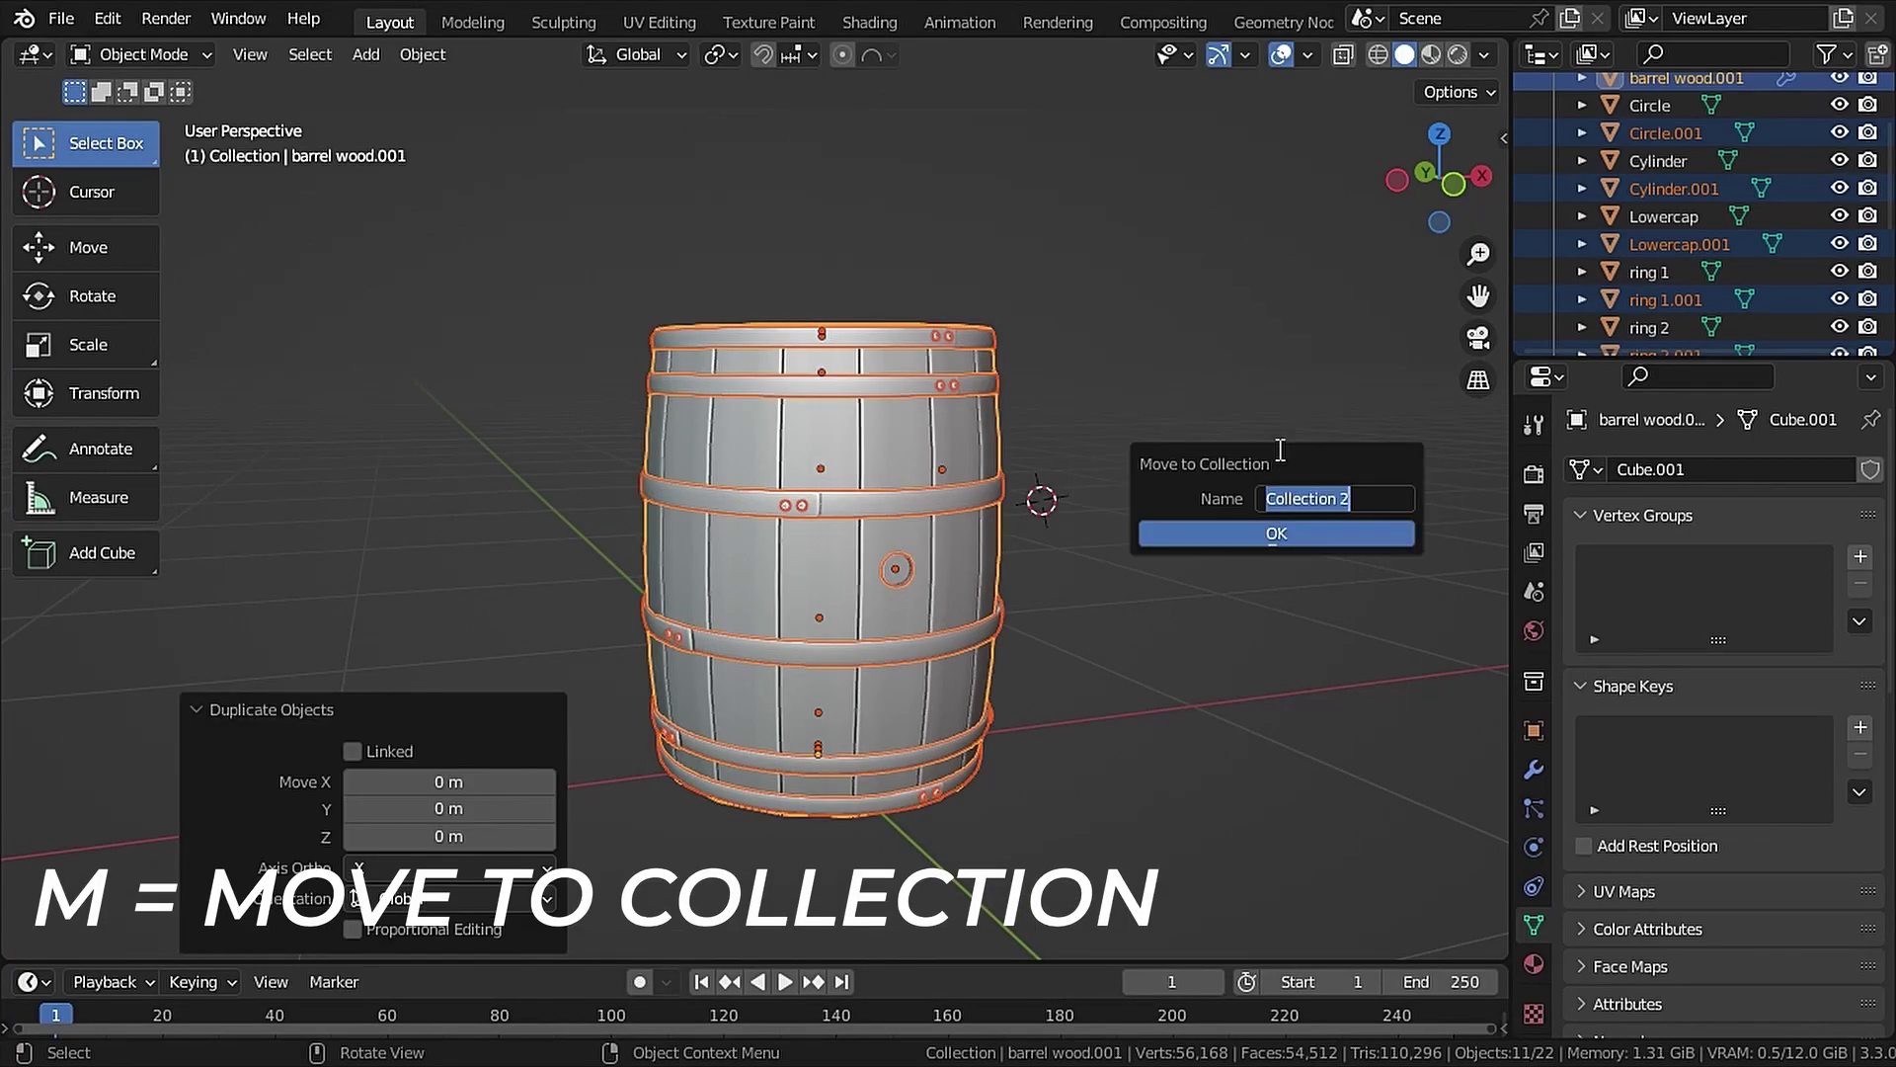
{"action": "type", "text": "LOW POLY"}
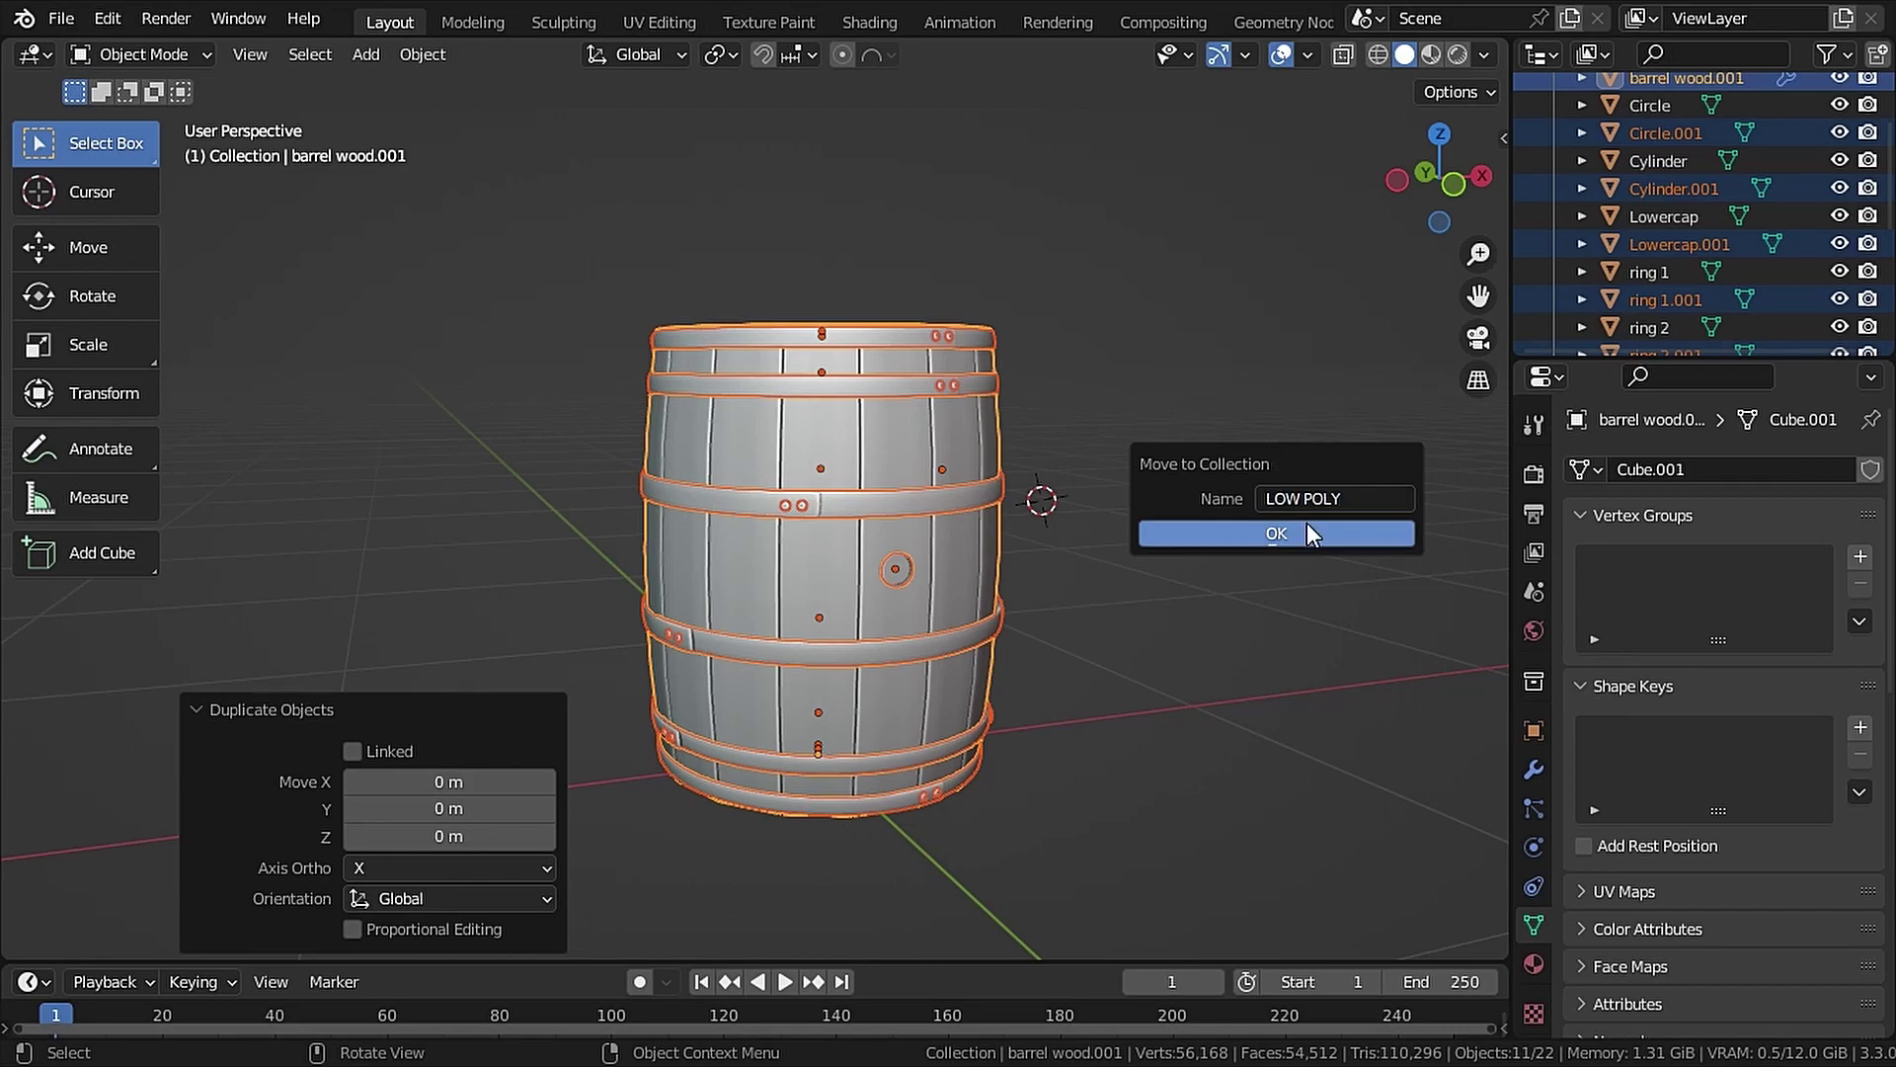
{"action": "left_click", "coordinate": [1307, 531]}
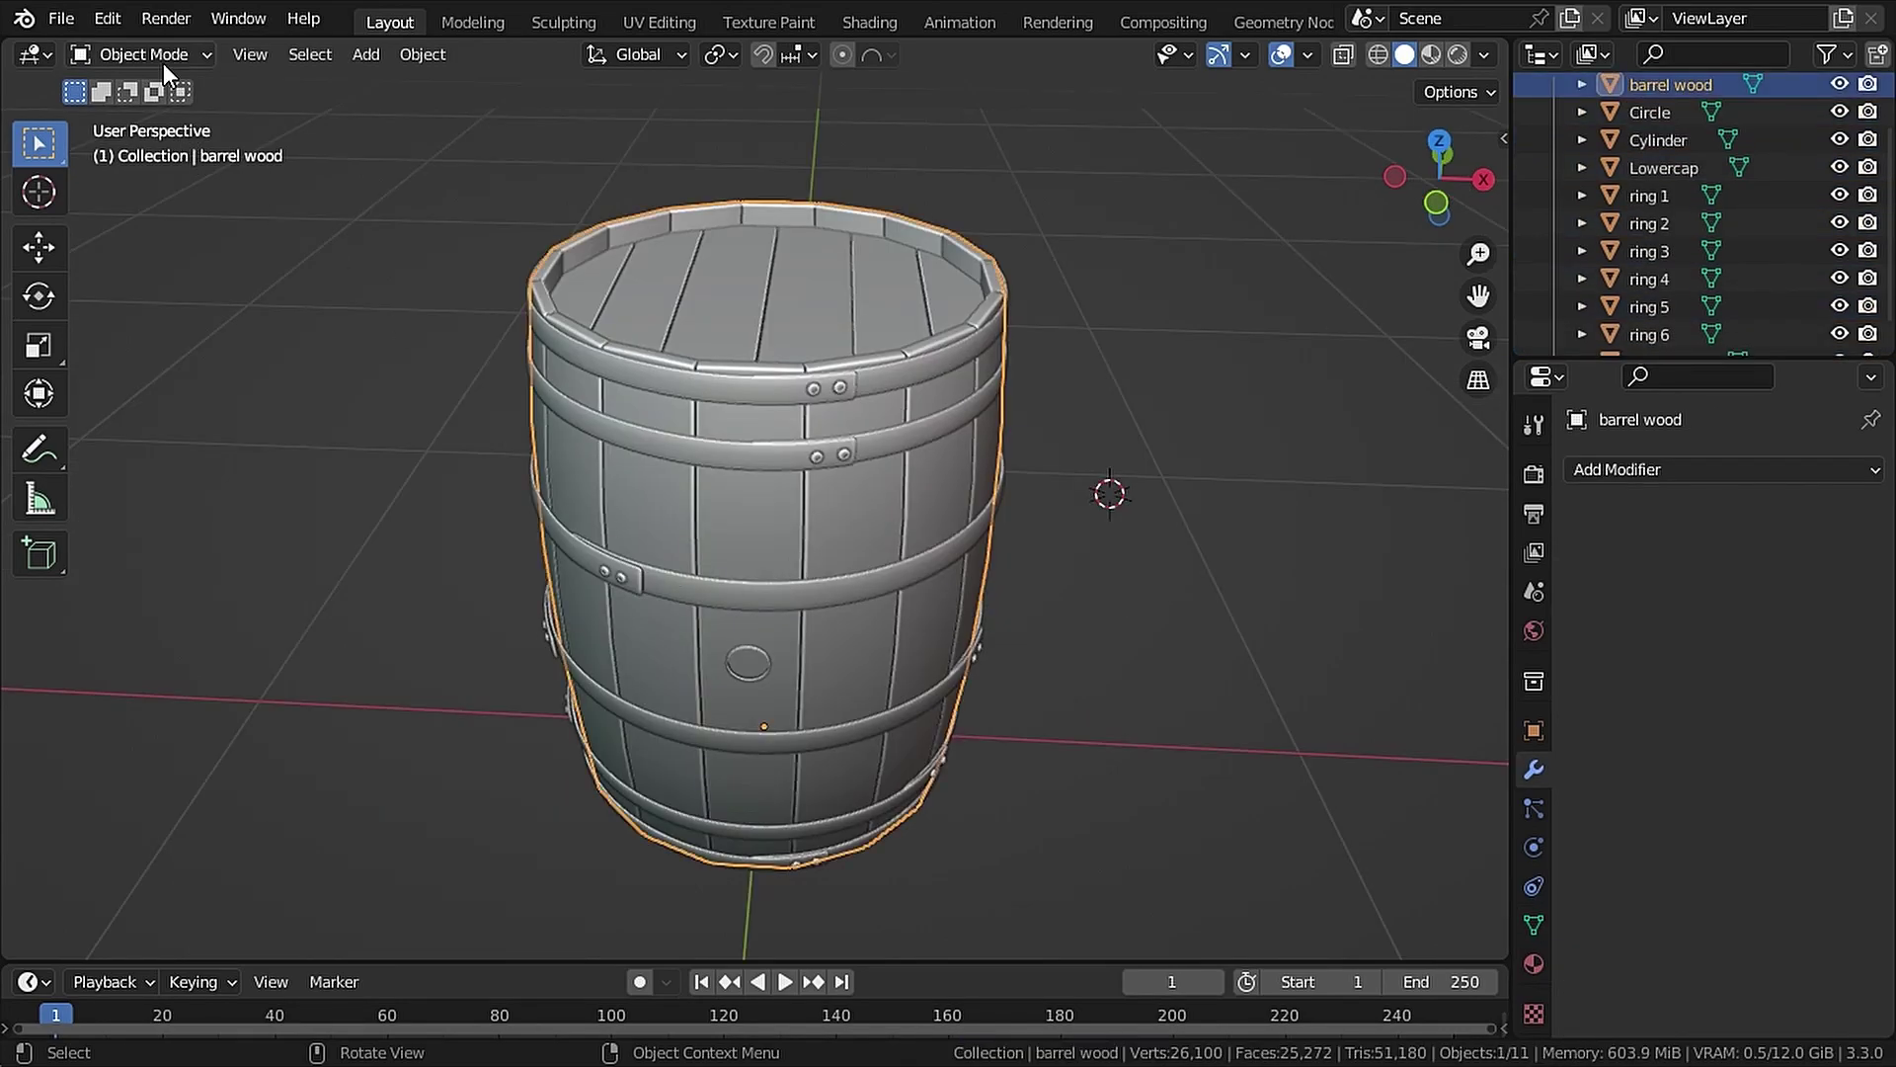
Enter Edit Mode on the barrel wood object and deselect all of its faces
{"action": "left_click", "coordinate": [163, 63]}
{"action": "left_click", "coordinate": [163, 115]}
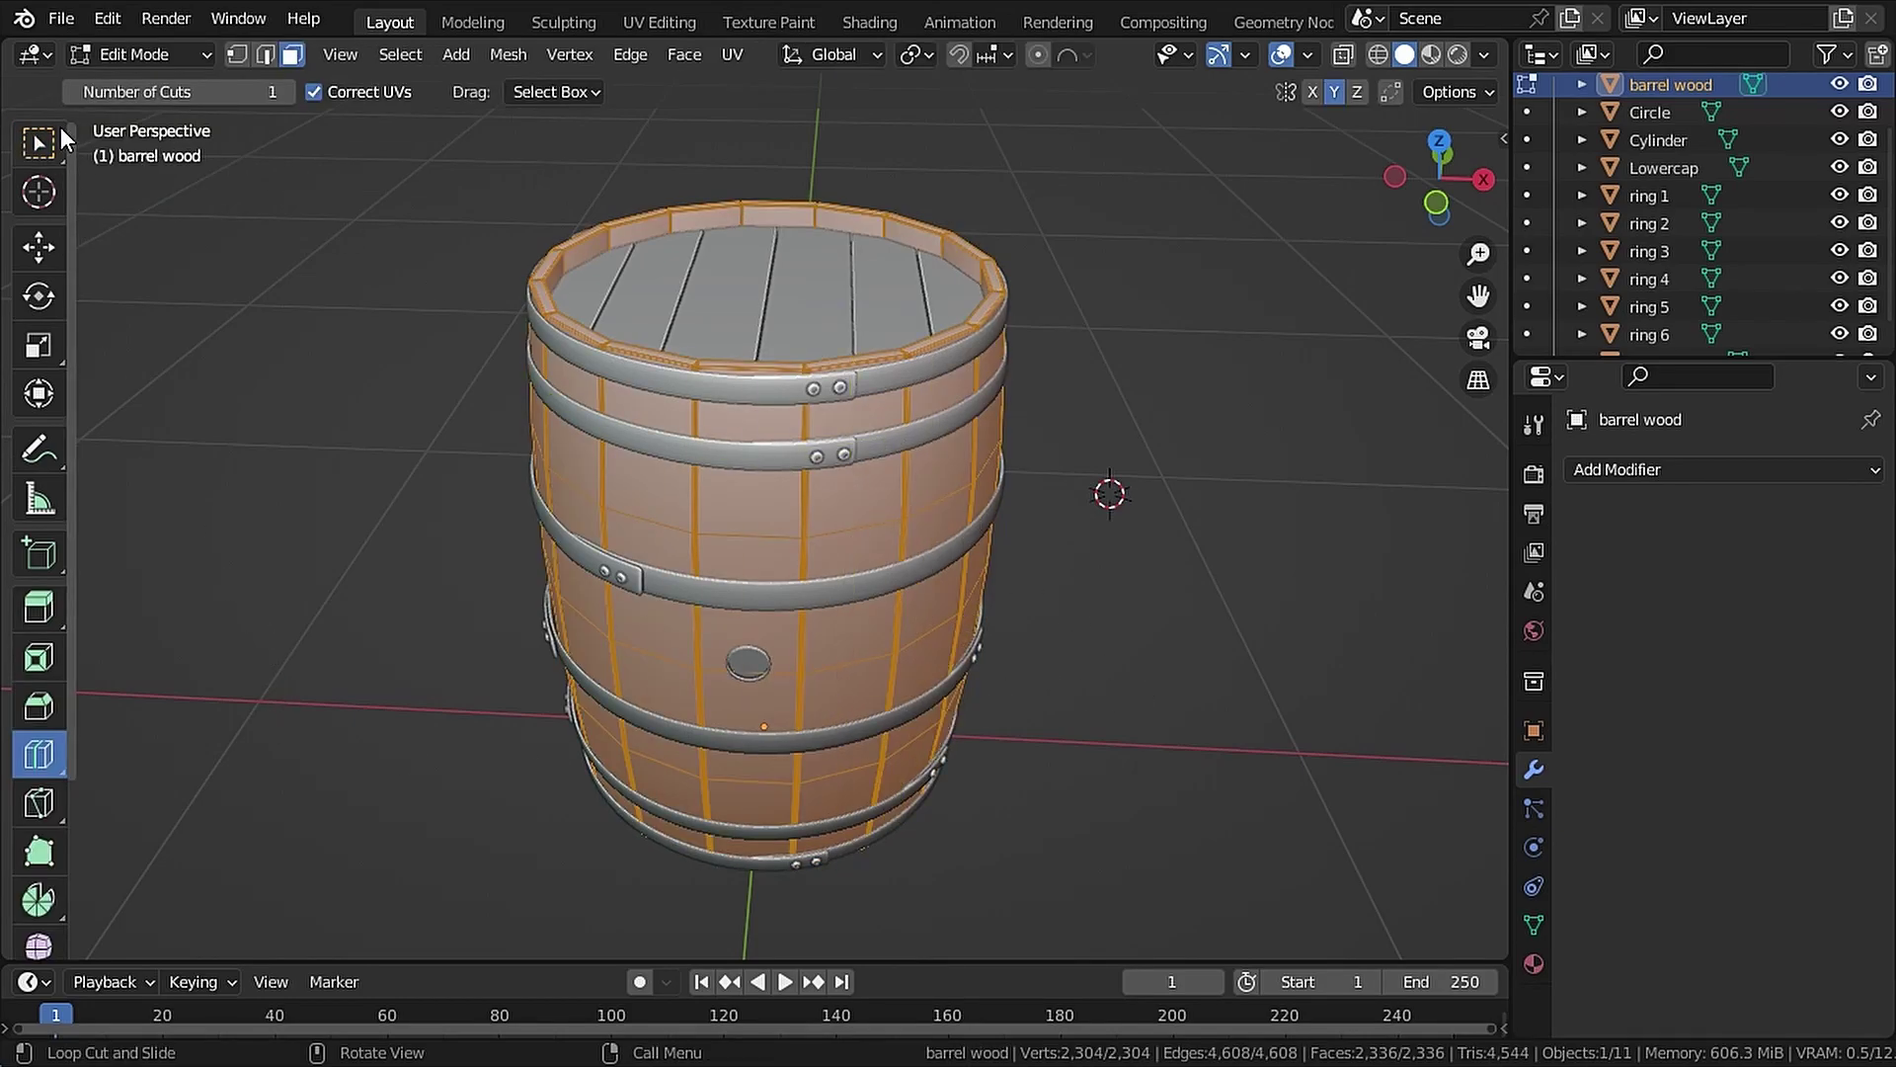
{"action": "left_click", "coordinate": [46, 145]}
{"action": "left_click", "coordinate": [533, 549]}
{"action": "scroll", "coordinate": [566, 556], "scroll_direction": "up", "scroll_amount": 4}
{"action": "middle_click_drag", "start_coordinate": [565, 555], "coordinate": [619, 604]}
{"action": "middle_click_drag", "start_coordinate": [698, 419], "coordinate": [683, 545]}
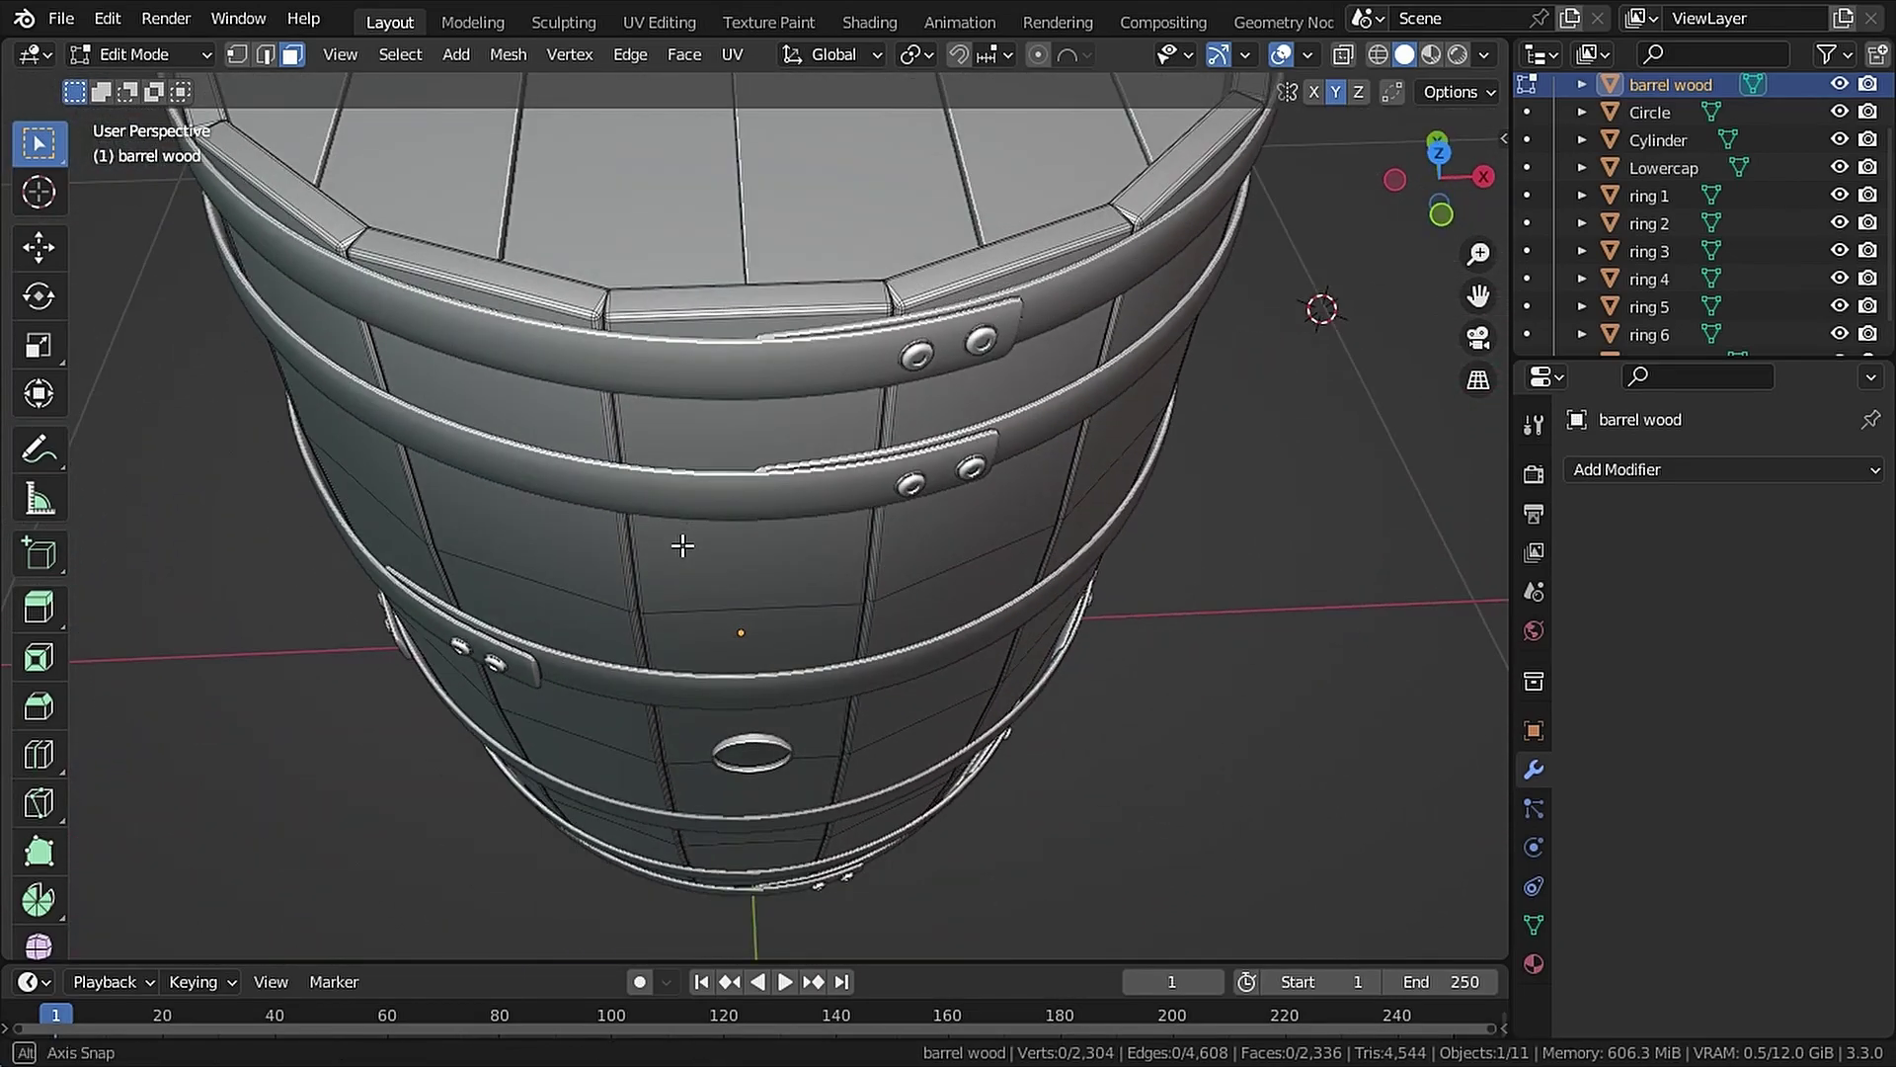
Add two lengthwise loop cuts to the front stave of the barrel and one crosswise cut near its upper end
{"action": "left_click", "coordinate": [40, 755]}
{"action": "left_click", "coordinate": [780, 607]}
{"action": "left_click", "coordinate": [455, 715]}
{"action": "middle_click_drag", "start_coordinate": [790, 524], "coordinate": [802, 418]}
{"action": "left_click", "coordinate": [793, 434]}
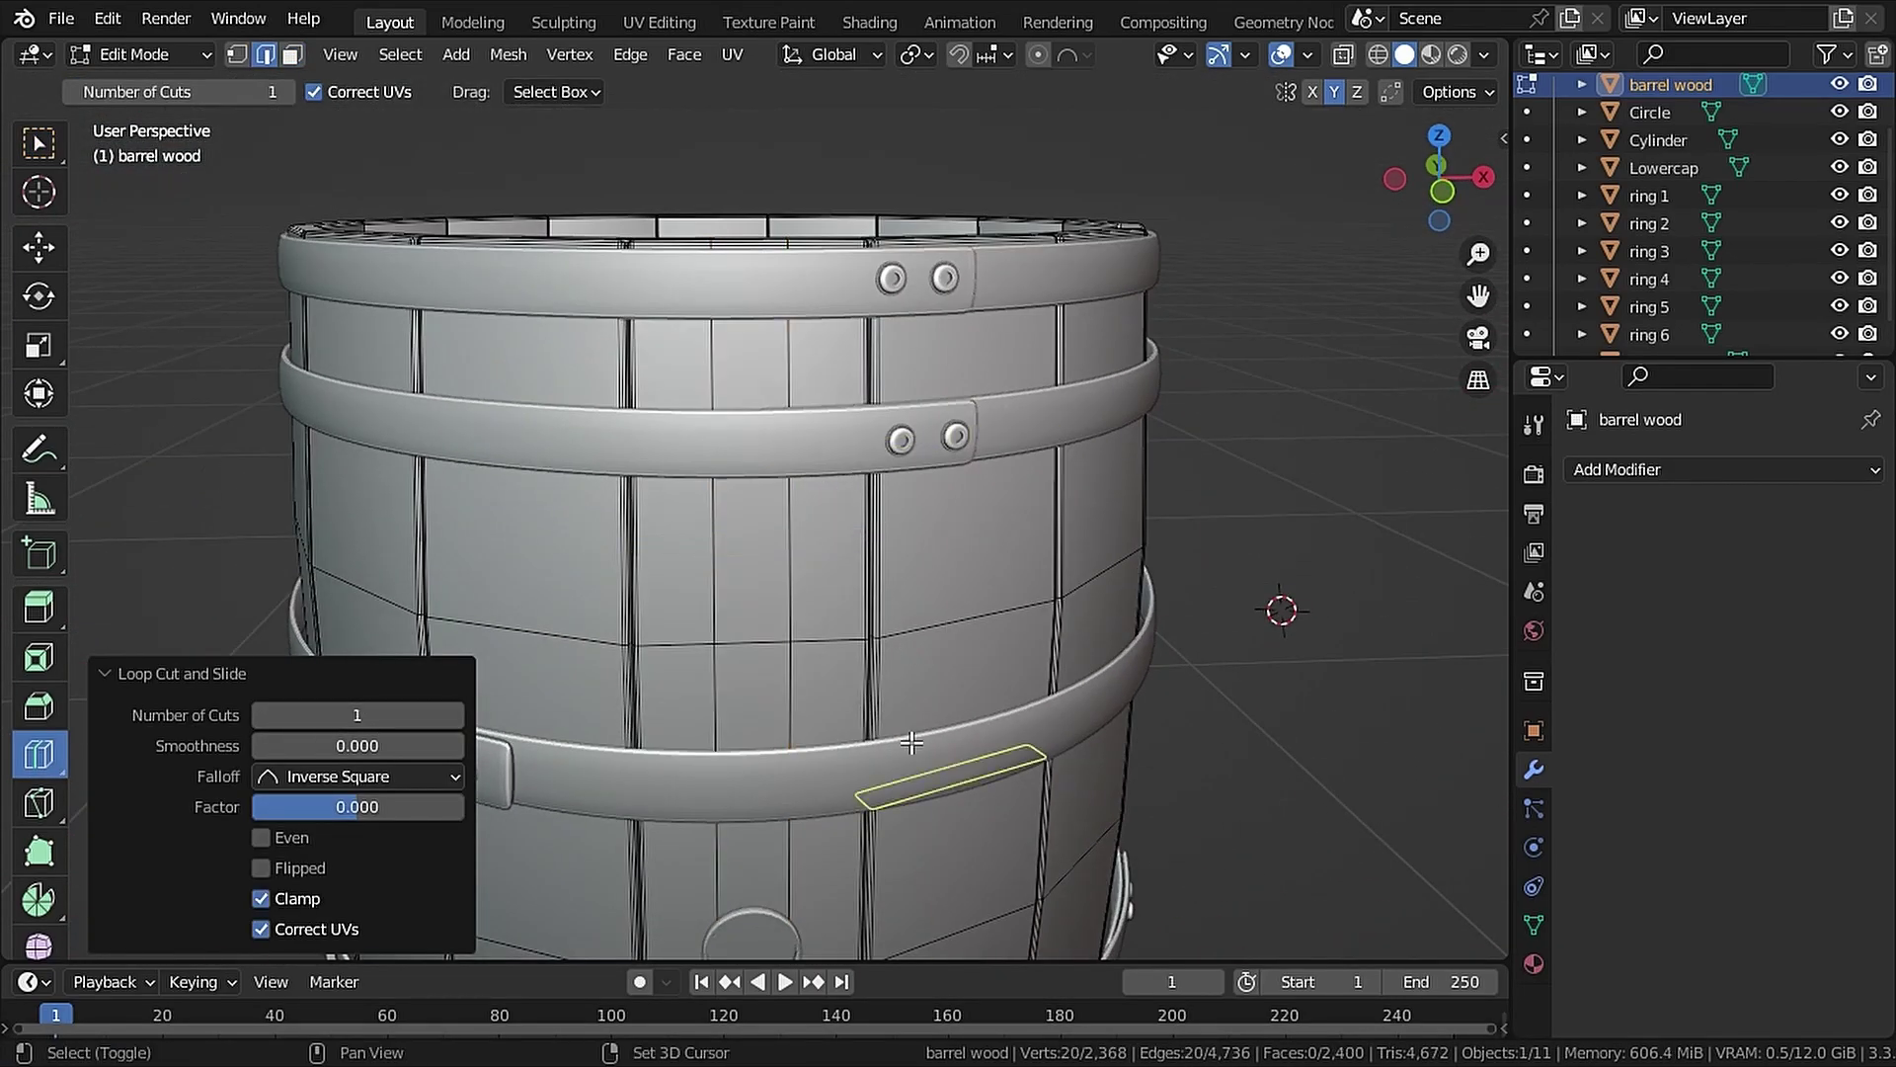
Add further single crosswise loop cuts down the length of the front staves
{"action": "middle_click_drag", "start_coordinate": [911, 743], "coordinate": [884, 437], "text": "shift"}
{"action": "left_click", "coordinate": [847, 762]}
{"action": "middle_click_drag", "start_coordinate": [846, 762], "coordinate": [856, 368], "text": "shift"}
{"action": "left_click", "coordinate": [780, 622]}
{"action": "left_click", "coordinate": [780, 740]}
{"action": "left_click", "coordinate": [969, 584]}
{"action": "middle_click_drag", "start_coordinate": [1027, 296], "coordinate": [813, 637], "text": "shift"}
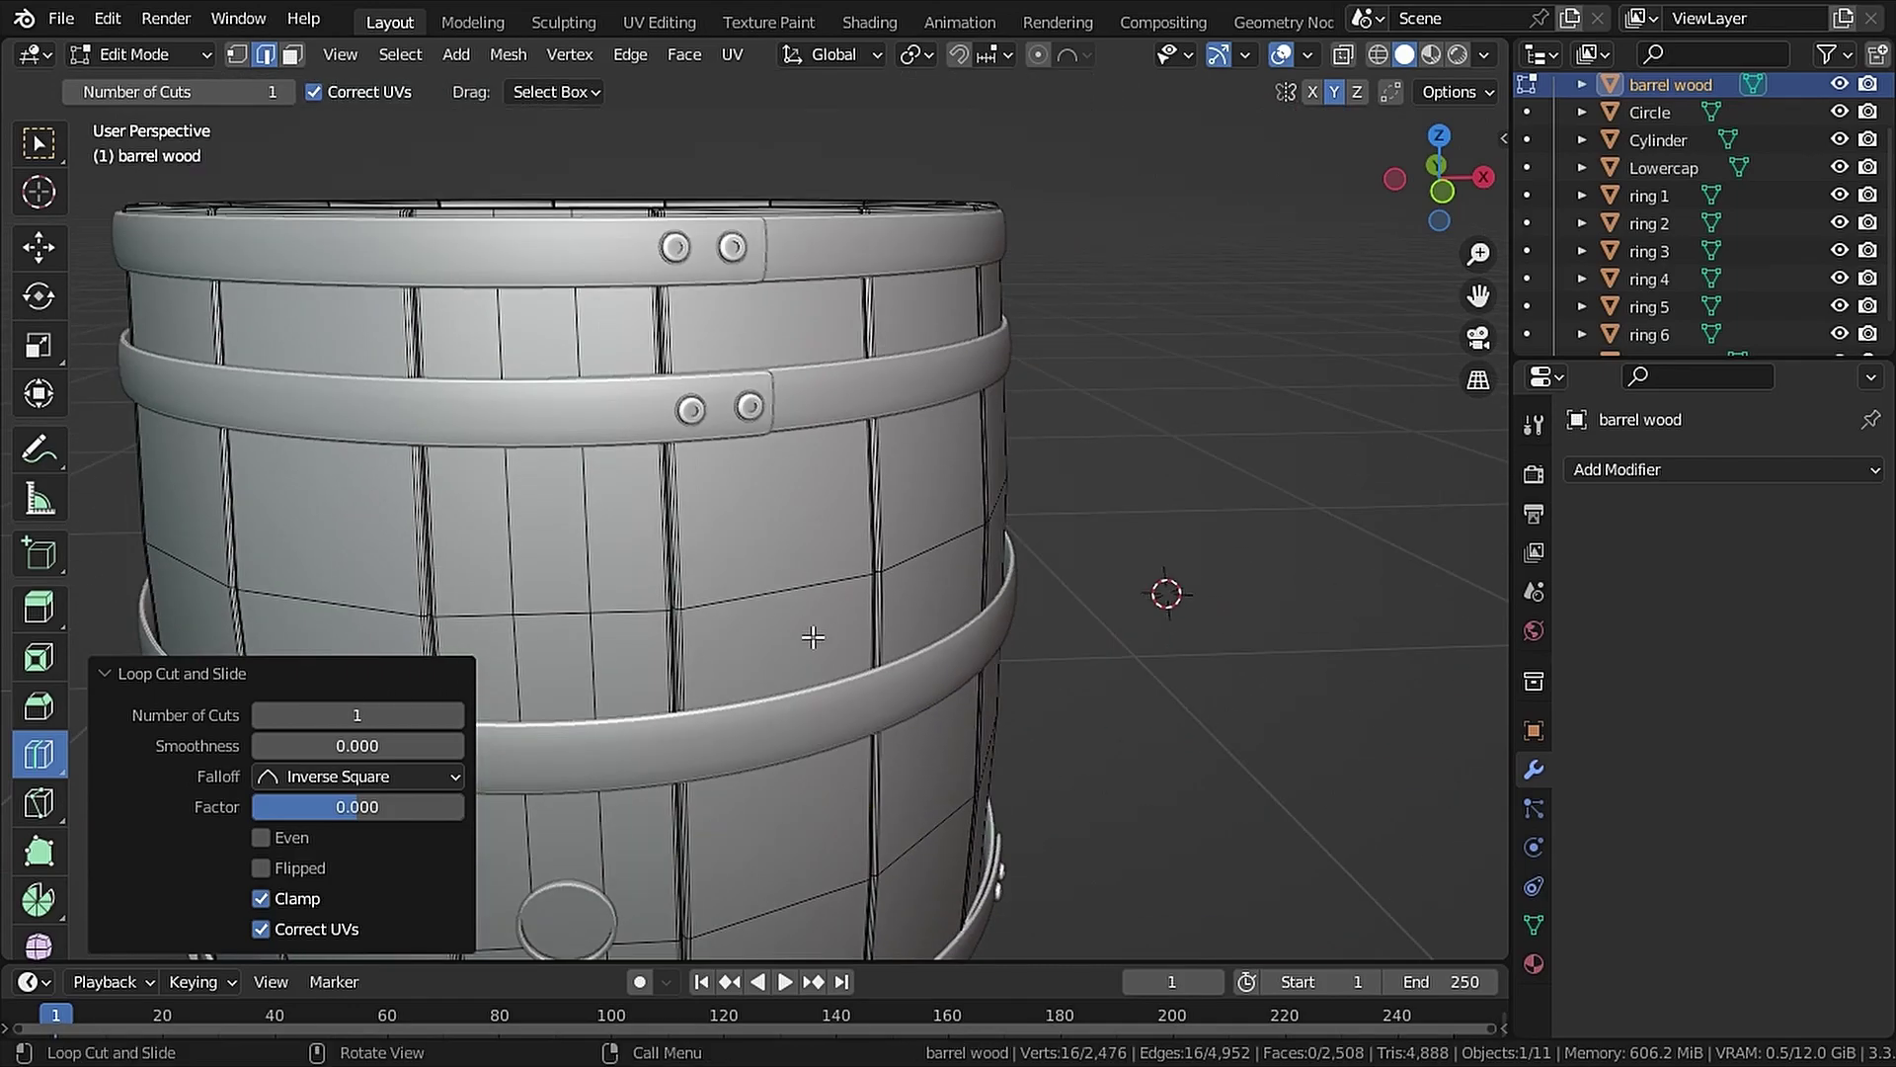
Add a lengthwise loop cut to the neighbouring stave and set its number of cuts to 2
{"action": "left_click", "coordinate": [775, 254]}
{"action": "left_click", "coordinate": [455, 715]}
{"action": "scroll", "coordinate": [775, 484], "scroll_direction": "down", "scroll_amount": 2}
{"action": "middle_click_drag", "start_coordinate": [751, 434], "coordinate": [776, 464]}
Add a Multiresolution modifier to the barrel wood object and subdivide it to level 5
{"action": "left_click", "coordinate": [1620, 470]}
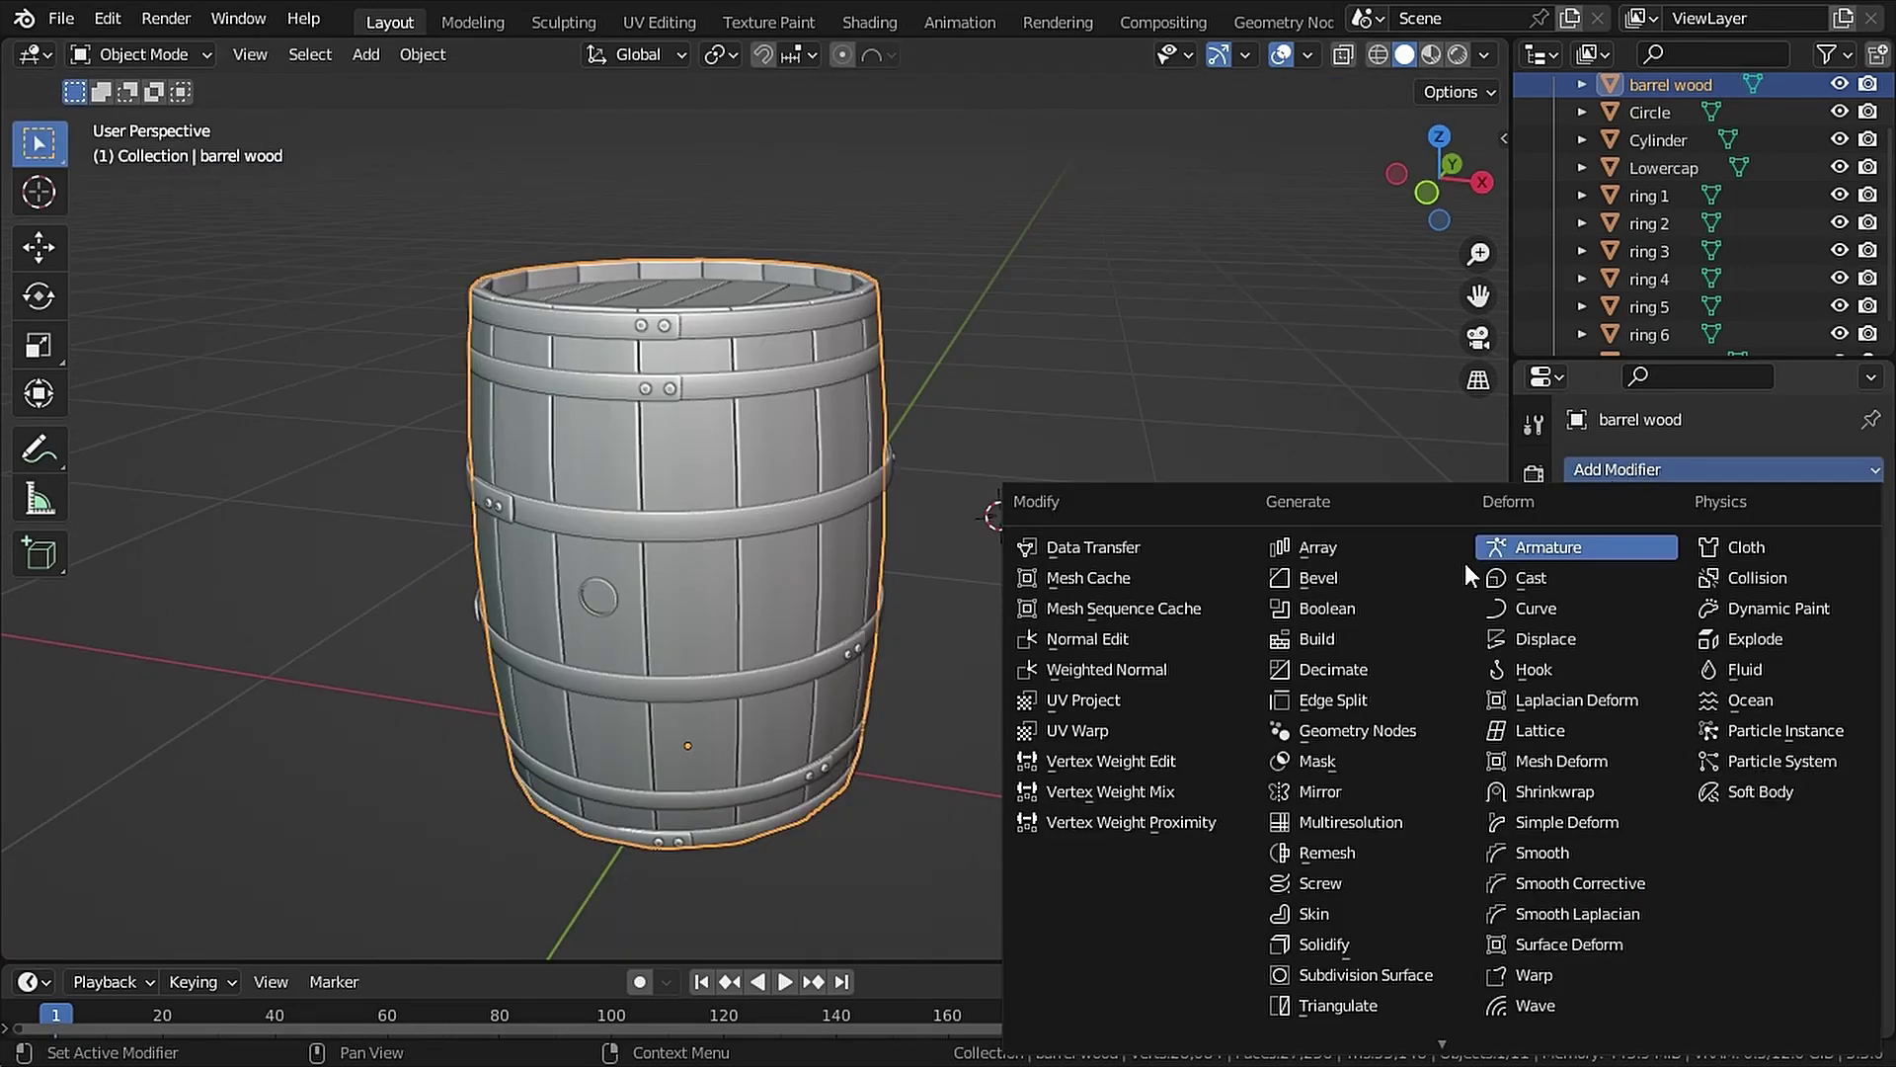
{"action": "left_click", "coordinate": [1361, 823]}
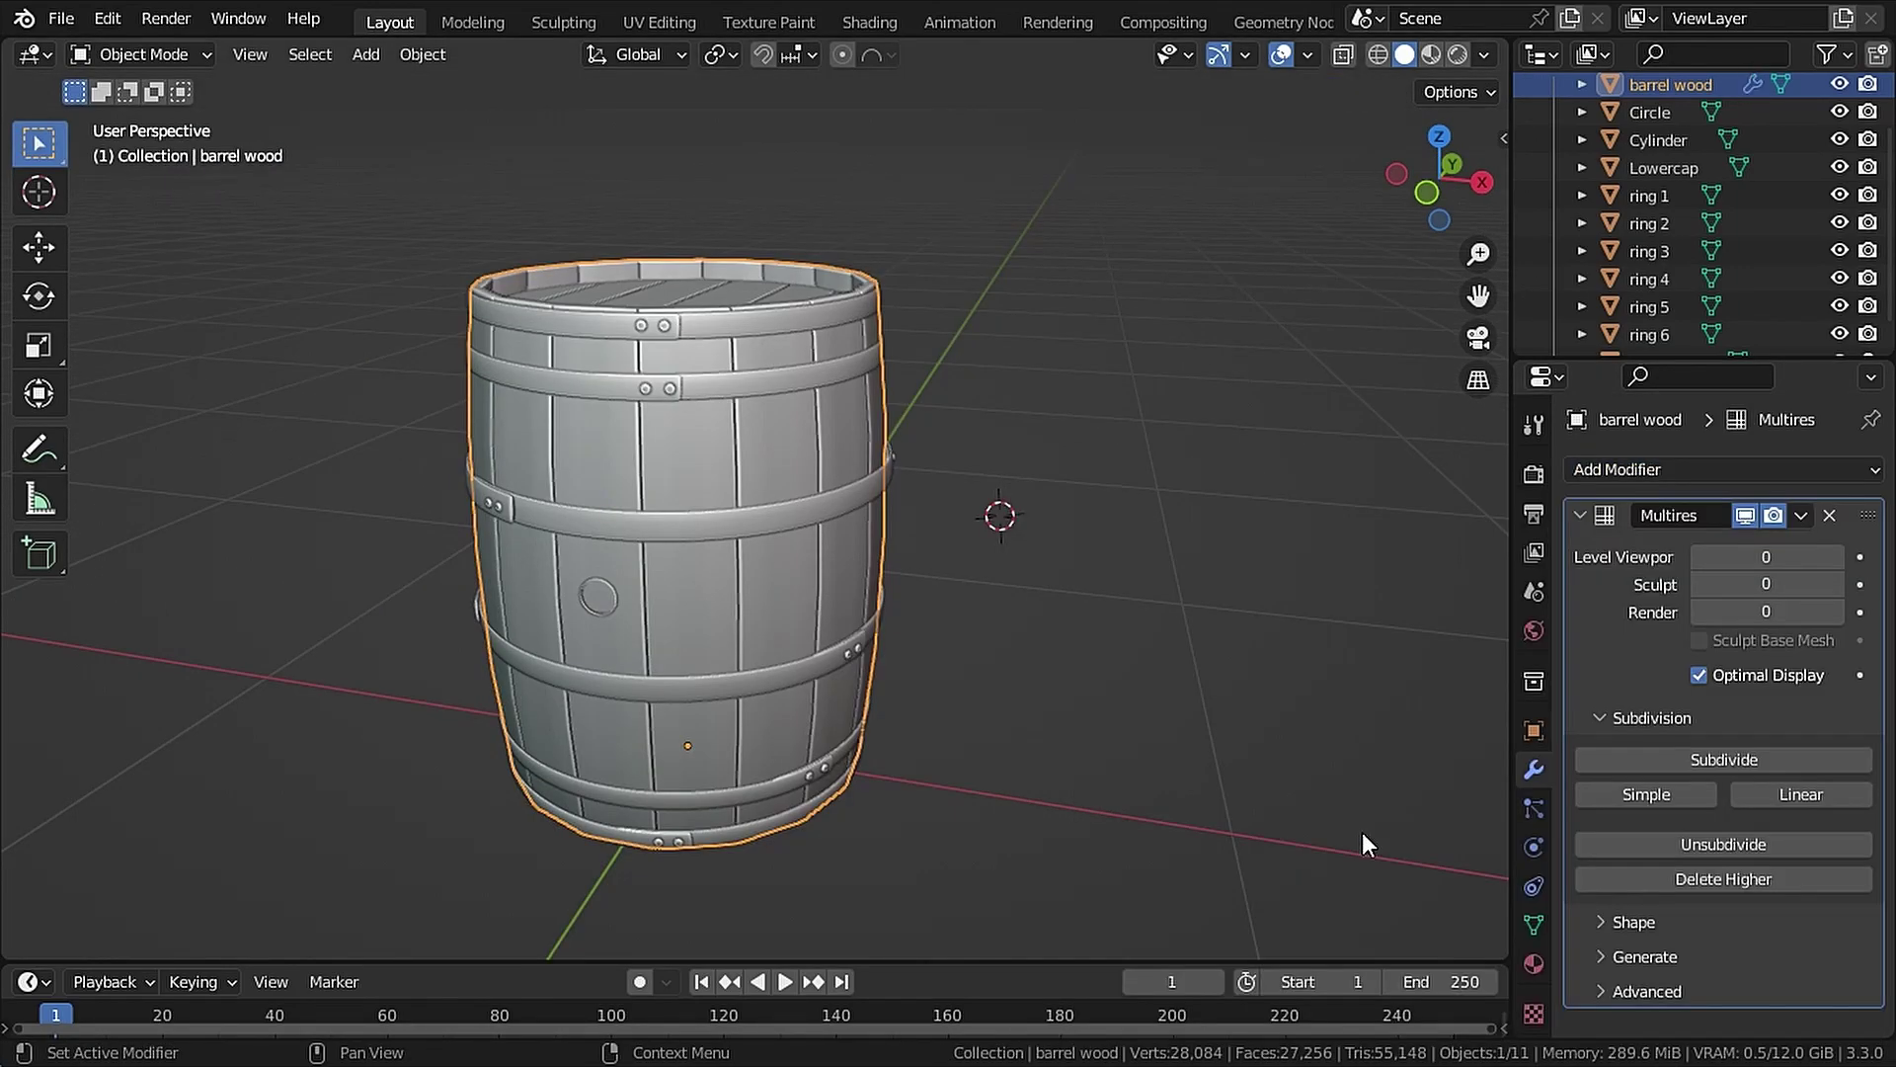
{"action": "left_click", "coordinate": [1697, 761]}
{"action": "left_click", "coordinate": [1697, 761]}
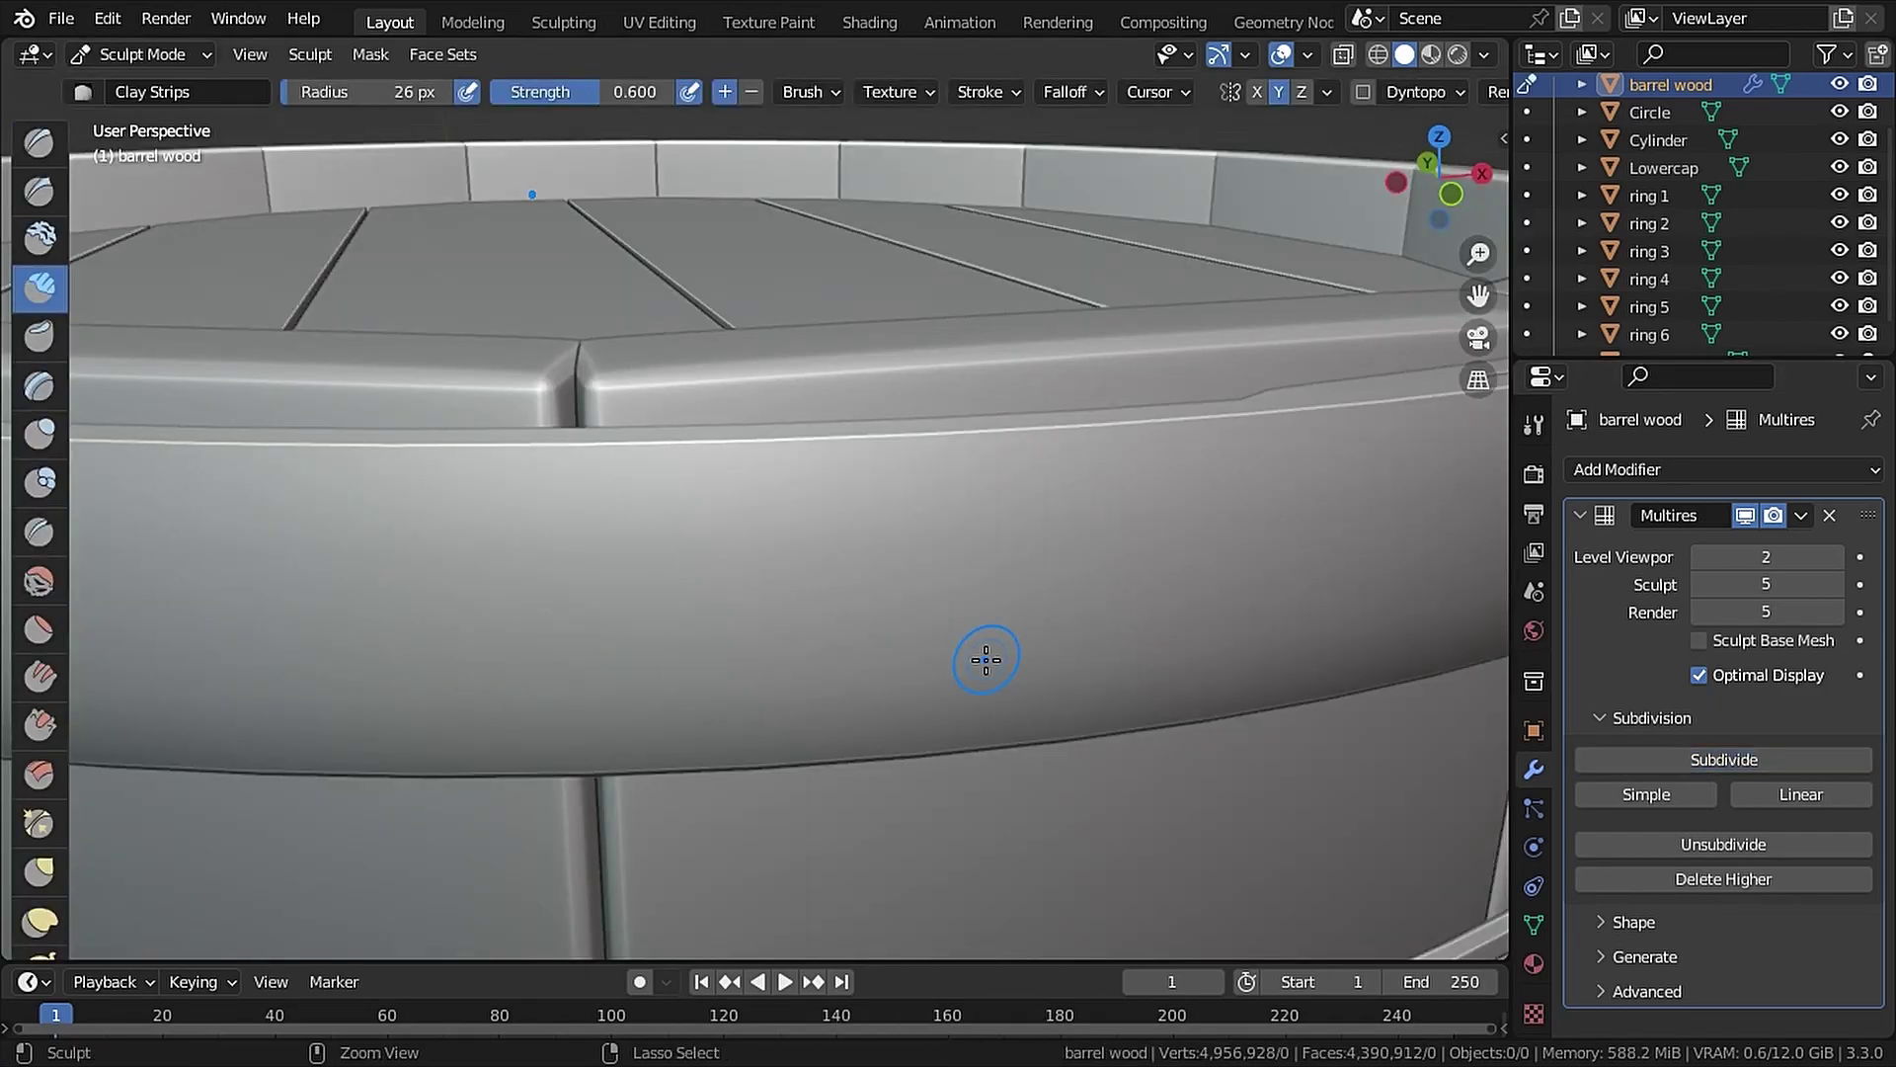
Save the file and try a Clay Strips stroke on the stave between the top two hoops
{"action": "key", "text": "ctrl+s"}
{"action": "scroll", "coordinate": [978, 689], "scroll_direction": "down", "scroll_amount": 3}
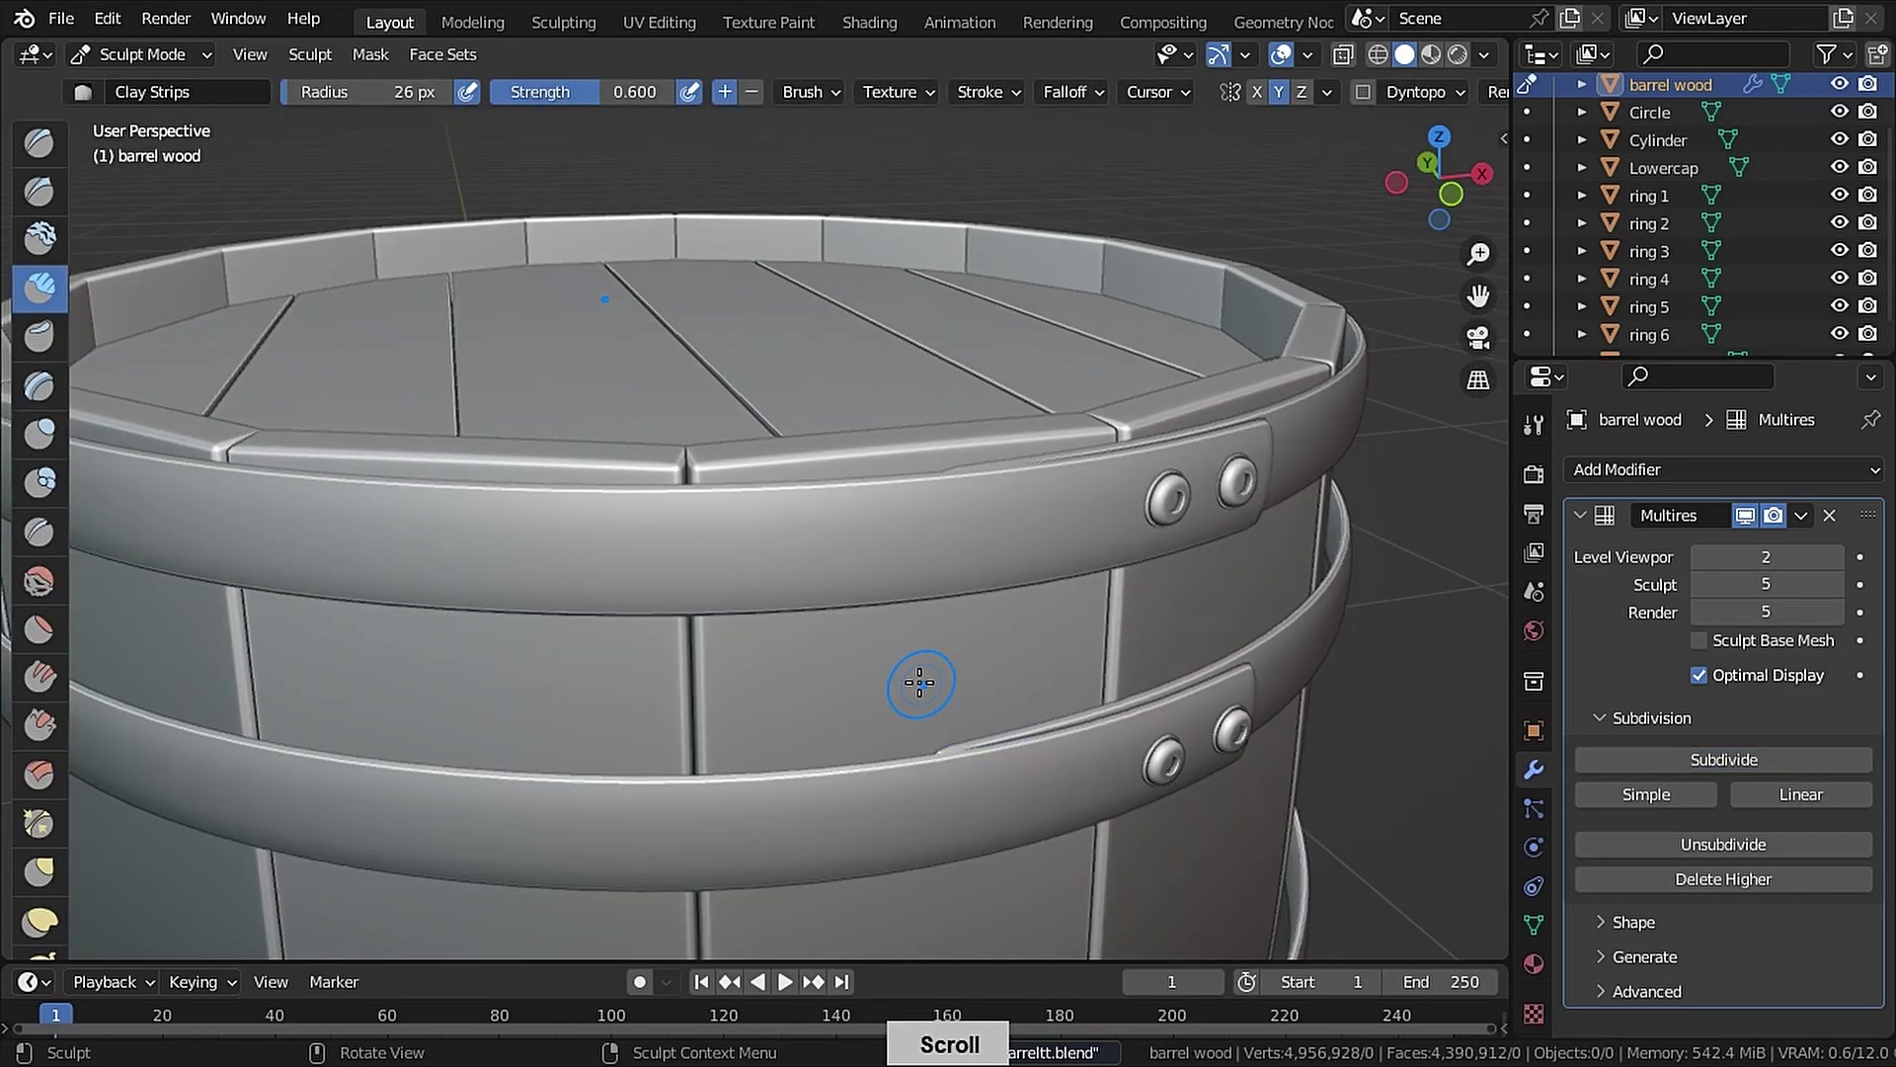
{"action": "mouse_move", "coordinate": [936, 655]}
{"action": "left_mouse_down"}
{"action": "mouse_move", "coordinate": [879, 711]}
{"action": "mouse_move", "coordinate": [730, 686]}
{"action": "mouse_move", "coordinate": [860, 697]}
{"action": "left_mouse_up"}
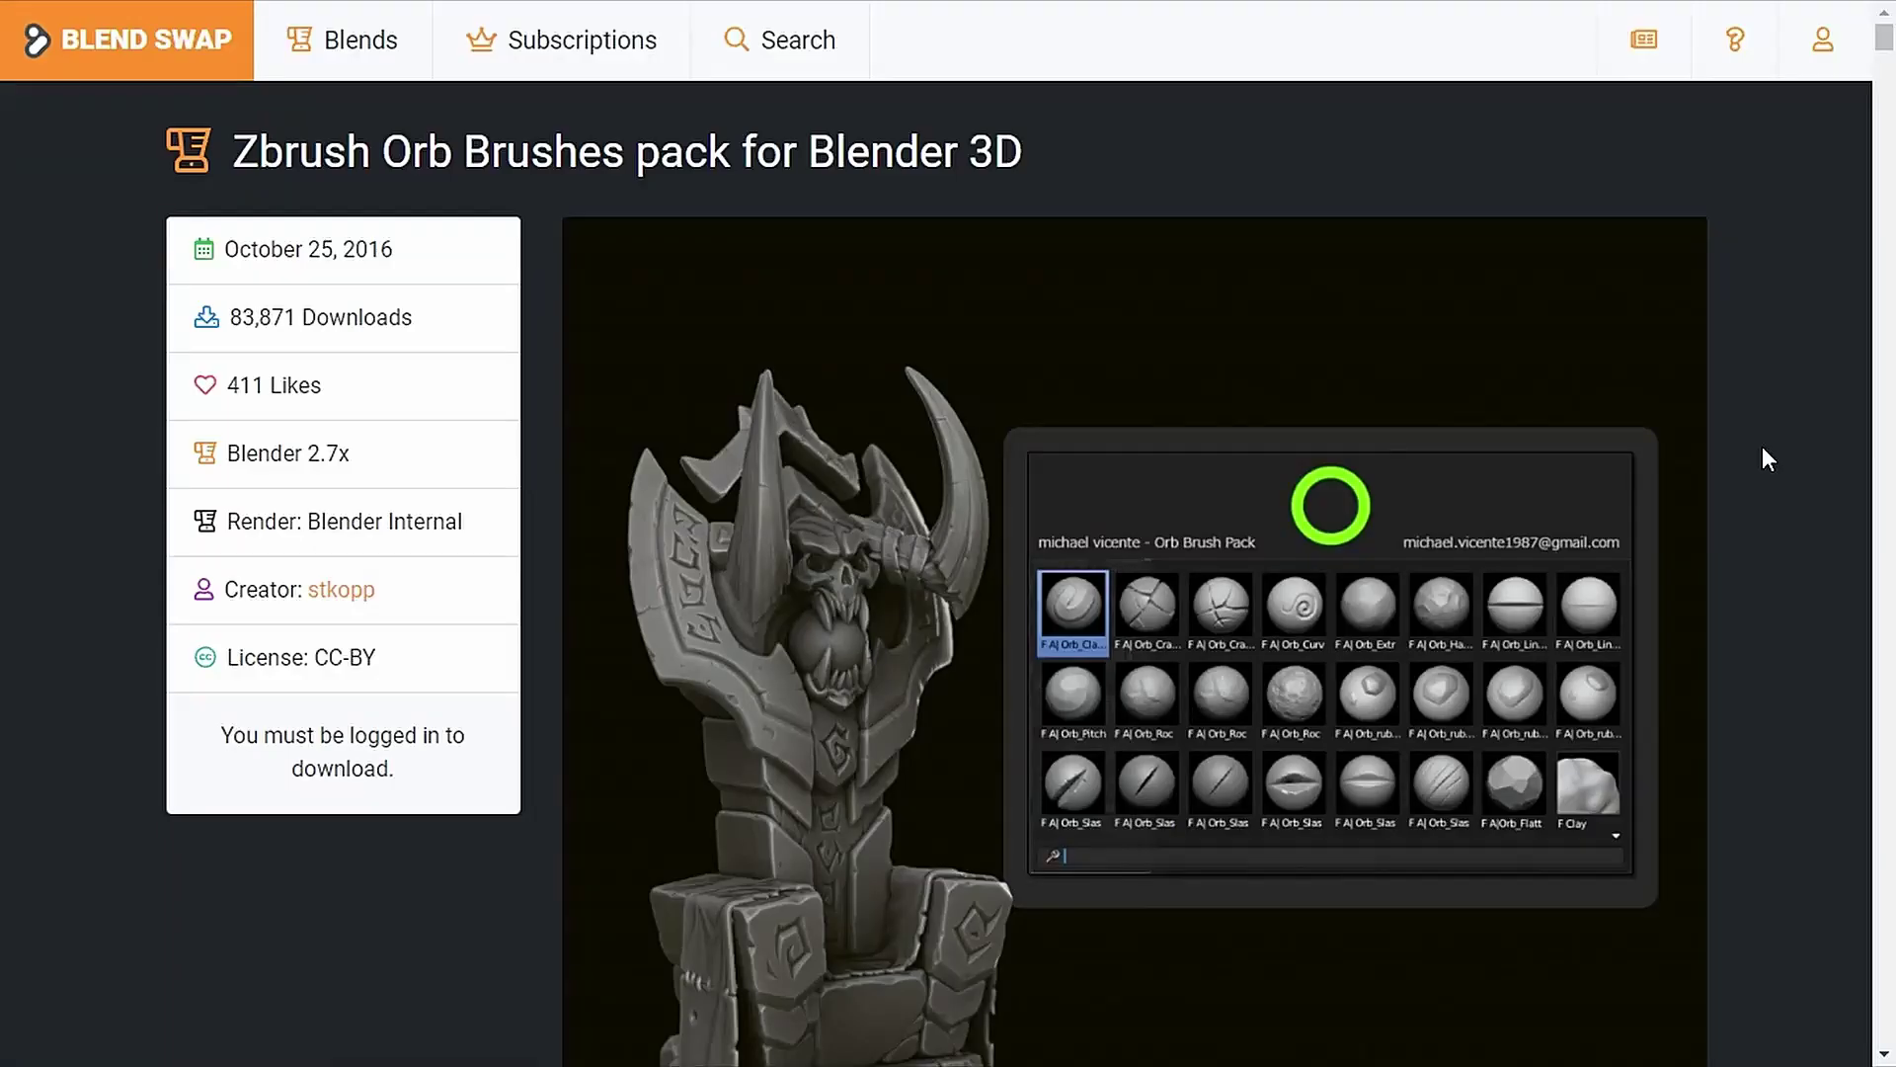
Look through the Zbrush Orb Brushes pack and the high resolution tree bark brushes pages on Blend Swap
{"action": "scroll", "coordinate": [1764, 452], "scroll_direction": "down", "scroll_amount": 5}
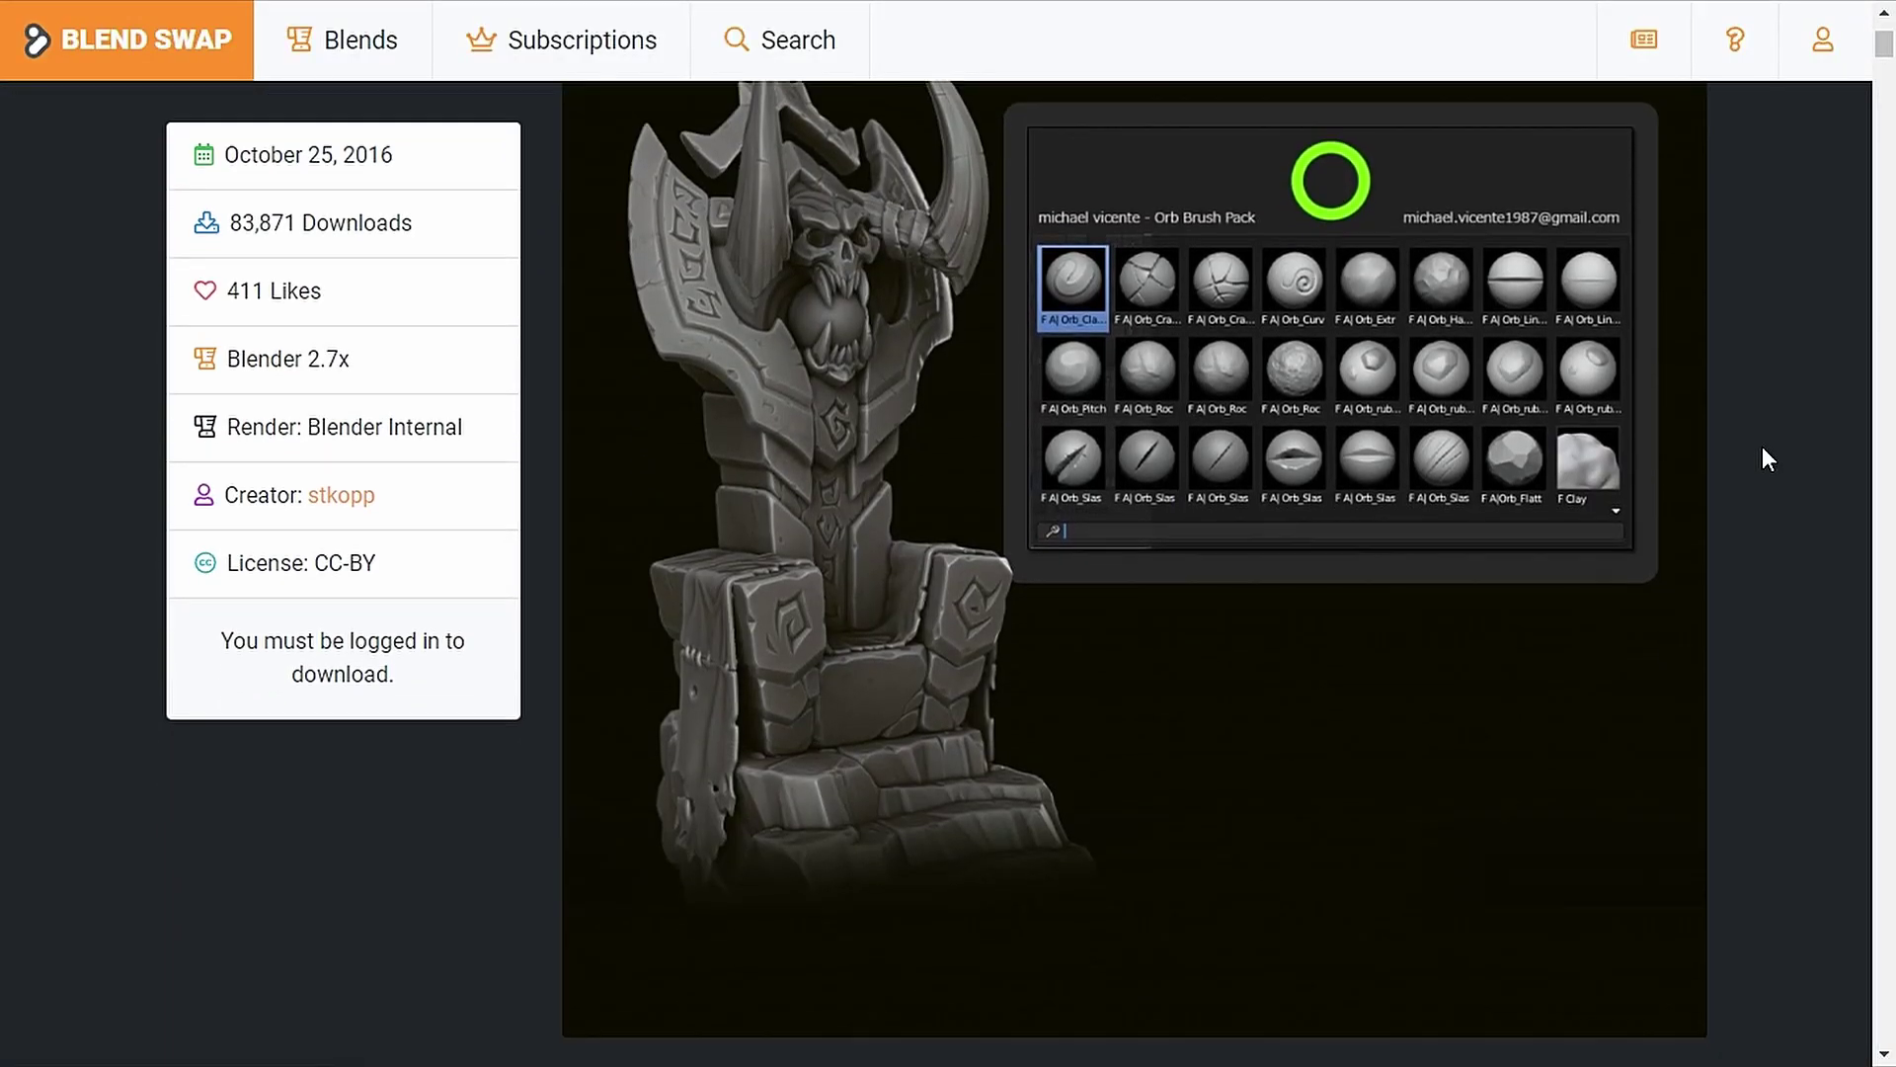
{"action": "scroll", "coordinate": [1762, 457], "scroll_direction": "down", "scroll_amount": 6}
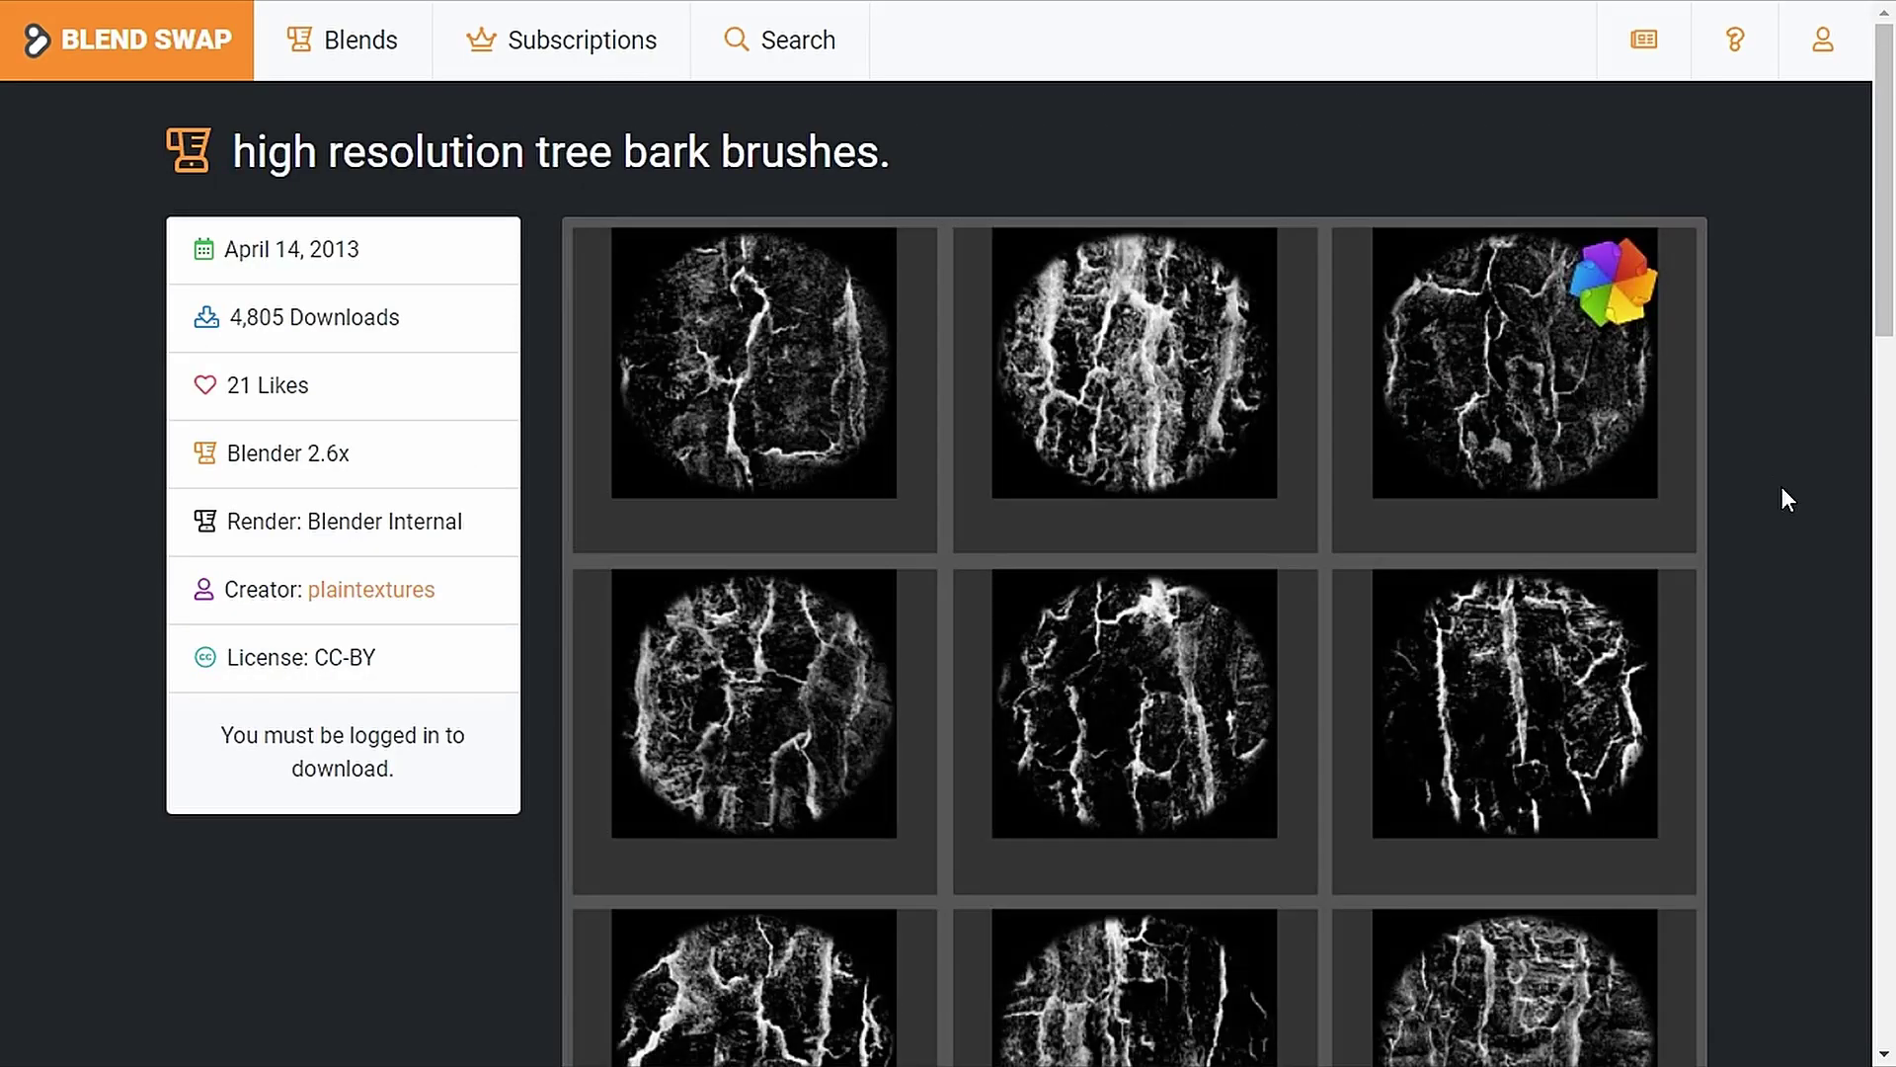
{"action": "scroll", "coordinate": [1782, 489], "scroll_direction": "down", "scroll_amount": 4}
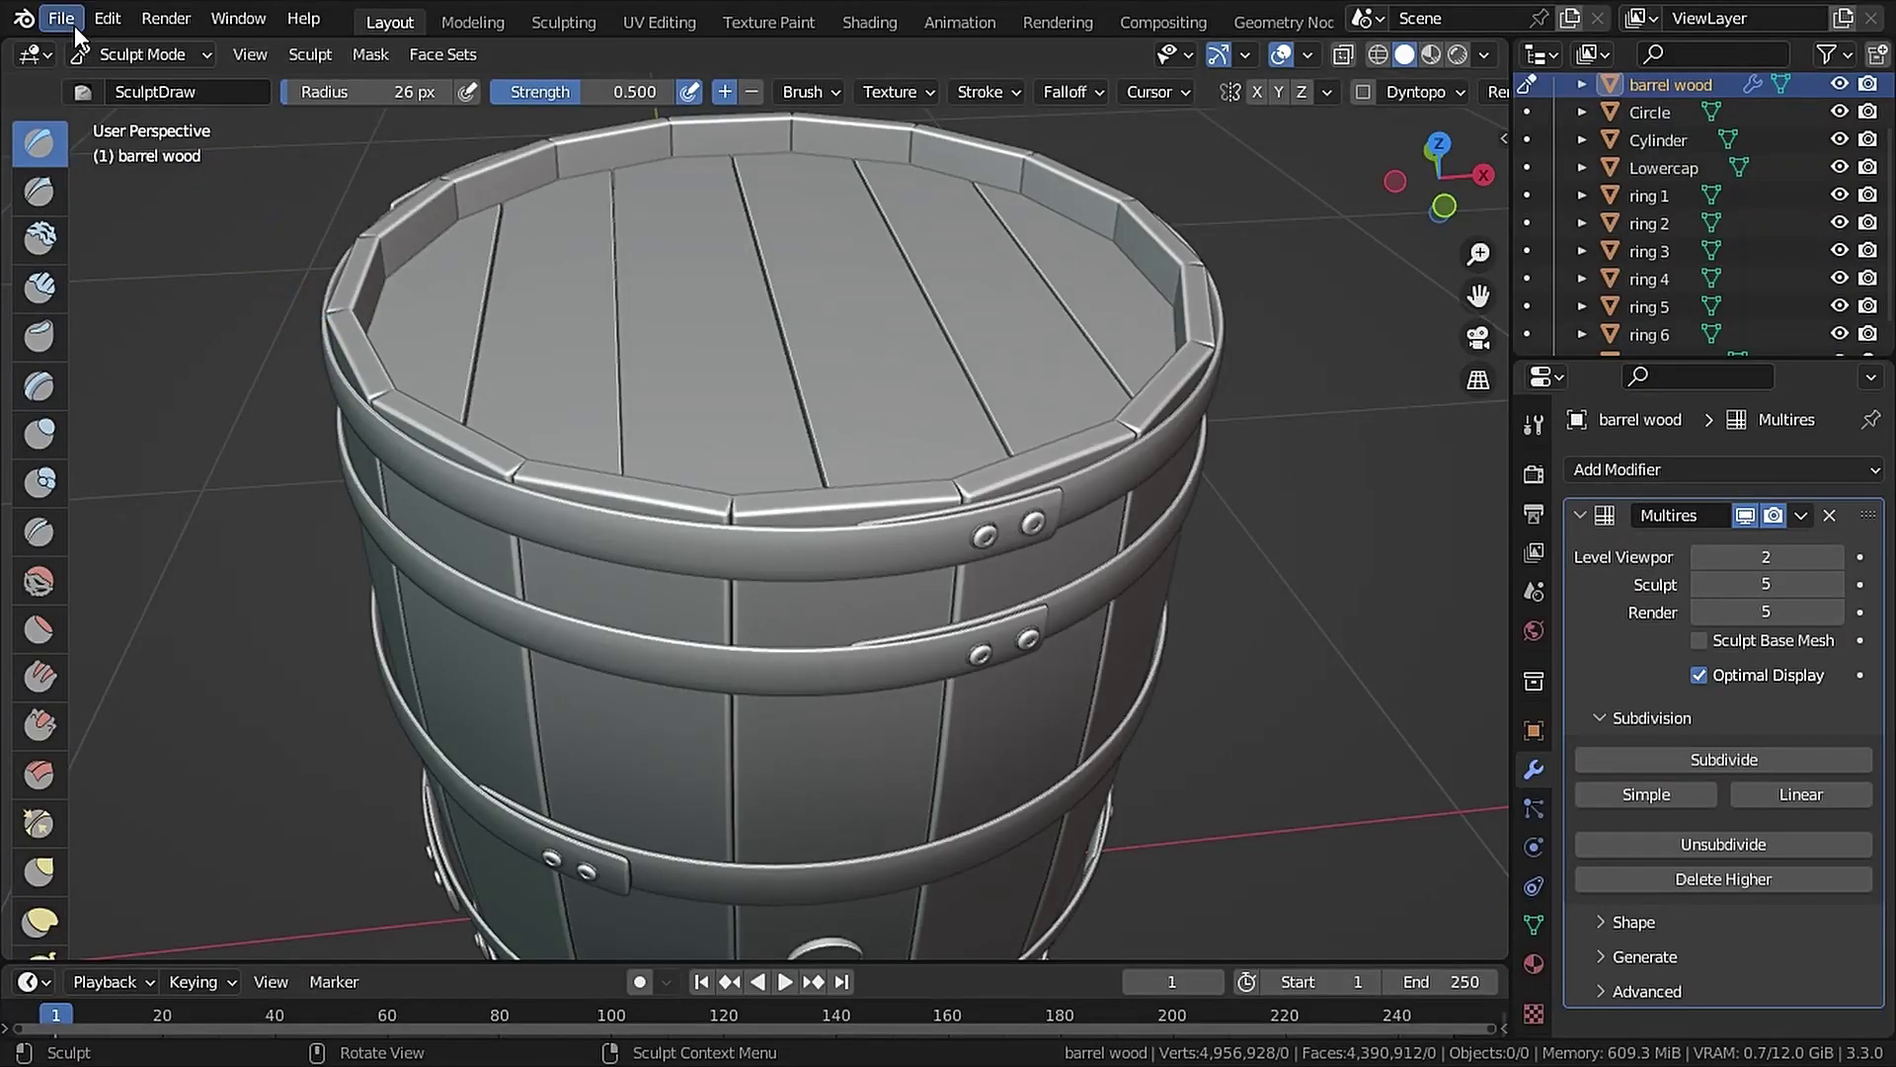
Append the sculpting brushes from the Brush folder of OrbBrushes.blend in E:\Brushes
{"action": "left_click", "coordinate": [63, 22]}
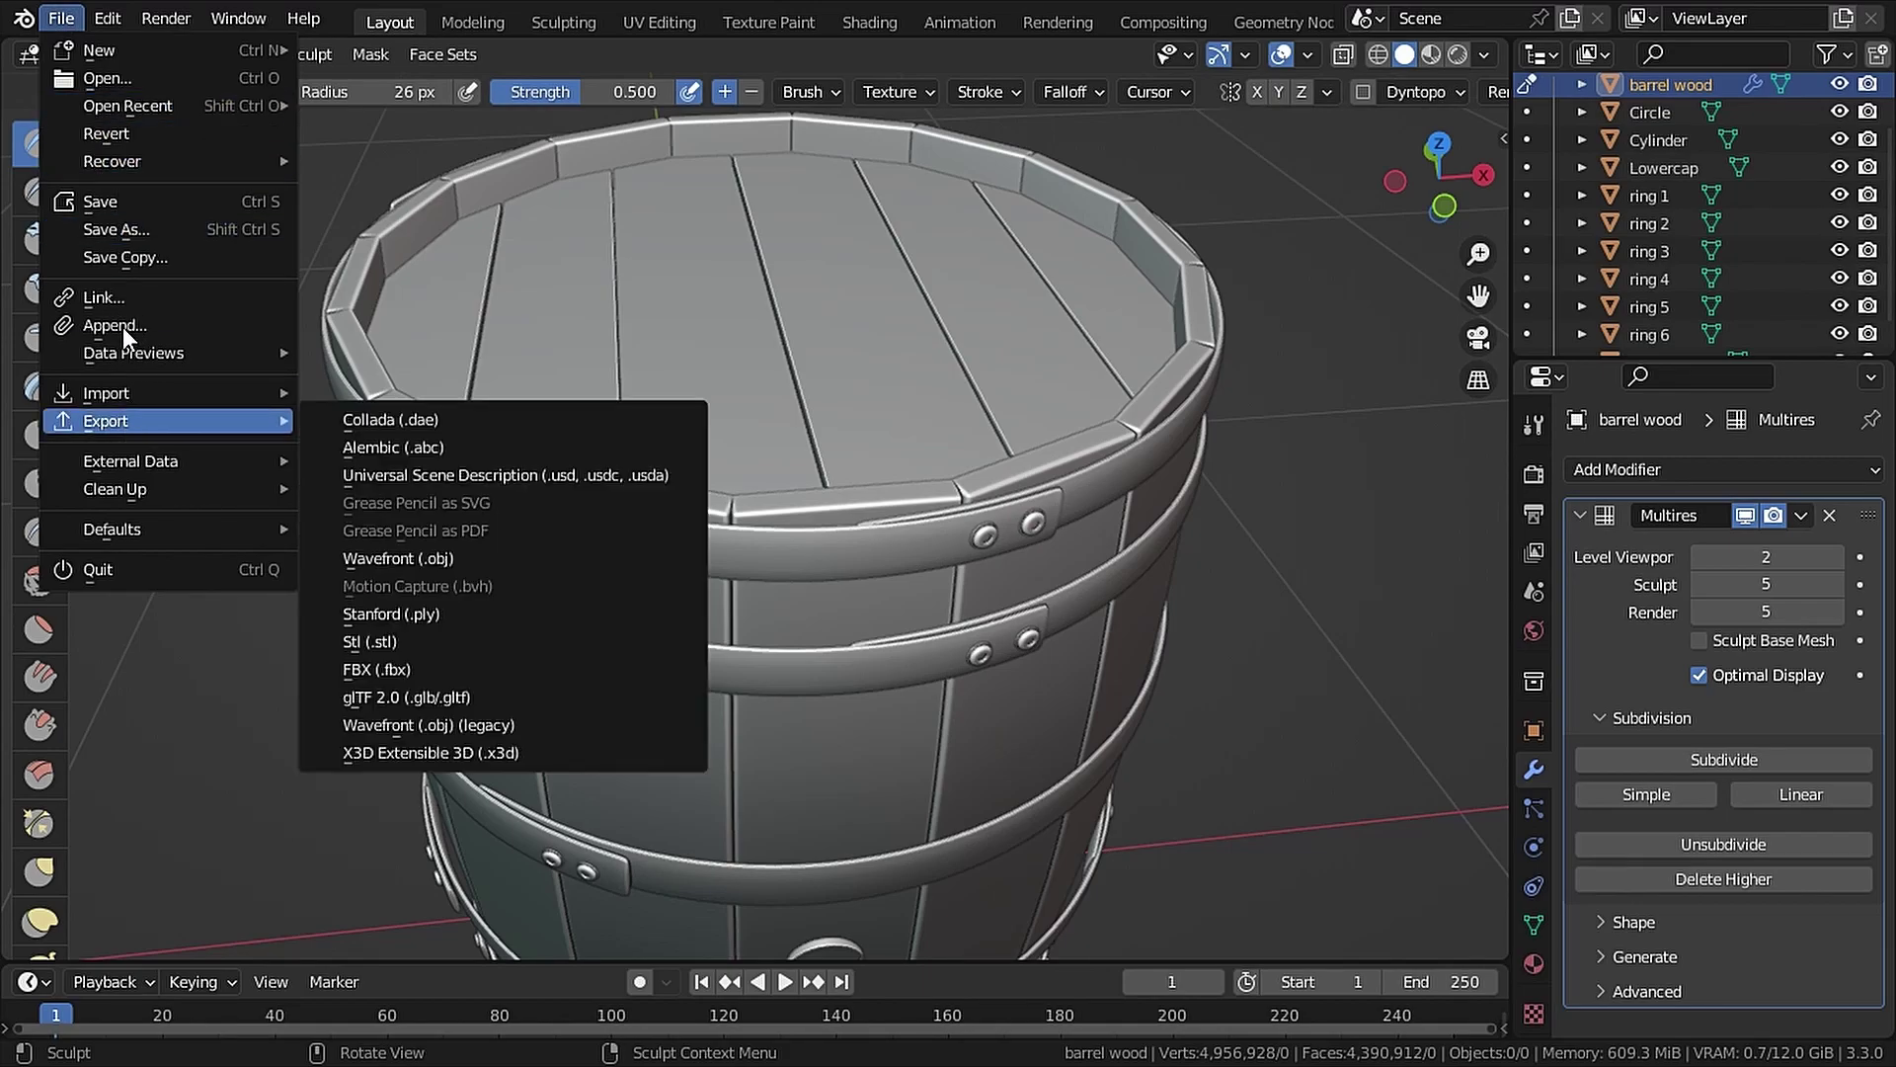
{"action": "left_click", "coordinate": [98, 324]}
{"action": "left_click", "coordinate": [1129, 389]}
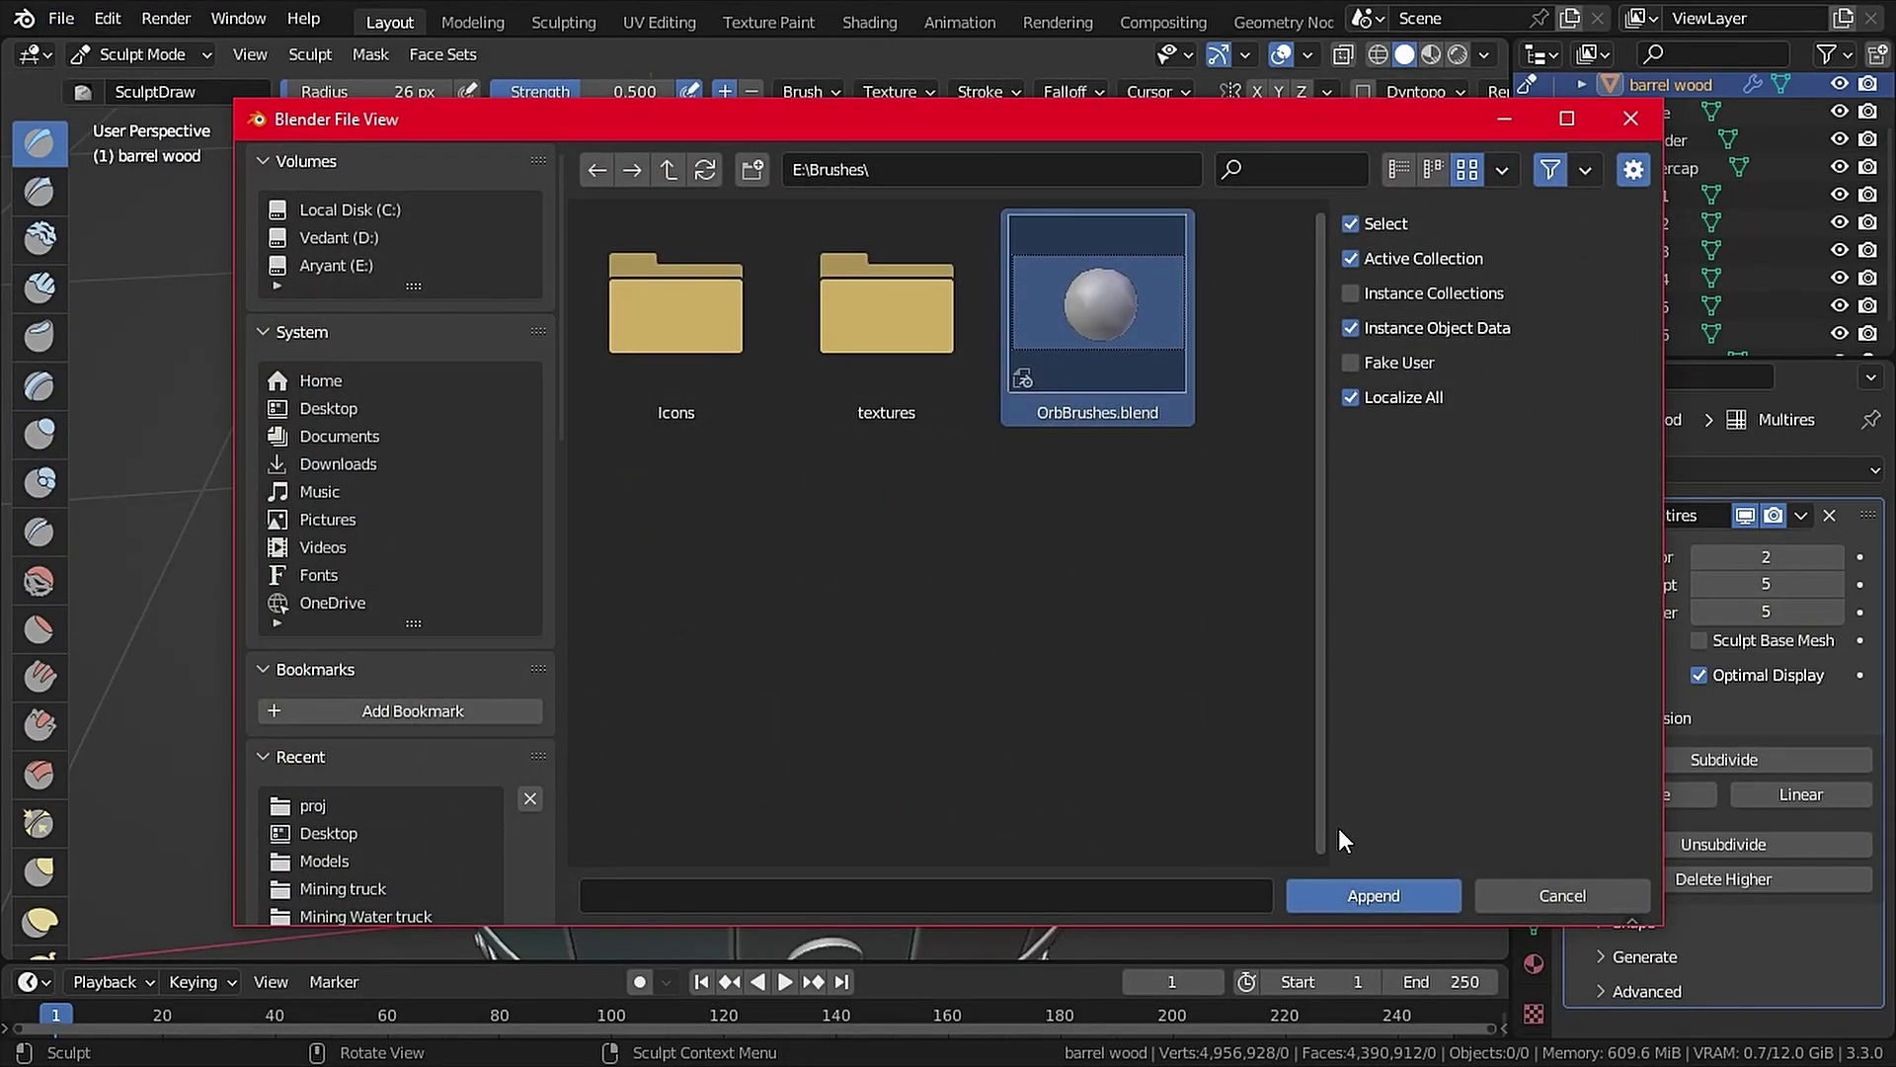
{"action": "left_click", "coordinate": [1337, 892]}
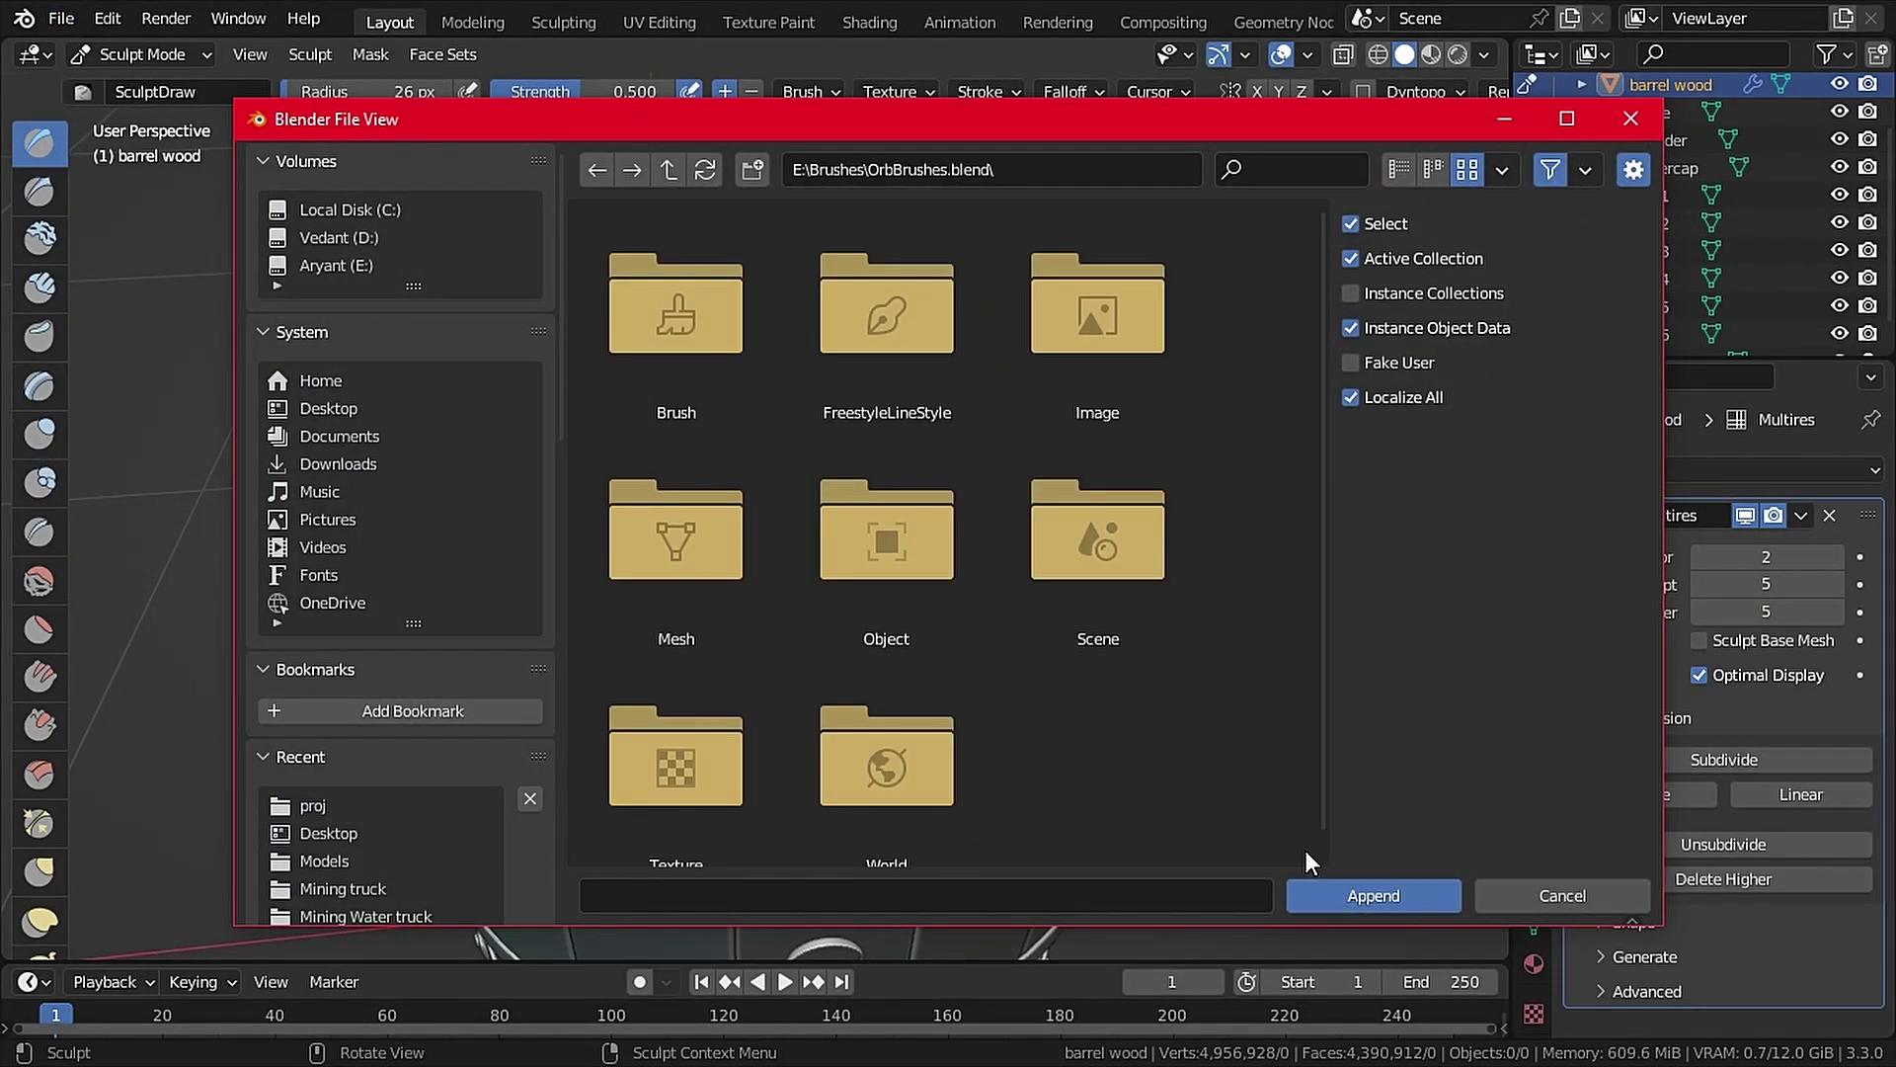
{"action": "double_click", "coordinate": [701, 320]}
{"action": "left_click", "coordinate": [858, 338]}
{"action": "left_click_drag", "start_coordinate": [1322, 308], "coordinate": [1290, 549]}
{"action": "left_click", "coordinate": [1136, 466], "text": "shift"}
{"action": "left_click", "coordinate": [1390, 901]}
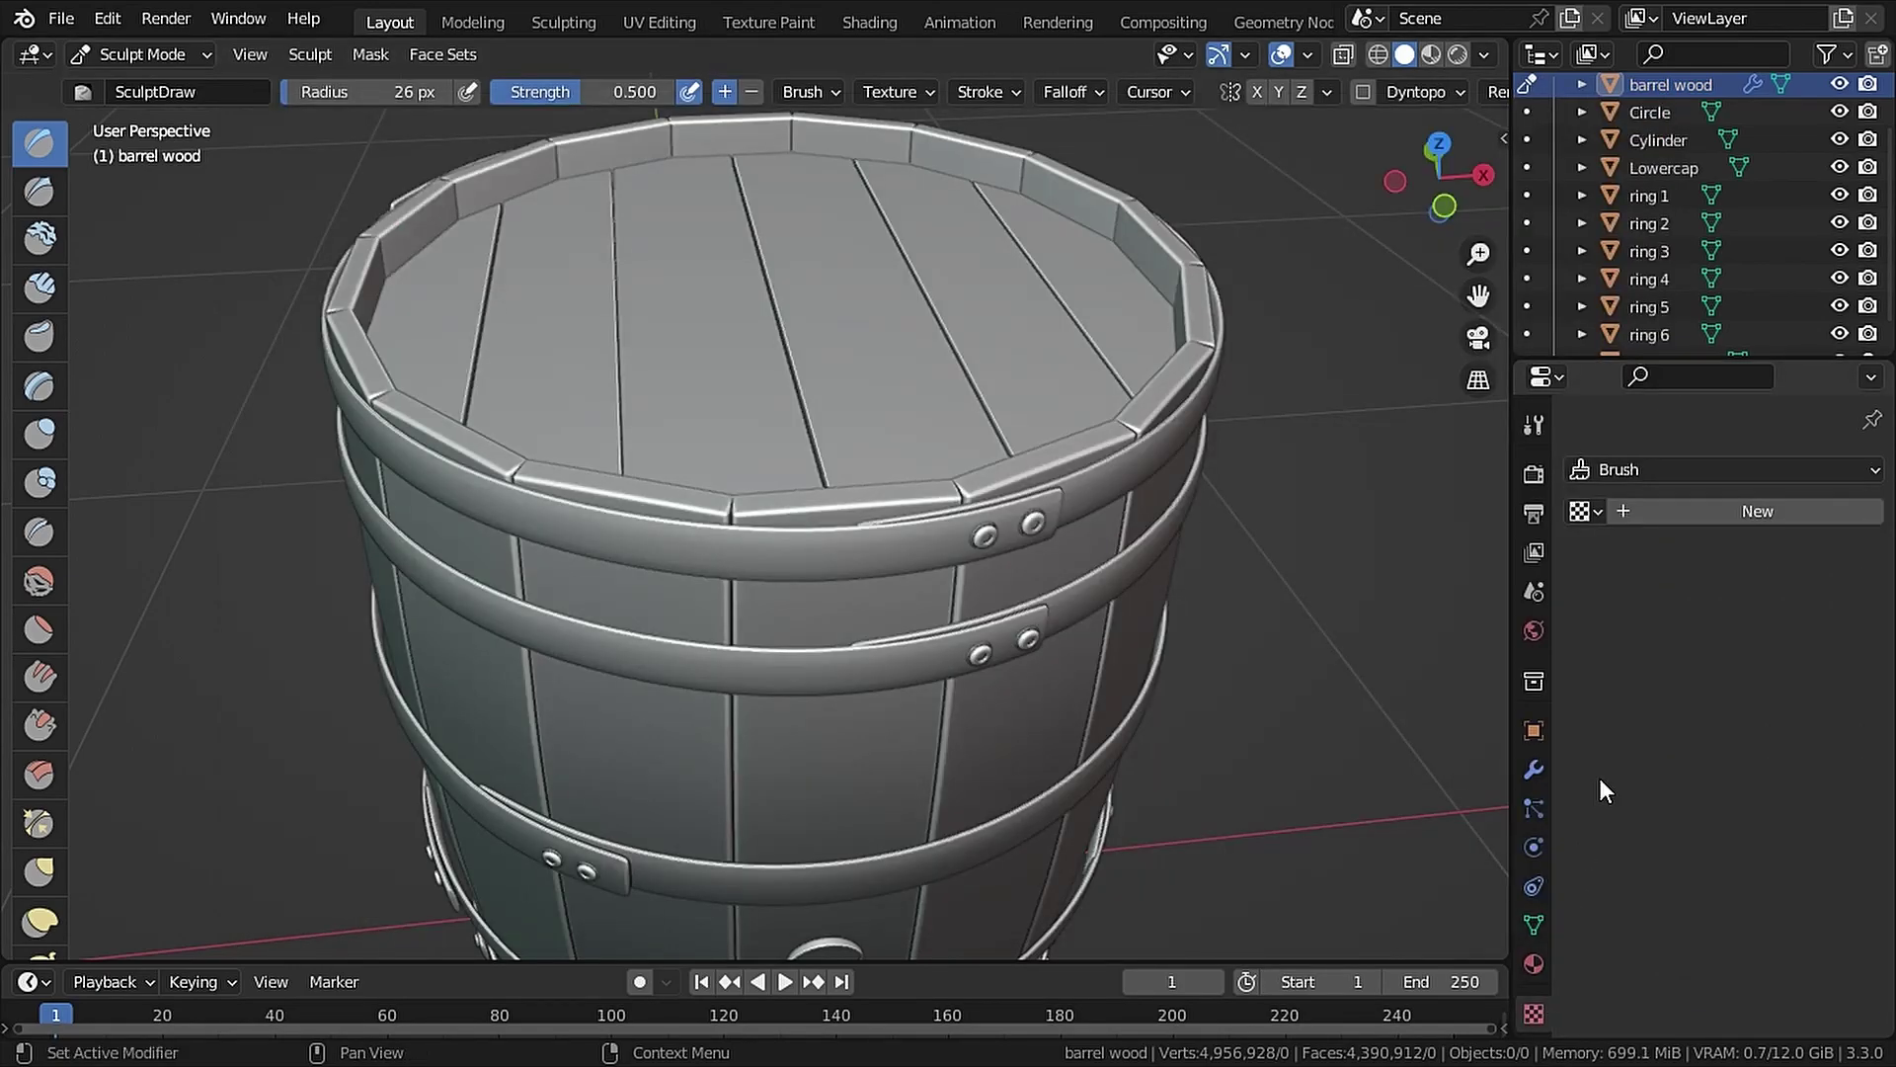
Create a brush texture named wood of type Image or Movie and load bark5.JPG into it
{"action": "left_click", "coordinate": [1710, 504]}
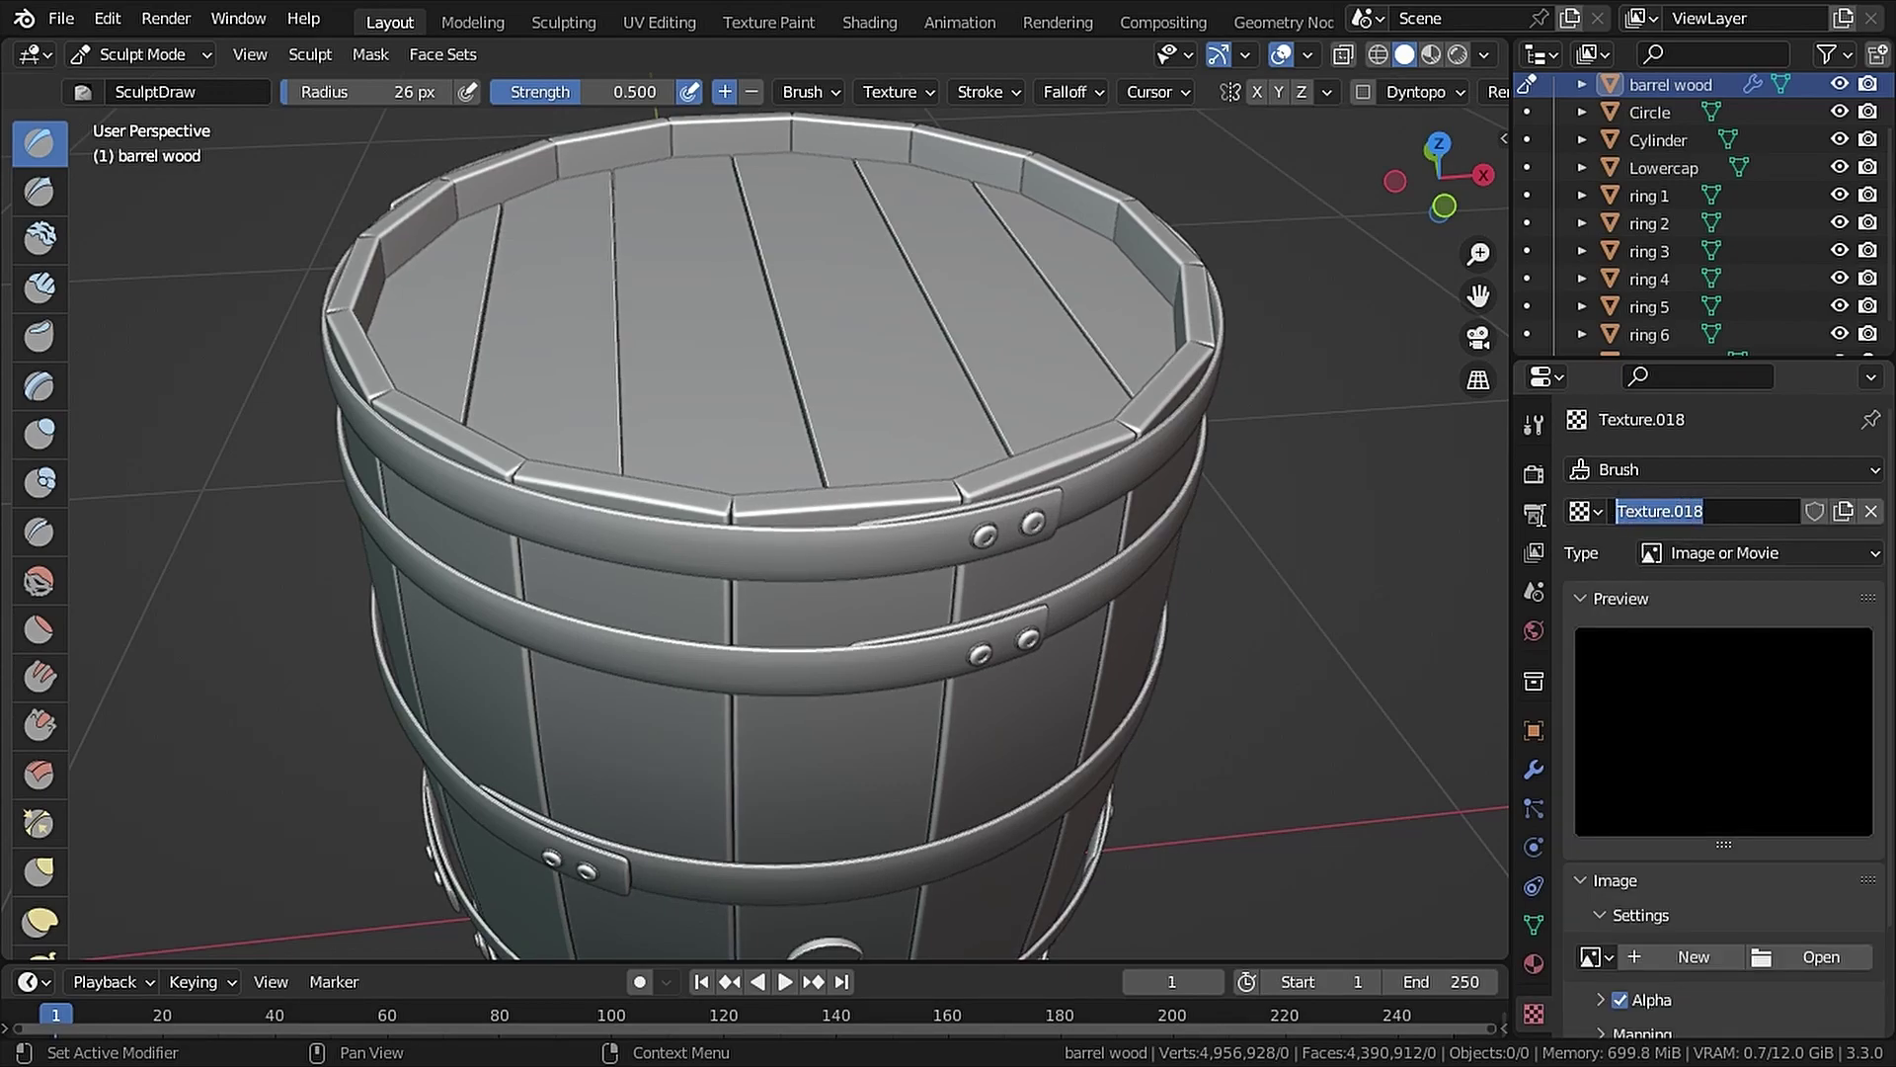
{"action": "type", "text": "wood"}
{"action": "left_click", "coordinate": [1687, 553]}
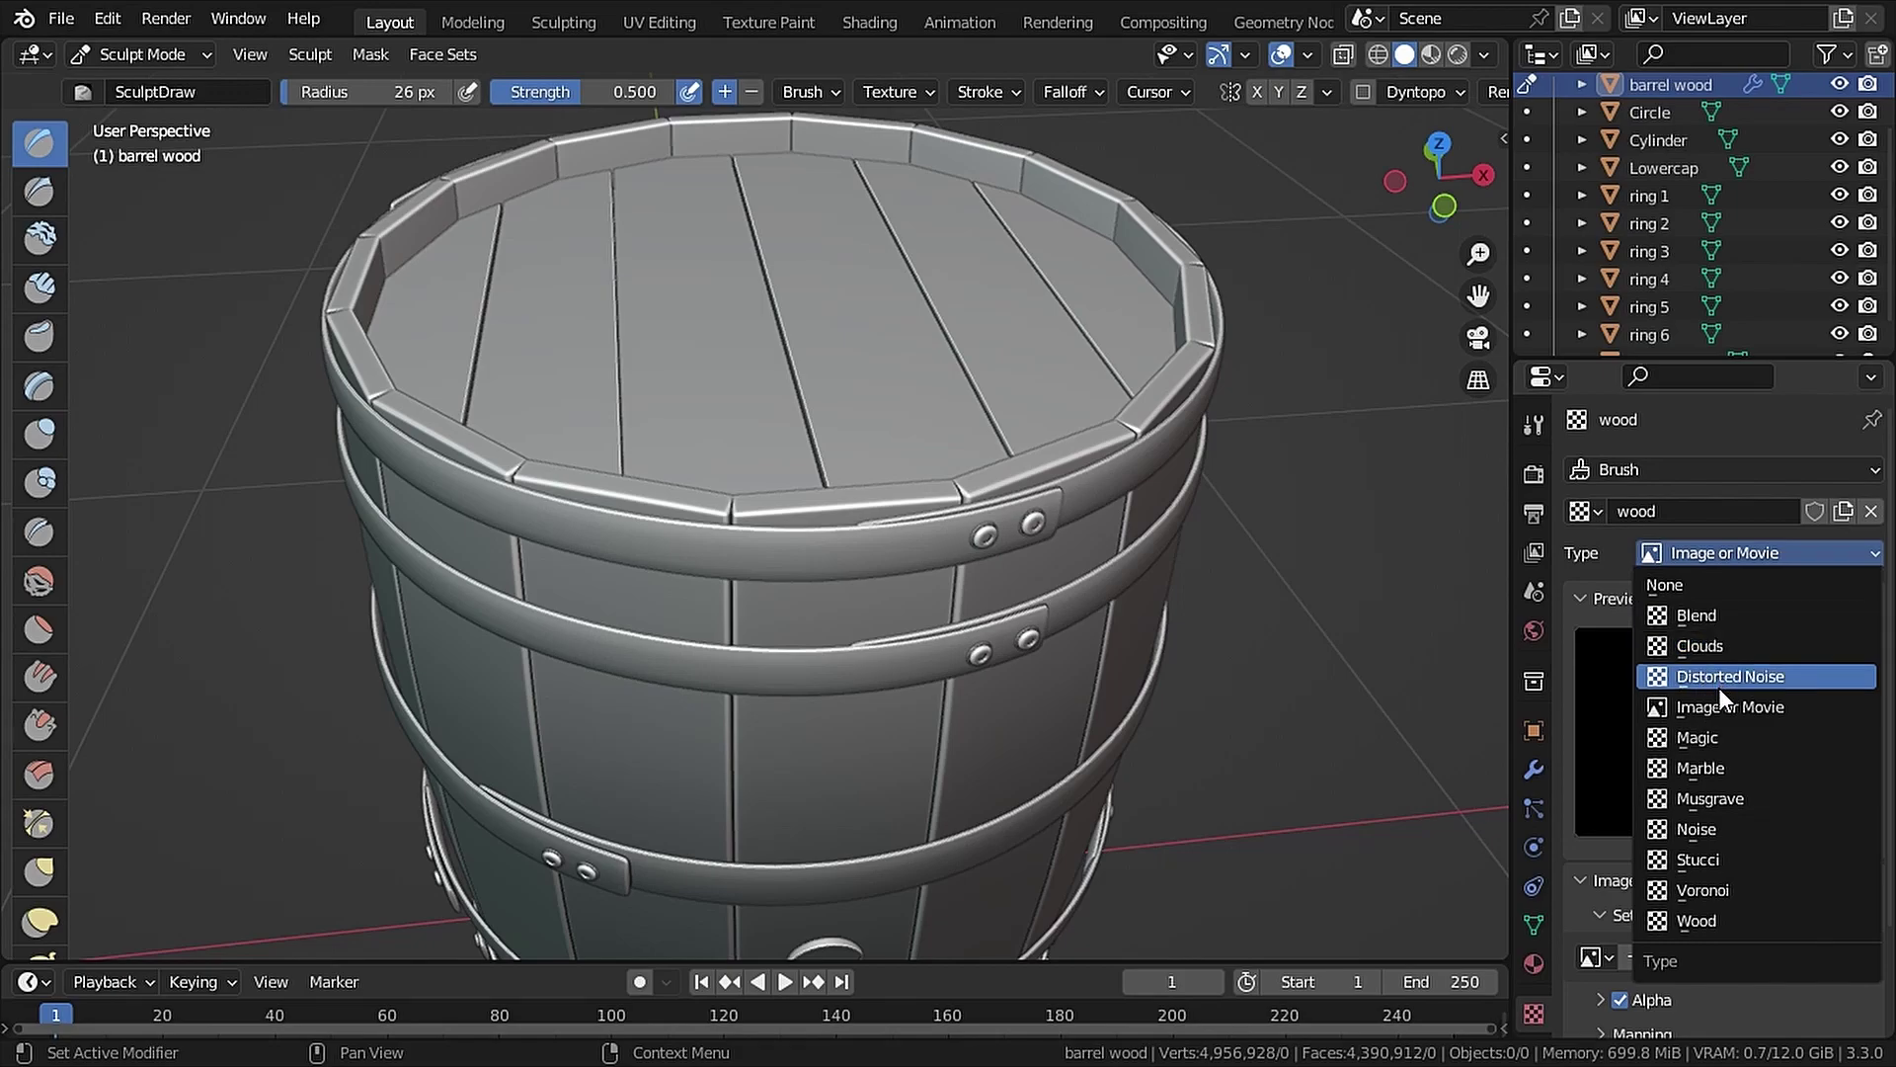
{"action": "left_click", "coordinate": [1724, 705]}
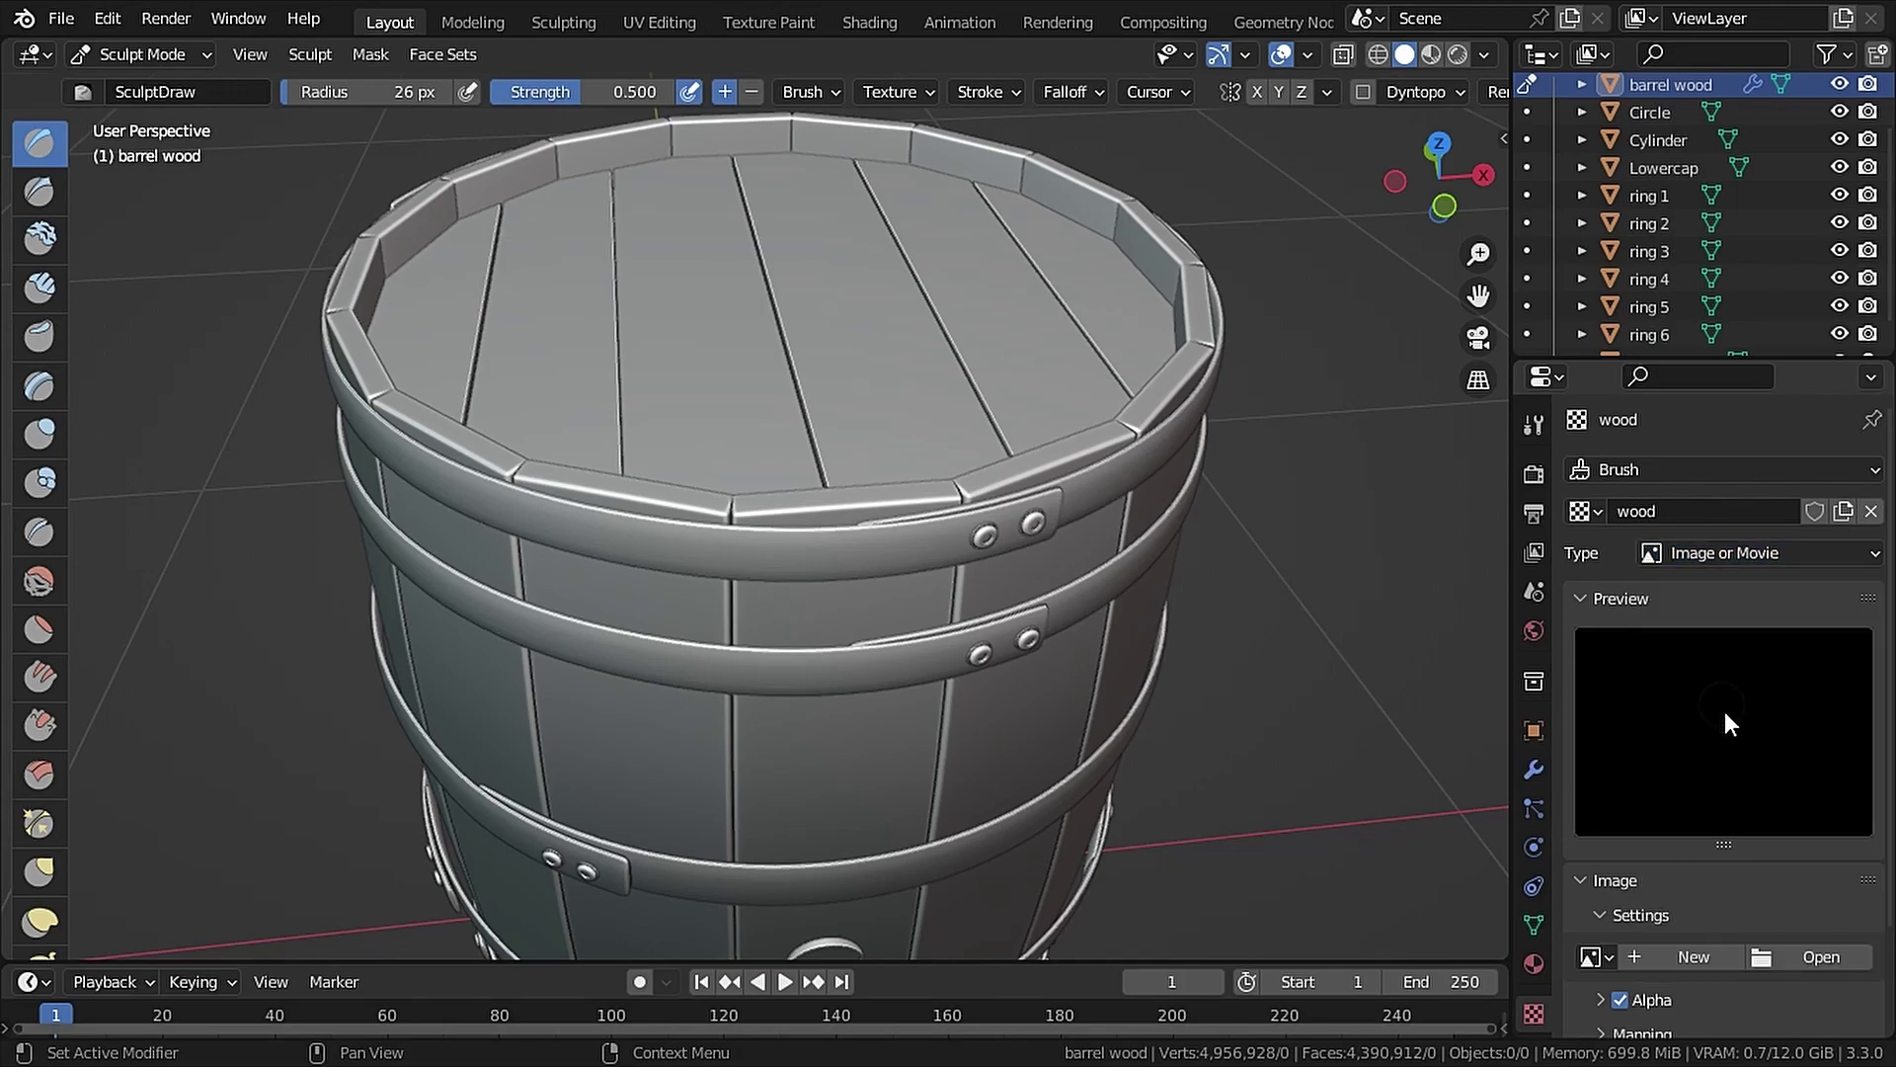
{"action": "left_click", "coordinate": [1817, 957]}
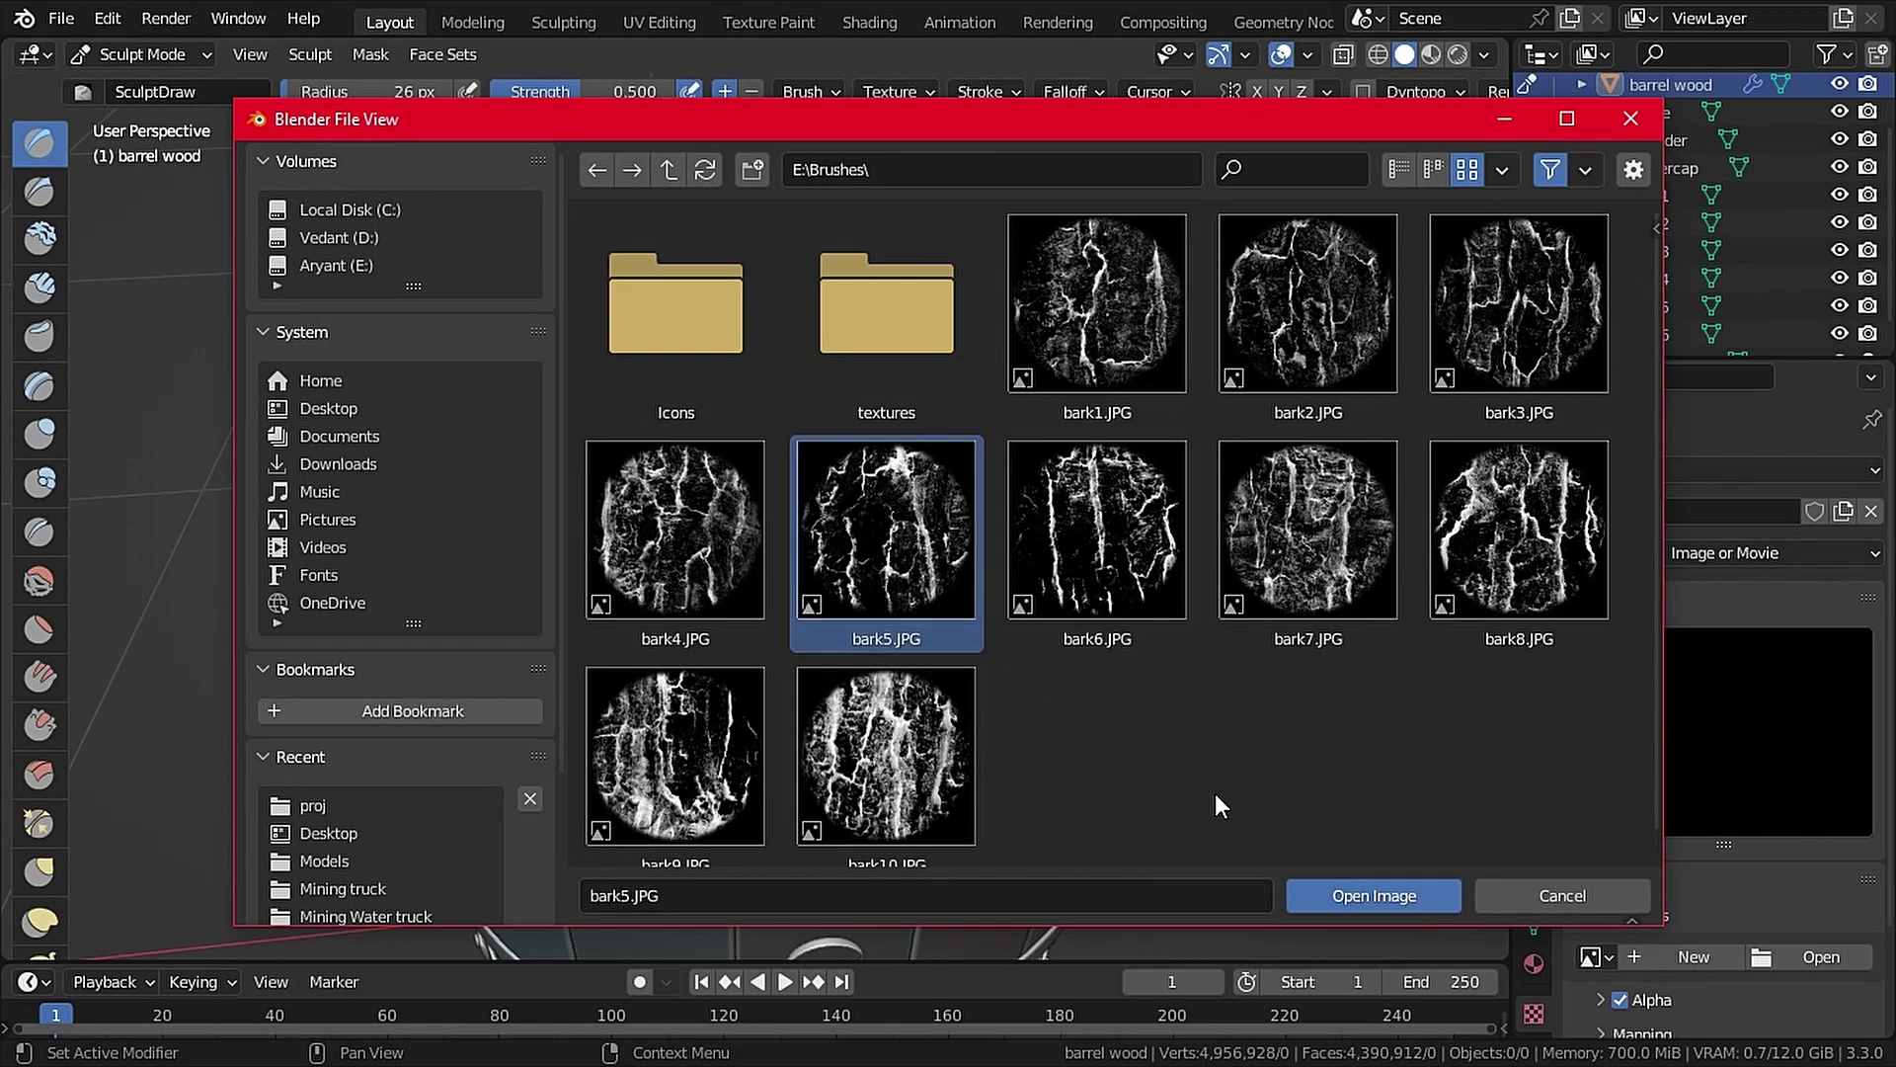
{"action": "left_click", "coordinate": [1308, 897]}
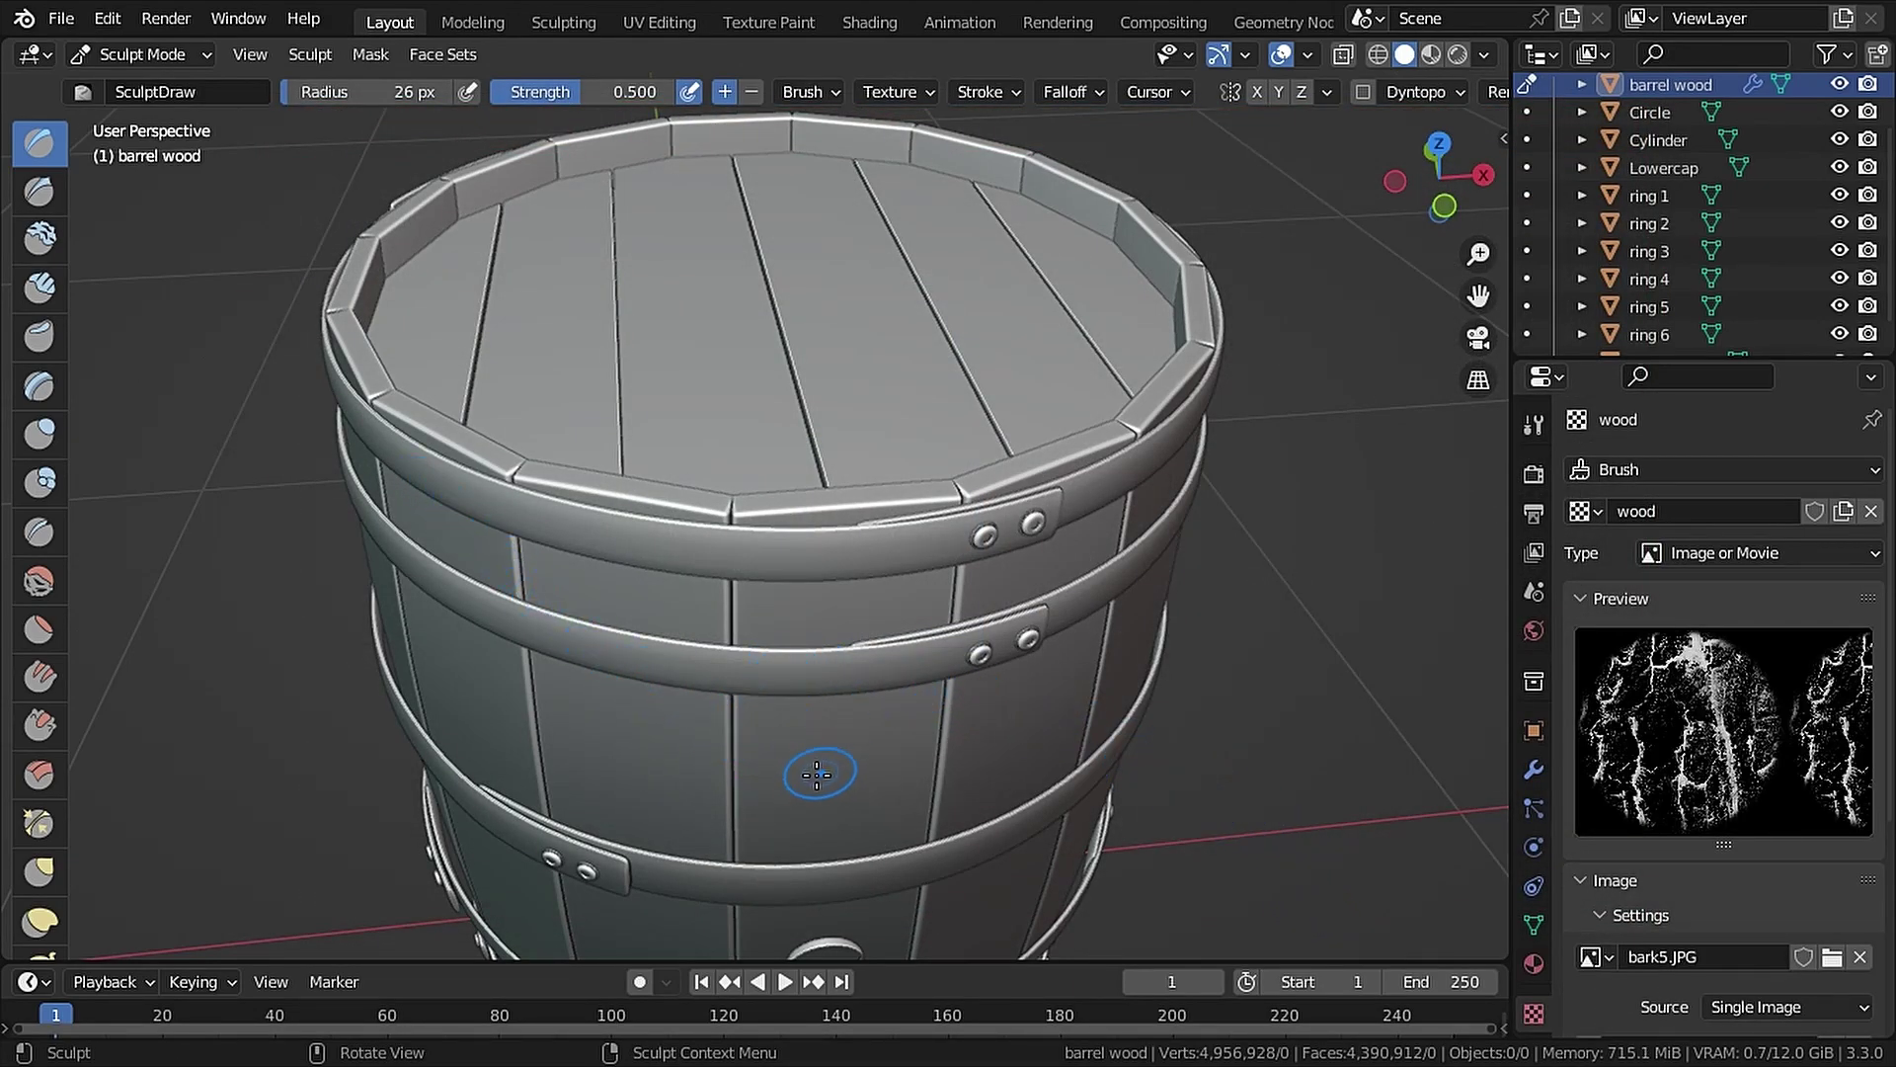
Test a textured stroke on the staves and set the SculptDraw brush's stroke method to Anchored
{"action": "mouse_move", "coordinate": [817, 776]}
{"action": "left_mouse_down"}
{"action": "mouse_move", "coordinate": [911, 796]}
{"action": "mouse_move", "coordinate": [954, 735]}
{"action": "left_mouse_up"}
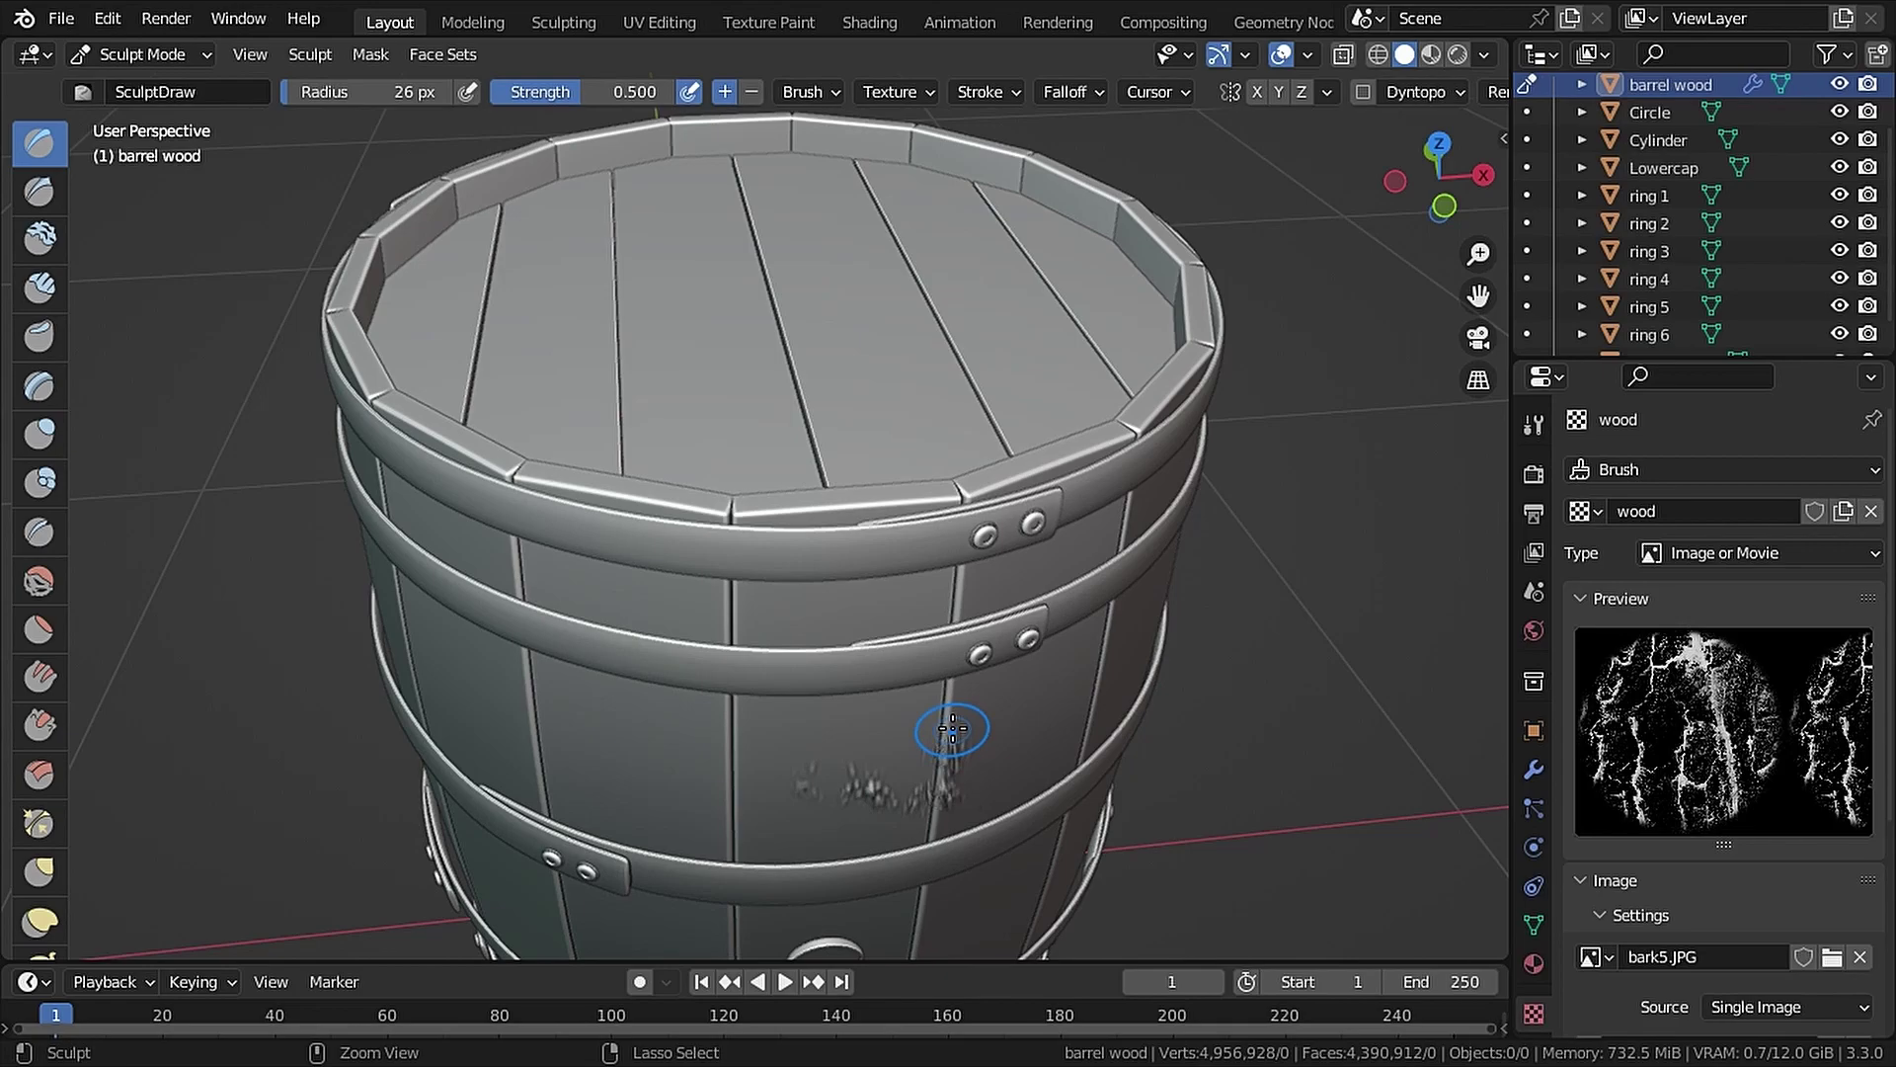
{"action": "left_click", "coordinate": [988, 91]}
{"action": "left_click", "coordinate": [1060, 146]}
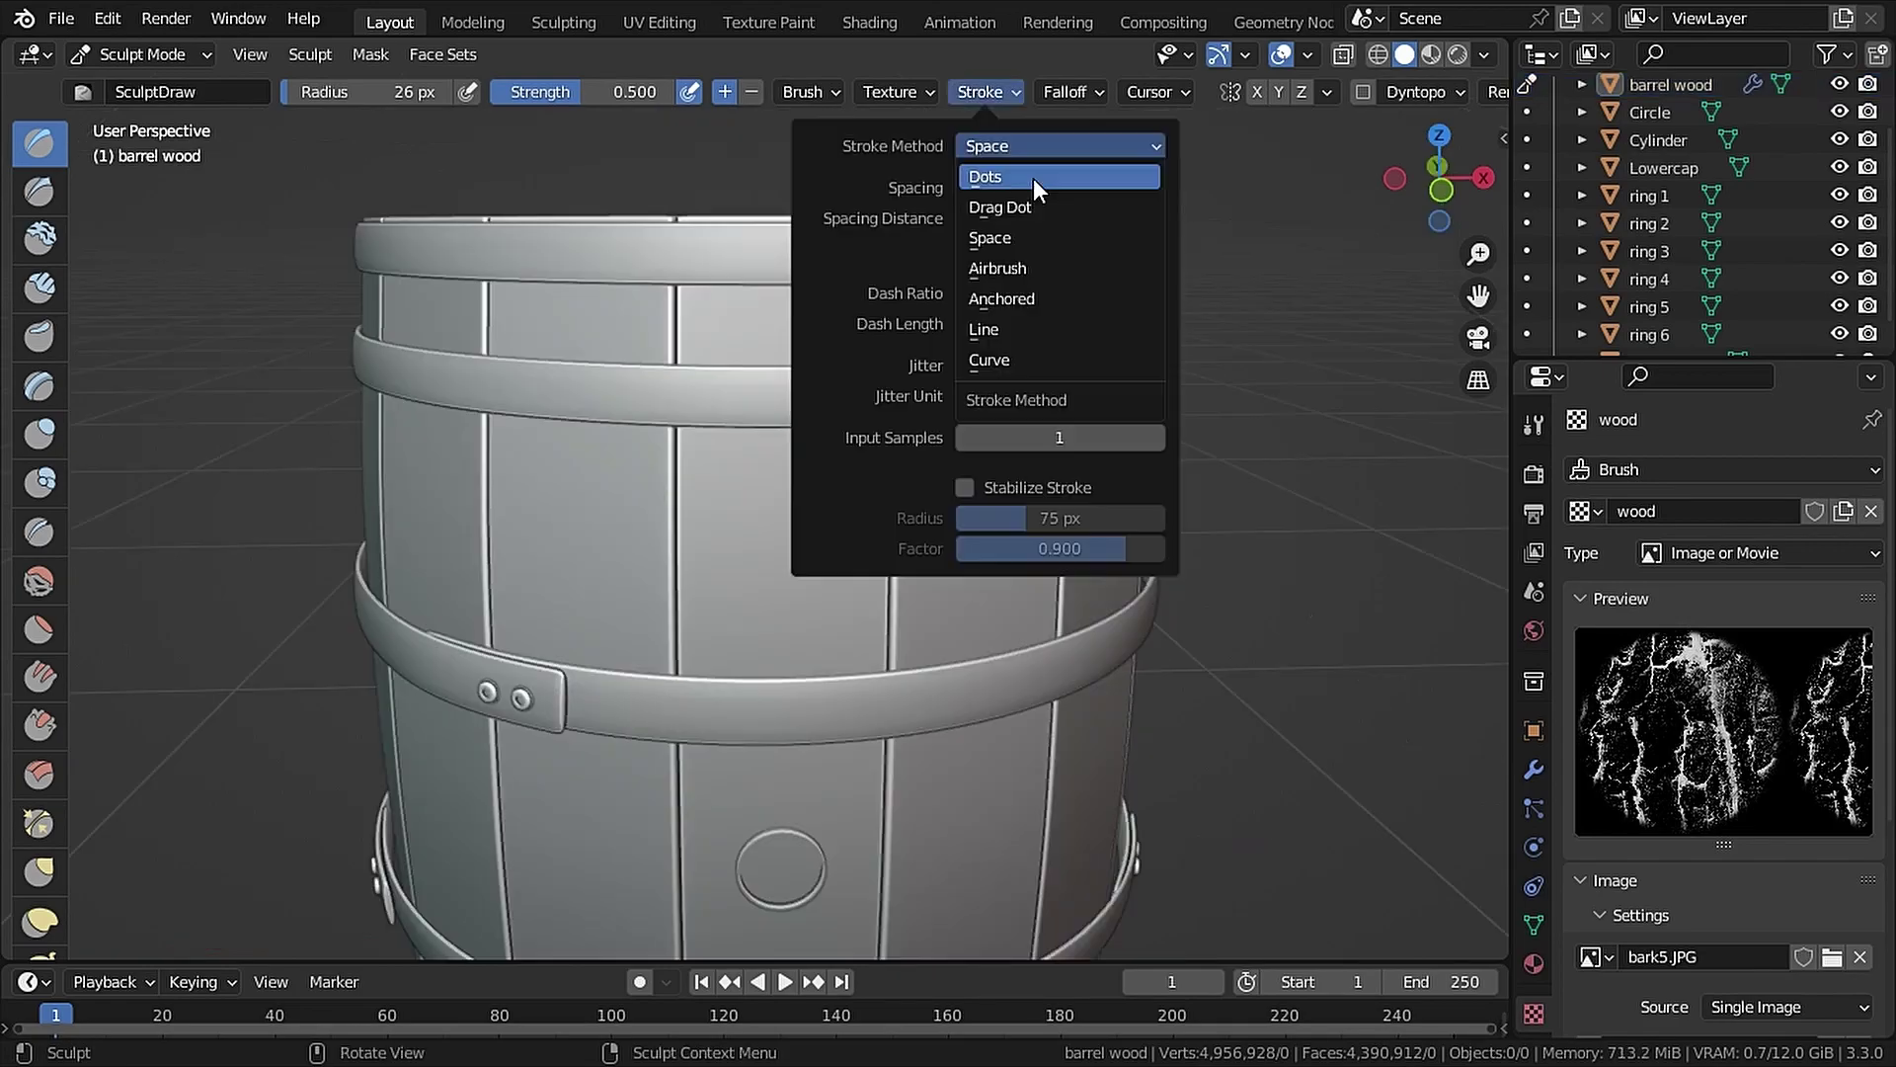
{"action": "left_click", "coordinate": [1023, 298]}
Set the wood texture's mapping to View Plane and stamp the bark pattern on the front stave
{"action": "left_click", "coordinate": [897, 92]}
{"action": "left_click", "coordinate": [953, 177]}
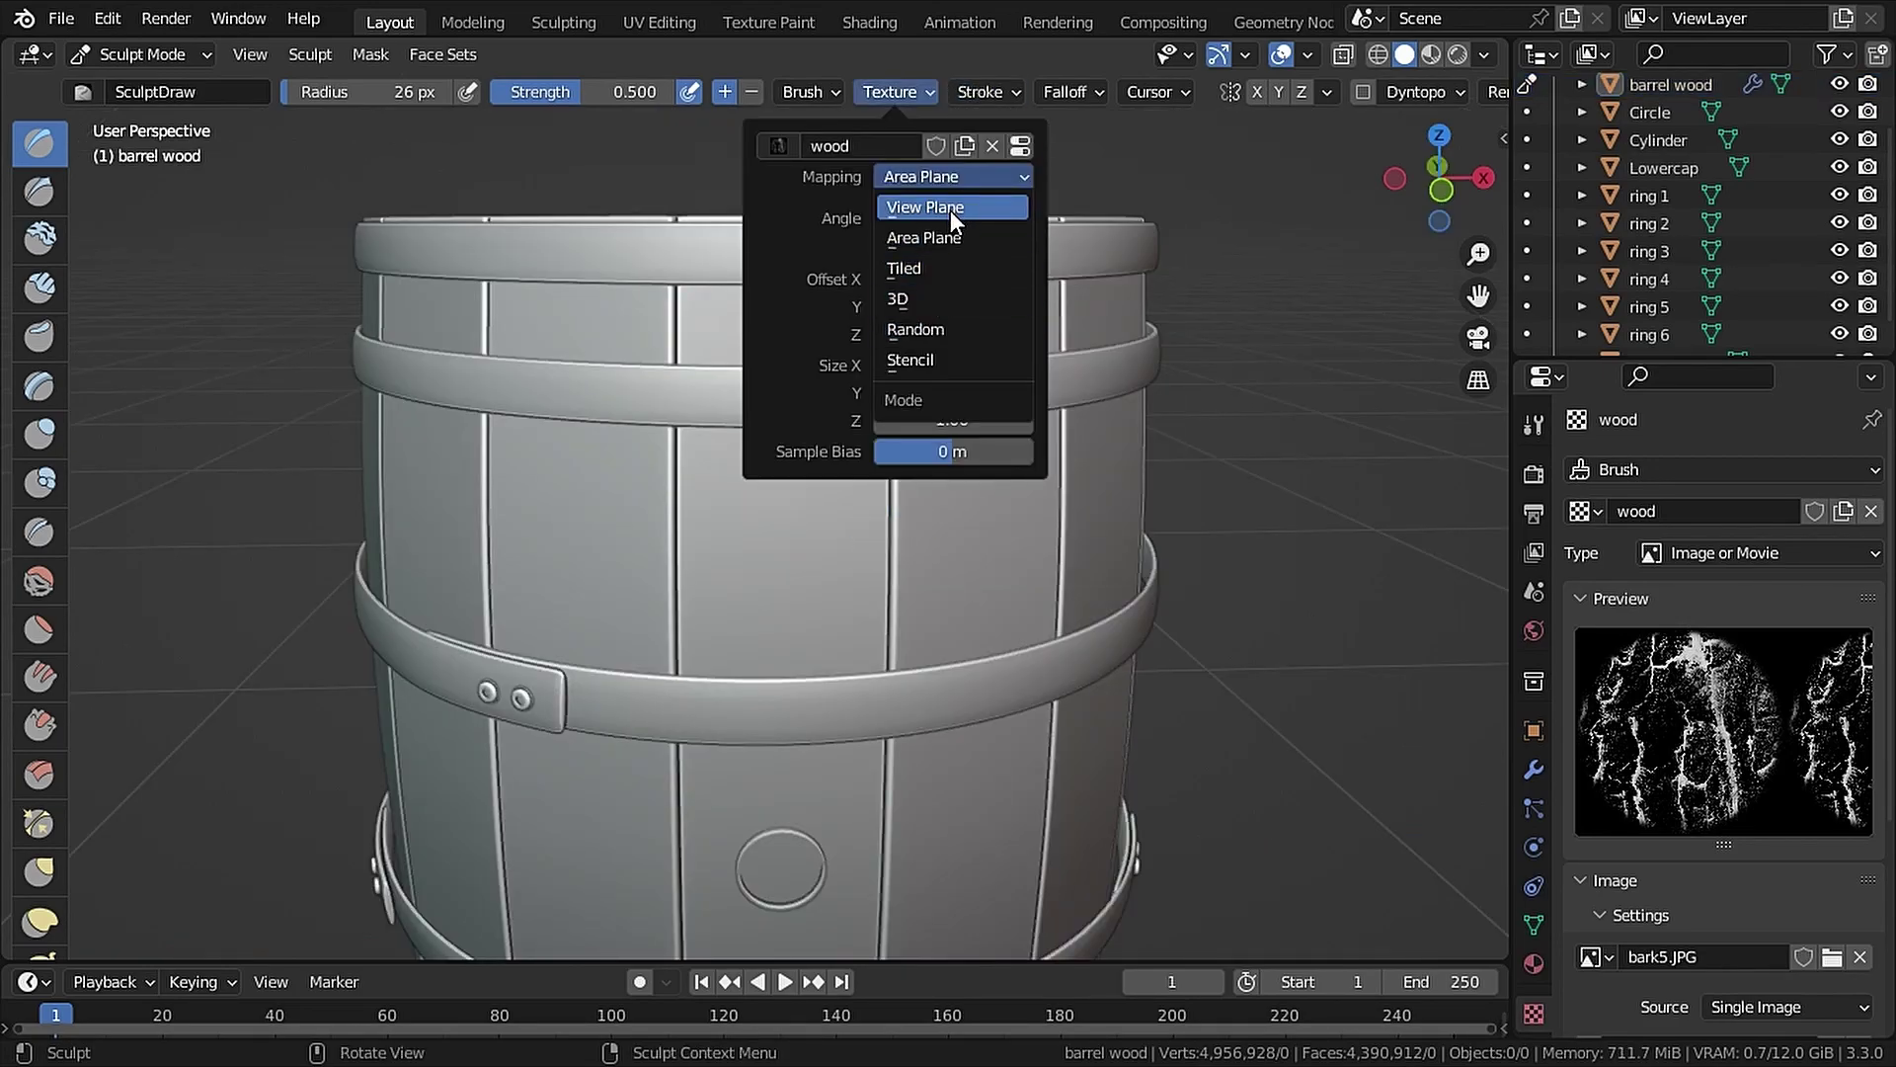
{"action": "left_click", "coordinate": [948, 212]}
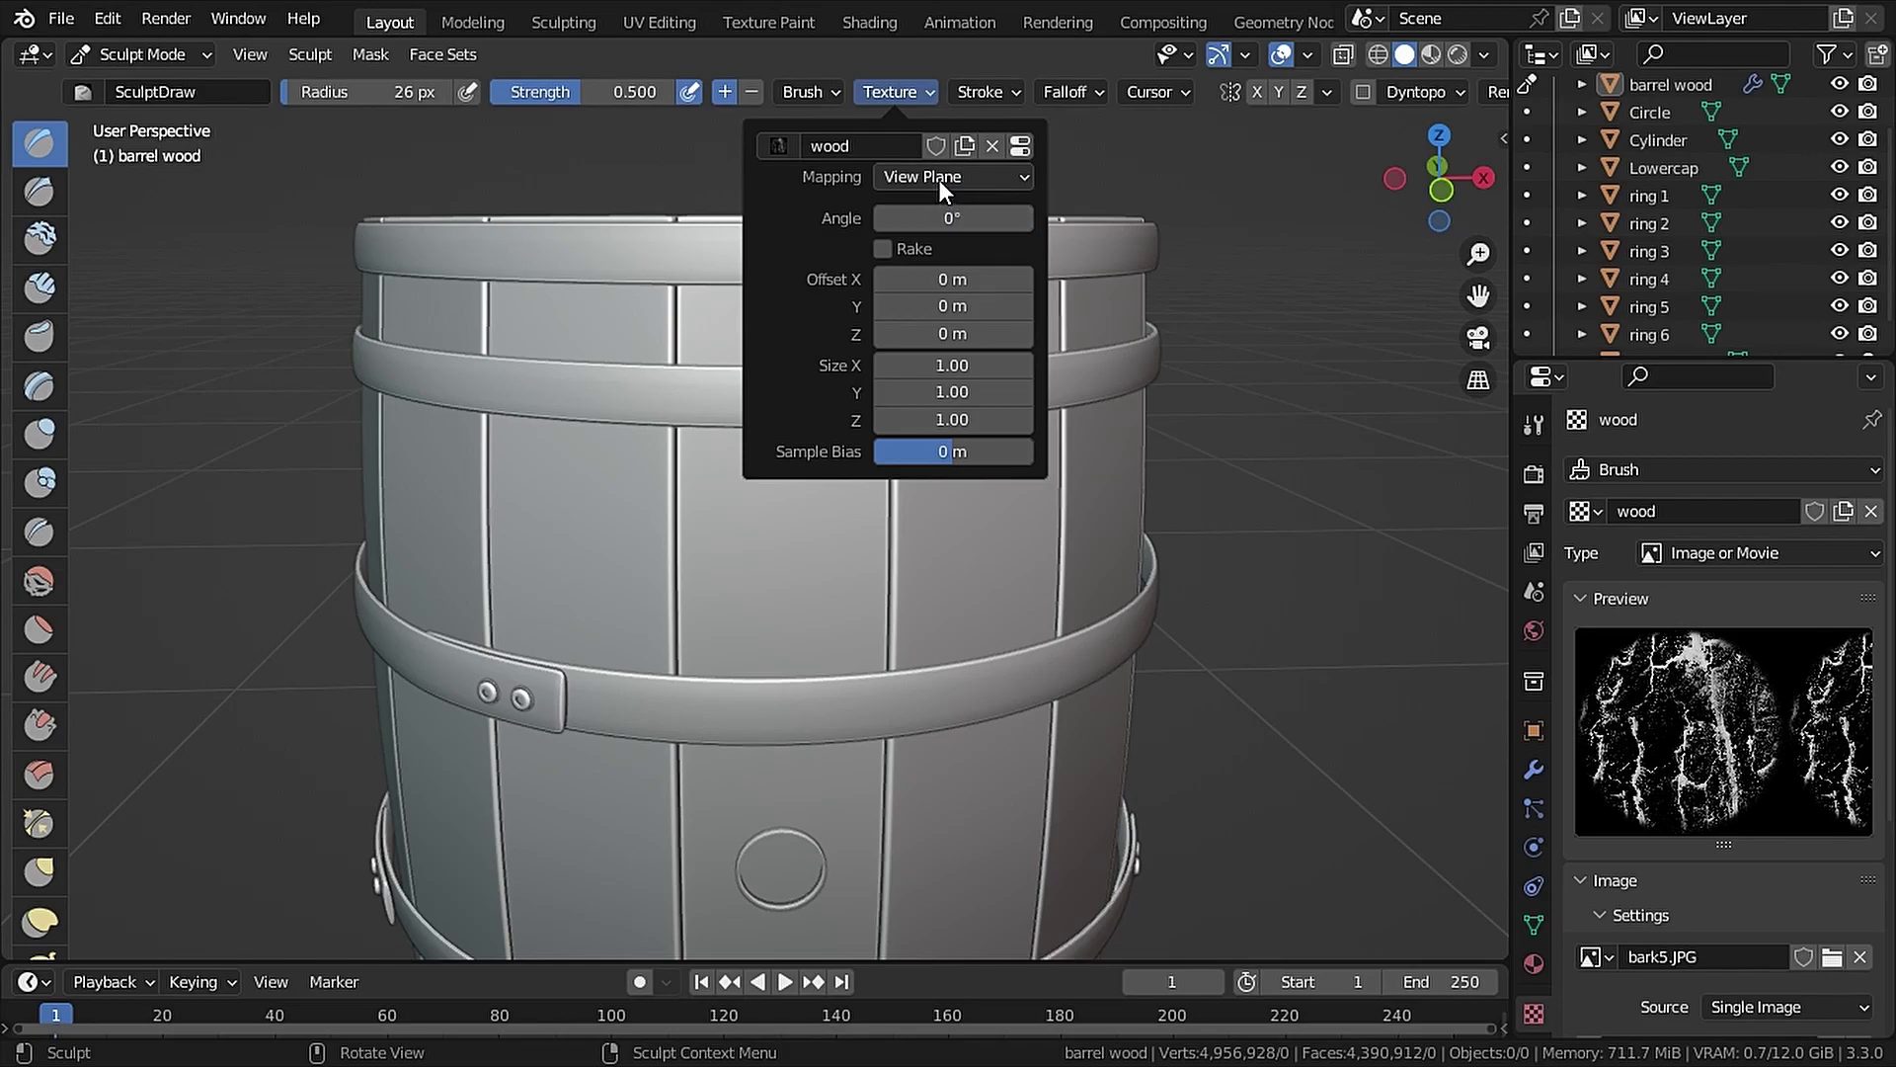
{"action": "mouse_move", "coordinate": [753, 537]}
{"action": "left_mouse_down"}
{"action": "mouse_move", "coordinate": [868, 678]}
{"action": "mouse_move", "coordinate": [925, 800]}
{"action": "mouse_move", "coordinate": [919, 780]}
{"action": "left_mouse_up"}
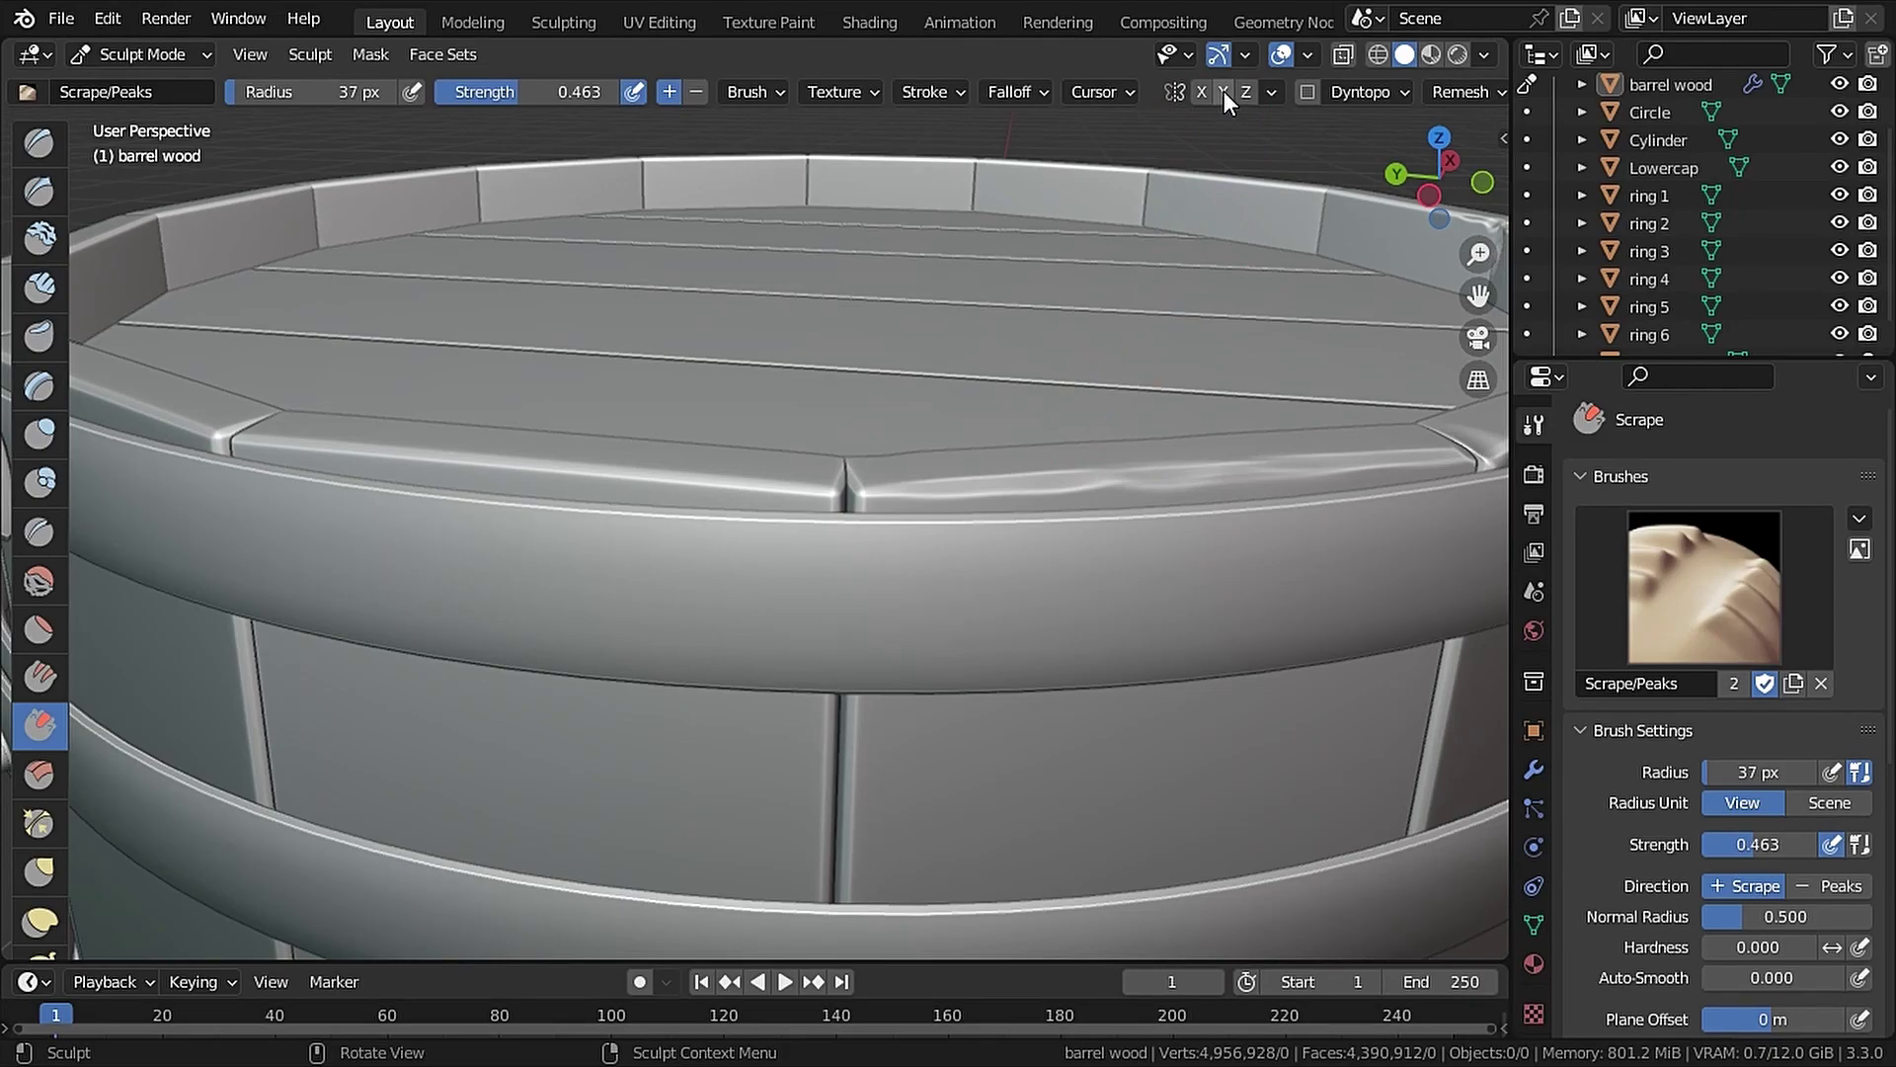
Enable sculpt symmetry on X and Y and wear down the top rim edges of the staves with the Scrape/Peaks brush
{"action": "left_click", "coordinate": [1202, 93]}
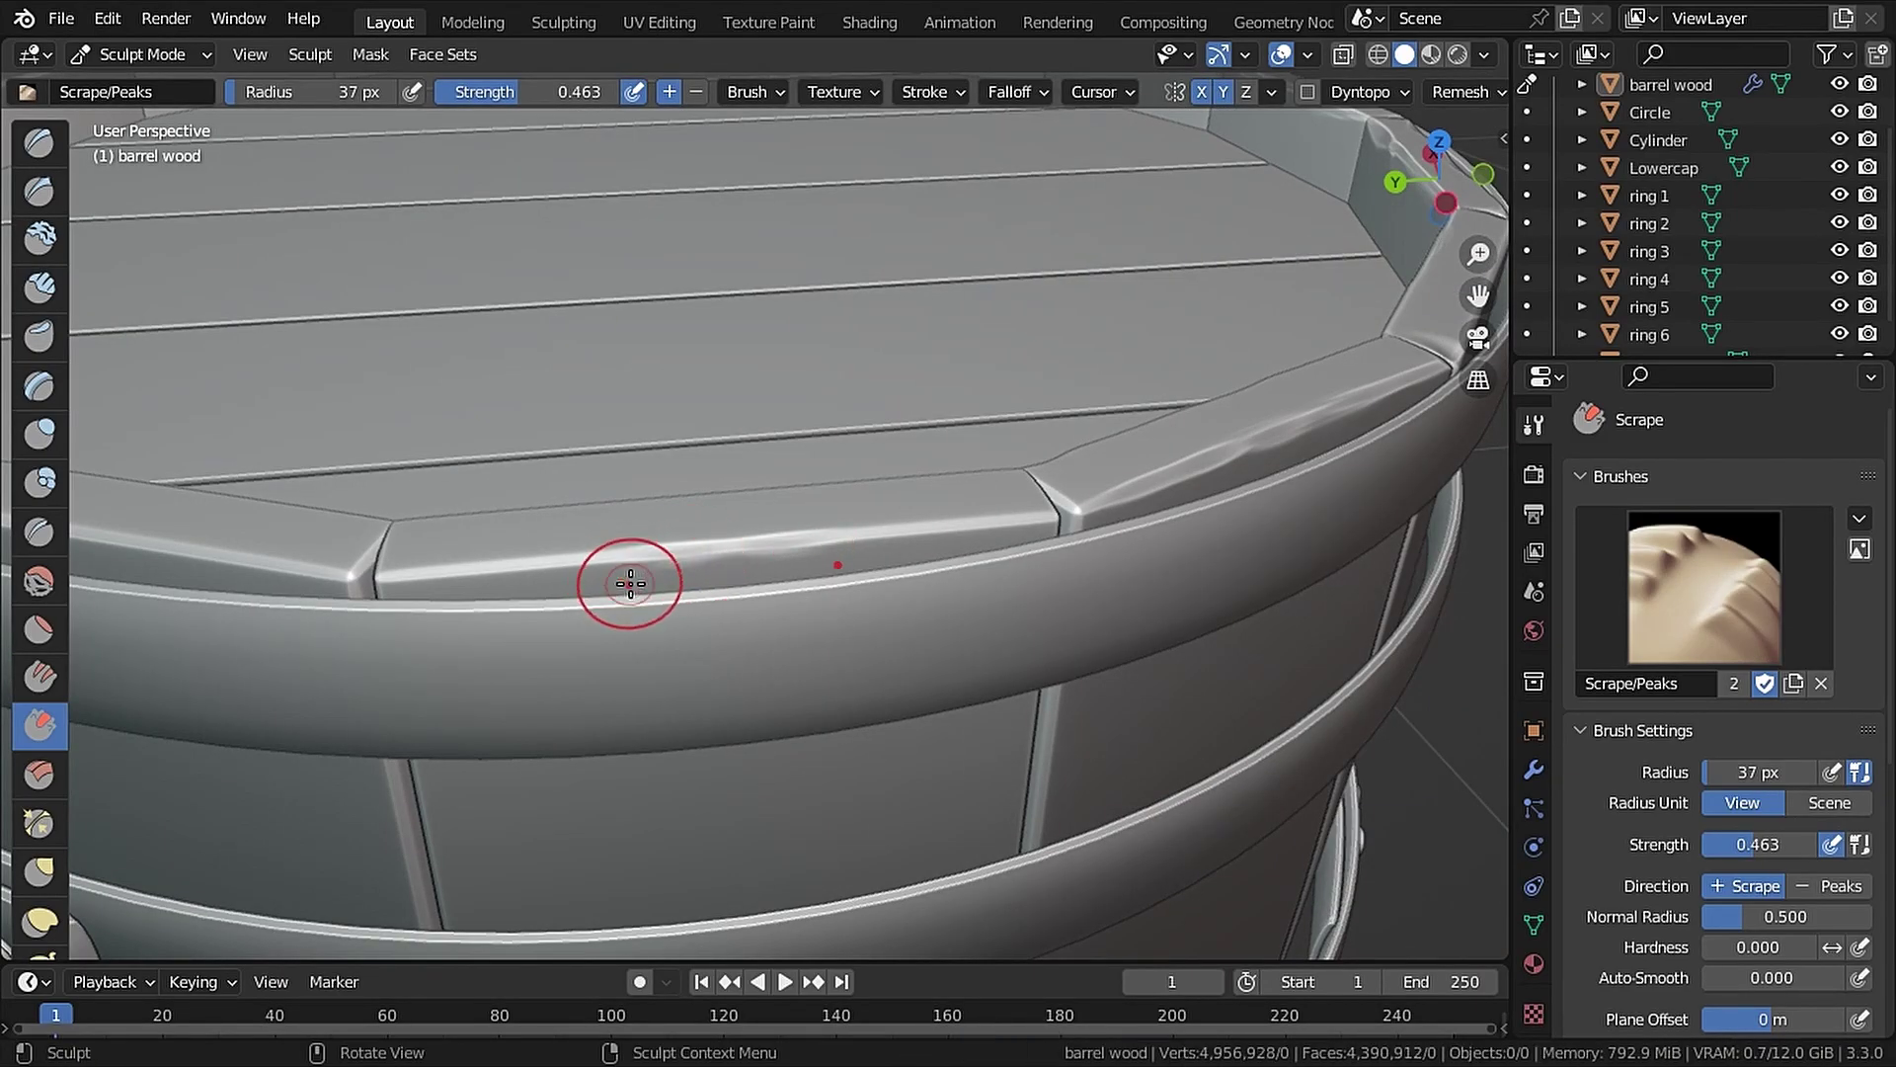
{"action": "middle_click_drag", "start_coordinate": [626, 578], "coordinate": [660, 625]}
{"action": "left_click_drag", "start_coordinate": [374, 642], "coordinate": [435, 637]}
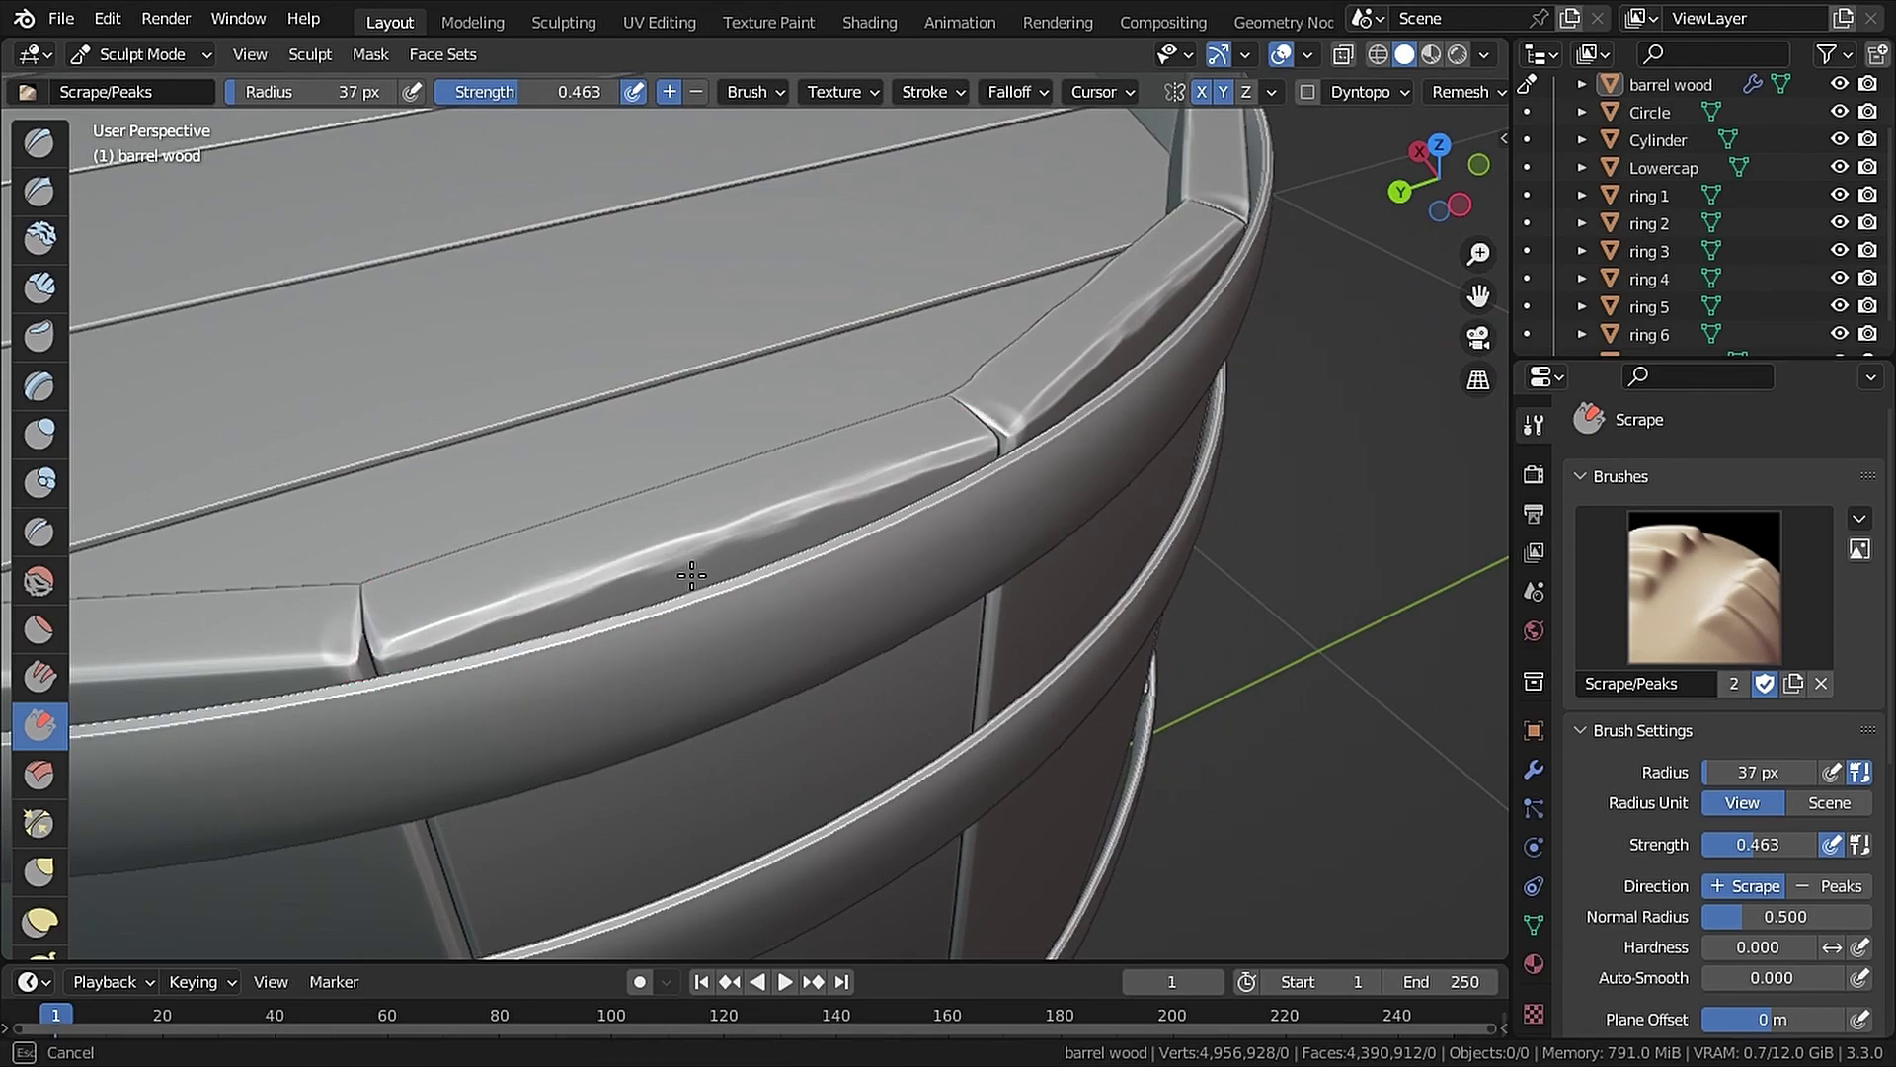
{"action": "left_click_drag", "start_coordinate": [692, 575], "coordinate": [970, 435]}
{"action": "middle_click_drag", "start_coordinate": [840, 523], "coordinate": [1057, 474]}
{"action": "mouse_move", "coordinate": [760, 537]}
{"action": "left_mouse_down"}
{"action": "mouse_move", "coordinate": [656, 501]}
{"action": "mouse_move", "coordinate": [537, 542]}
{"action": "left_mouse_up"}
{"action": "left_click_drag", "start_coordinate": [991, 630], "coordinate": [831, 564]}
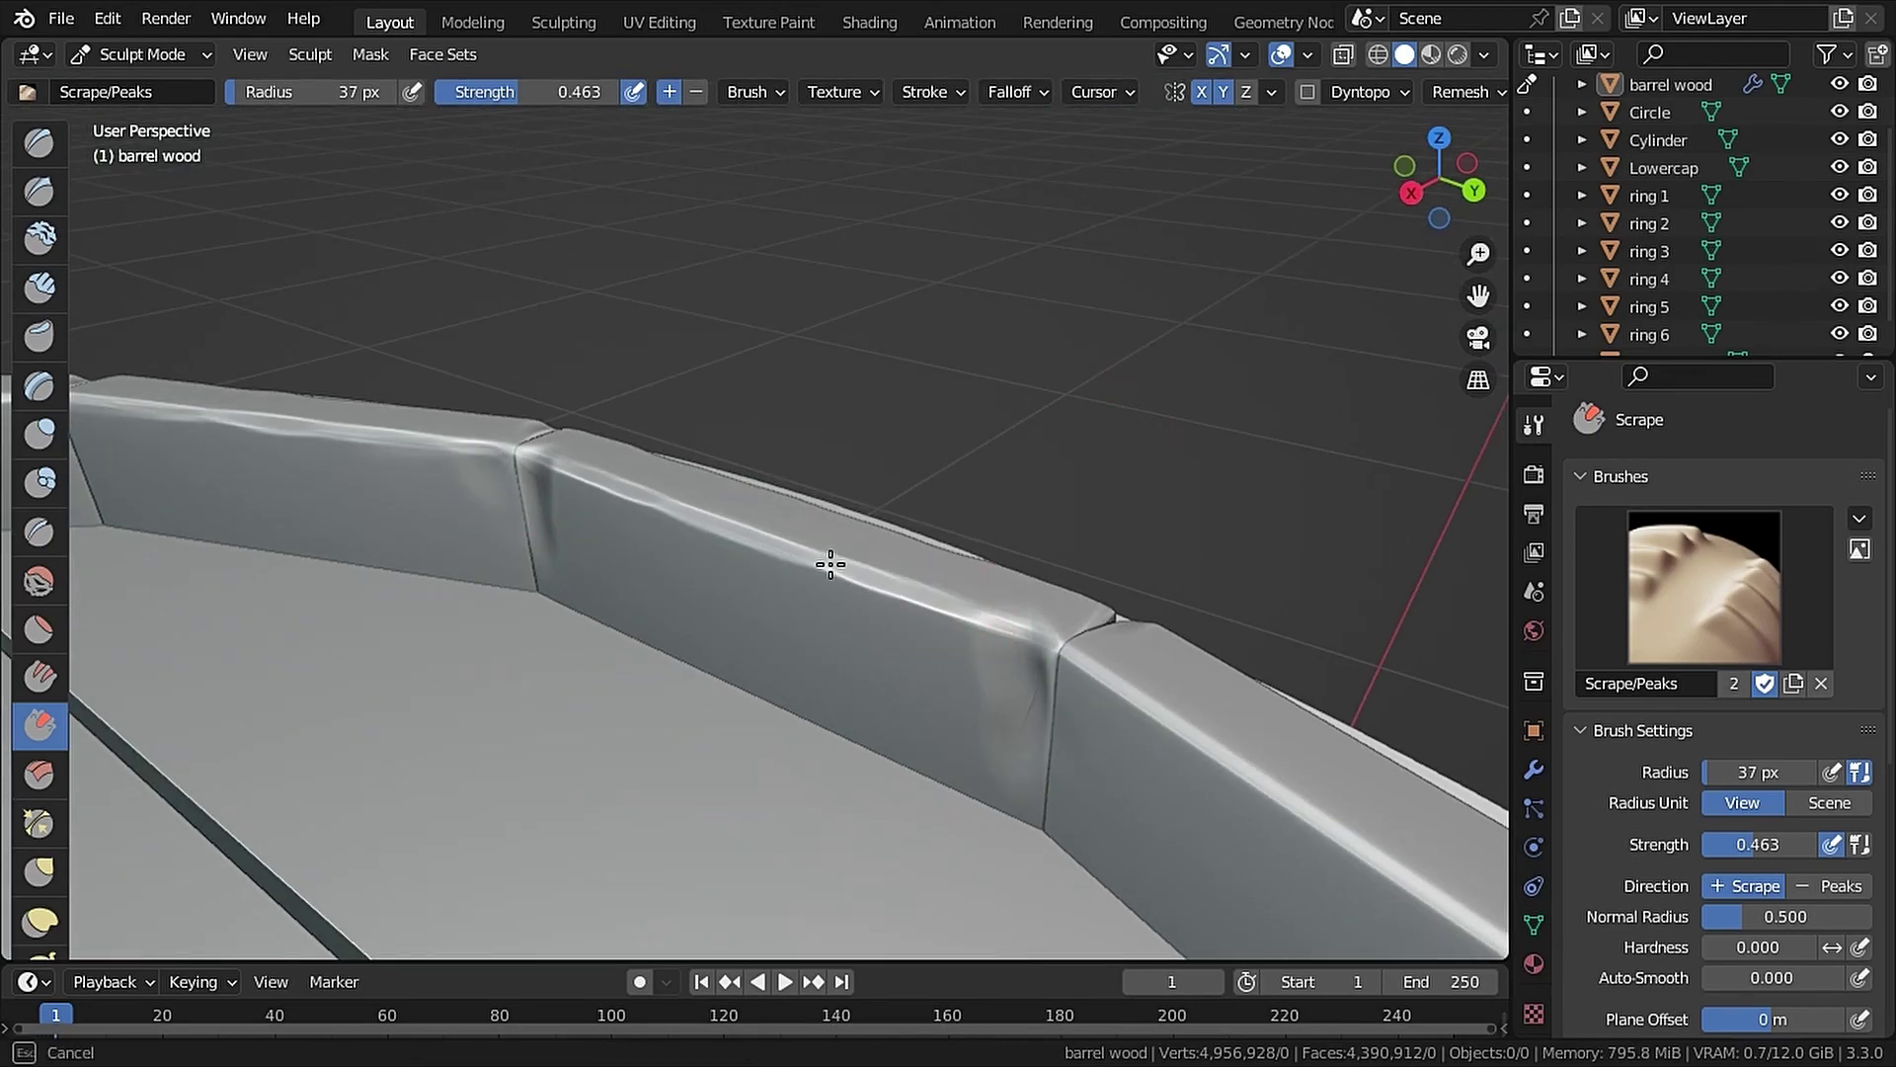
{"action": "middle_click_drag", "start_coordinate": [830, 564], "coordinate": [500, 550], "text": "shift"}
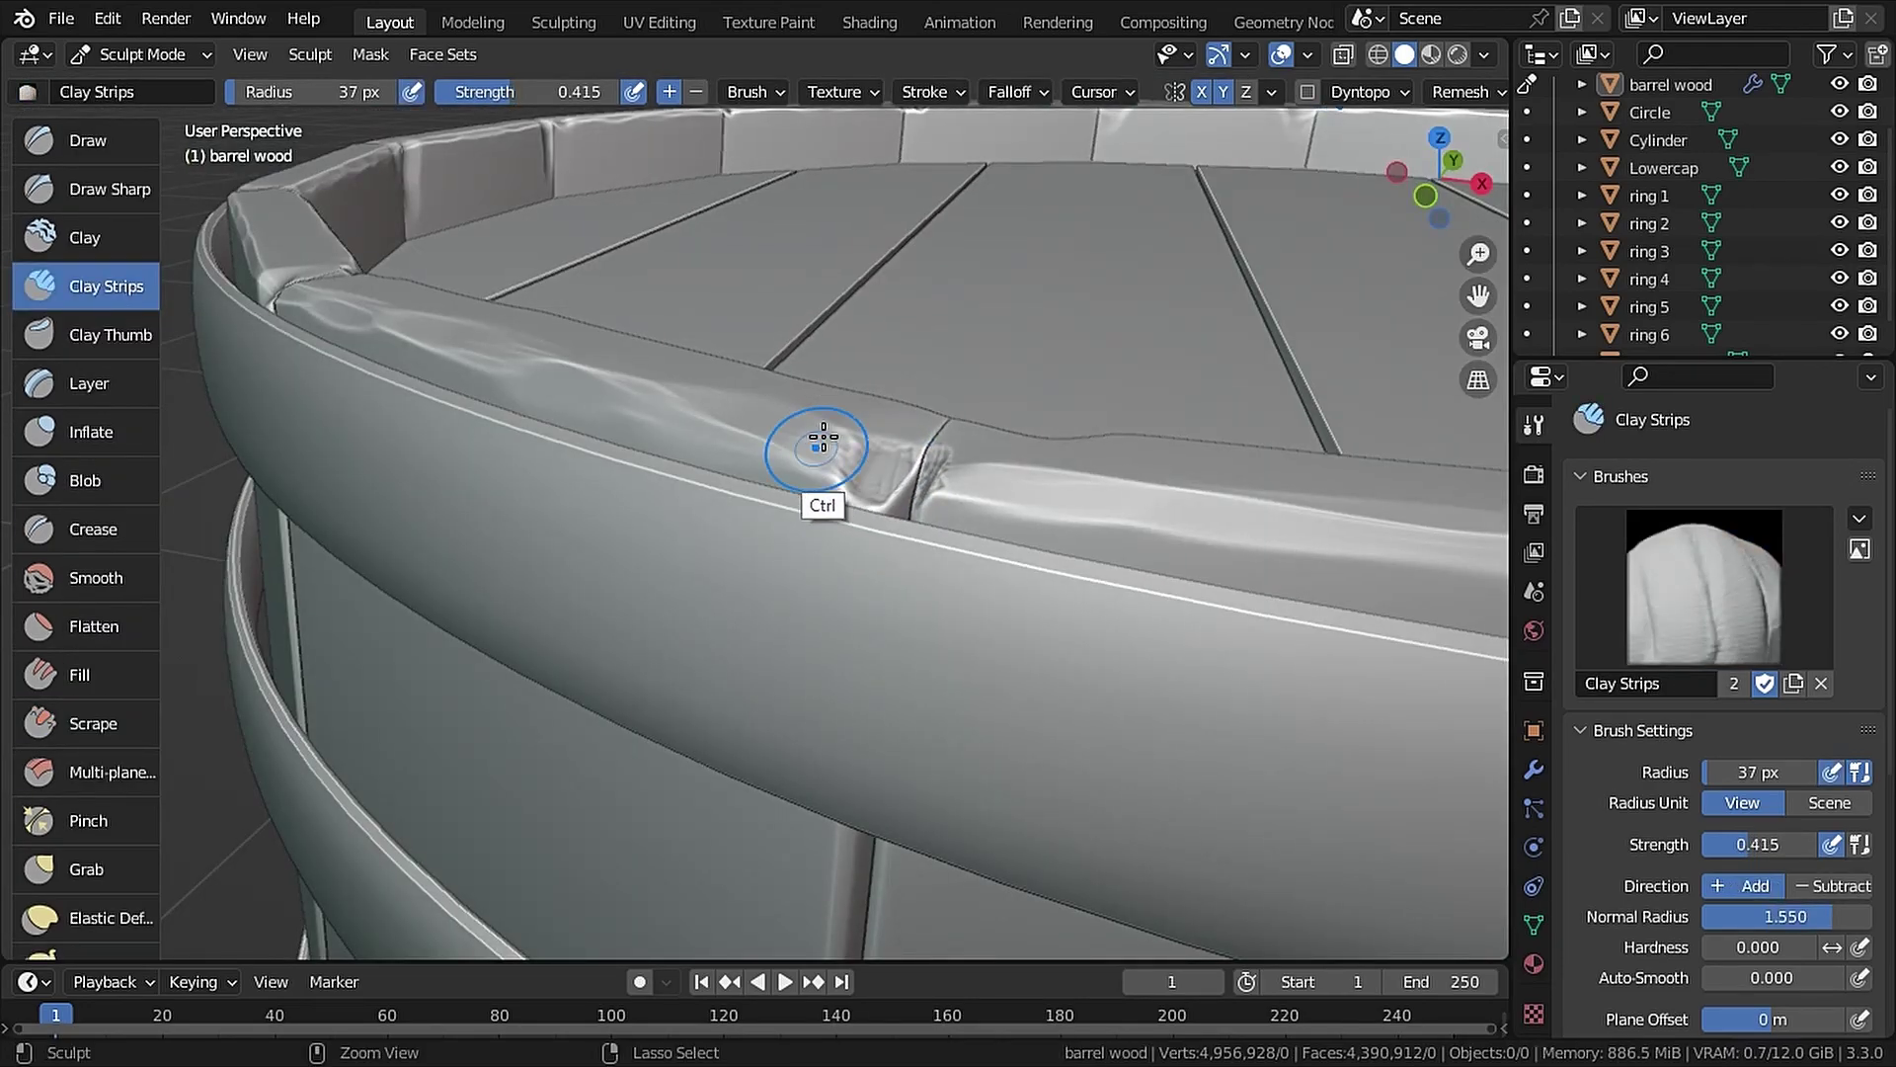
Carve chips into the staves' rim edges with subtractive Clay Strips strokes at strength 0.415
{"action": "middle_click_drag", "start_coordinate": [817, 444], "coordinate": [1072, 420], "text": "shift"}
{"action": "left_click_drag", "start_coordinate": [673, 411], "coordinate": [953, 436], "text": "ctrl"}
{"action": "mouse_move", "coordinate": [776, 378]}
{"action": "middle_mouse_down"}
{"action": "mouse_move", "coordinate": [830, 415]}
{"action": "mouse_move", "coordinate": [894, 287]}
{"action": "middle_mouse_up"}
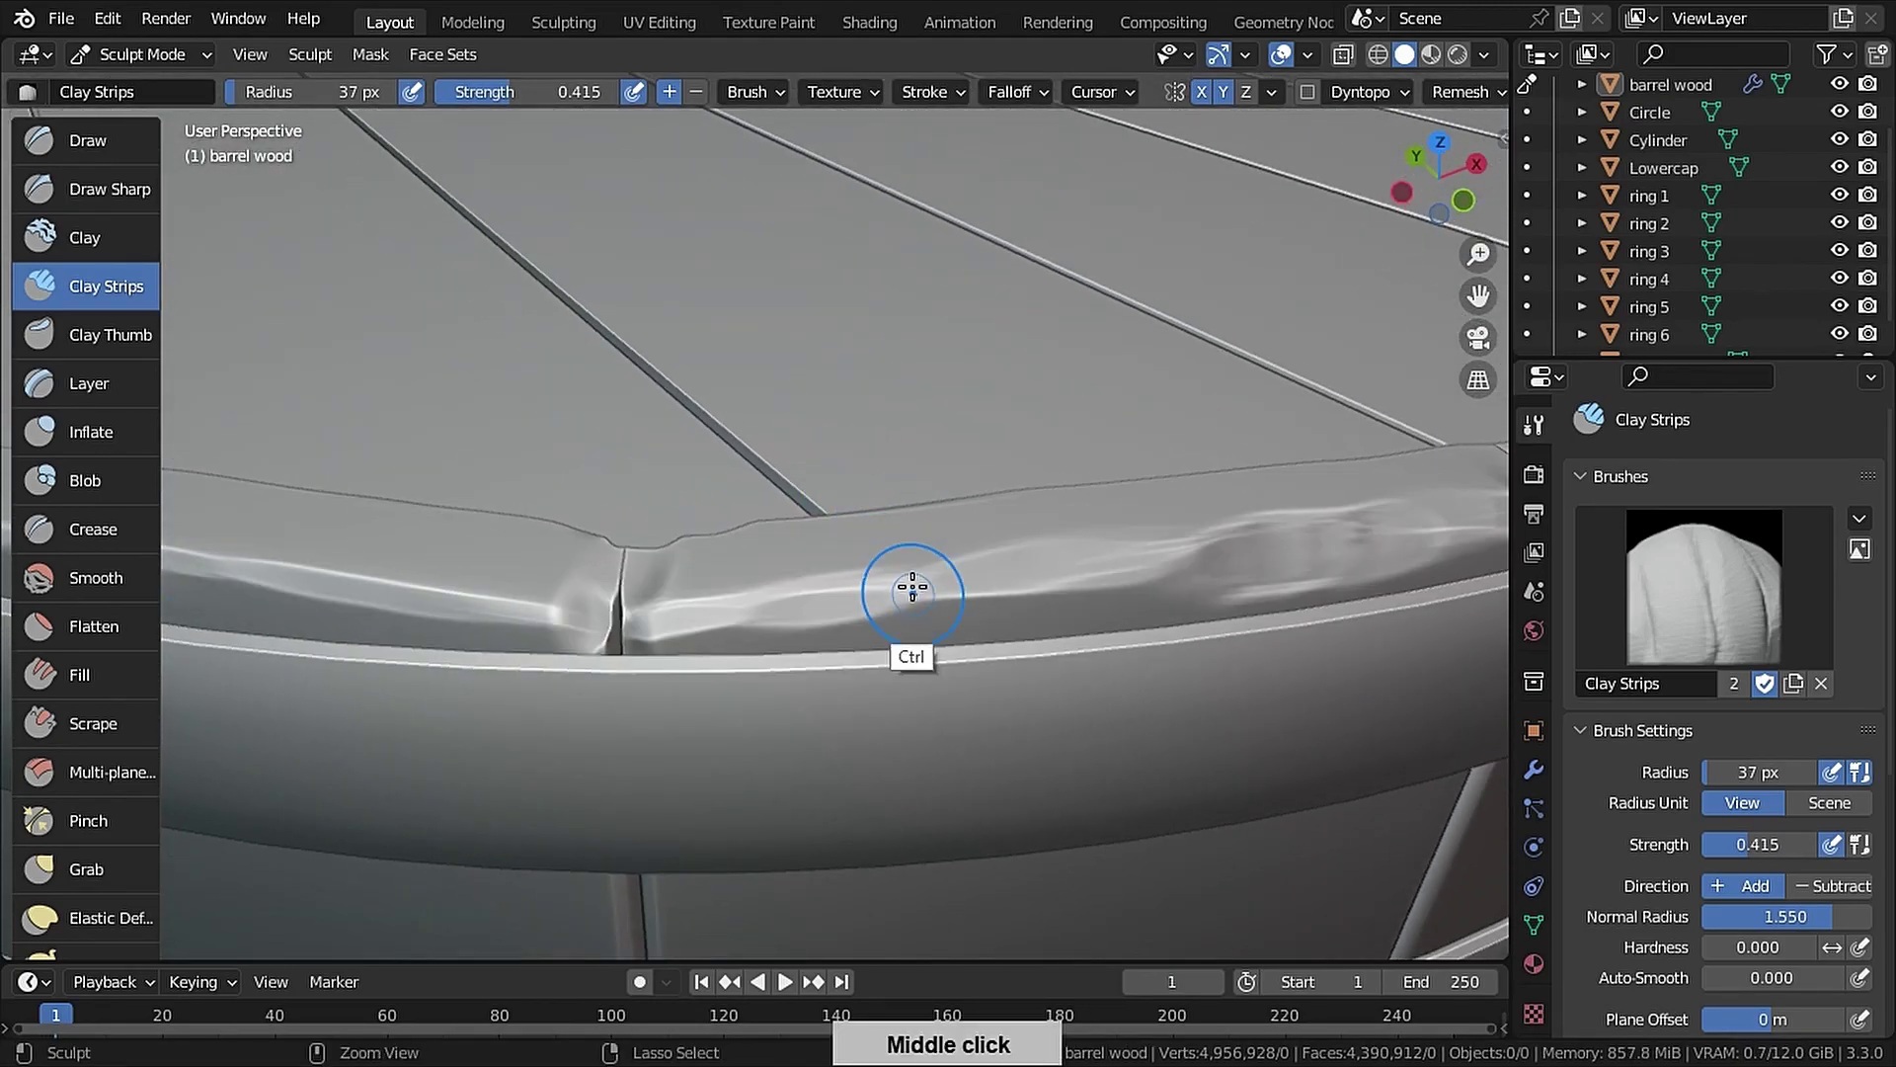
{"action": "mouse_move", "coordinate": [912, 590]}
{"action": "left_mouse_down", "text": "ctrl"}
{"action": "mouse_move", "coordinate": [1050, 572]}
{"action": "mouse_move", "coordinate": [804, 572]}
{"action": "left_mouse_up", "text": "ctrl"}
{"action": "mouse_move", "coordinate": [804, 571]}
{"action": "middle_mouse_down"}
{"action": "mouse_move", "coordinate": [1070, 510]}
{"action": "mouse_move", "coordinate": [1117, 317]}
{"action": "middle_mouse_up"}
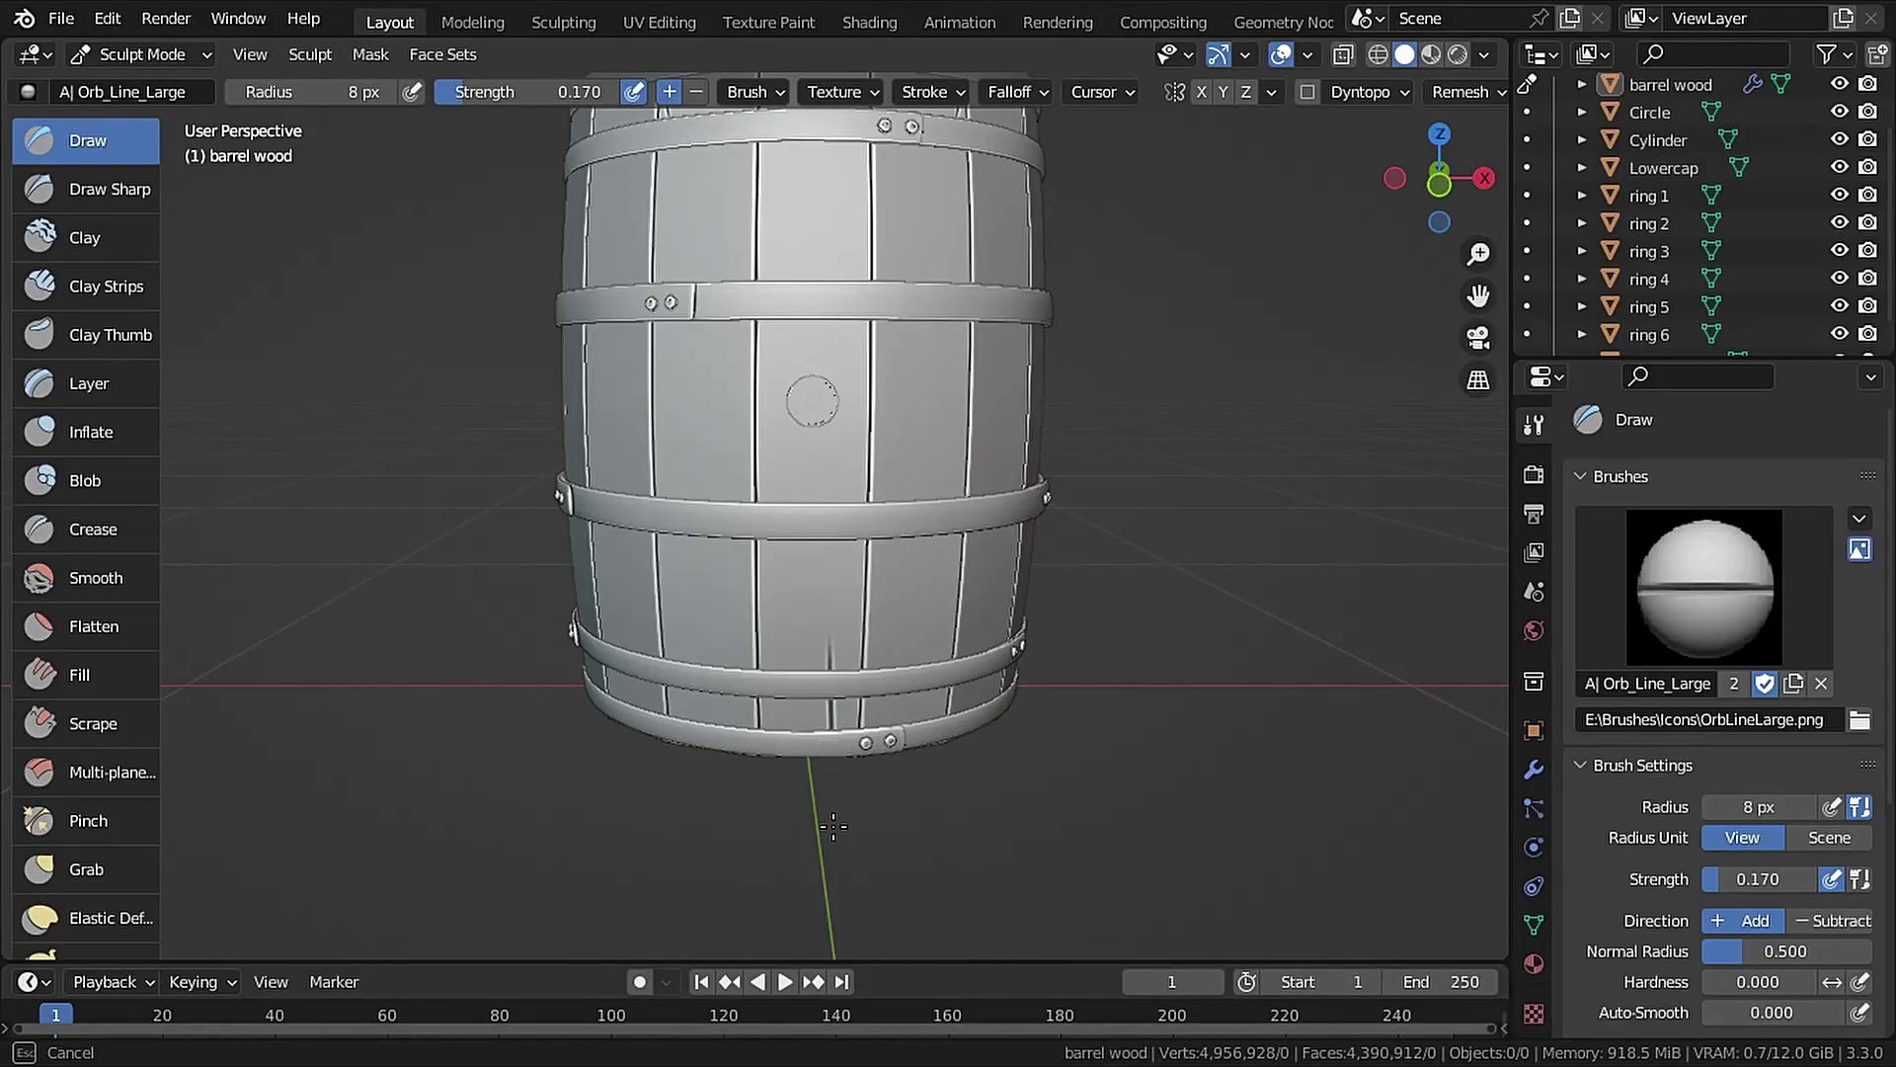
Switch to the Orb_Line_Small brush and carve vertical cracks into the lower staves
{"action": "middle_click_drag", "start_coordinate": [832, 825], "coordinate": [604, 814]}
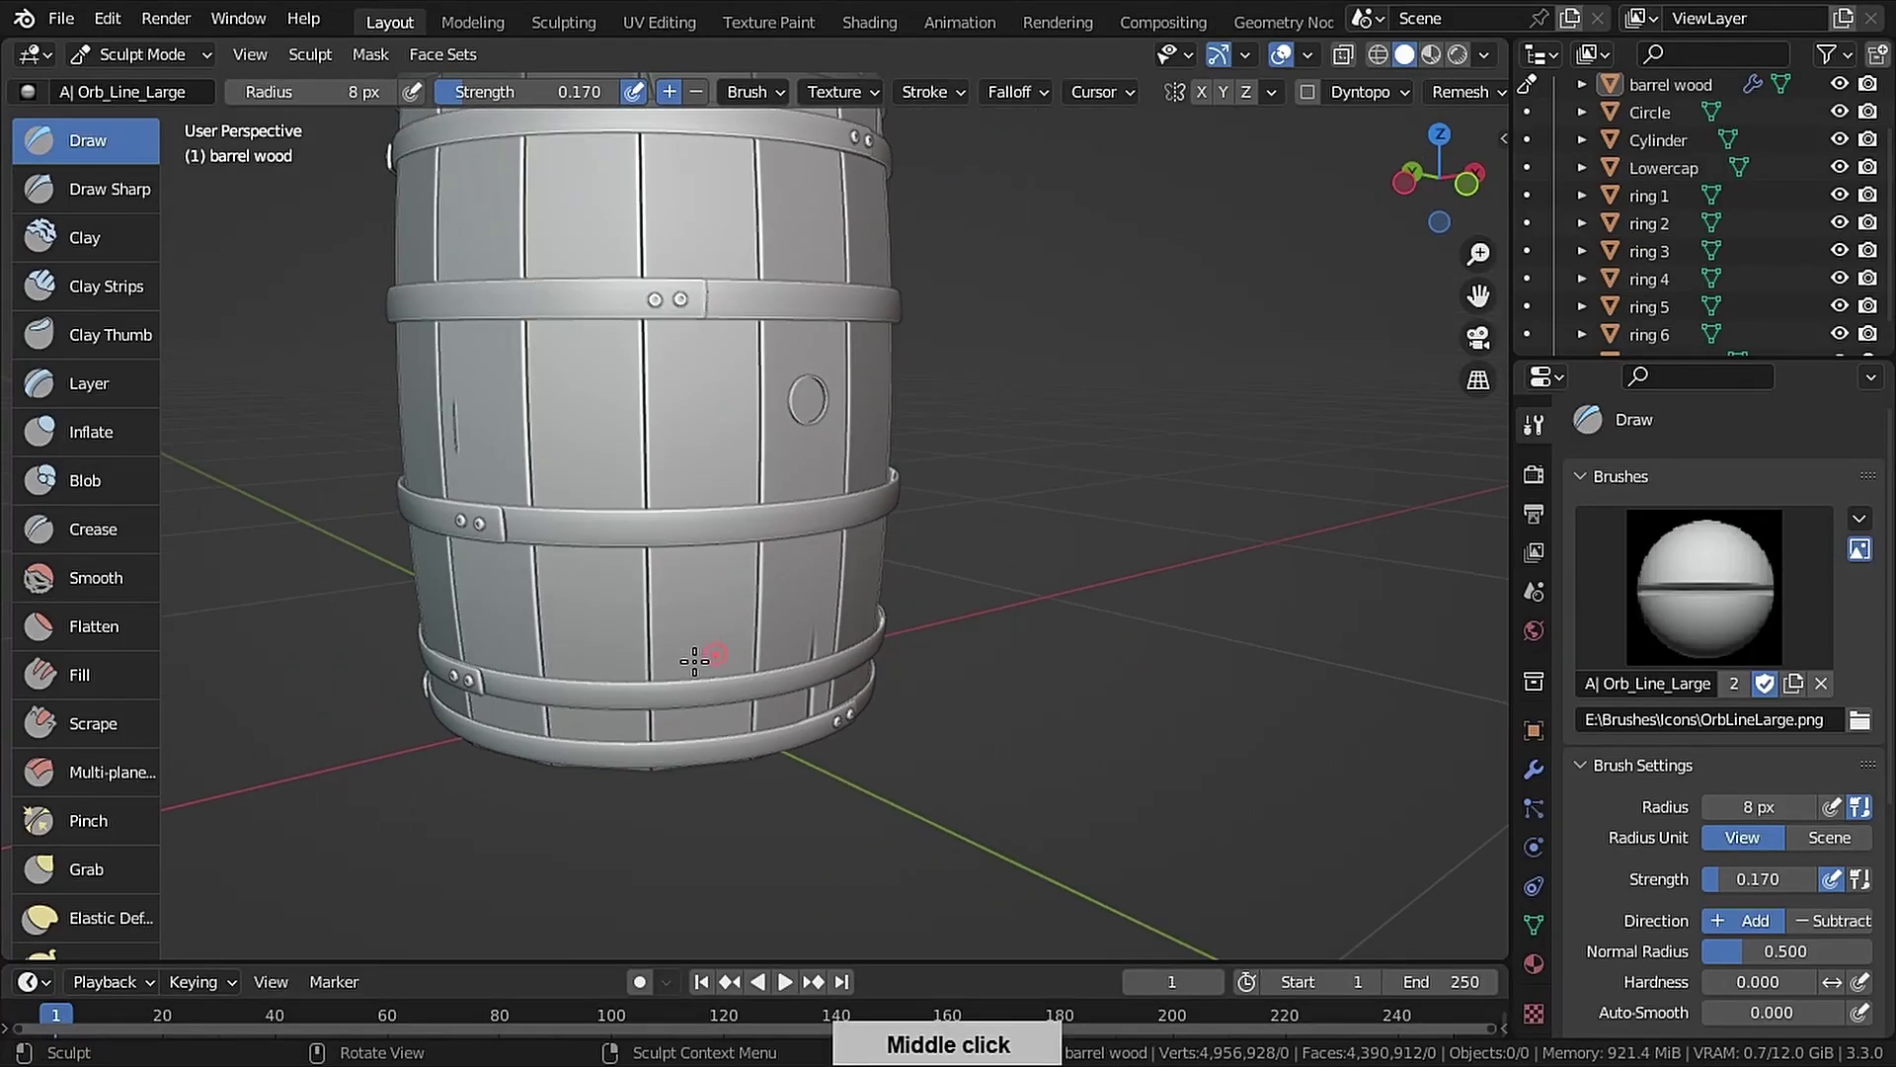
{"action": "left_click", "coordinate": [1704, 589]}
{"action": "left_click", "coordinate": [1324, 326]}
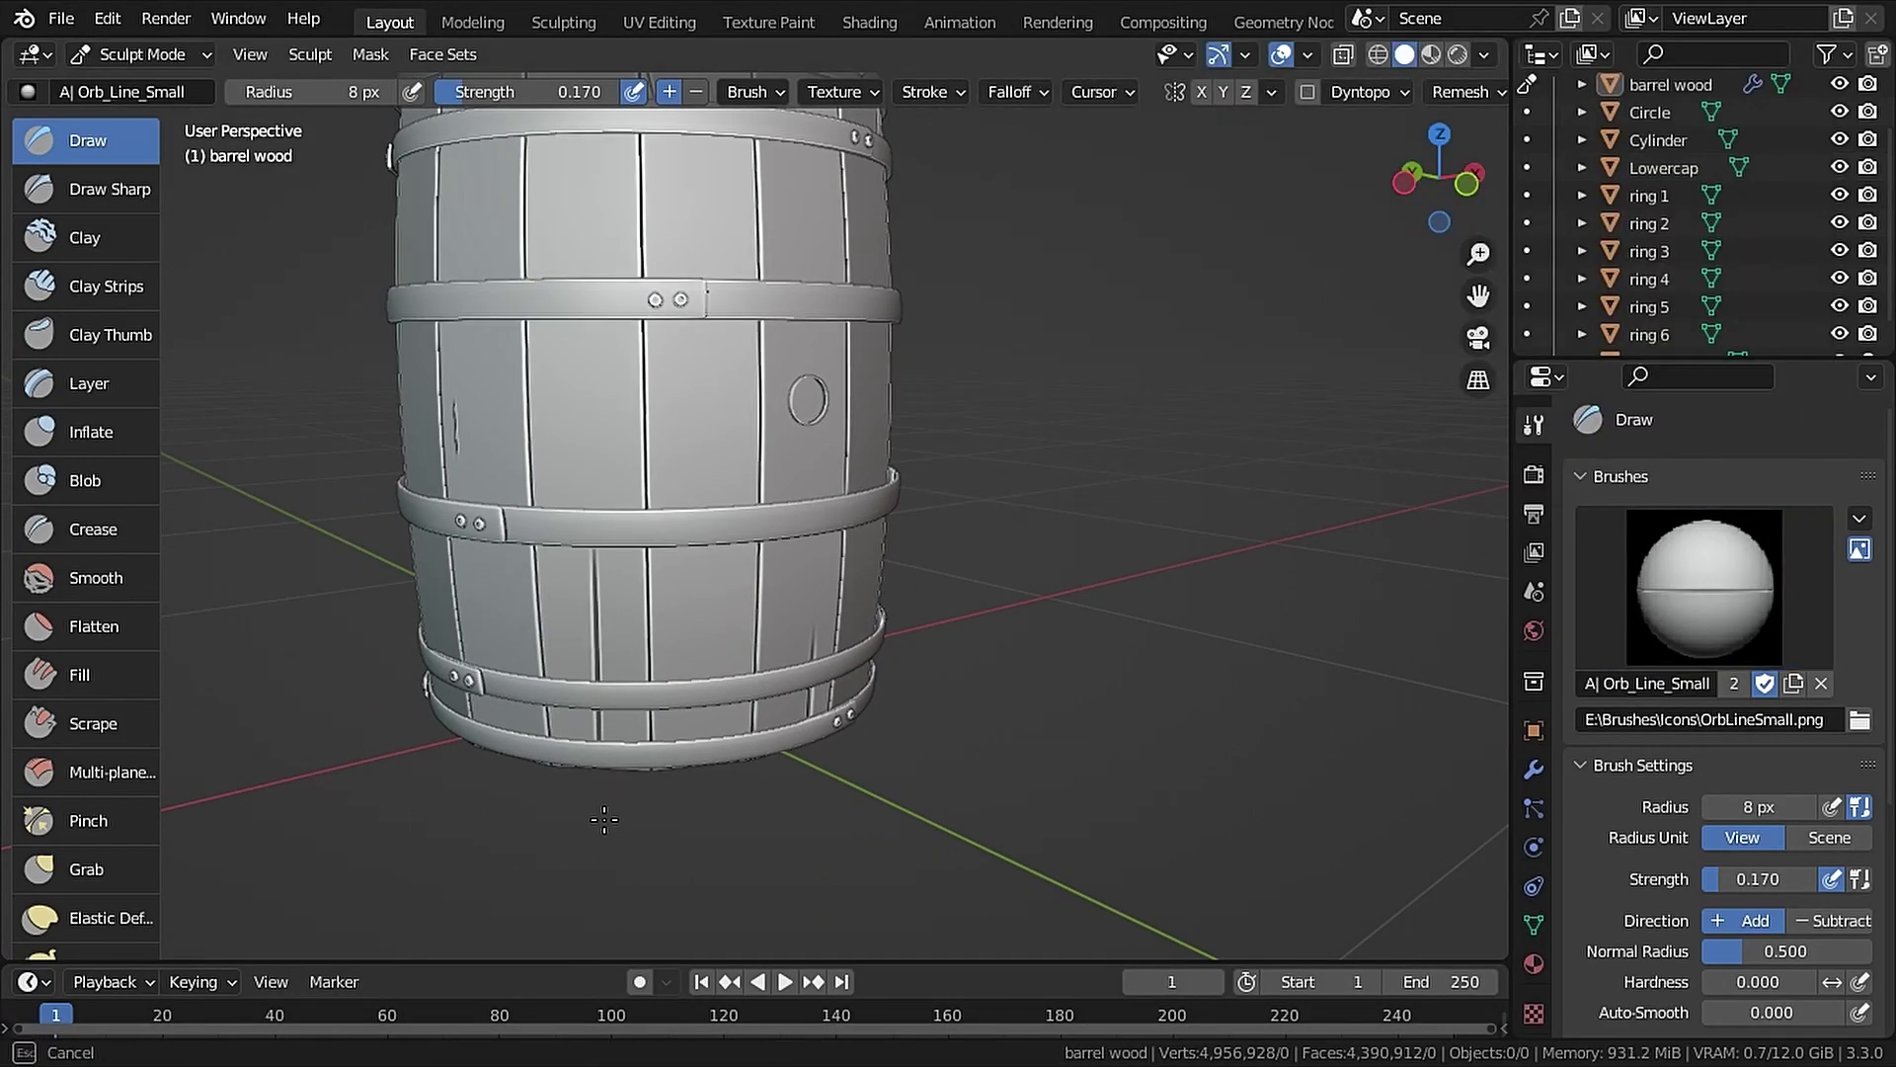
{"action": "mouse_move", "coordinate": [593, 815]}
{"action": "middle_mouse_down"}
{"action": "mouse_move", "coordinate": [601, 624]}
{"action": "mouse_move", "coordinate": [606, 753]}
{"action": "mouse_move", "coordinate": [657, 830]}
{"action": "middle_mouse_up"}
{"action": "left_click_drag", "start_coordinate": [552, 608], "coordinate": [555, 761]}
{"action": "mouse_move", "coordinate": [556, 761]}
{"action": "middle_mouse_down", "text": "shift"}
{"action": "mouse_move", "coordinate": [639, 537]}
{"action": "mouse_move", "coordinate": [542, 554]}
{"action": "middle_mouse_up", "text": "shift"}
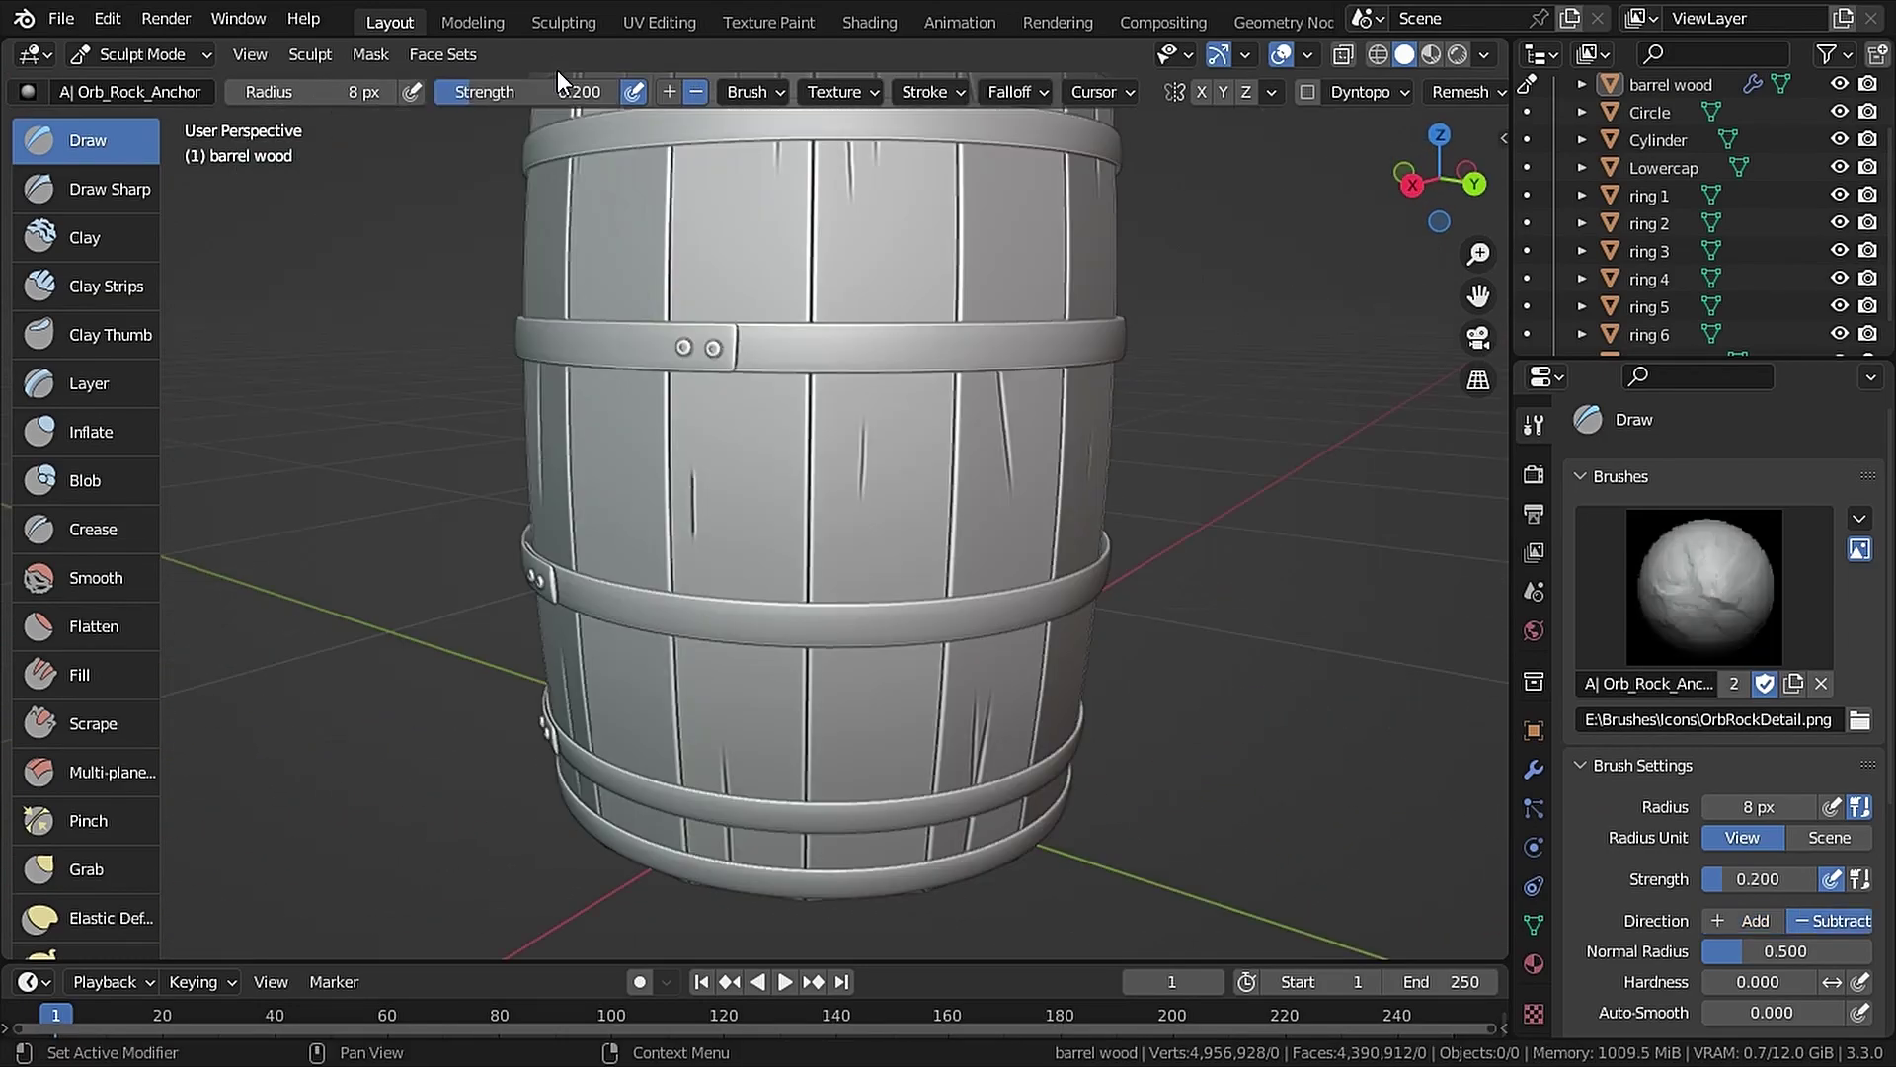
Stamp subtractive Orb_Rock_Anchor surface detail at strength 0.200 onto the staves around the barrel
{"action": "left_click_drag", "start_coordinate": [694, 667], "coordinate": [1028, 1014]}
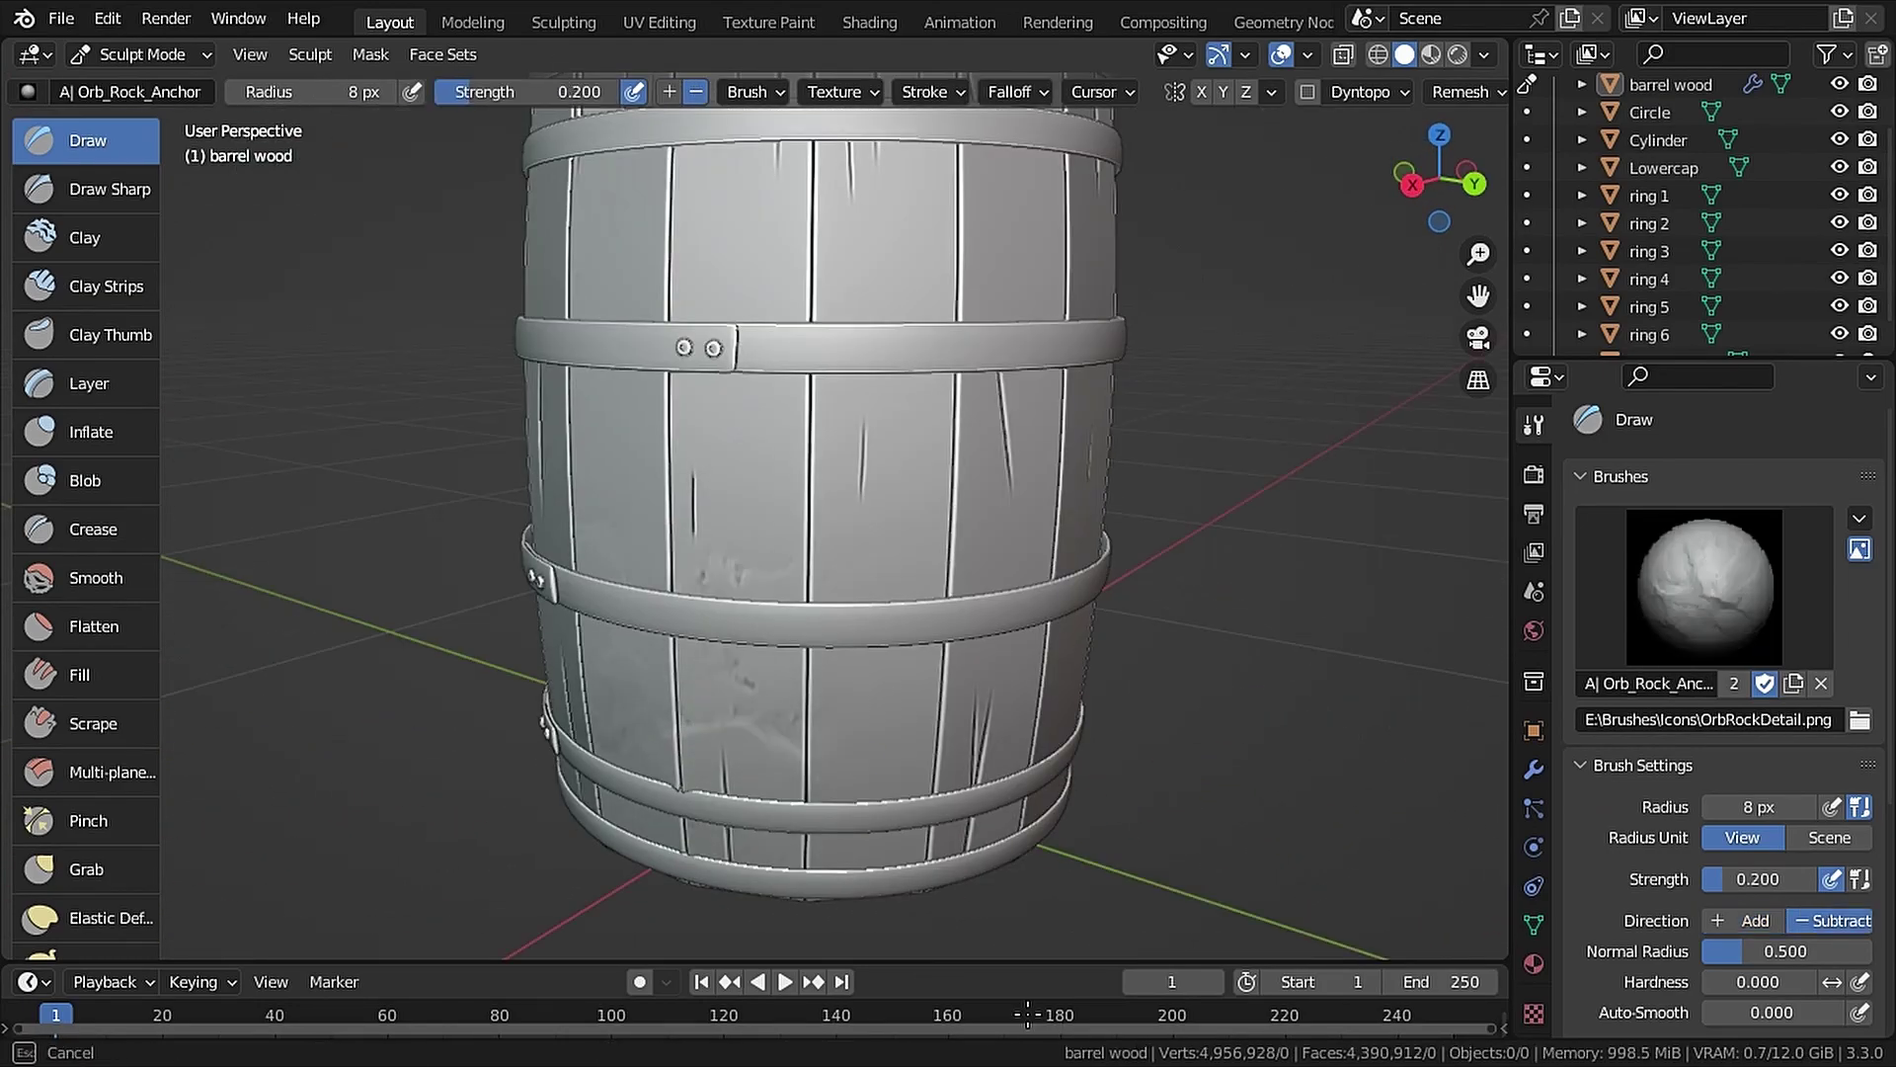
{"action": "left_click_drag", "start_coordinate": [889, 937], "coordinate": [889, 927]}
{"action": "middle_click_drag", "start_coordinate": [804, 661], "coordinate": [972, 593]}
{"action": "left_click_drag", "start_coordinate": [1023, 380], "coordinate": [724, 432]}
{"action": "middle_click_drag", "start_coordinate": [780, 410], "coordinate": [957, 453]}
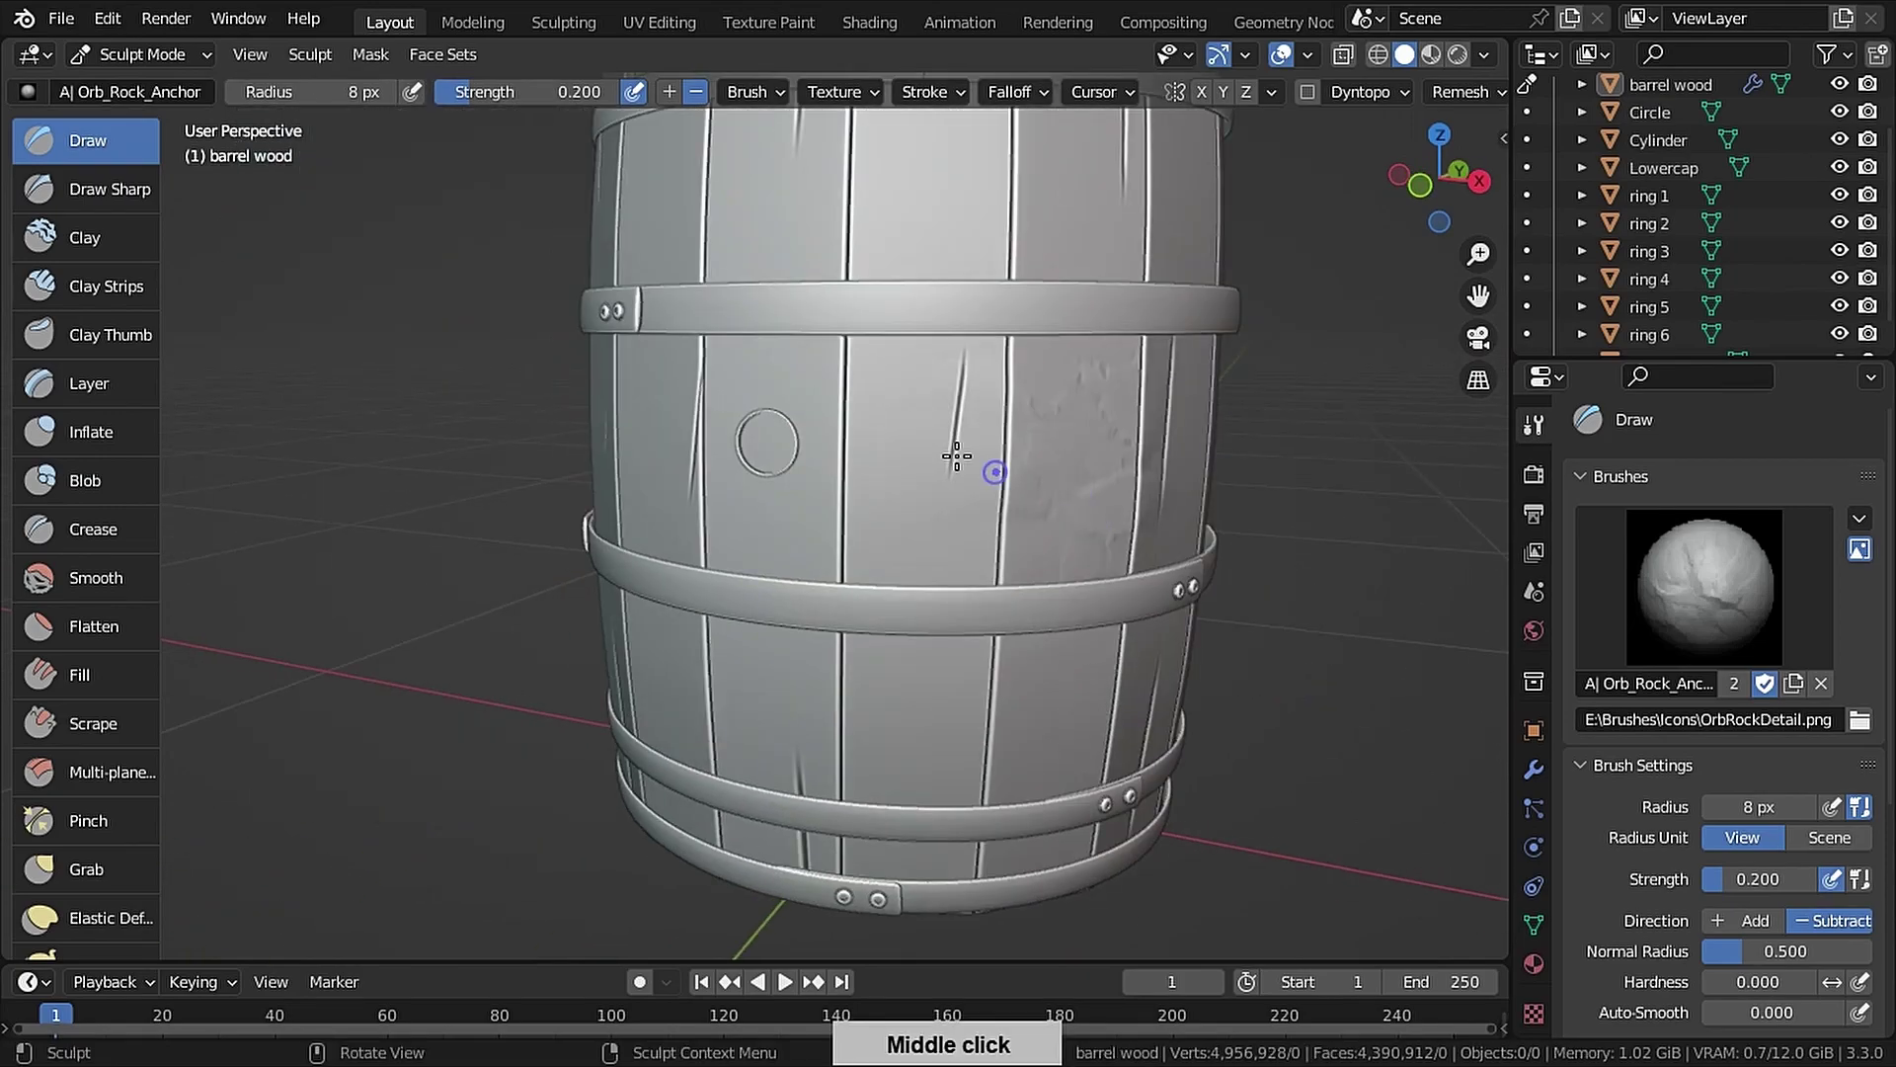
{"action": "mouse_move", "coordinate": [563, 459]}
{"action": "middle_mouse_down"}
{"action": "mouse_move", "coordinate": [863, 423]}
{"action": "mouse_move", "coordinate": [1045, 497]}
{"action": "middle_mouse_up"}
{"action": "left_click_drag", "start_coordinate": [770, 426], "coordinate": [991, 577]}
{"action": "mouse_move", "coordinate": [1000, 146]}
{"action": "middle_mouse_down", "text": "shift"}
{"action": "mouse_move", "coordinate": [897, 375]}
{"action": "mouse_move", "coordinate": [1027, 390]}
{"action": "middle_mouse_up", "text": "shift"}
{"action": "left_click_drag", "start_coordinate": [735, 389], "coordinate": [924, 505]}
{"action": "middle_click_drag", "start_coordinate": [790, 385], "coordinate": [1025, 372]}
{"action": "left_click_drag", "start_coordinate": [826, 487], "coordinate": [987, 583]}
{"action": "left_click_drag", "start_coordinate": [395, 464], "coordinate": [663, 510]}
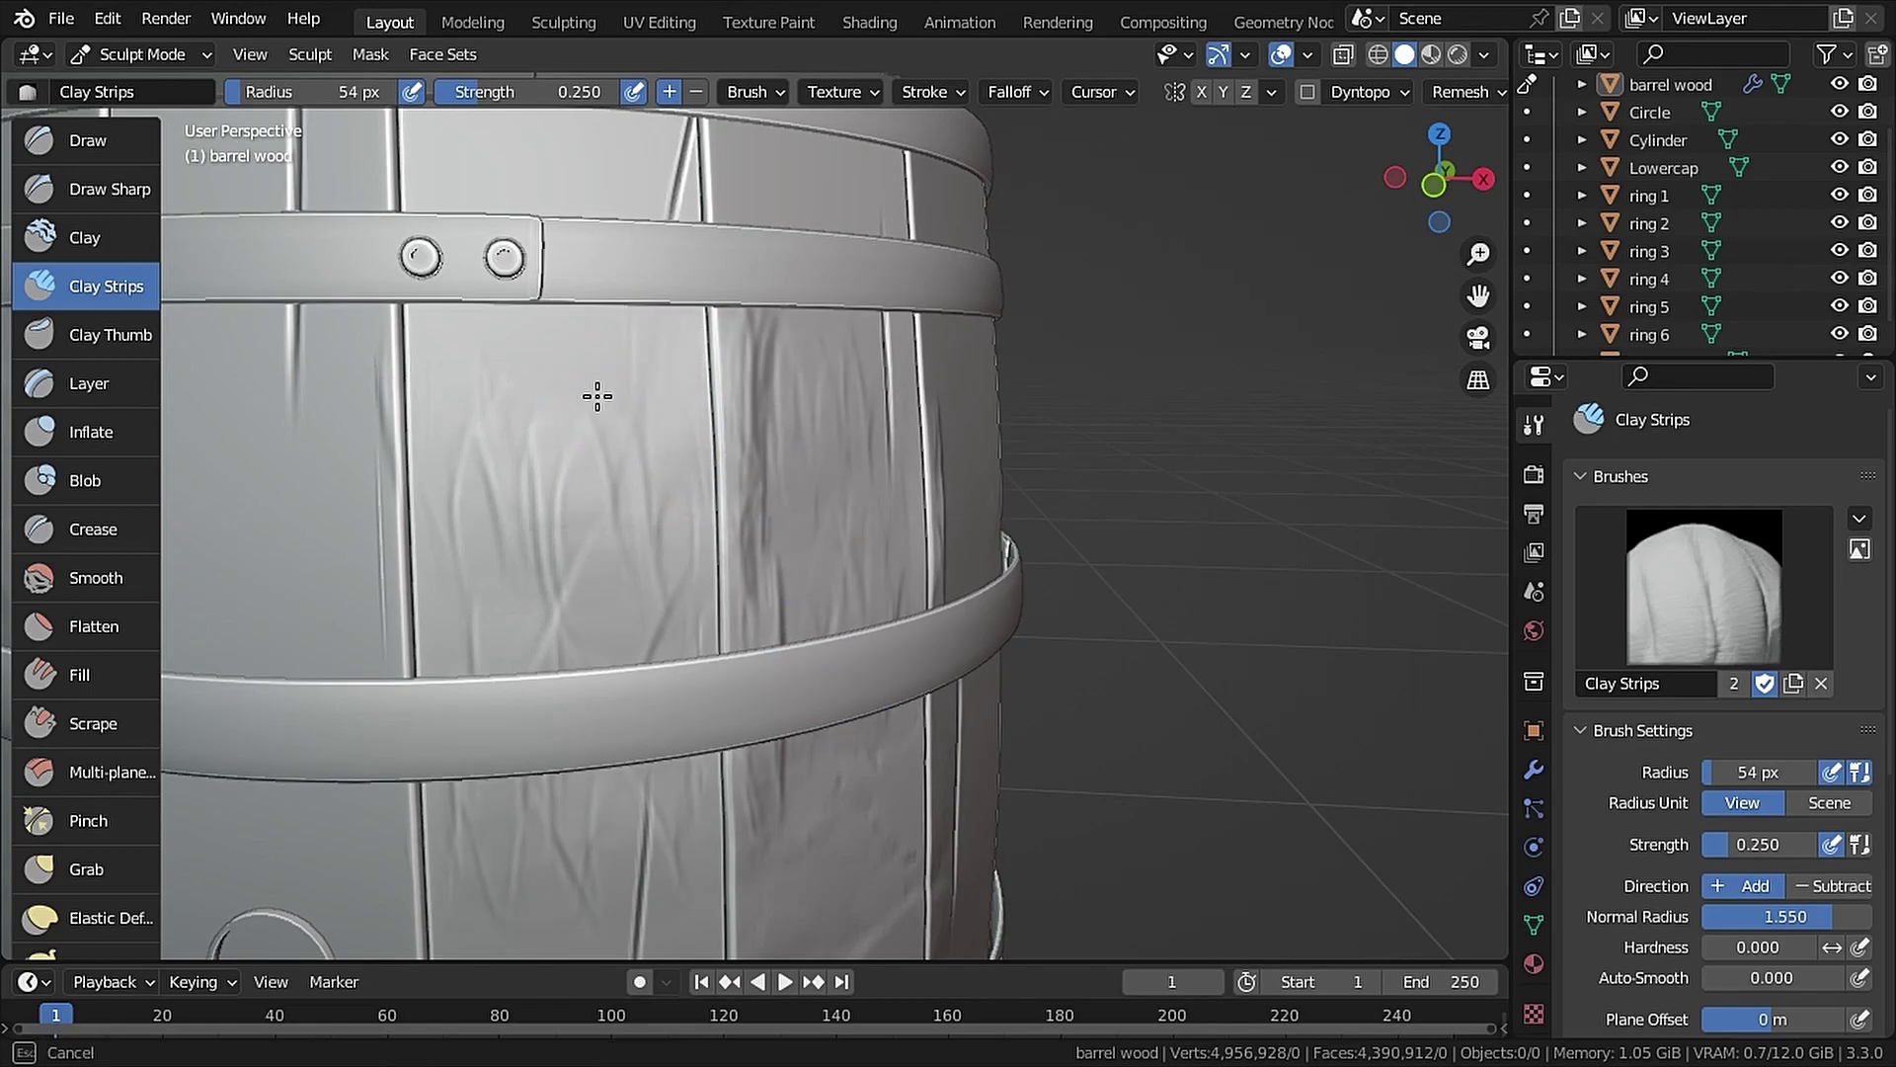
Build up vertical wood grain on the upper staves with Clay Strips at strength 0.250 and smooth it out
{"action": "left_click_drag", "start_coordinate": [353, 656], "coordinate": [406, 650]}
{"action": "mouse_move", "coordinate": [553, 691]}
{"action": "middle_mouse_down"}
{"action": "mouse_move", "coordinate": [499, 736]}
{"action": "mouse_move", "coordinate": [553, 692]}
{"action": "middle_mouse_up"}
{"action": "left_click_drag", "start_coordinate": [514, 474], "coordinate": [419, 385], "text": "shift"}
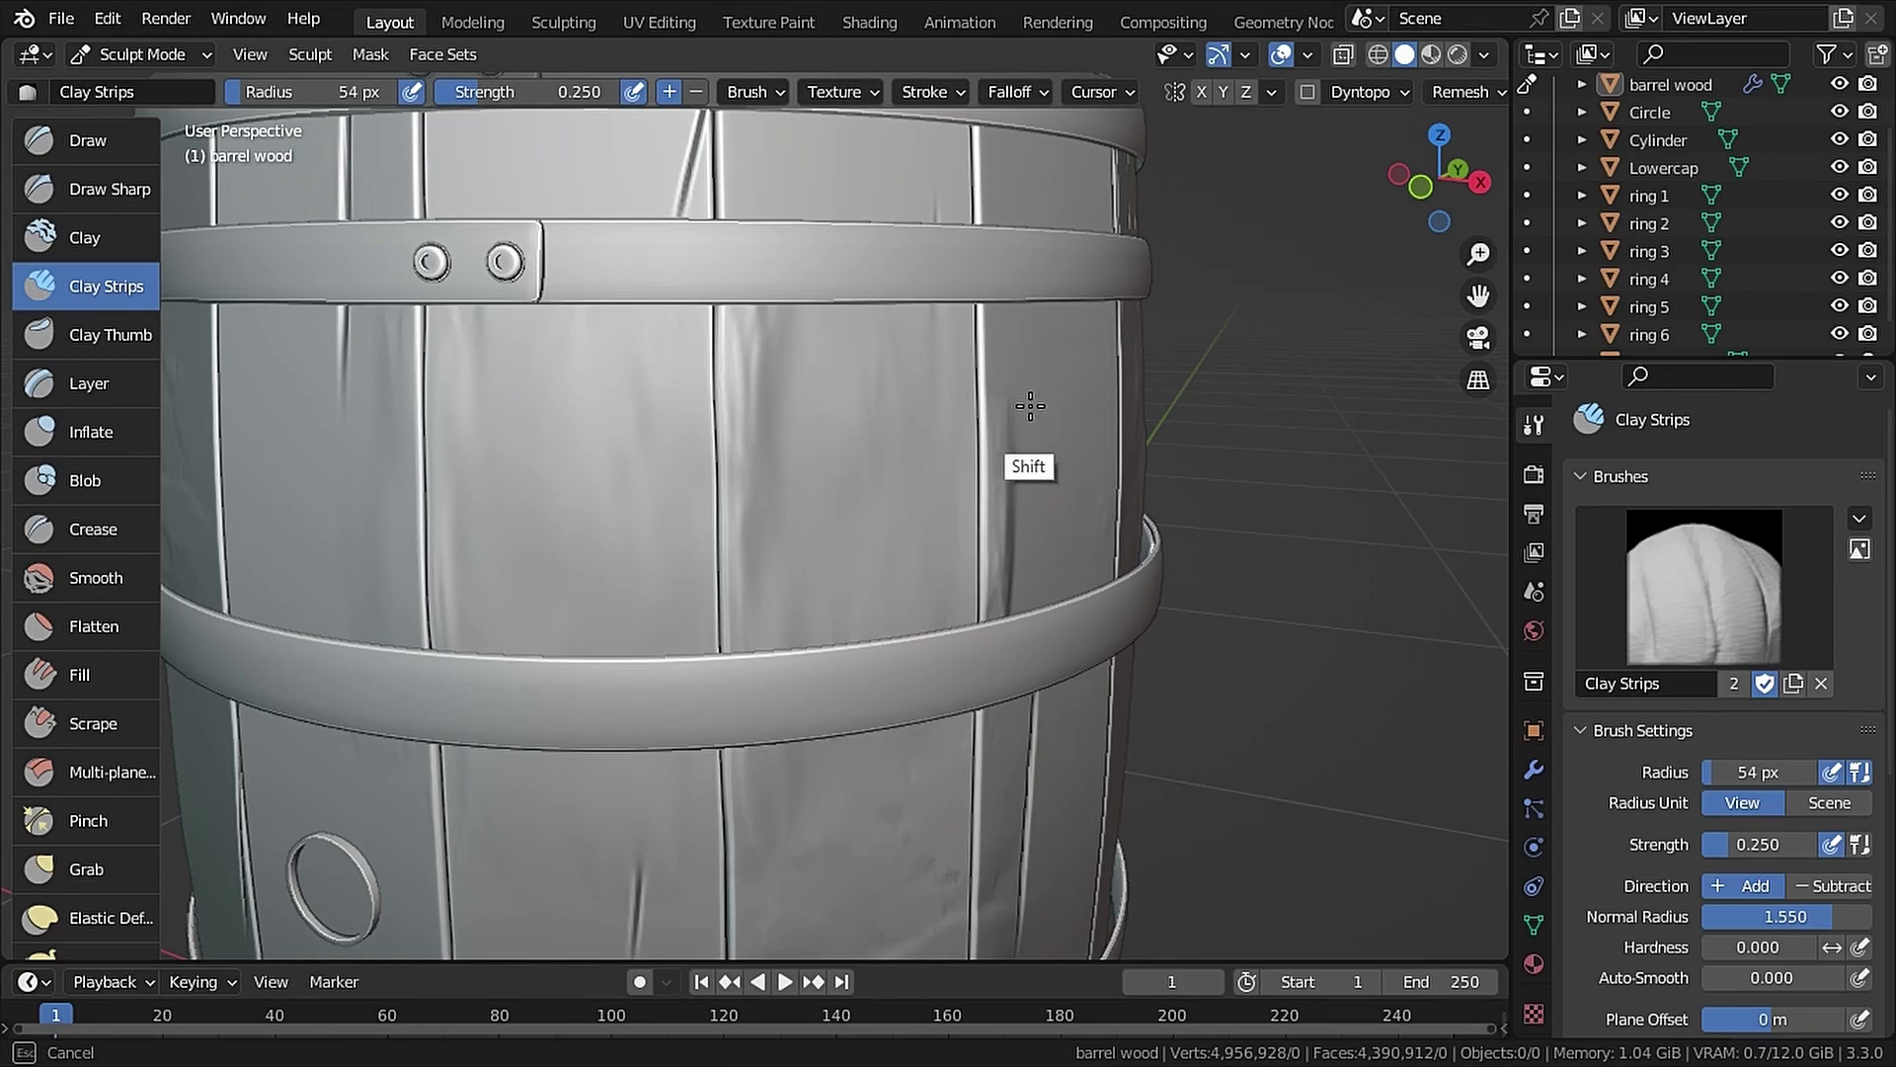
{"action": "left_click_drag", "start_coordinate": [1030, 406], "coordinate": [1002, 430], "text": "shift"}
Sculpt vertical Clay Strips wood grain on the remaining staves around the barrel, from the top bands down to the bottom
{"action": "mouse_move", "coordinate": [800, 413]}
{"action": "middle_mouse_down"}
{"action": "mouse_move", "coordinate": [740, 419]}
{"action": "mouse_move", "coordinate": [905, 487]}
{"action": "middle_mouse_up"}
{"action": "scroll", "coordinate": [846, 487], "scroll_direction": "down", "scroll_amount": 4}
{"action": "middle_click_drag", "start_coordinate": [721, 540], "coordinate": [861, 483], "text": "shift"}
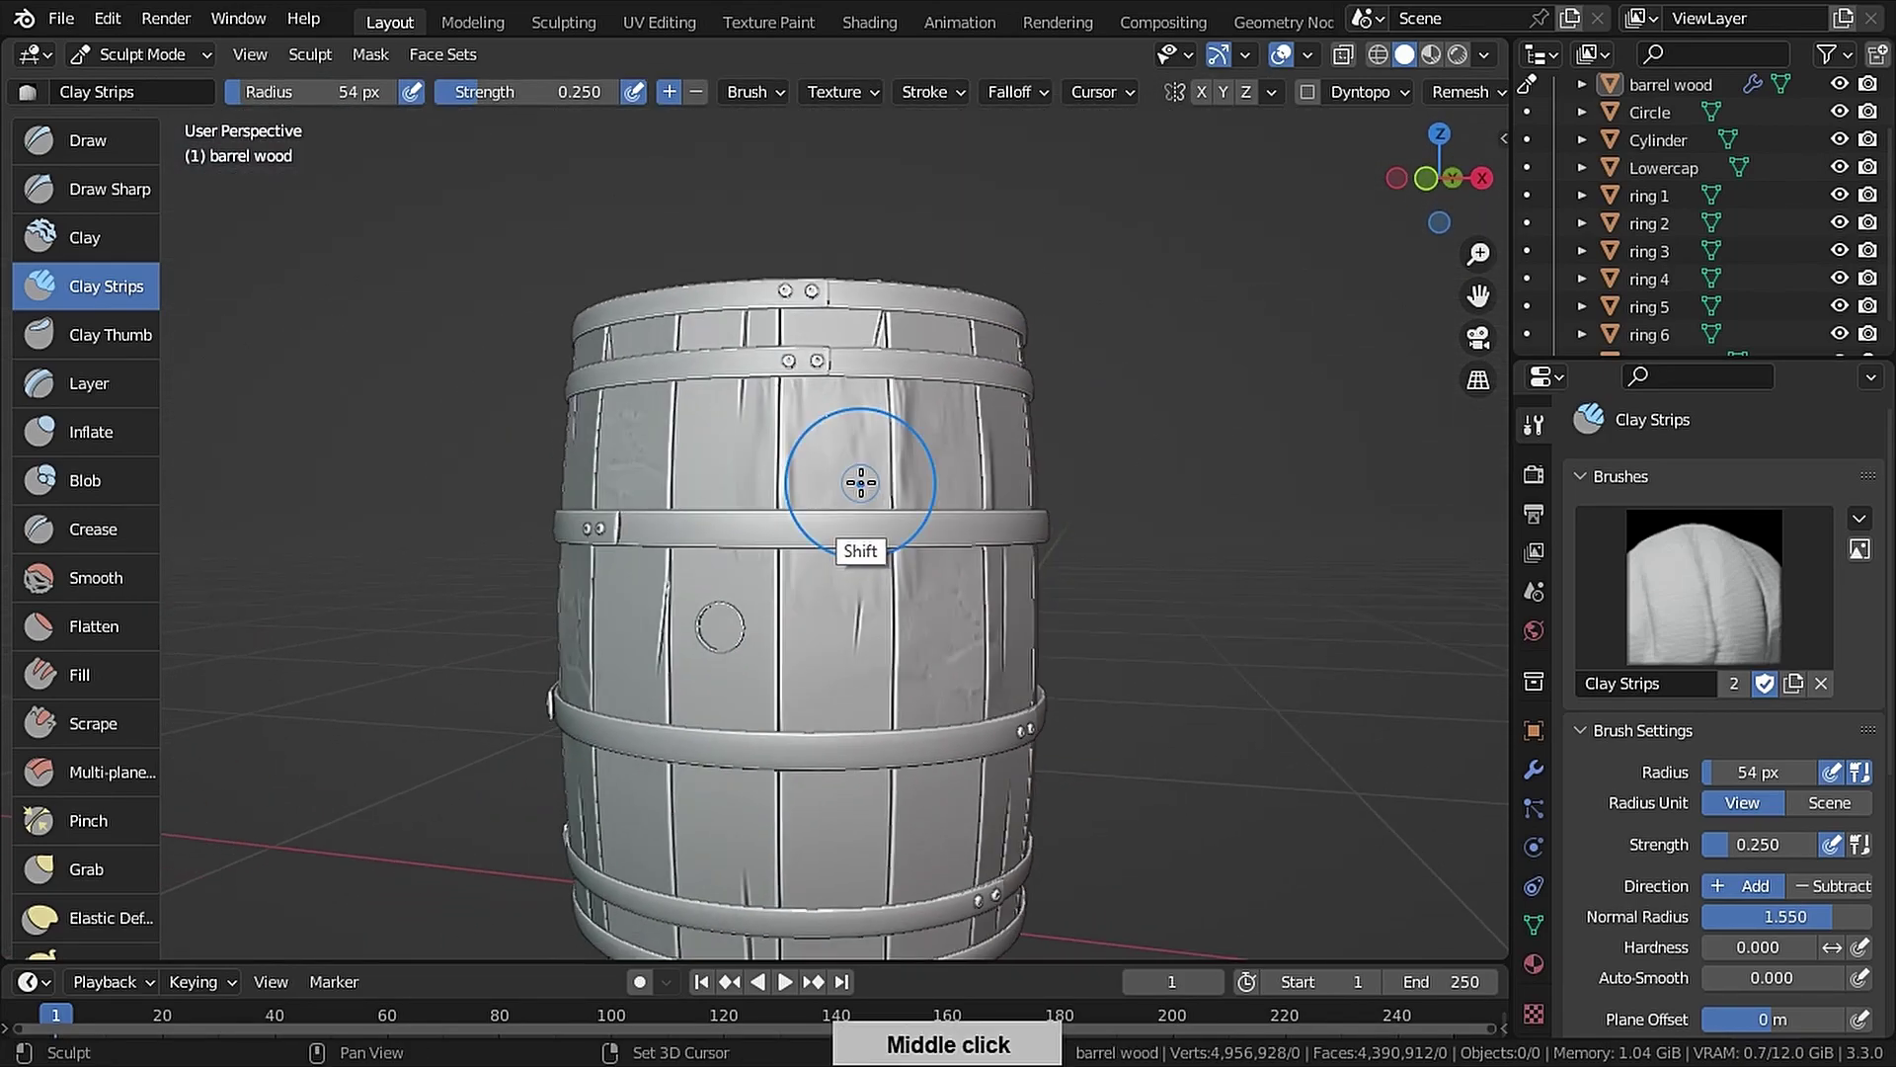
{"action": "middle_click_drag", "start_coordinate": [709, 581], "coordinate": [771, 550]}
{"action": "scroll", "coordinate": [681, 449], "scroll_direction": "up", "scroll_amount": 3}
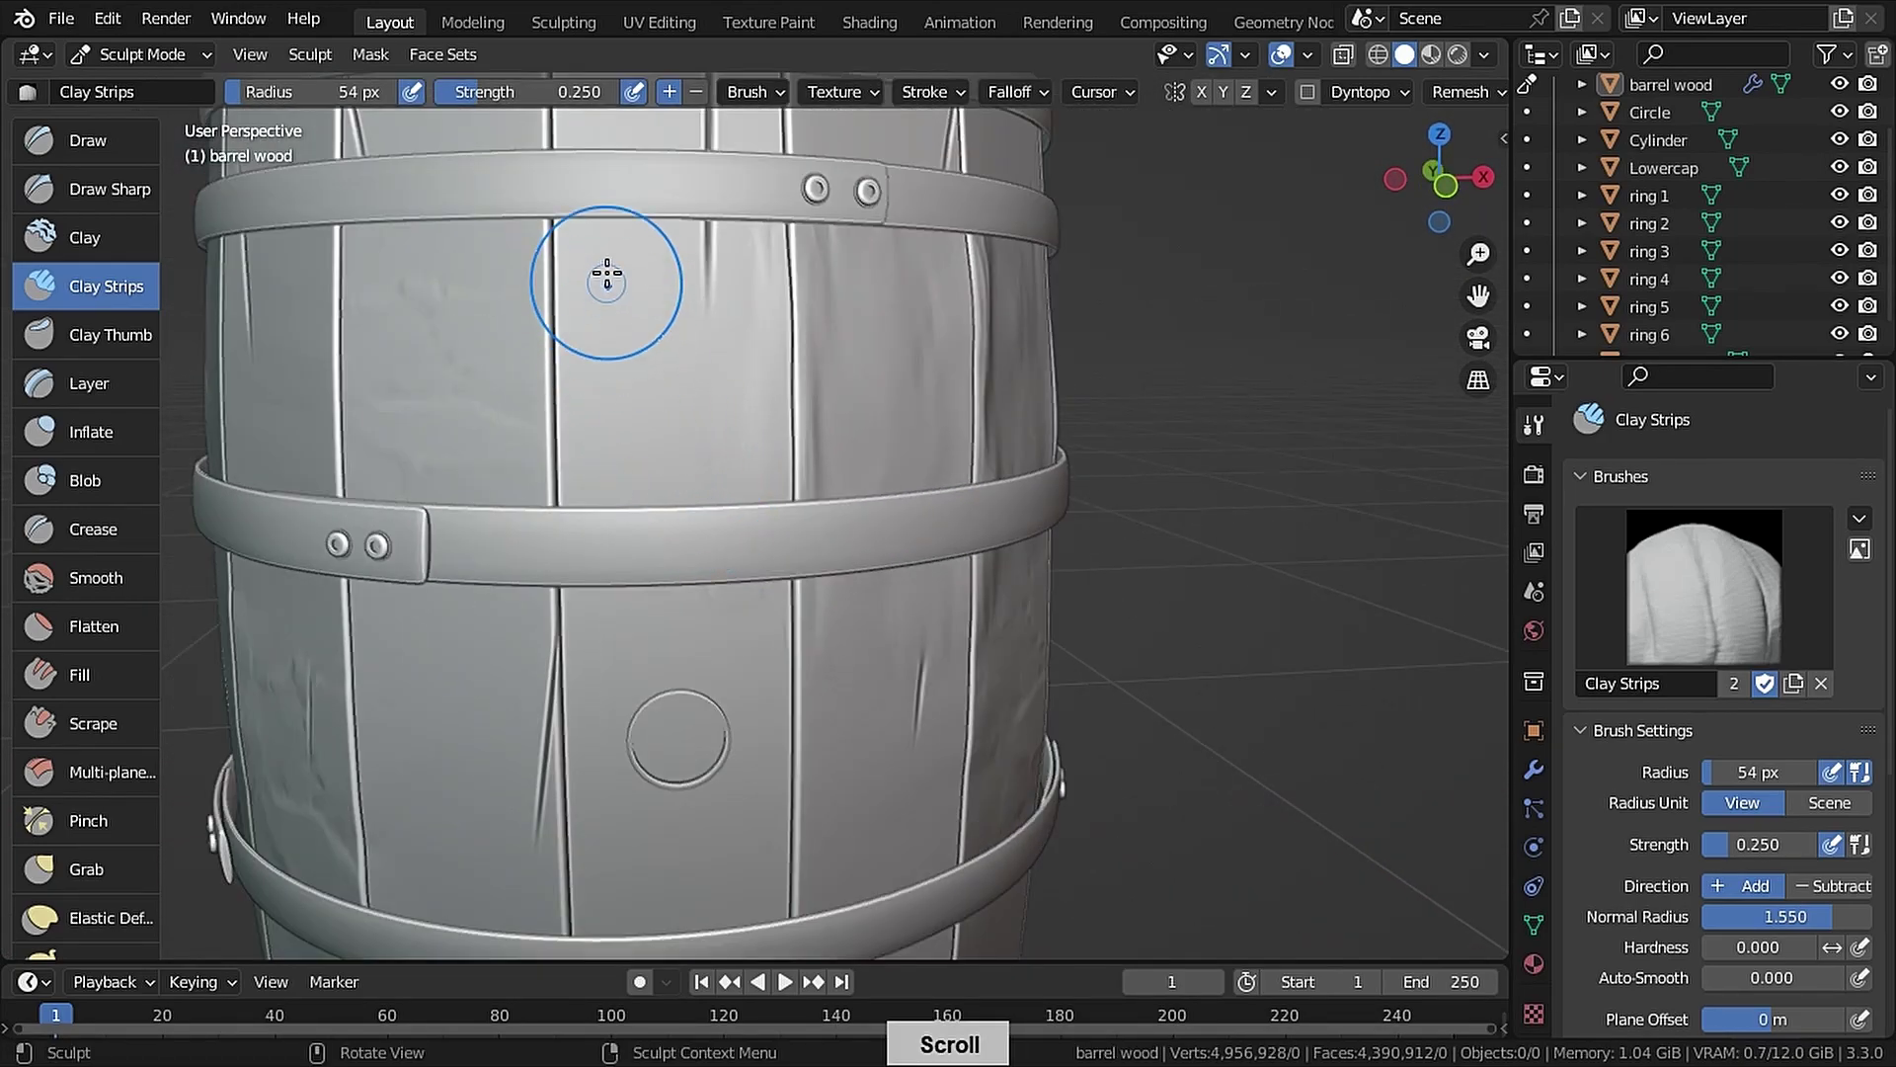
{"action": "middle_click_drag", "start_coordinate": [682, 368], "coordinate": [718, 424]}
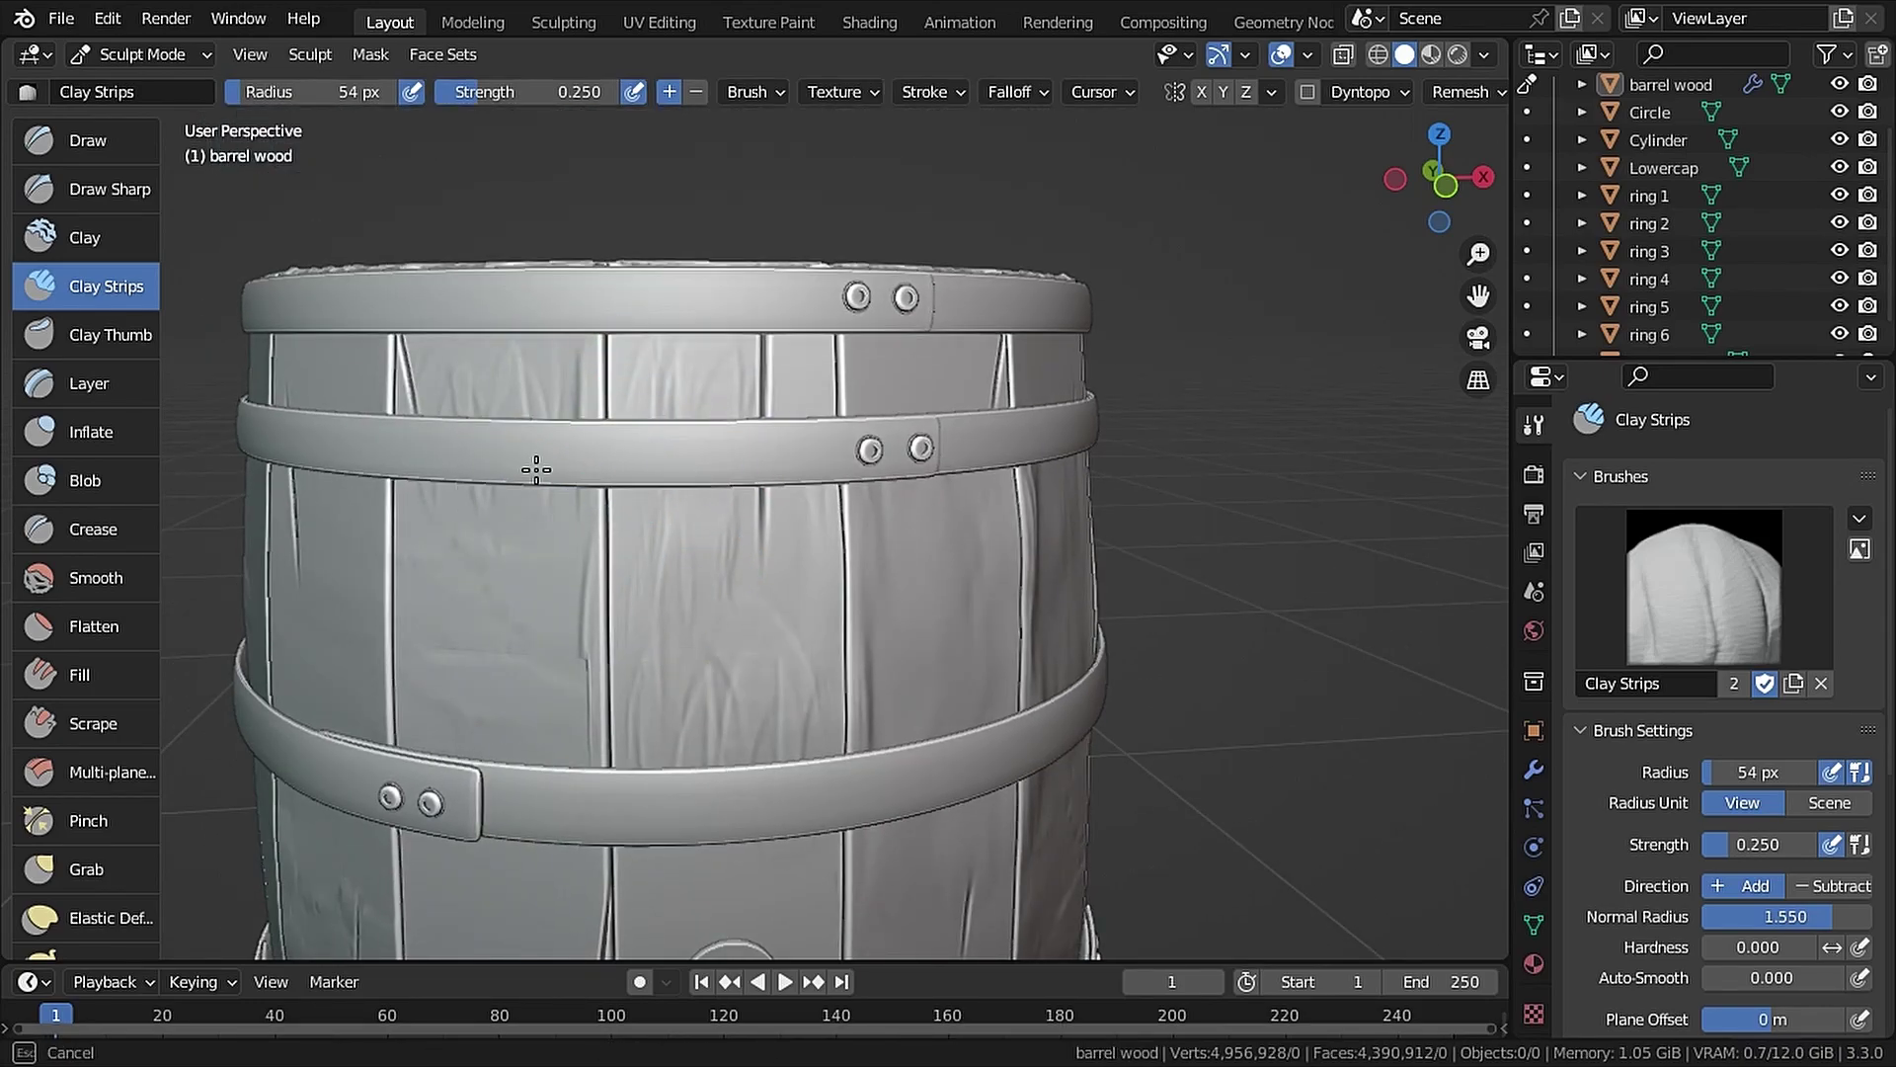
{"action": "middle_click_drag", "start_coordinate": [537, 470], "coordinate": [561, 845]}
{"action": "left_click_drag", "start_coordinate": [537, 634], "coordinate": [540, 699]}
{"action": "left_click_drag", "start_coordinate": [628, 780], "coordinate": [629, 867]}
{"action": "middle_click_drag", "start_coordinate": [656, 766], "coordinate": [637, 469], "text": "shift"}
{"action": "left_click_drag", "start_coordinate": [730, 593], "coordinate": [745, 370]}
{"action": "left_click_drag", "start_coordinate": [794, 296], "coordinate": [794, 366]}
{"action": "left_click_drag", "start_coordinate": [936, 355], "coordinate": [936, 555]}
{"action": "middle_click_drag", "start_coordinate": [908, 434], "coordinate": [830, 446]}
{"action": "left_click_drag", "start_coordinate": [800, 321], "coordinate": [795, 497]}
{"action": "mouse_move", "coordinate": [1008, 314]}
{"action": "left_mouse_down"}
{"action": "mouse_move", "coordinate": [1005, 450]}
{"action": "mouse_move", "coordinate": [968, 355]}
{"action": "left_mouse_up"}
{"action": "mouse_move", "coordinate": [894, 407]}
{"action": "middle_mouse_down"}
{"action": "mouse_move", "coordinate": [931, 372]}
{"action": "mouse_move", "coordinate": [1000, 357]}
{"action": "middle_mouse_up"}
{"action": "left_click_drag", "start_coordinate": [780, 632], "coordinate": [773, 740]}
{"action": "left_click_drag", "start_coordinate": [725, 805], "coordinate": [724, 703]}
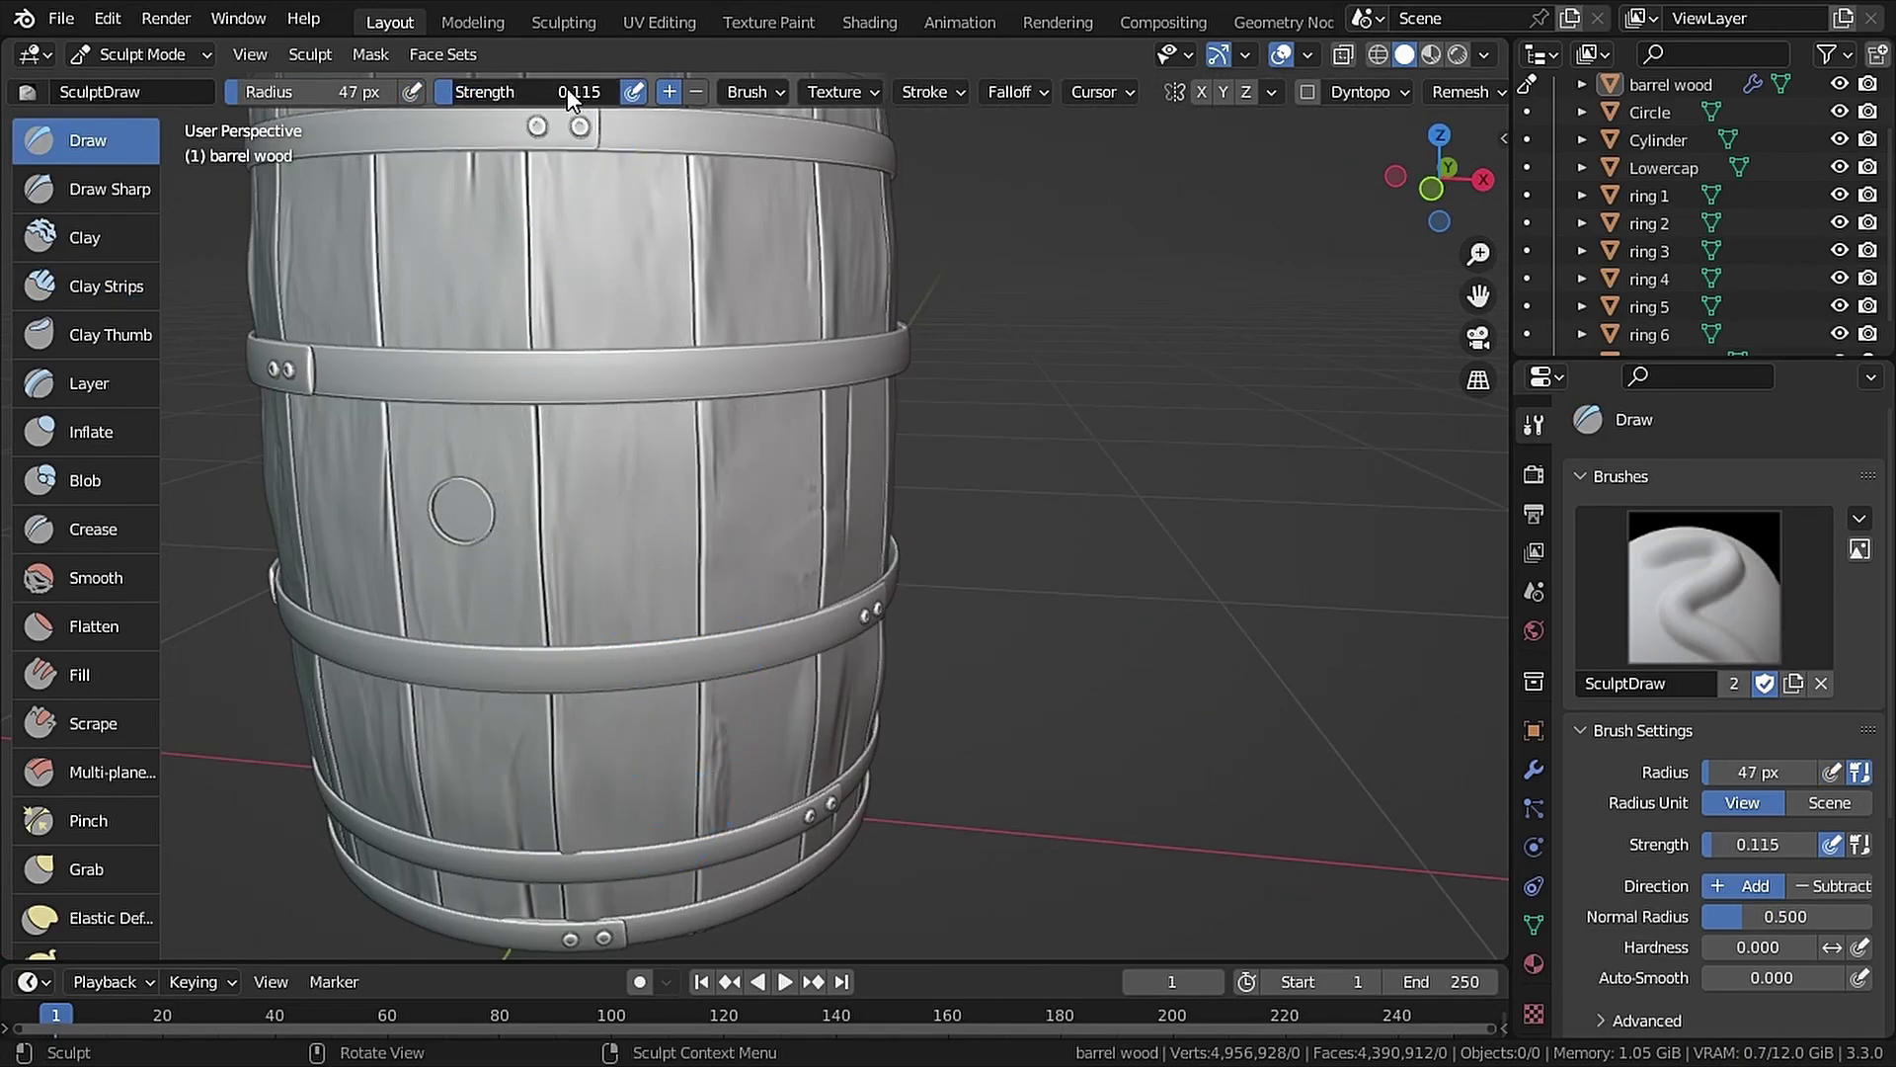
Set the SculptDraw brush's strength to 0.100 for texturing the staves
{"action": "left_click", "coordinate": [568, 90]}
{"action": "type", "text": "0.11"}
{"action": "key", "text": "Return"}
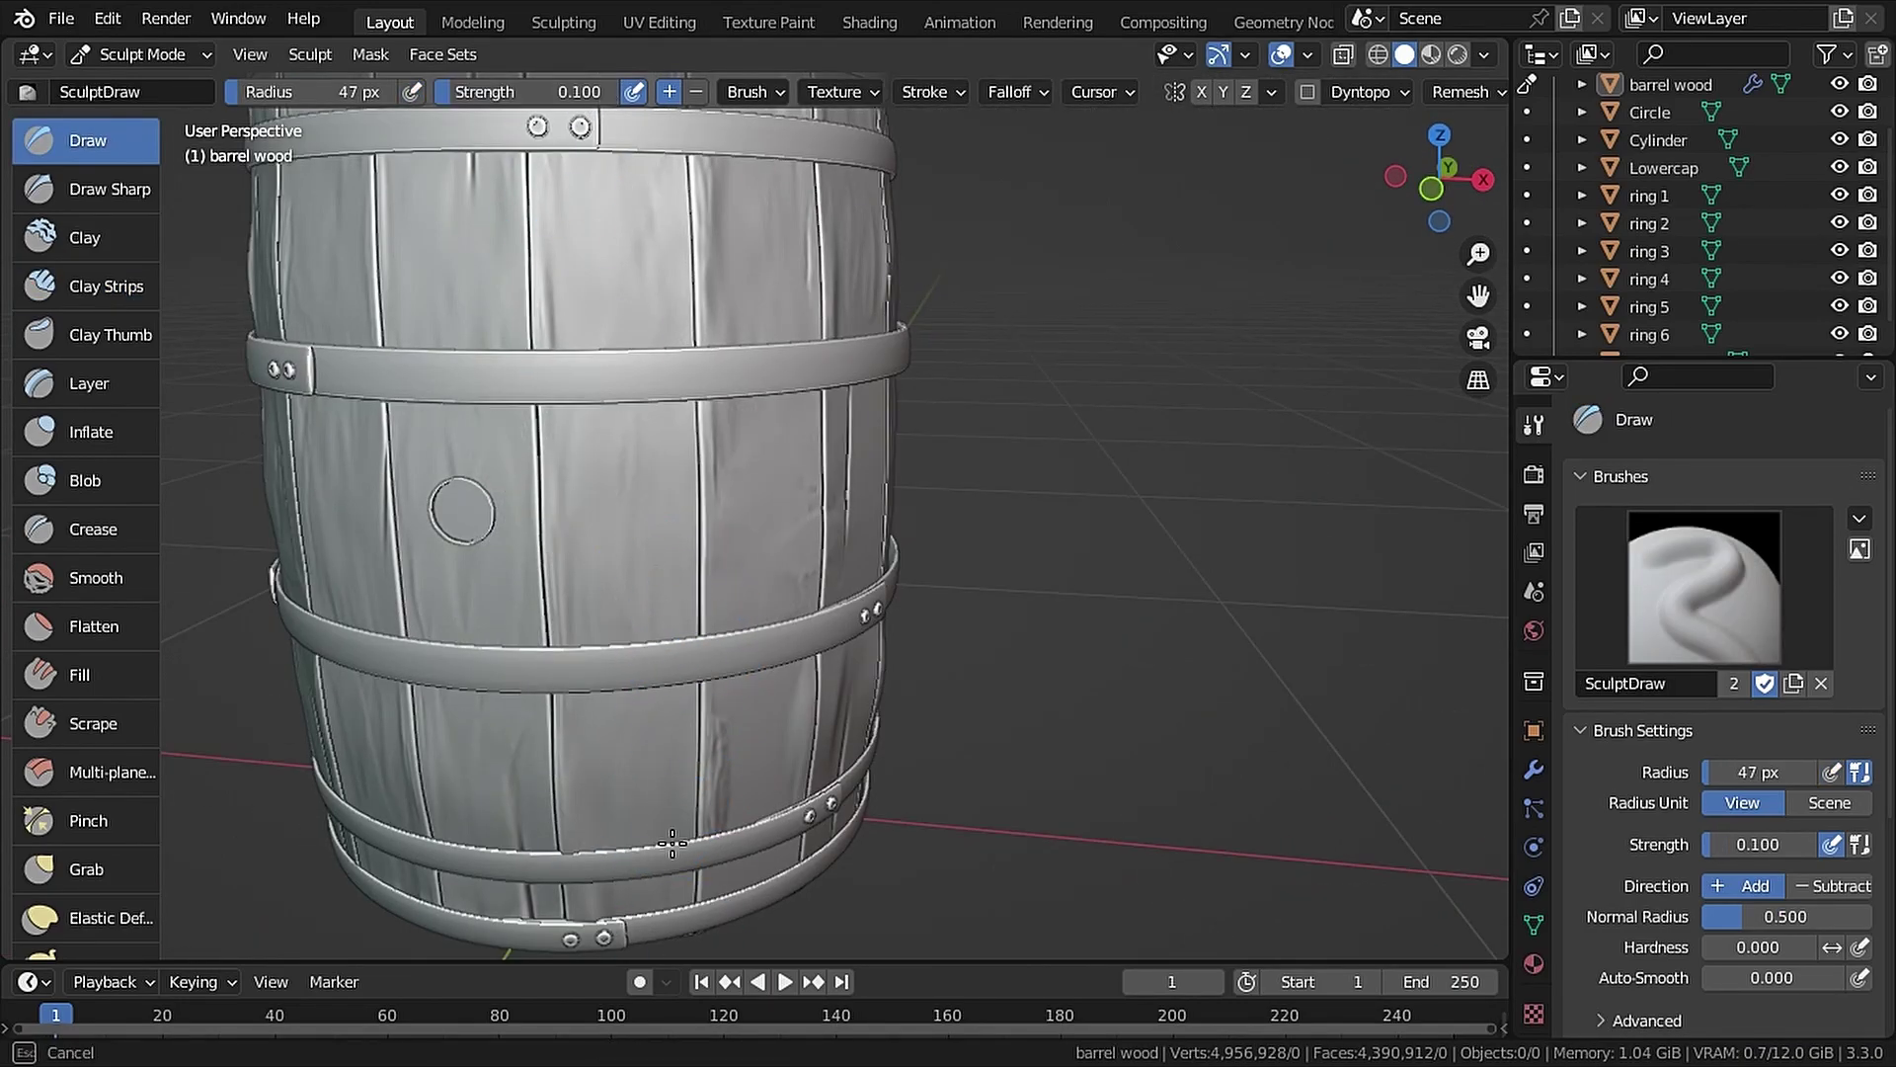
{"action": "middle_click_drag", "start_coordinate": [640, 400], "coordinate": [914, 593], "text": "shift"}
{"action": "middle_click_drag", "start_coordinate": [790, 529], "coordinate": [830, 309], "text": "shift"}
{"action": "mouse_move", "coordinate": [921, 424]}
{"action": "middle_mouse_down"}
{"action": "mouse_move", "coordinate": [1037, 382]}
{"action": "mouse_move", "coordinate": [635, 580]}
{"action": "mouse_move", "coordinate": [606, 369]}
{"action": "middle_mouse_up"}
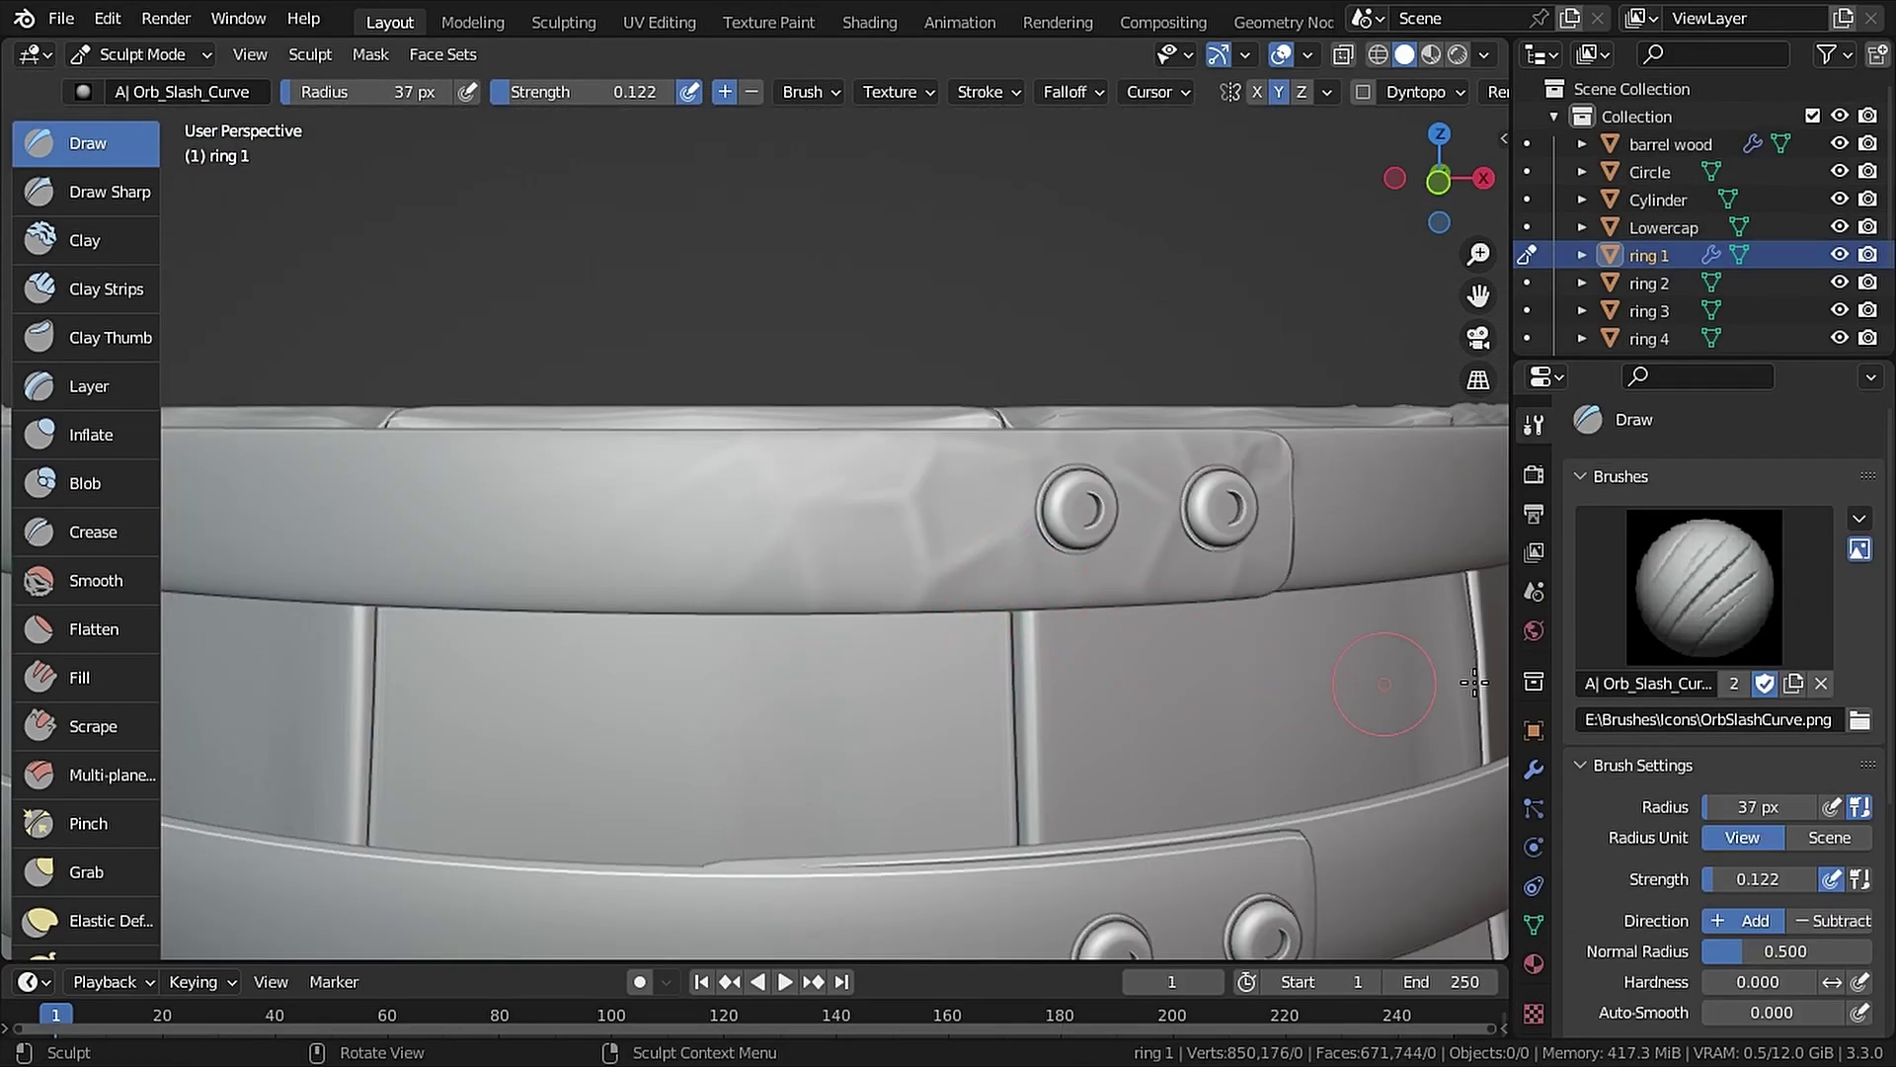
Choose the Orb_Rock_Anchor brush and stamp dents into the front of ring 1 with Subtract at strength 0.300
{"action": "left_click", "coordinate": [1704, 597]}
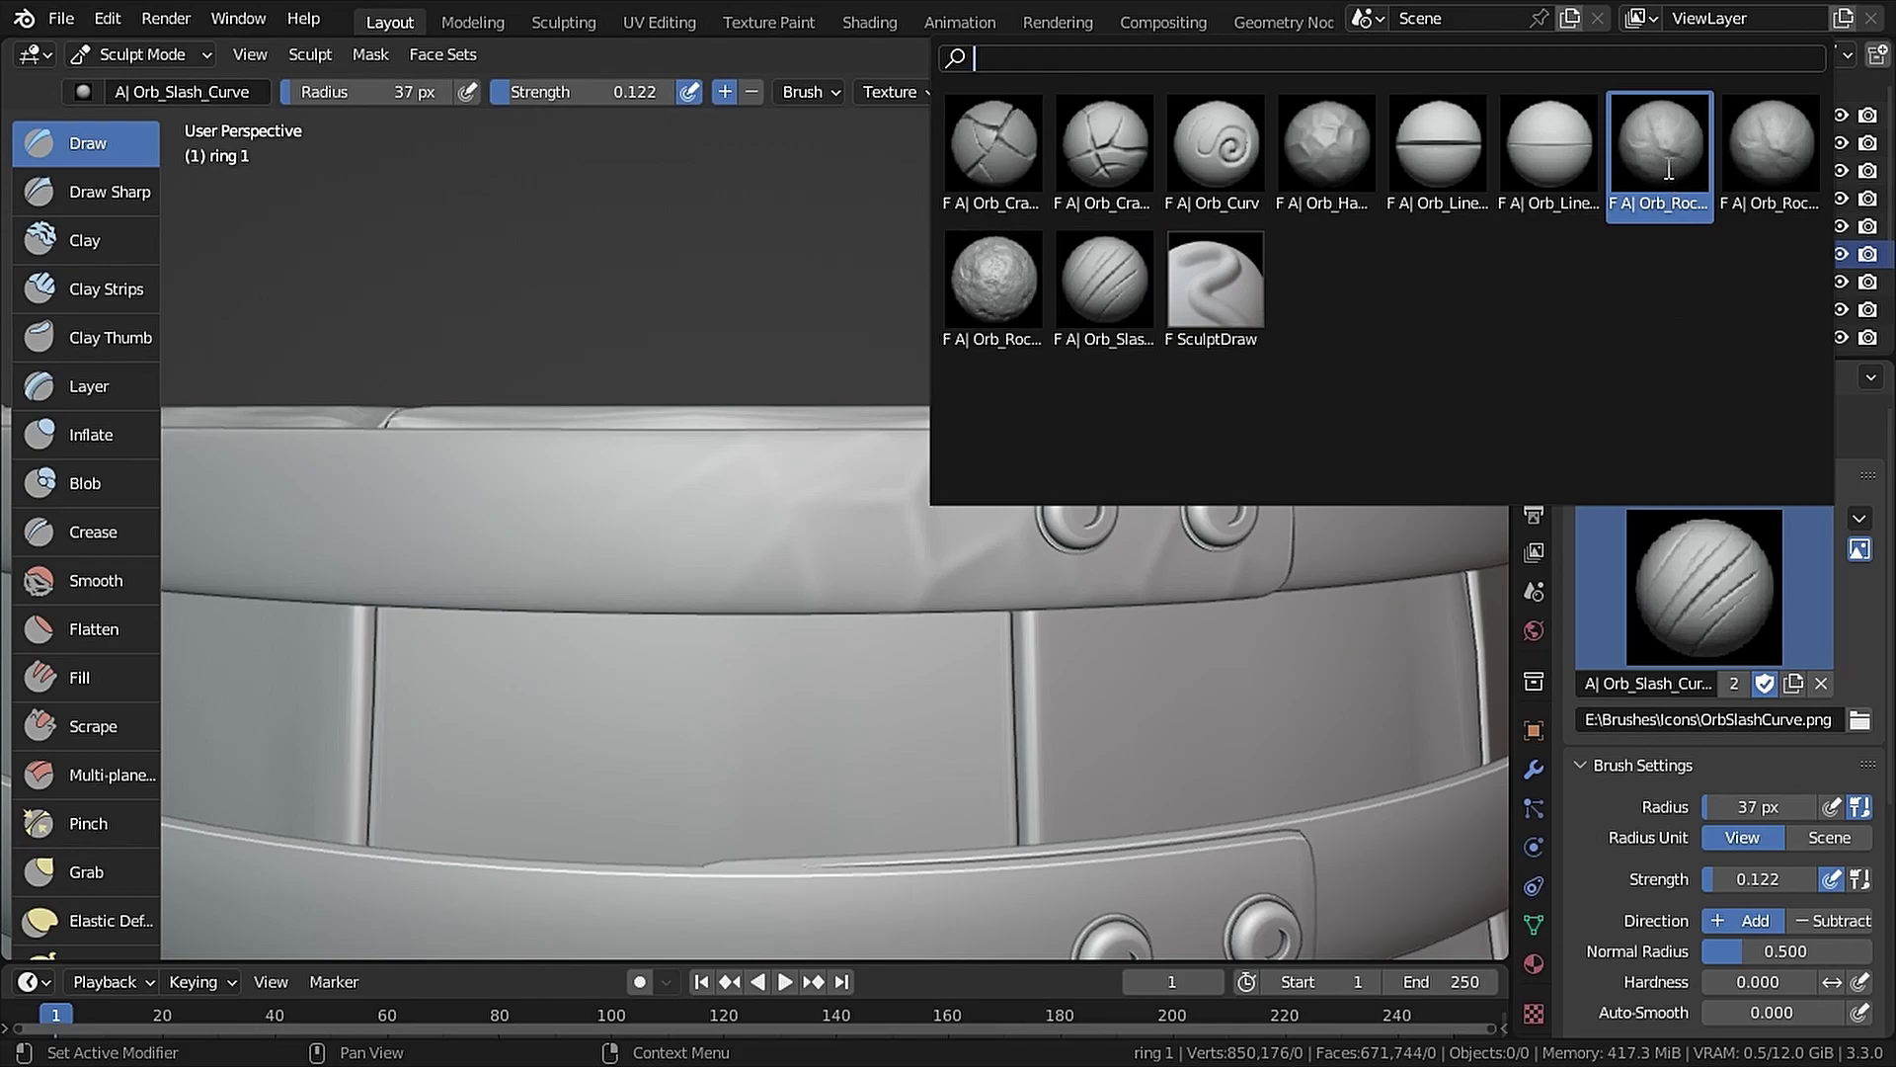
{"action": "left_click", "coordinate": [1655, 170]}
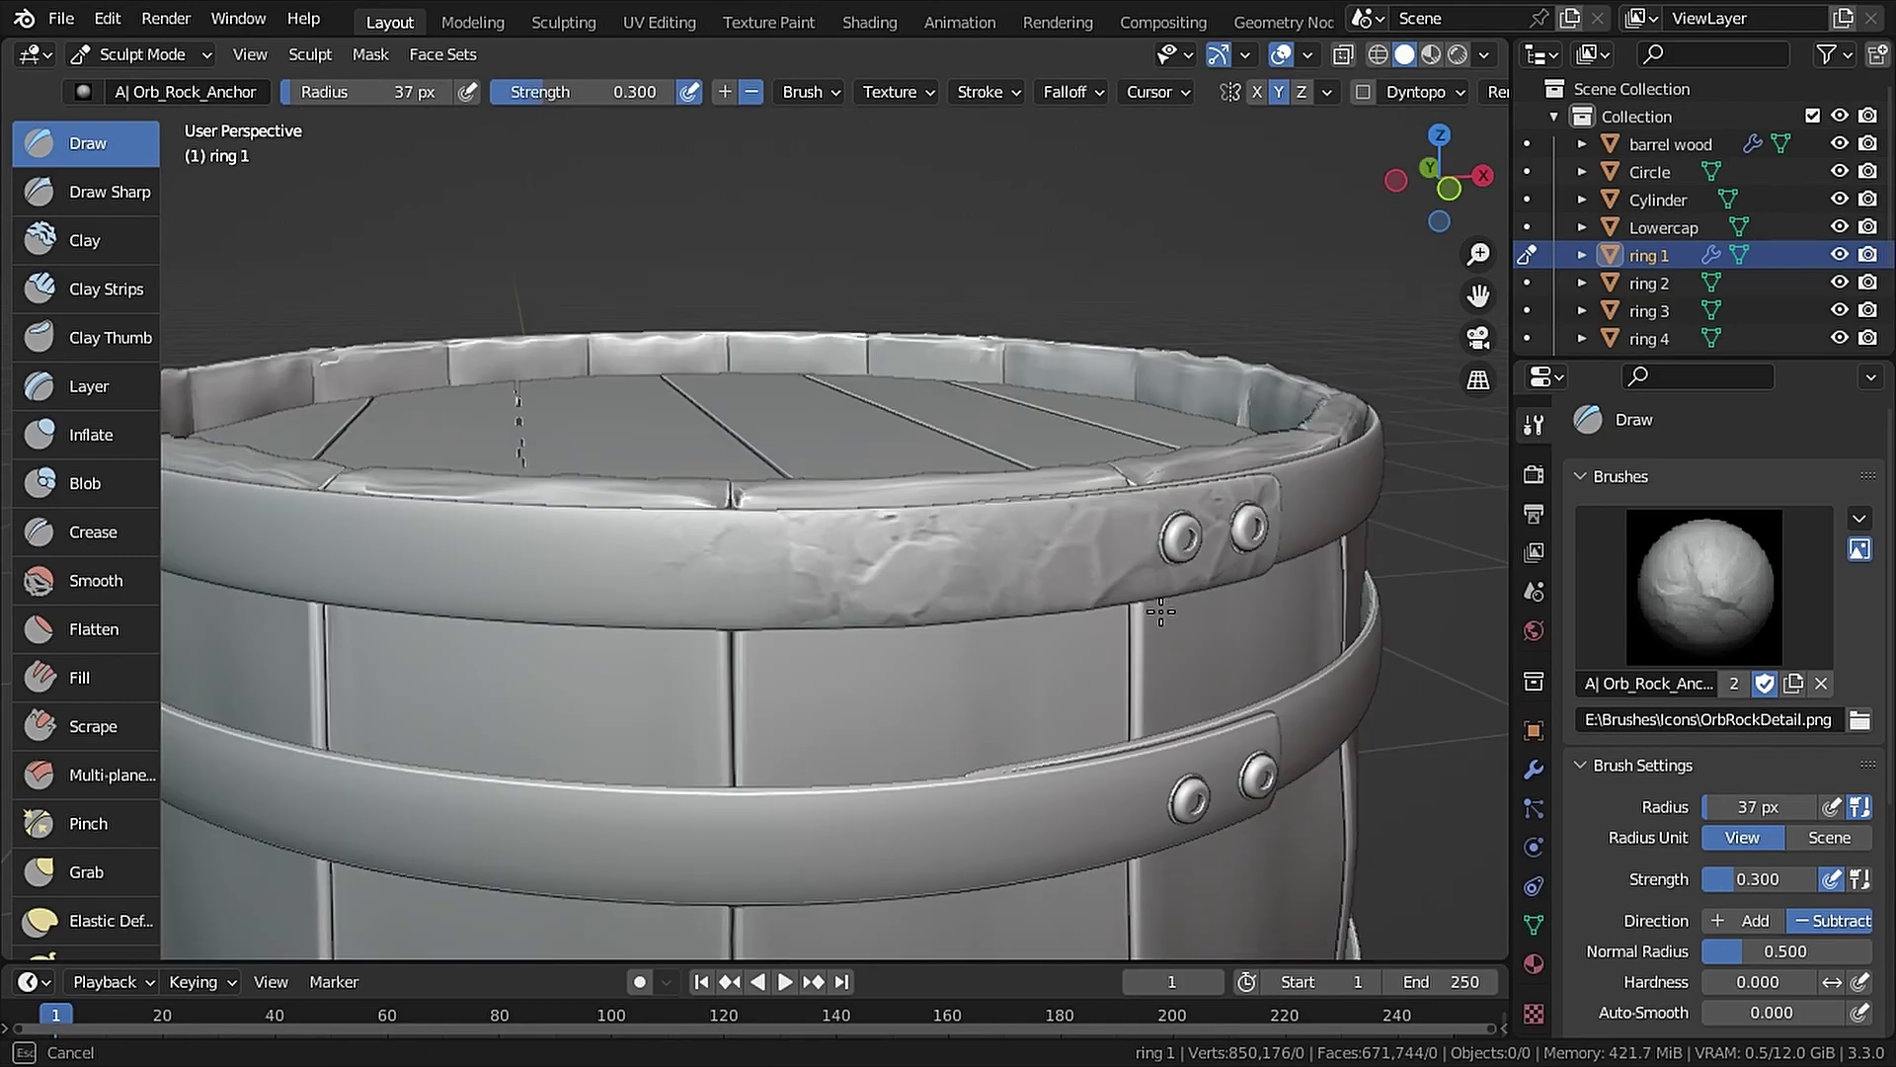
{"action": "middle_click_drag", "start_coordinate": [849, 553], "coordinate": [880, 556]}
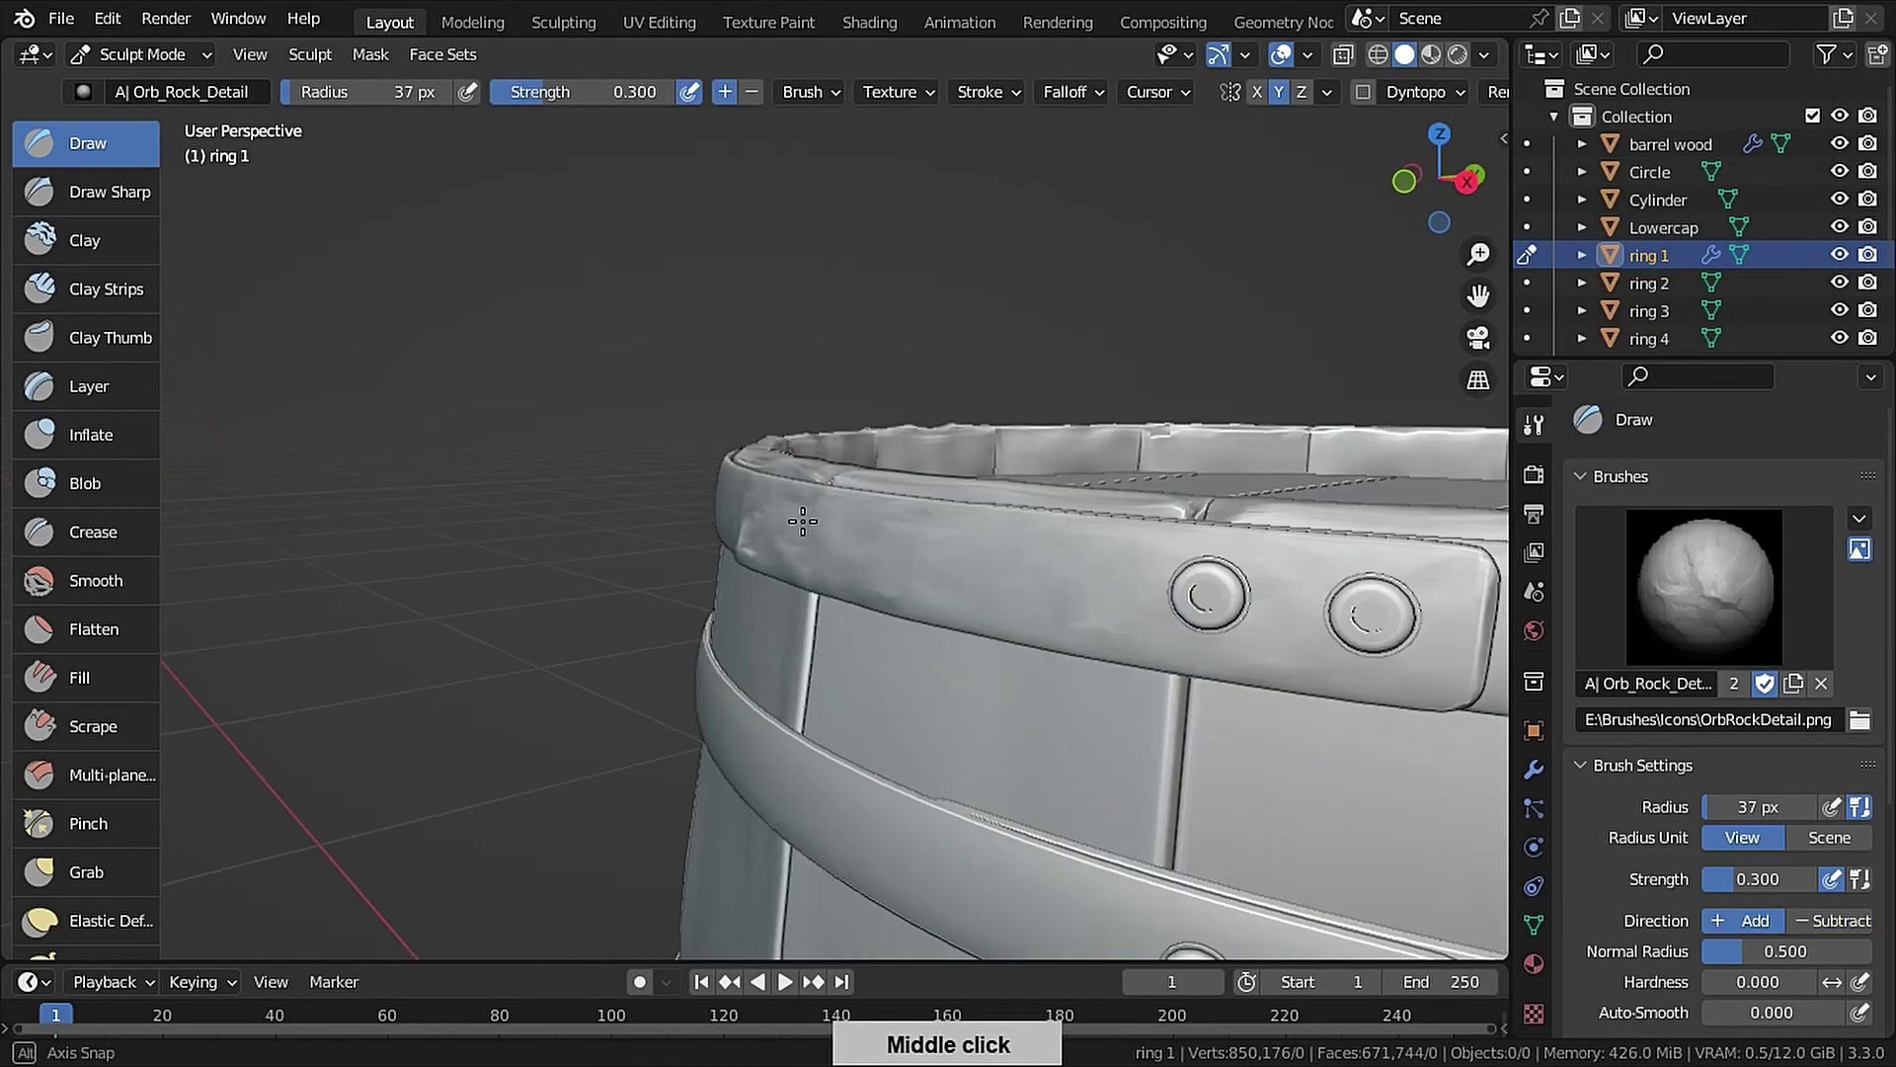
Sculpt uneven metal detail around ring 1 with Orb_Rock_Detail at strength 0.300 and undo the last two strokes
{"action": "scroll", "coordinate": [725, 540], "scroll_direction": "up", "scroll_amount": 3}
{"action": "mouse_move", "coordinate": [889, 553]}
{"action": "middle_mouse_down"}
{"action": "mouse_move", "coordinate": [726, 541]}
{"action": "mouse_move", "coordinate": [733, 571]}
{"action": "middle_mouse_up"}
{"action": "left_click_drag", "start_coordinate": [736, 571], "coordinate": [860, 608]}
{"action": "left_click_drag", "start_coordinate": [761, 596], "coordinate": [821, 589]}
{"action": "middle_click_drag", "start_coordinate": [849, 592], "coordinate": [801, 558]}
{"action": "mouse_move", "coordinate": [890, 565]}
{"action": "left_mouse_down"}
{"action": "mouse_move", "coordinate": [961, 537]}
{"action": "mouse_move", "coordinate": [1116, 536]}
{"action": "left_mouse_up"}
{"action": "middle_click_drag", "start_coordinate": [875, 627], "coordinate": [854, 667]}
{"action": "key", "text": "ctrl+z"}
{"action": "key", "text": "ctrl+z"}
Add faint Orb_Slash_Curve scratches to ring 1's lower edge at strength 0.050
{"action": "left_click_drag", "start_coordinate": [563, 577], "coordinate": [805, 553]}
{"action": "middle_click_drag", "start_coordinate": [858, 534], "coordinate": [520, 474]}
{"action": "left_click_drag", "start_coordinate": [726, 625], "coordinate": [863, 635]}
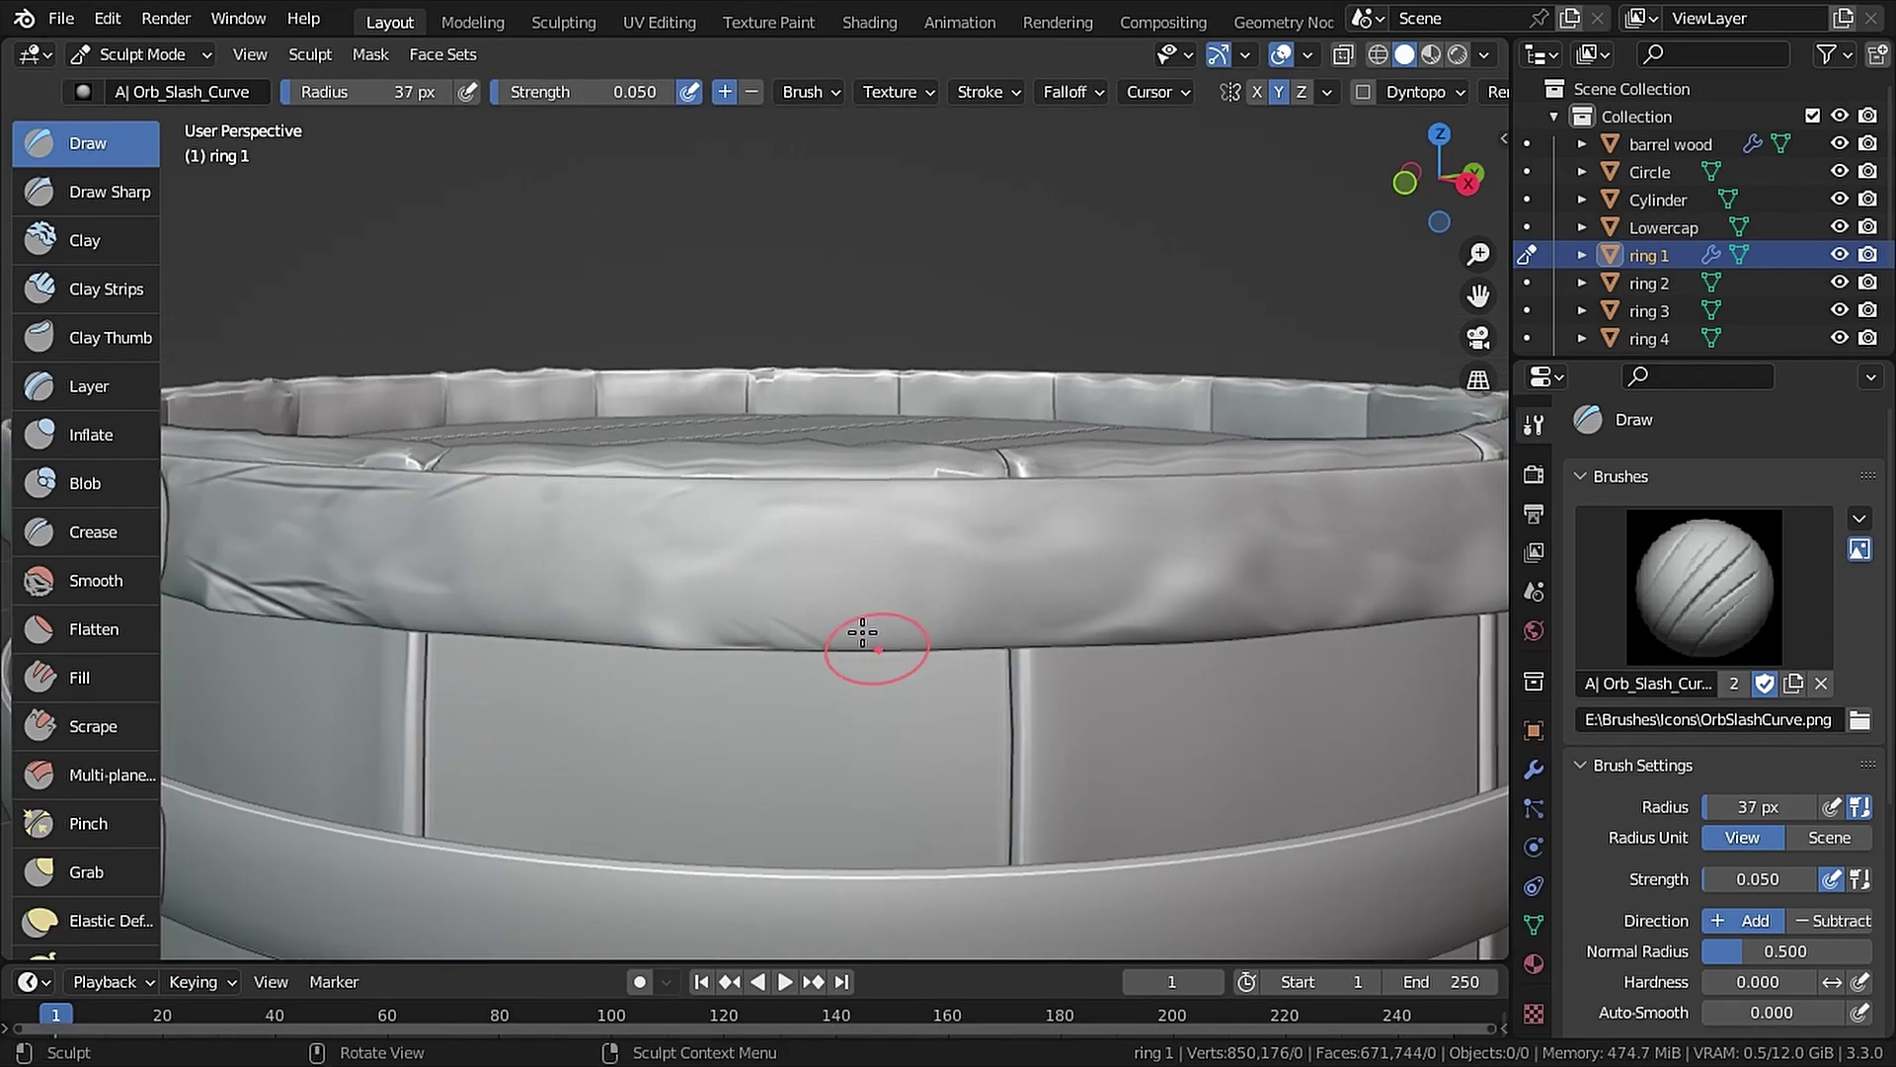
Set the Orb_Slash_Curve brush's strength to 0.100 and cut deeper slash marks along ring 1's edges
{"action": "left_click", "coordinate": [634, 92]}
{"action": "middle_click_drag", "start_coordinate": [709, 510], "coordinate": [840, 554]}
{"action": "left_click_drag", "start_coordinate": [978, 585], "coordinate": [1007, 563]}
{"action": "mouse_move", "coordinate": [770, 484]}
{"action": "middle_mouse_down"}
{"action": "mouse_move", "coordinate": [833, 478]}
{"action": "mouse_move", "coordinate": [753, 650]}
{"action": "middle_mouse_up"}
{"action": "scroll", "coordinate": [741, 664], "scroll_direction": "down", "scroll_amount": 2}
{"action": "middle_click_drag", "start_coordinate": [635, 745], "coordinate": [776, 682]}
{"action": "mouse_move", "coordinate": [654, 509]}
{"action": "left_mouse_down"}
{"action": "mouse_move", "coordinate": [804, 538]}
{"action": "mouse_move", "coordinate": [743, 557]}
{"action": "left_mouse_up"}
Carve Orb_Slash_Curve scratches between and around the two rivets on ring 1's overlapping end
{"action": "middle_click_drag", "start_coordinate": [757, 626], "coordinate": [681, 682]}
{"action": "mouse_move", "coordinate": [990, 393]}
{"action": "left_mouse_down"}
{"action": "mouse_move", "coordinate": [939, 483]}
{"action": "mouse_move", "coordinate": [941, 560]}
{"action": "left_mouse_up"}
{"action": "middle_click_drag", "start_coordinate": [1176, 519], "coordinate": [1092, 457]}
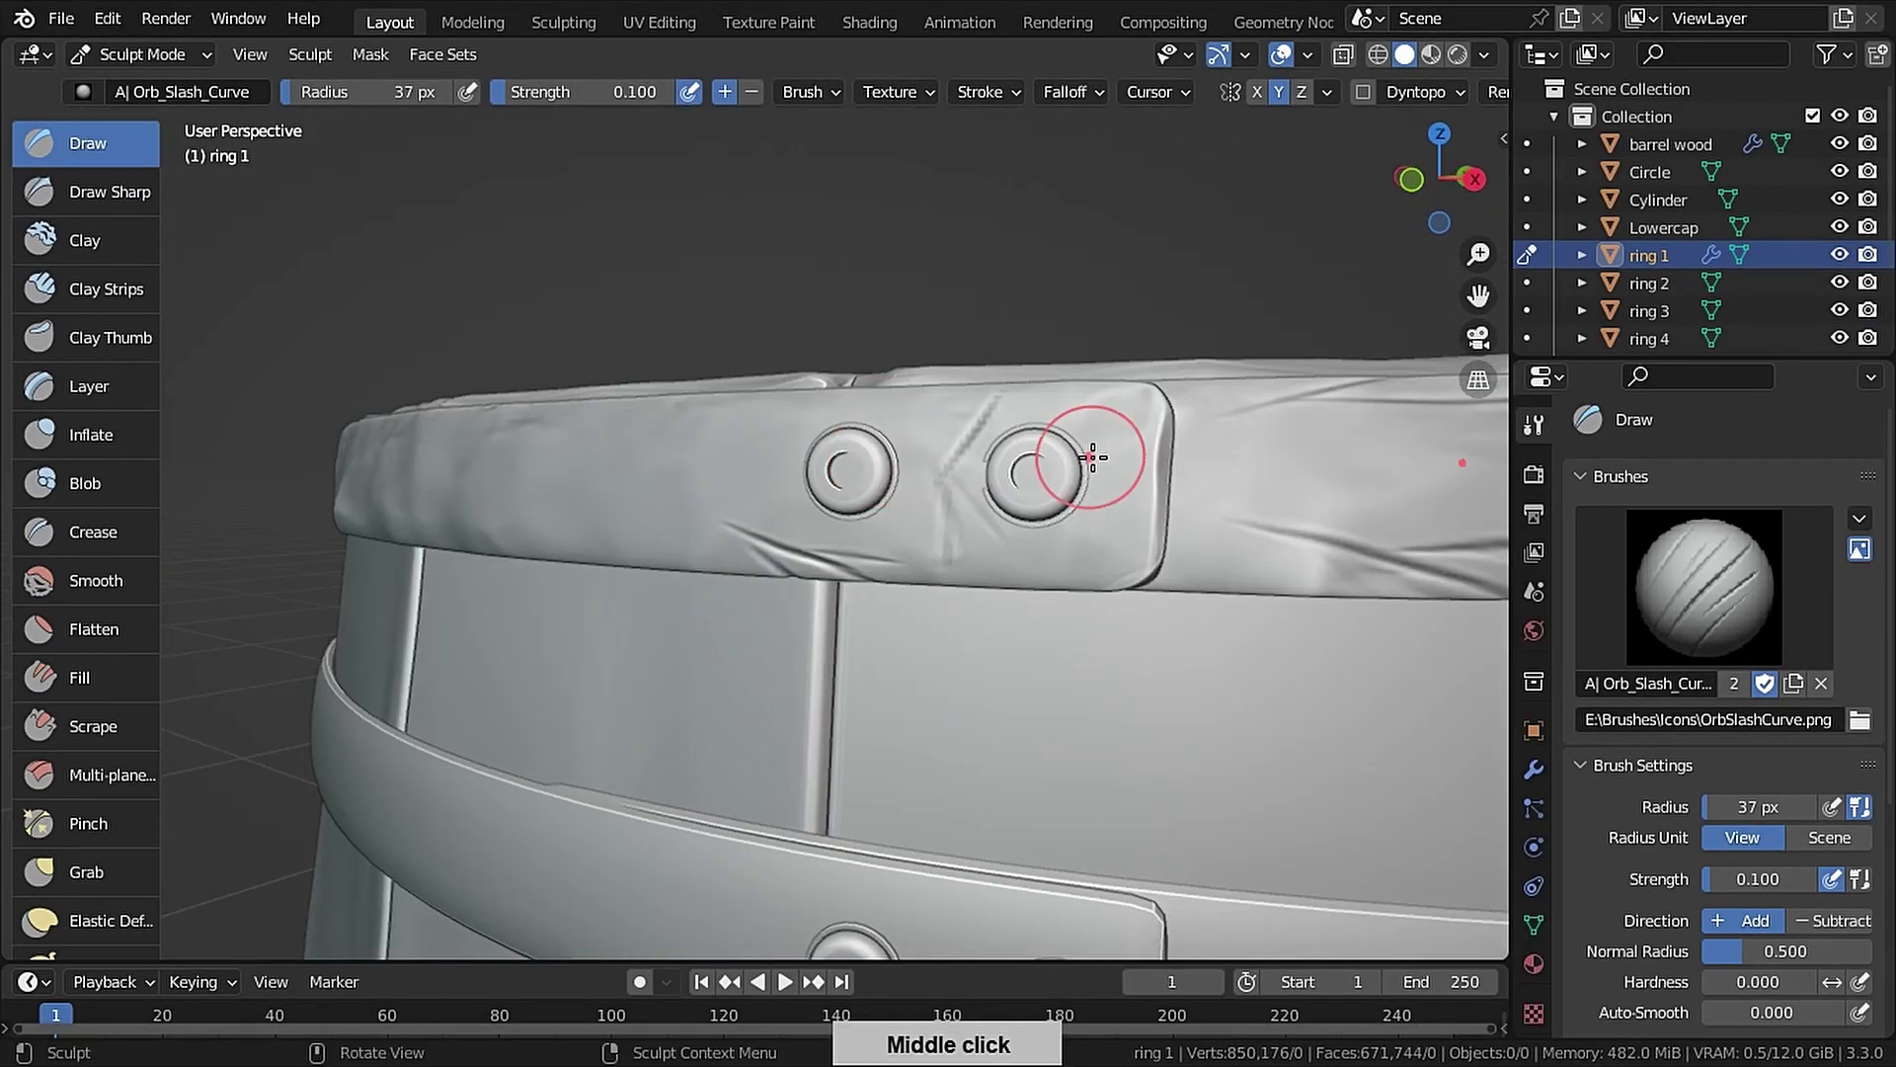
{"action": "left_click_drag", "start_coordinate": [1084, 457], "coordinate": [1128, 511]}
{"action": "middle_click_drag", "start_coordinate": [721, 405], "coordinate": [804, 457]}
{"action": "left_click_drag", "start_coordinate": [804, 457], "coordinate": [857, 387]}
{"action": "middle_click_drag", "start_coordinate": [633, 397], "coordinate": [680, 405]}
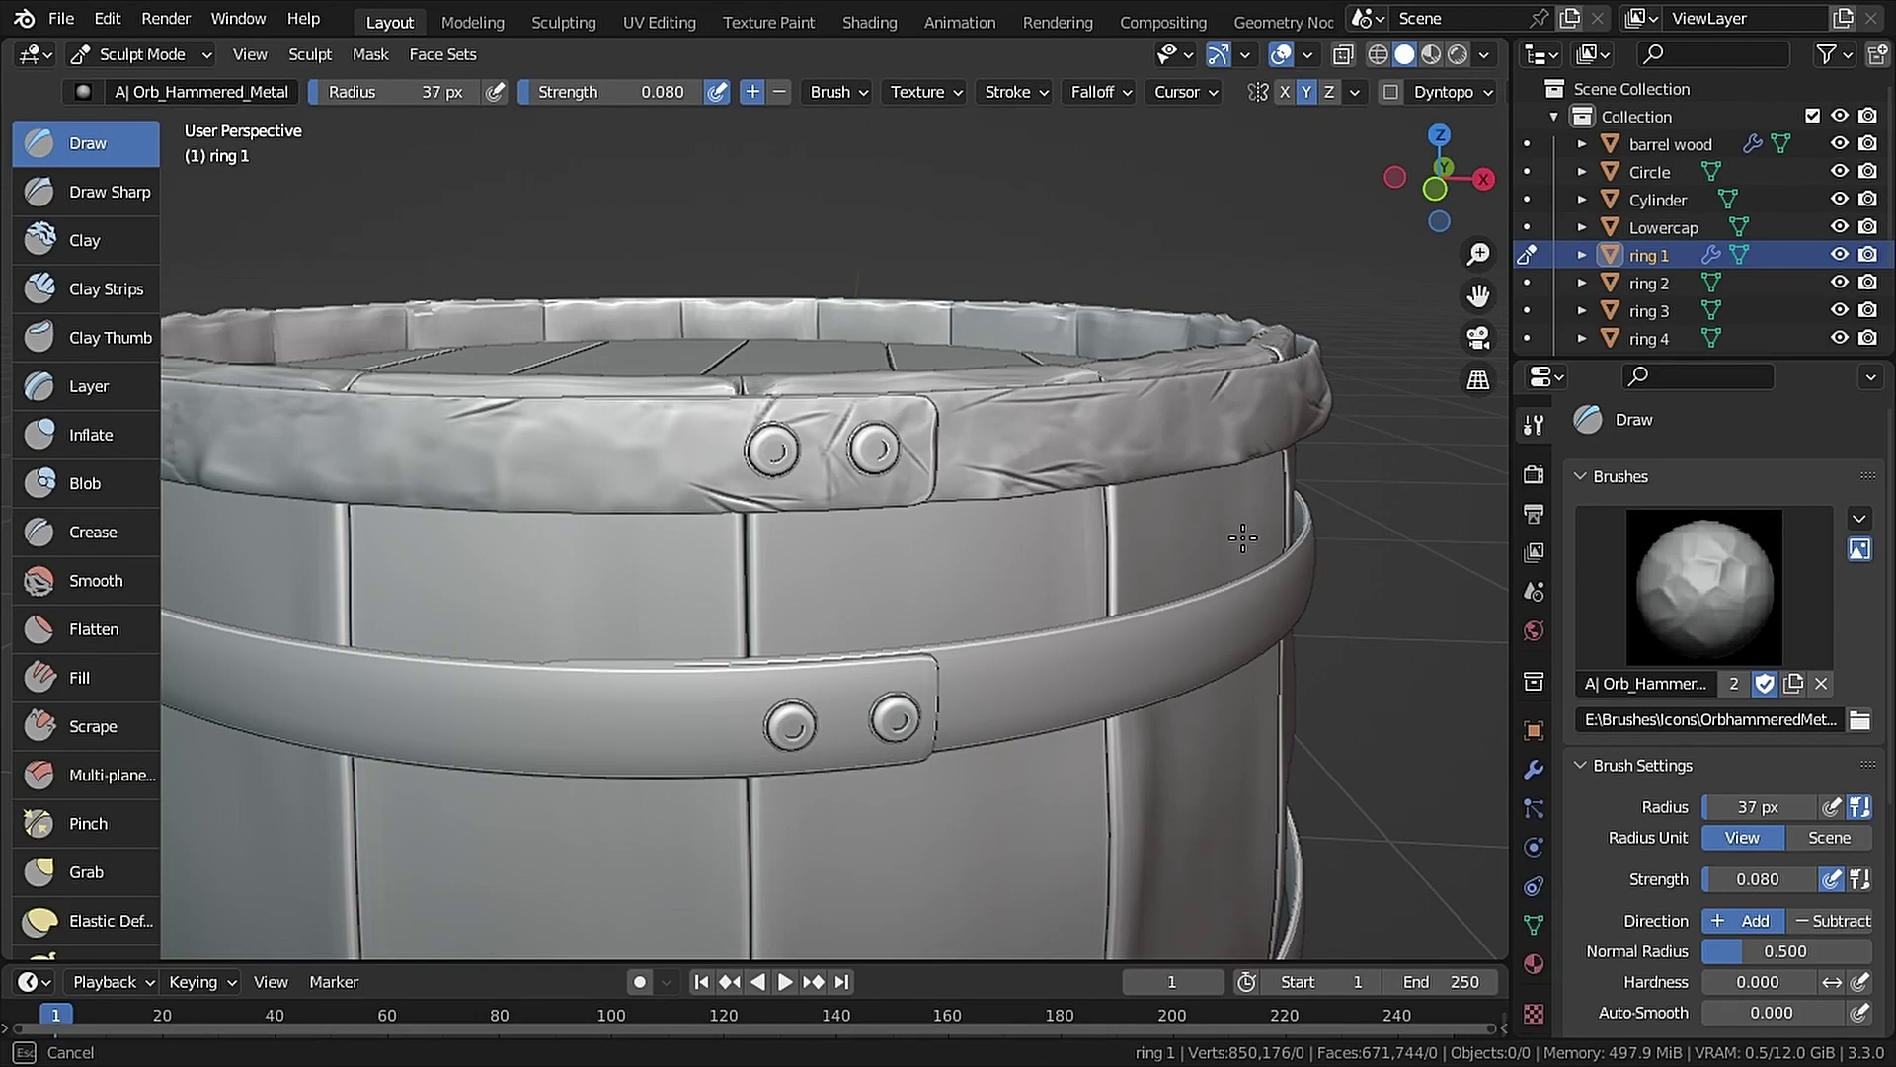
Add hammered dents to ring 1 with the Orb_Hammered_Metal brush at strength 0.080
{"action": "middle_click_drag", "start_coordinate": [854, 433], "coordinate": [877, 441]}
{"action": "scroll", "coordinate": [821, 435], "scroll_direction": "down", "scroll_amount": 1}
{"action": "middle_click_drag", "start_coordinate": [656, 499], "coordinate": [1176, 462], "text": "shift"}
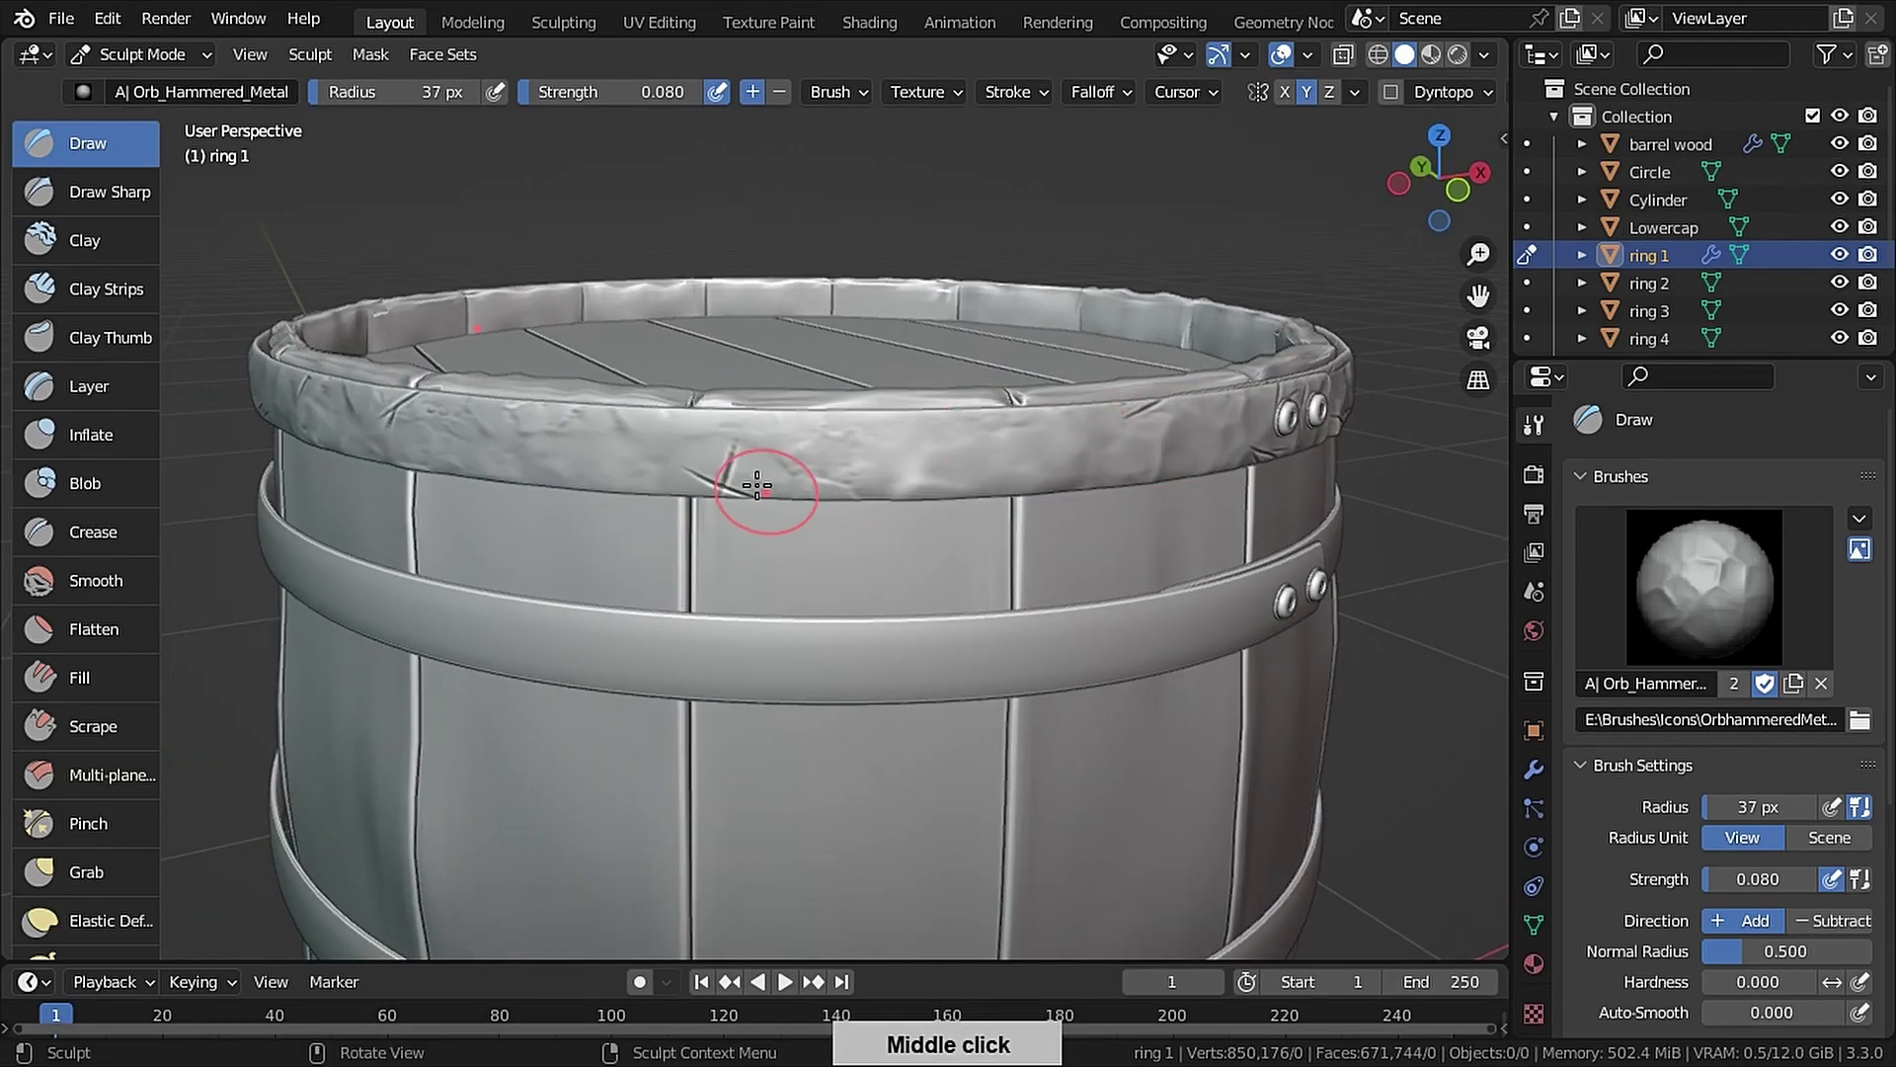
{"action": "left_click_drag", "start_coordinate": [757, 486], "coordinate": [1173, 553]}
{"action": "mouse_move", "coordinate": [1470, 572]}
{"action": "middle_mouse_down"}
{"action": "mouse_move", "coordinate": [1067, 436]}
{"action": "mouse_move", "coordinate": [1113, 474]}
{"action": "middle_mouse_up"}
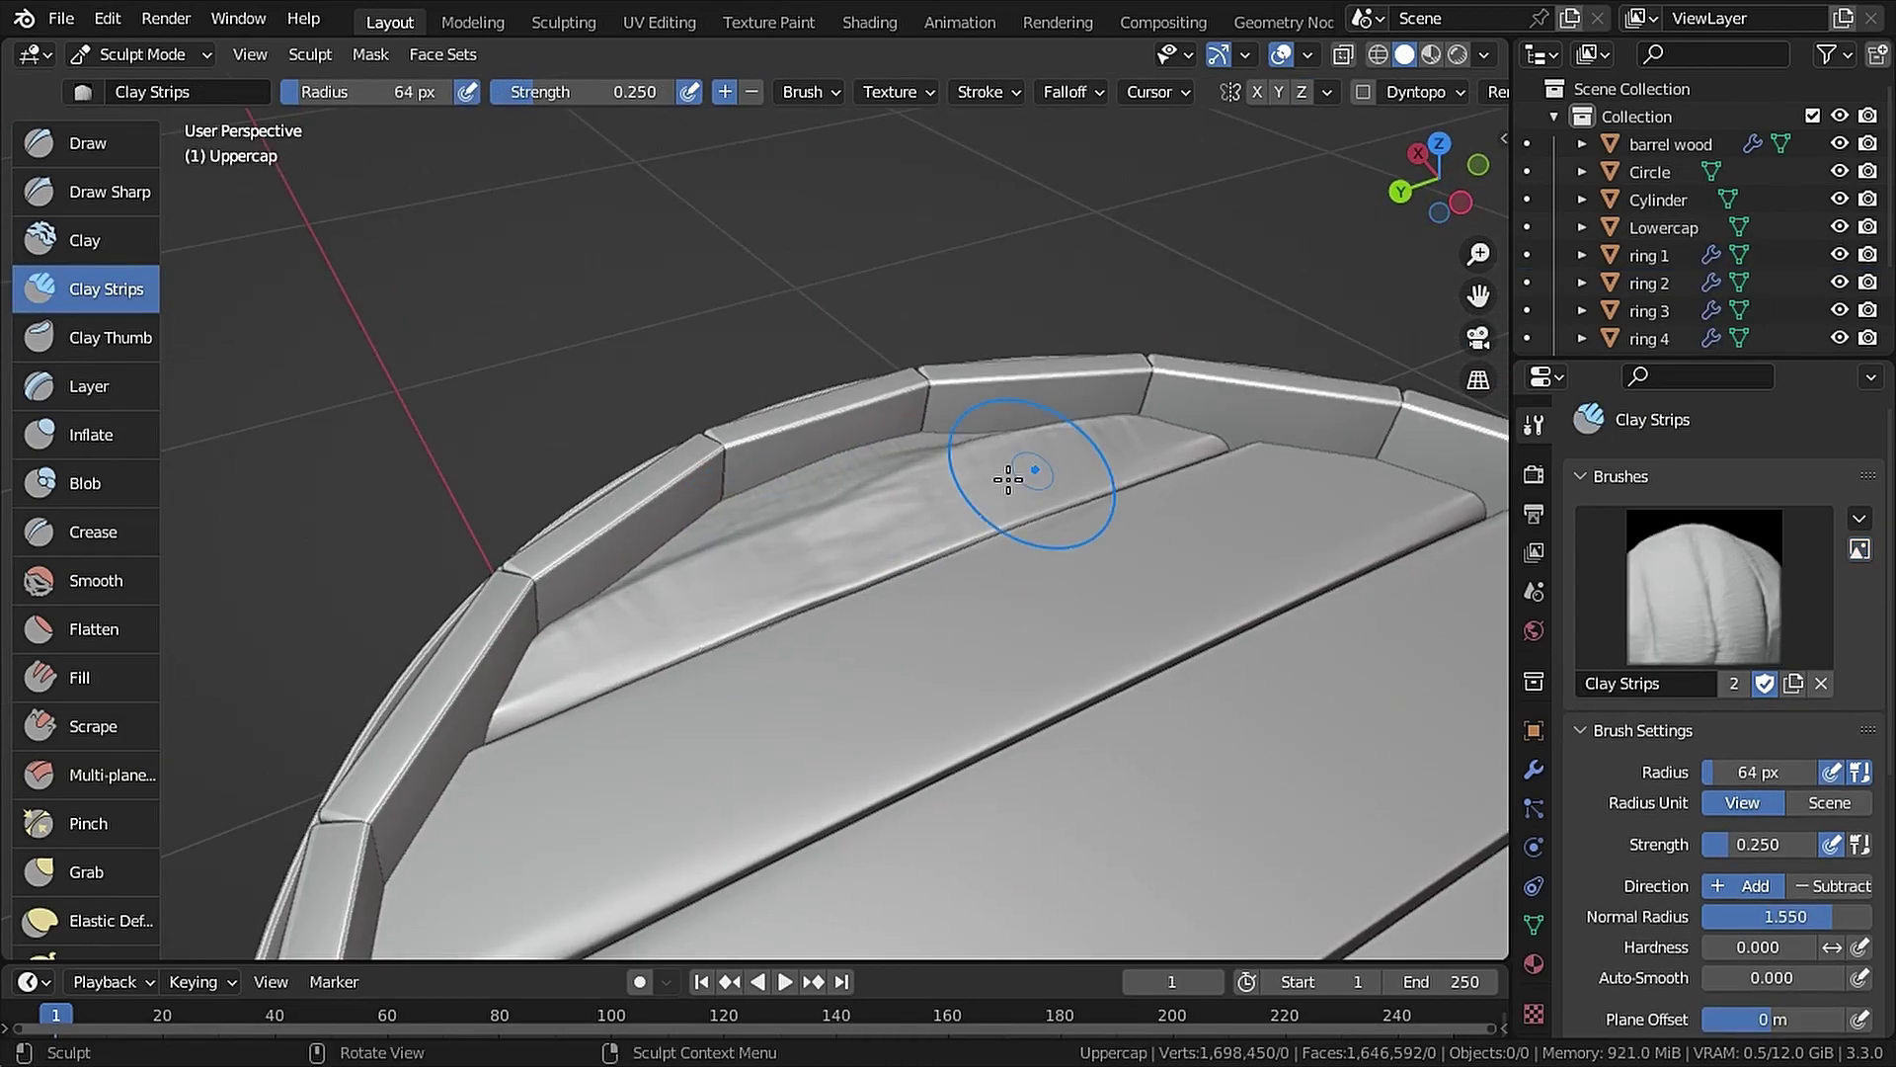
Sculpt lengthwise Clay Strips grain on the outermost plank of the upper cap and smooth it
{"action": "left_click_drag", "start_coordinate": [1009, 479], "coordinate": [790, 543]}
{"action": "middle_click_drag", "start_coordinate": [929, 494], "coordinate": [933, 548]}
{"action": "left_click_drag", "start_coordinate": [849, 425], "coordinate": [1093, 339], "text": "shift"}
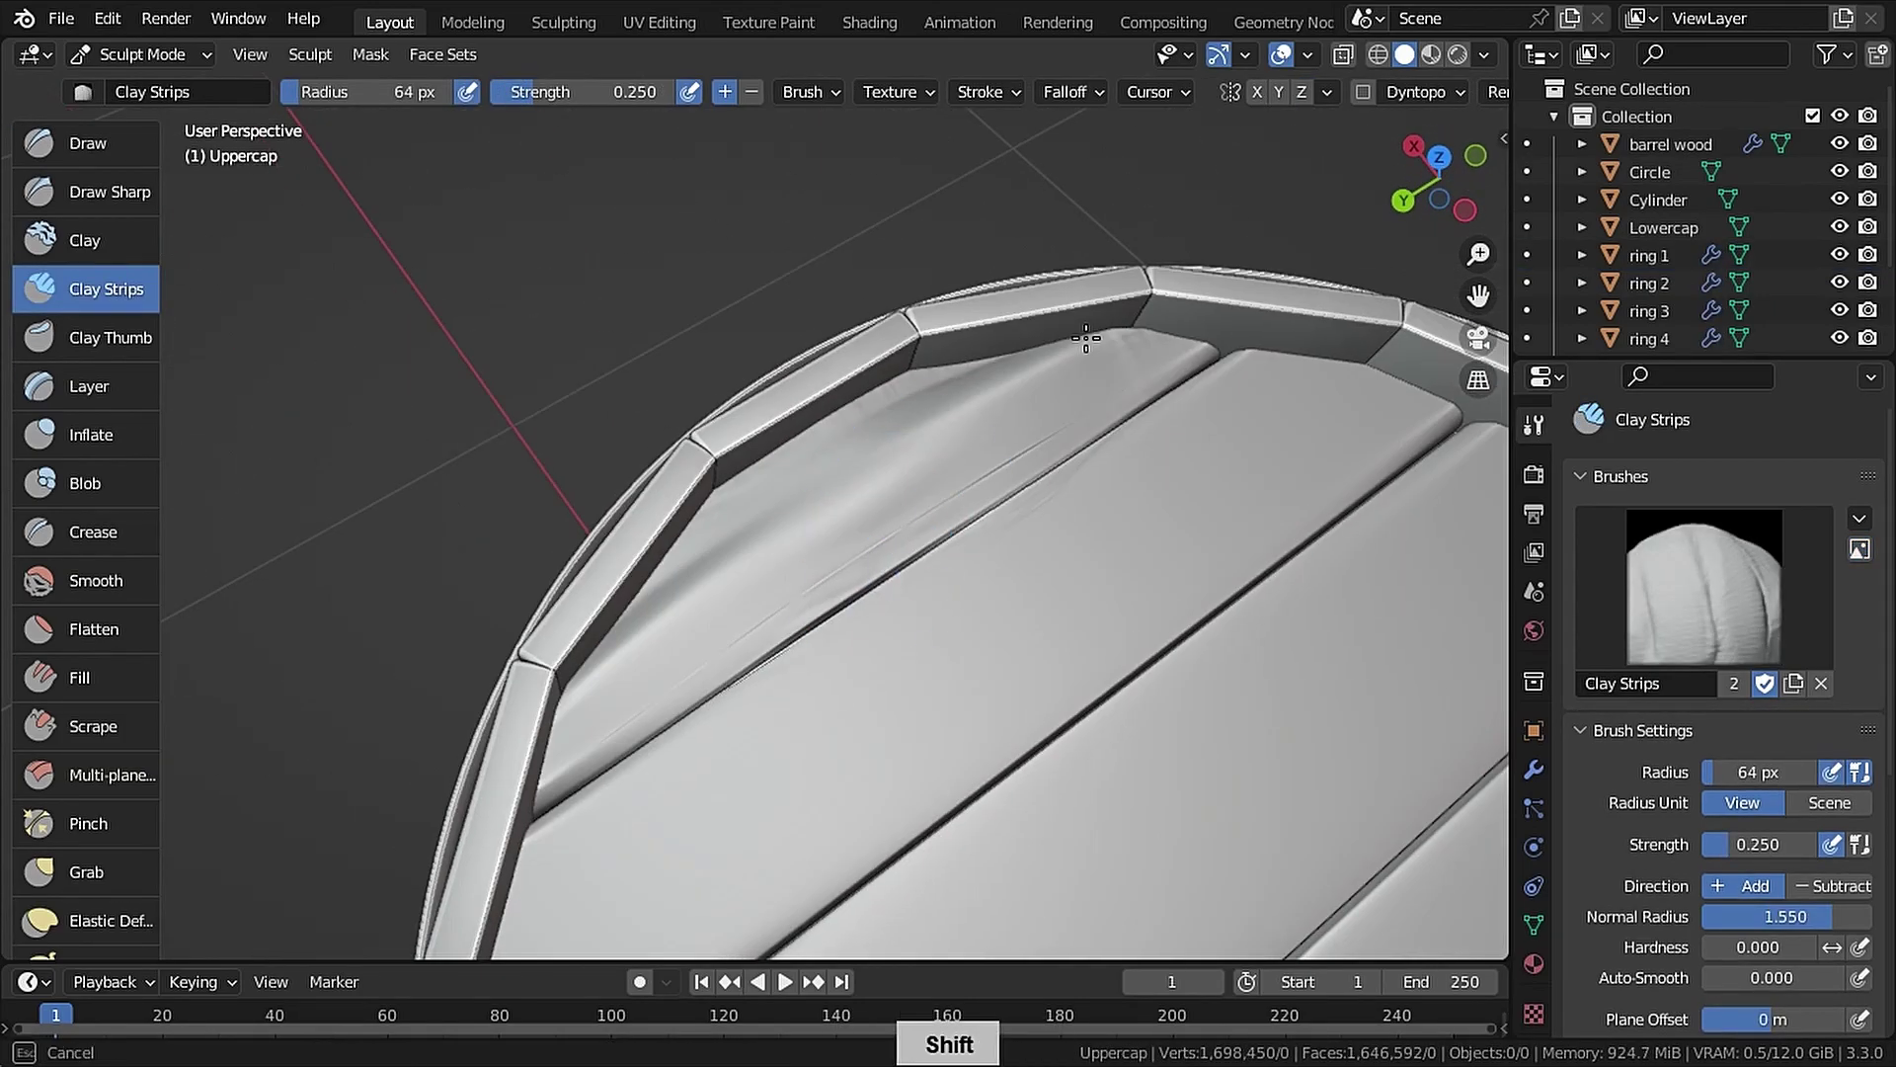
{"action": "left_click_drag", "start_coordinate": [948, 424], "coordinate": [771, 530], "text": "shift"}
Sculpt lengthwise wood grain on the second and third planks of the upper cap with Clay Strips at strength 0.250
{"action": "middle_click_drag", "start_coordinate": [771, 529], "coordinate": [620, 478], "text": "shift"}
{"action": "left_click_drag", "start_coordinate": [593, 651], "coordinate": [351, 838]}
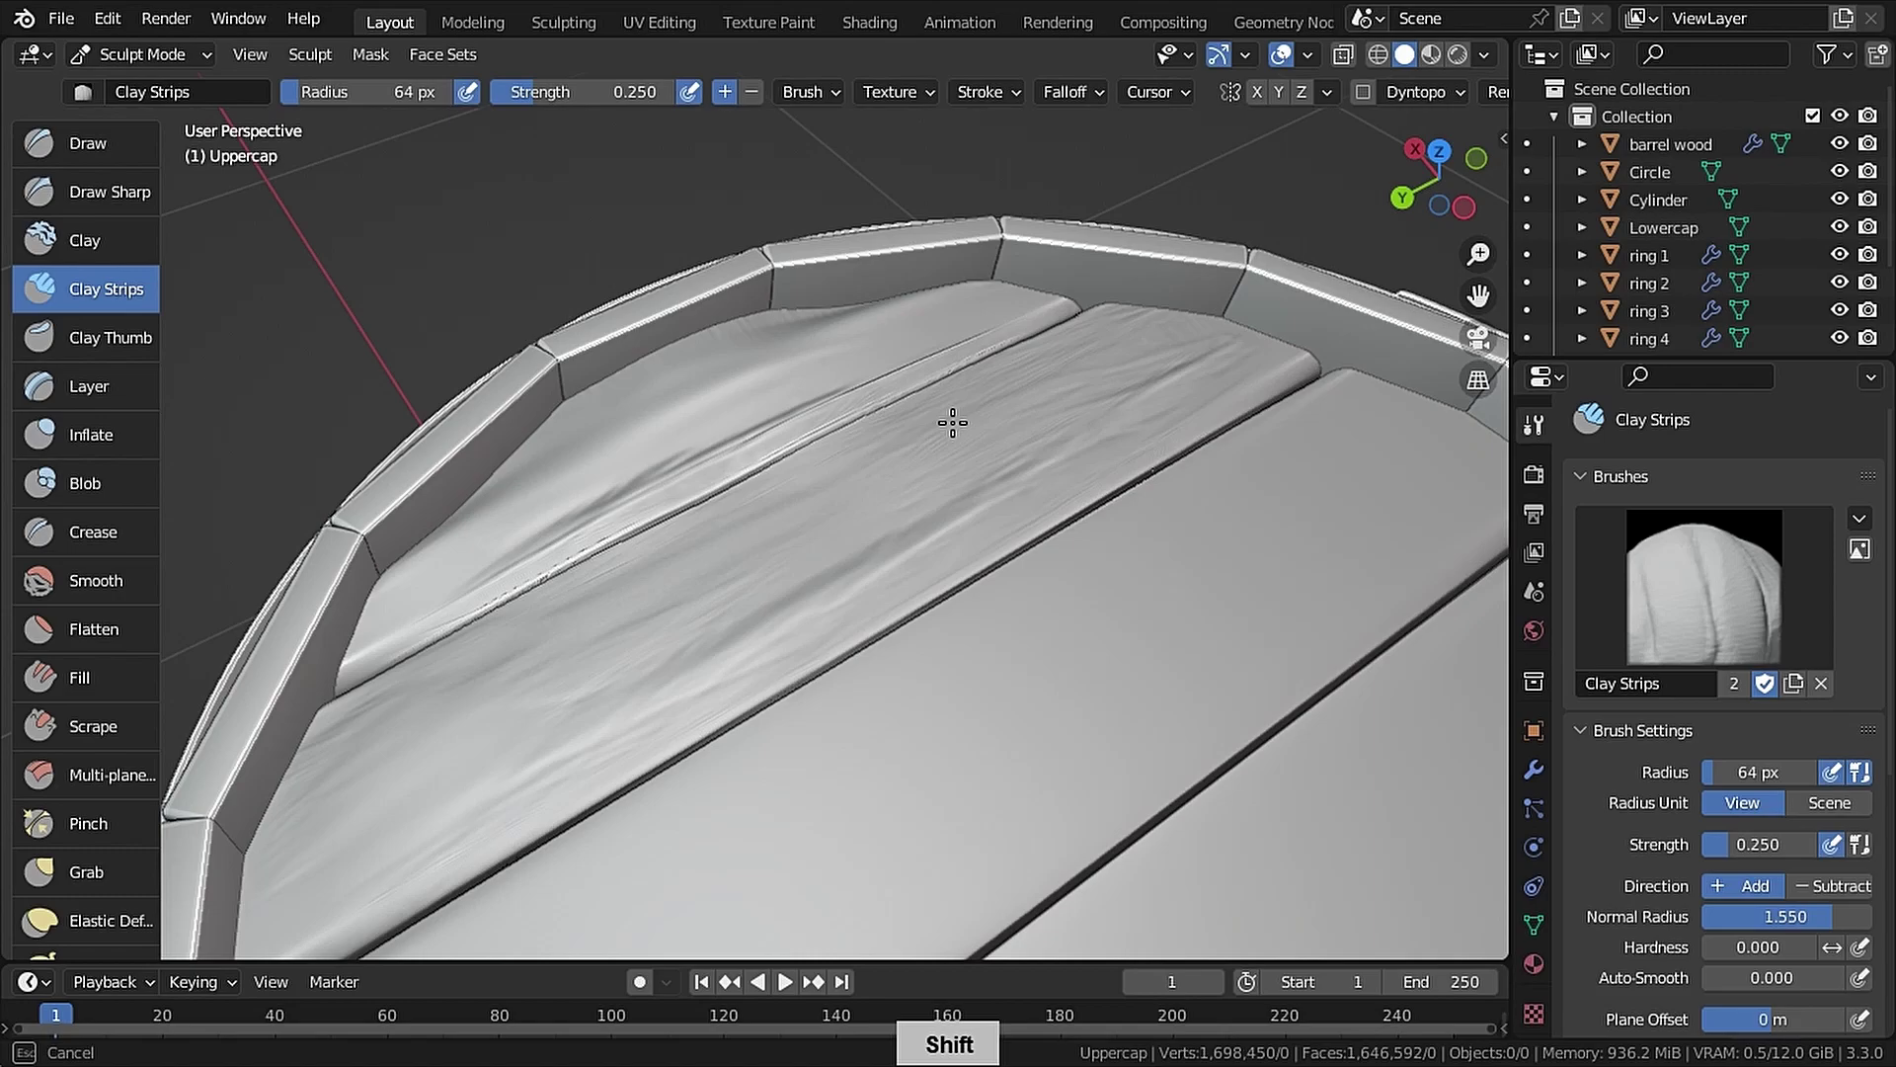
{"action": "middle_click_drag", "start_coordinate": [712, 524], "coordinate": [554, 554]}
{"action": "left_click_drag", "start_coordinate": [554, 555], "coordinate": [1021, 423]}
{"action": "middle_click_drag", "start_coordinate": [948, 464], "coordinate": [1096, 444]}
{"action": "left_click_drag", "start_coordinate": [889, 494], "coordinate": [1071, 424]}
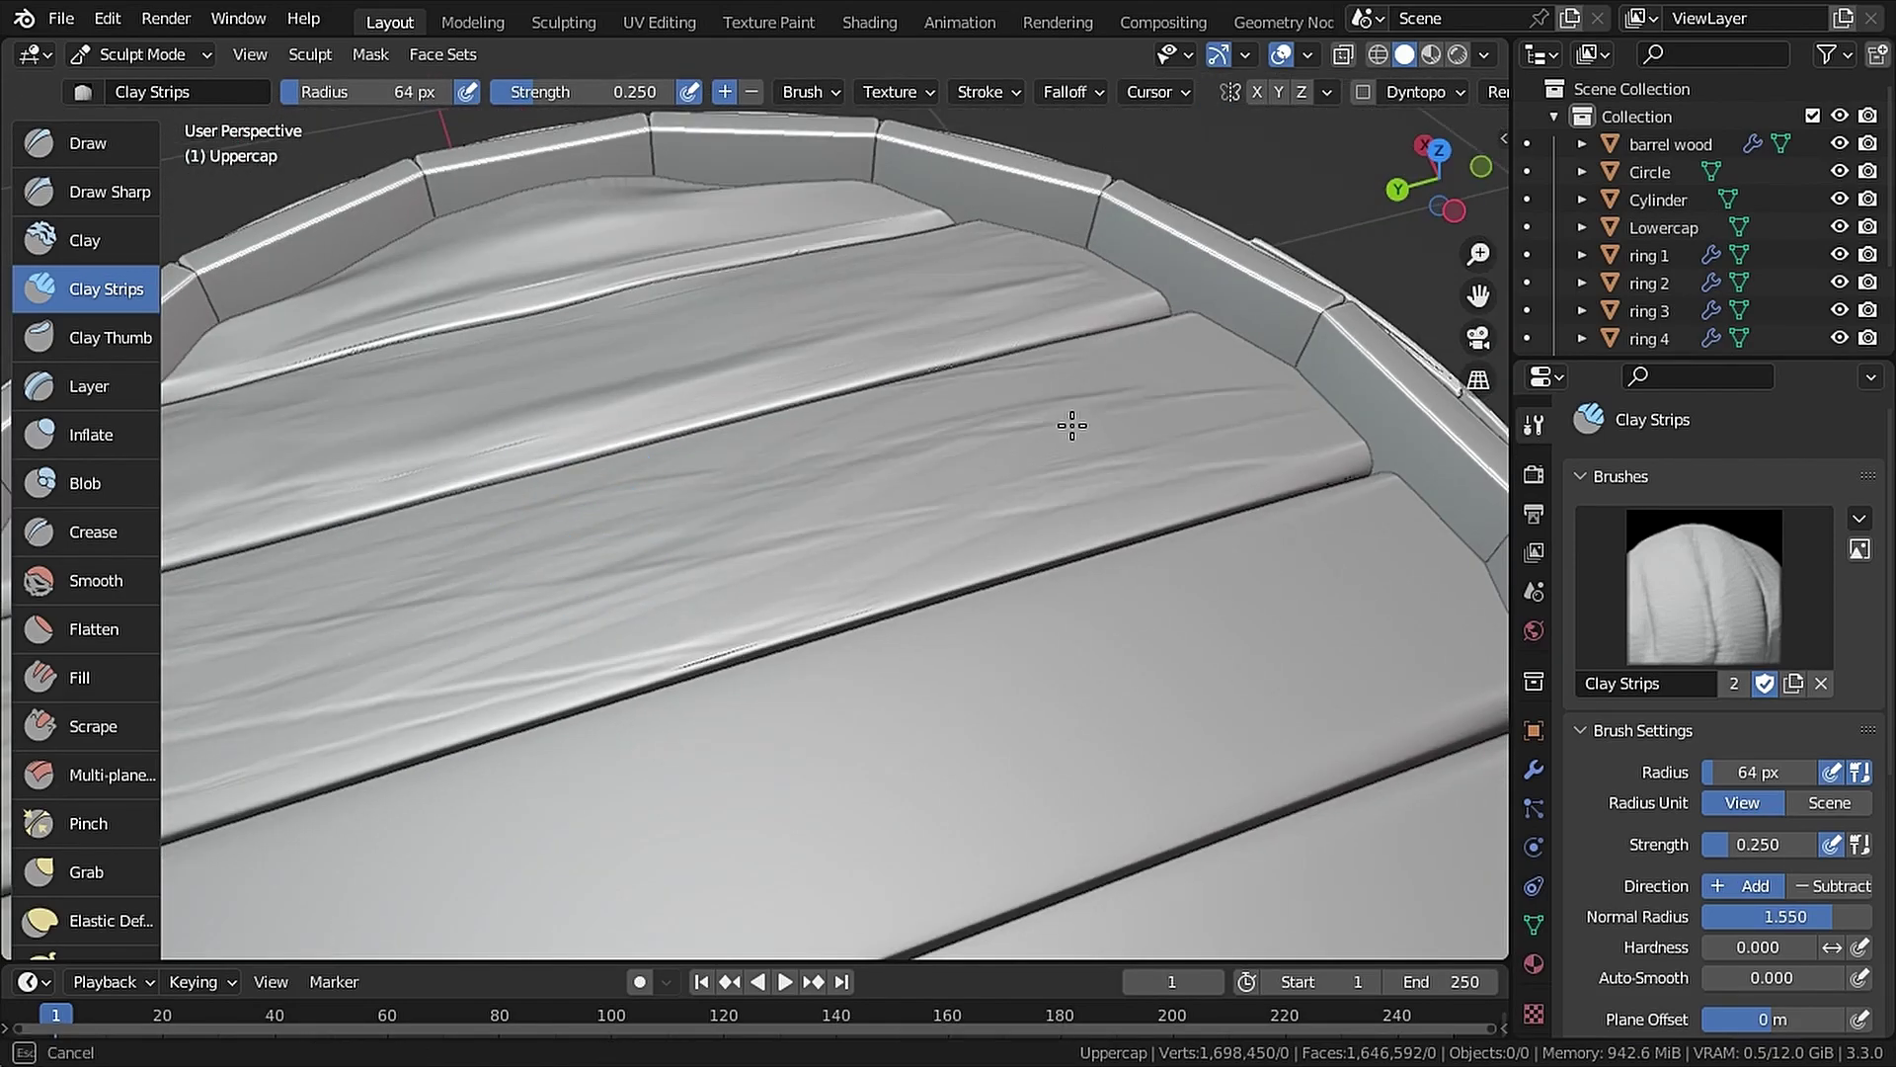
Refine the grain along the upper cap's third plank with further Clay Strips strokes
{"action": "middle_click_drag", "start_coordinate": [1027, 444], "coordinate": [869, 474]}
{"action": "left_click_drag", "start_coordinate": [691, 553], "coordinate": [971, 454]}
{"action": "middle_click_drag", "start_coordinate": [971, 454], "coordinate": [869, 583], "text": "shift"}
{"action": "left_click_drag", "start_coordinate": [889, 573], "coordinate": [1147, 494]}
{"action": "middle_click_drag", "start_coordinate": [1147, 495], "coordinate": [842, 626], "text": "shift"}
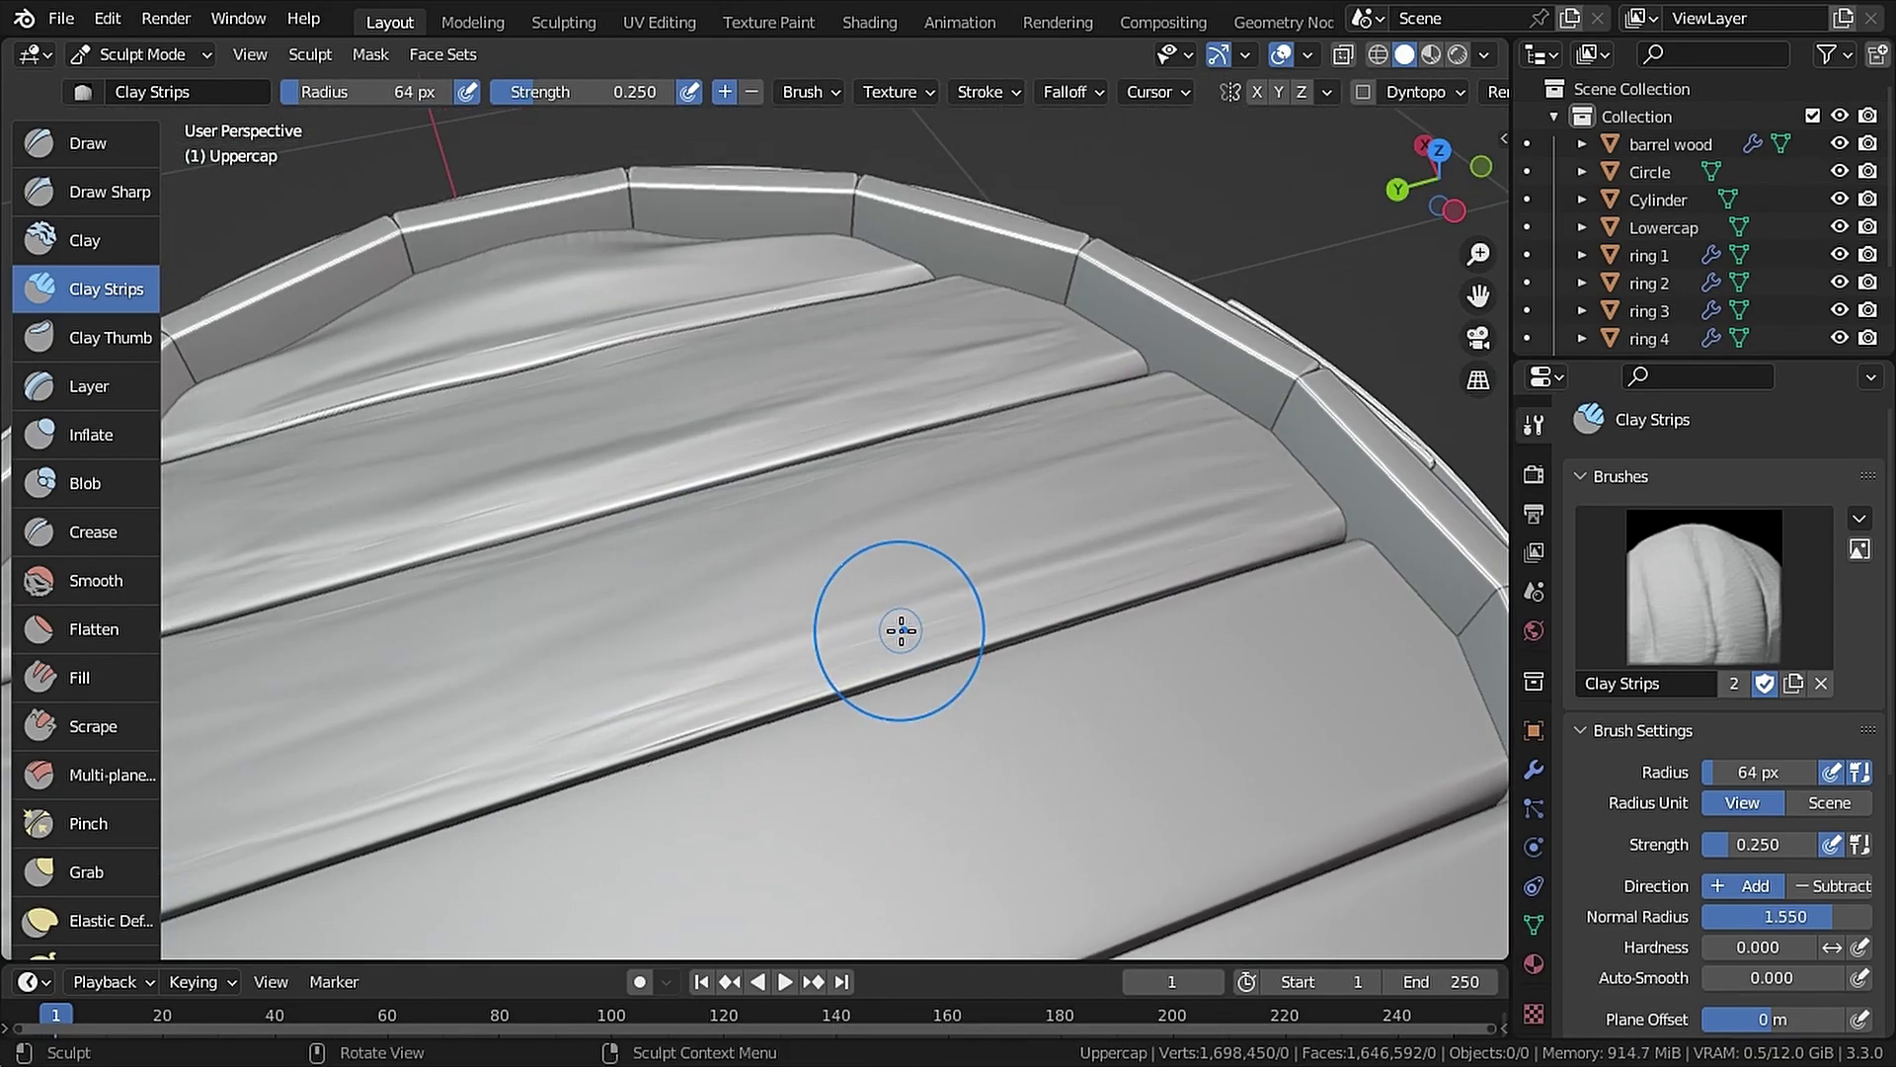
Sculpt and smooth Clay Strips wood grain on the fourth plank of the upper cap and the plank beyond it
{"action": "left_click_drag", "start_coordinate": [661, 736], "coordinate": [1284, 593]}
{"action": "left_click_drag", "start_coordinate": [662, 652], "coordinate": [1371, 486]}
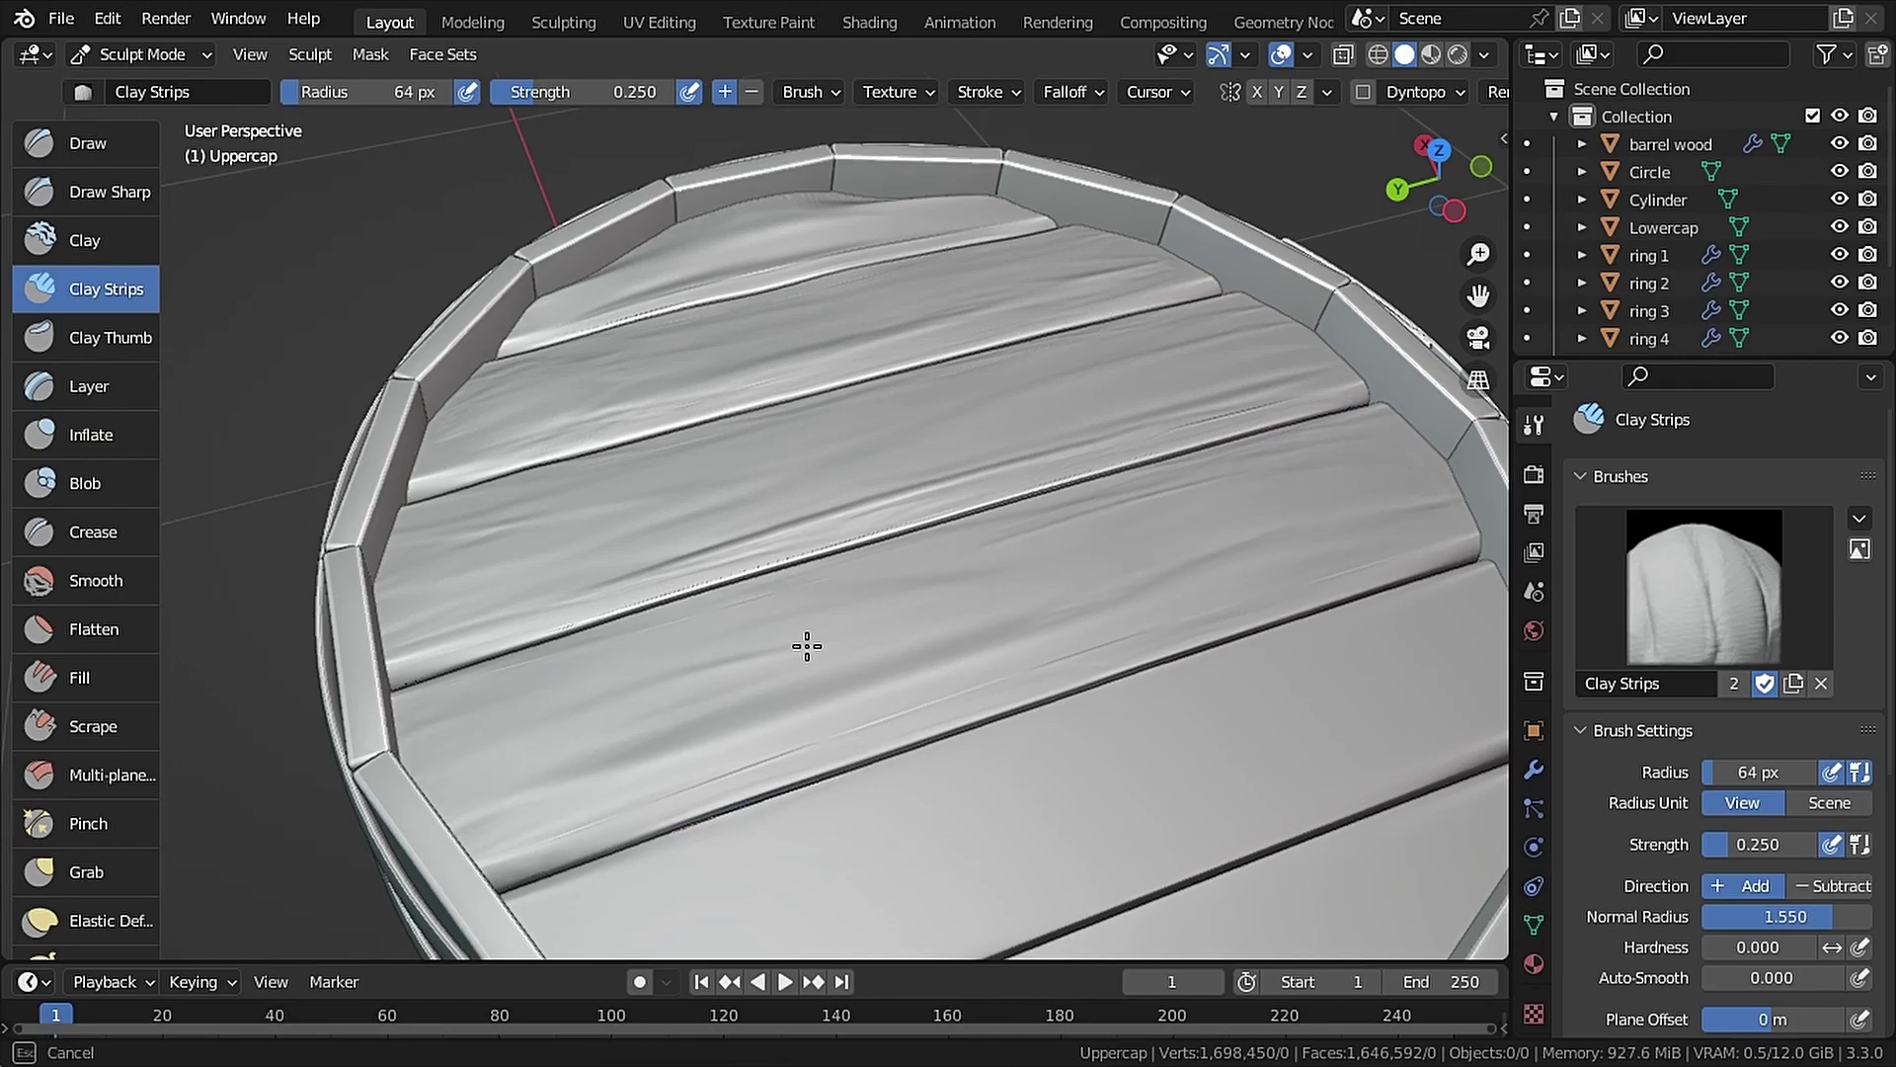
{"action": "middle_click_drag", "start_coordinate": [807, 646], "coordinate": [790, 583]}
{"action": "mouse_move", "coordinate": [840, 751]}
{"action": "left_mouse_down", "text": "shift"}
{"action": "mouse_move", "coordinate": [622, 826]}
{"action": "mouse_move", "coordinate": [751, 781]}
{"action": "left_mouse_up", "text": "shift"}
{"action": "mouse_move", "coordinate": [790, 592]}
{"action": "middle_mouse_down"}
{"action": "mouse_move", "coordinate": [898, 448]}
{"action": "mouse_move", "coordinate": [781, 464]}
{"action": "middle_mouse_up"}
{"action": "left_click_drag", "start_coordinate": [840, 494], "coordinate": [707, 542]}
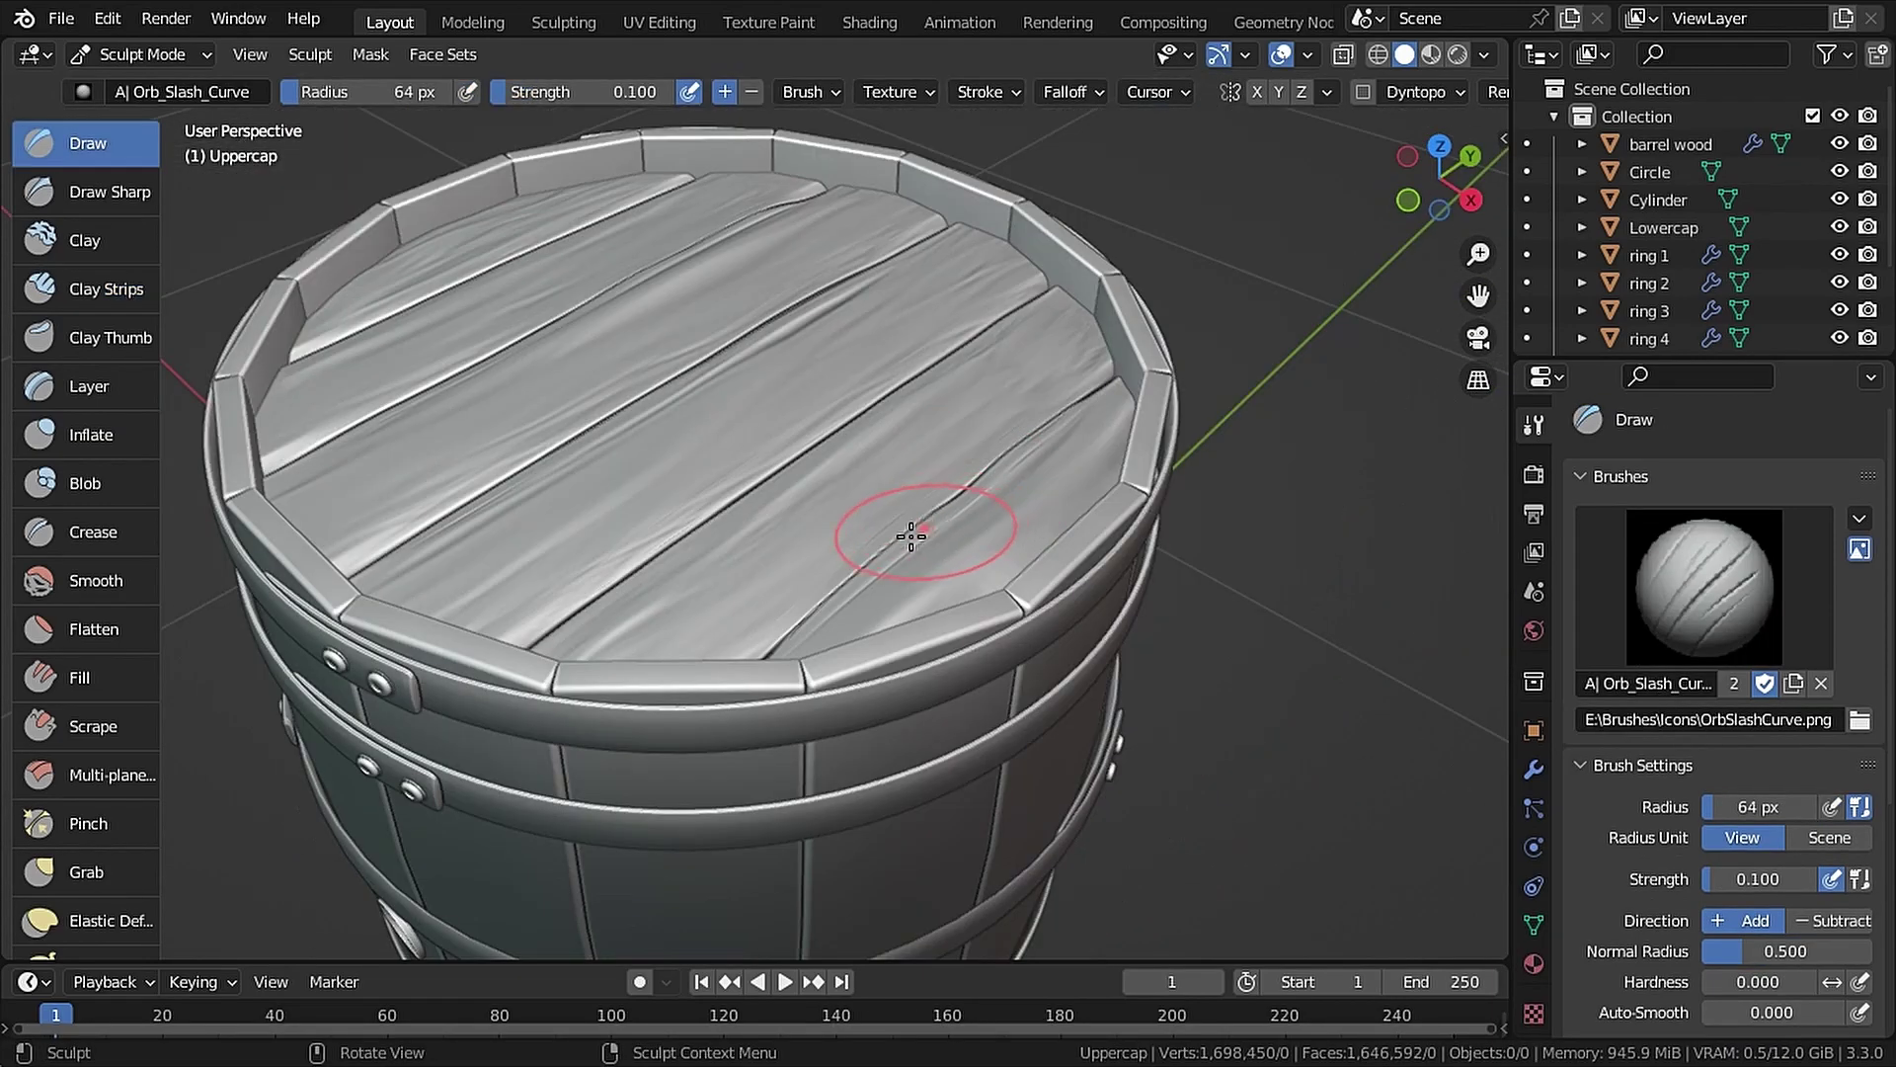
Carve fine splits along the grain of the upper cap's planks with the Orb_Slash_Curve brush at strength 0.100
{"action": "scroll", "coordinate": [910, 536], "scroll_direction": "up", "scroll_amount": 3}
{"action": "middle_click_drag", "start_coordinate": [902, 445], "coordinate": [892, 529]}
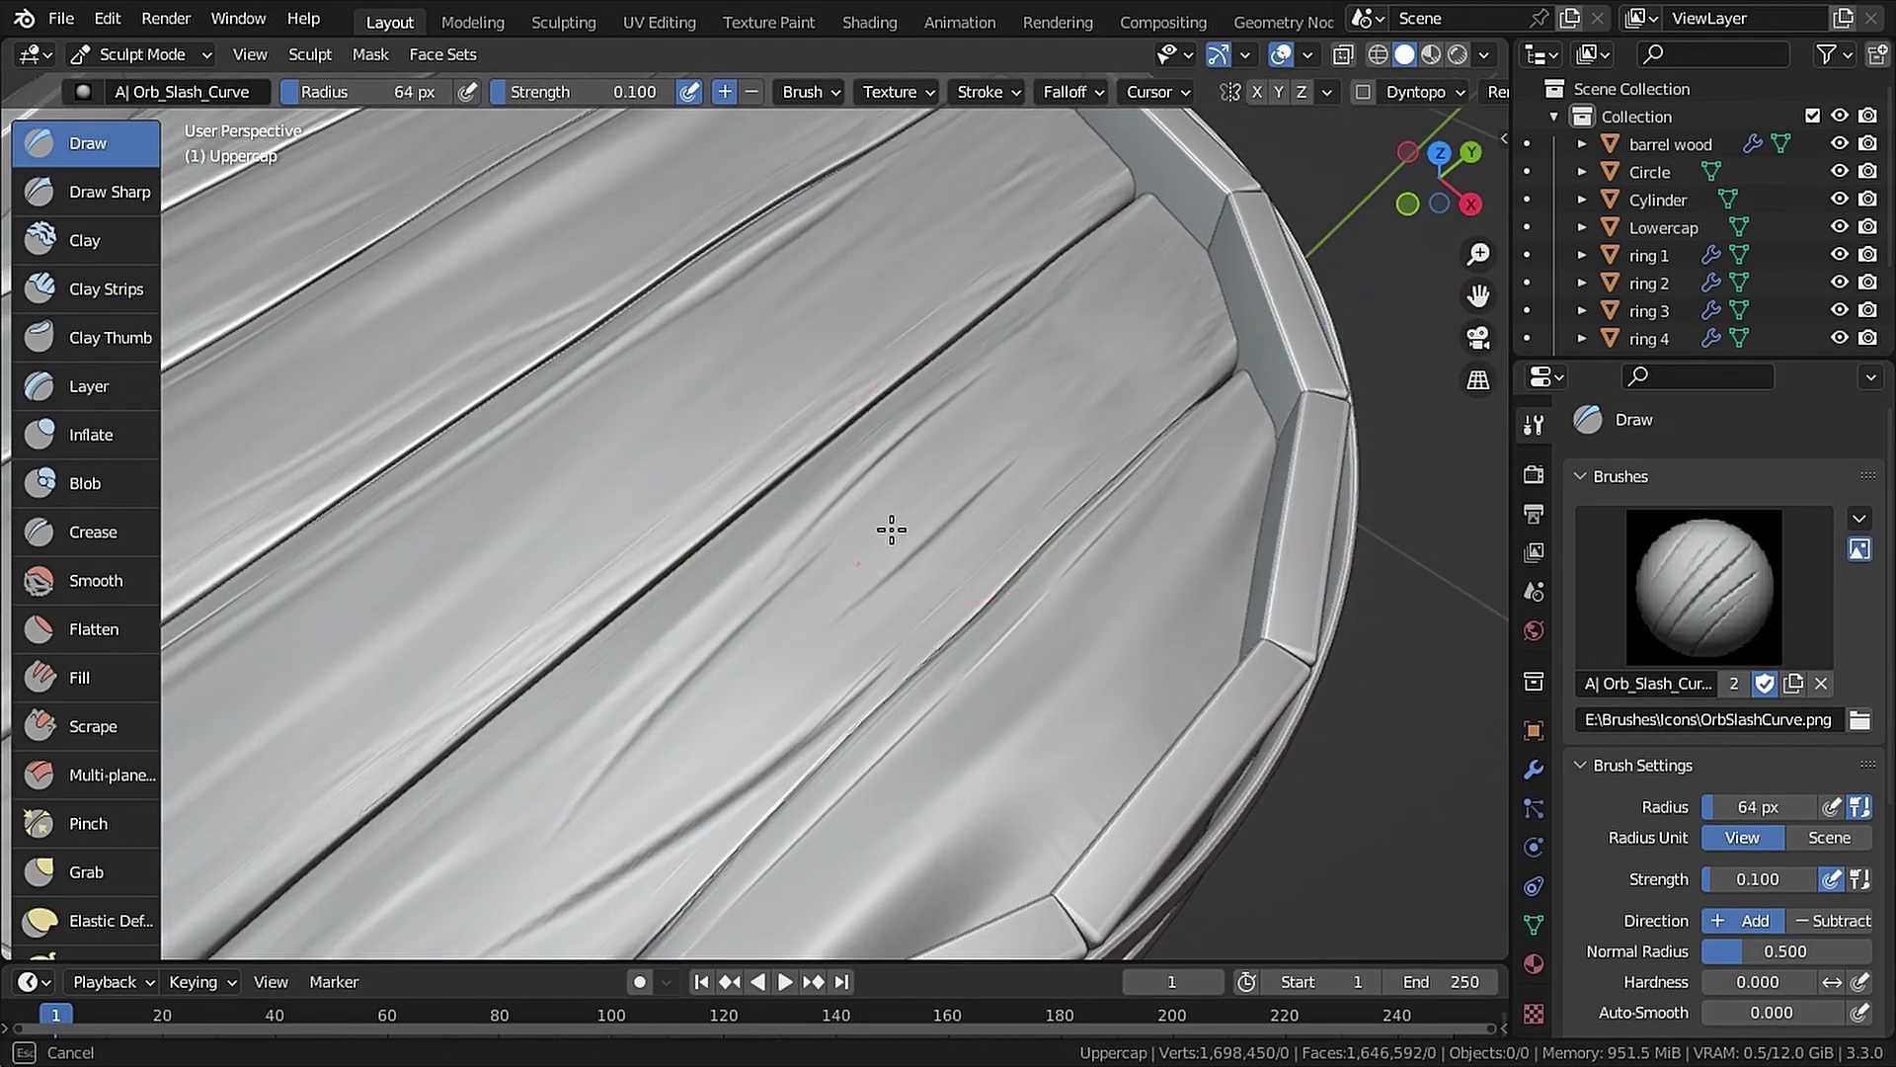
{"action": "left_click_drag", "start_coordinate": [892, 529], "coordinate": [1027, 415]}
{"action": "middle_click_drag", "start_coordinate": [1093, 360], "coordinate": [648, 483]}
{"action": "left_click_drag", "start_coordinate": [648, 483], "coordinate": [888, 444]}
{"action": "middle_click_drag", "start_coordinate": [973, 434], "coordinate": [948, 513], "text": "shift"}
{"action": "scroll", "coordinate": [948, 513], "scroll_direction": "down", "scroll_amount": 3}
{"action": "mouse_move", "coordinate": [948, 514]}
{"action": "middle_mouse_down"}
{"action": "mouse_move", "coordinate": [931, 471]}
{"action": "mouse_move", "coordinate": [806, 555]}
{"action": "mouse_move", "coordinate": [902, 520]}
{"action": "mouse_move", "coordinate": [586, 581]}
{"action": "middle_mouse_up"}
{"action": "scroll", "coordinate": [810, 568], "scroll_direction": "up", "scroll_amount": 3}
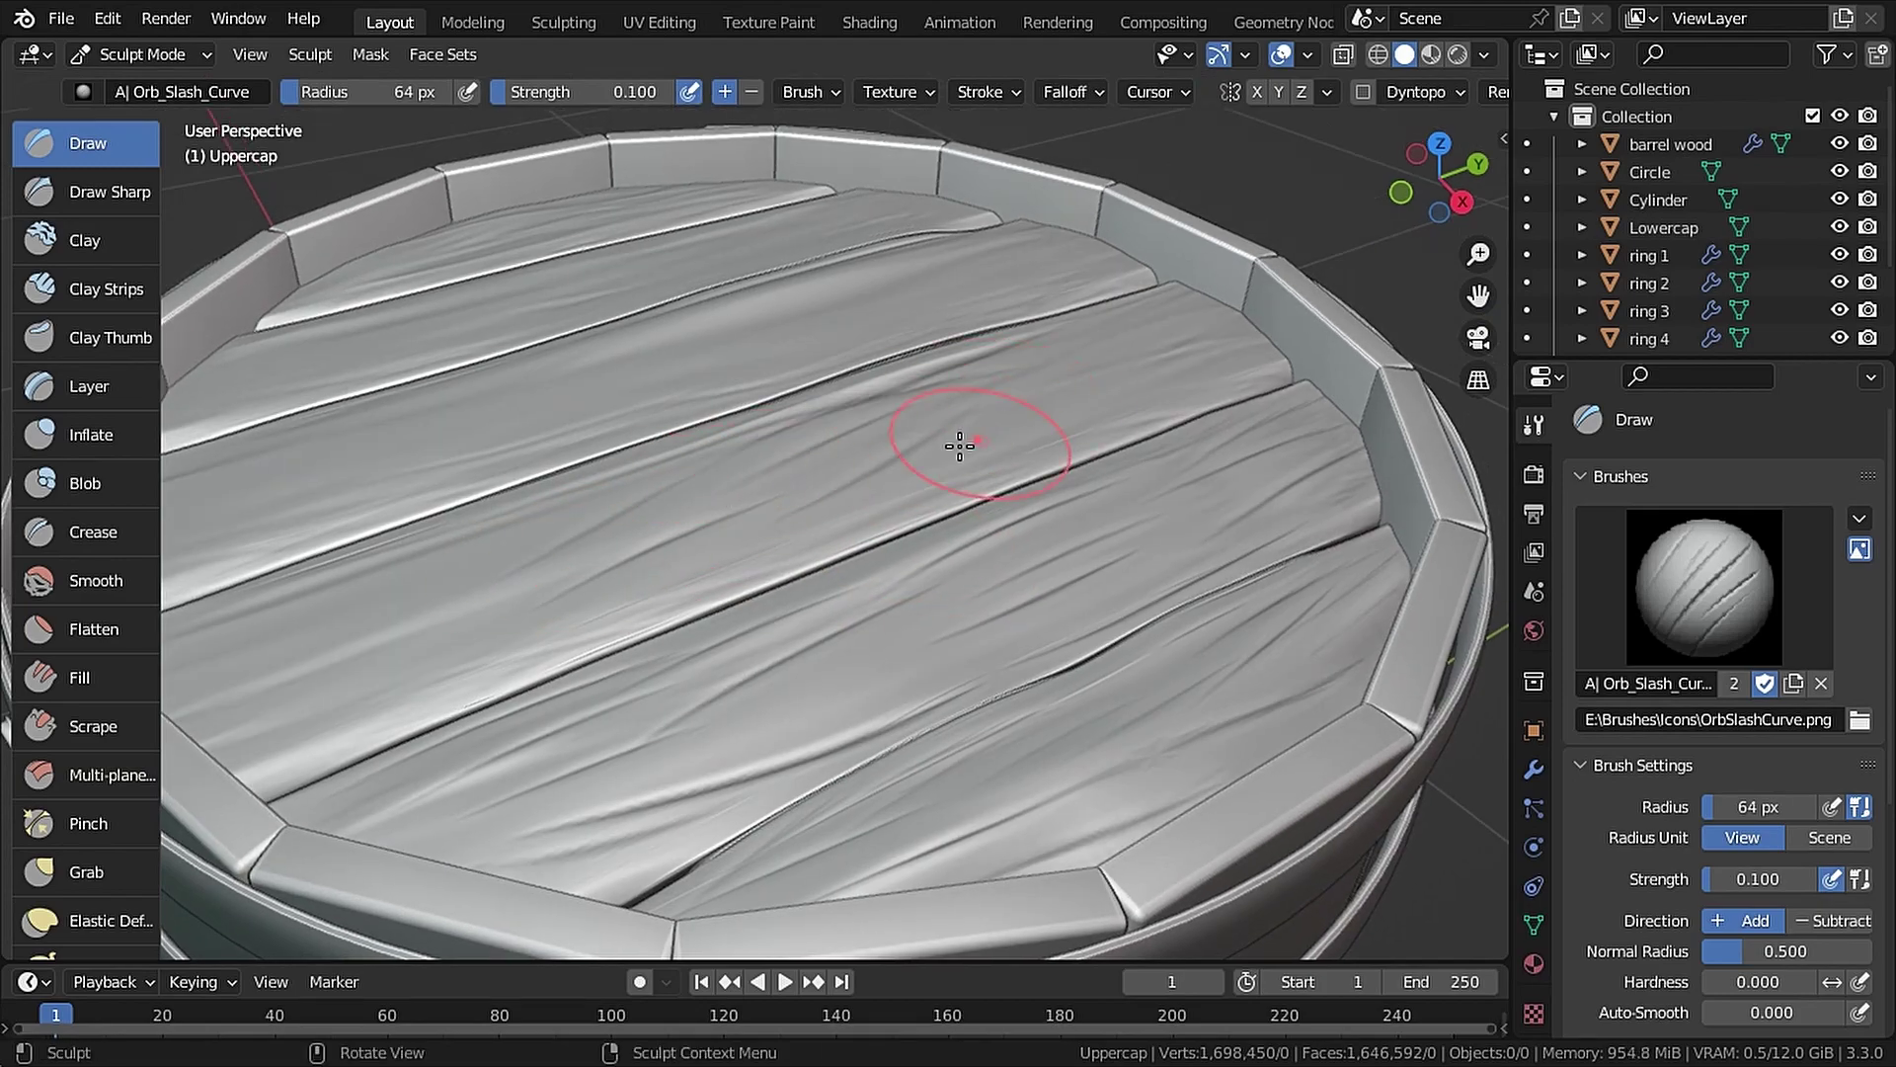
Roughen the rim of the barrel's round plug with the subtracting Orb_Rock_Noise Draw brush at strength 0.256
{"action": "mouse_move", "coordinate": [959, 447]}
{"action": "middle_mouse_down"}
{"action": "mouse_move", "coordinate": [898, 406]}
{"action": "mouse_move", "coordinate": [869, 499]}
{"action": "middle_mouse_up"}
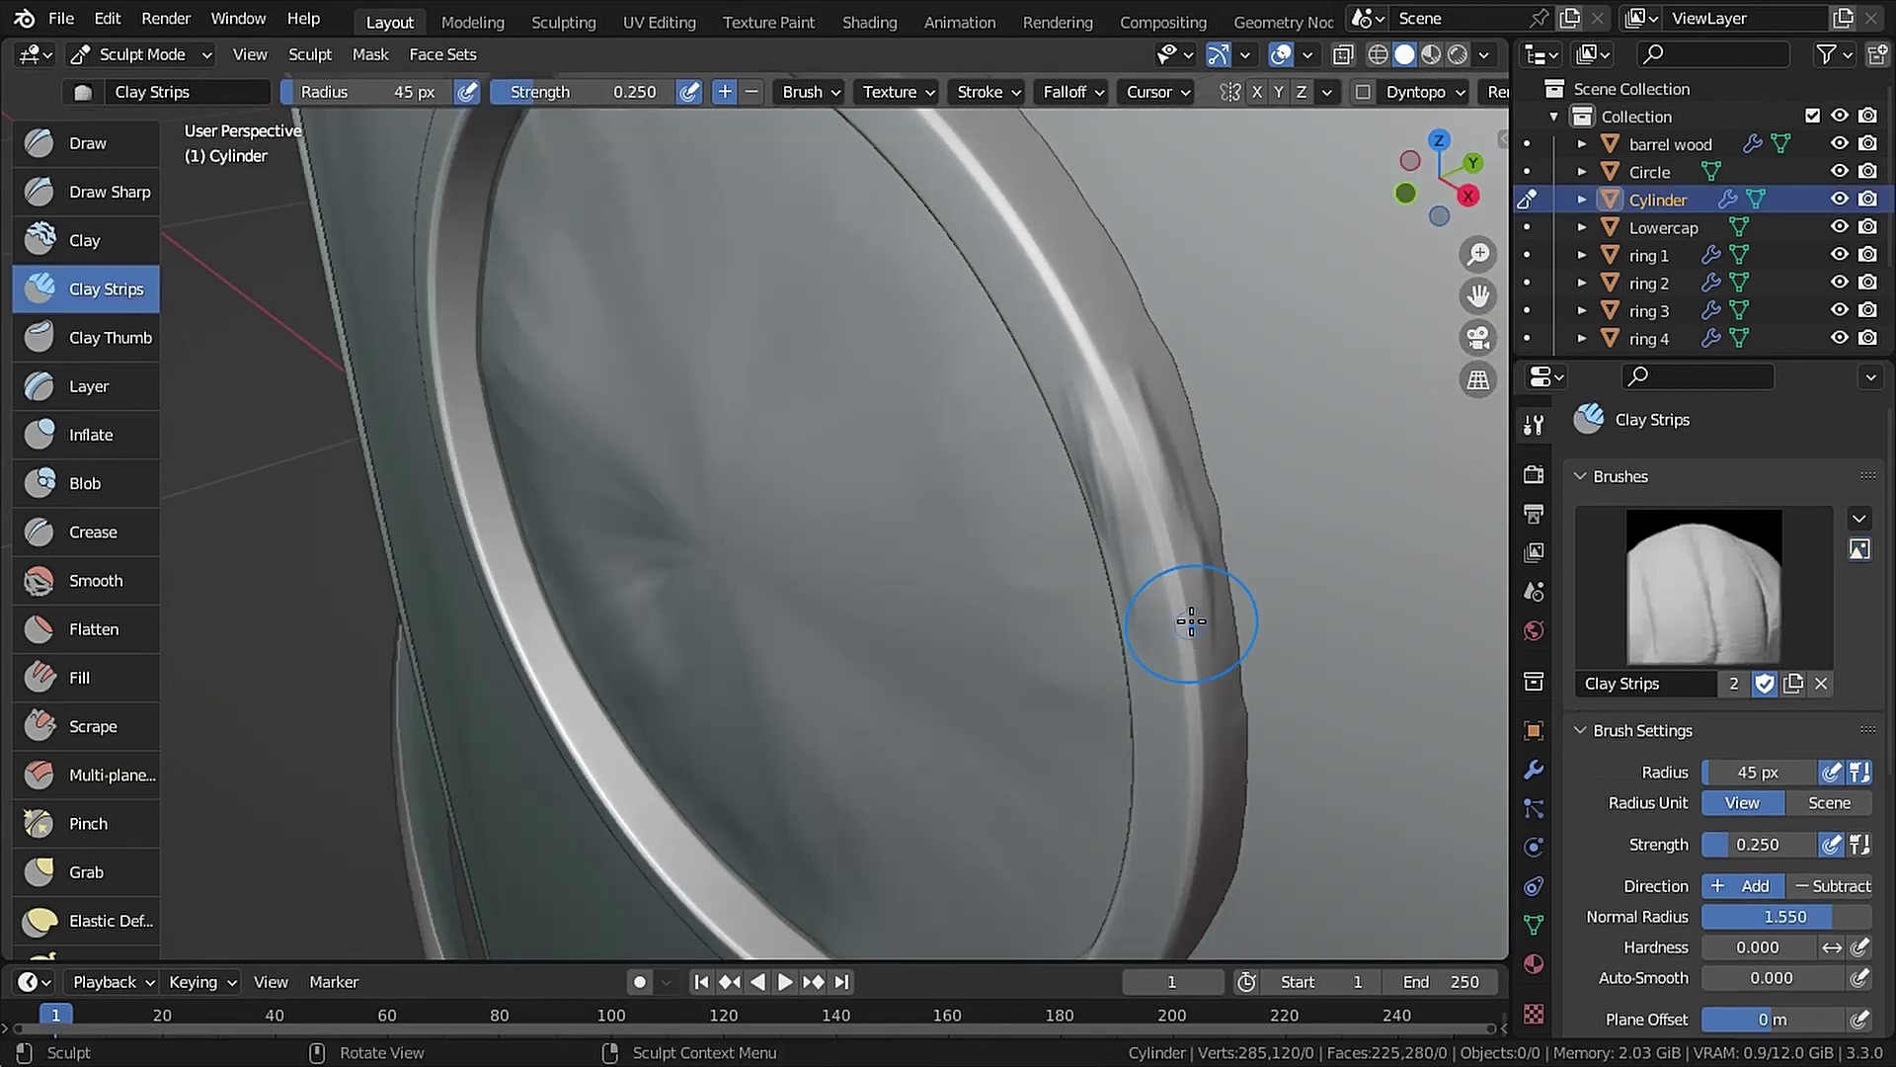
{"action": "left_click", "coordinate": [1655, 570]}
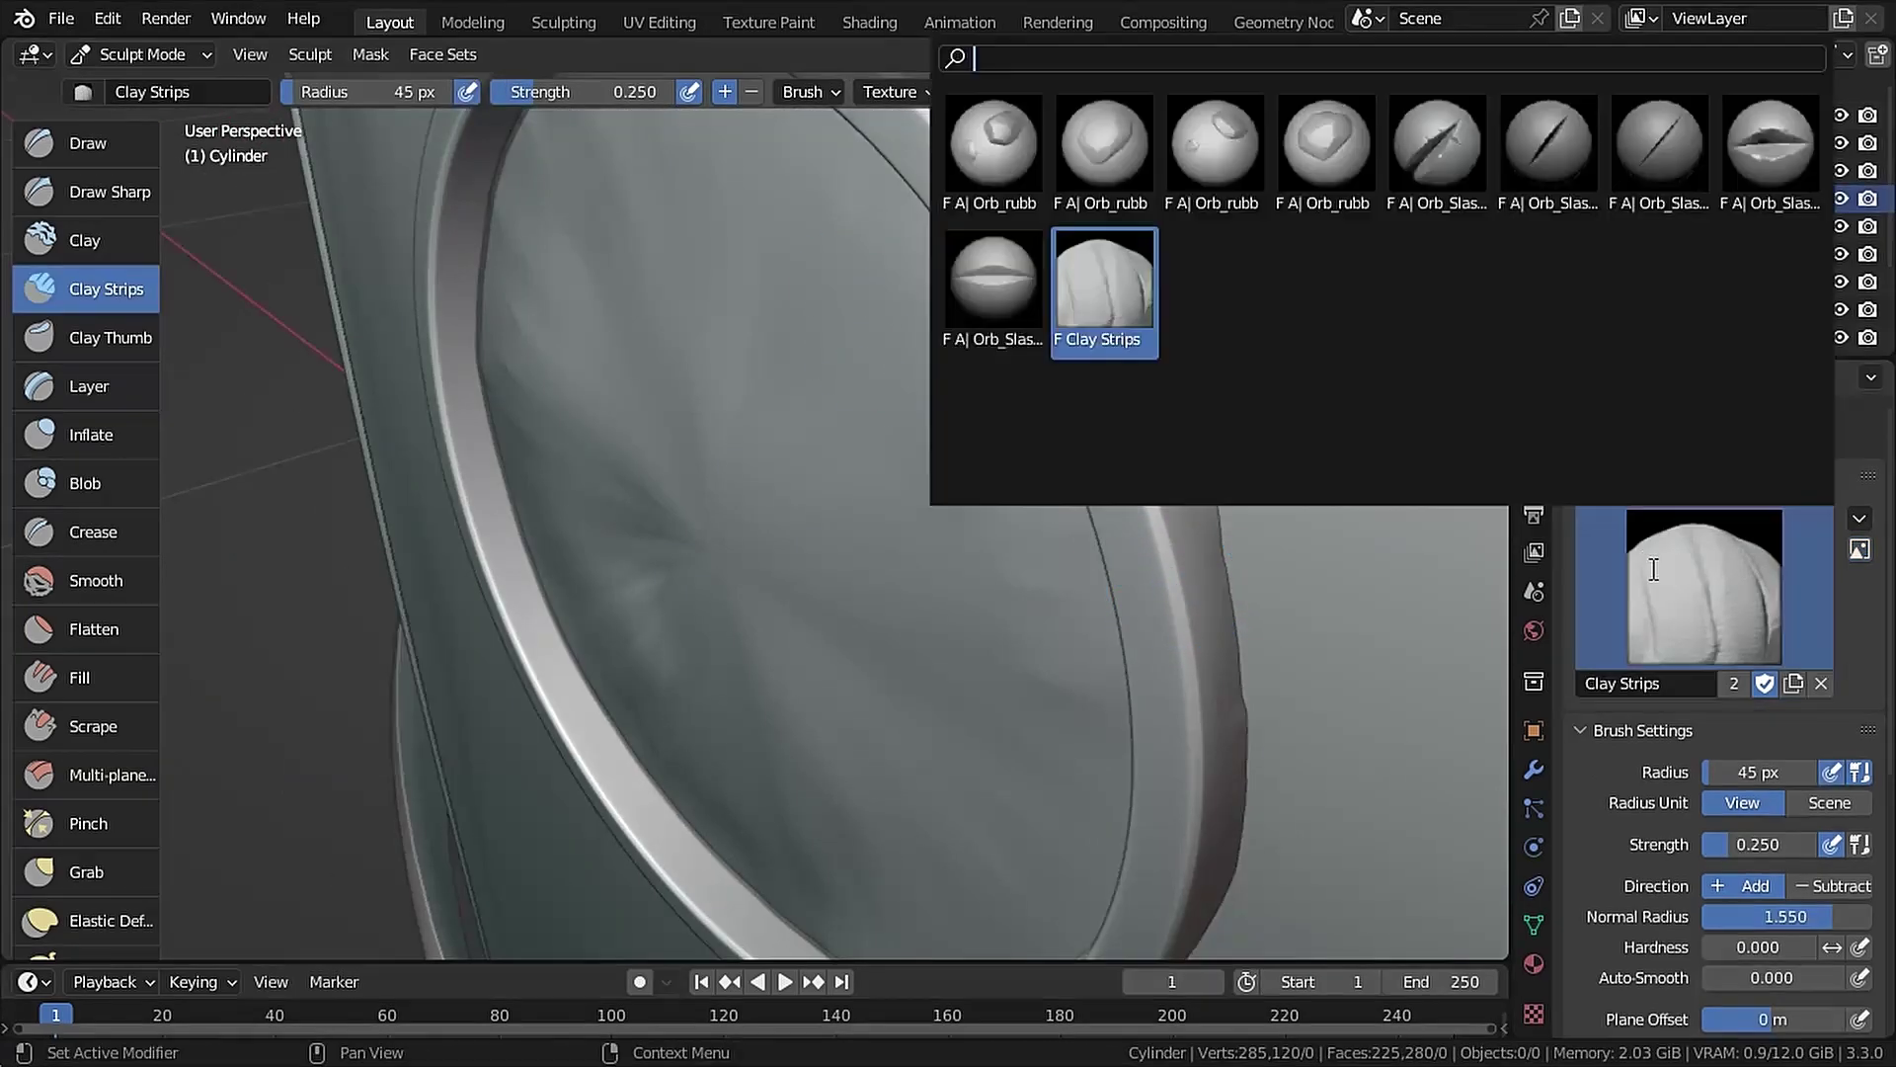
{"action": "left_click", "coordinate": [87, 144]}
{"action": "left_click", "coordinate": [1679, 582]}
{"action": "left_click", "coordinate": [1383, 277]}
{"action": "left_click_drag", "start_coordinate": [1130, 424], "coordinate": [1174, 615]}
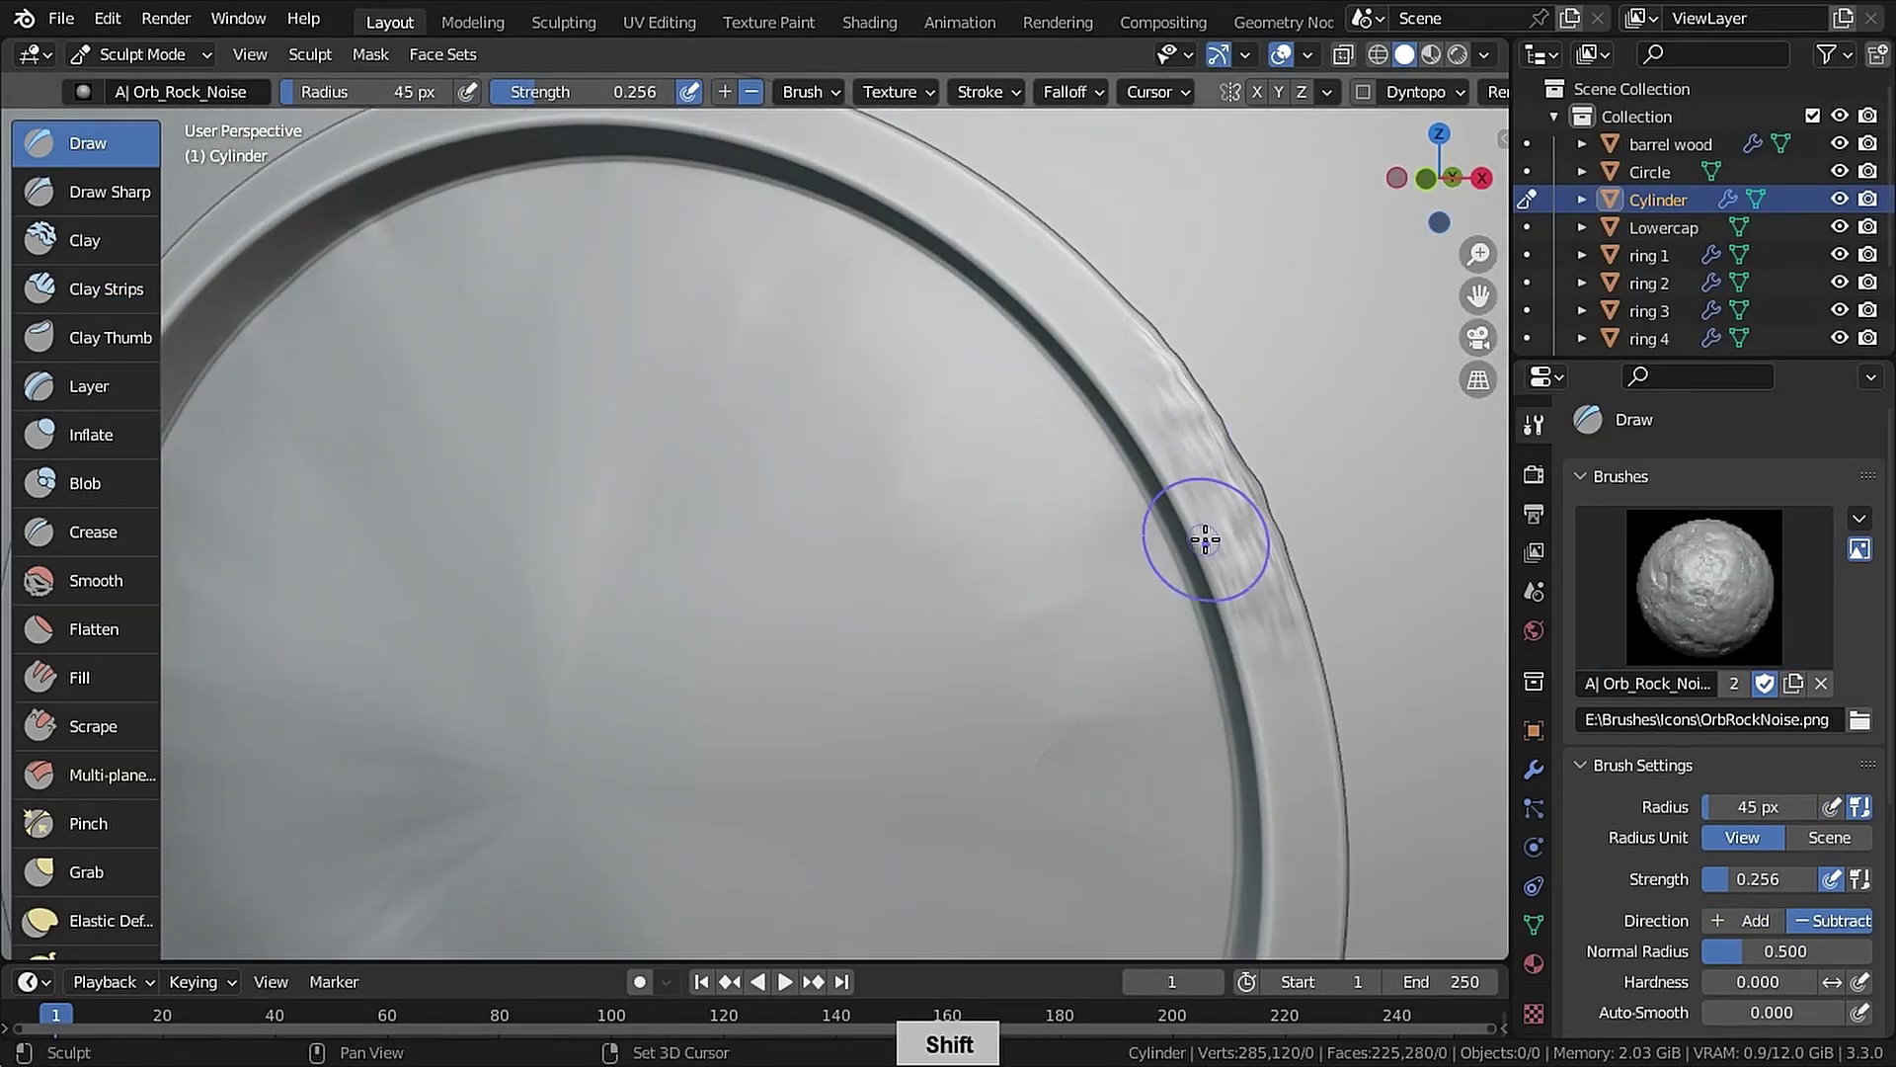
Continue the rock-noise texture along the front face and outer side of the plug's rim
{"action": "middle_click_drag", "start_coordinate": [1205, 539], "coordinate": [985, 558], "text": "shift"}
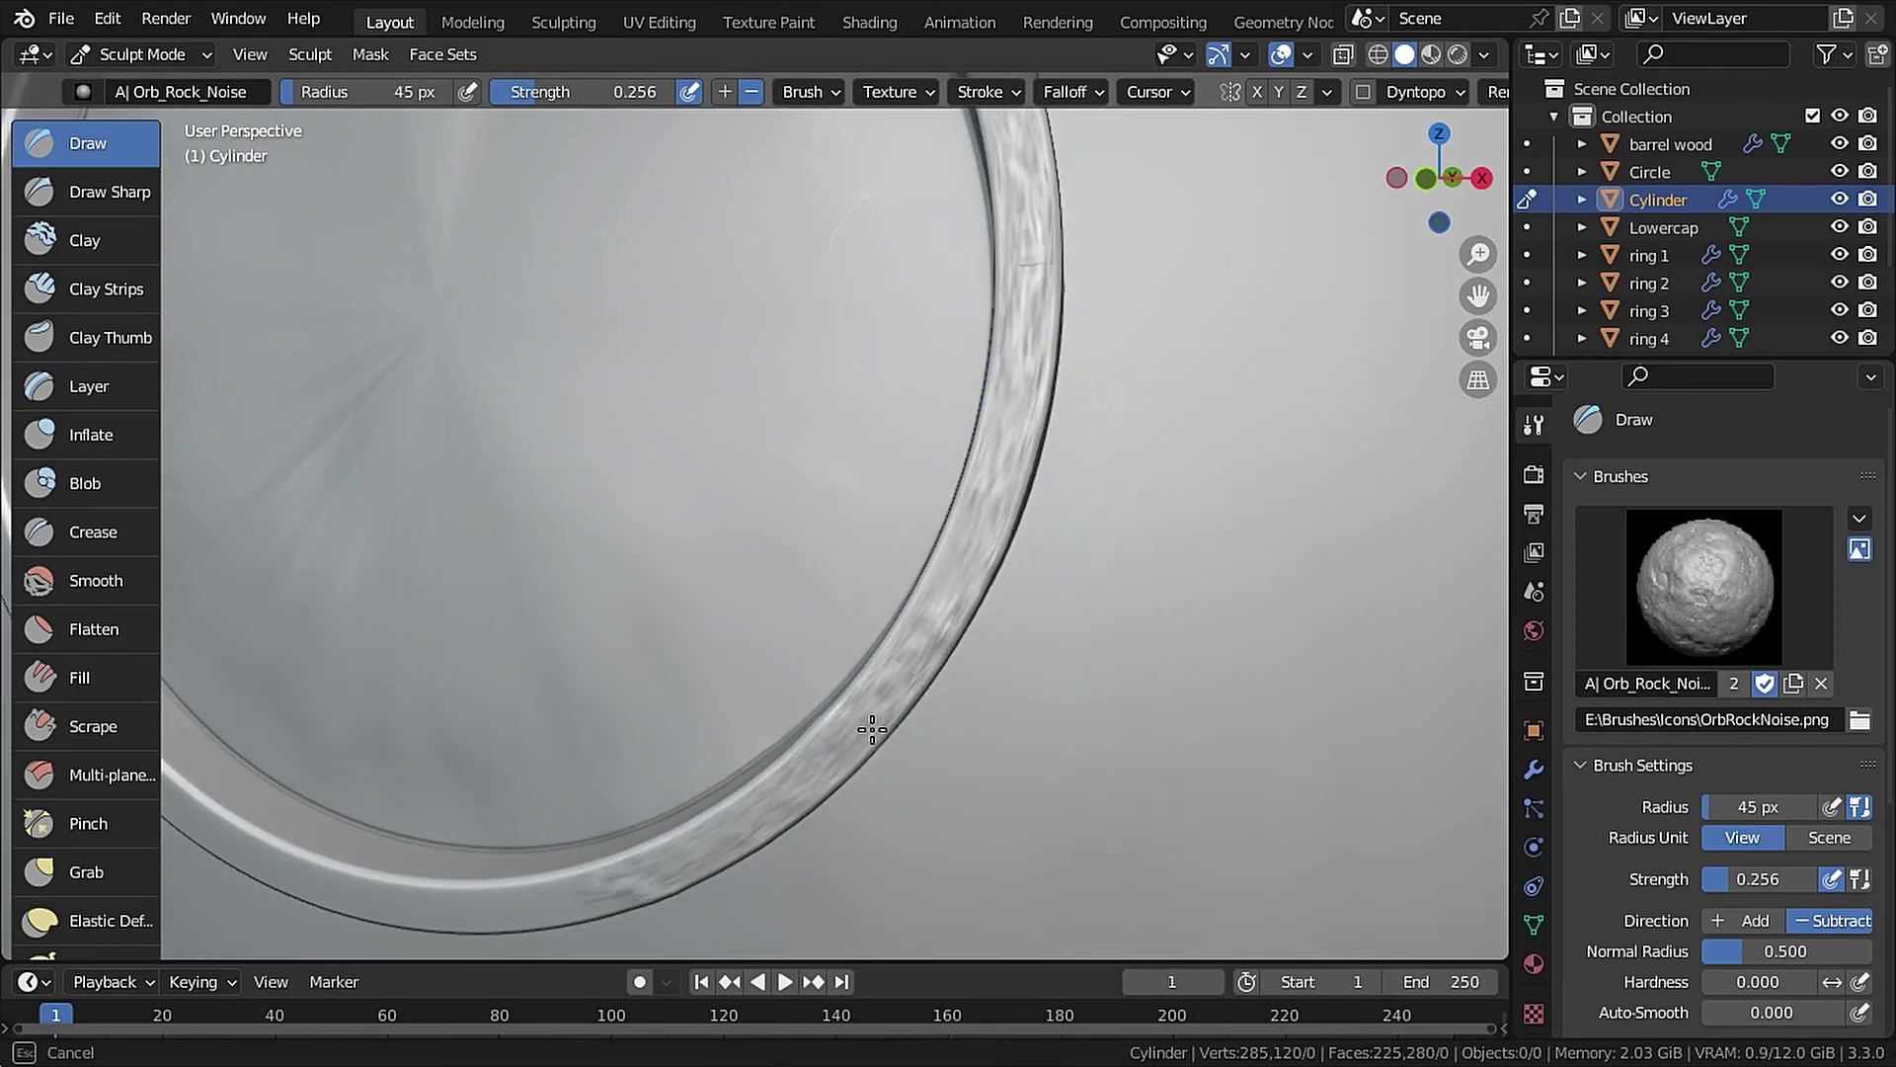
{"action": "mouse_move", "coordinate": [872, 730]}
{"action": "middle_mouse_down"}
{"action": "mouse_move", "coordinate": [994, 430]}
{"action": "mouse_move", "coordinate": [1012, 874]}
{"action": "middle_mouse_up"}
{"action": "left_click_drag", "start_coordinate": [1027, 158], "coordinate": [1051, 482]}
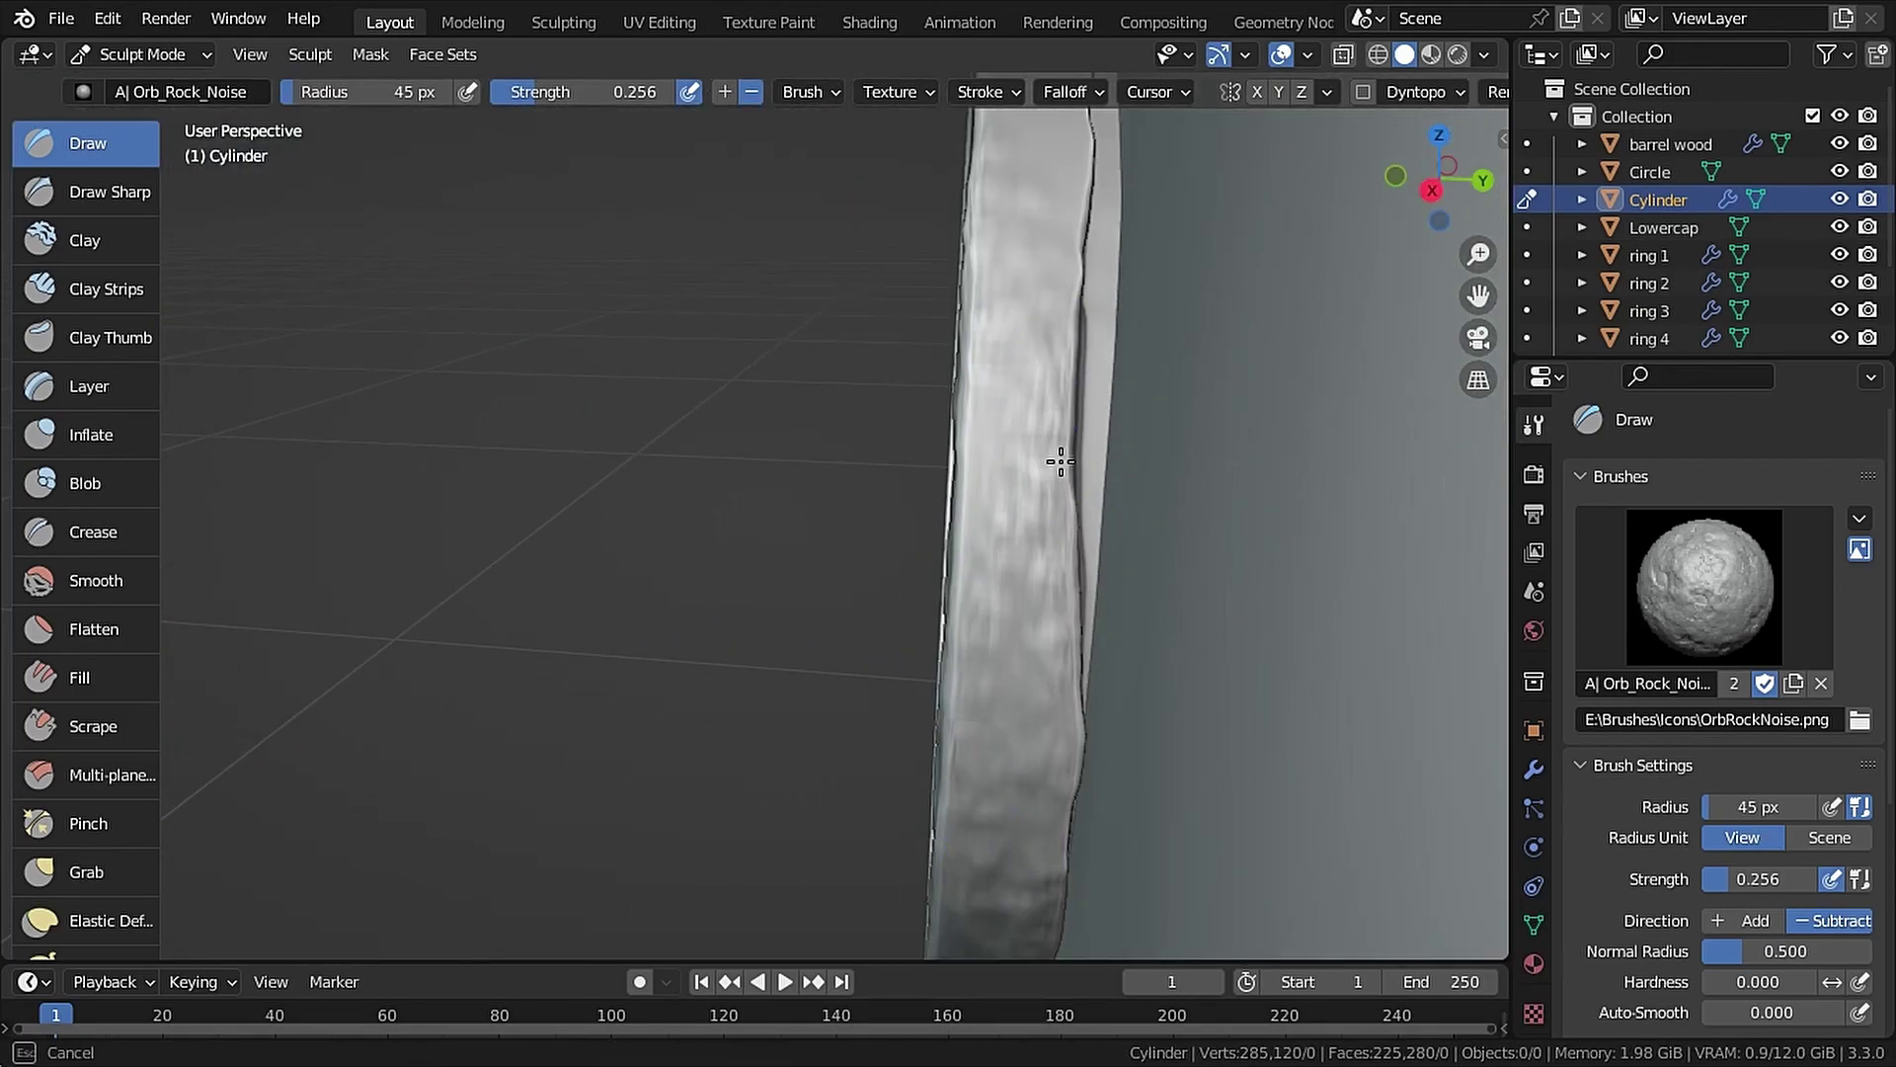
{"action": "middle_click_drag", "start_coordinate": [1061, 461], "coordinate": [979, 492]}
Texture the upper part and the remaining outer side of the plug's rim with the Orb_Rock_Noise brush
{"action": "middle_click_drag", "start_coordinate": [967, 269], "coordinate": [776, 218]}
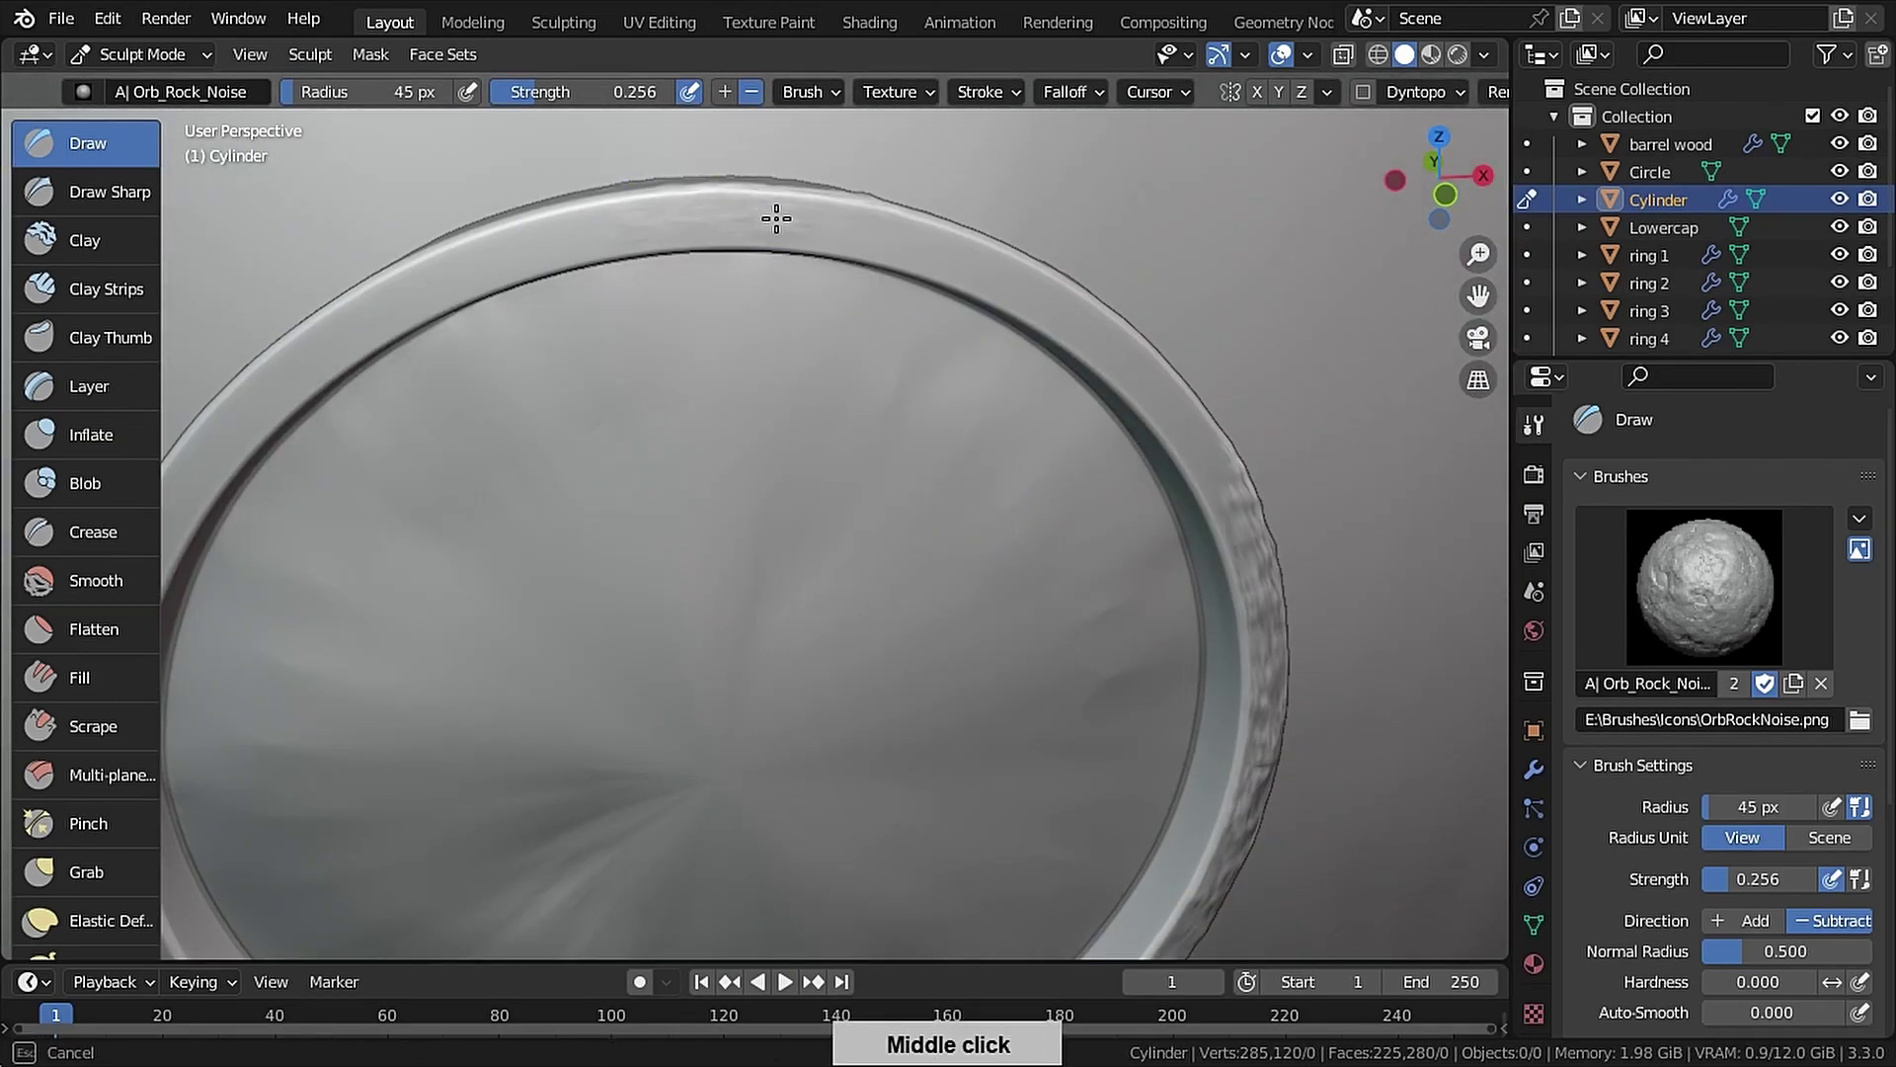
{"action": "middle_click_drag", "start_coordinate": [1016, 303], "coordinate": [715, 409]}
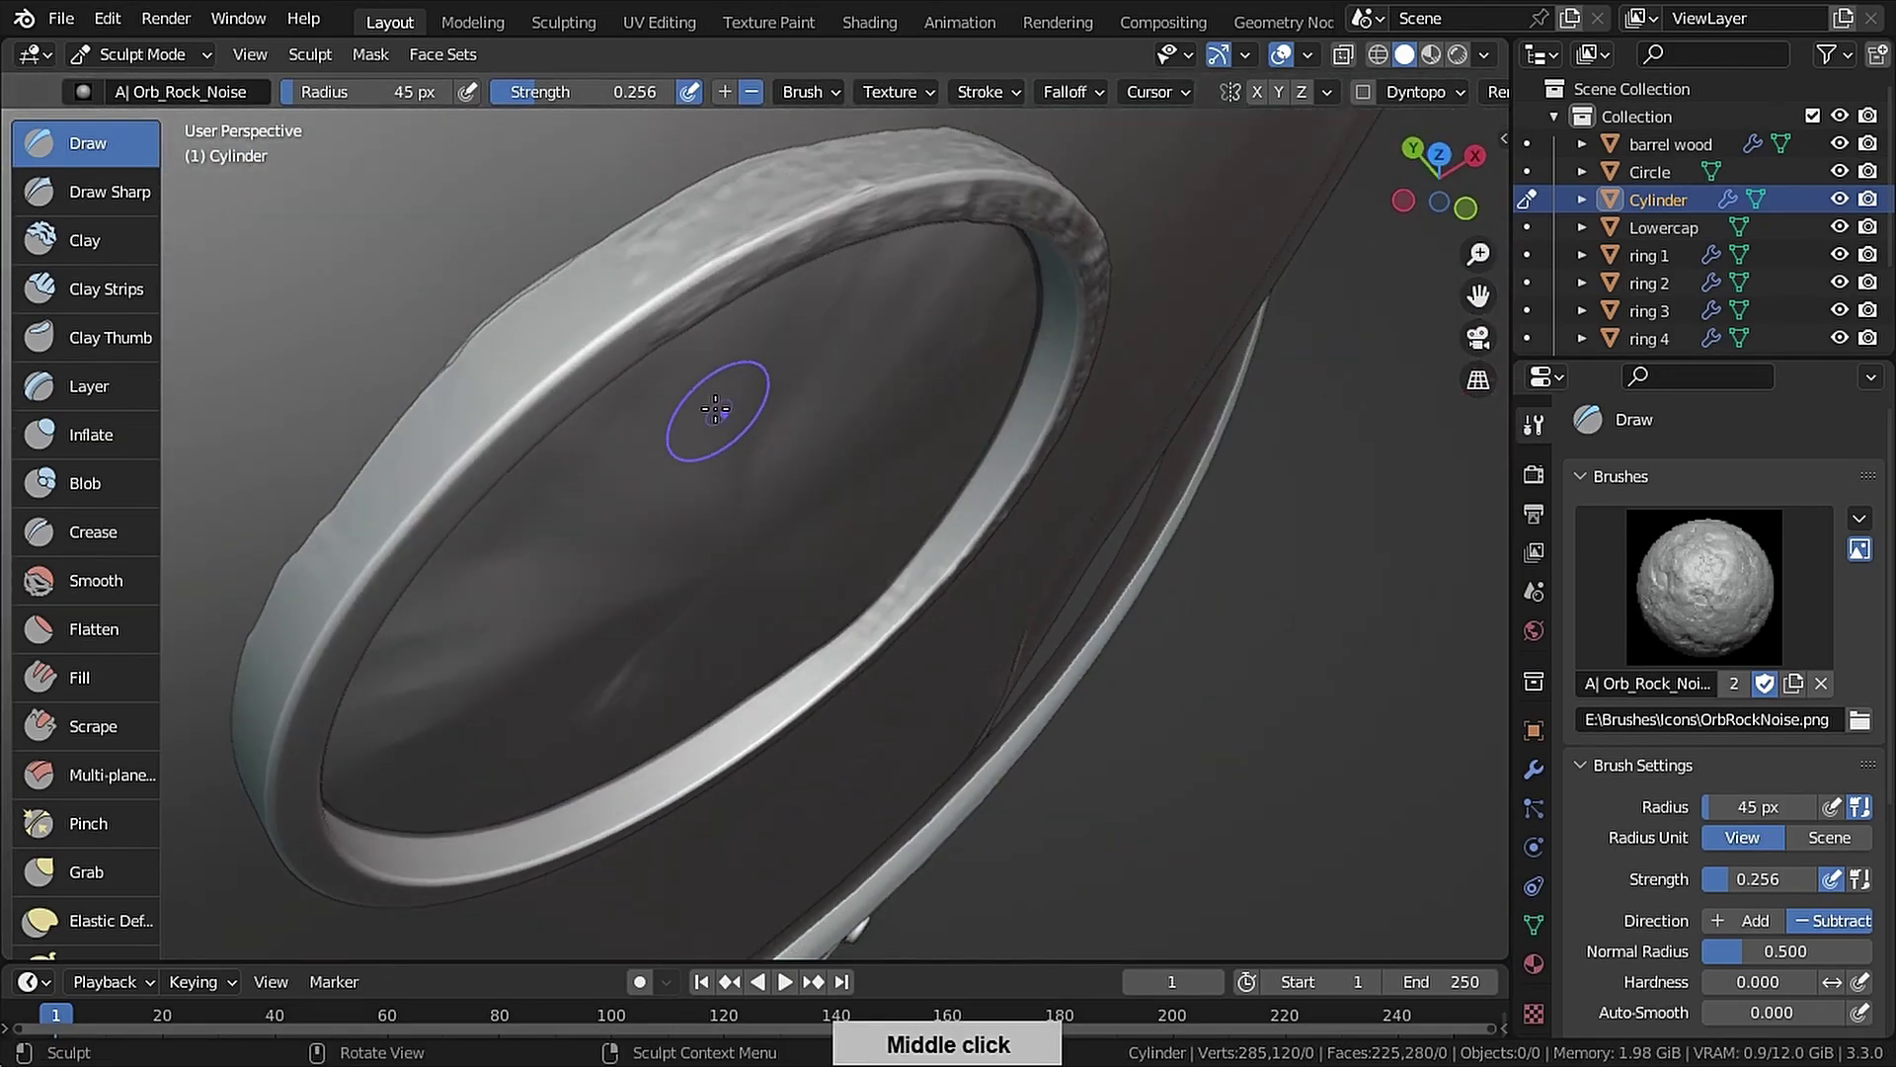
{"action": "middle_click_drag", "start_coordinate": [509, 382], "coordinate": [620, 269]}
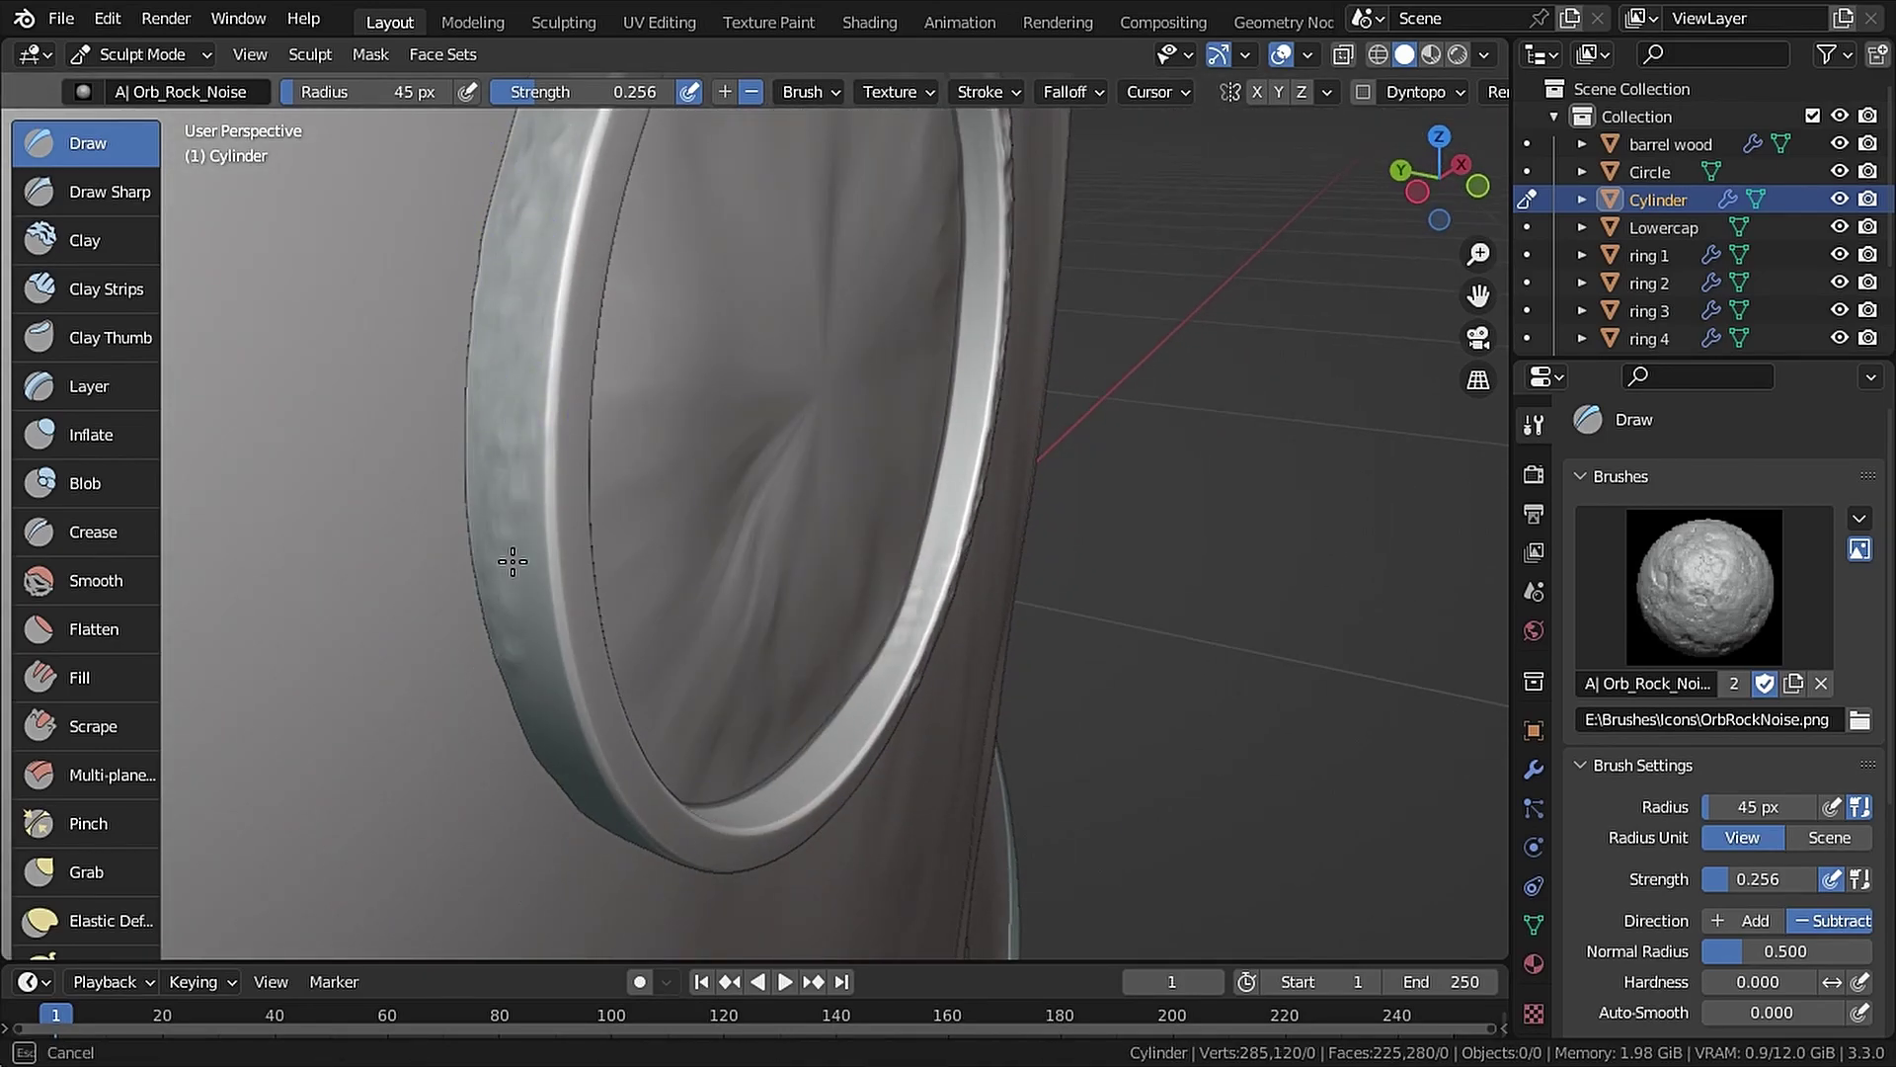
{"action": "middle_click_drag", "start_coordinate": [508, 560], "coordinate": [572, 720], "text": "shift"}
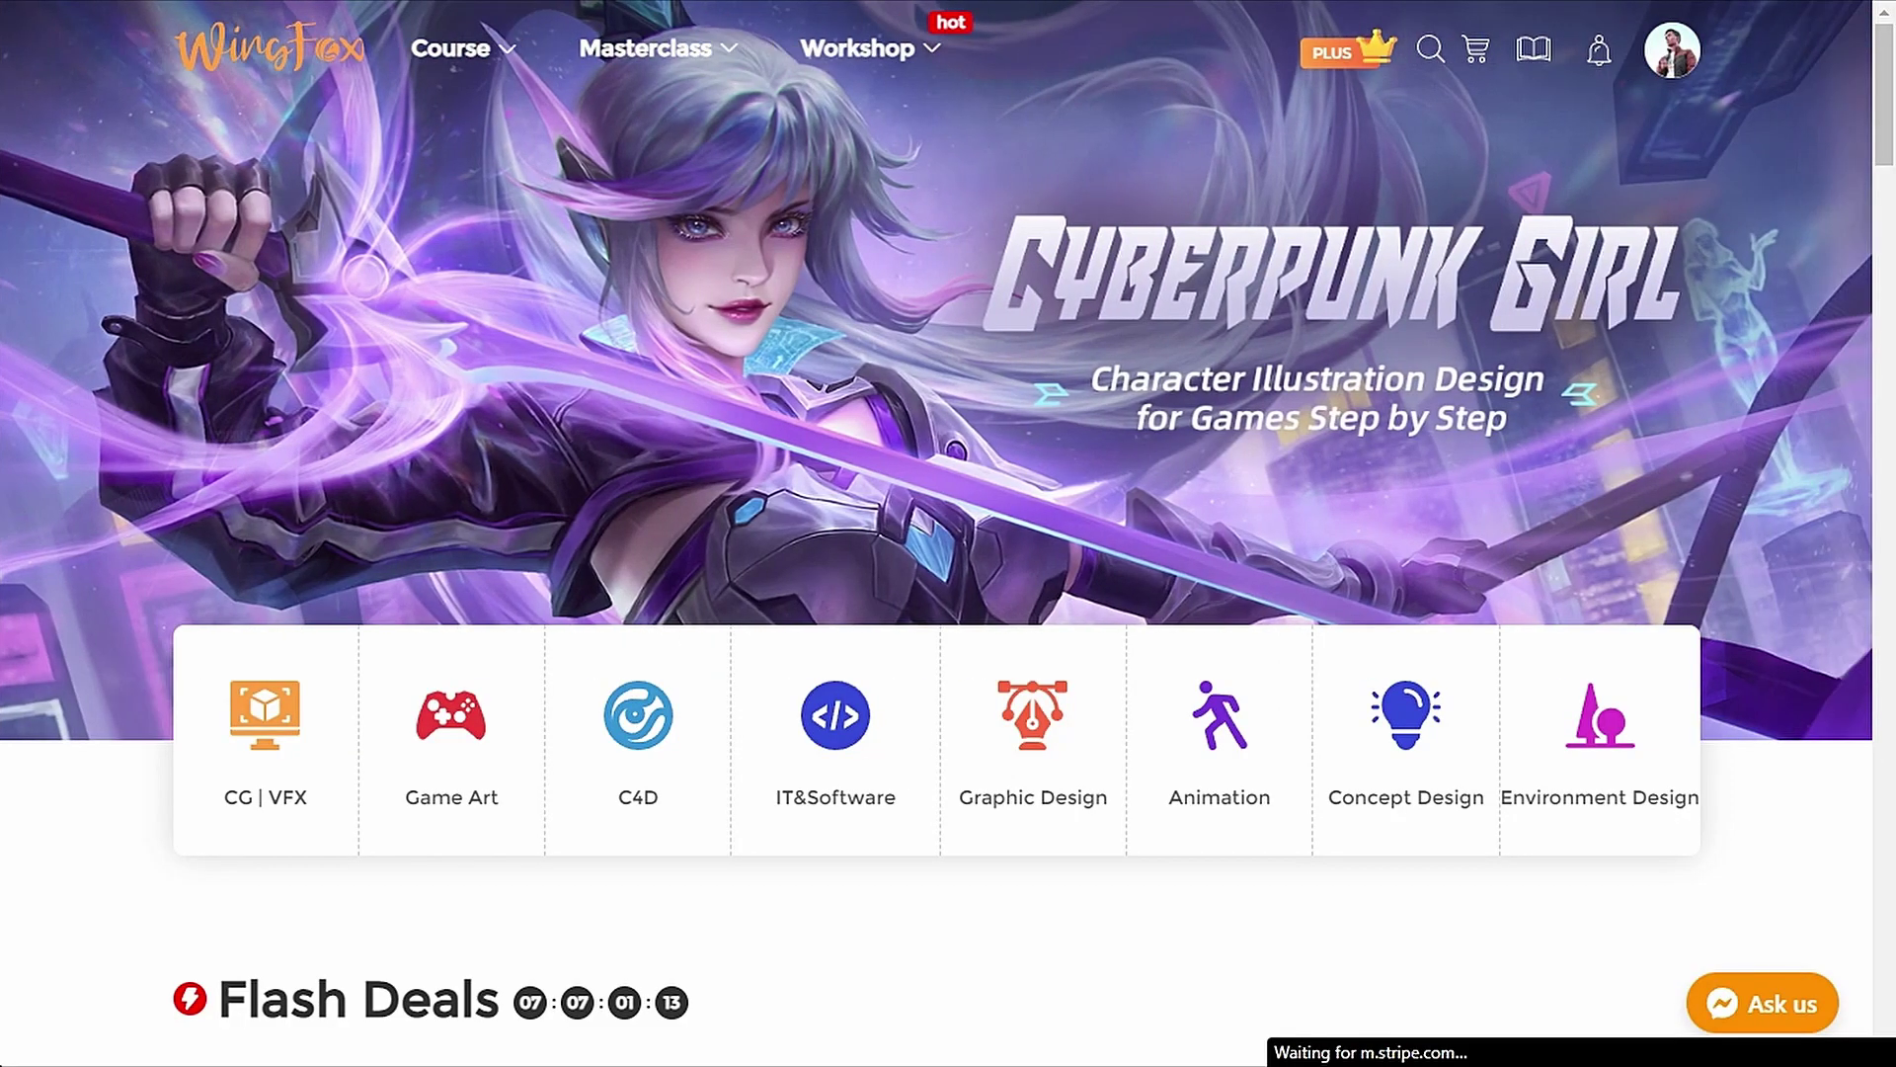
Browse the Flash Deals, Early Birds Fundraising and Recommend course sections on the Wingfox website
{"action": "scroll", "coordinate": [936, 533], "scroll_direction": "down", "scroll_amount": 2}
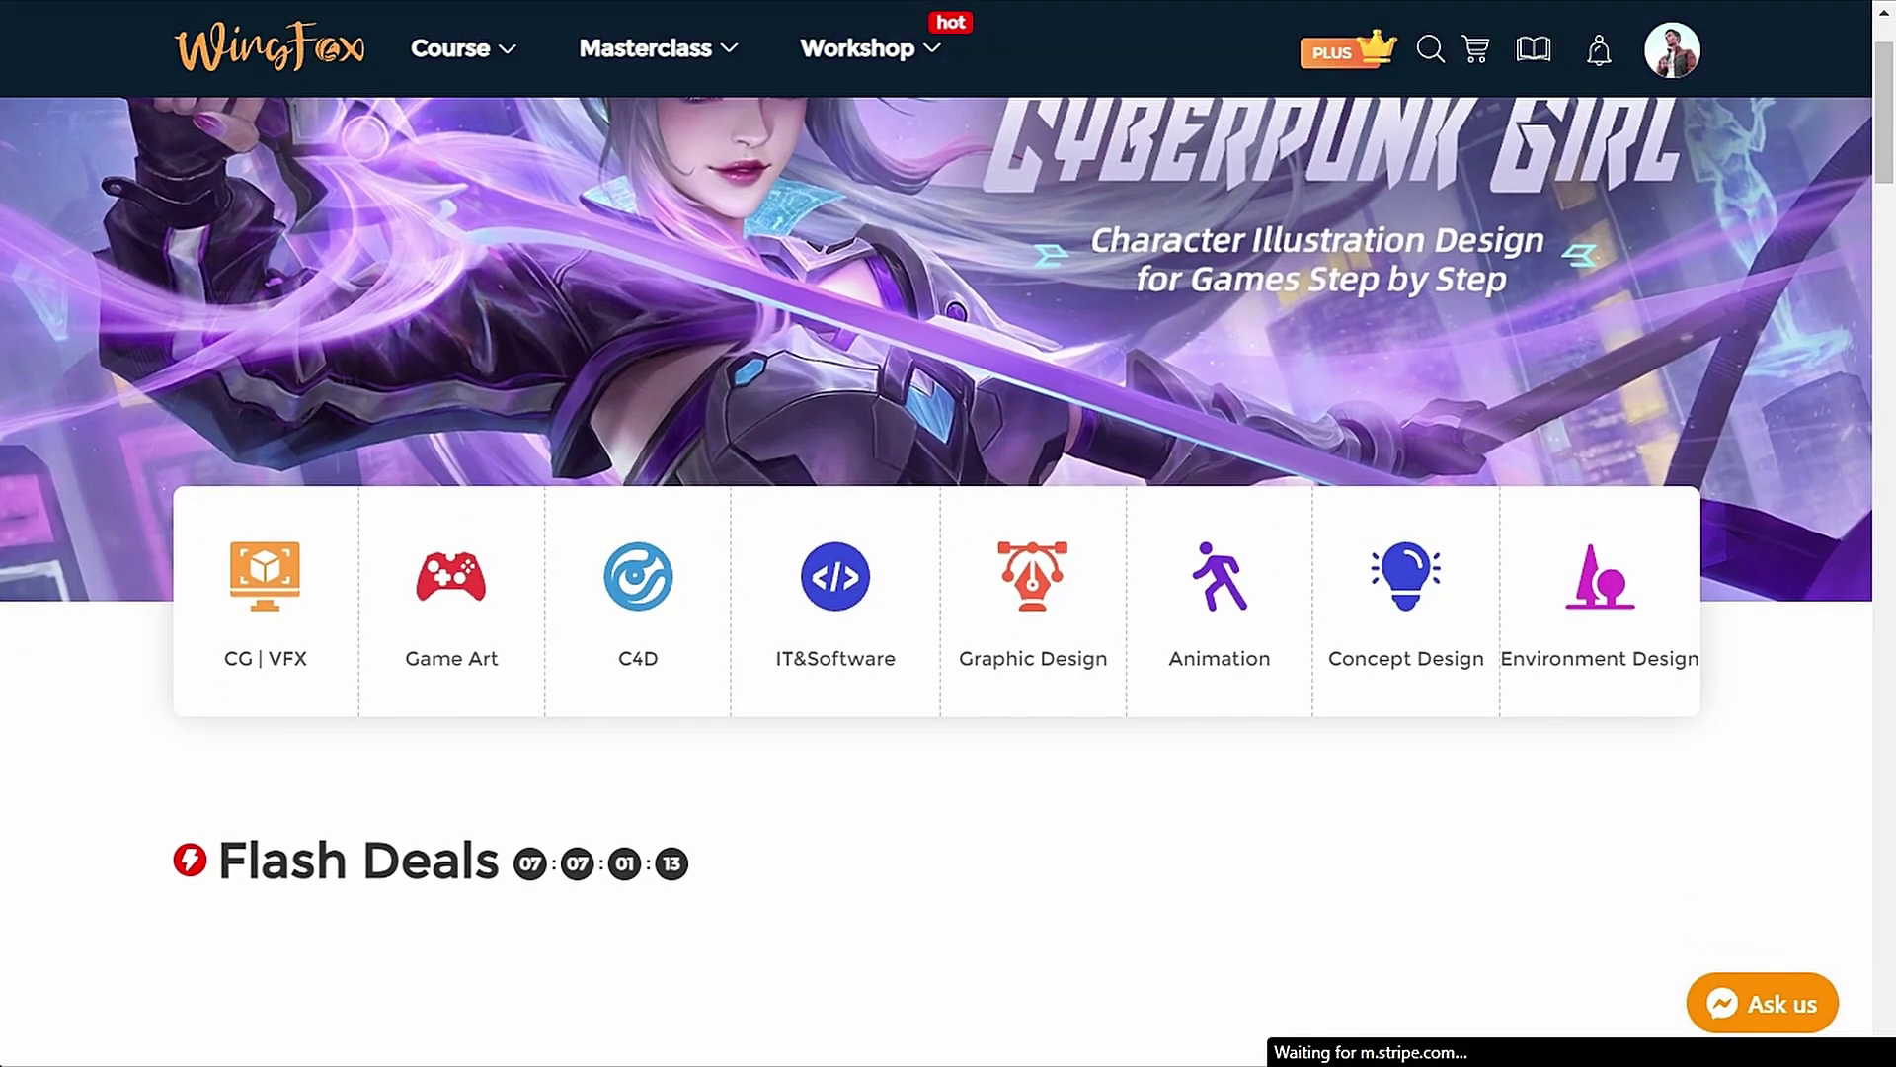
{"action": "scroll", "coordinate": [937, 534], "scroll_direction": "down", "scroll_amount": 5}
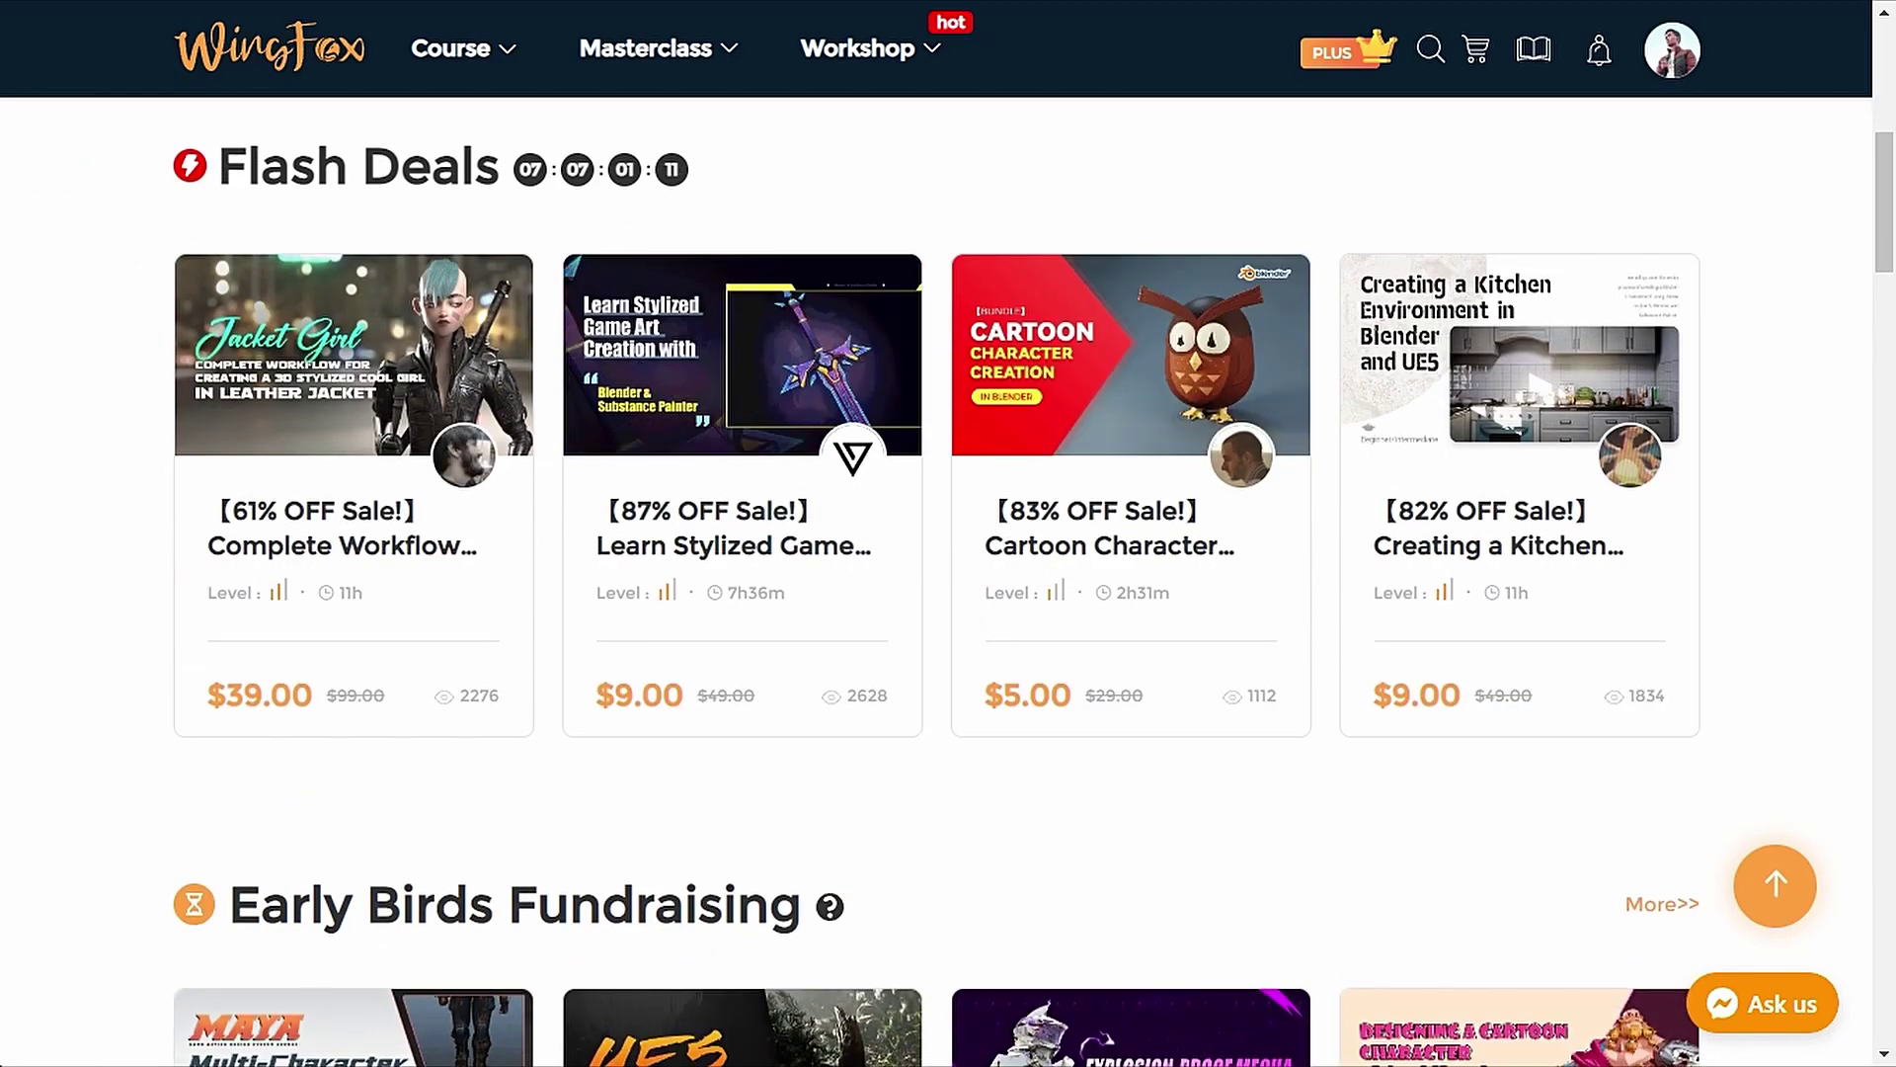
{"action": "scroll", "coordinate": [936, 534], "scroll_direction": "down", "scroll_amount": 10}
{"action": "scroll", "coordinate": [937, 533], "scroll_direction": "down", "scroll_amount": 3}
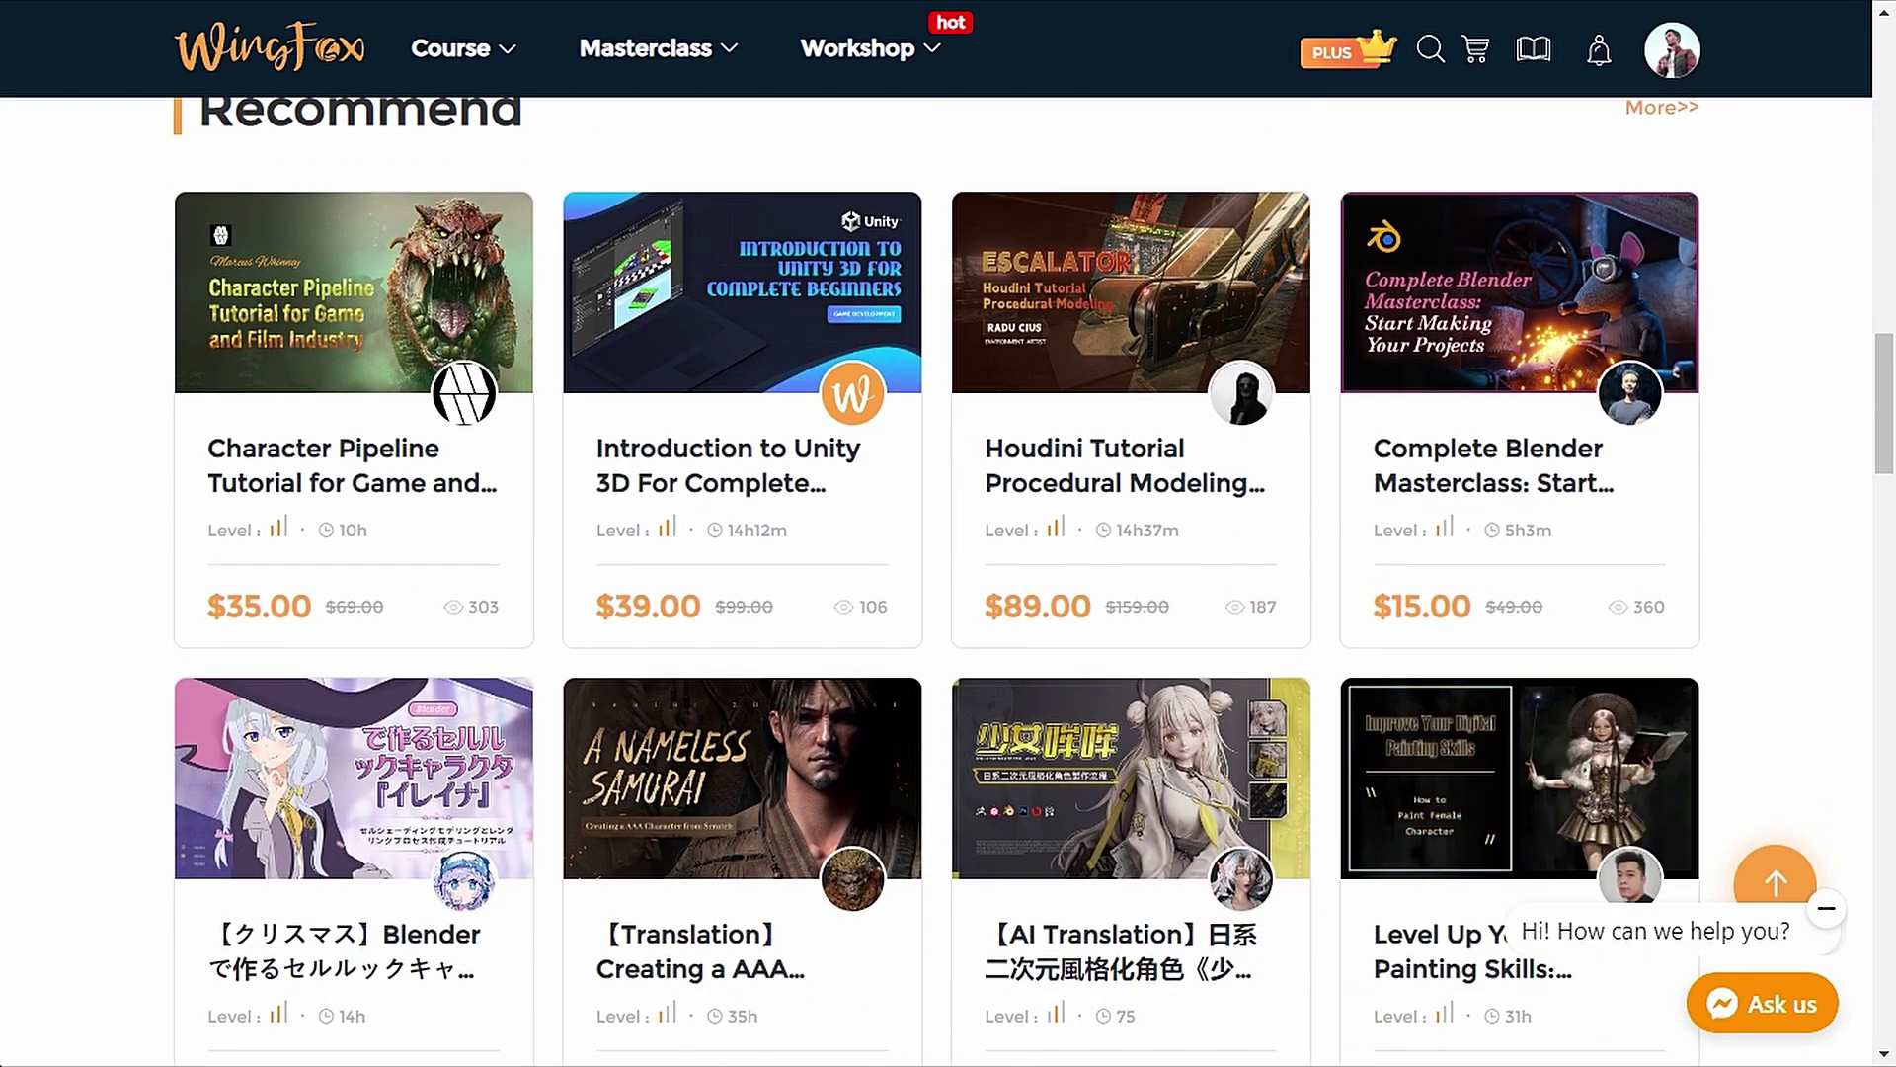
{"action": "scroll", "coordinate": [936, 533], "scroll_direction": "down", "scroll_amount": 2}
{"action": "scroll", "coordinate": [937, 533], "scroll_direction": "down", "scroll_amount": 1}
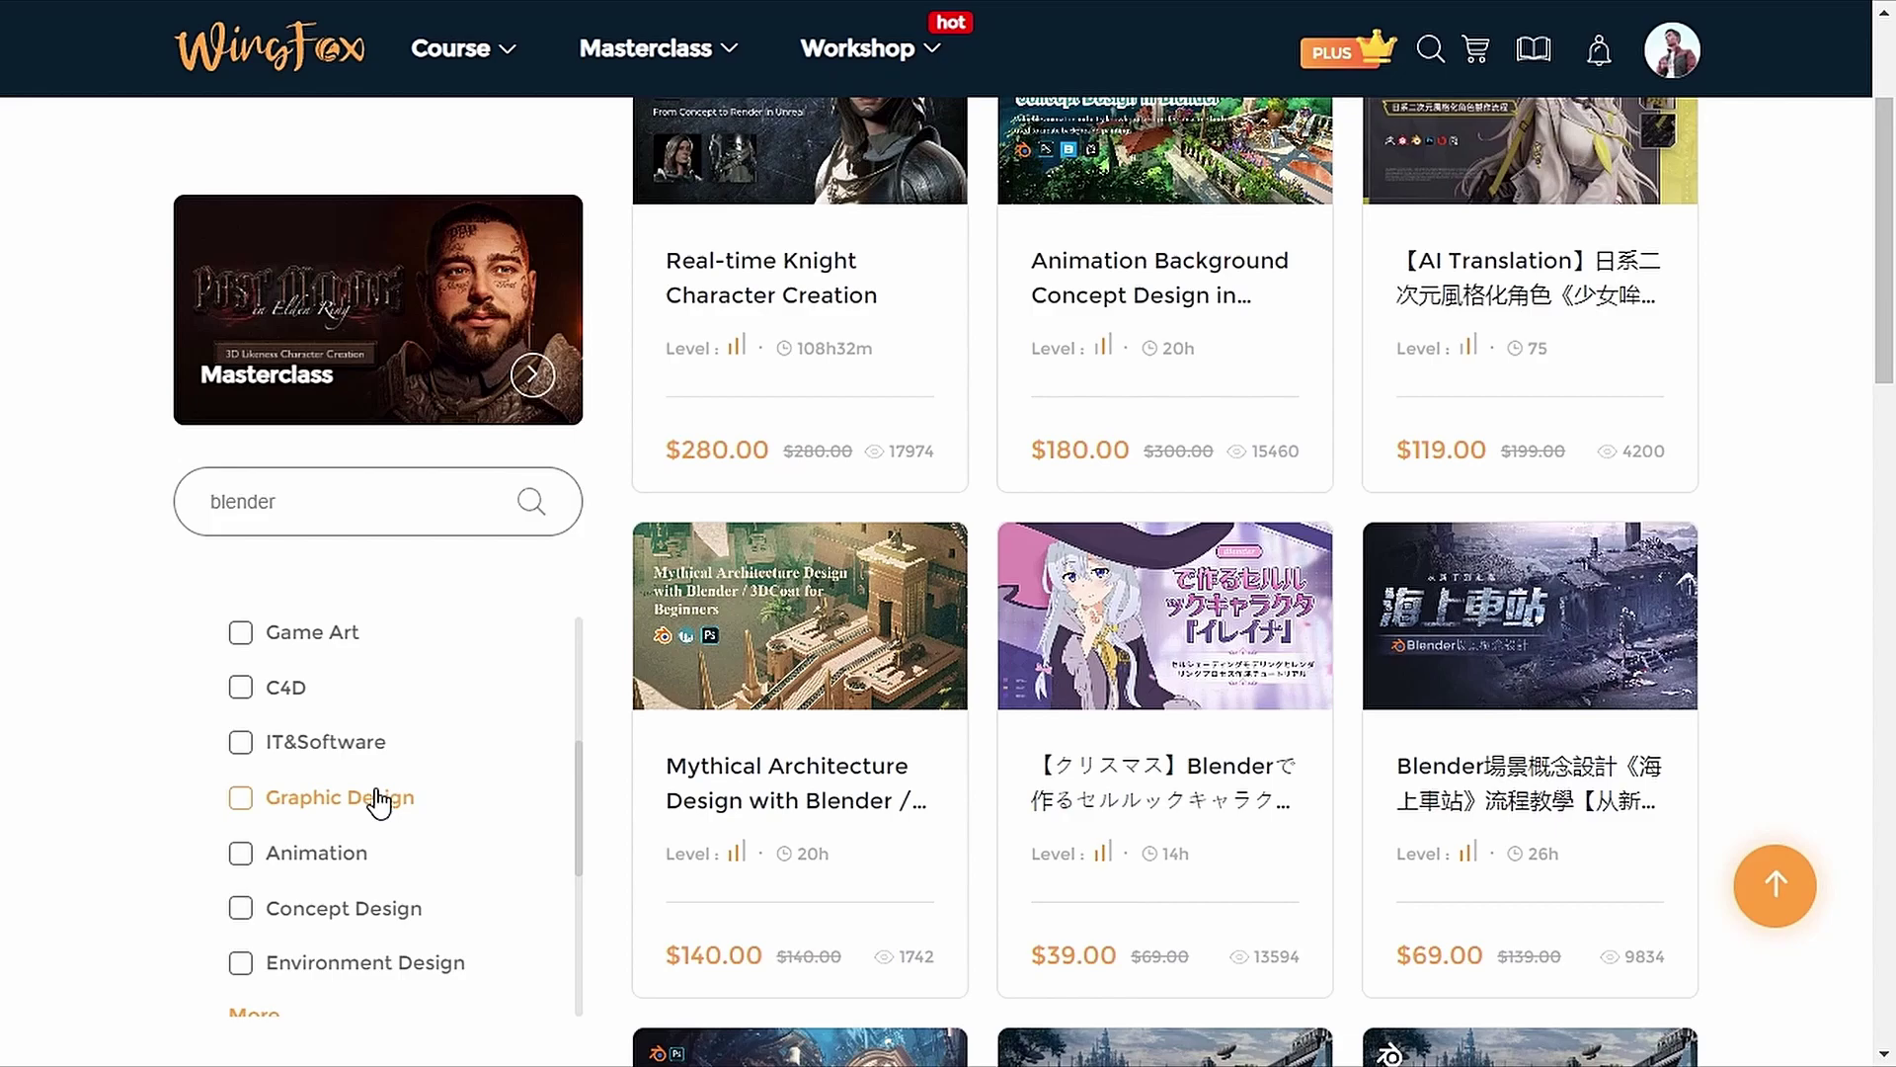
Examine the category, level, language and price filters available for the blender course results
{"action": "scroll", "coordinate": [395, 797], "scroll_direction": "down", "scroll_amount": 2}
{"action": "left_click", "coordinate": [533, 740]}
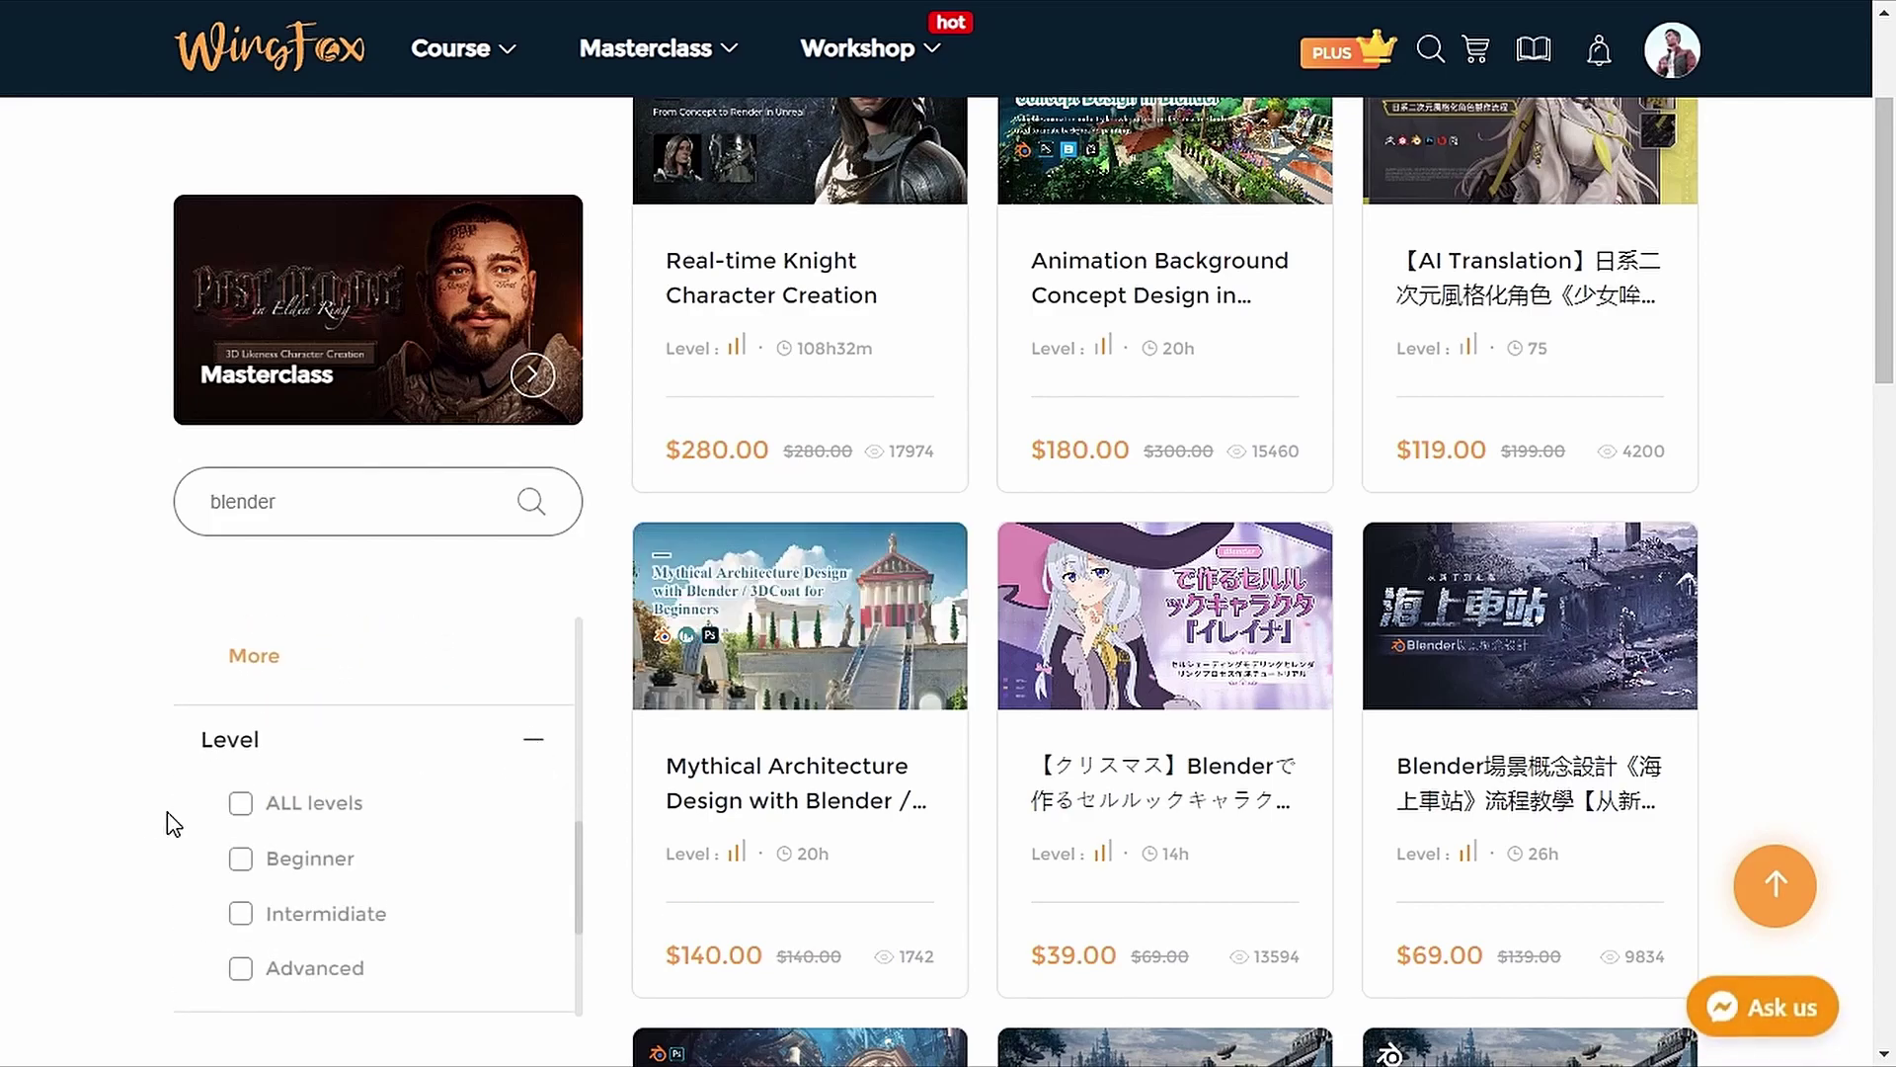
{"action": "scroll", "coordinate": [178, 859], "scroll_direction": "down", "scroll_amount": 3}
{"action": "scroll", "coordinate": [182, 847], "scroll_direction": "up", "scroll_amount": 2}
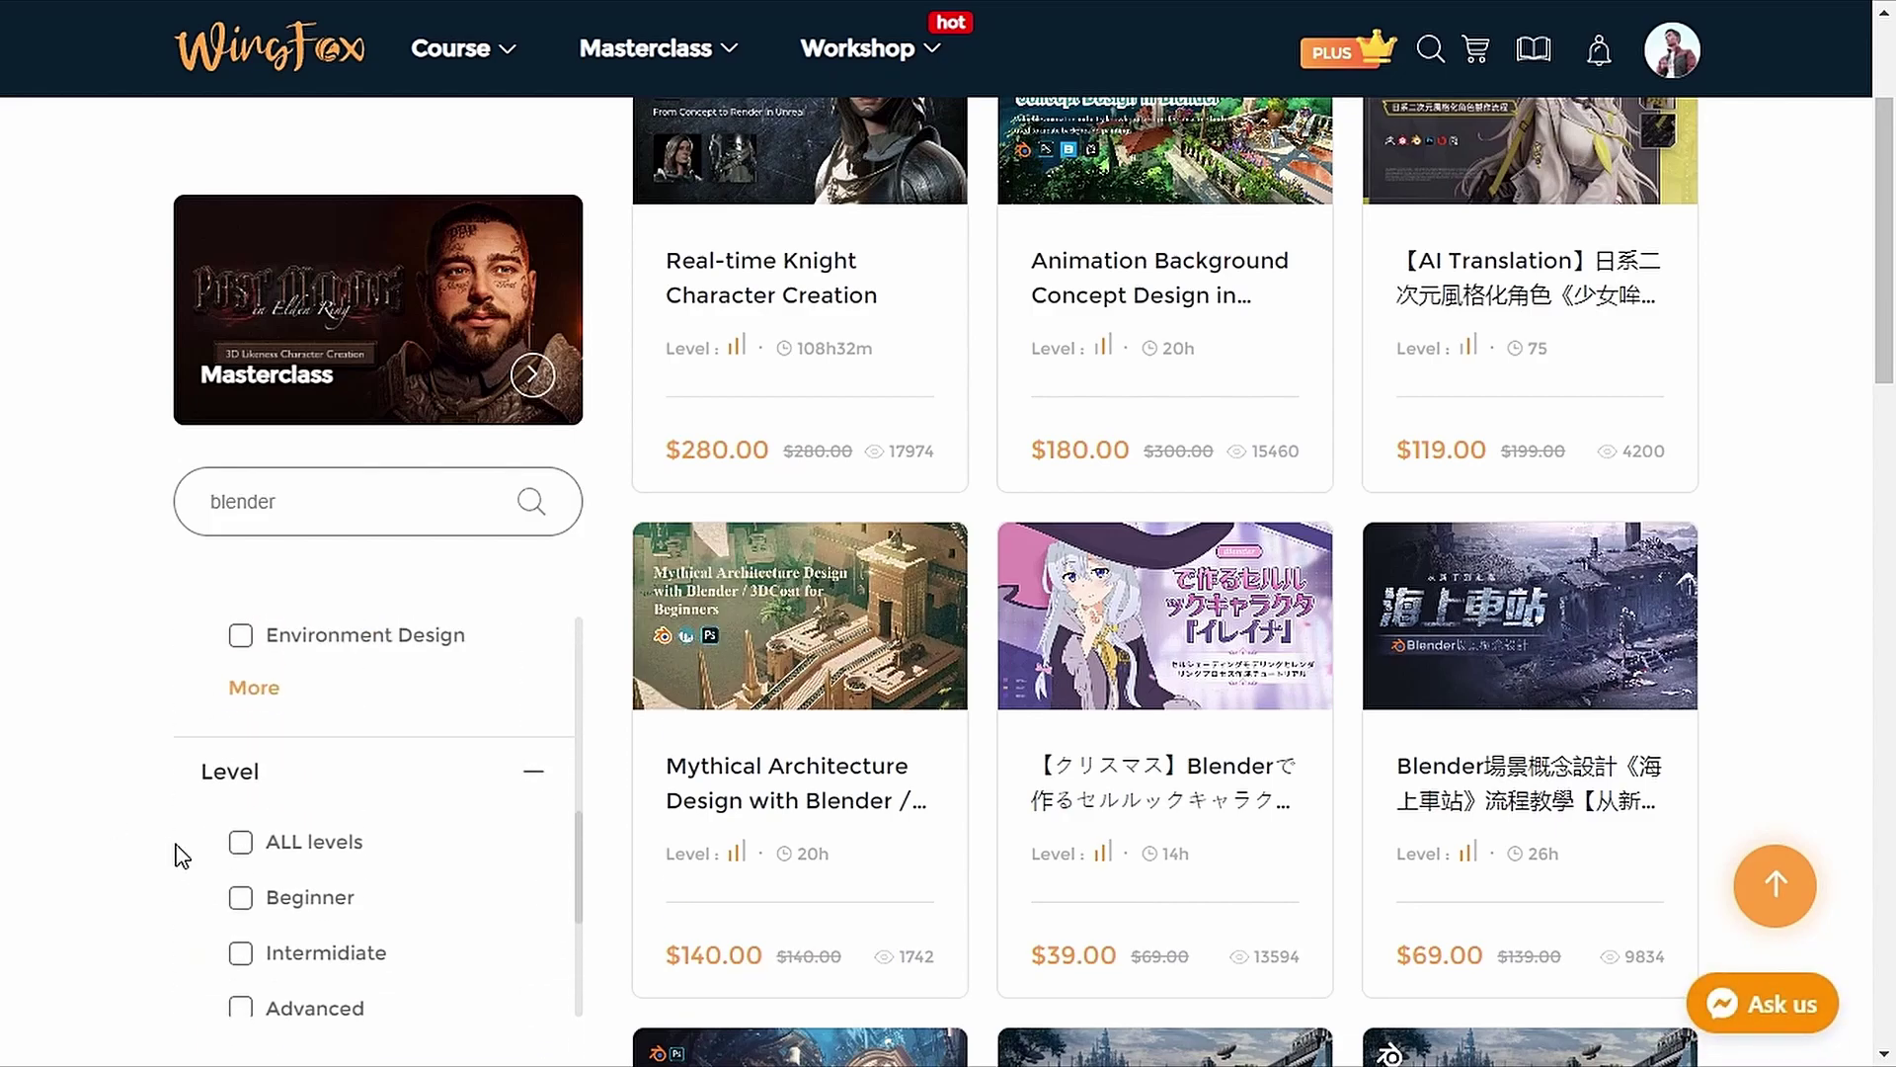
{"action": "scroll", "coordinate": [182, 847], "scroll_direction": "down", "scroll_amount": 2}
{"action": "left_click", "coordinate": [533, 761]}
{"action": "scroll", "coordinate": [146, 815], "scroll_direction": "down", "scroll_amount": 4}
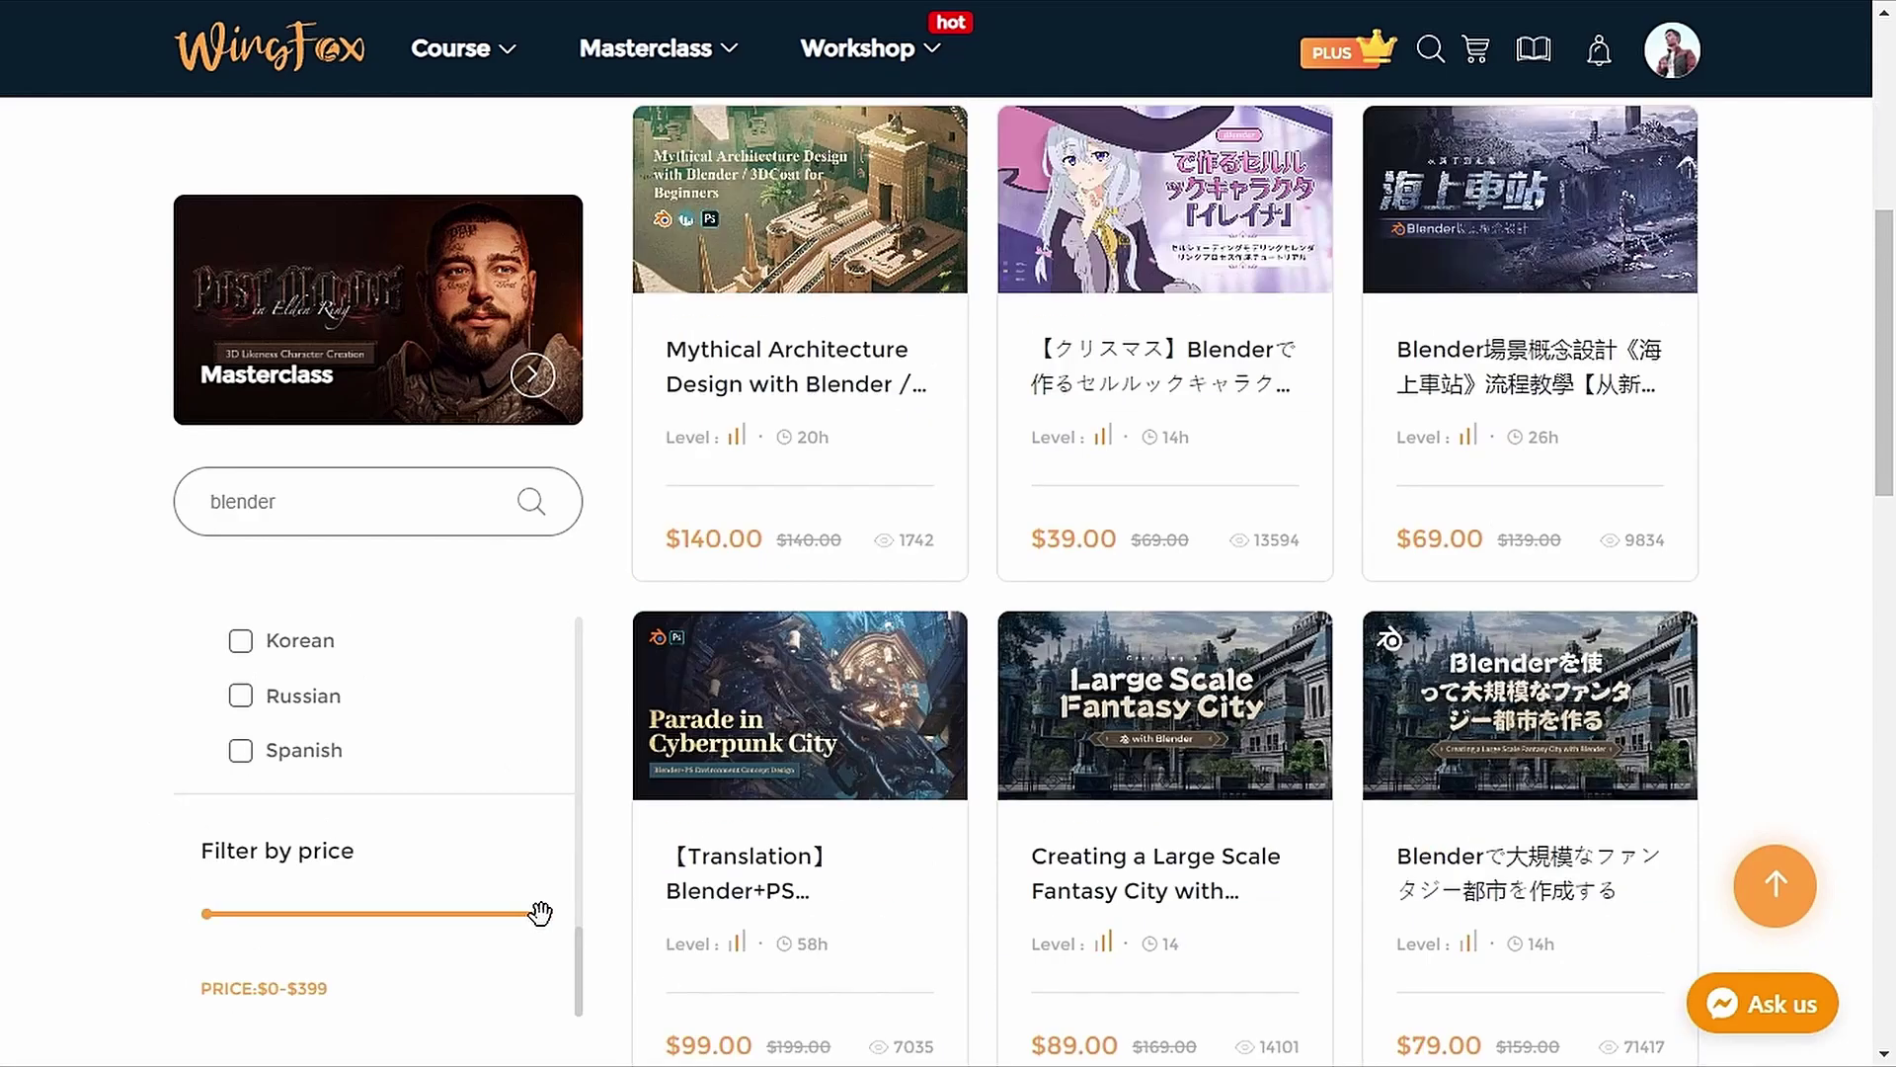
{"action": "left_click_drag", "start_coordinate": [345, 916], "coordinate": [541, 914]}
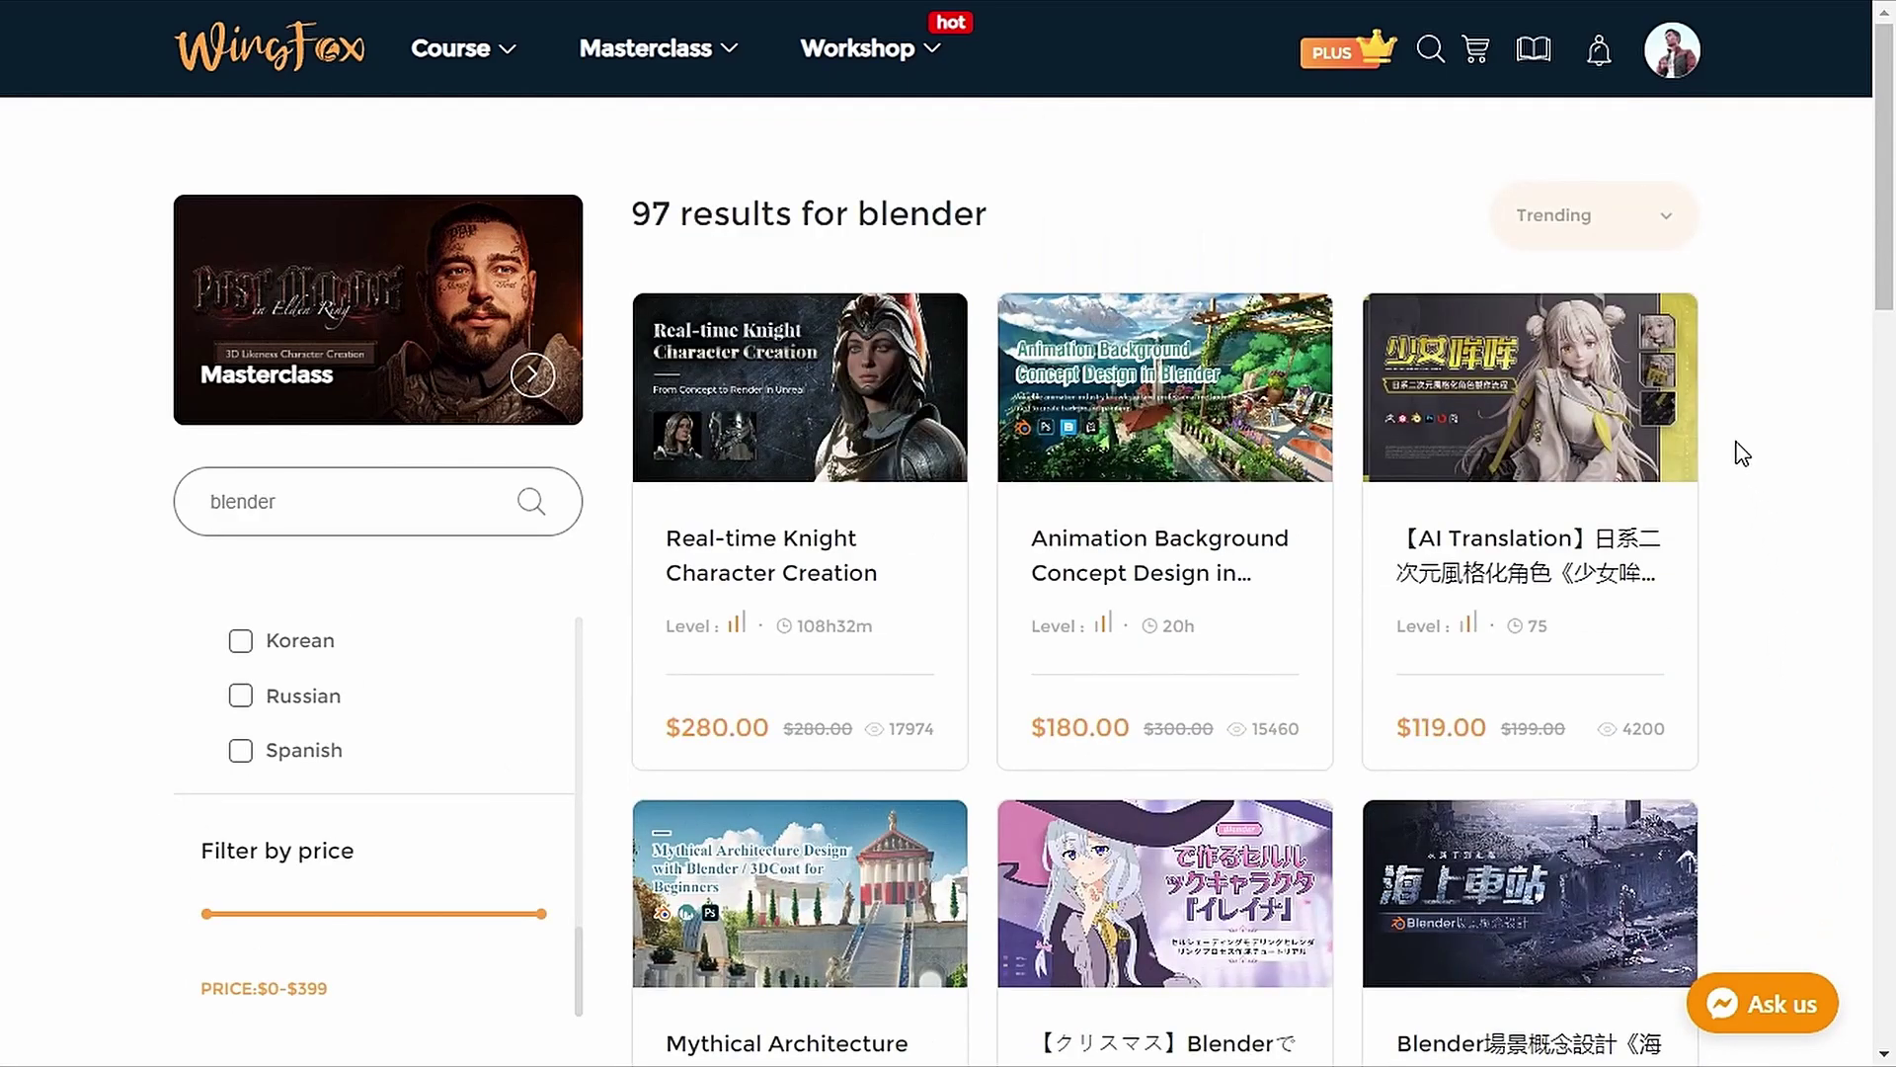
Look through the list of blender courses and open one course from the results
{"action": "scroll", "coordinate": [1782, 491], "scroll_direction": "down", "scroll_amount": 14}
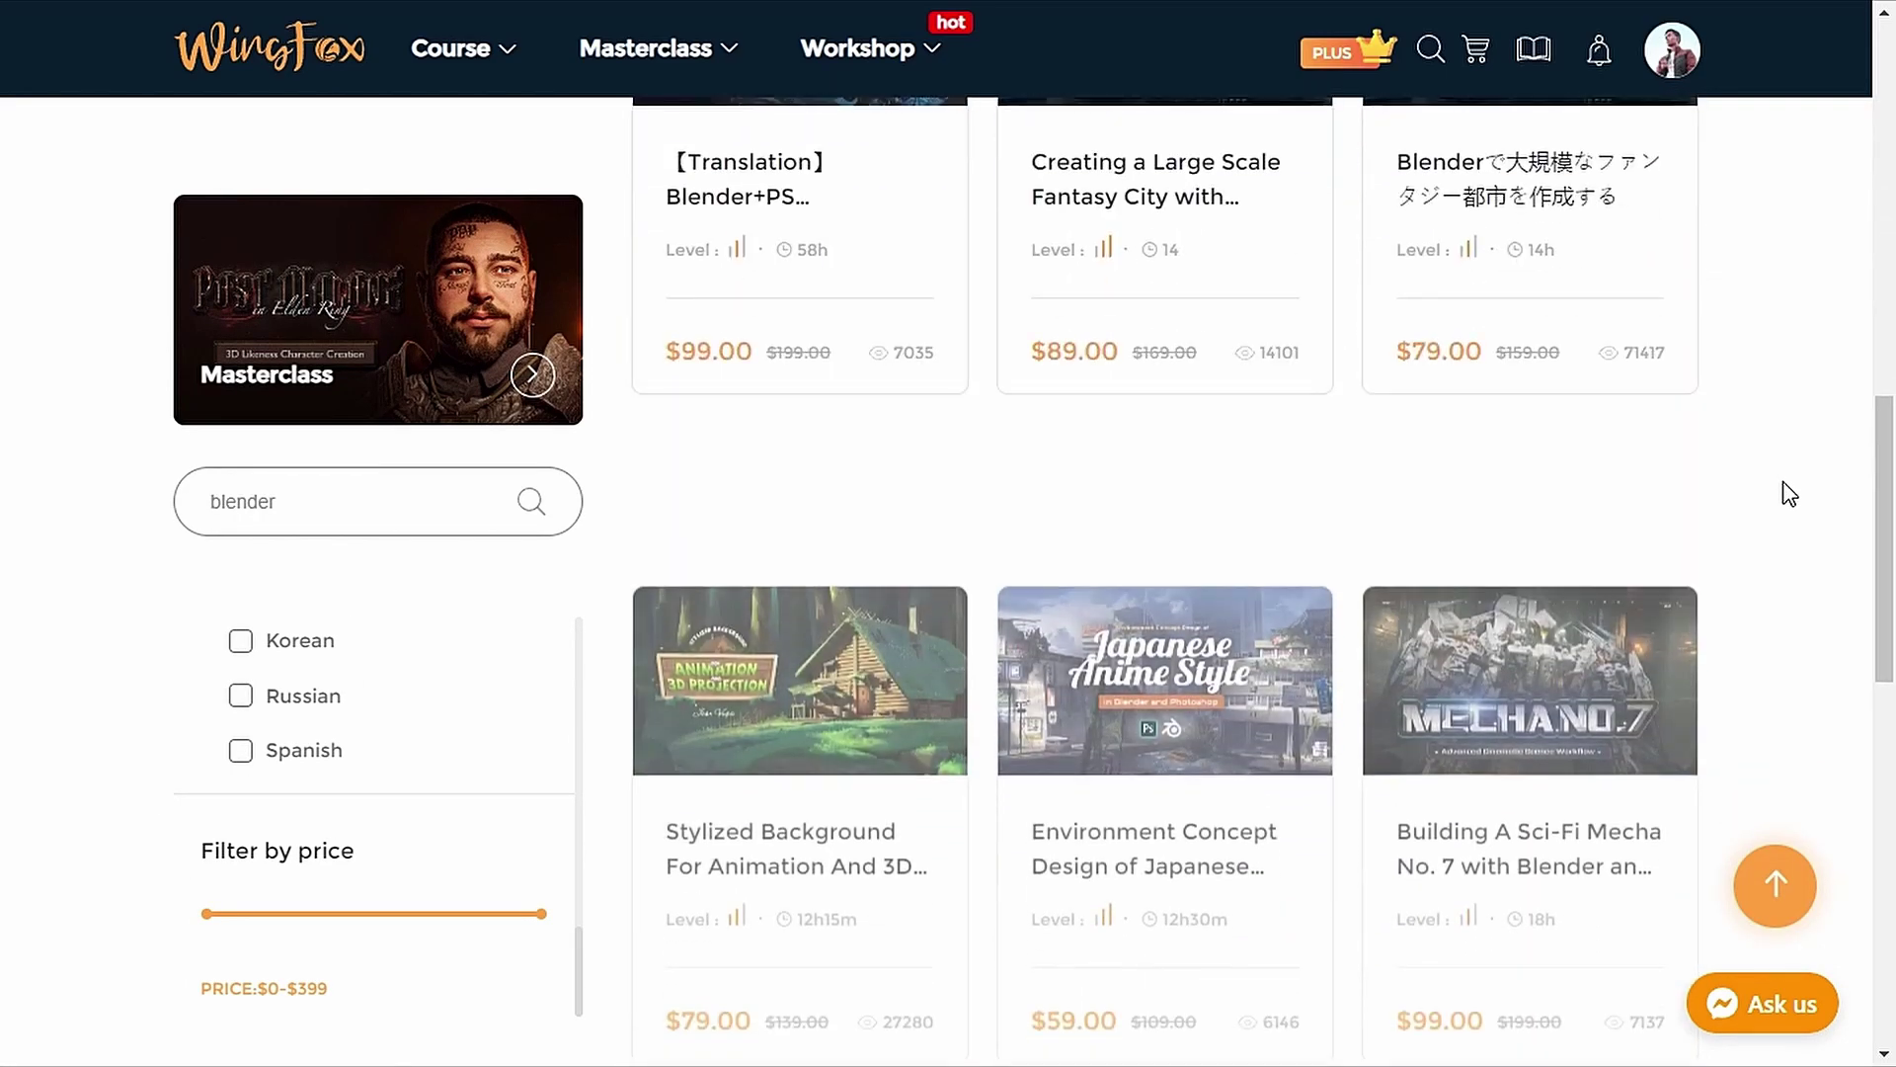
{"action": "scroll", "coordinate": [1790, 494], "scroll_direction": "down", "scroll_amount": 9}
{"action": "left_click", "coordinate": [1024, 779]}
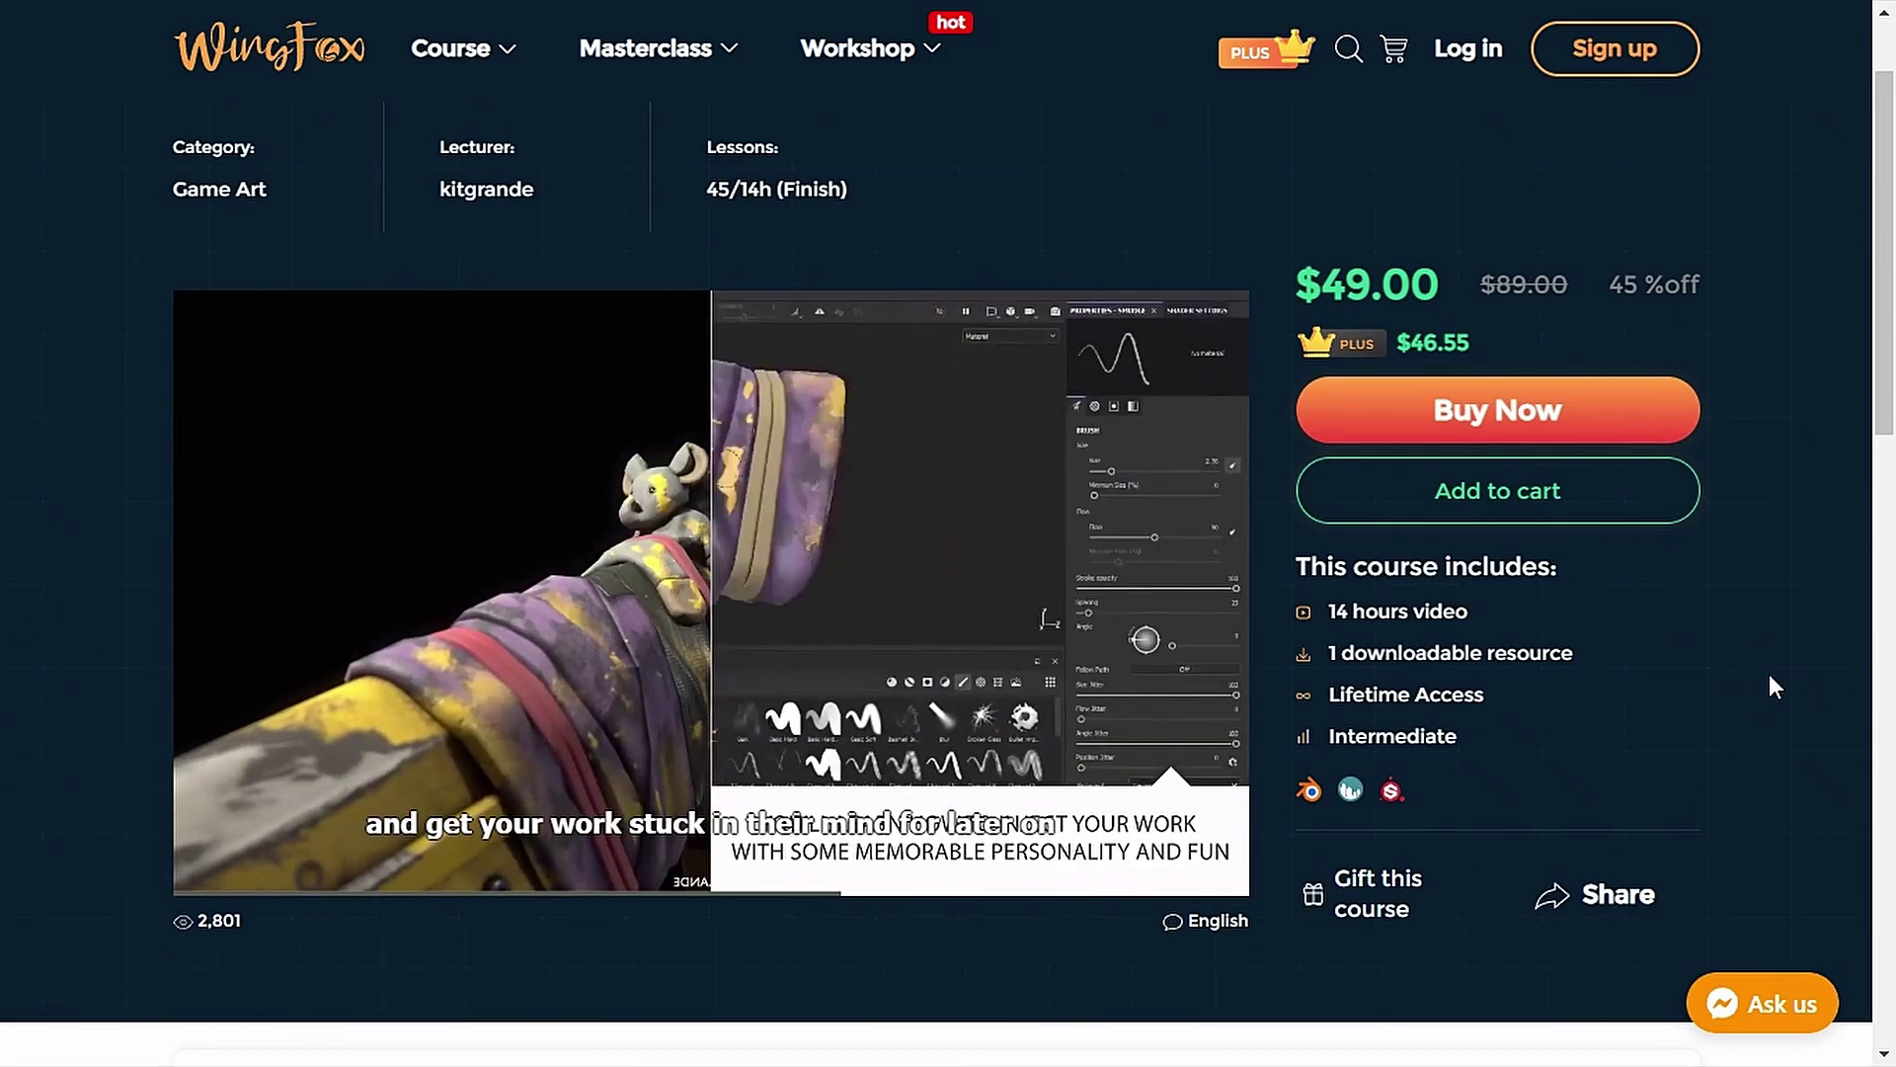
Examine the customised AAA weapon course page, including its update policy, introduction, recommend reasons, lecturer profile and case presentation
{"action": "scroll", "coordinate": [1769, 677], "scroll_direction": "down", "scroll_amount": 8}
{"action": "scroll", "coordinate": [1775, 686], "scroll_direction": "down", "scroll_amount": 10}
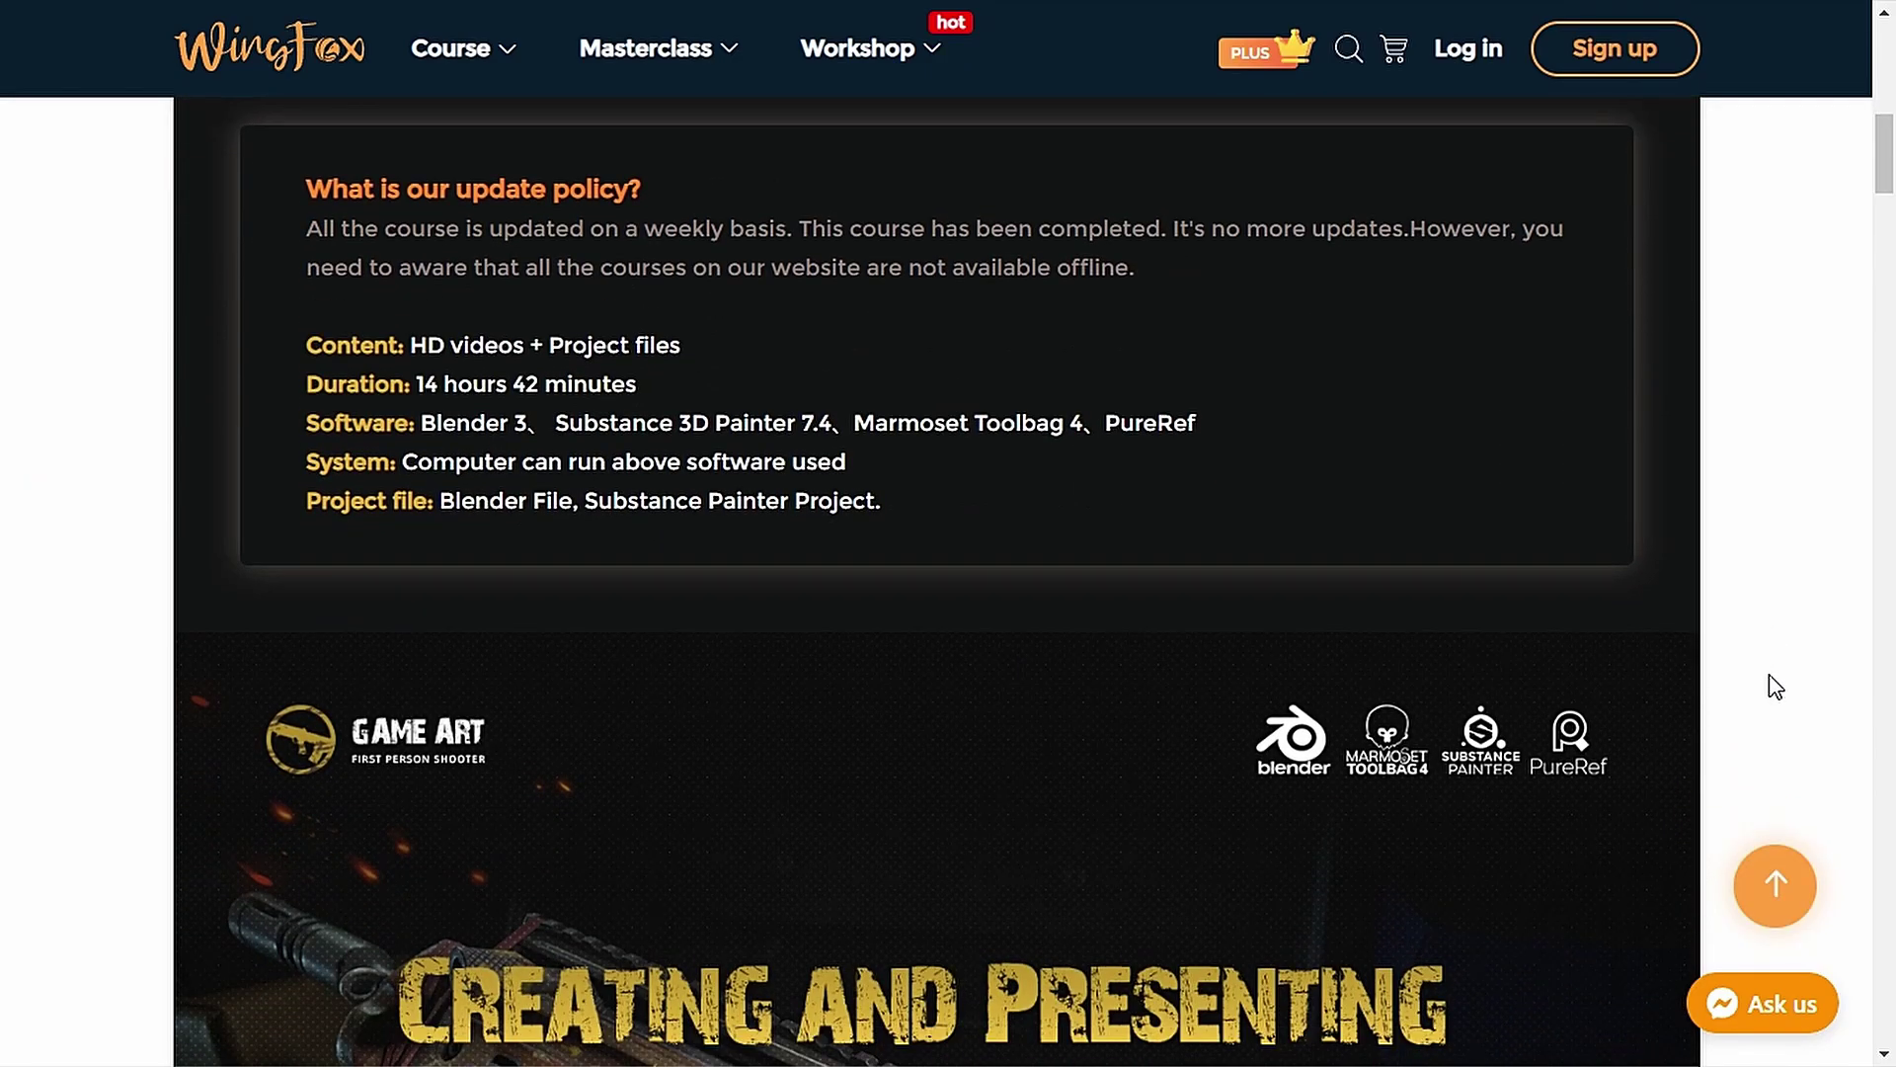
{"action": "scroll", "coordinate": [1775, 686], "scroll_direction": "down", "scroll_amount": 5}
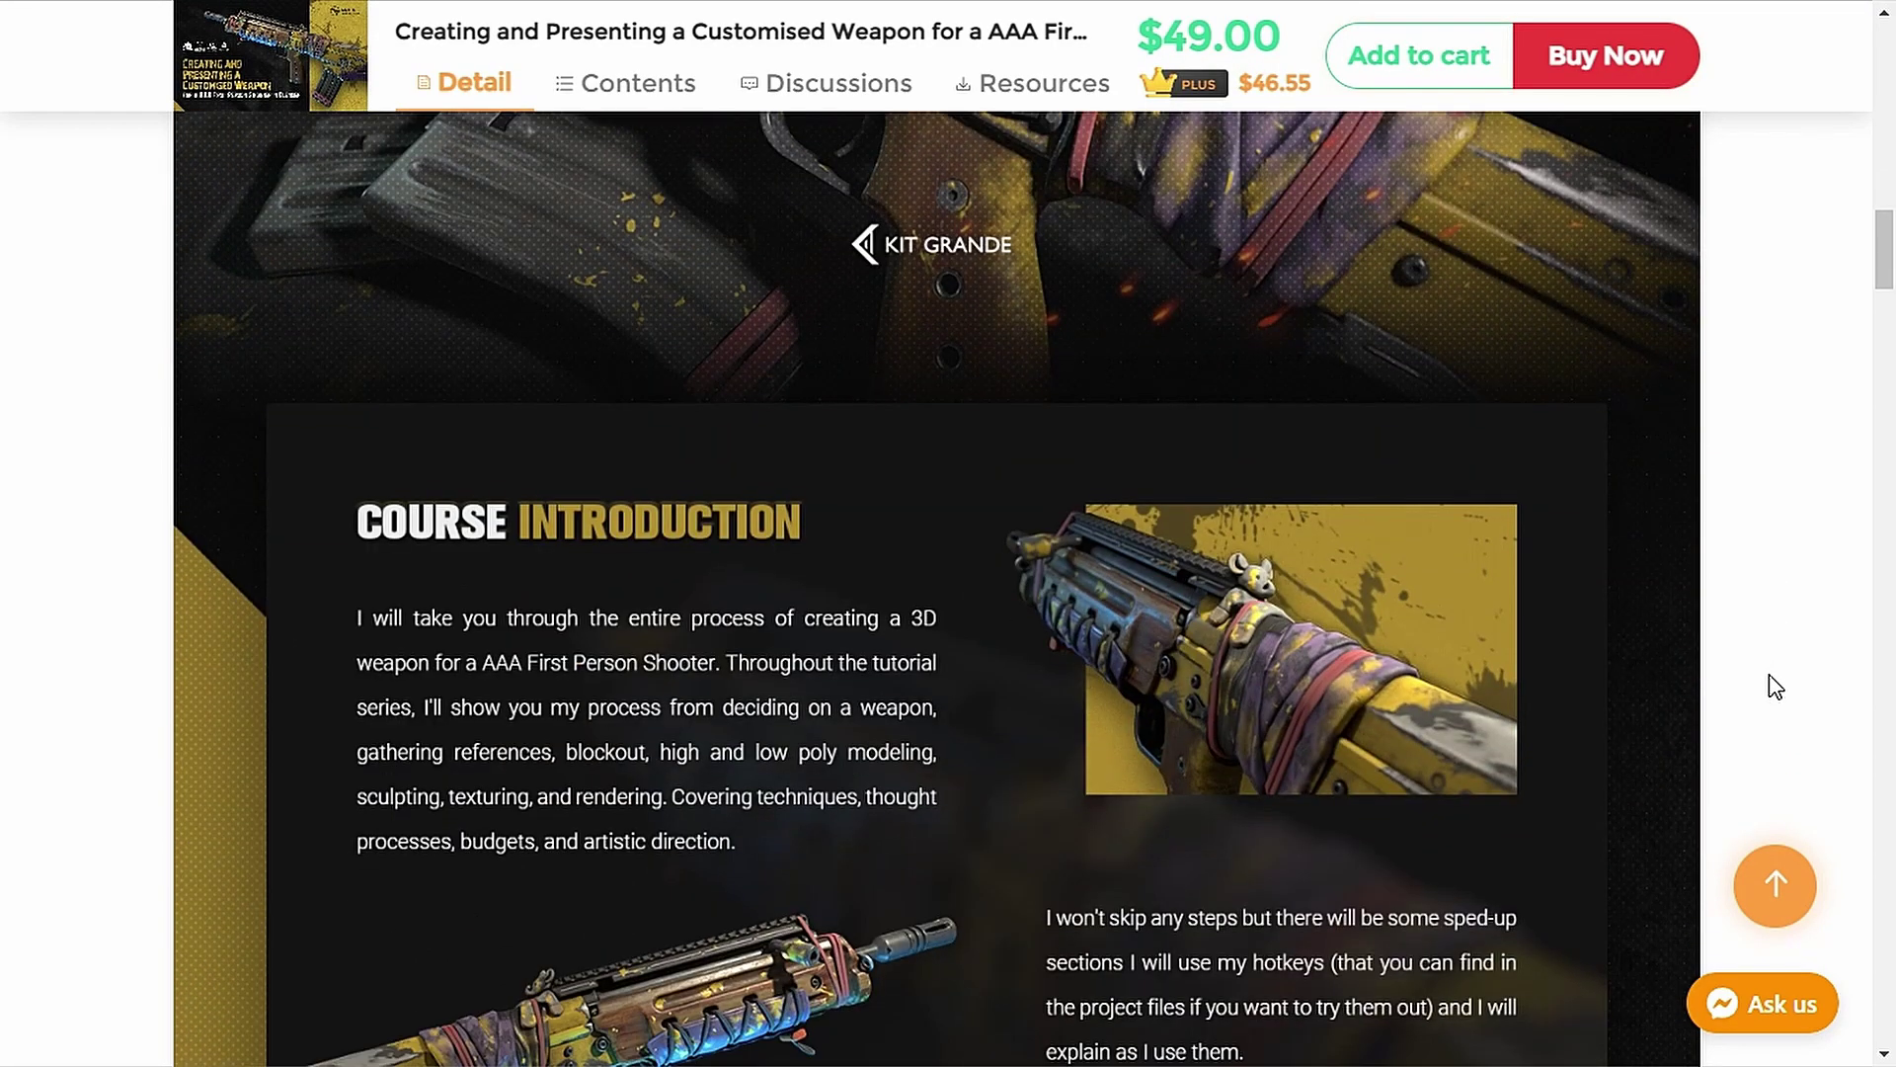
{"action": "scroll", "coordinate": [1775, 686], "scroll_direction": "down", "scroll_amount": 10}
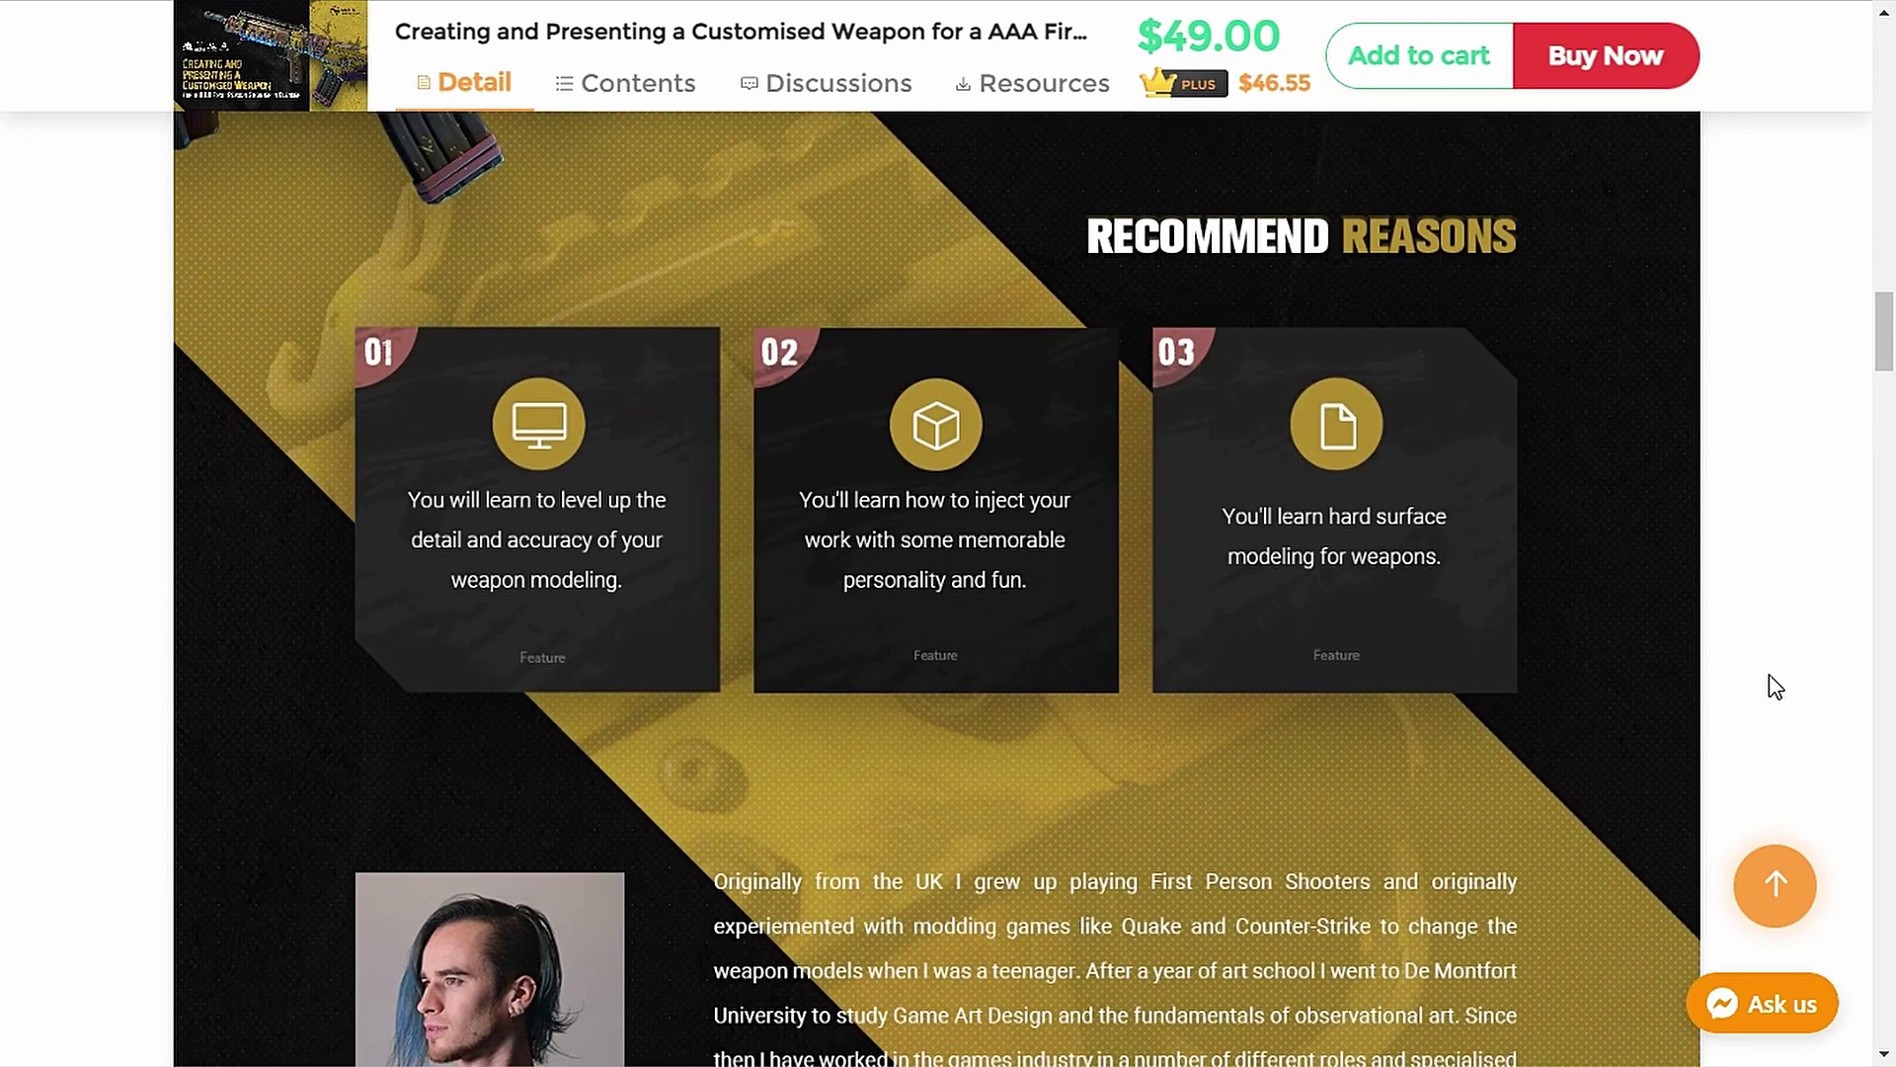
{"action": "scroll", "coordinate": [1775, 686], "scroll_direction": "down", "scroll_amount": 5}
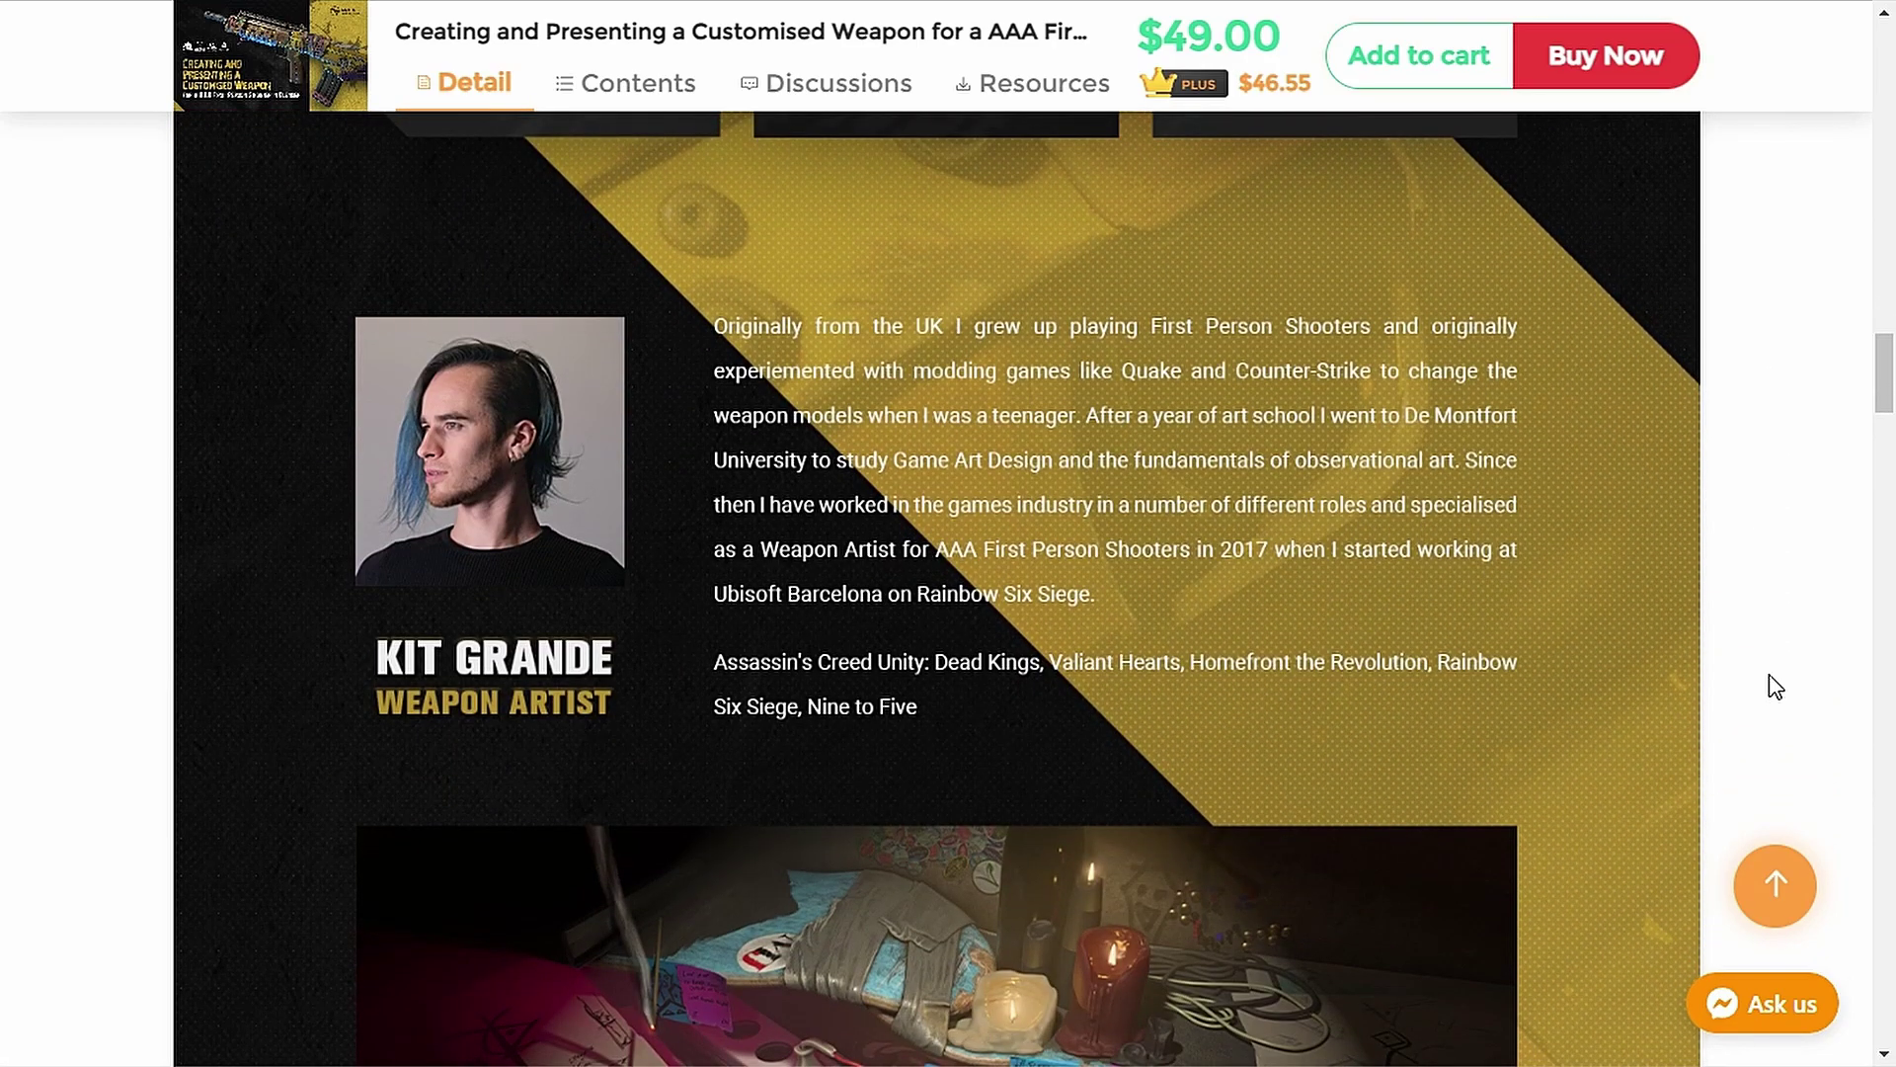
{"action": "scroll", "coordinate": [1775, 686], "scroll_direction": "down", "scroll_amount": 10}
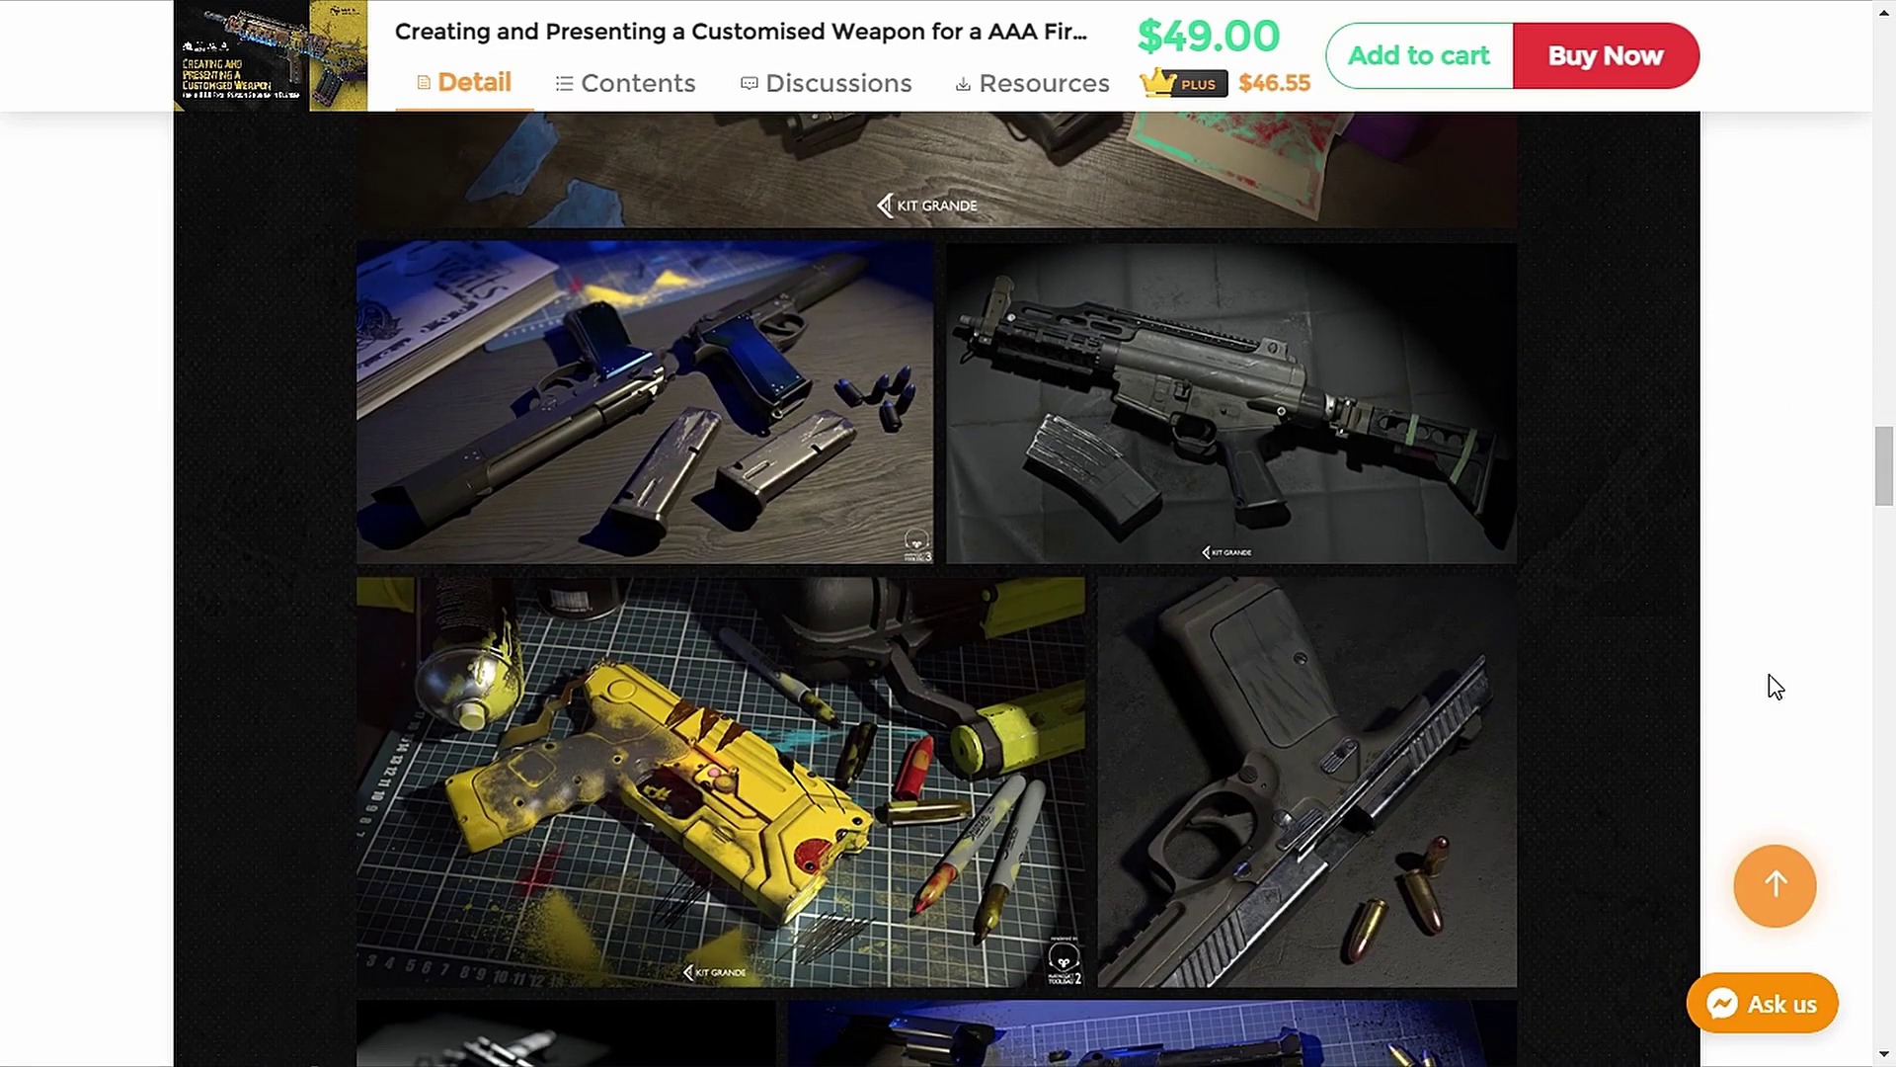
{"action": "scroll", "coordinate": [1774, 686], "scroll_direction": "down", "scroll_amount": 10}
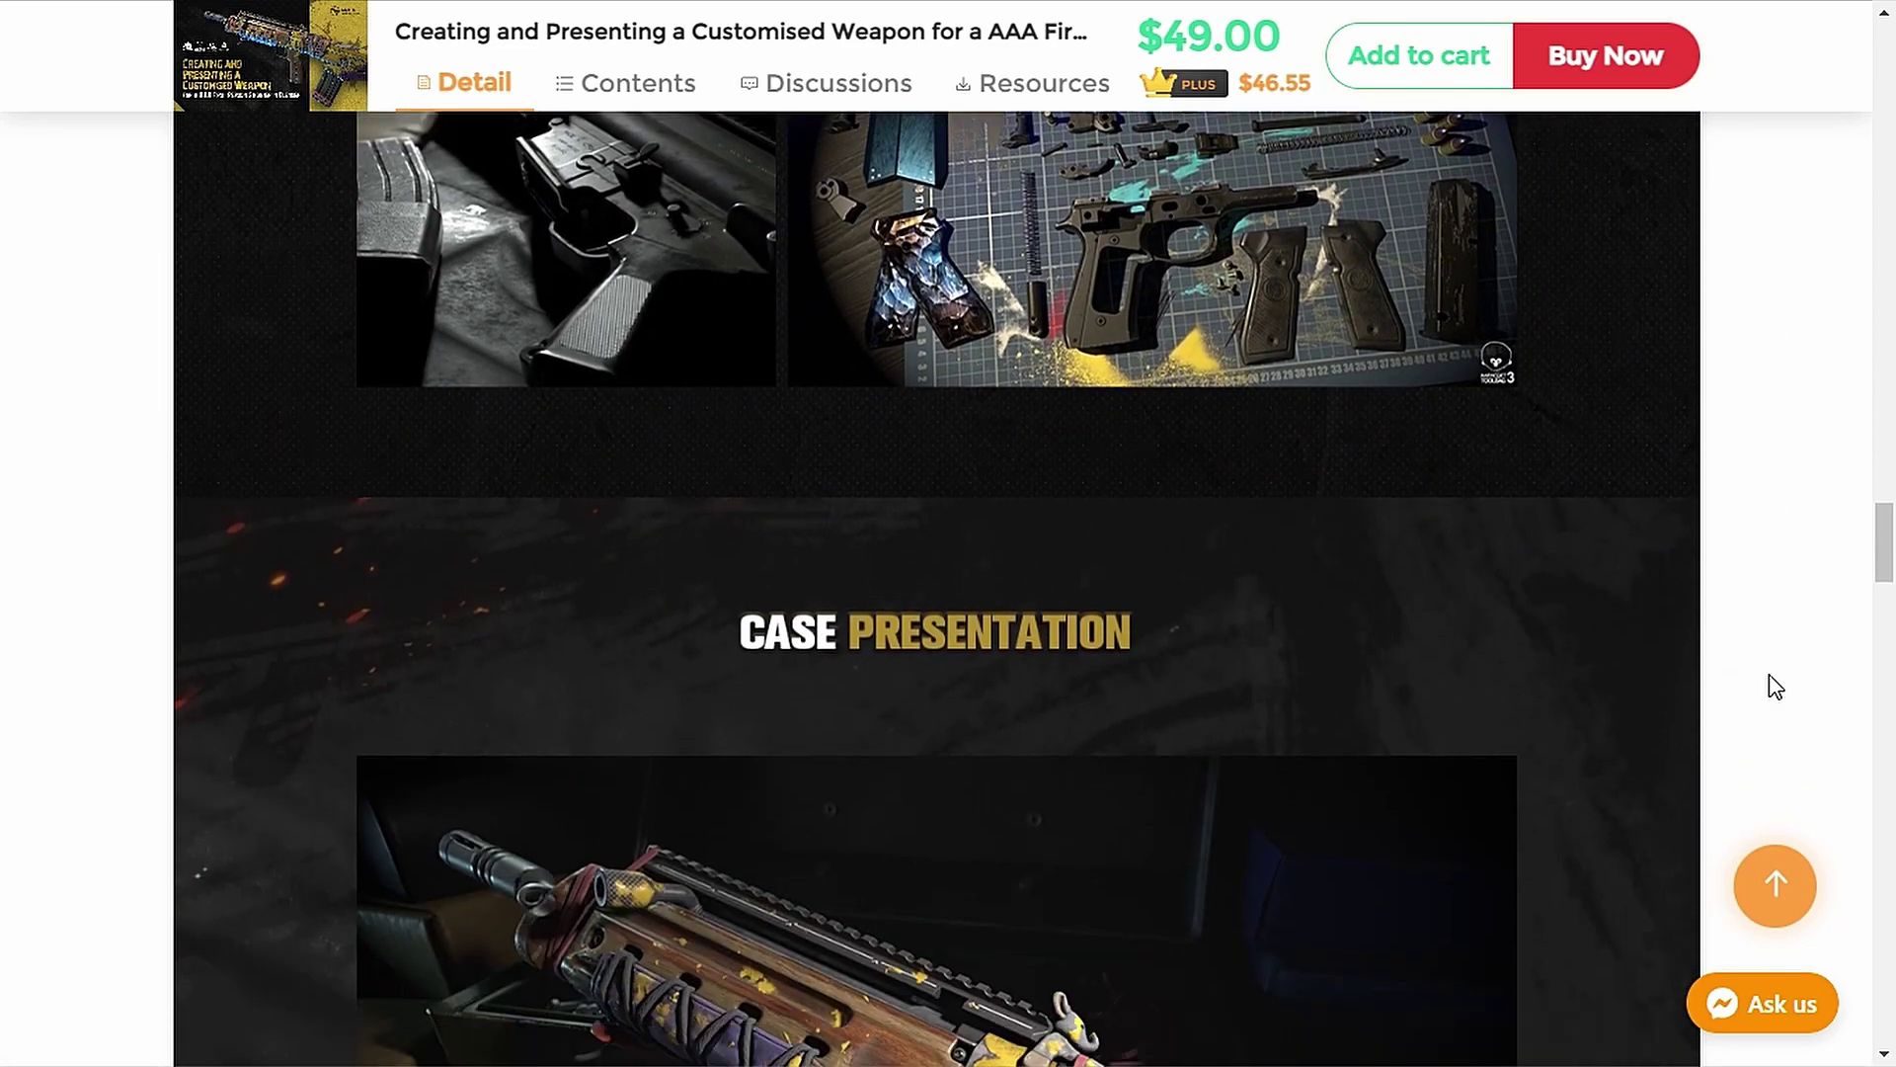
{"action": "scroll", "coordinate": [1775, 686], "scroll_direction": "down", "scroll_amount": 10}
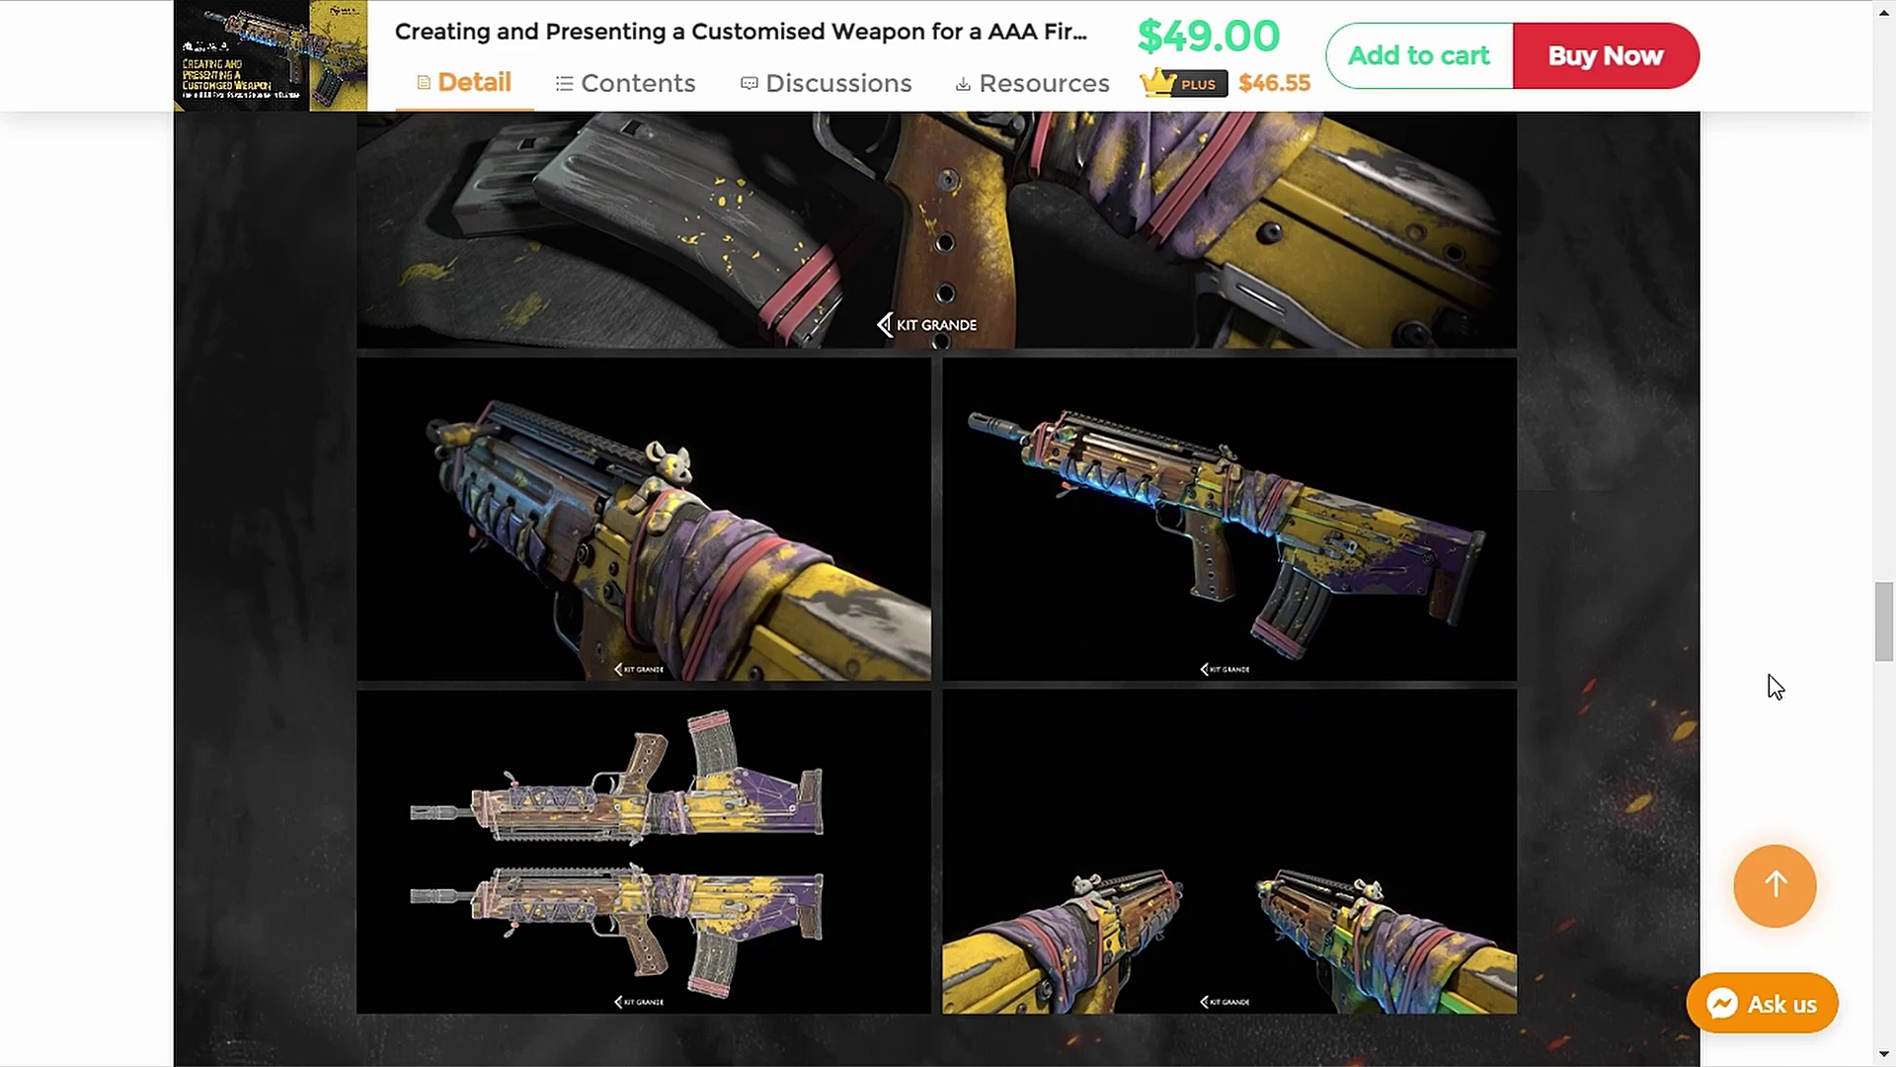
{"action": "scroll", "coordinate": [1775, 687], "scroll_direction": "down", "scroll_amount": 4}
{"action": "scroll", "coordinate": [1774, 686], "scroll_direction": "down", "scroll_amount": 4}
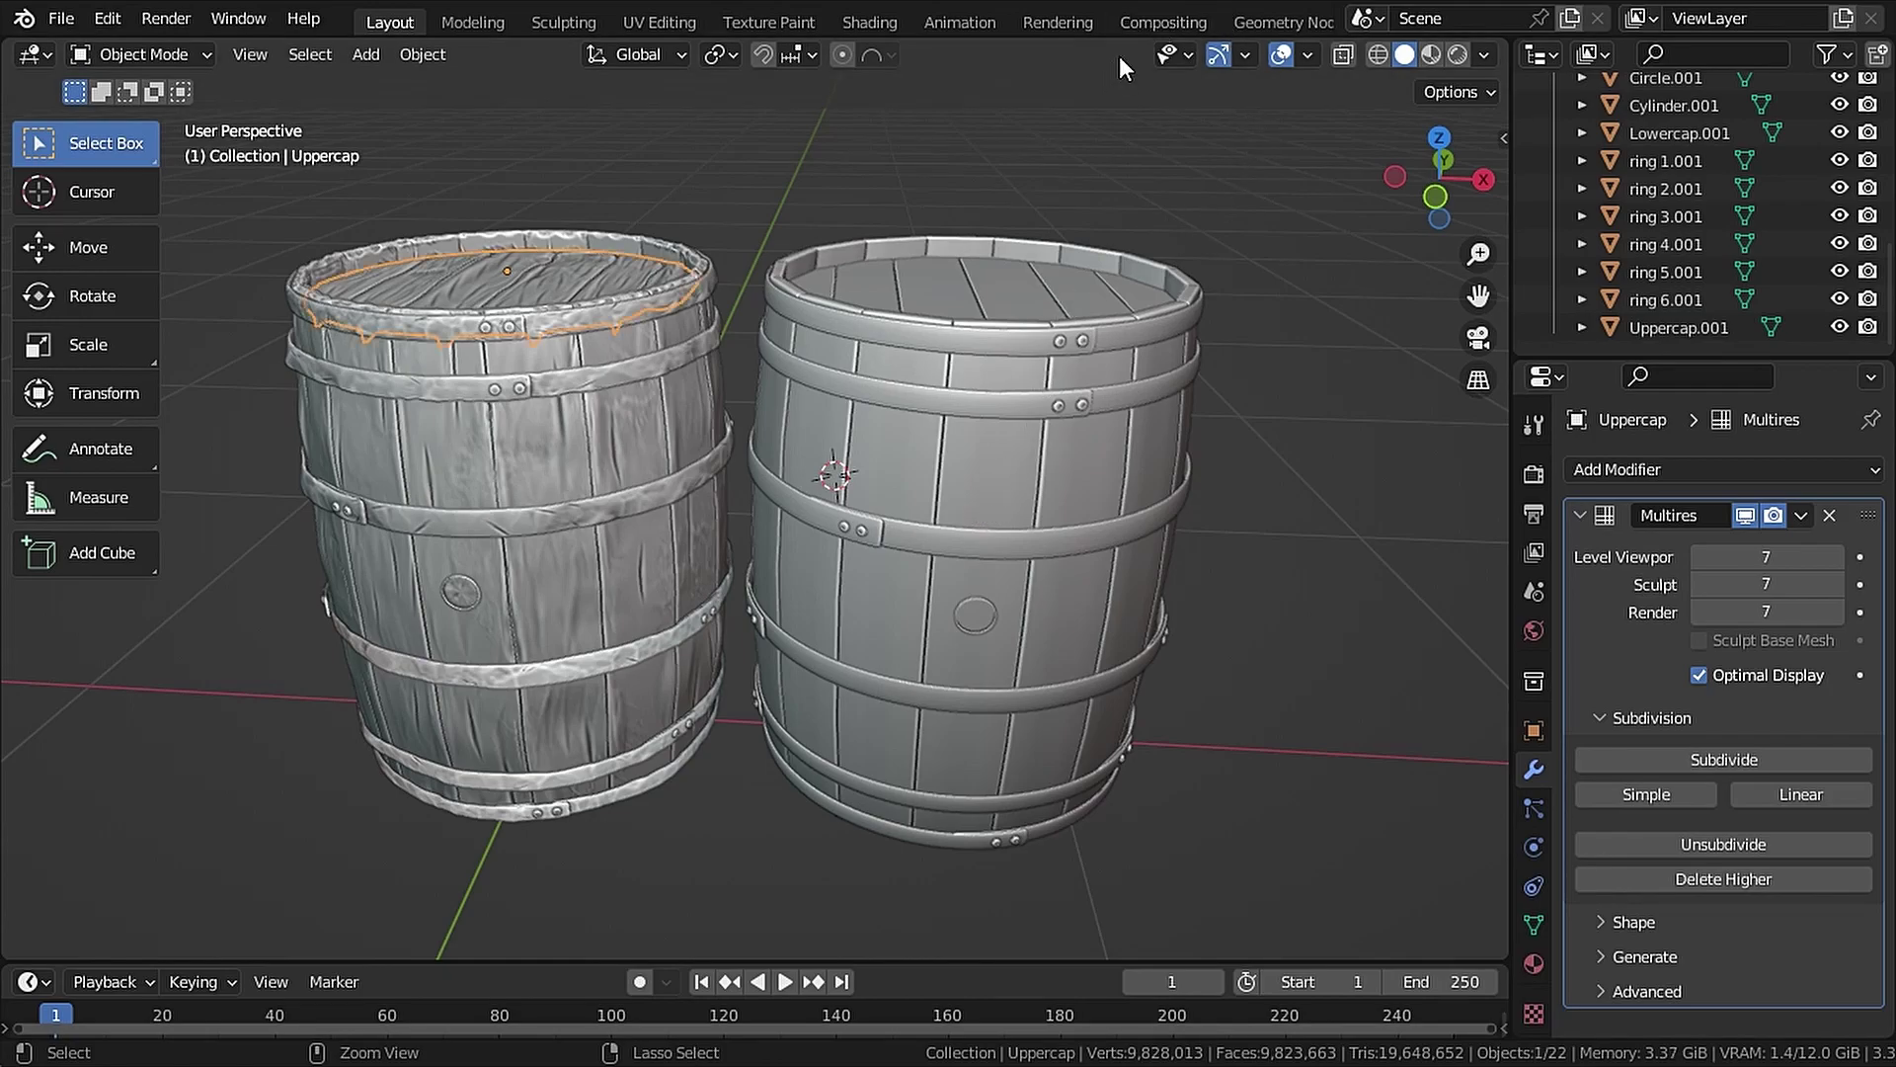
In Blender, raise the high-poly Uppercap's Multires viewport level one level at a time, past 4
{"action": "key", "text": "ctrl+z"}
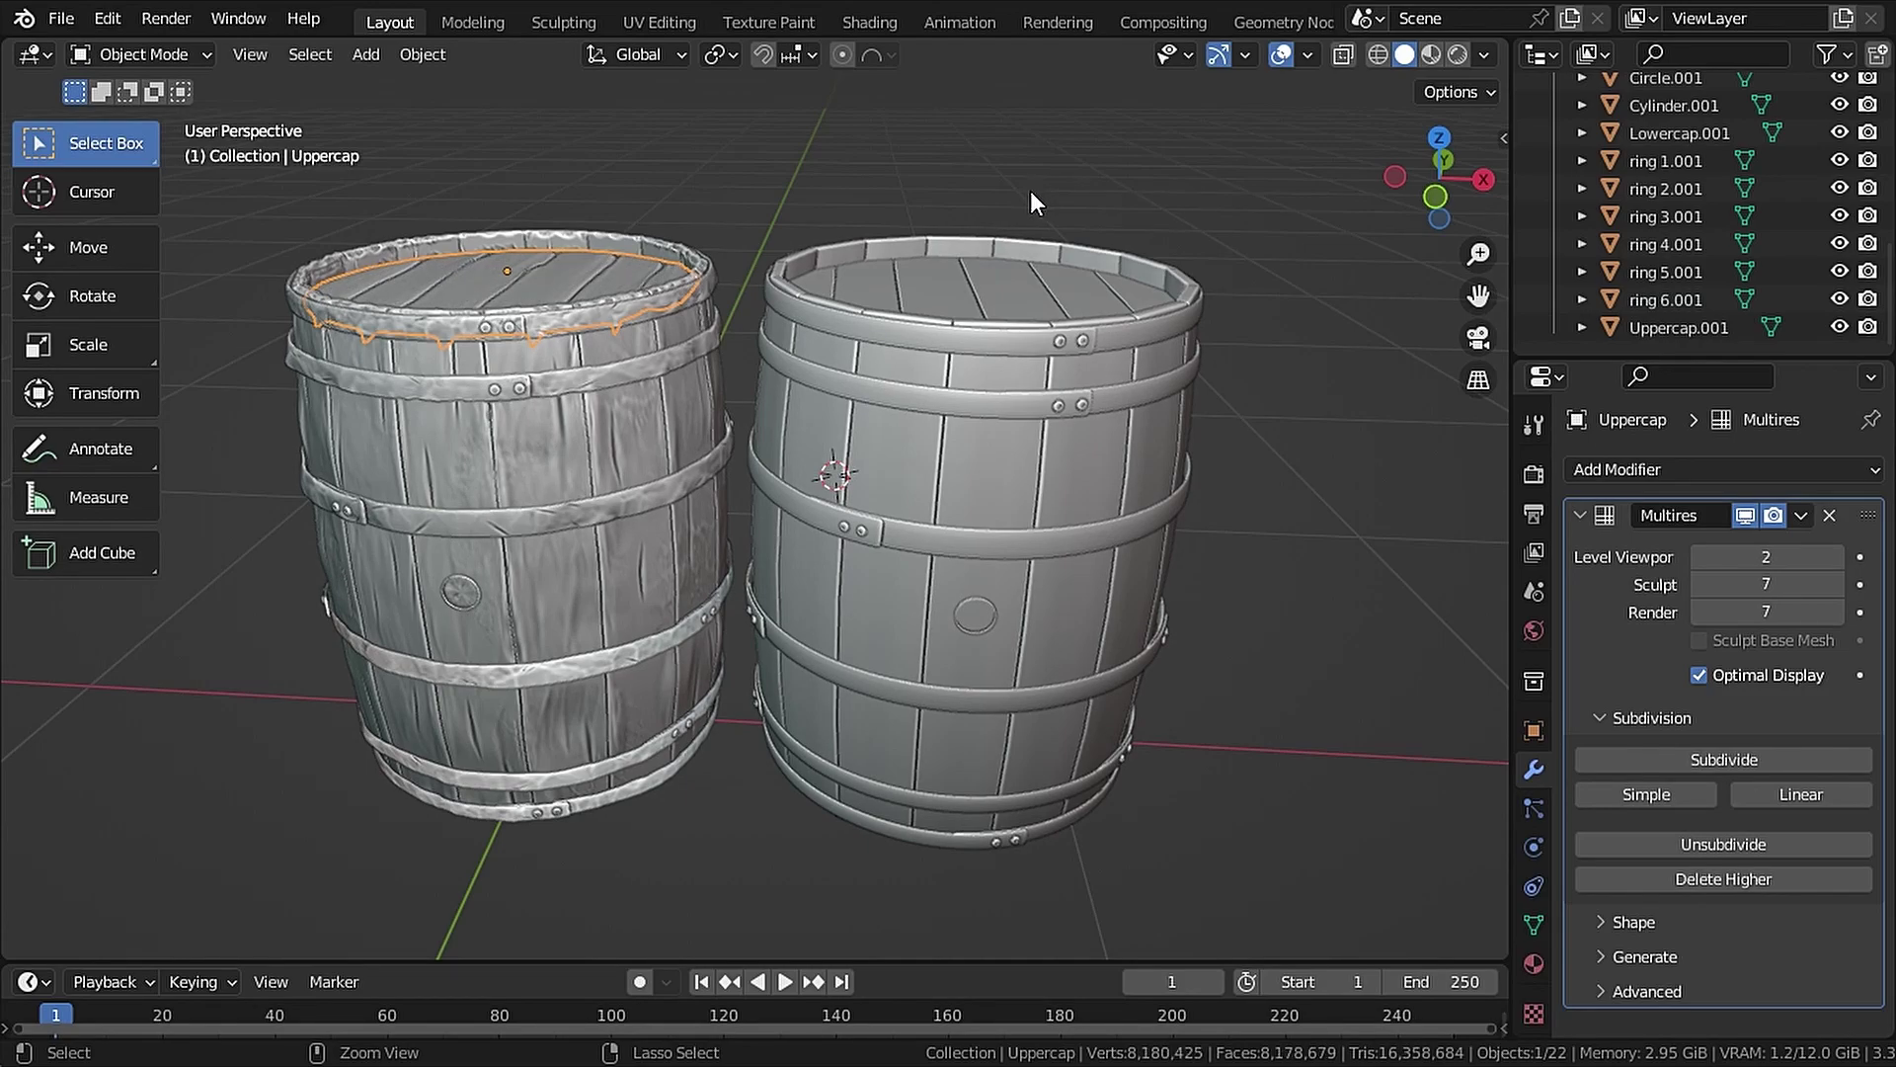
{"action": "left_click", "coordinate": [1840, 560]}
{"action": "left_click", "coordinate": [1841, 560]}
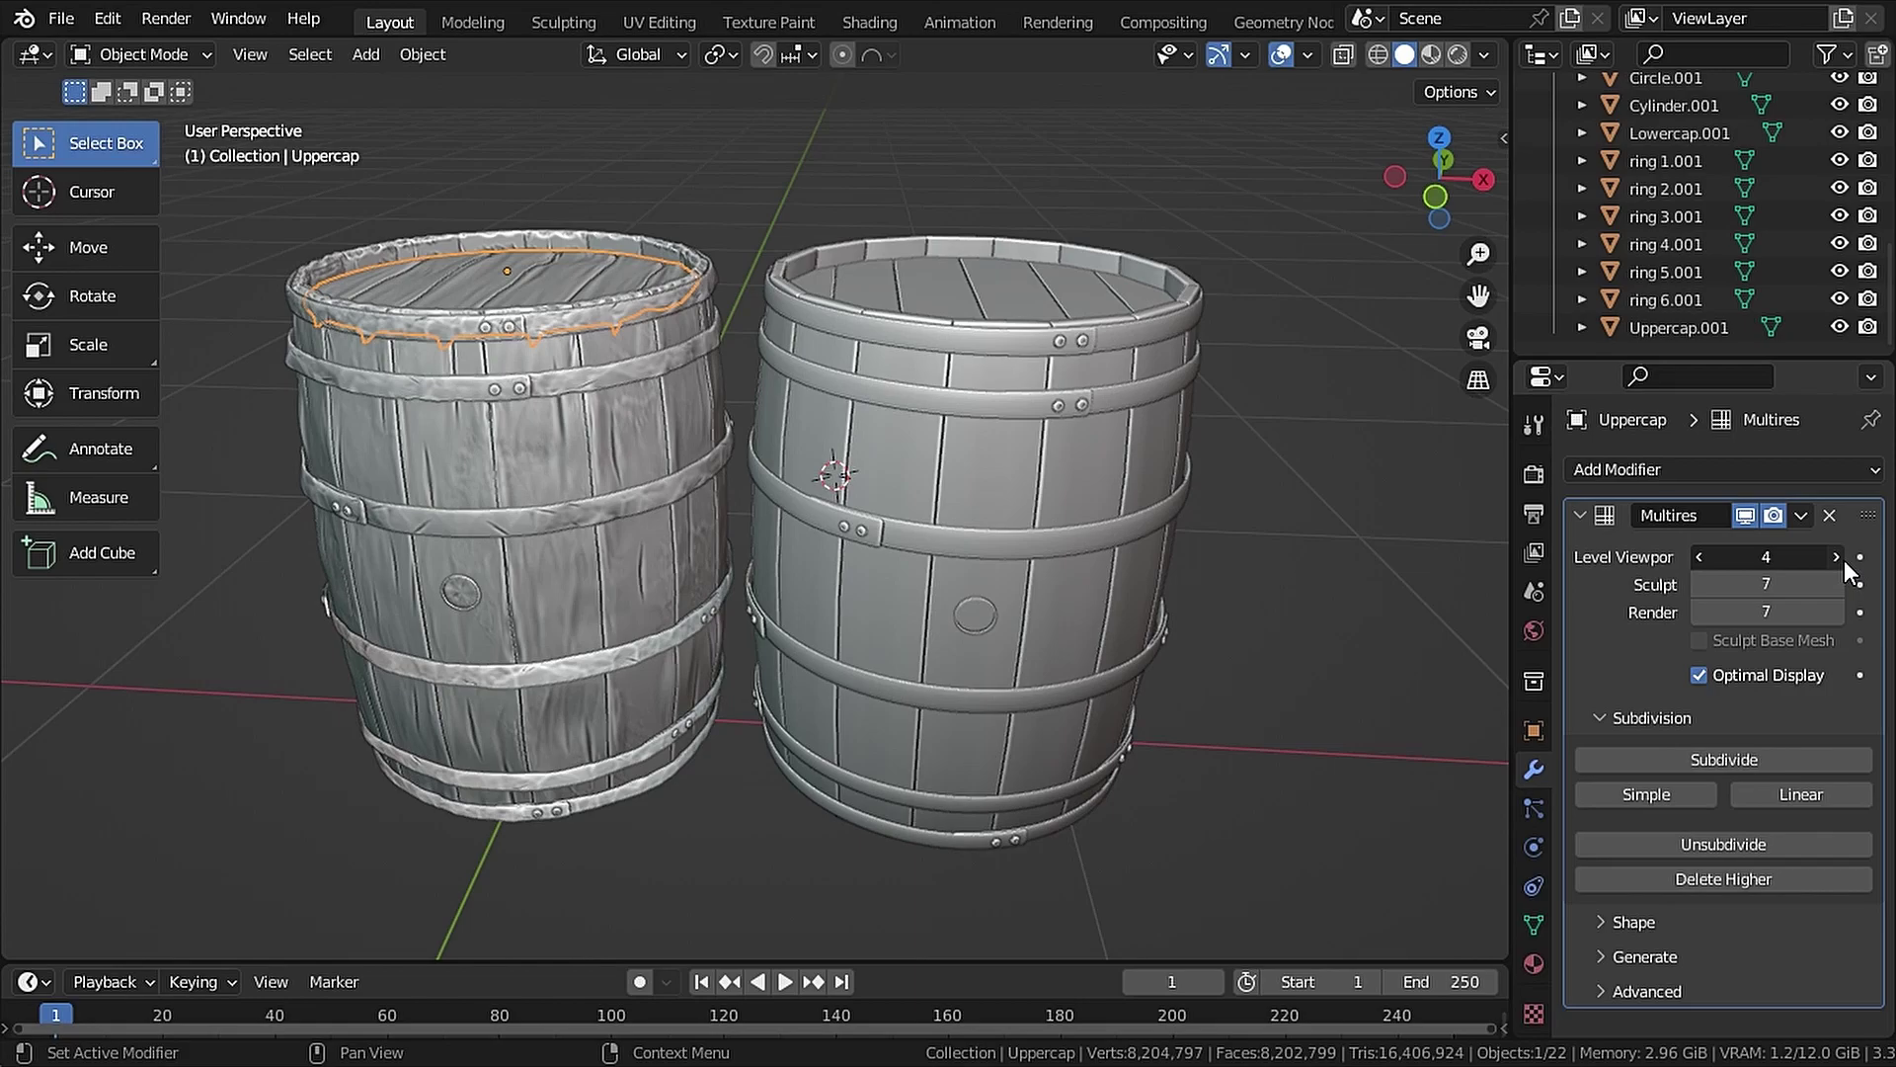
{"action": "left_click", "coordinate": [1841, 559]}
{"action": "left_click", "coordinate": [1840, 558]}
Export the selected cage mesh ring 2.002 as an FBX file into E:\3D stuff\New Folder
{"action": "left_click", "coordinate": [62, 18]}
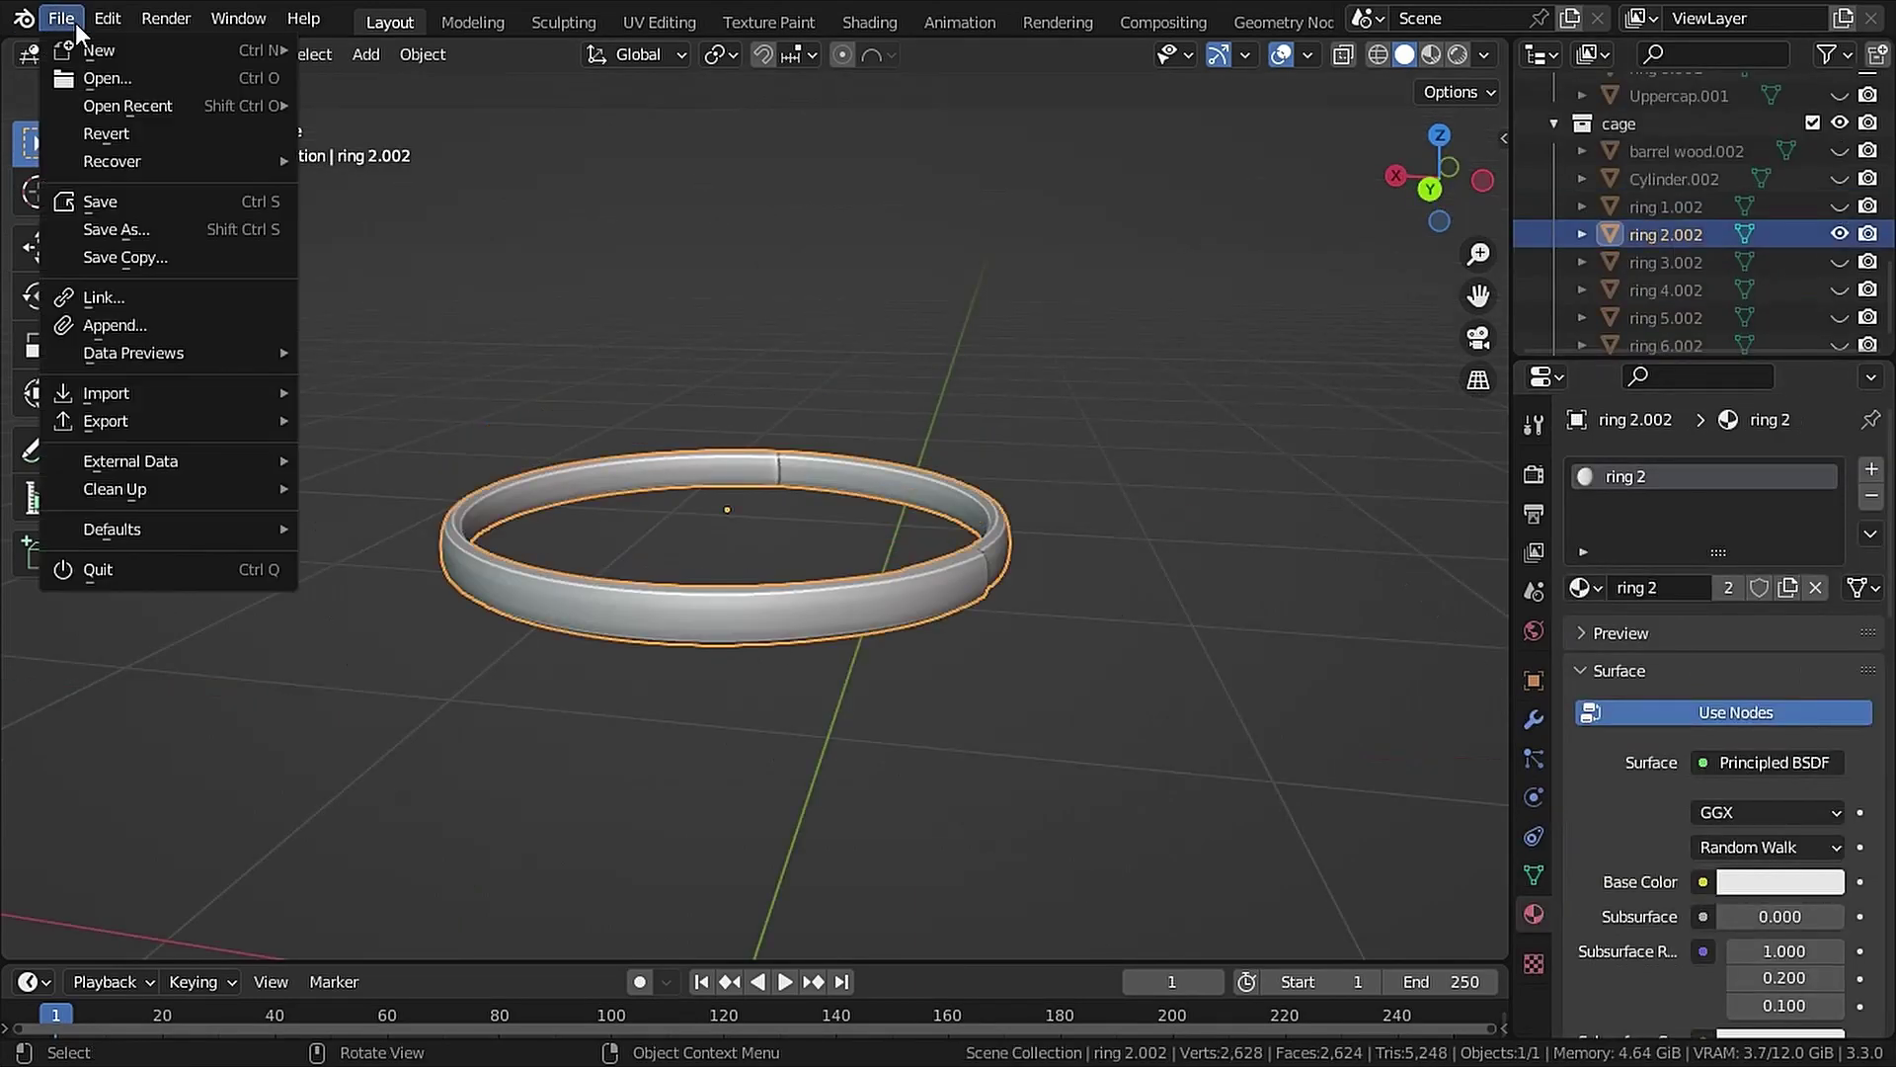
{"action": "left_click", "coordinate": [365, 583]}
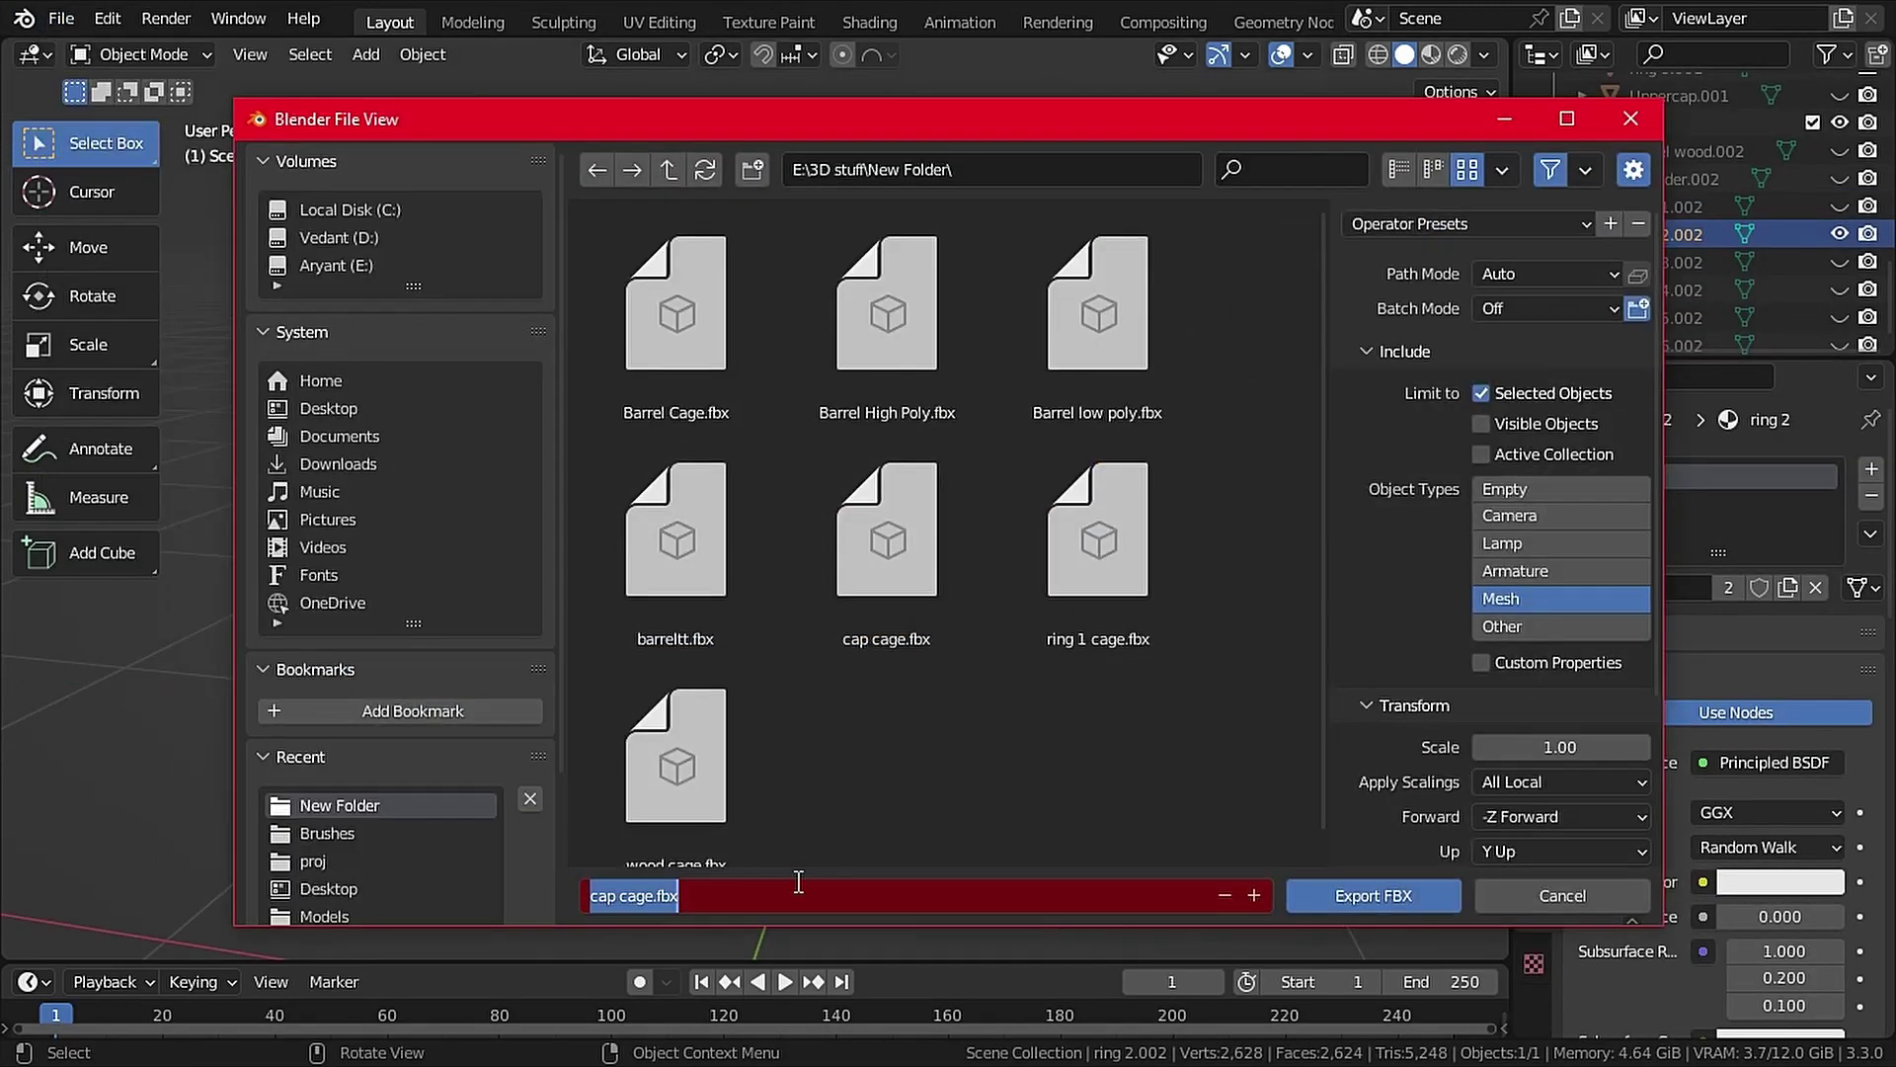
{"action": "left_click", "coordinate": [1373, 897]}
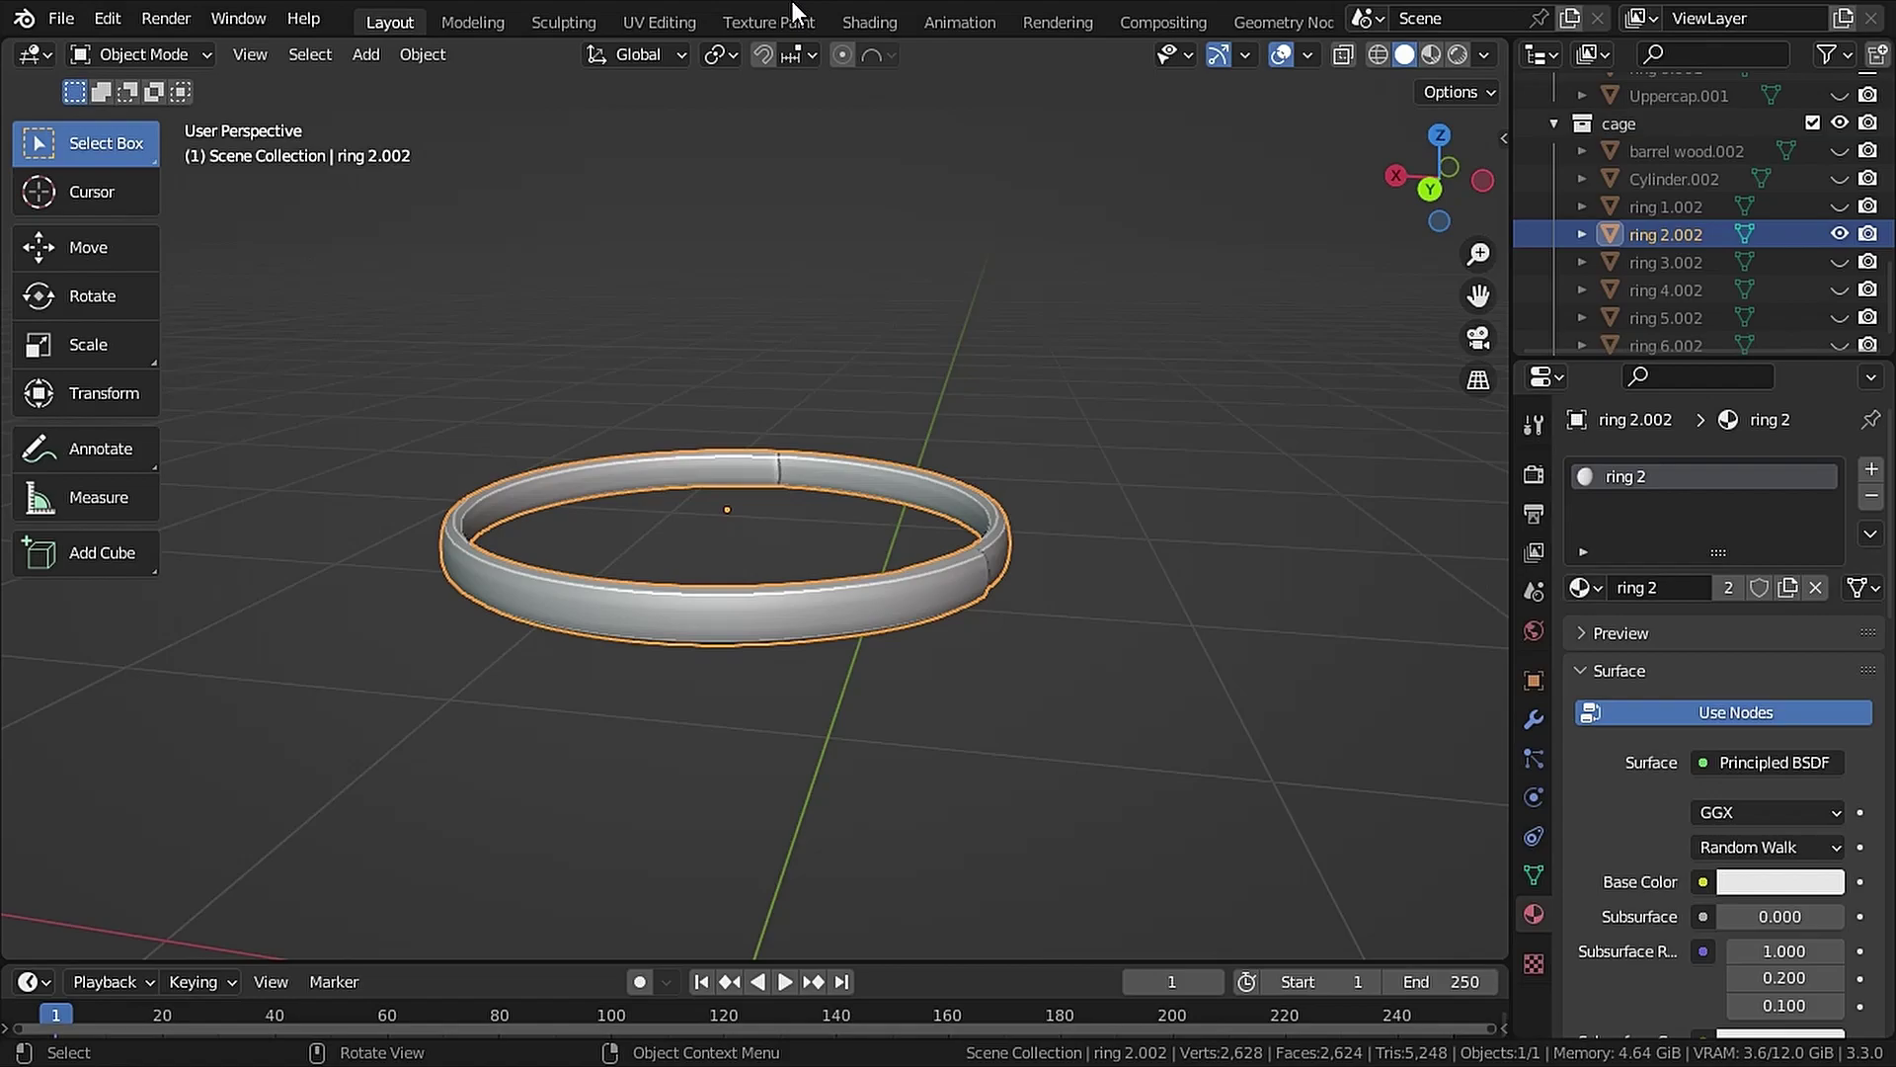
Hide ring 2.002 in the cage collection, show ring 3.002 and export it as its own FBX file
{"action": "left_click", "coordinate": [1840, 236]}
{"action": "left_click", "coordinate": [1840, 262]}
{"action": "left_click", "coordinate": [1670, 263]}
{"action": "left_click", "coordinate": [61, 18]}
{"action": "left_click", "coordinate": [366, 583]}
{"action": "left_click", "coordinate": [1385, 903]}
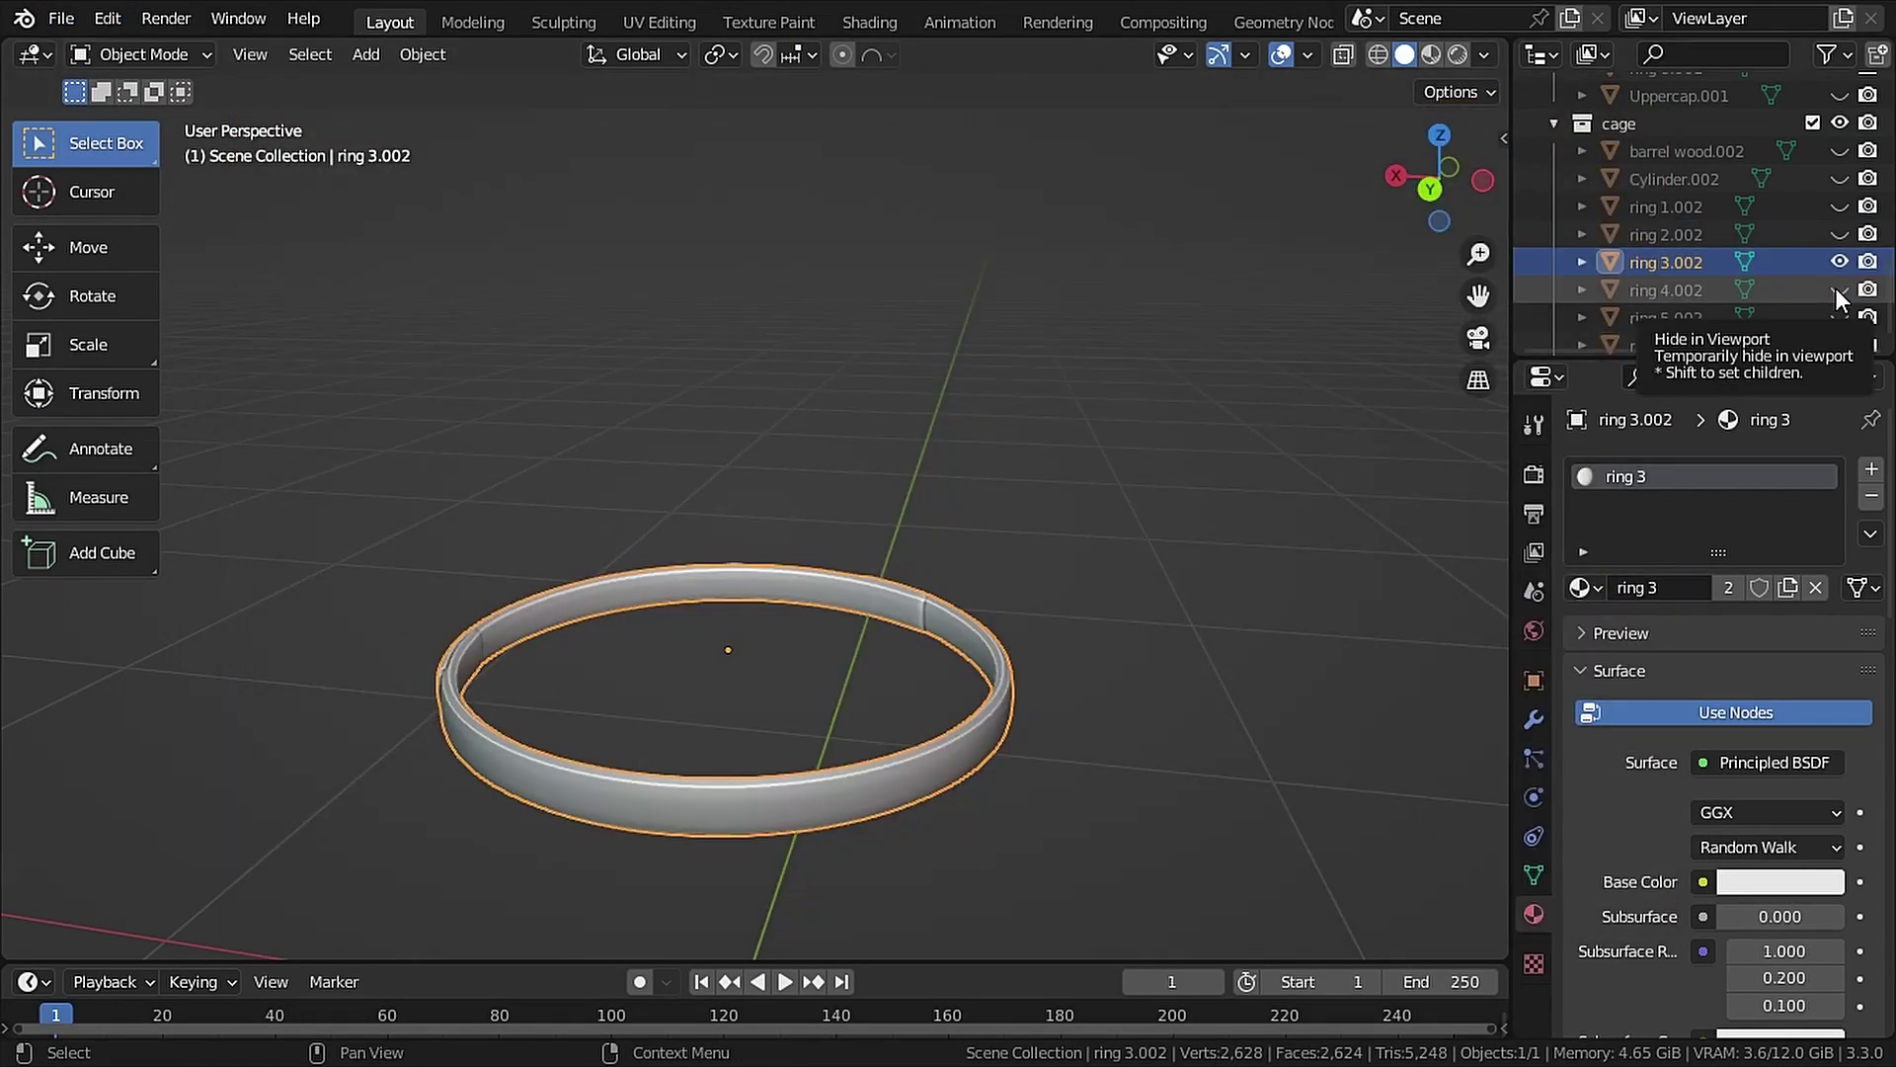
Show ring 4.002 in place of ring 3.002 and export it as a separately named FBX file
{"action": "left_click", "coordinate": [1840, 291]}
{"action": "left_click", "coordinate": [1840, 263]}
{"action": "left_click", "coordinate": [1684, 291]}
{"action": "left_click", "coordinate": [61, 18]}
{"action": "left_click", "coordinate": [385, 671]}
{"action": "double_click", "coordinate": [626, 899]}
{"action": "left_click", "coordinate": [1389, 904]}
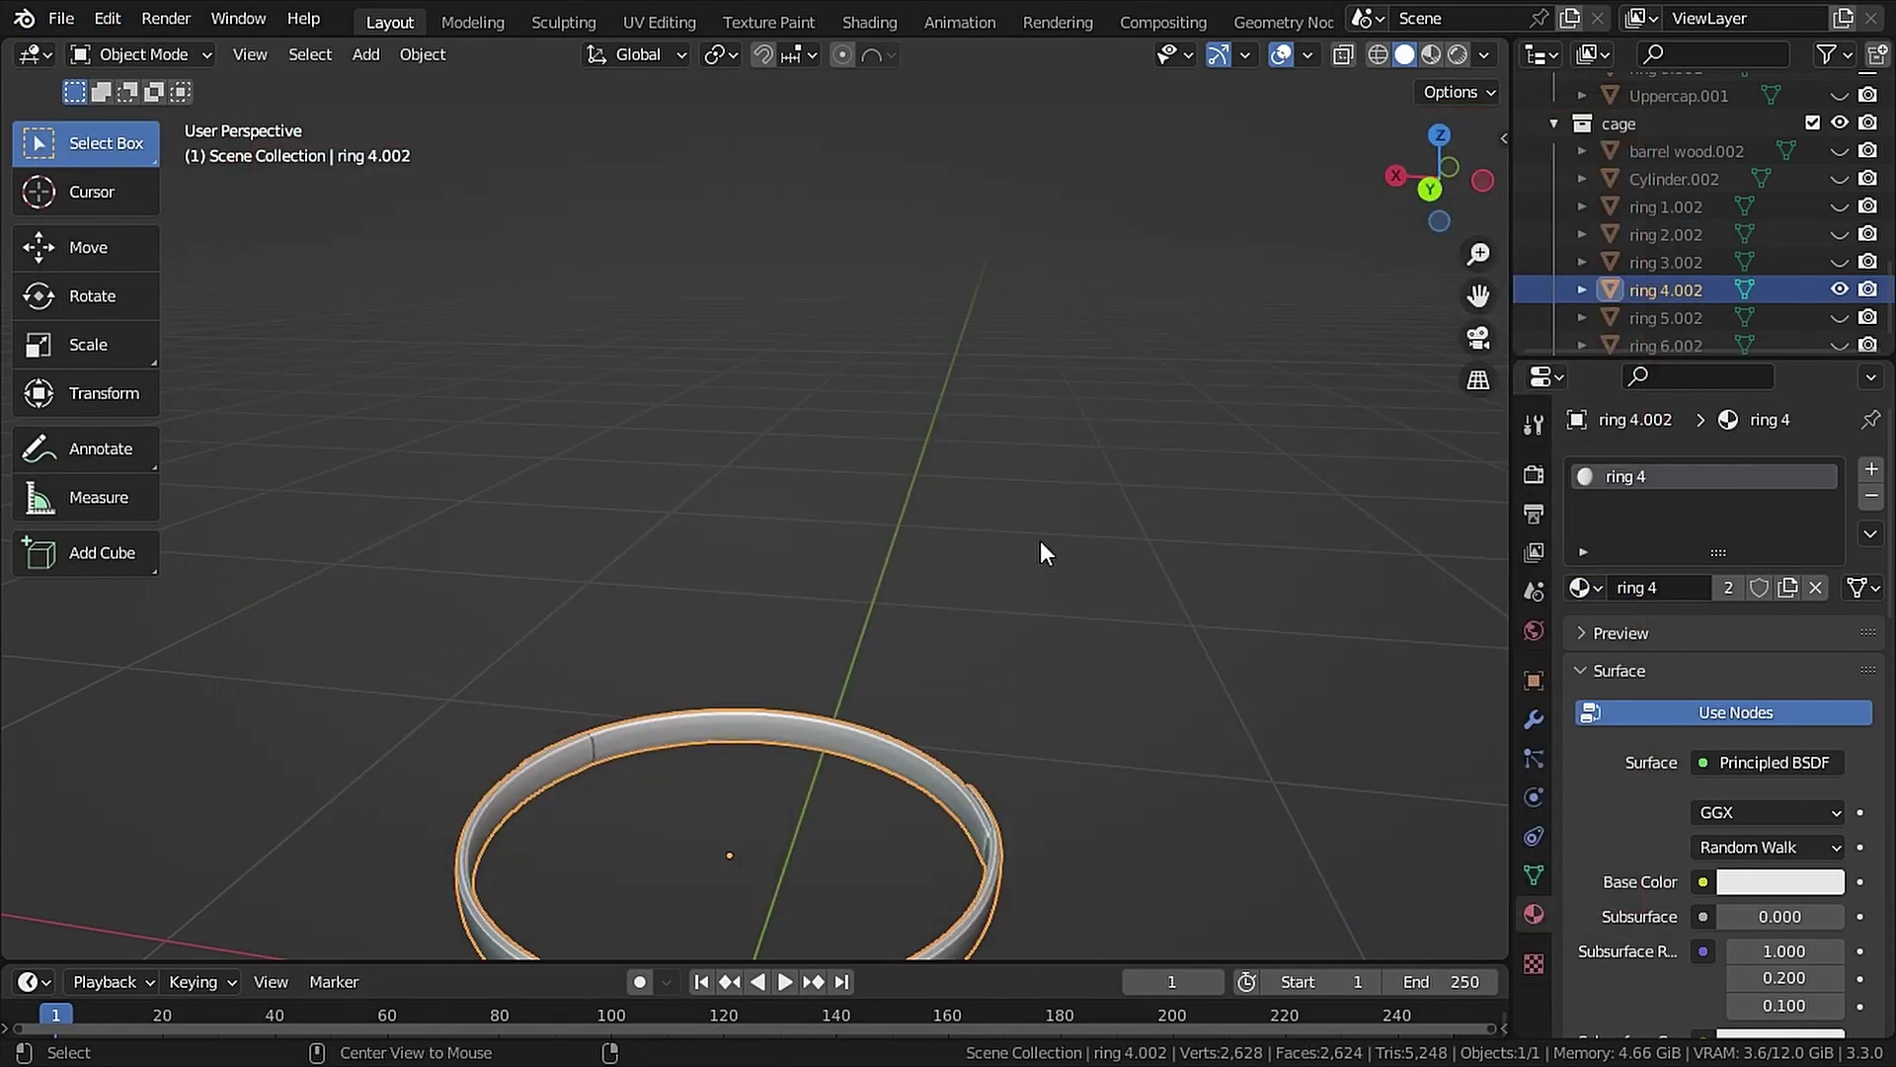
Swap the visible cage ring from ring 4.002 to ring 5.002 and export it as FBX with ring number 5 in the file name
{"action": "scroll", "coordinate": [1840, 290], "scroll_direction": "down", "scroll_amount": 1}
{"action": "left_click", "coordinate": [1840, 244]}
{"action": "left_click", "coordinate": [1841, 272]}
{"action": "left_click", "coordinate": [1684, 272]}
{"action": "left_click", "coordinate": [61, 18]}
{"action": "left_click", "coordinate": [385, 671]}
{"action": "type", "text": "5"}
{"action": "left_click", "coordinate": [1390, 896]}
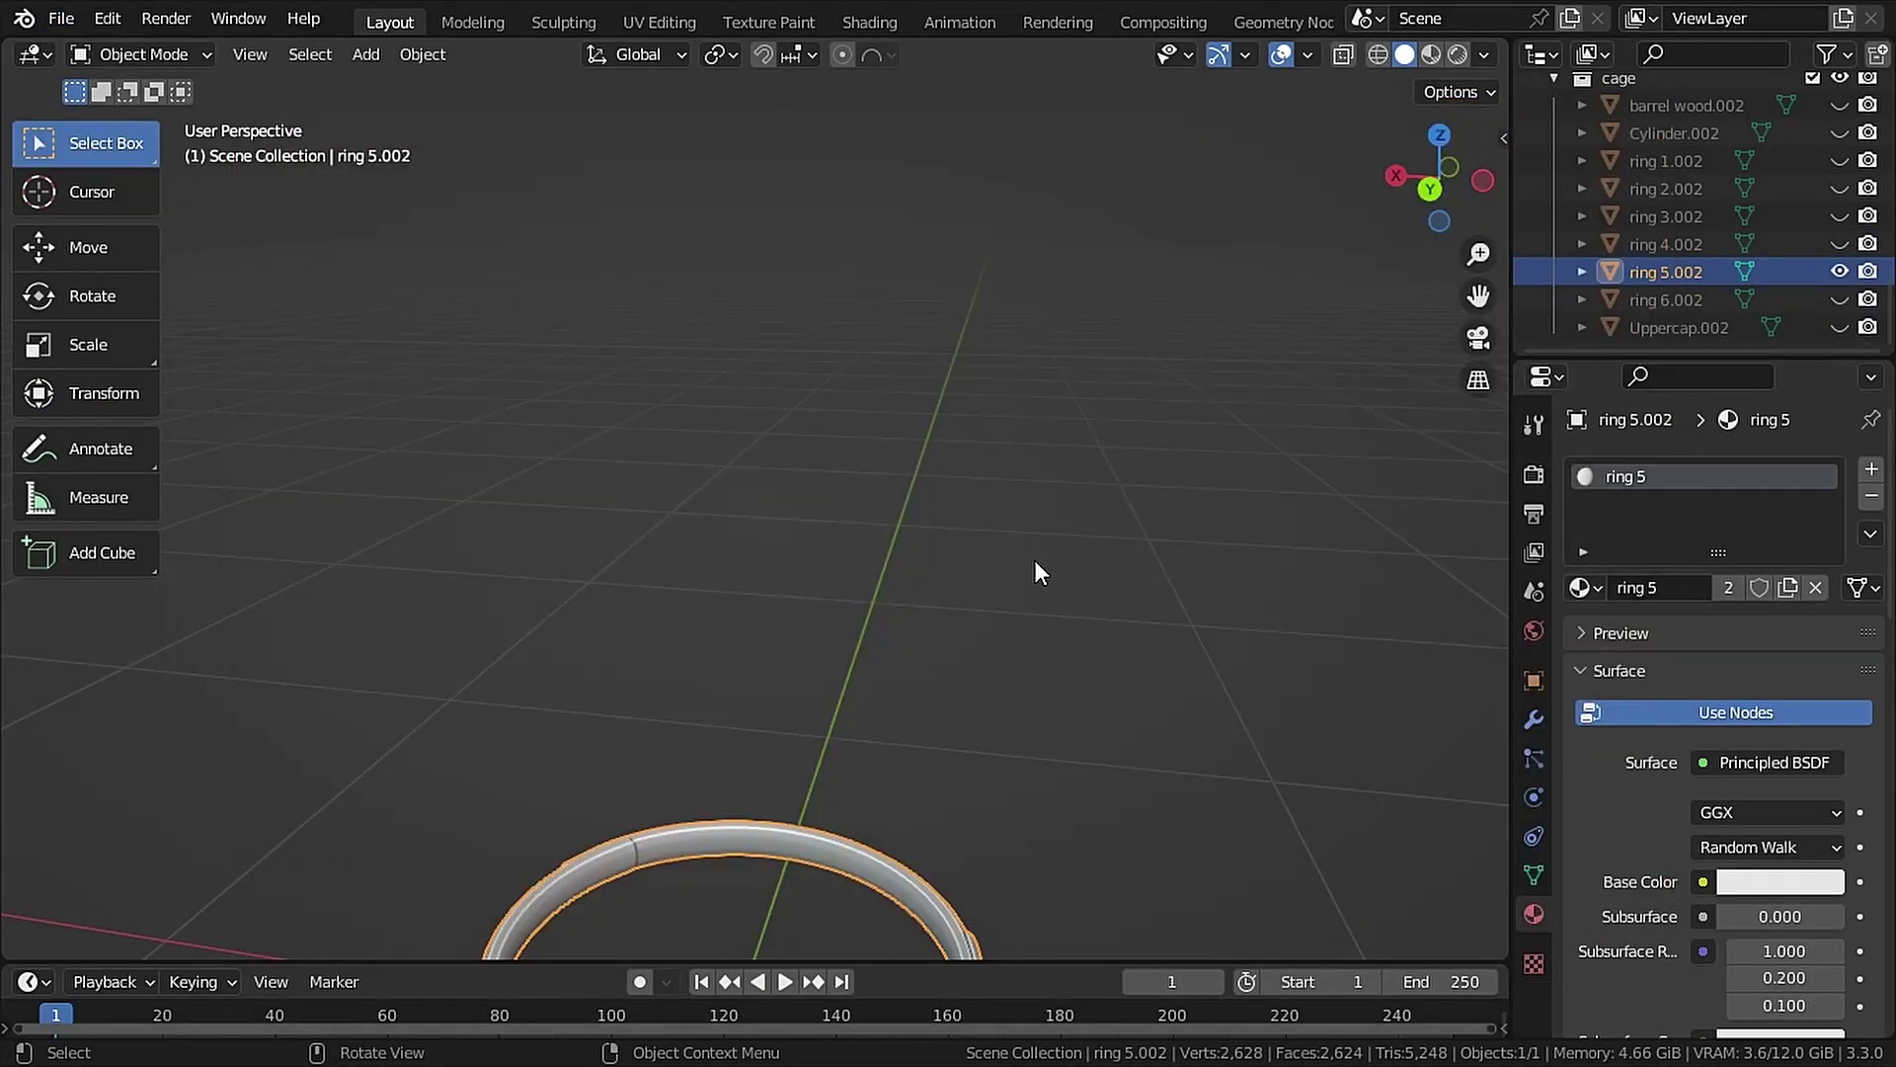
Show ring 6.002 in place of ring 5.002 and export it as FBX with ring number 6 in the file name
{"action": "left_click", "coordinate": [1840, 273]}
{"action": "left_click", "coordinate": [1841, 299]}
{"action": "left_click", "coordinate": [1684, 299]}
{"action": "left_click", "coordinate": [61, 18]}
{"action": "left_click", "coordinate": [424, 666]}
{"action": "double_click", "coordinate": [632, 897]}
{"action": "type", "text": "6"}
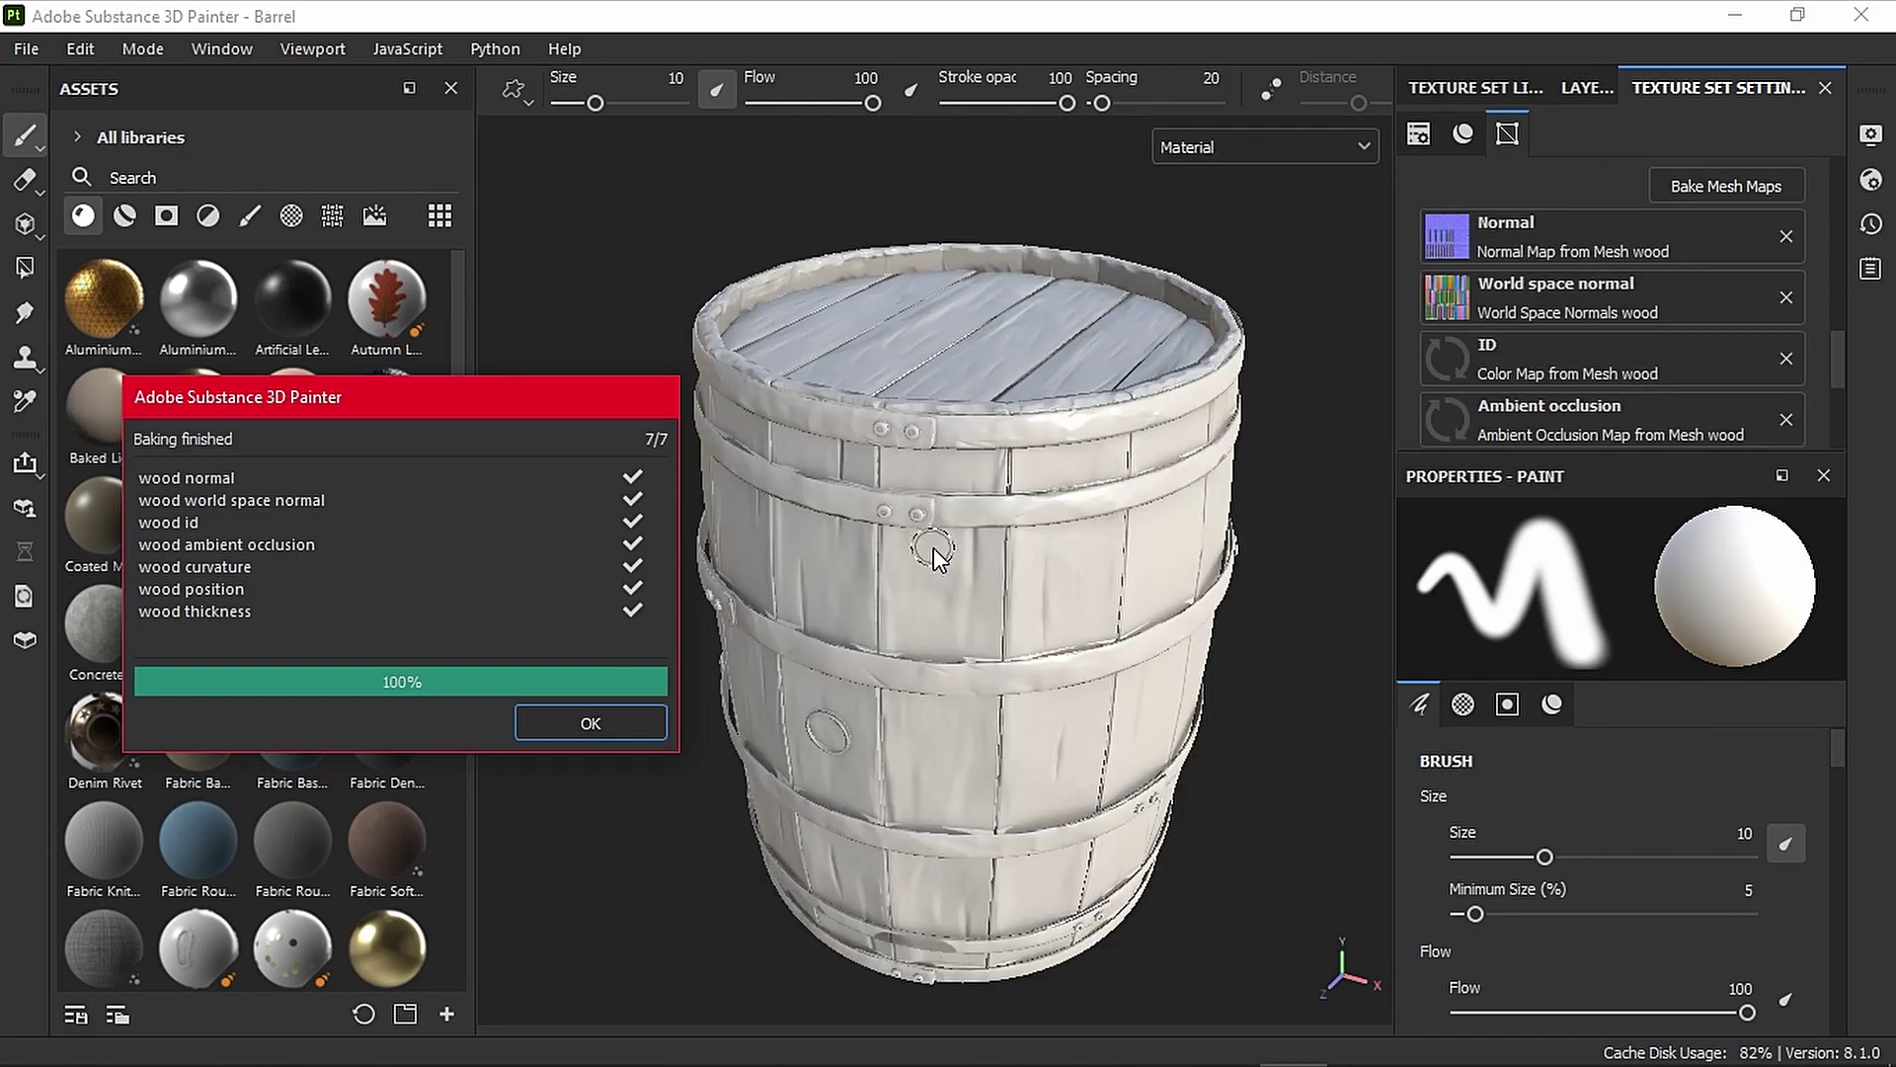
Close the finished baking report and inspect the baked barrel's planks, rings and rivets under different lighting
{"action": "left_click", "coordinate": [640, 720]}
{"action": "left_click_drag", "start_coordinate": [1097, 650], "coordinate": [1171, 583], "text": "alt"}
{"action": "middle_click_drag", "start_coordinate": [1016, 690], "coordinate": [1003, 470], "text": "alt"}
{"action": "left_click_drag", "start_coordinate": [943, 406], "coordinate": [1215, 455], "text": "alt"}
{"action": "left_click_drag", "start_coordinate": [682, 519], "coordinate": [829, 530], "text": "alt"}
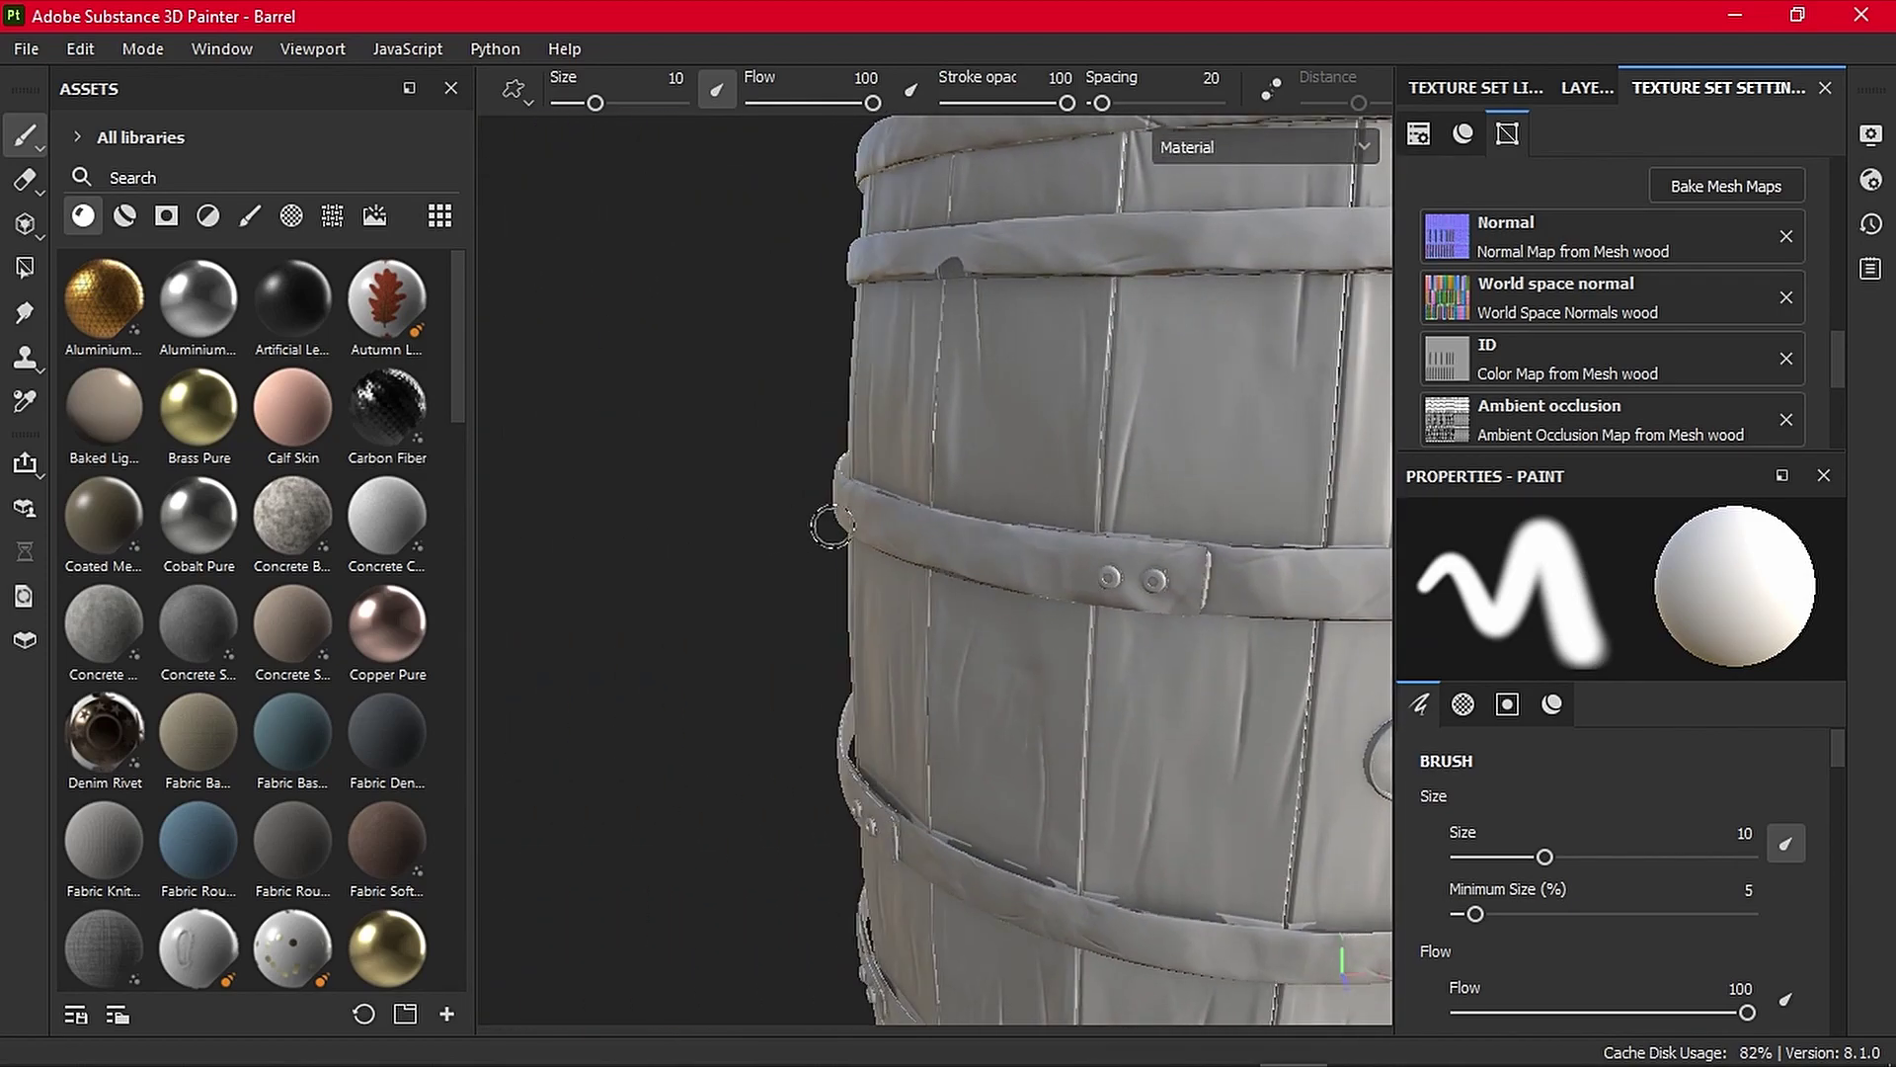
{"action": "right_click_drag", "start_coordinate": [830, 530], "coordinate": [1161, 499], "text": "alt"}
{"action": "middle_click_drag", "start_coordinate": [1161, 499], "coordinate": [957, 456], "text": "alt"}
{"action": "left_click_drag", "start_coordinate": [957, 457], "coordinate": [846, 457], "text": "alt"}
{"action": "middle_click_drag", "start_coordinate": [1027, 458], "coordinate": [978, 524], "text": "alt"}
{"action": "scroll", "coordinate": [1053, 478], "scroll_direction": "up", "scroll_amount": 1}
{"action": "scroll", "coordinate": [1055, 478], "scroll_direction": "up", "scroll_amount": 1}
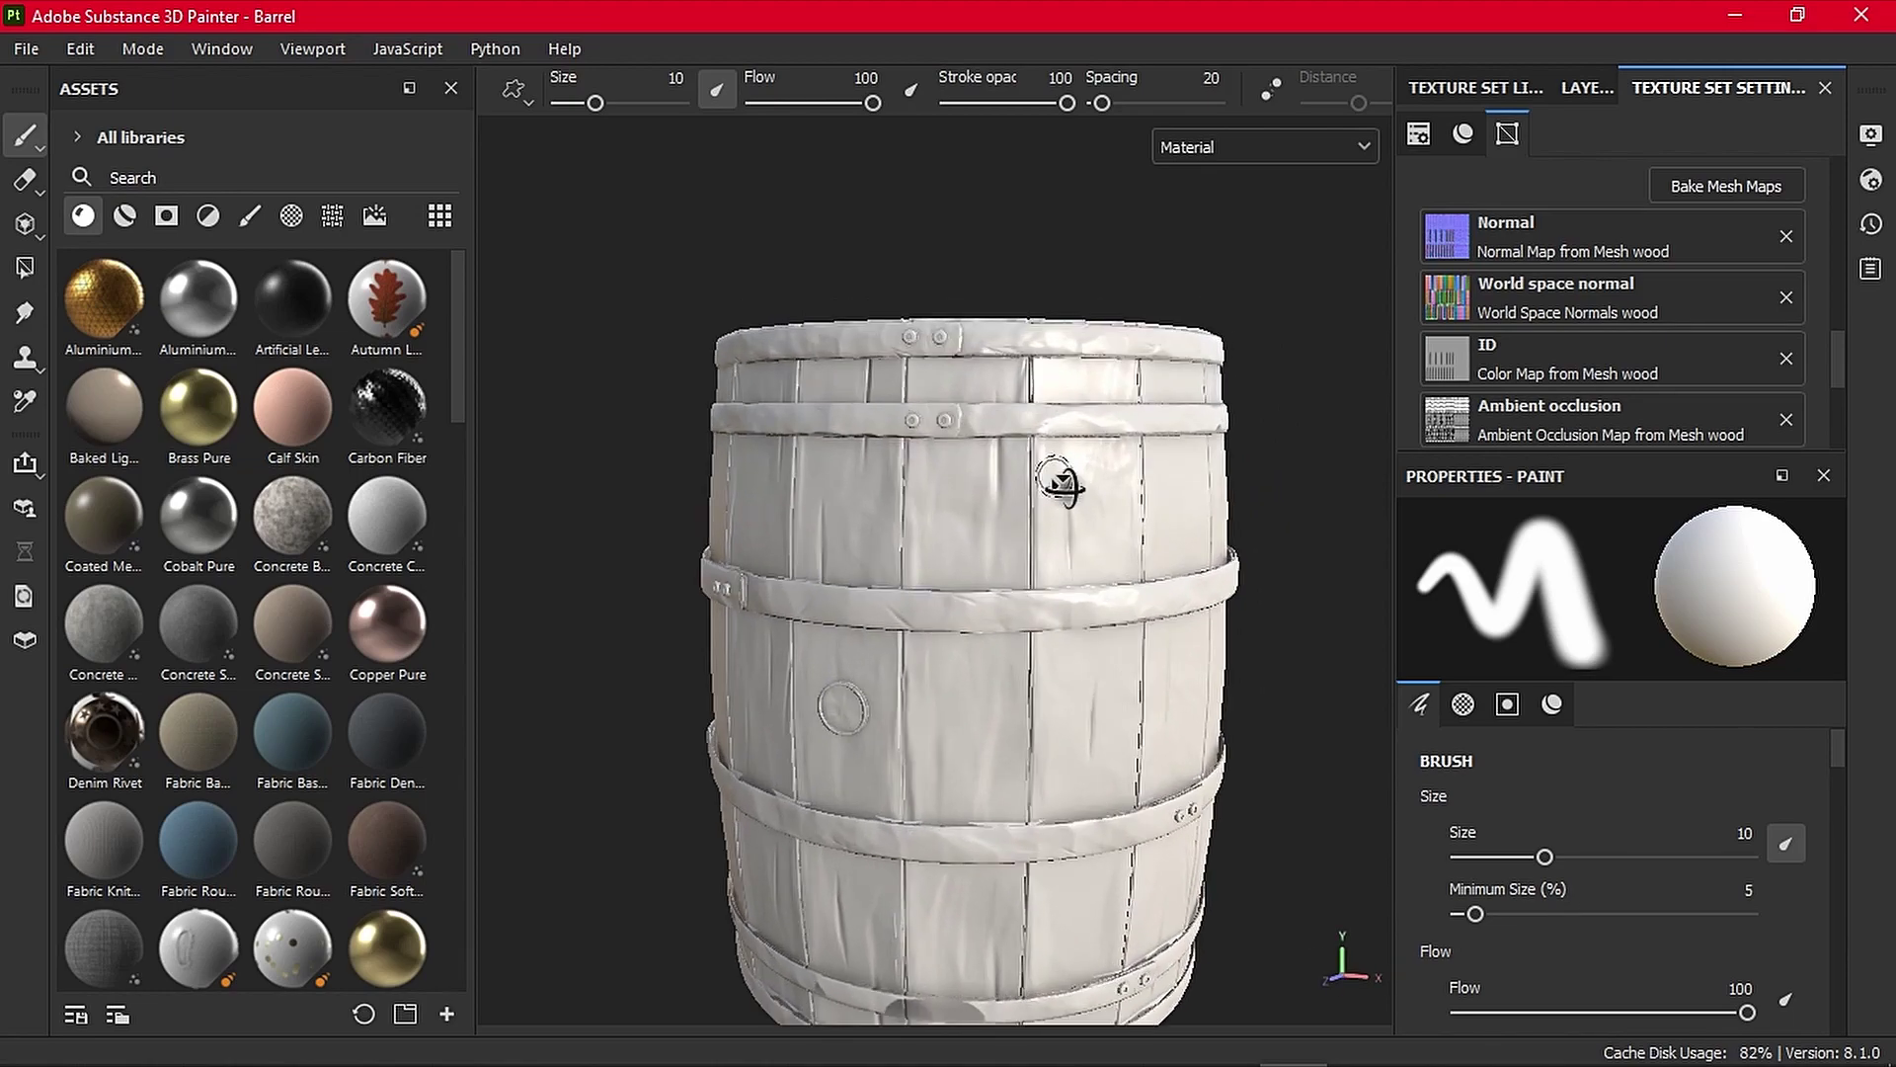
{"action": "left_click_drag", "start_coordinate": [1062, 483], "coordinate": [1091, 553], "text": "alt"}
{"action": "middle_click_drag", "start_coordinate": [1091, 554], "coordinate": [1094, 537], "text": "alt"}
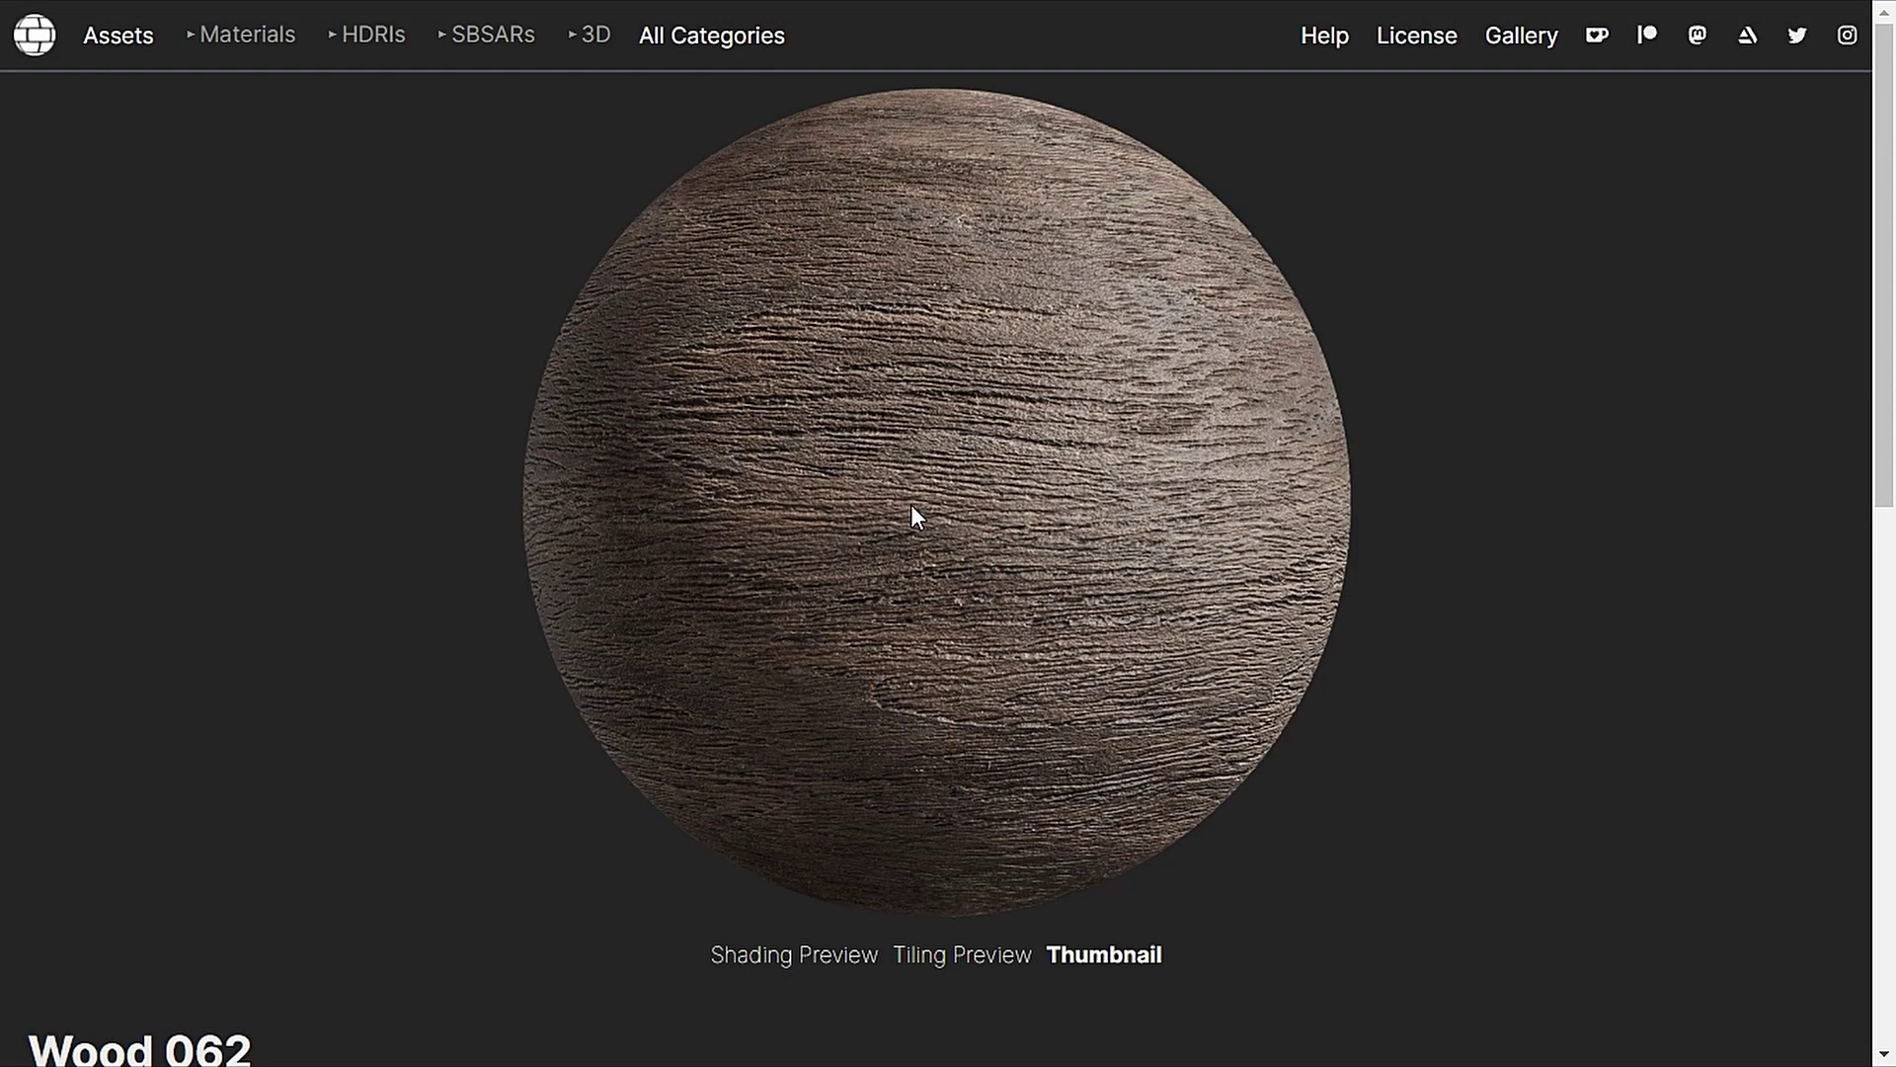
Switch to the Wood 062 texture page in the browser and download the 2K-JPG zip
{"action": "scroll", "coordinate": [913, 511], "scroll_direction": "down", "scroll_amount": 3}
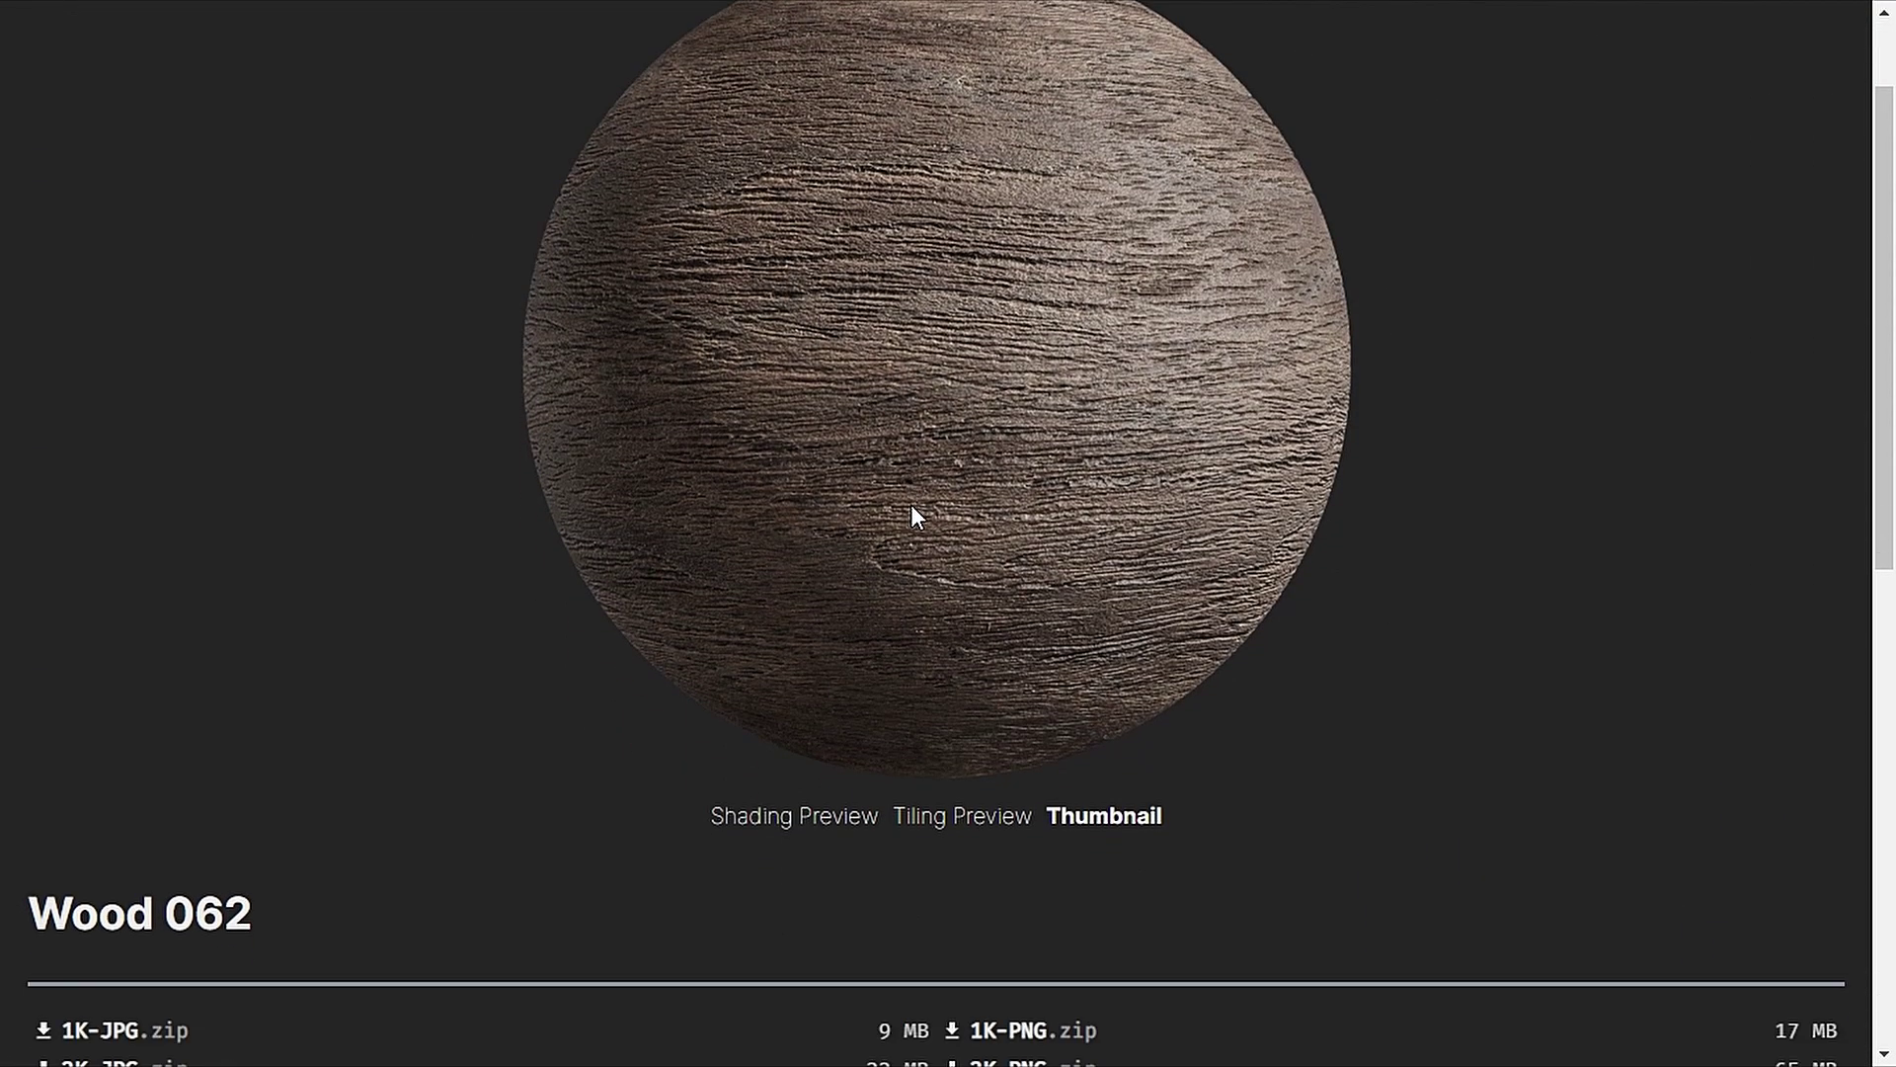
{"action": "scroll", "coordinate": [912, 508], "scroll_direction": "up", "scroll_amount": 3}
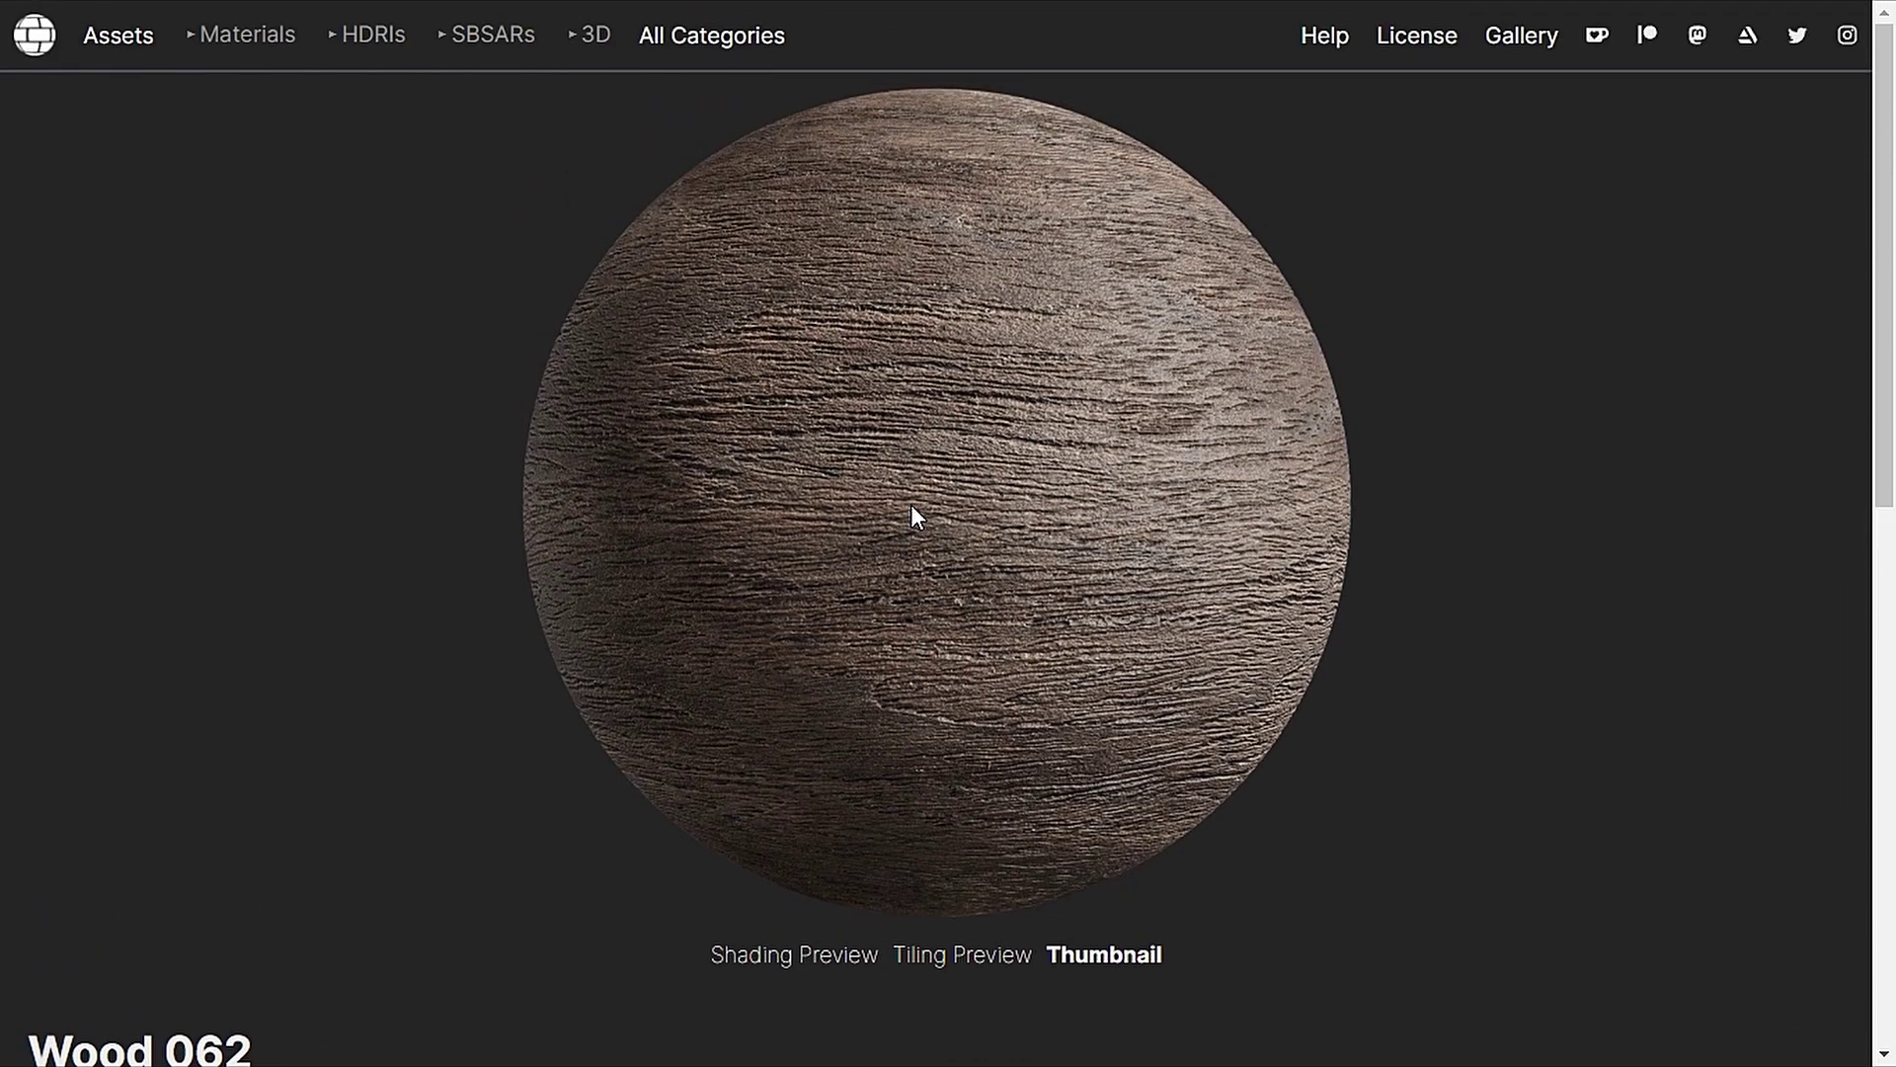
{"action": "scroll", "coordinate": [913, 509], "scroll_direction": "down", "scroll_amount": 6}
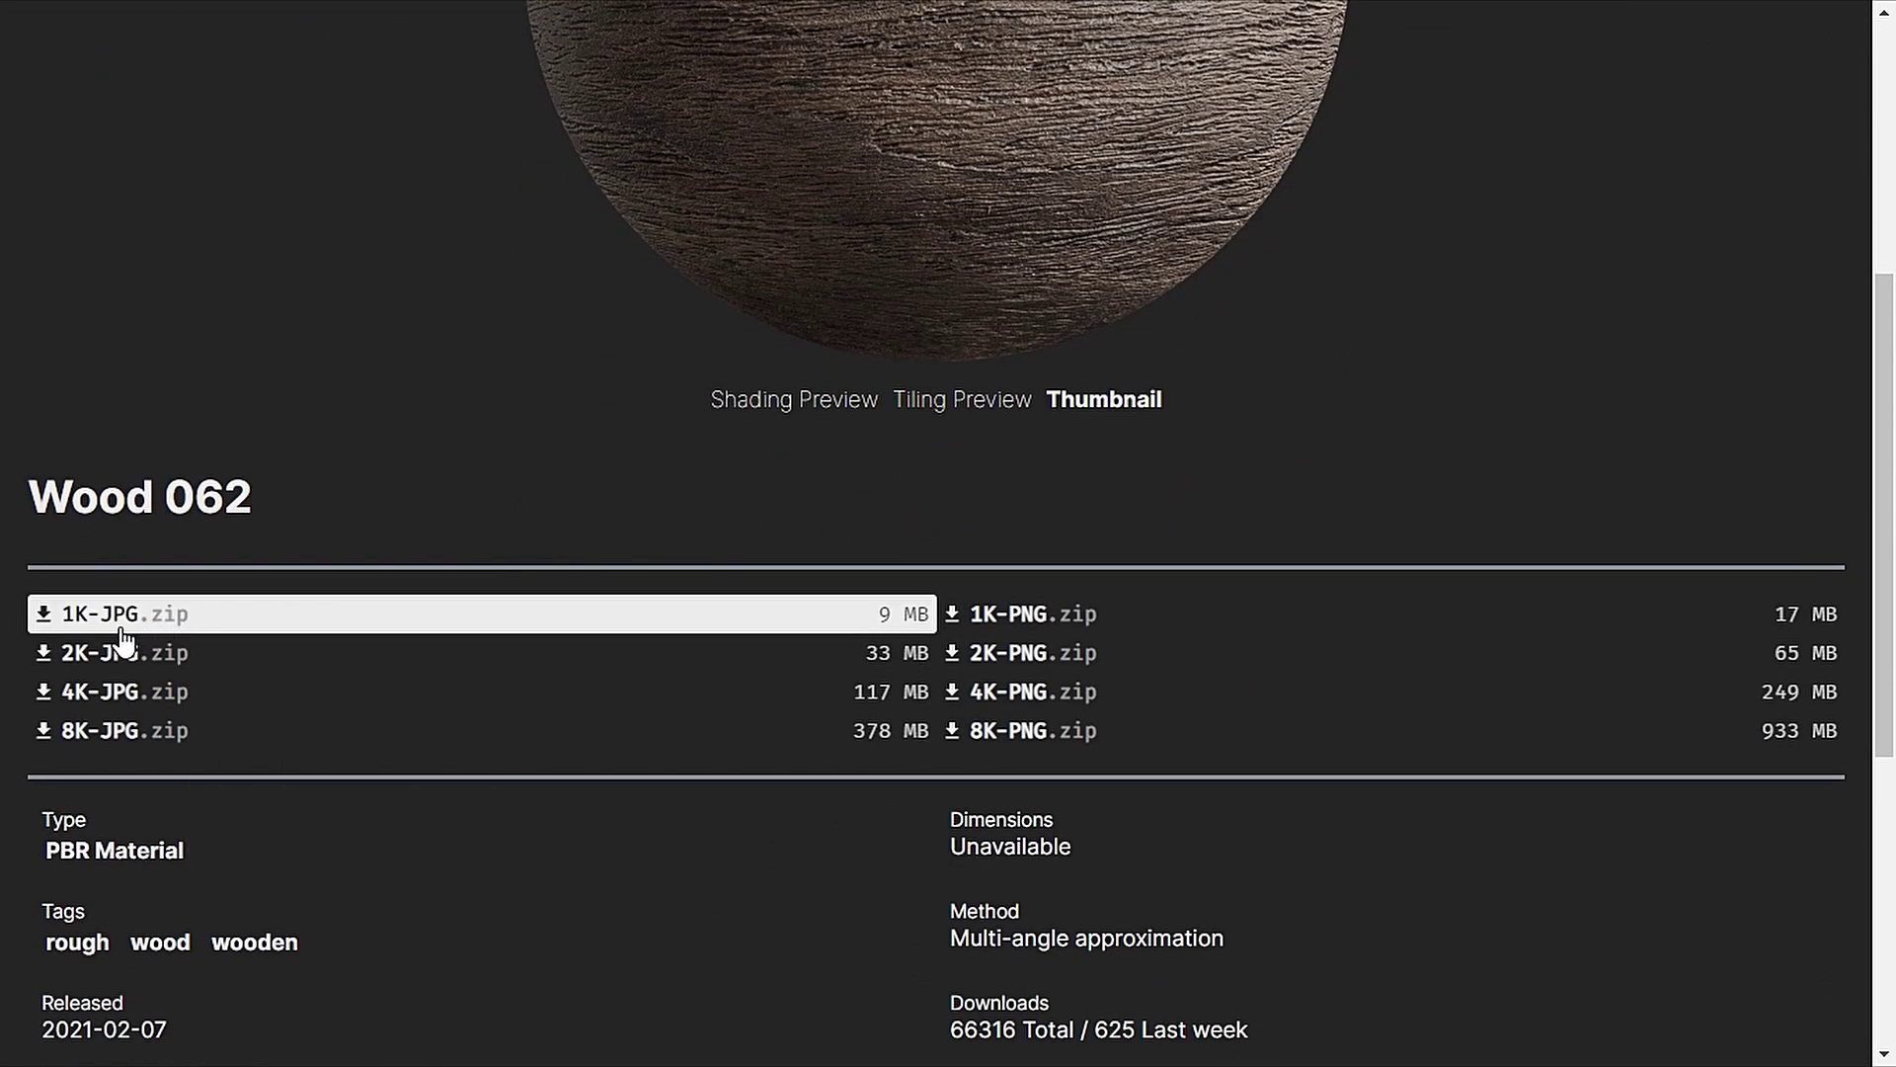
{"action": "left_click", "coordinate": [79, 659]}
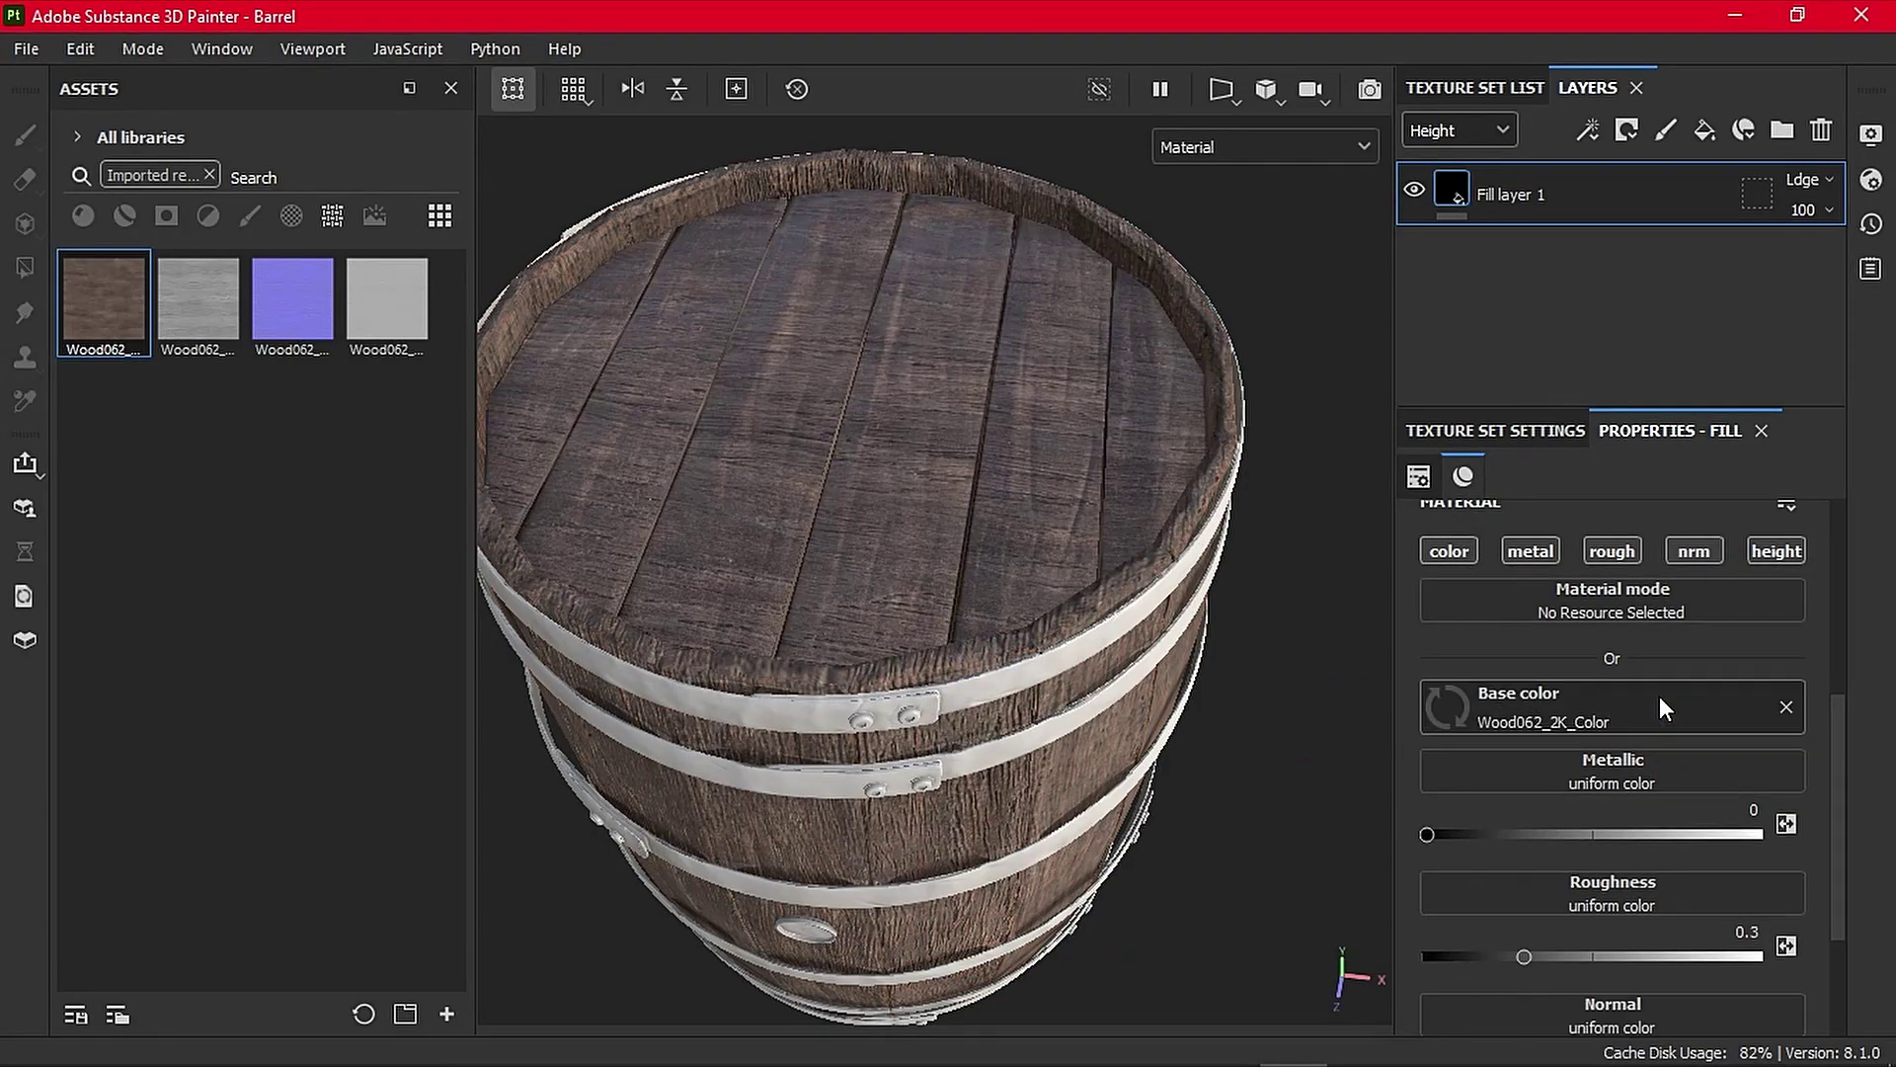
Assign the imported Wood062 roughness, normal and height textures to the matching channels of the wood fill layer
{"action": "left_click_drag", "start_coordinate": [386, 312], "coordinate": [1630, 889]}
{"action": "scroll", "coordinate": [1630, 846], "scroll_direction": "down", "scroll_amount": 3}
{"action": "left_click_drag", "start_coordinate": [292, 311], "coordinate": [1586, 829]}
{"action": "left_click_drag", "start_coordinate": [202, 312], "coordinate": [1685, 920]}
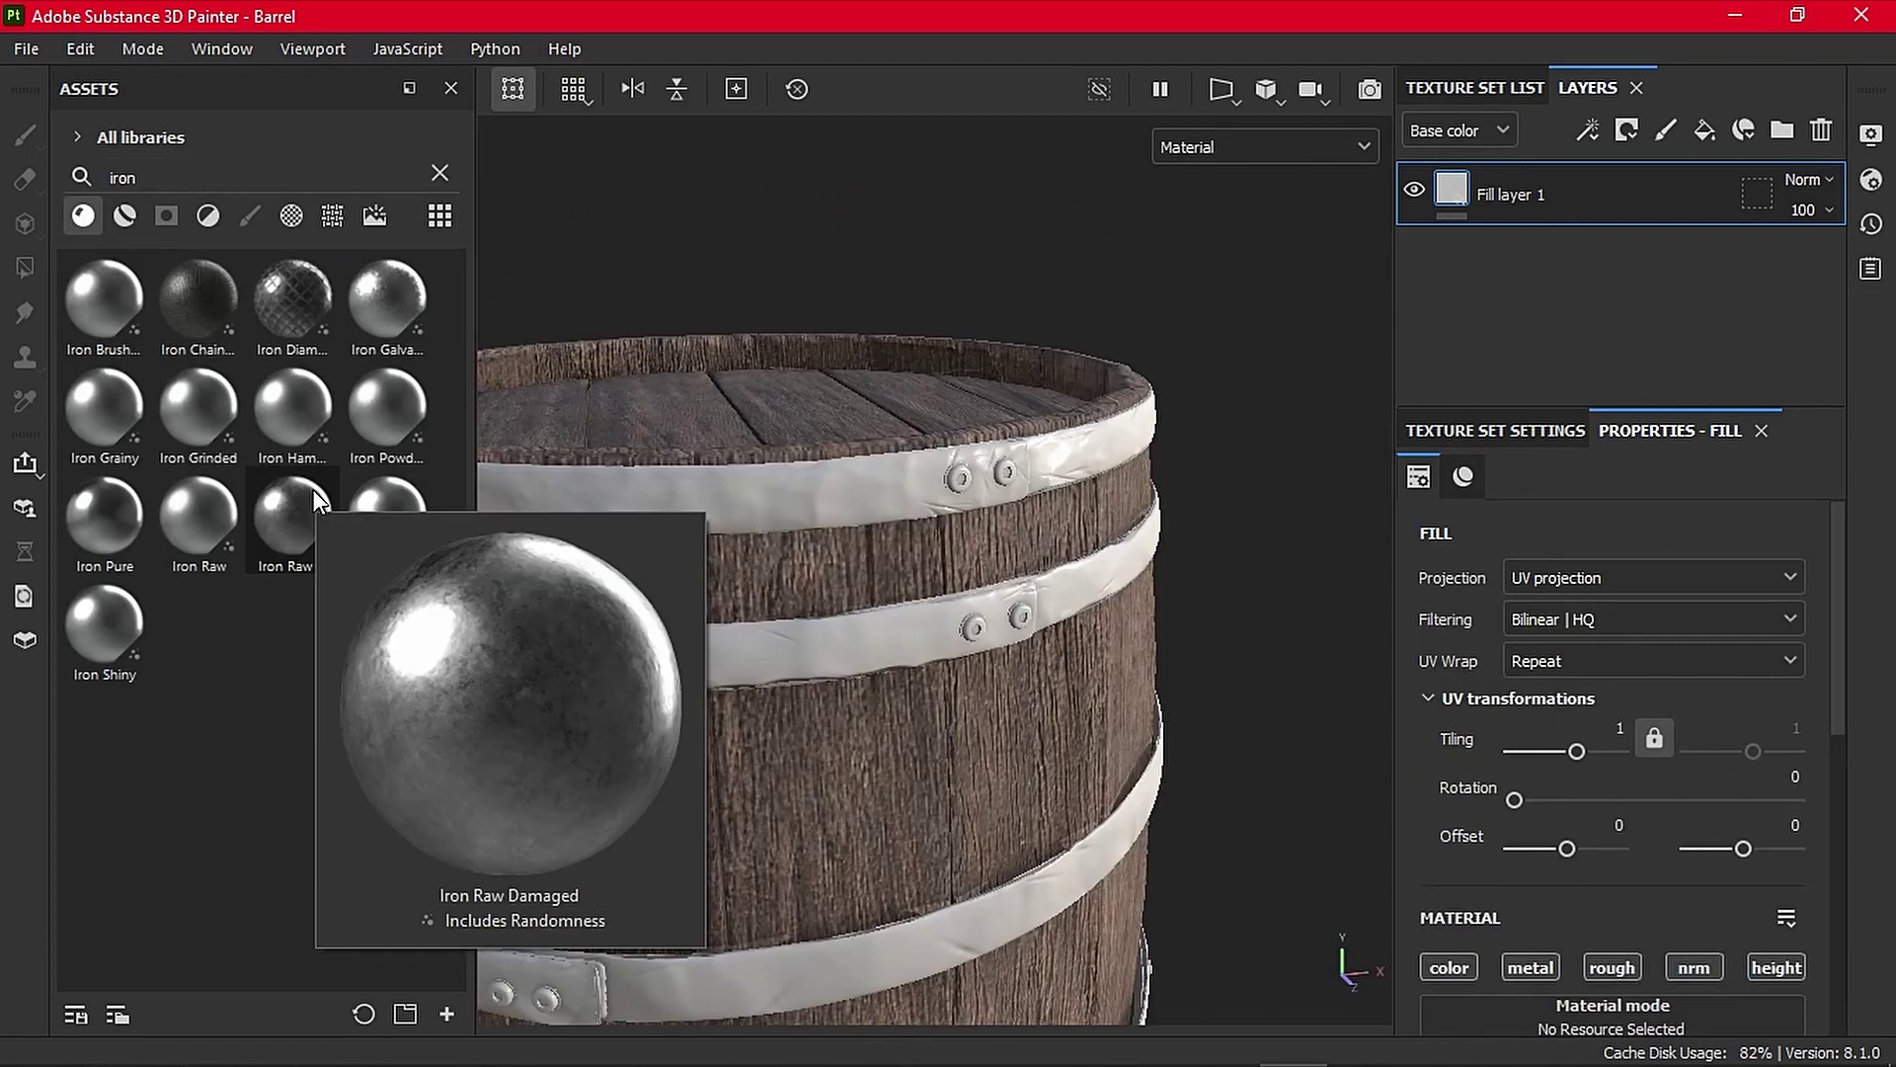
Apply Iron Raw Damaged to the barrel's top ring and darken that material's color on the round plug to dark grey
{"action": "left_click", "coordinate": [312, 489]}
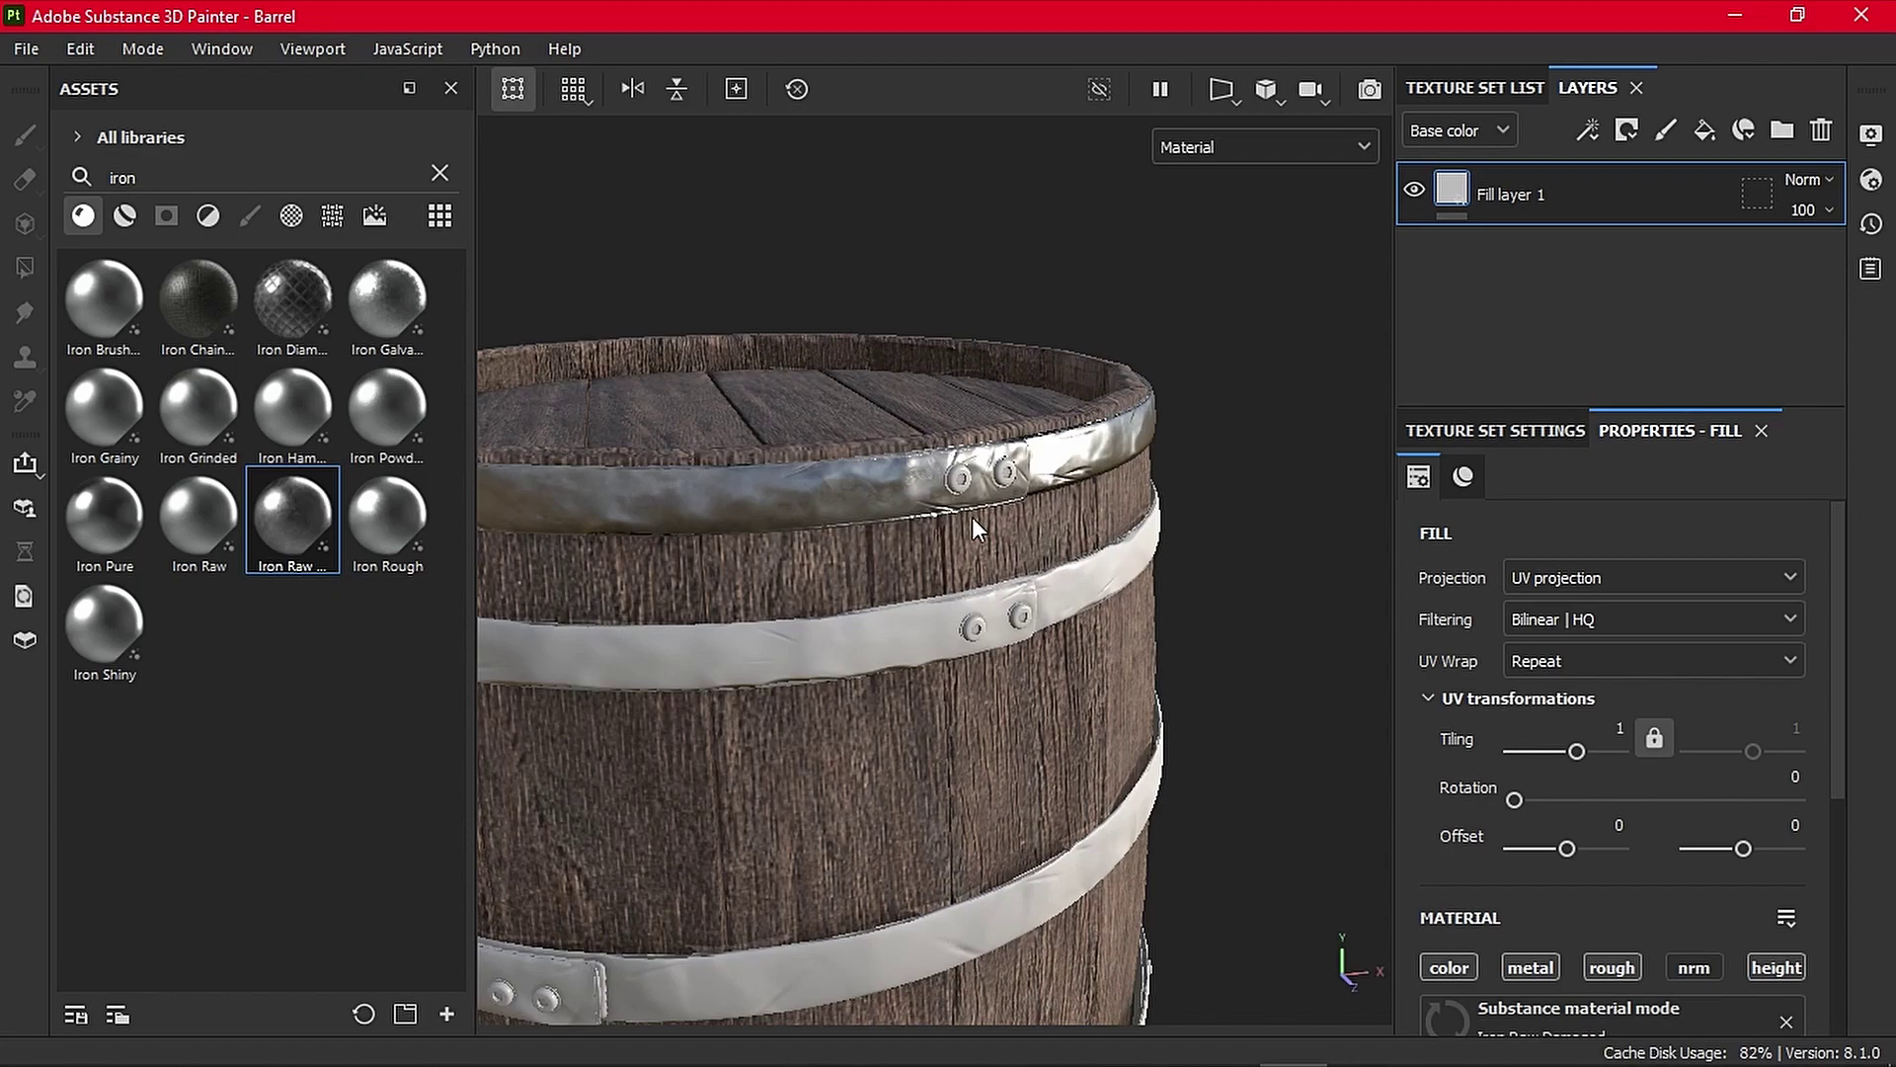
{"action": "left_click_drag", "start_coordinate": [972, 518], "coordinate": [819, 531], "text": "alt"}
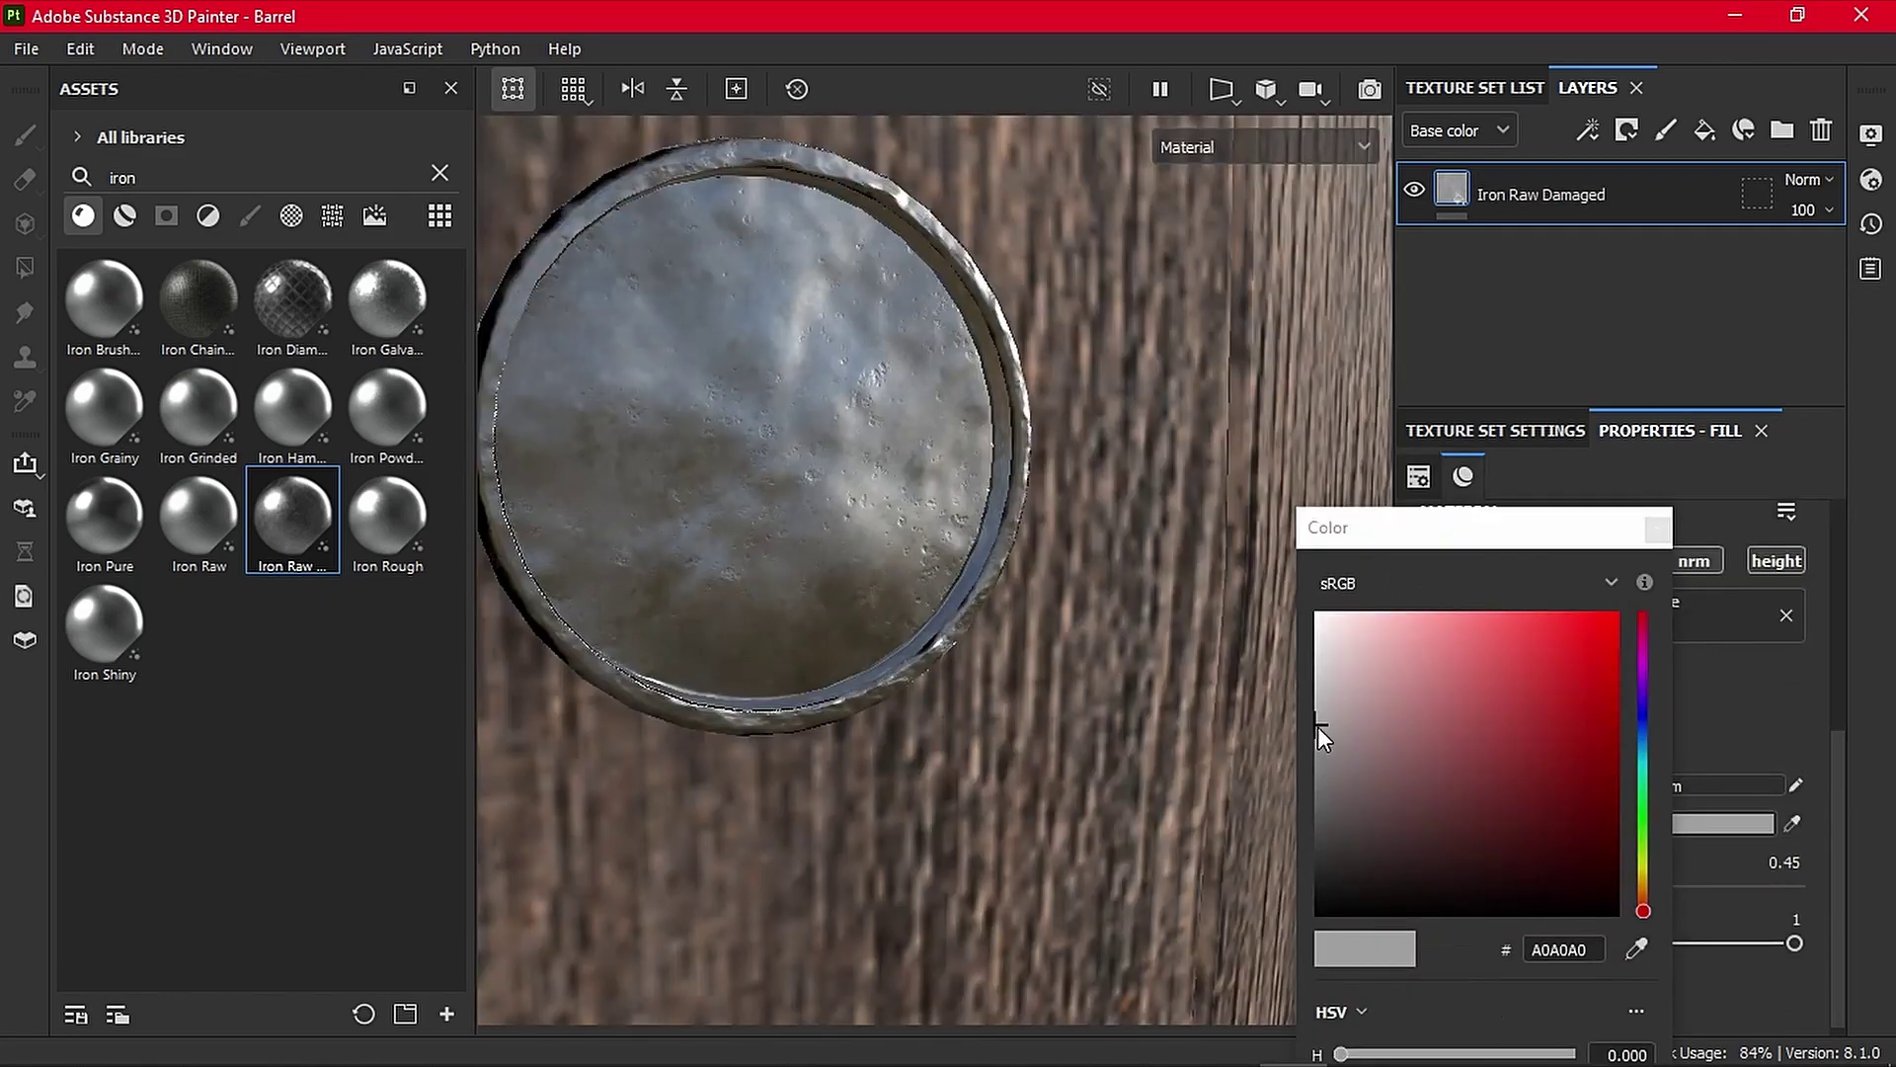
{"action": "mouse_move", "coordinate": [1318, 726]}
{"action": "left_mouse_down"}
{"action": "mouse_move", "coordinate": [1307, 806]}
{"action": "mouse_move", "coordinate": [1309, 786]}
{"action": "left_mouse_up"}
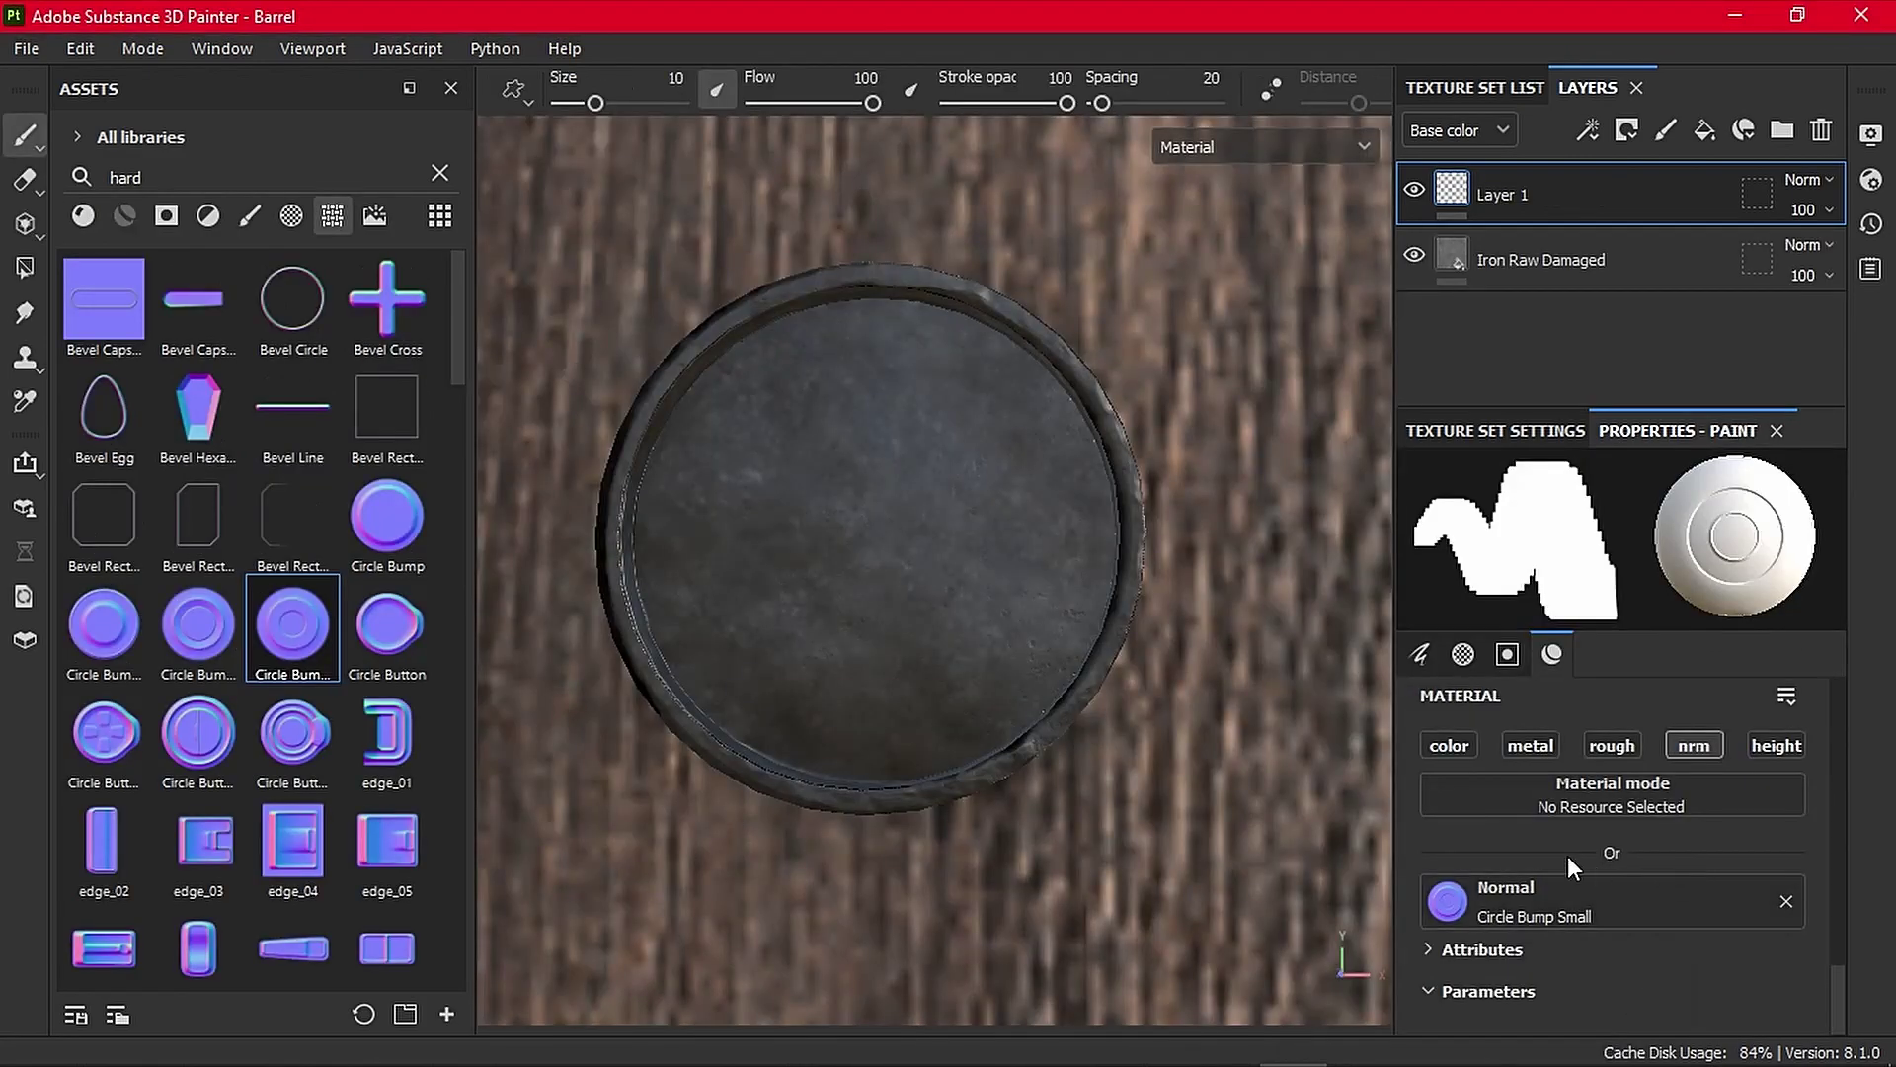
Enlarge the brush to 12.7 and stamp the Circle Bump Small normal detail at the center of the round plug
{"action": "right_click_drag", "start_coordinate": [901, 550], "coordinate": [950, 550], "text": "ctrl"}
{"action": "left_click", "coordinate": [866, 534]}
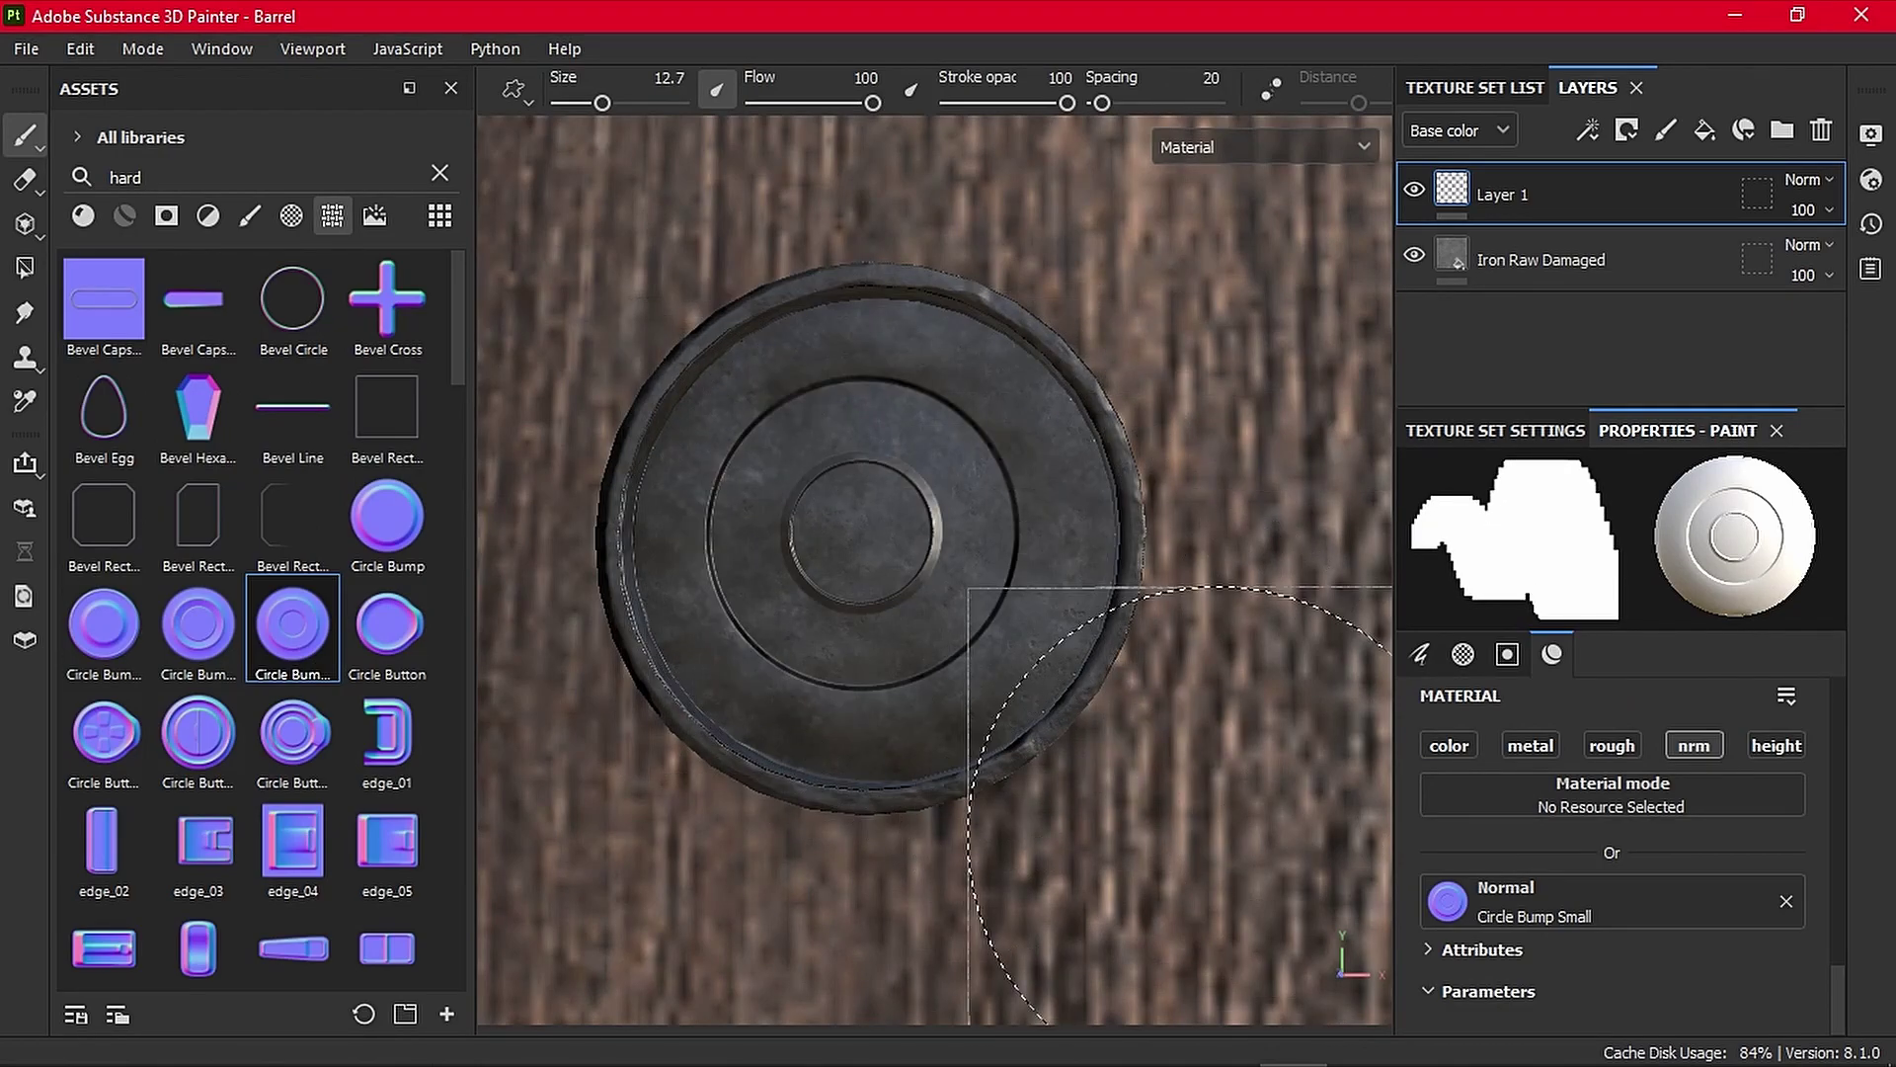
{"action": "left_click_drag", "start_coordinate": [1081, 776], "coordinate": [1047, 681], "text": "alt"}
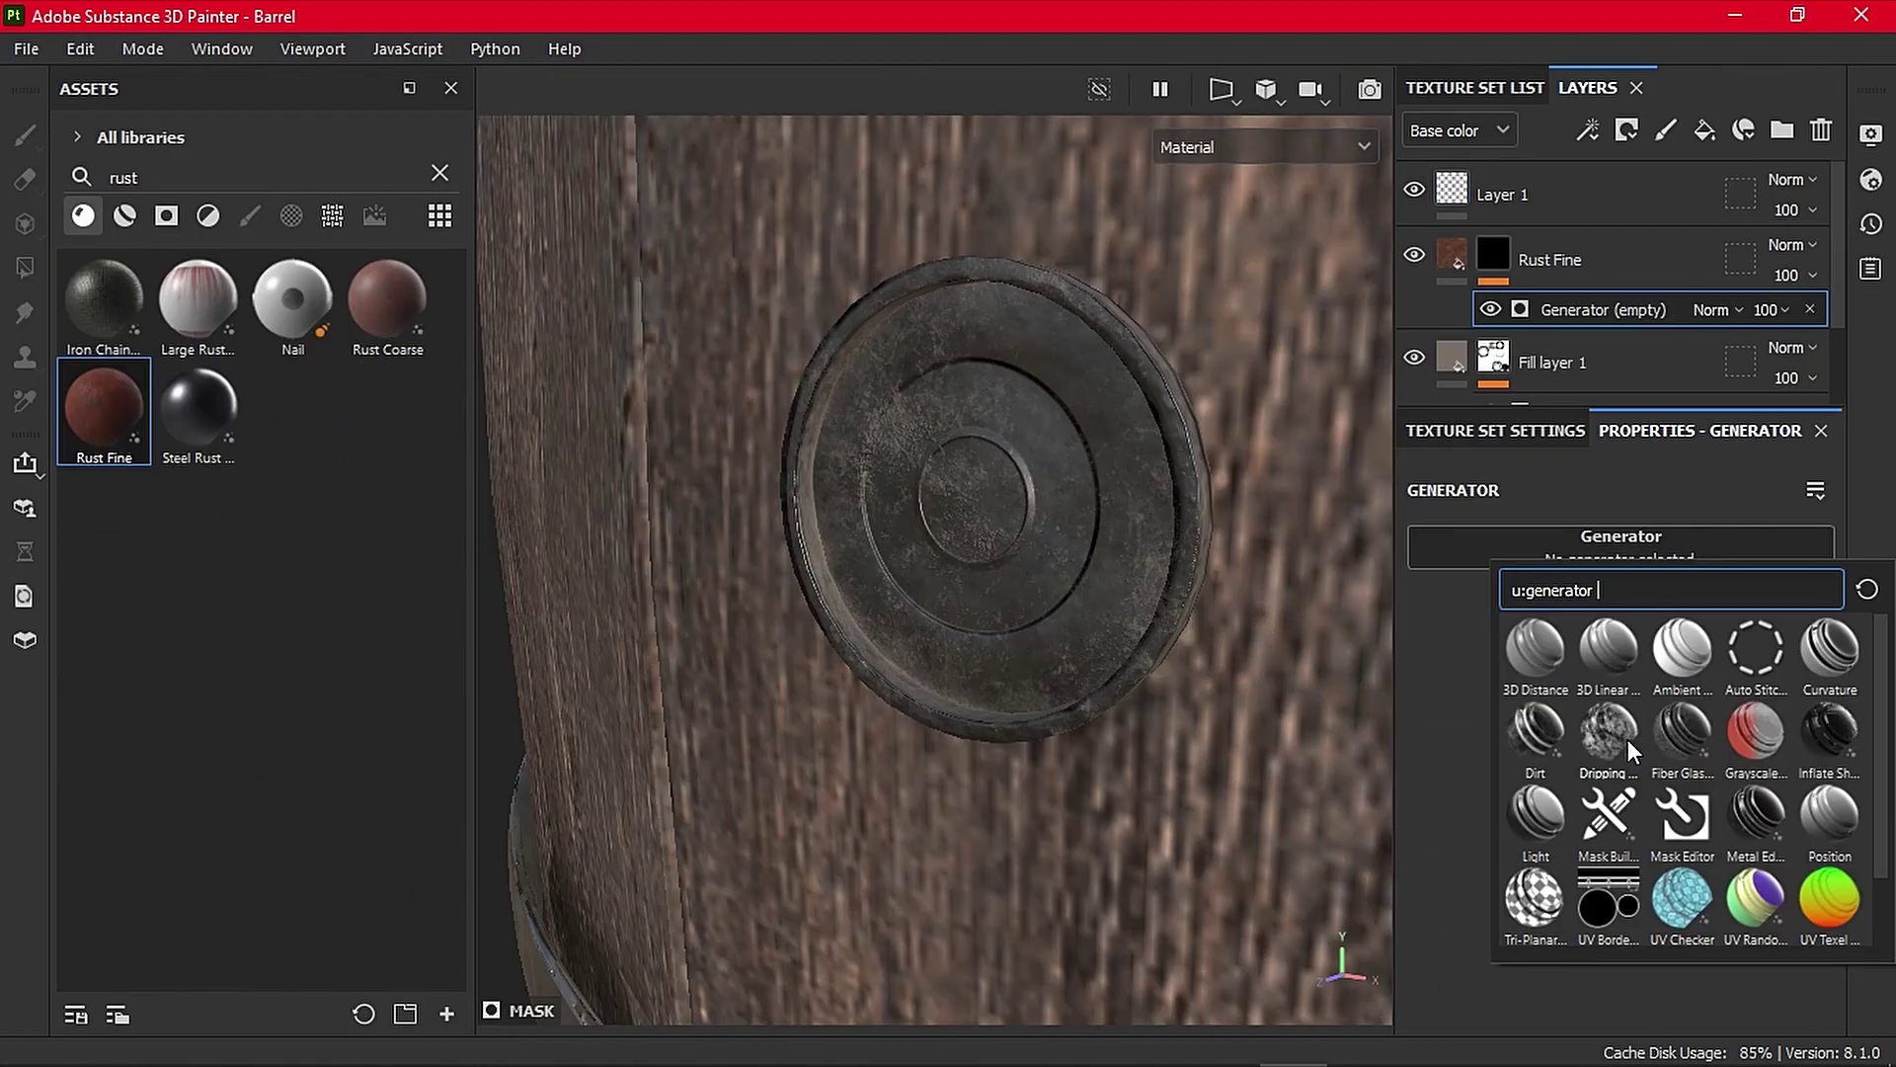
Choose the Dripping Rust generator for the mask of the plug's Rust Fine layer
{"action": "left_click", "coordinate": [1628, 739]}
{"action": "left_click_drag", "start_coordinate": [1136, 523], "coordinate": [1347, 517], "text": "alt"}
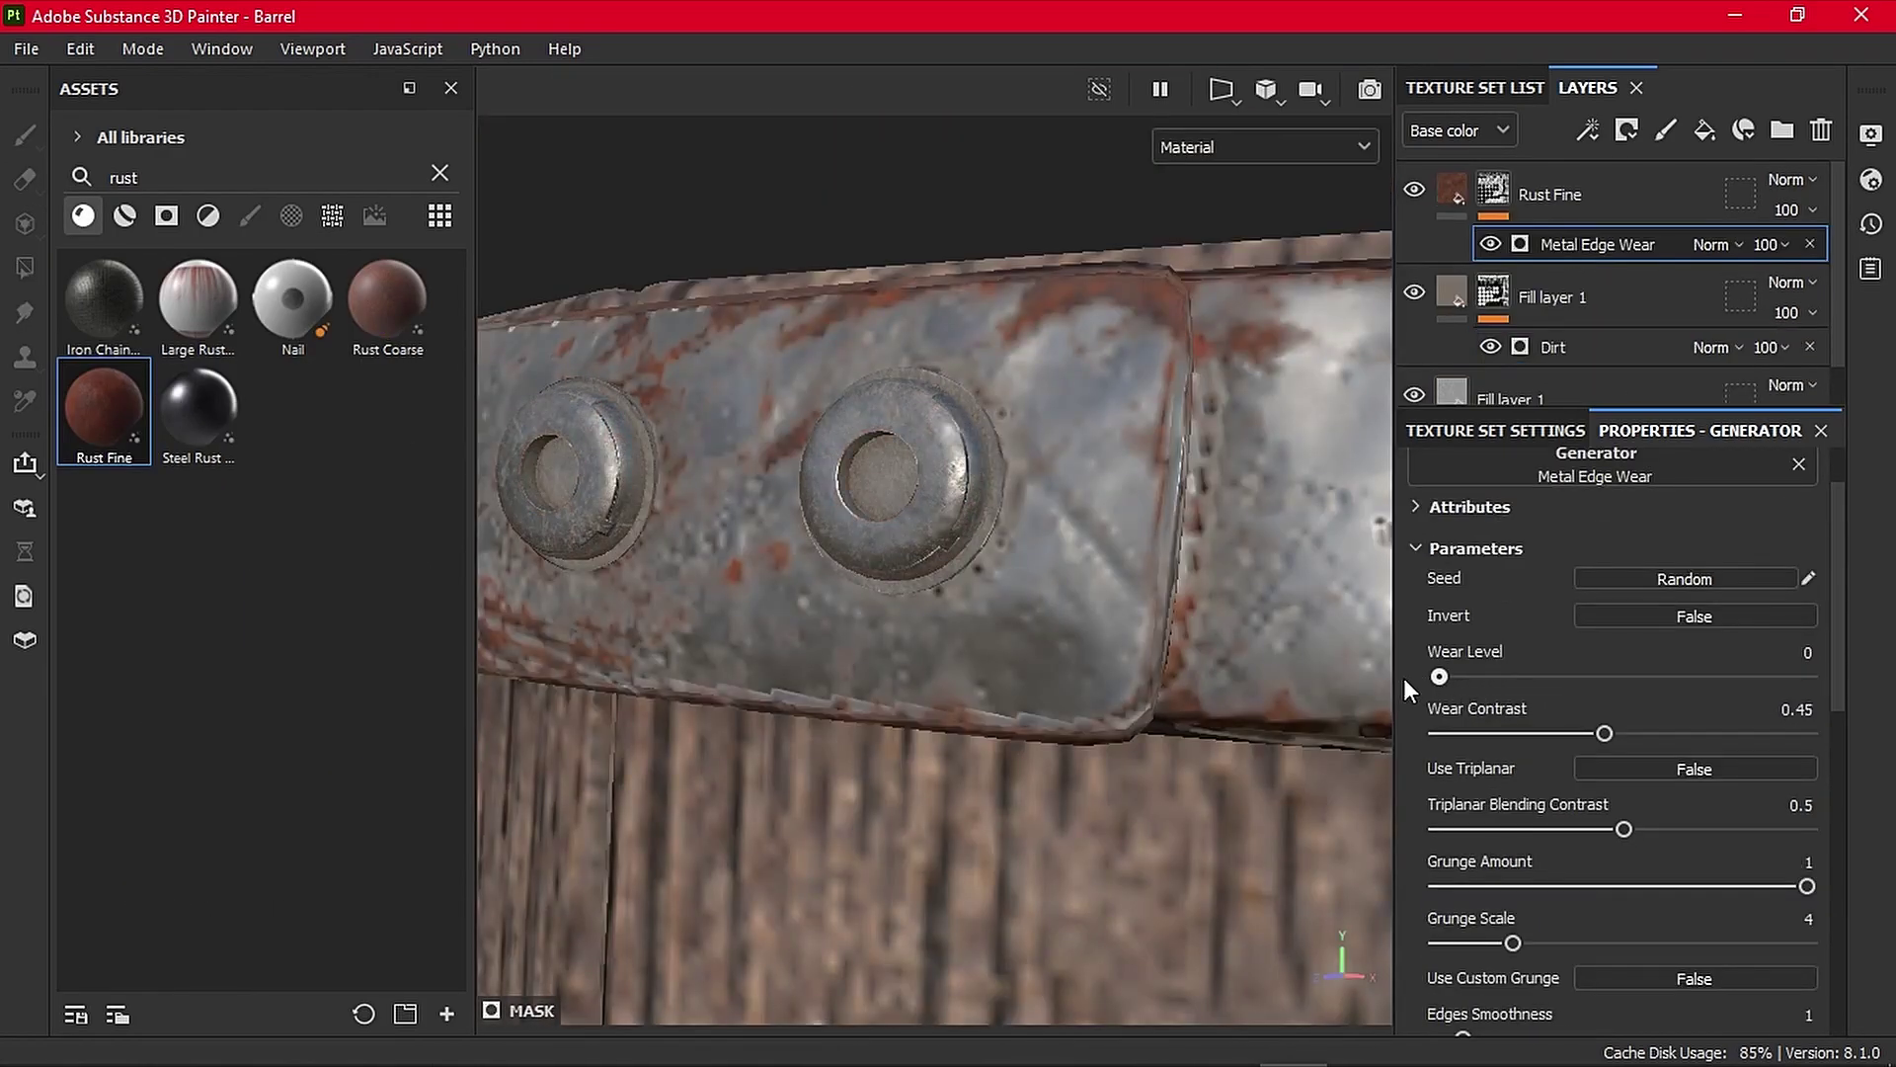
Raise the Wear Level of the ring's Metal Edge Wear generator and the Grunge Amount of the wood's Dirt generator
{"action": "left_click_drag", "start_coordinate": [1531, 676], "coordinate": [1548, 676]}
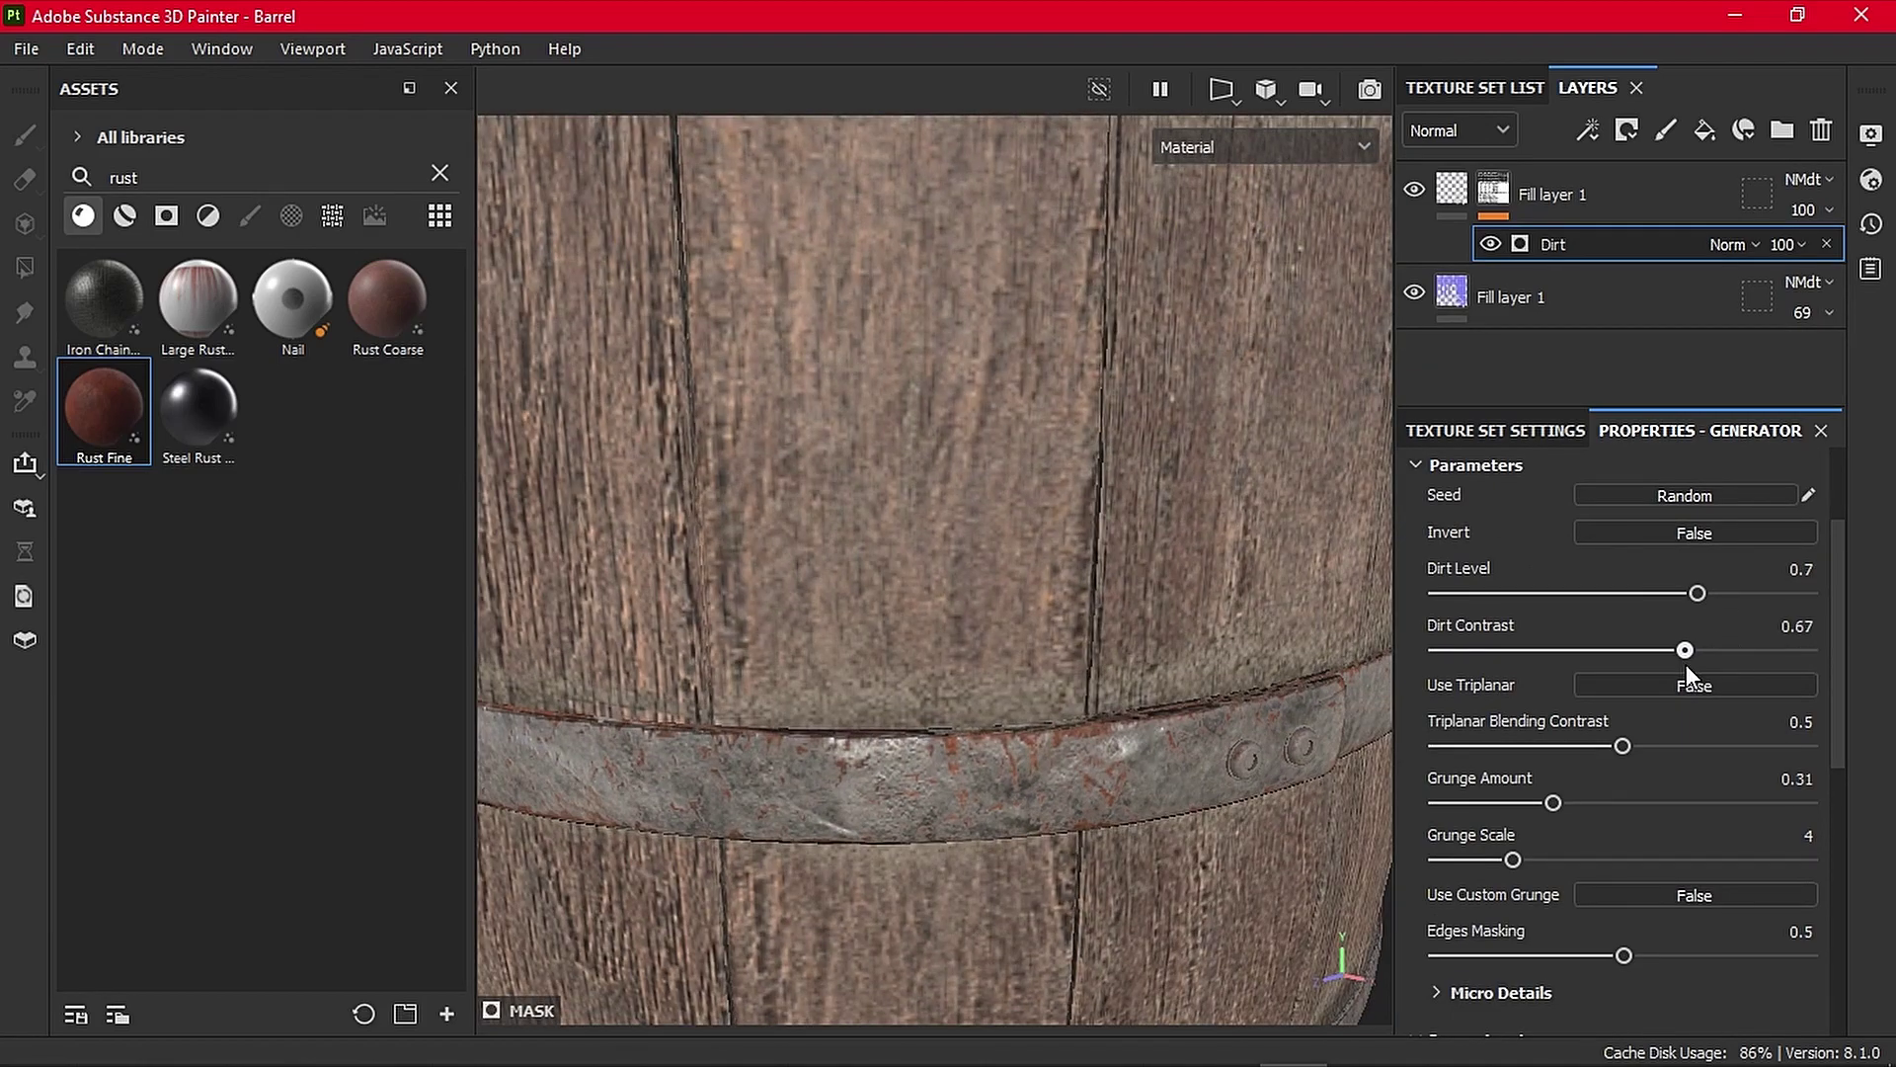
{"action": "left_click_drag", "start_coordinate": [1554, 802], "coordinate": [1608, 802]}
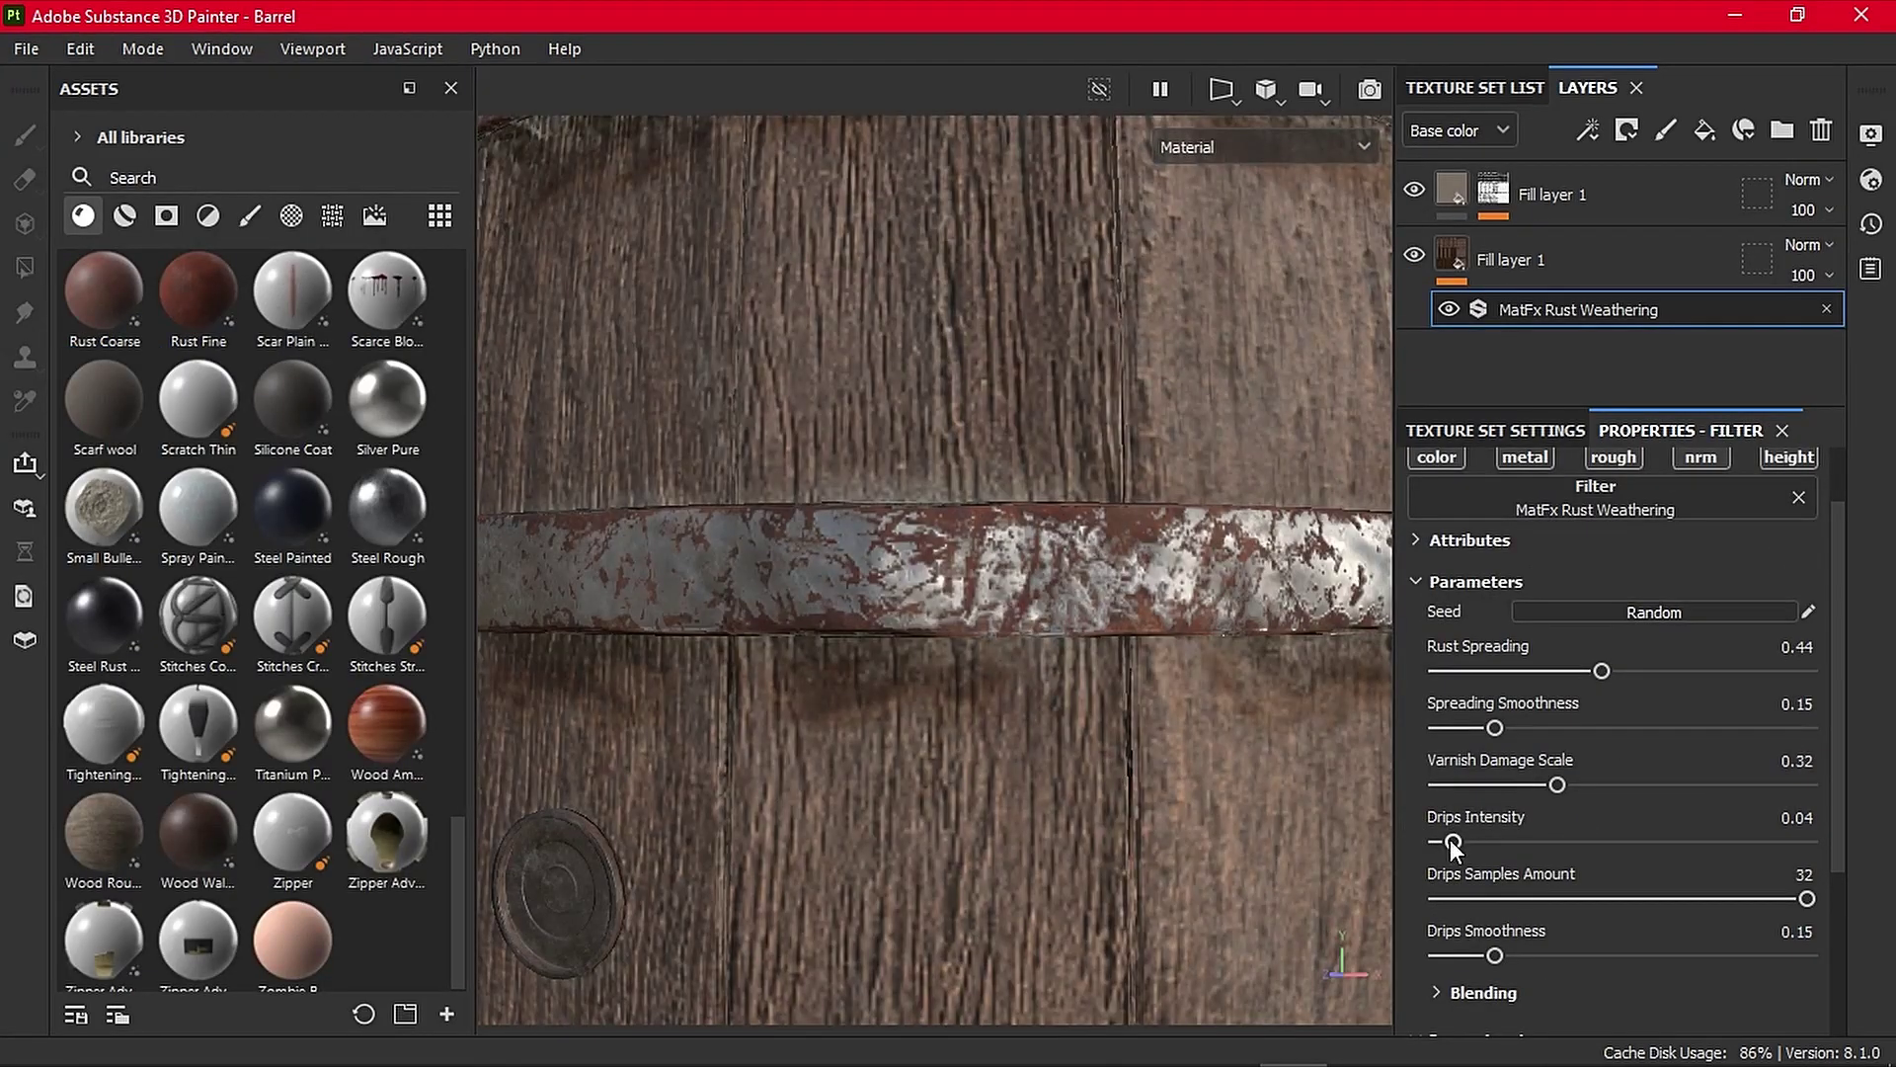
Set MatFx Rust Weathering on the wood to Drips Intensity 0.09 and Spreading Smoothness 0.18, and slightly reduce Rust Spreading
{"action": "left_click_drag", "start_coordinate": [1450, 838], "coordinate": [1473, 839]}
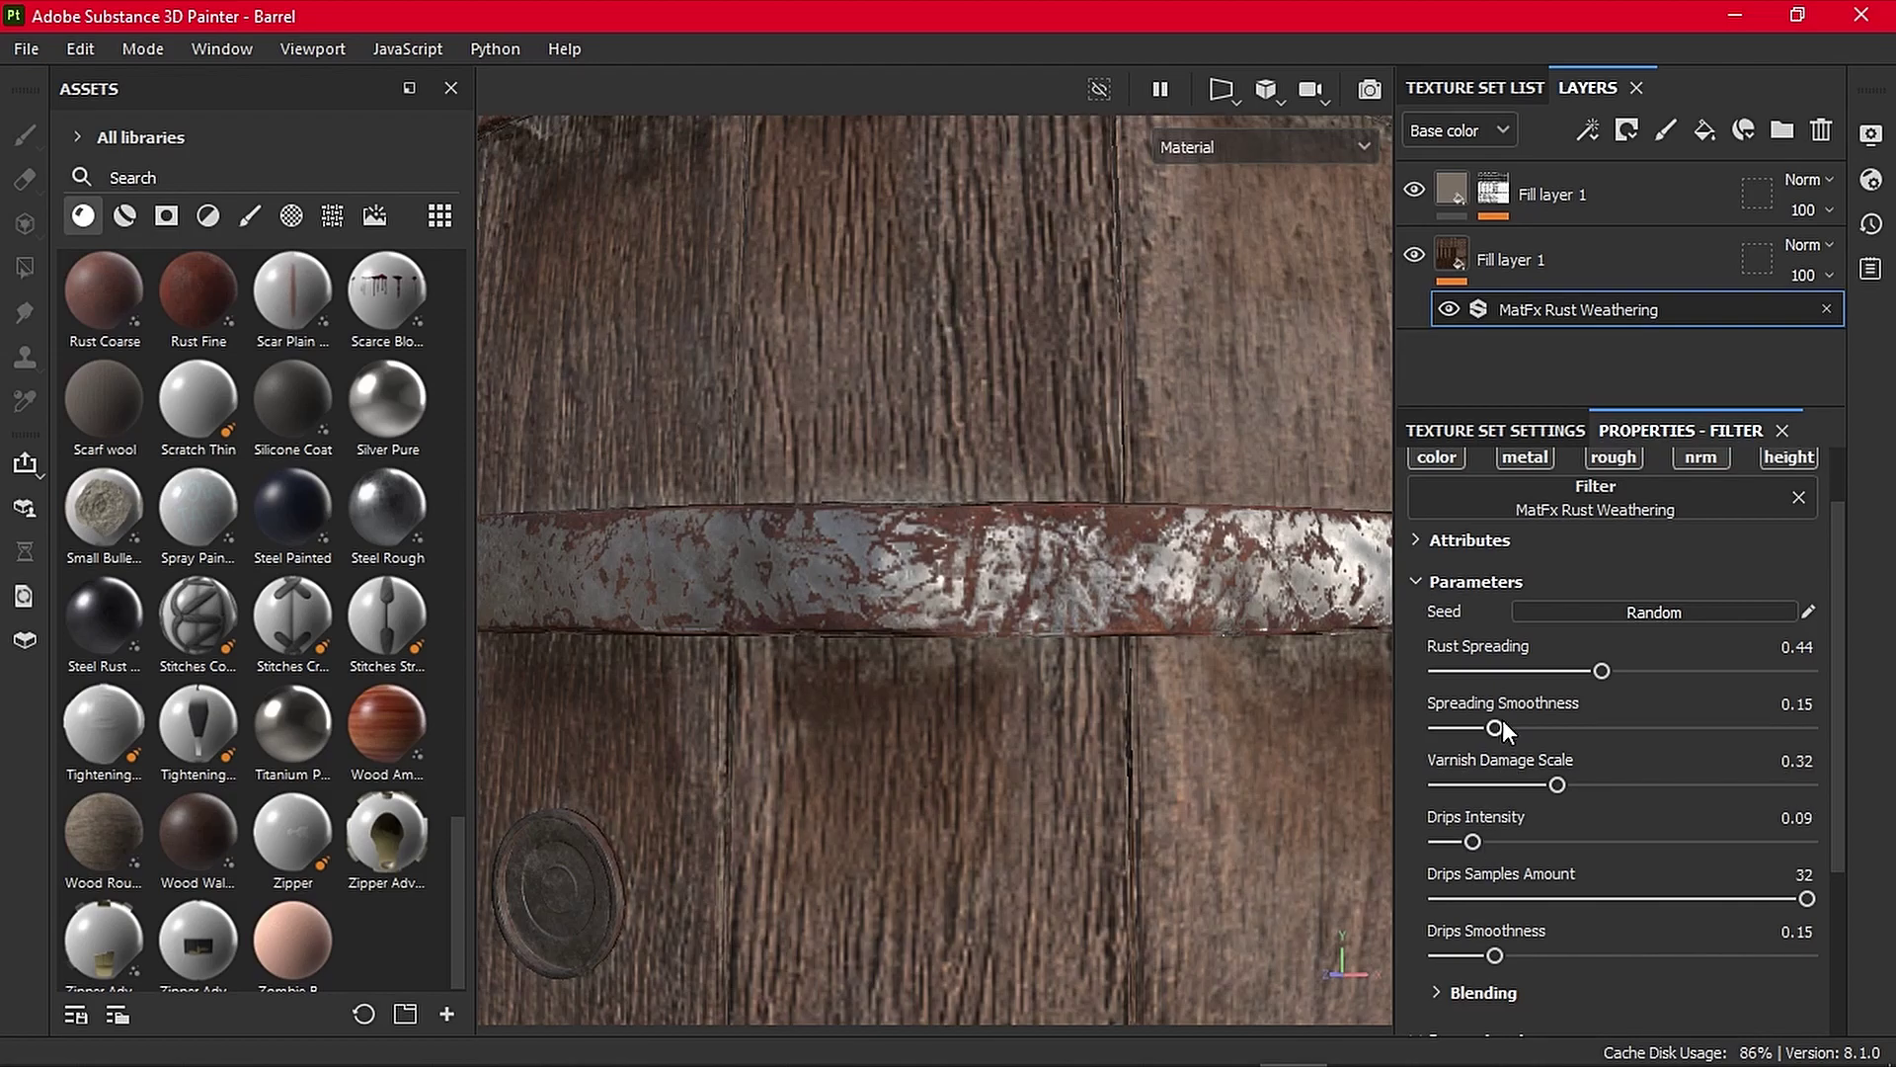
{"action": "mouse_move", "coordinate": [1497, 728]}
{"action": "left_mouse_down"}
{"action": "mouse_move", "coordinate": [1561, 731]}
{"action": "mouse_move", "coordinate": [1504, 756]}
{"action": "left_mouse_up"}
{"action": "scroll", "coordinate": [1104, 659], "scroll_direction": "down", "scroll_amount": 2}
{"action": "scroll", "coordinate": [1104, 660], "scroll_direction": "down", "scroll_amount": 5}
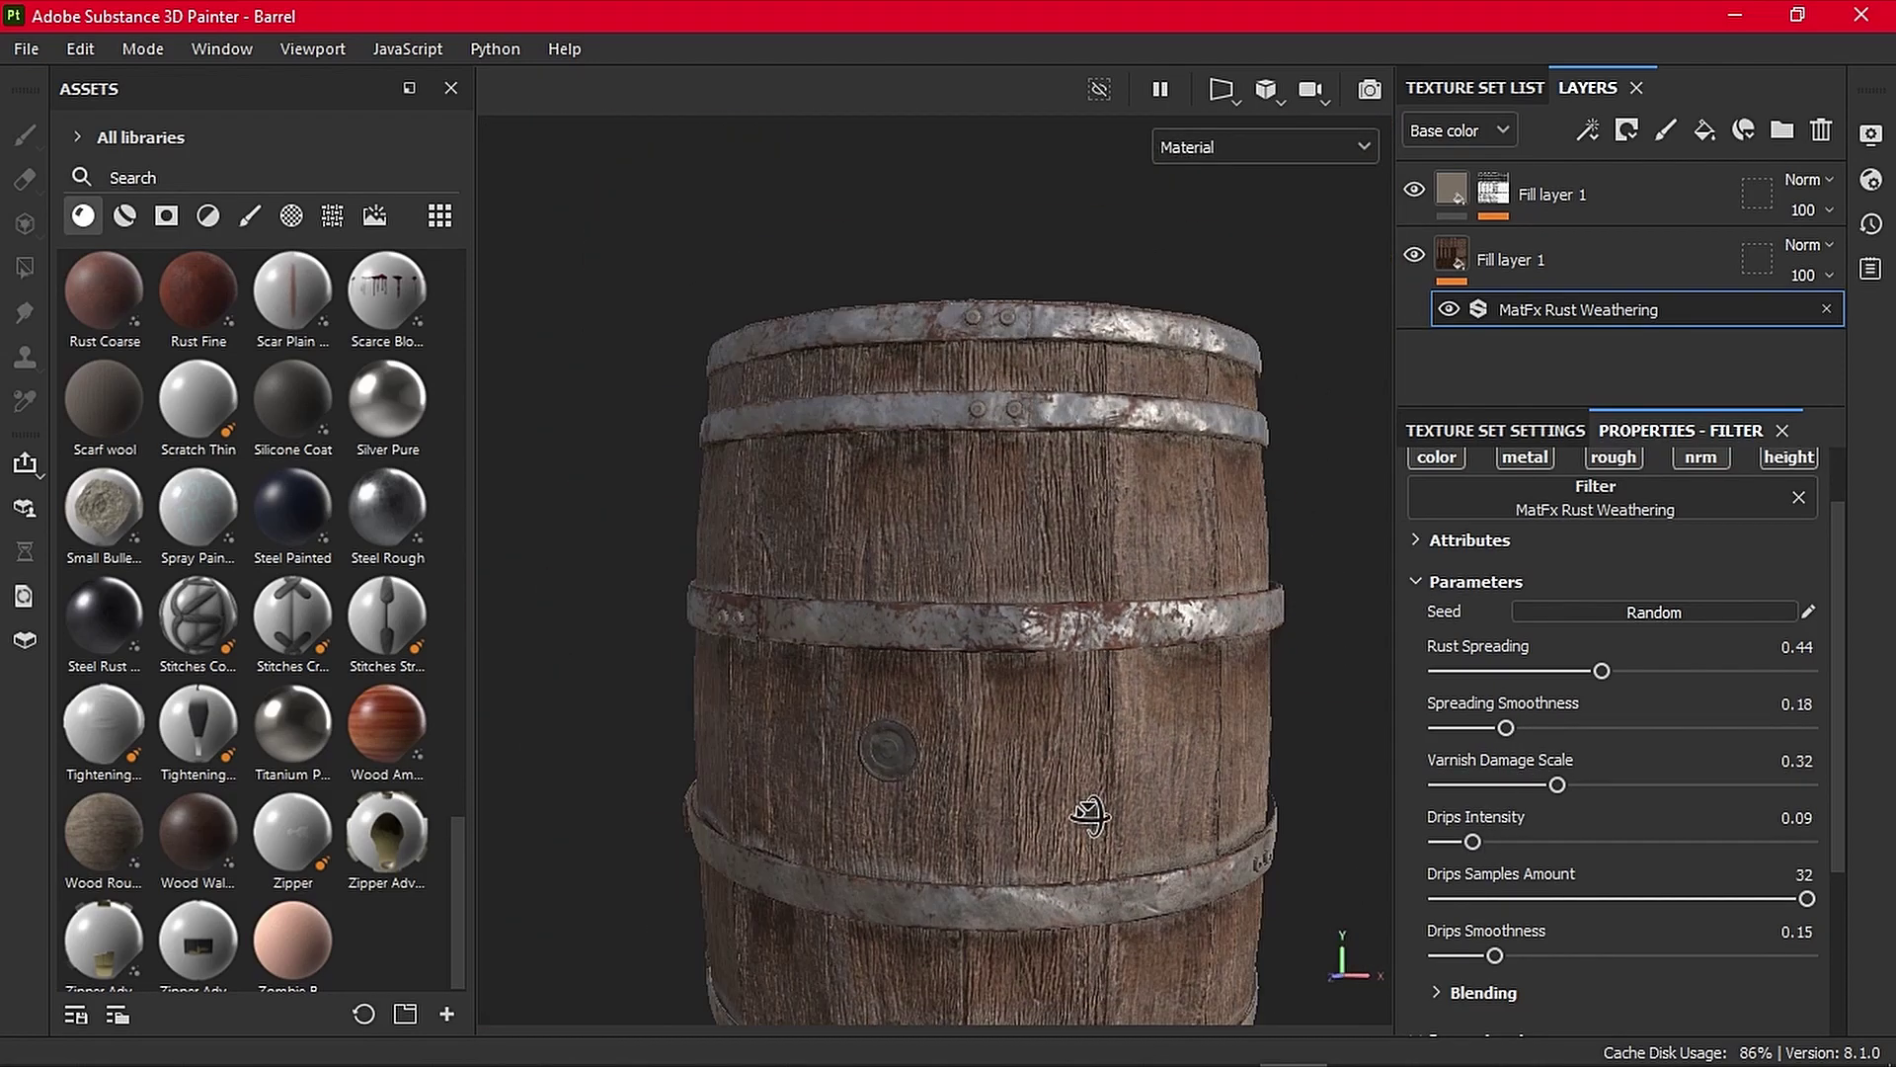
{"action": "middle_click_drag", "start_coordinate": [1088, 812], "coordinate": [1010, 703], "text": "alt"}
{"action": "scroll", "coordinate": [1010, 703], "scroll_direction": "up", "scroll_amount": 2}
{"action": "left_click_drag", "start_coordinate": [1010, 704], "coordinate": [938, 703], "text": "alt"}
{"action": "left_click_drag", "start_coordinate": [1608, 668], "coordinate": [1590, 661]}
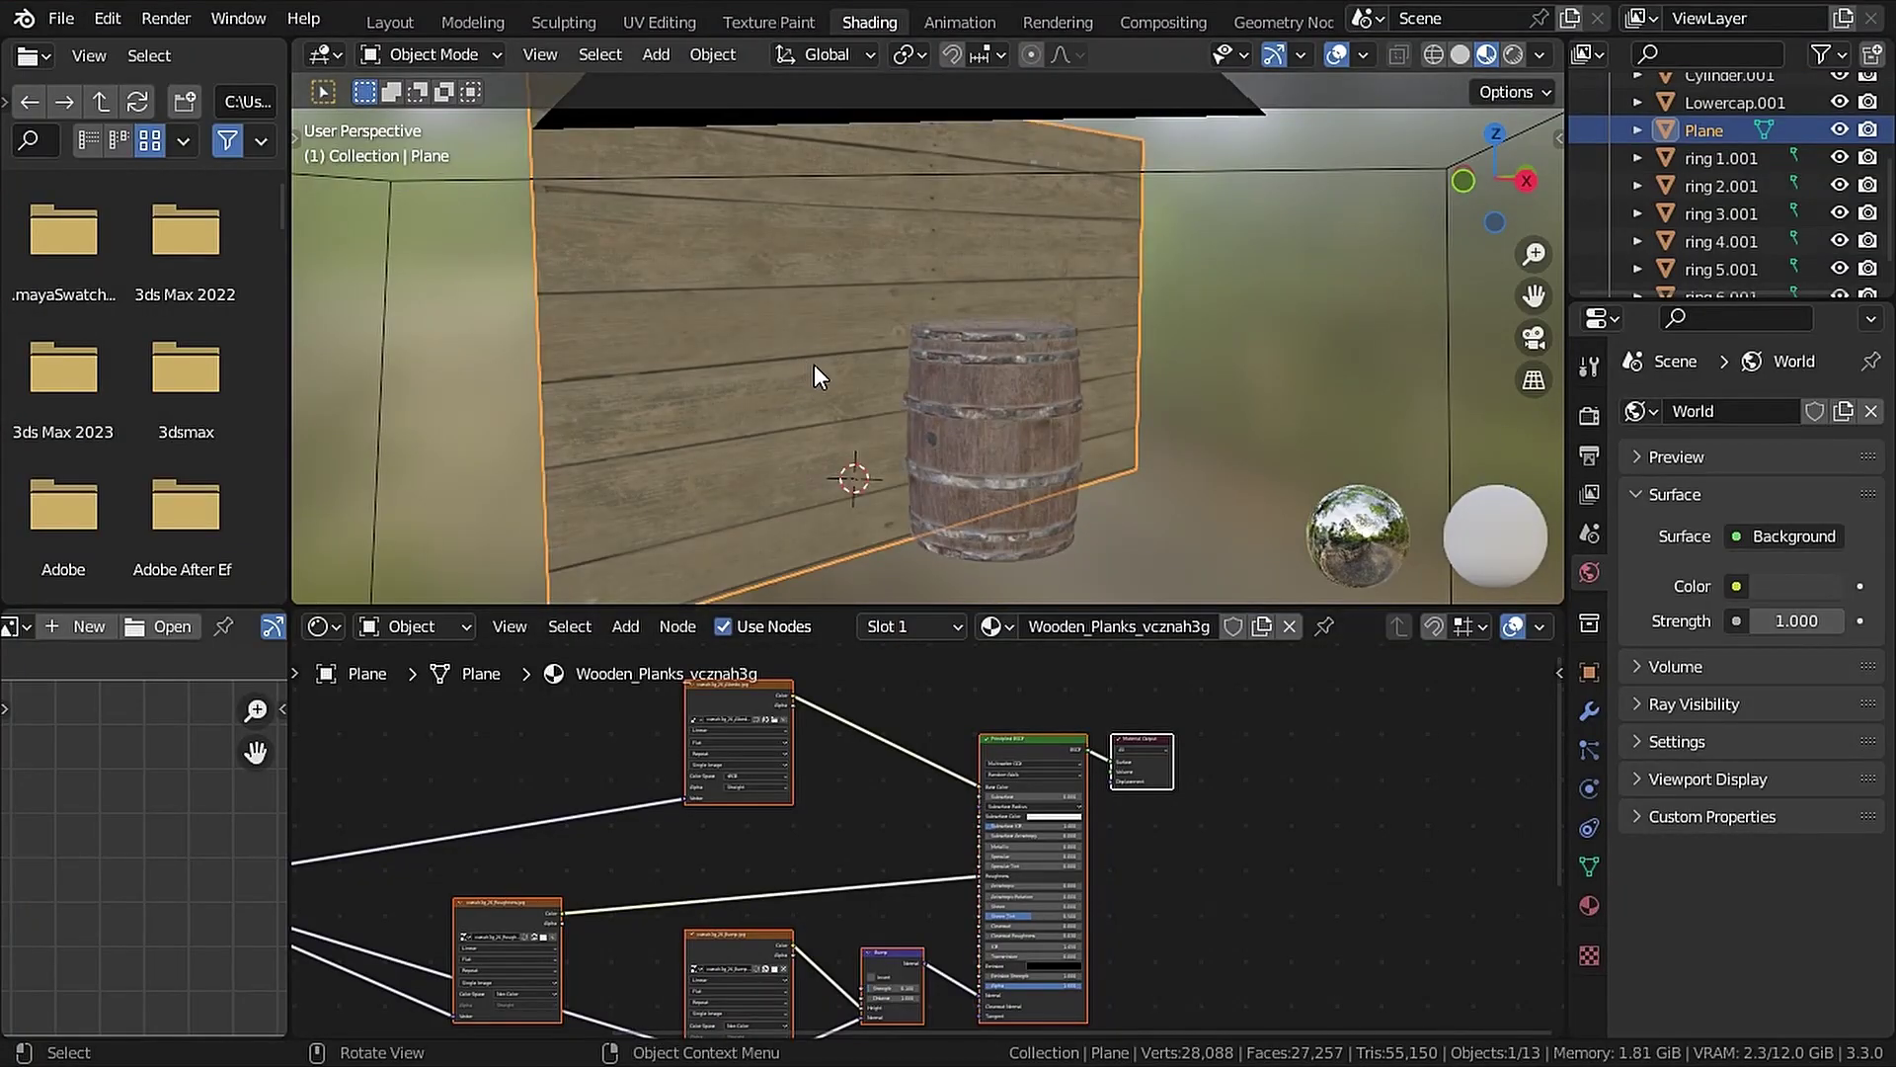
Switch to Blender and extrude and tilt individual plank faces of the wall plane to form overlapping boards
{"action": "scroll", "coordinate": [814, 364], "scroll_direction": "up", "scroll_amount": 4}
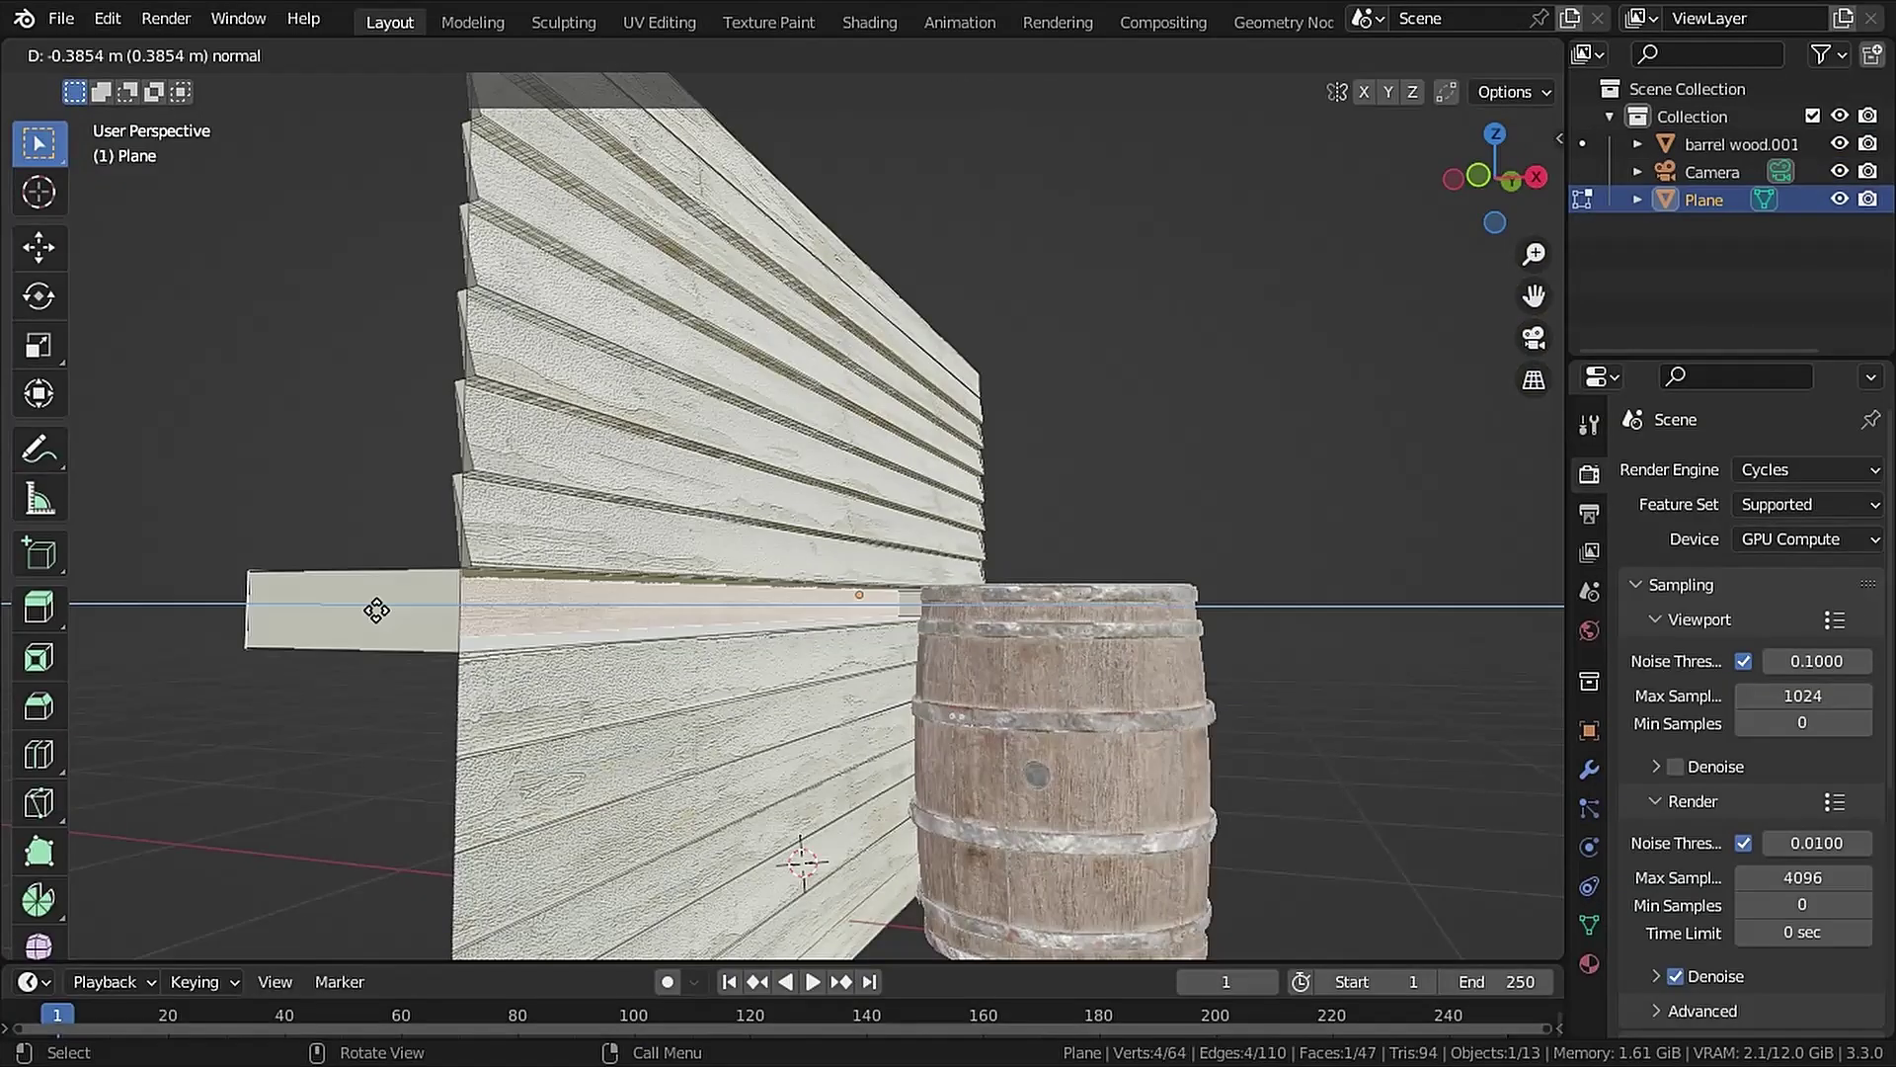
{"action": "left_click", "coordinate": [672, 644]}
{"action": "key", "text": "e"}
{"action": "key", "text": "r"}
{"action": "left_click", "coordinate": [671, 721]}
{"action": "key", "text": "e"}
{"action": "middle_click_drag", "start_coordinate": [682, 820], "coordinate": [695, 681], "text": "shift"}
{"action": "left_click", "coordinate": [711, 608]}
{"action": "key", "text": "e"}
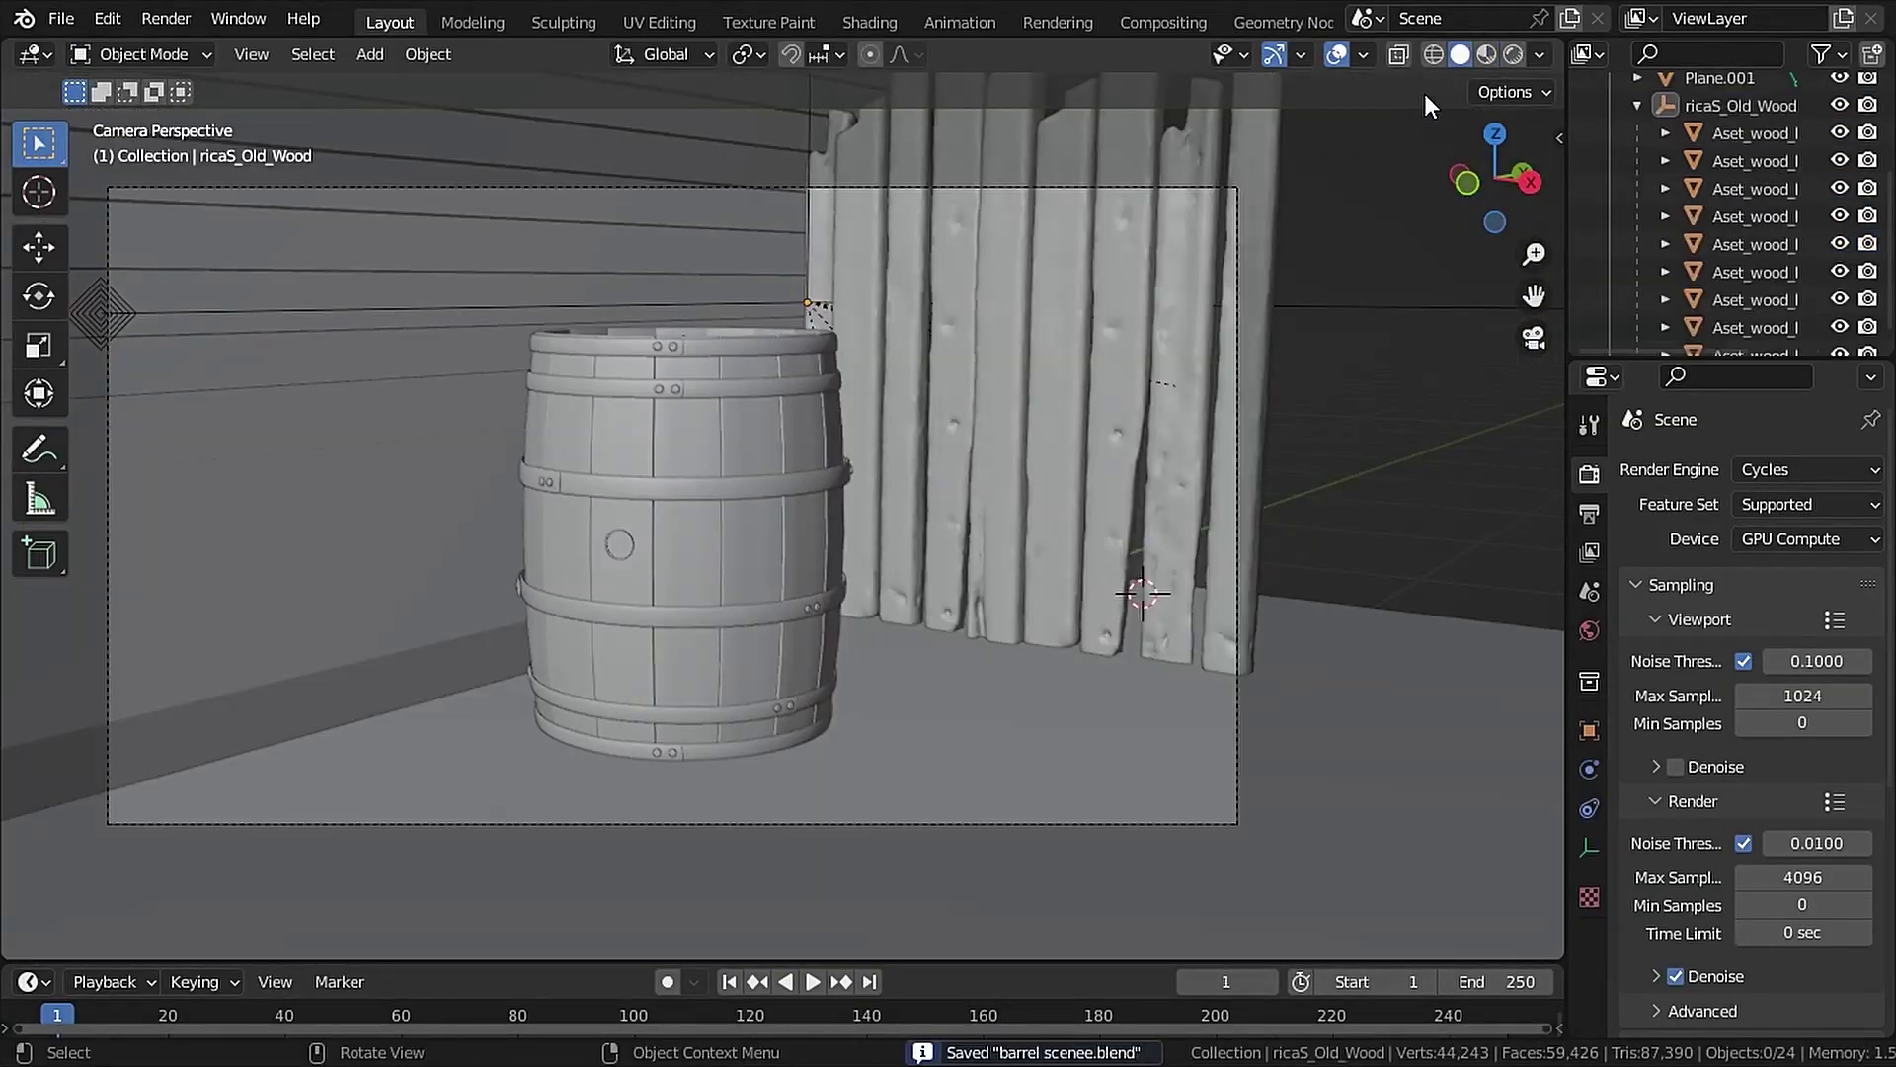
Show the barrel scene in rendered shading and raise the display amount of the grass particles' interpolated children
{"action": "left_click", "coordinate": [1514, 54]}
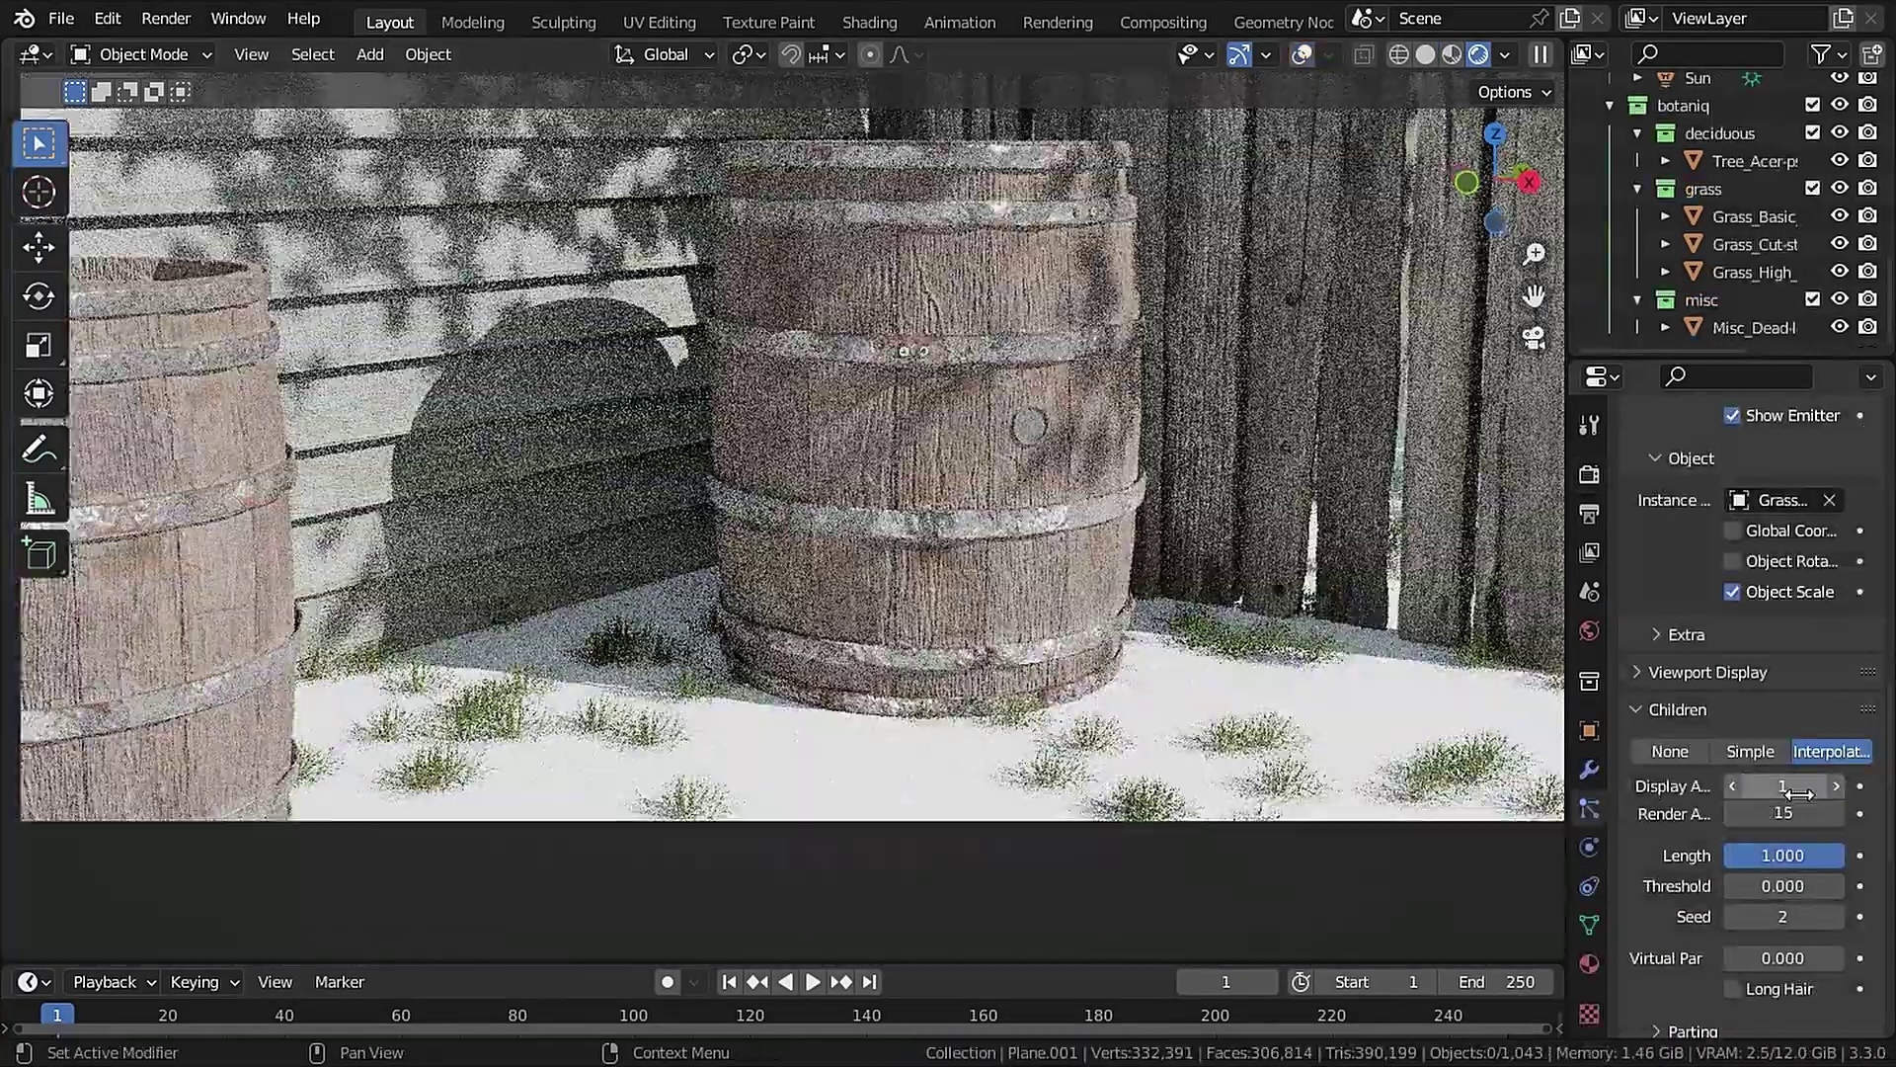
{"action": "left_click", "coordinate": [1837, 787]}
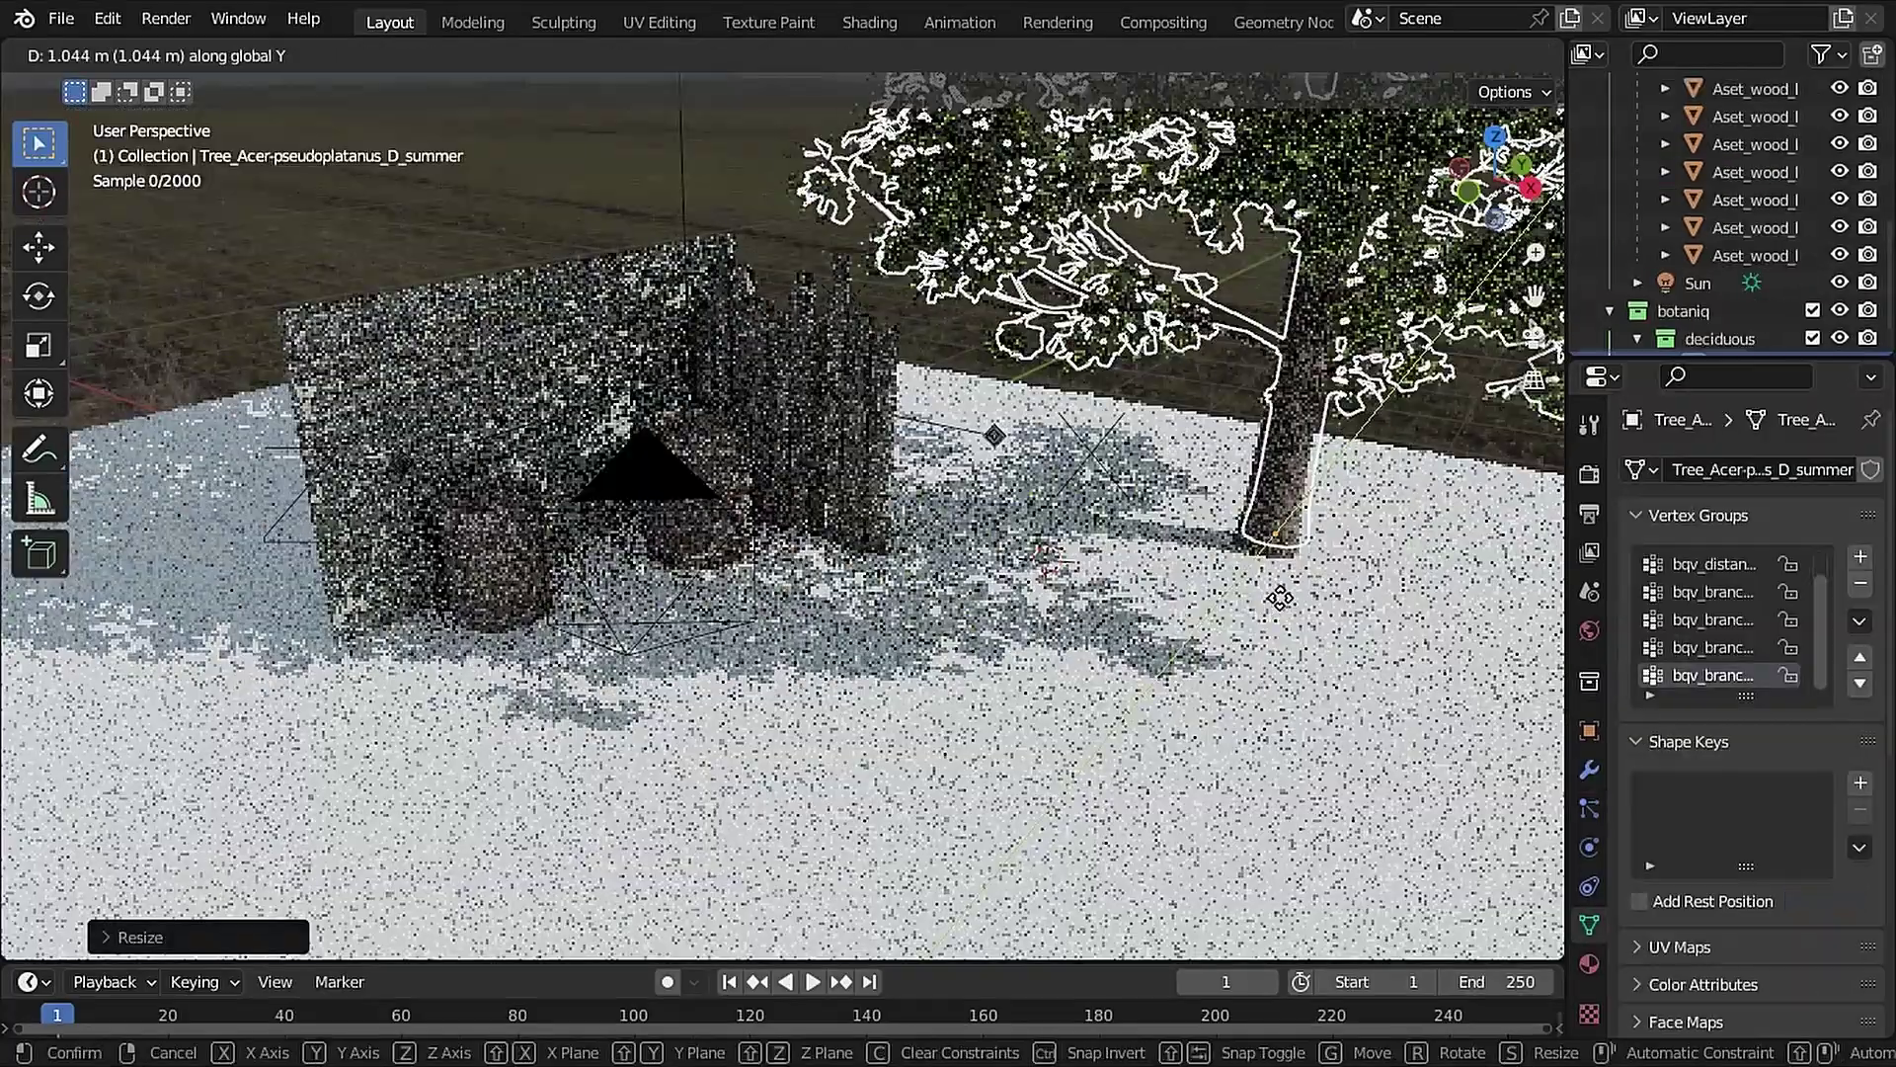